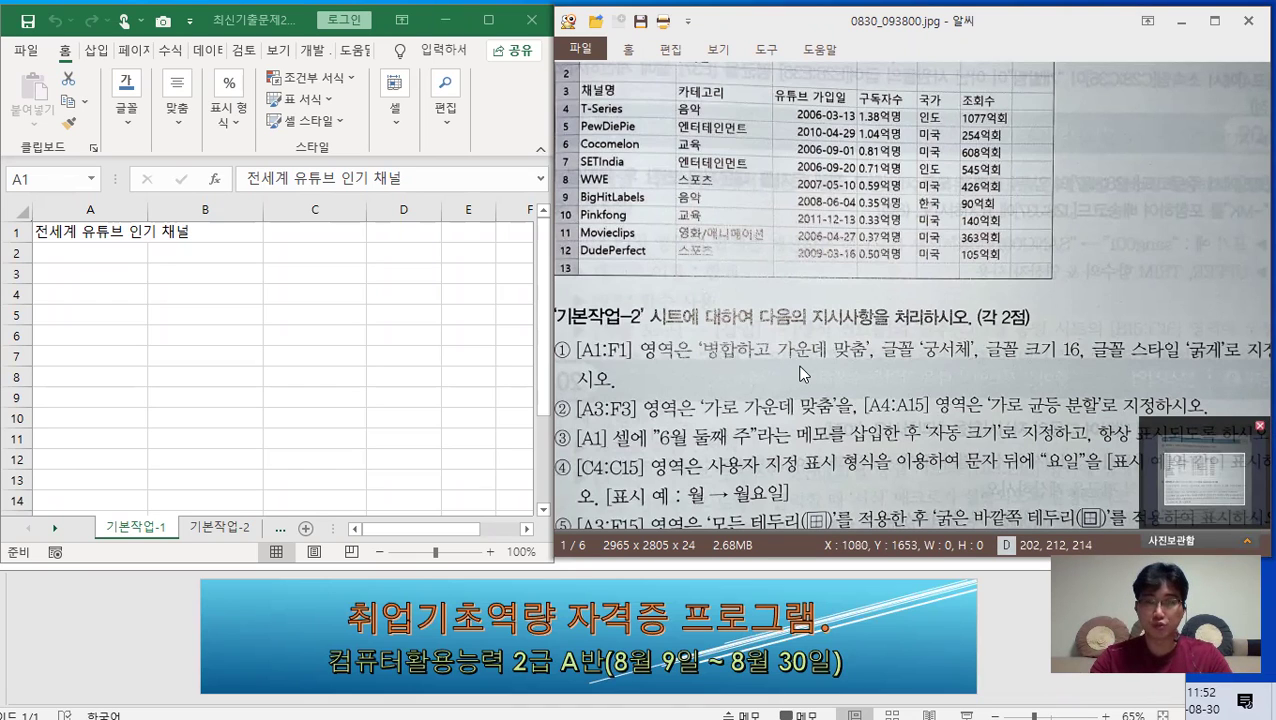
# Step: Open the 기본작업-2 worksheet to work on its sales table
pyautogui.click(355, 373)
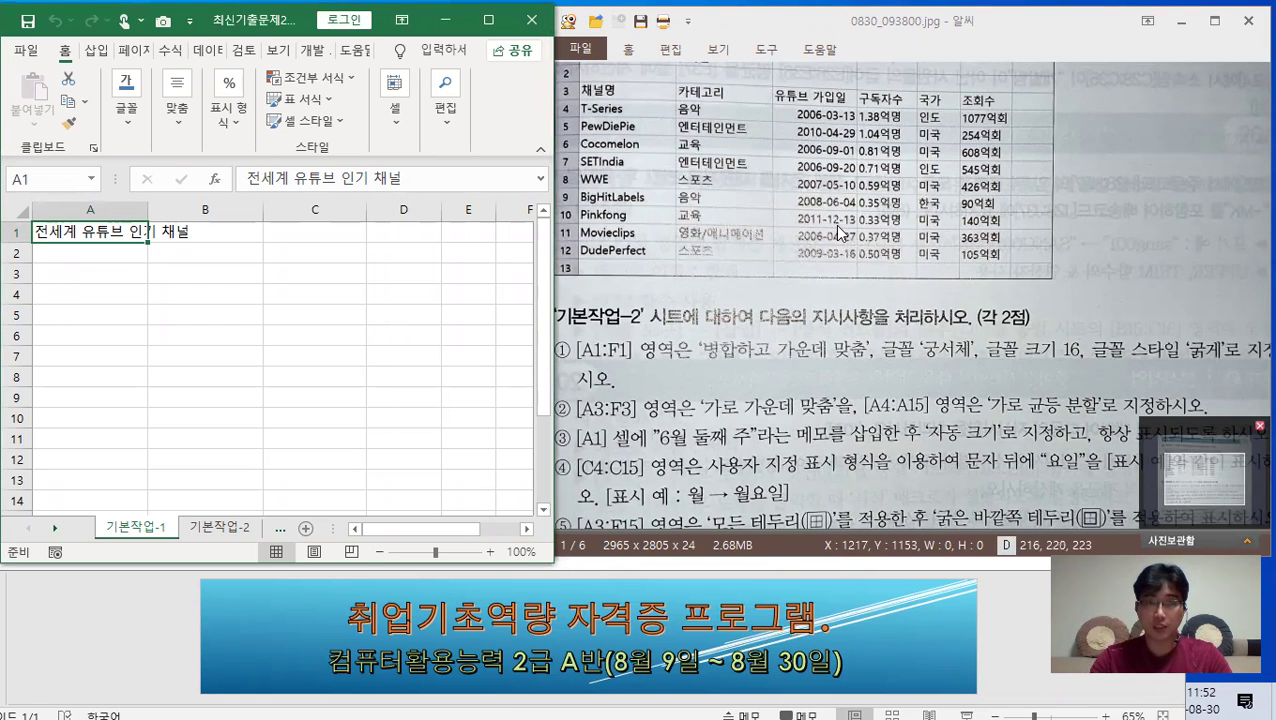
pyautogui.click(220, 528)
pyautogui.click(247, 376)
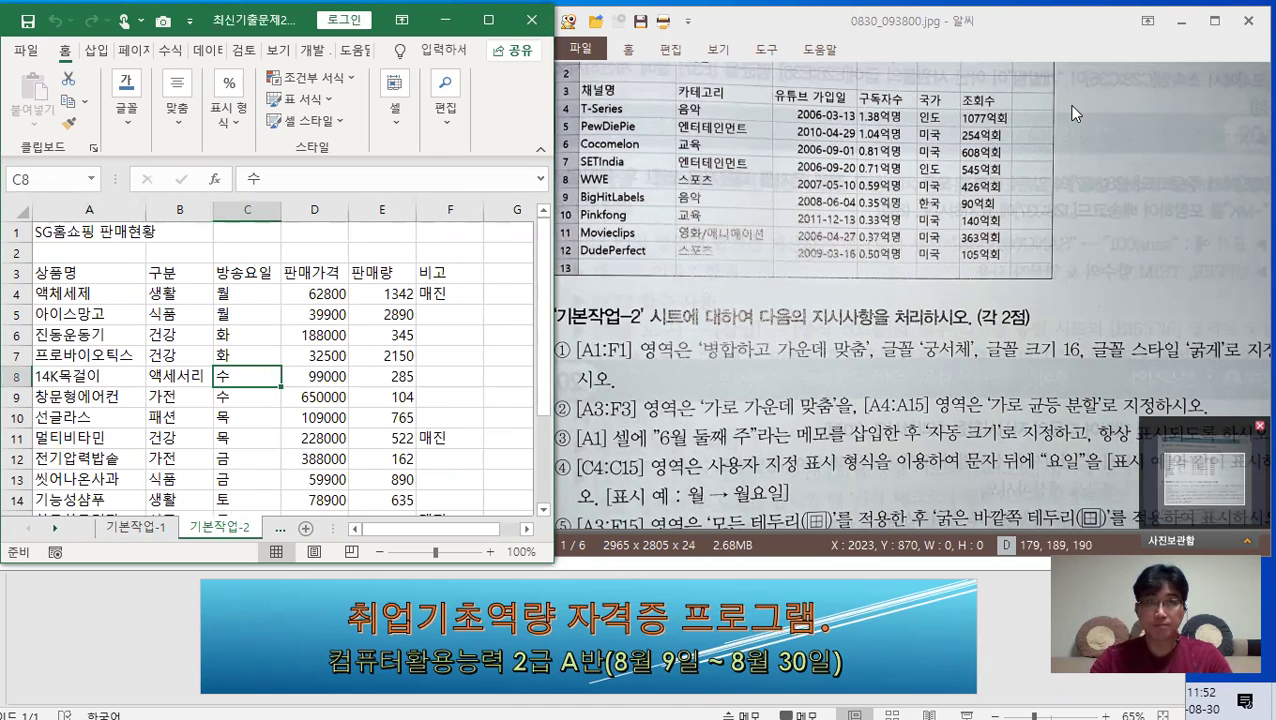
pyautogui.hotkey('alt', 'Tab')
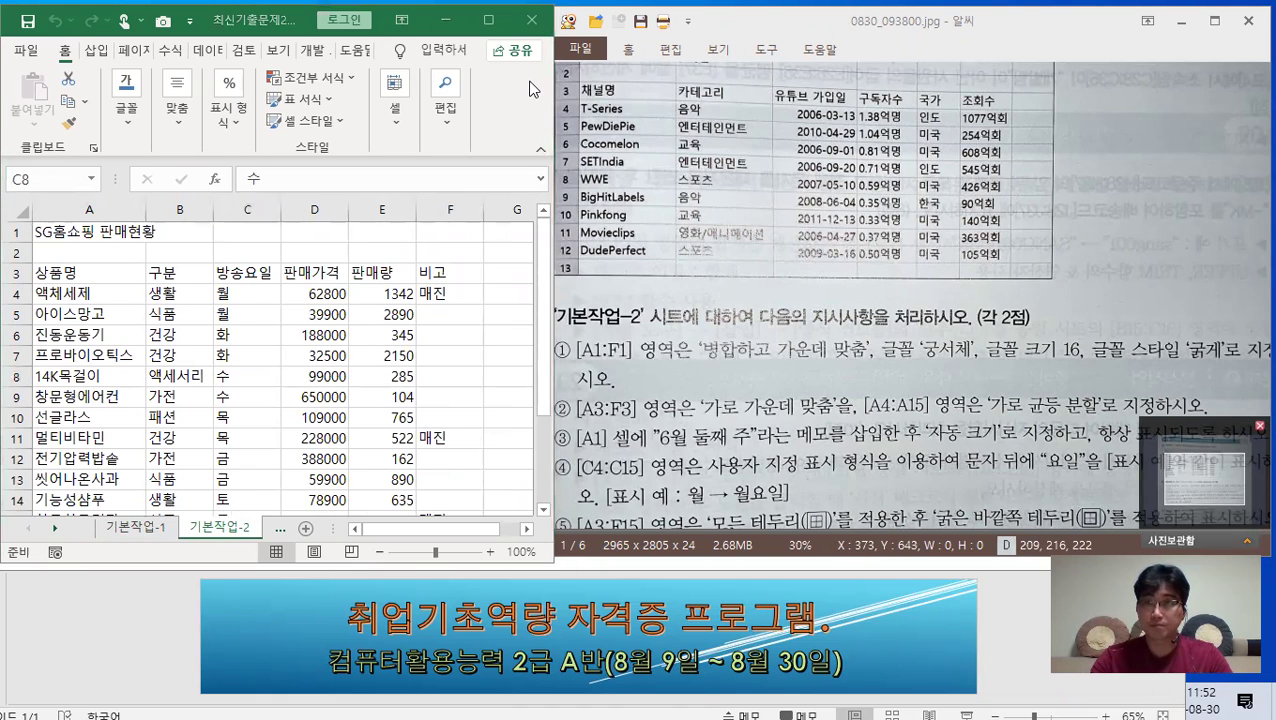
# Step: Set the font of the title range A1:F1 to 궁서체
pyautogui.moveTo(66, 234); pyautogui.dragTo(444, 227)
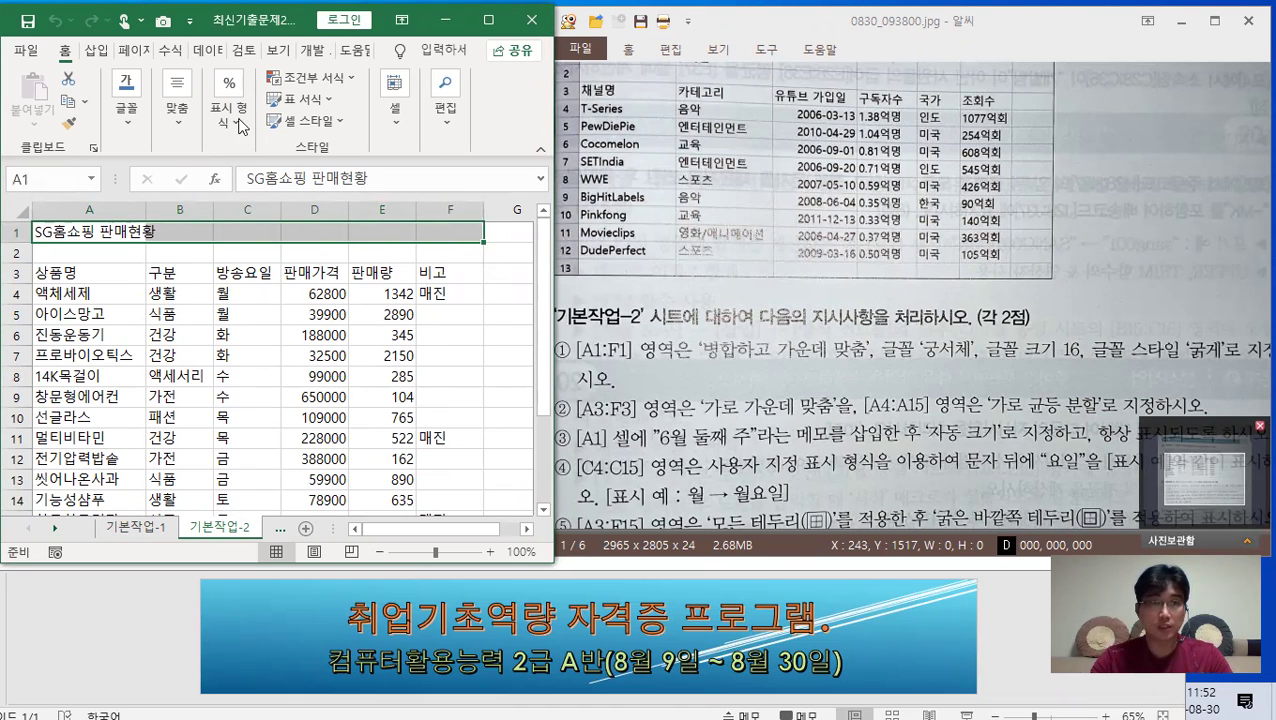
pyautogui.click(137, 139)
pyautogui.click(163, 178)
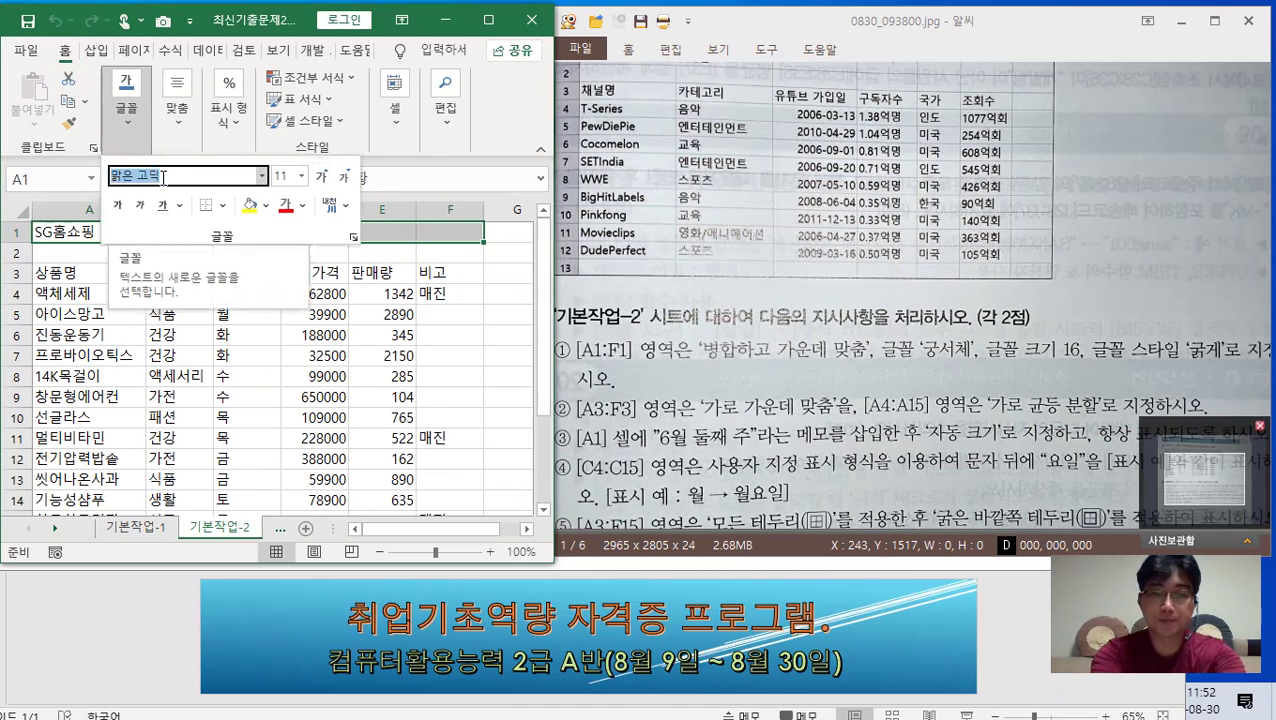
pyautogui.write('rnd')
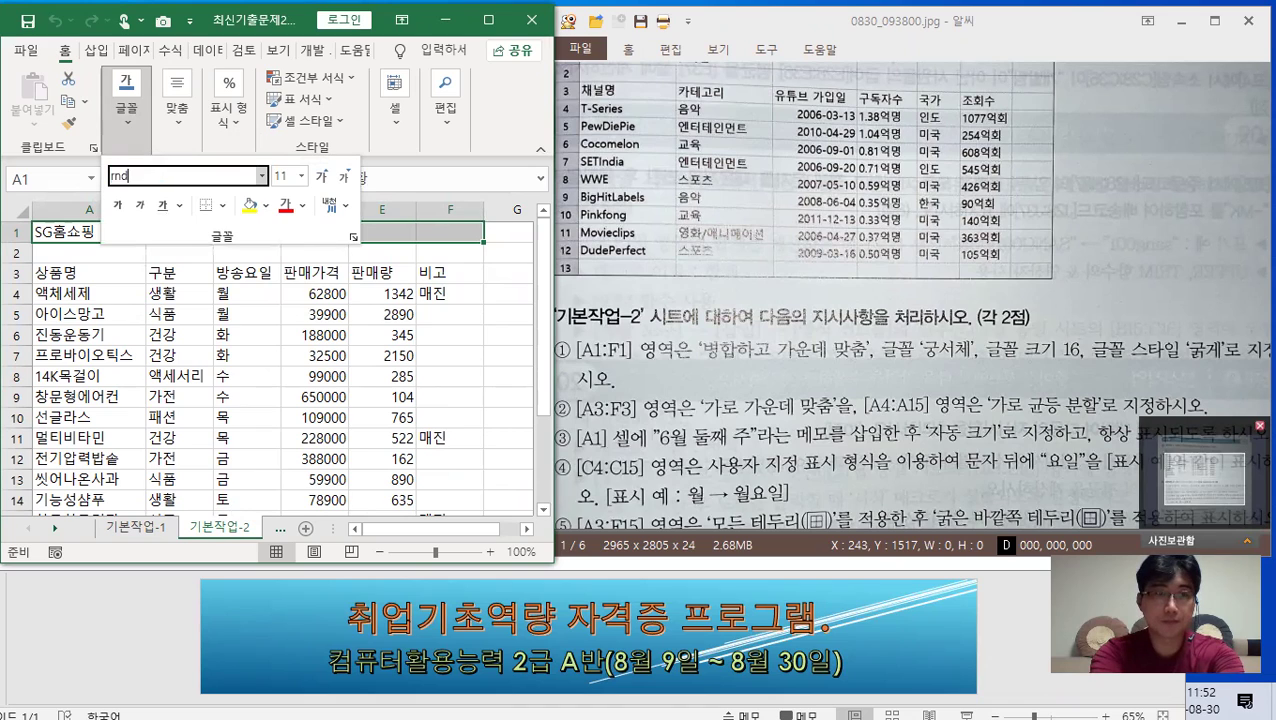
pyautogui.write('tjcp')
pyautogui.press('Return')
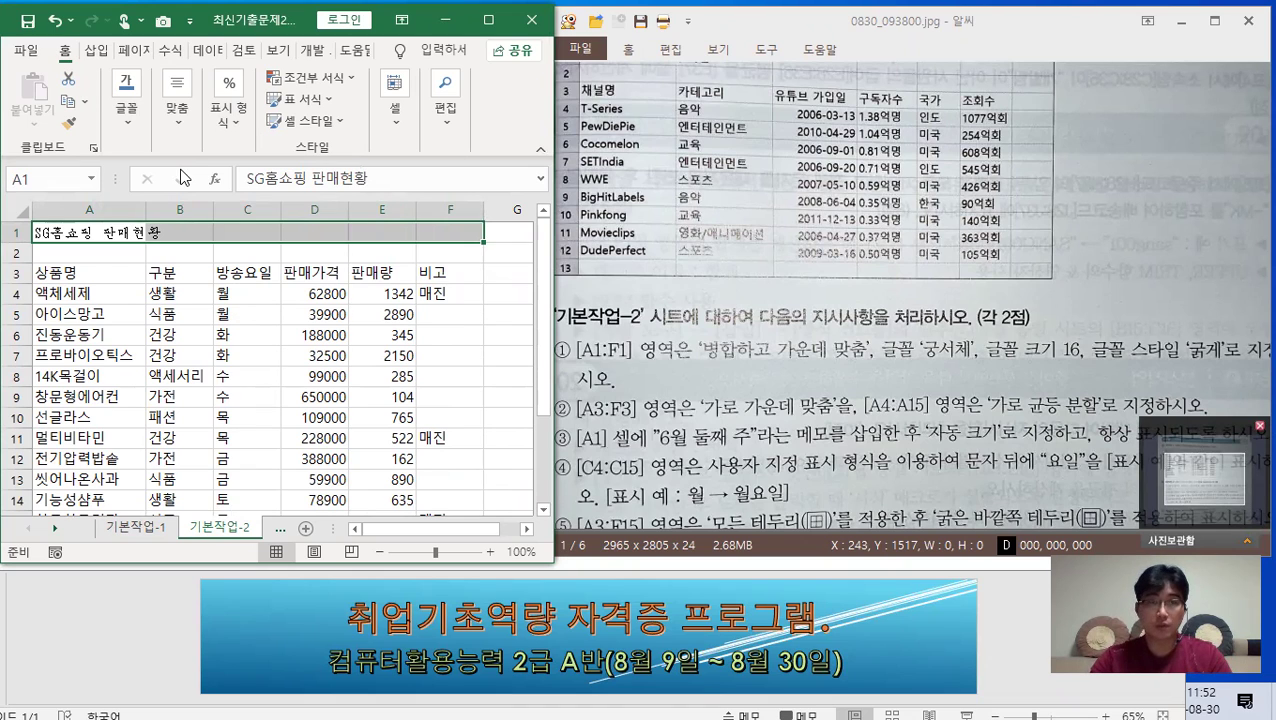
# Step: Merge and center the title range A1:F1 and format its text in bold at size 16
pyautogui.click(228, 128)
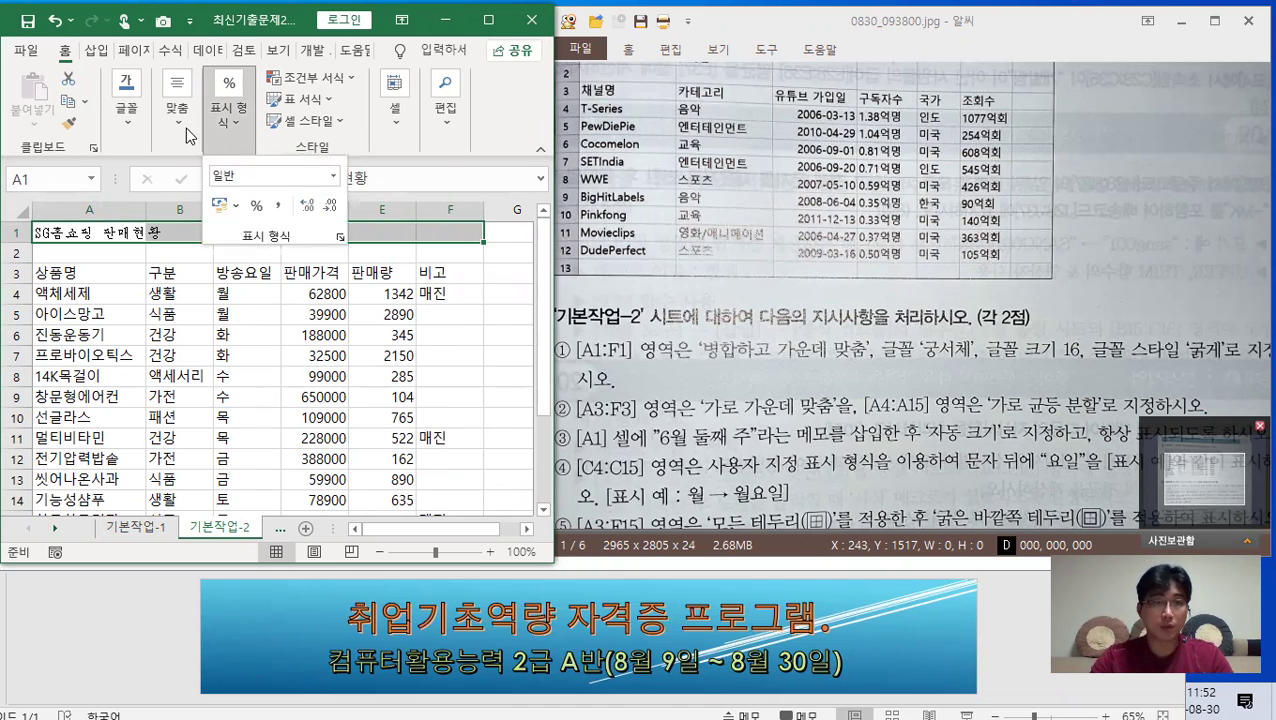
pyautogui.click(185, 128)
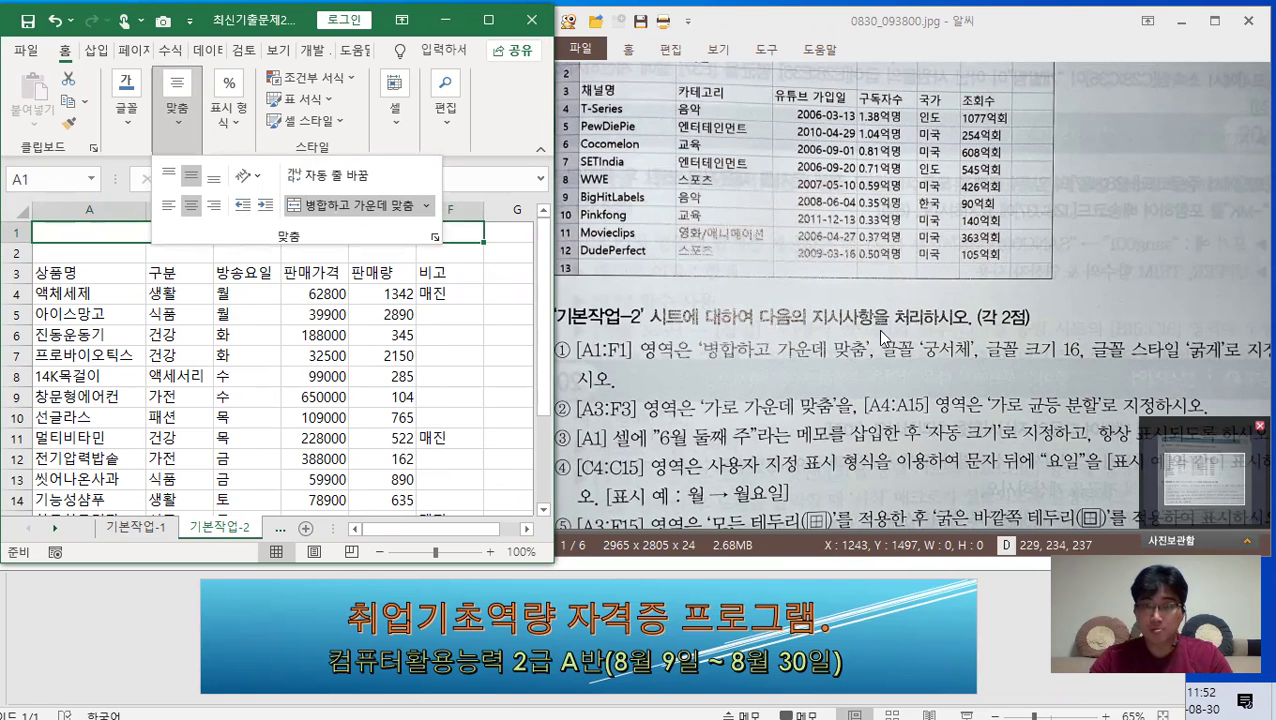
pyautogui.click(135, 133)
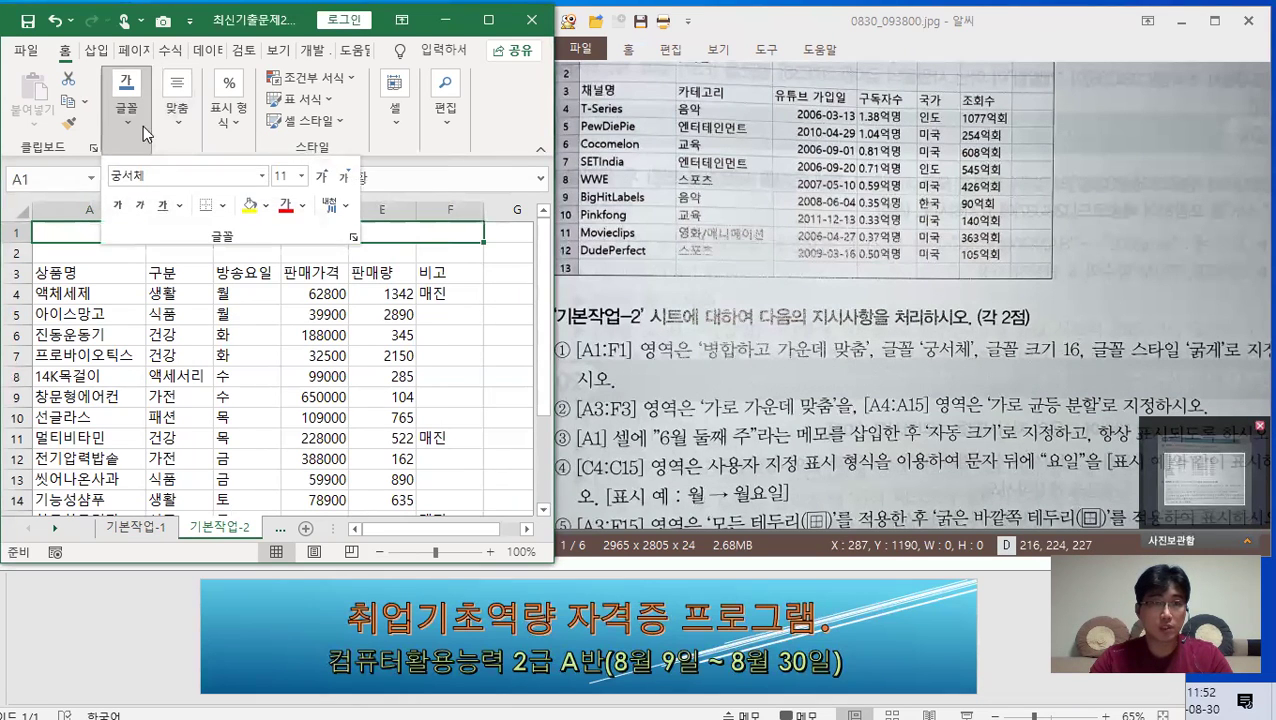
pyautogui.click(301, 174)
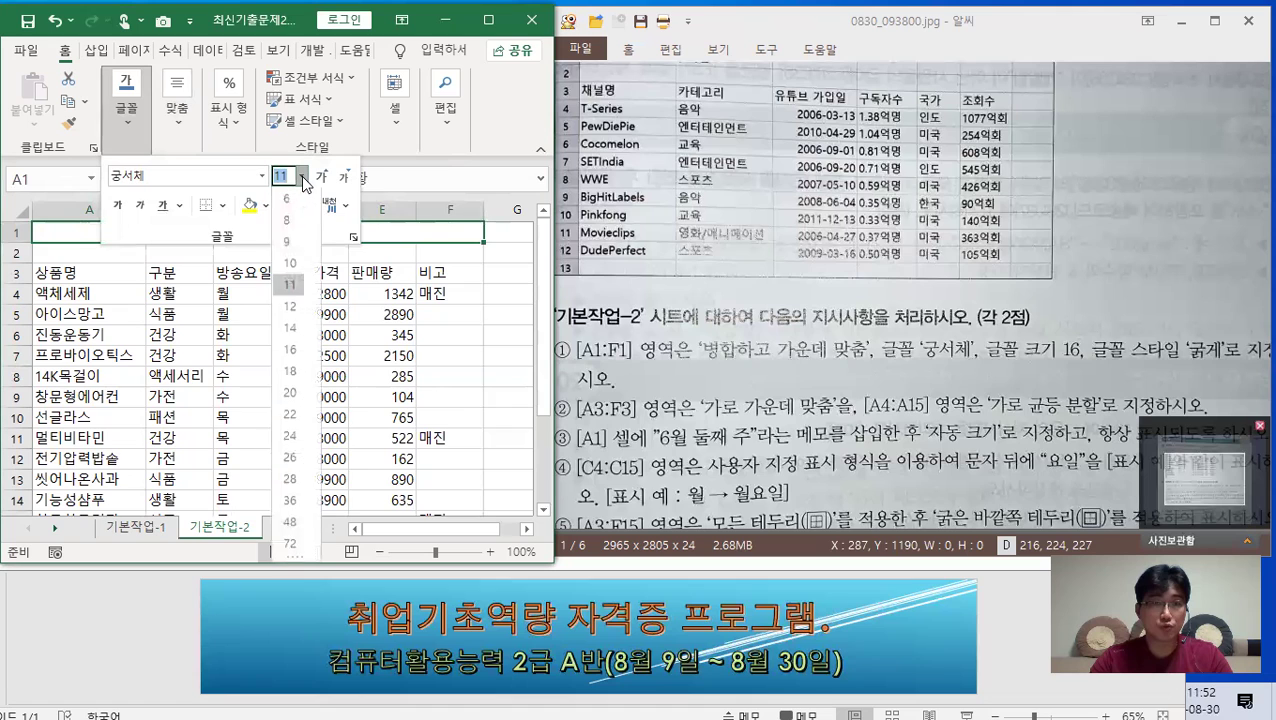
pyautogui.click(296, 351)
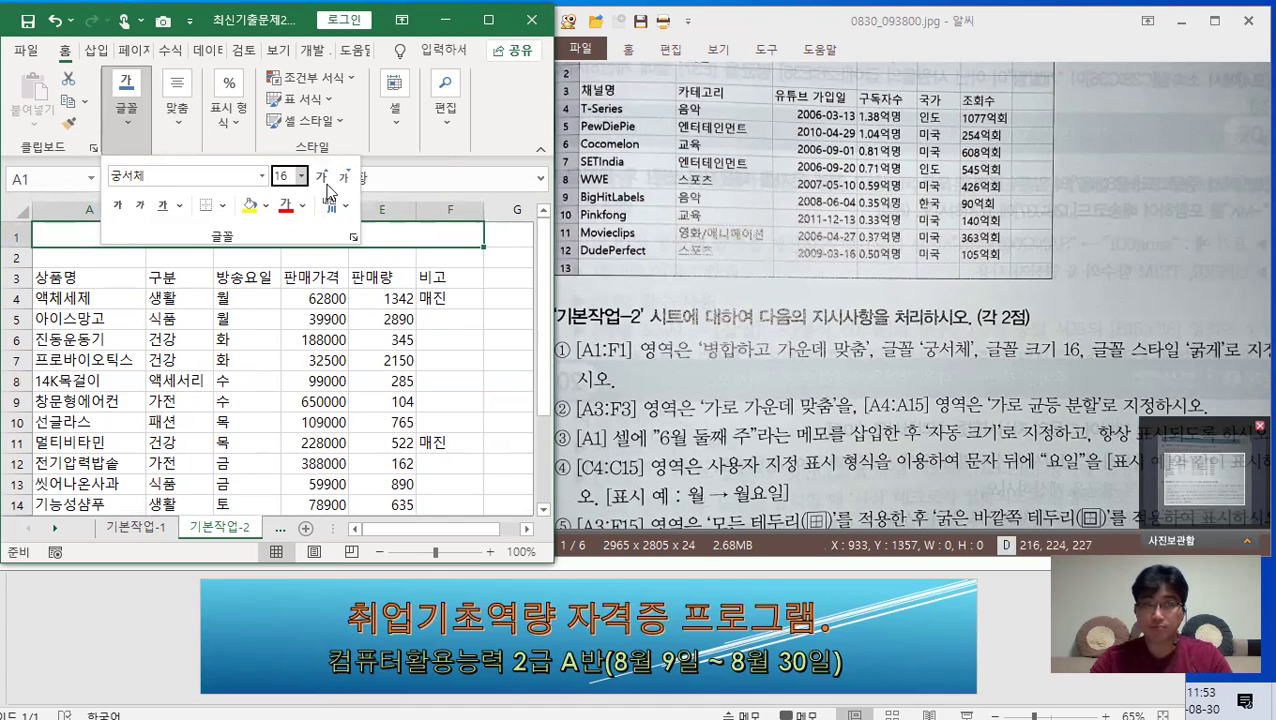
pyautogui.click(117, 205)
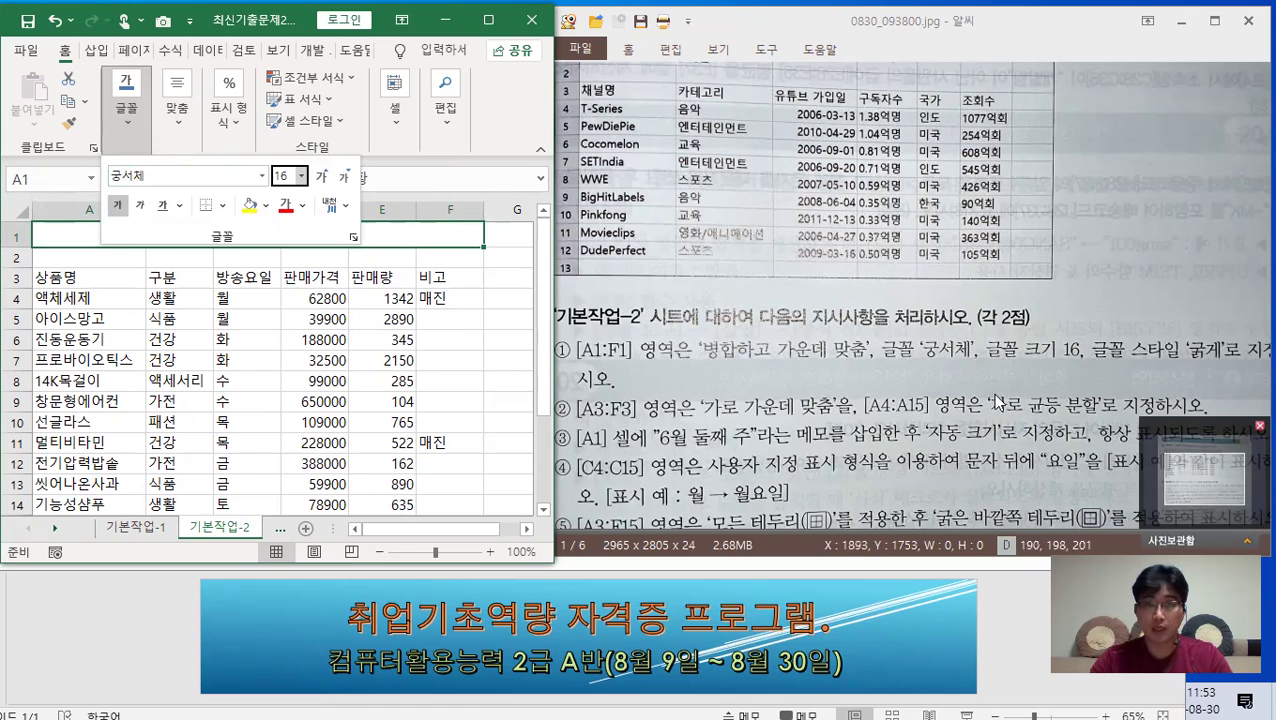
pyautogui.click(836, 357)
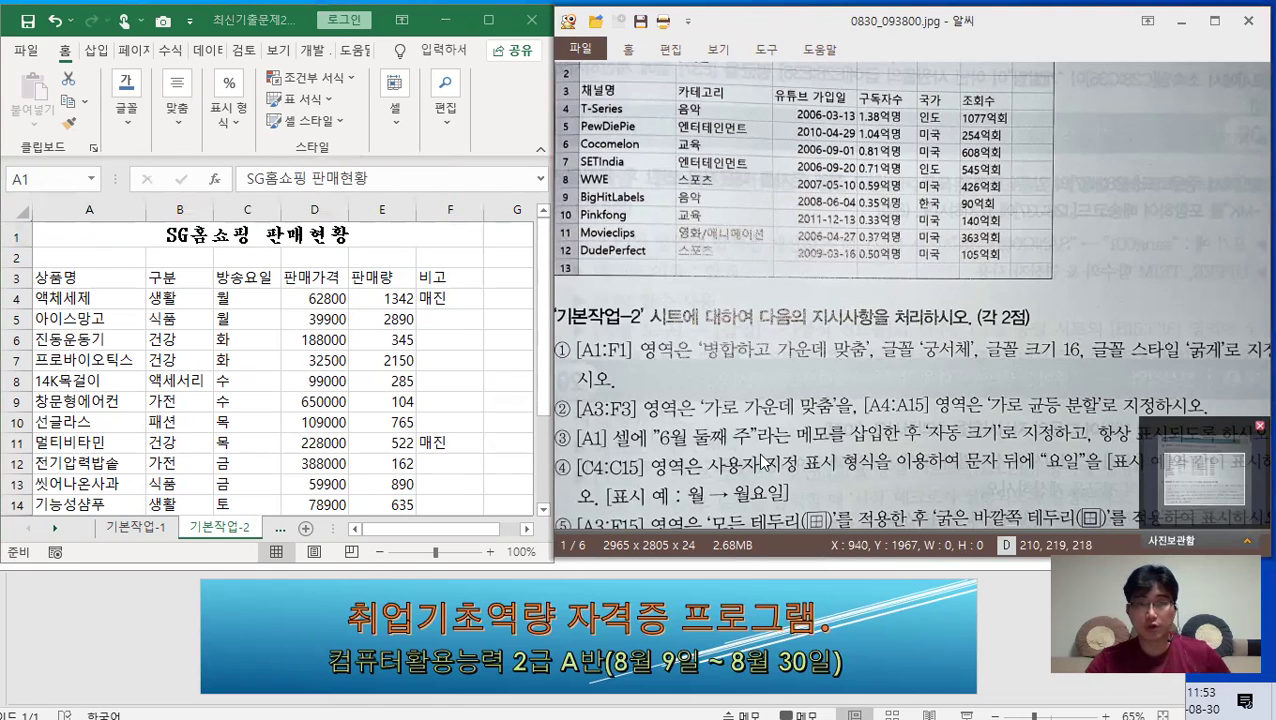
# Step: Center the header cells A3:F3 horizontally
pyautogui.click(420, 388)
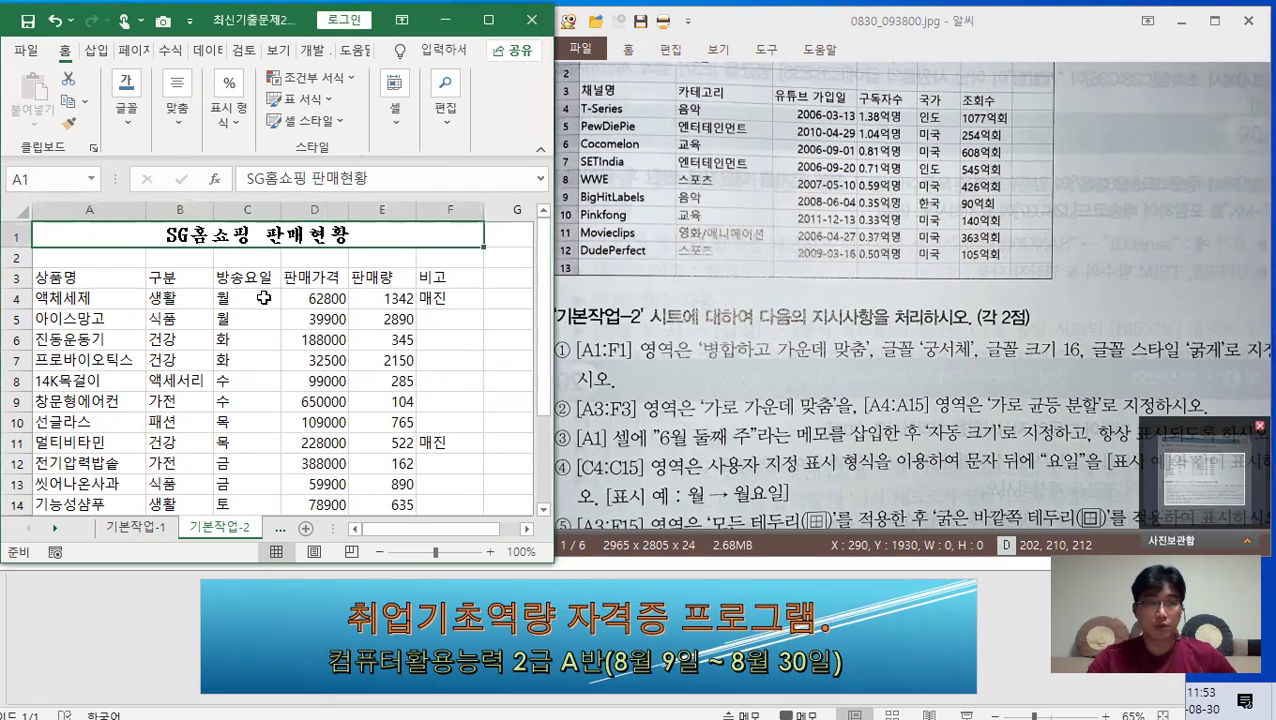
pyautogui.moveTo(100, 277); pyautogui.dragTo(432, 277)
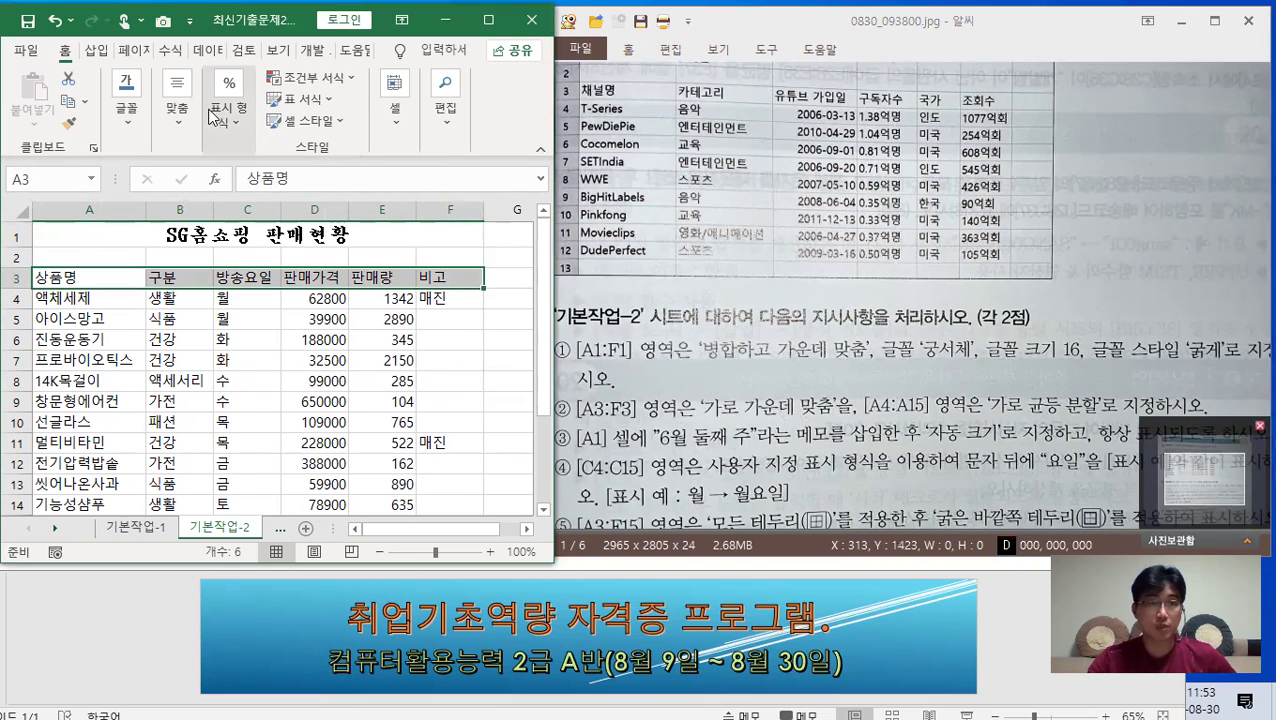
pyautogui.click(182, 128)
pyautogui.click(190, 204)
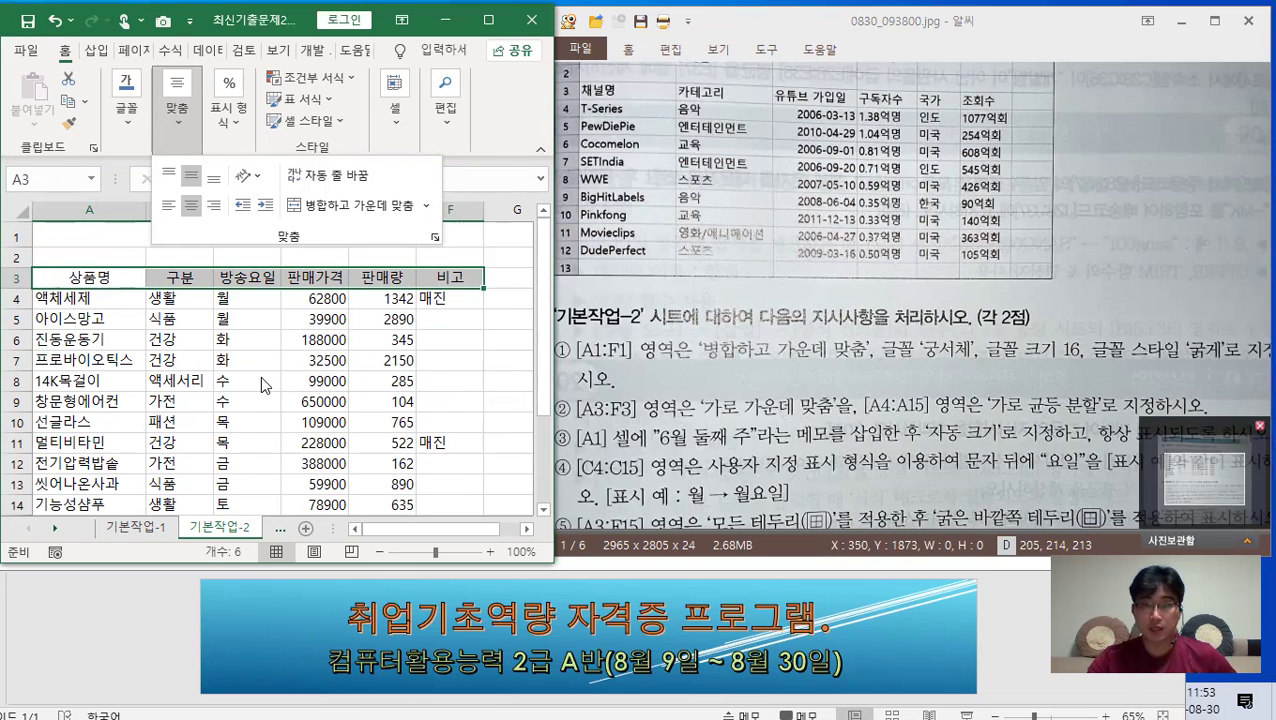
# Step: Set the horizontal alignment of product names A4:A15 to 균등 분할 (들여쓰기) with 균등 분할 맞춤 enabled
pyautogui.click(88, 298)
pyautogui.moveTo(88, 298); pyautogui.dragTo(88, 479)
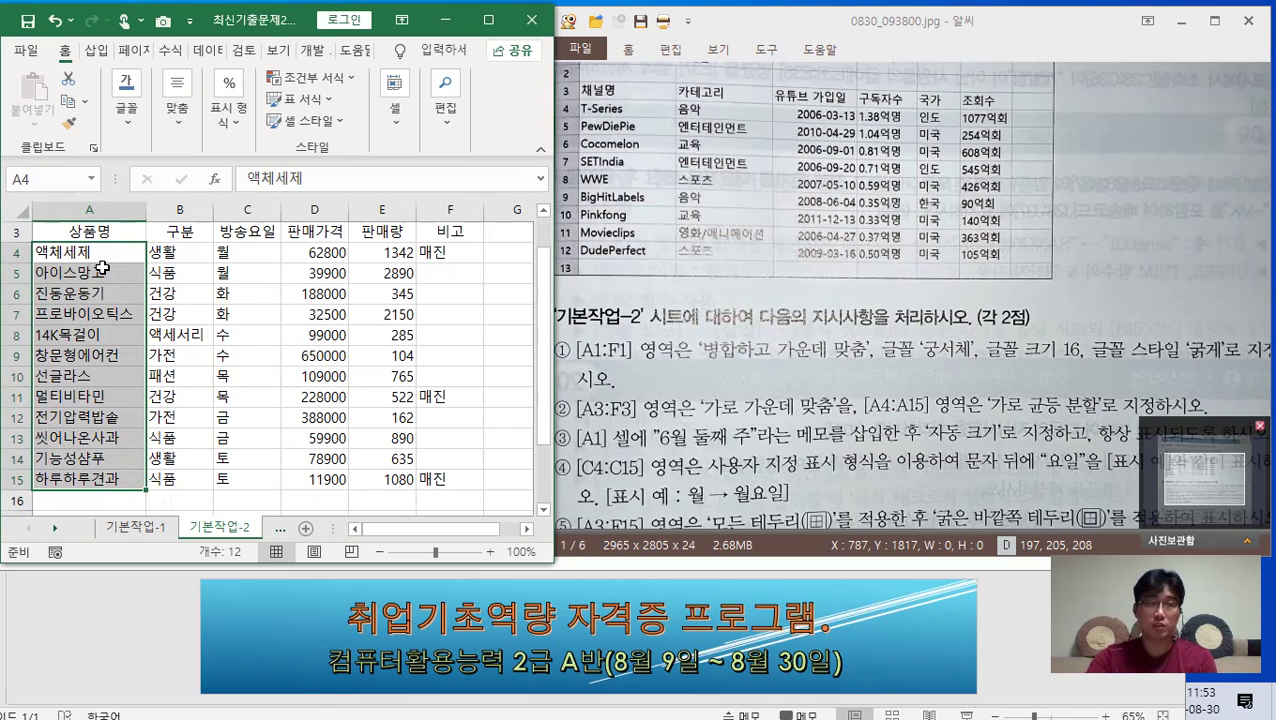
pyautogui.rightClick(102, 270)
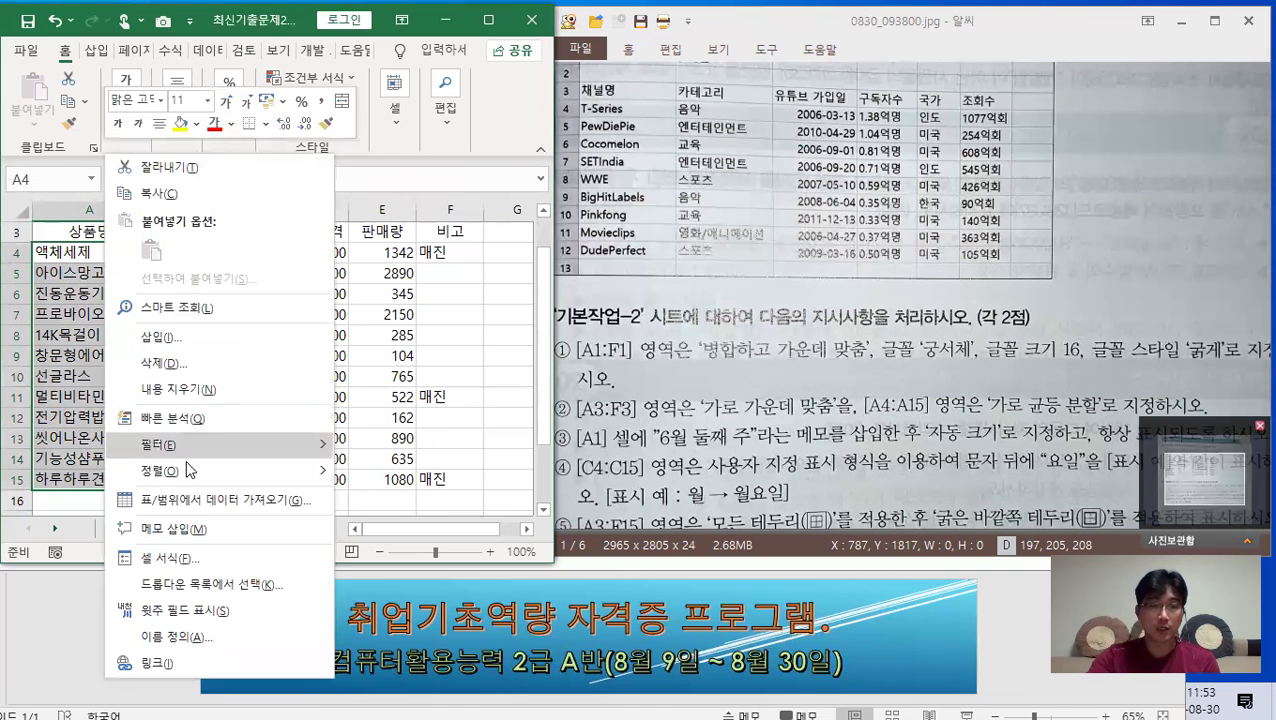
pyautogui.click(198, 555)
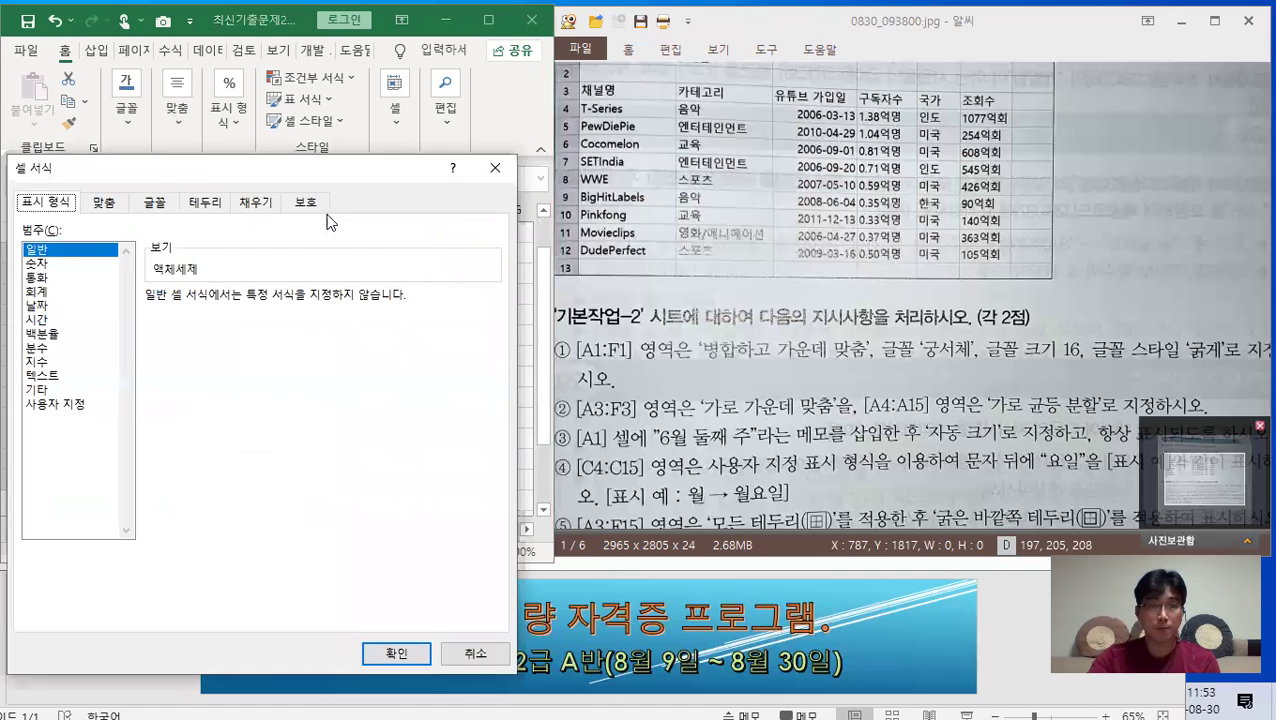
pyautogui.moveTo(203, 183); pyautogui.dragTo(509, 155)
pyautogui.click(416, 179)
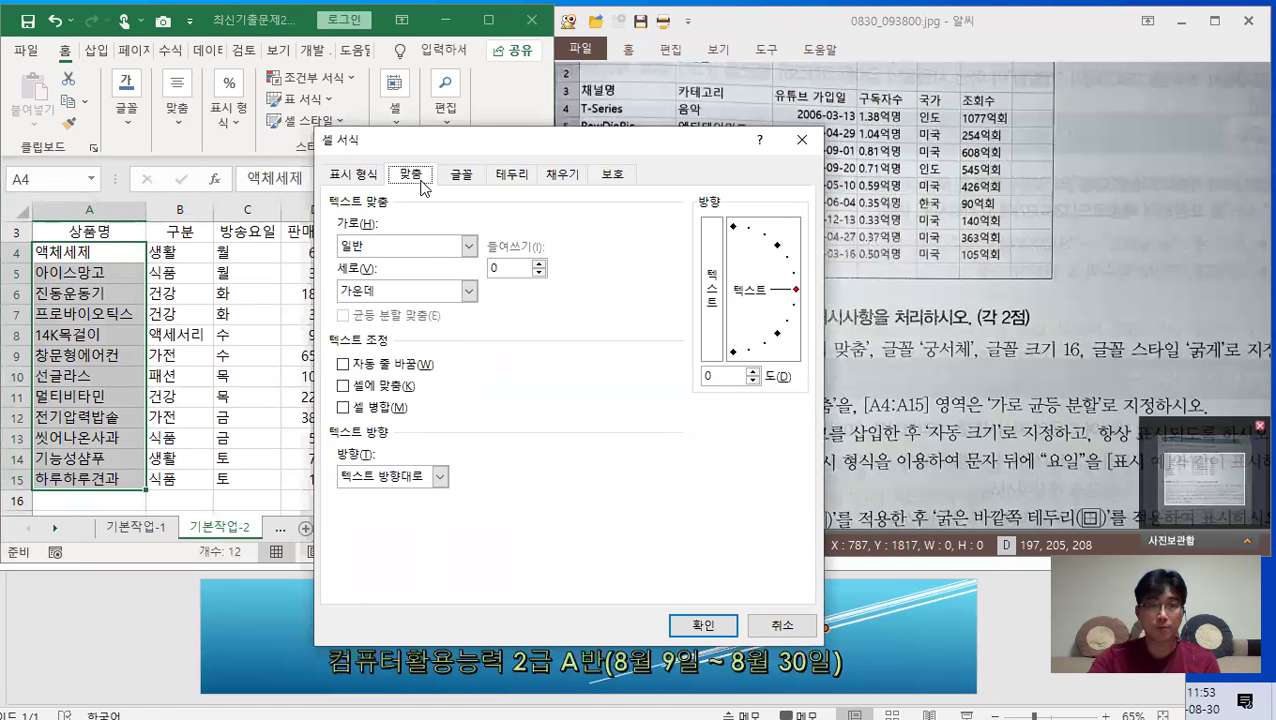
pyautogui.click(410, 246)
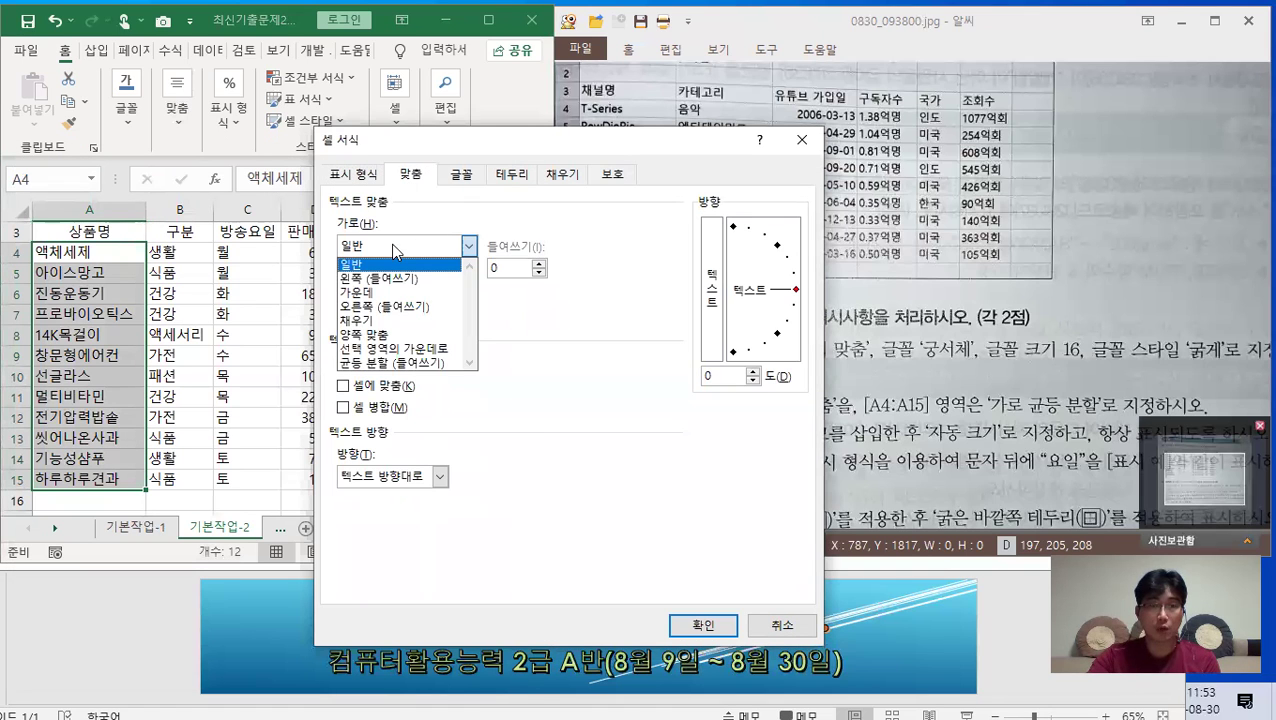
pyautogui.click(414, 362)
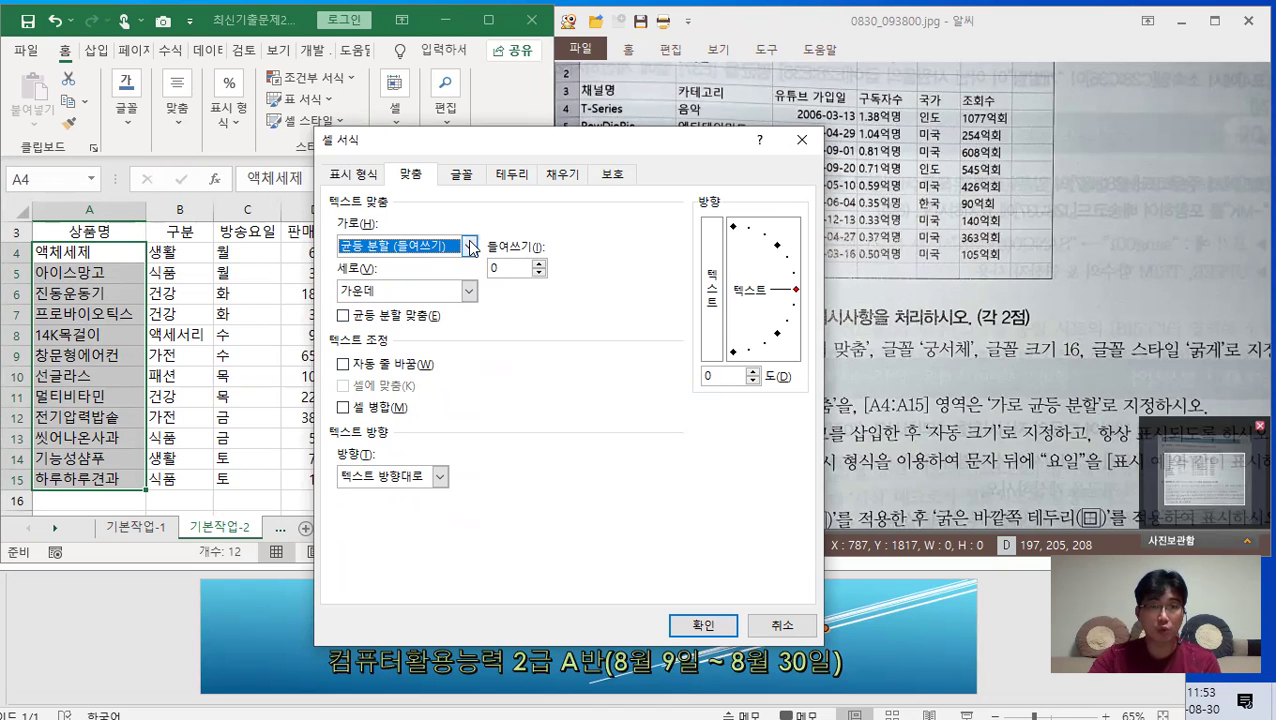
pyautogui.click(369, 318)
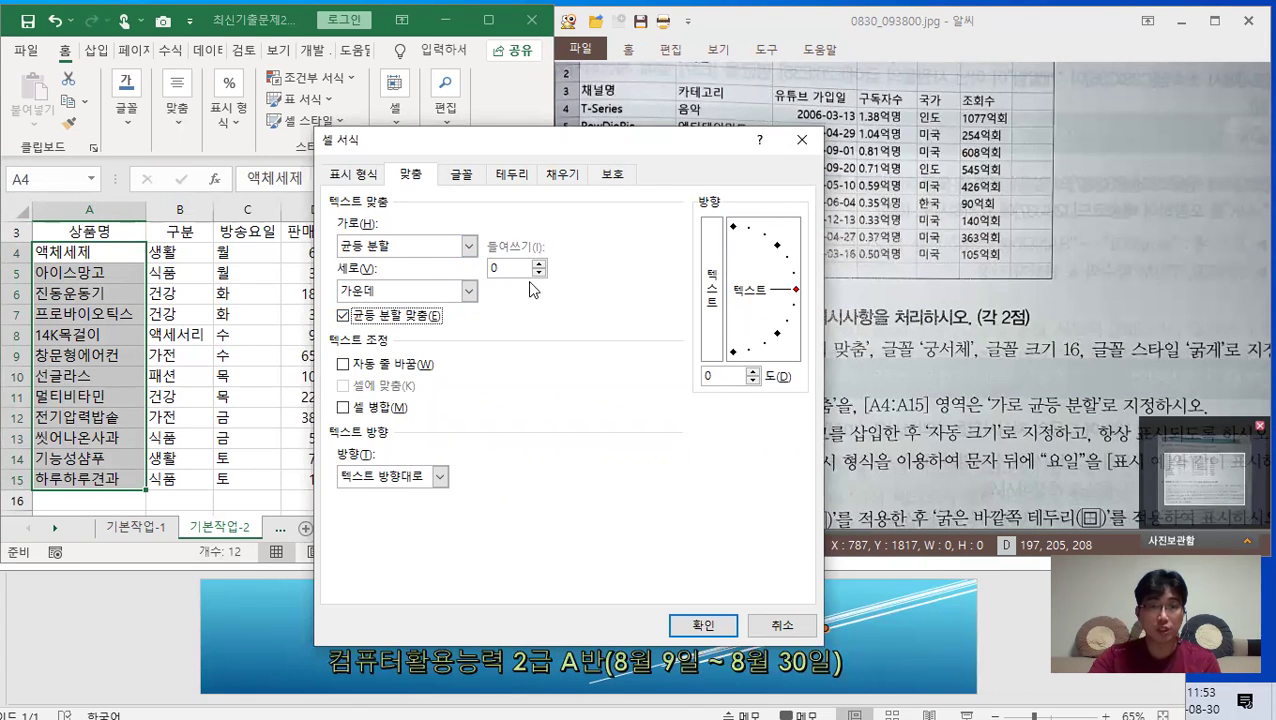
pyautogui.click(701, 616)
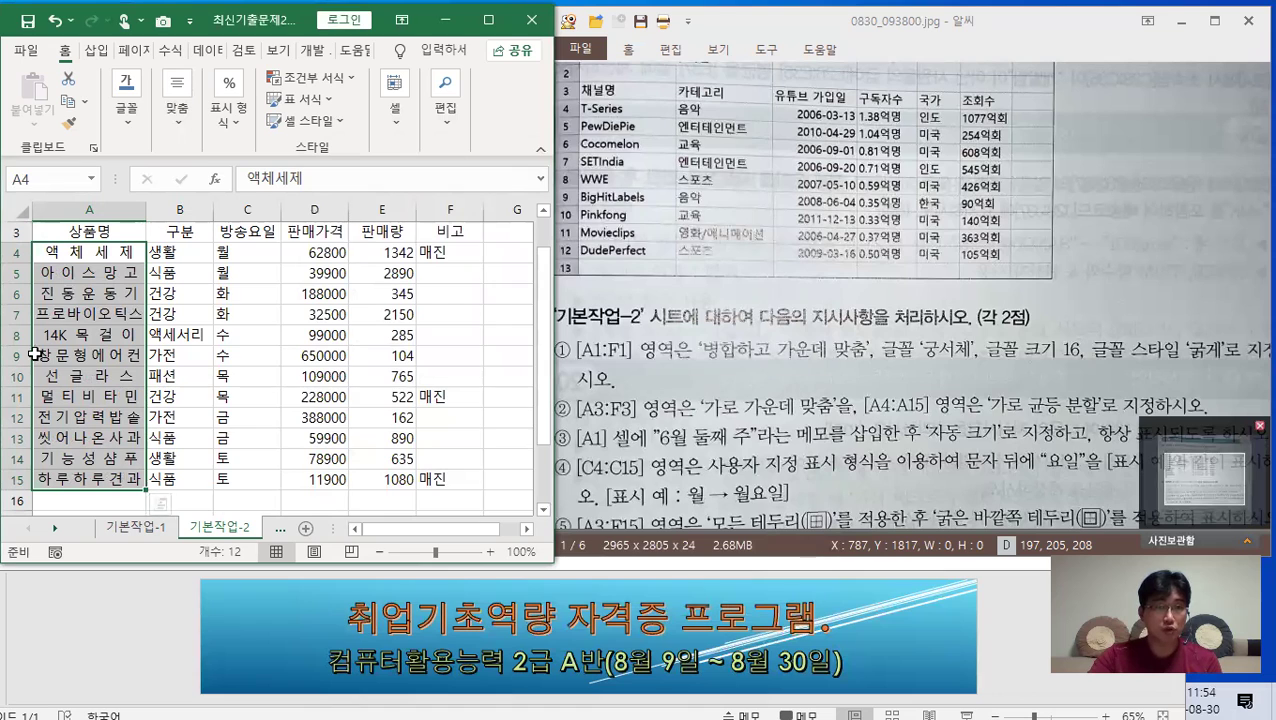
# Step: Turn off 균등 분할 맞춤 for A4:A15, keeping the horizontal alignment at 균등 분할 (들여쓰기)
pyautogui.rightClick(92, 262)
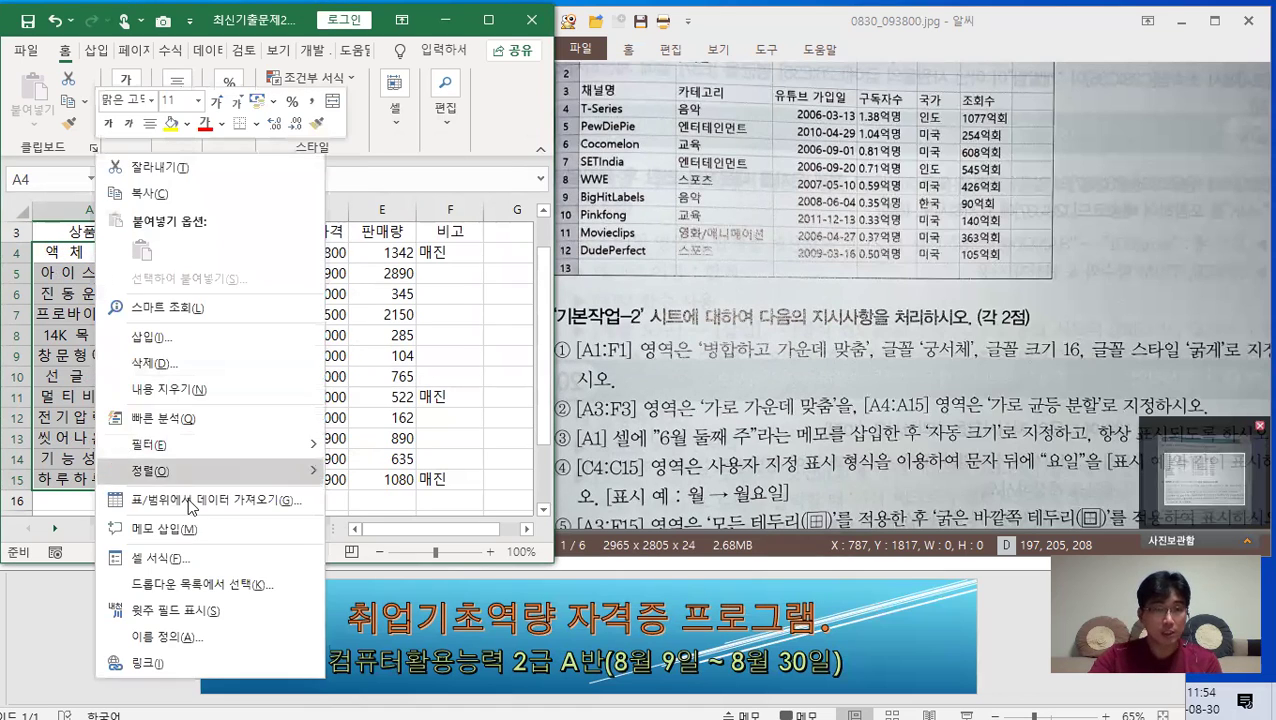
pyautogui.click(200, 549)
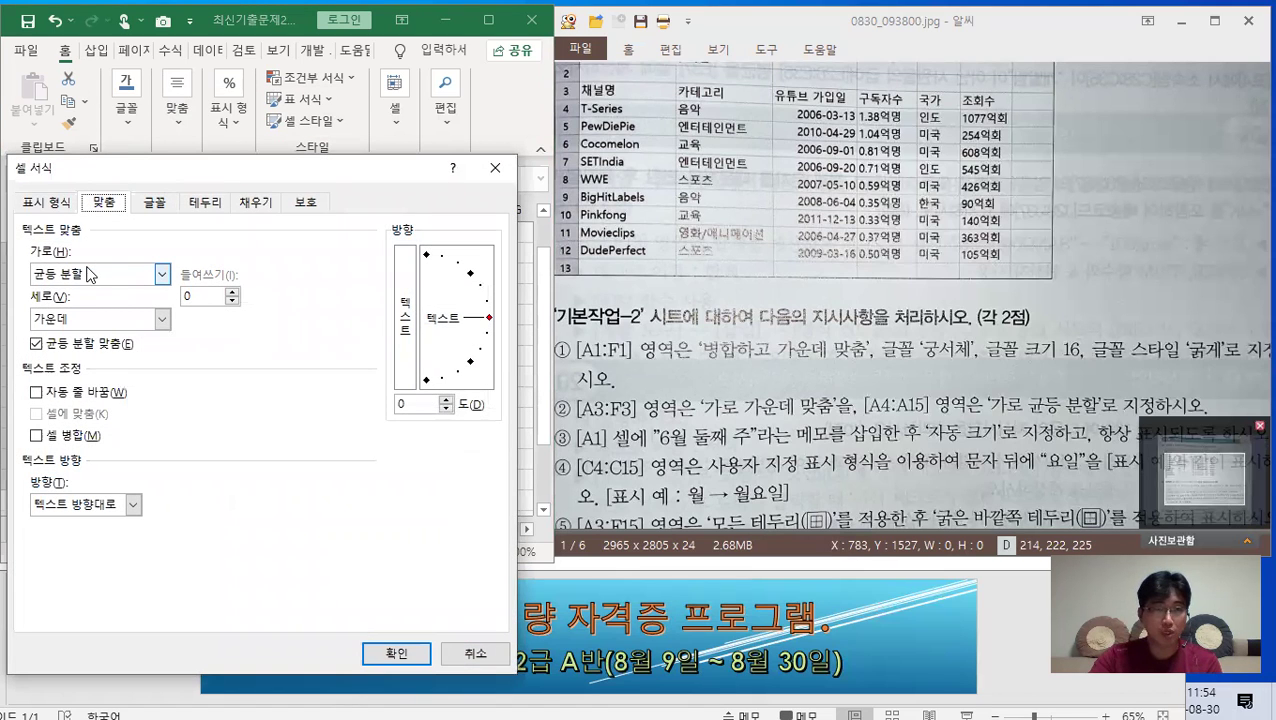
pyautogui.click(37, 345)
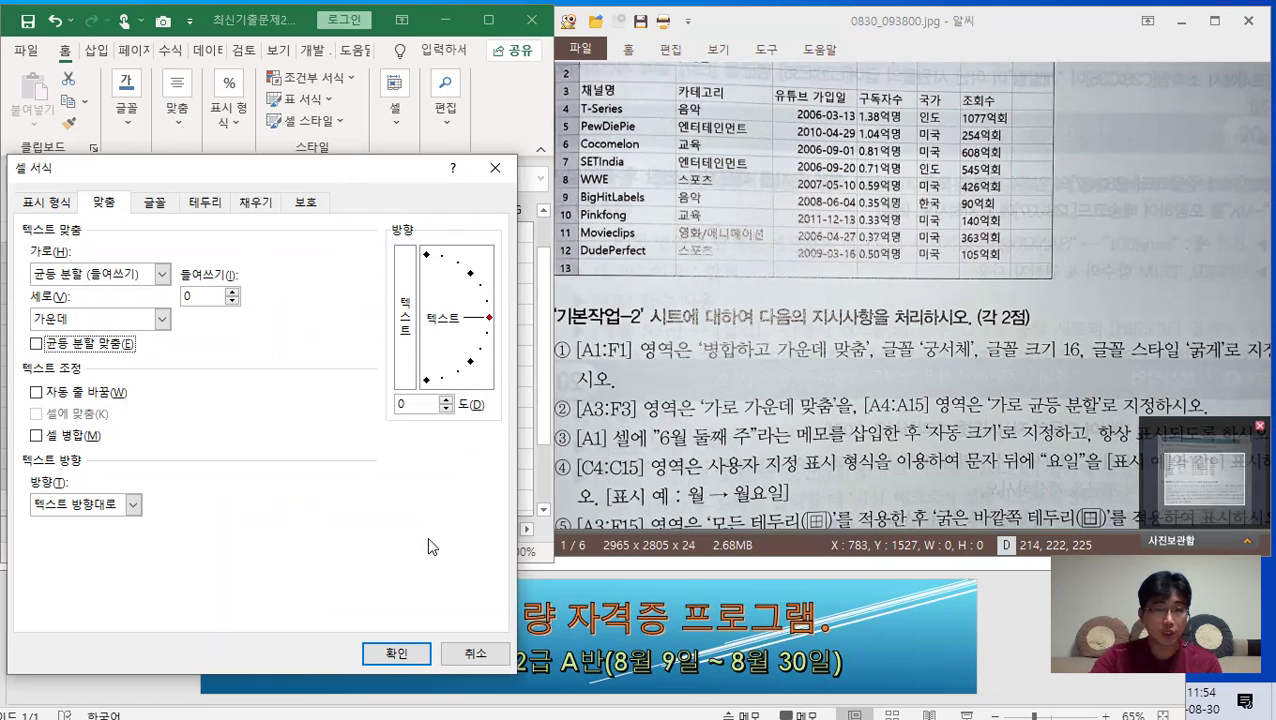
pyautogui.click(421, 653)
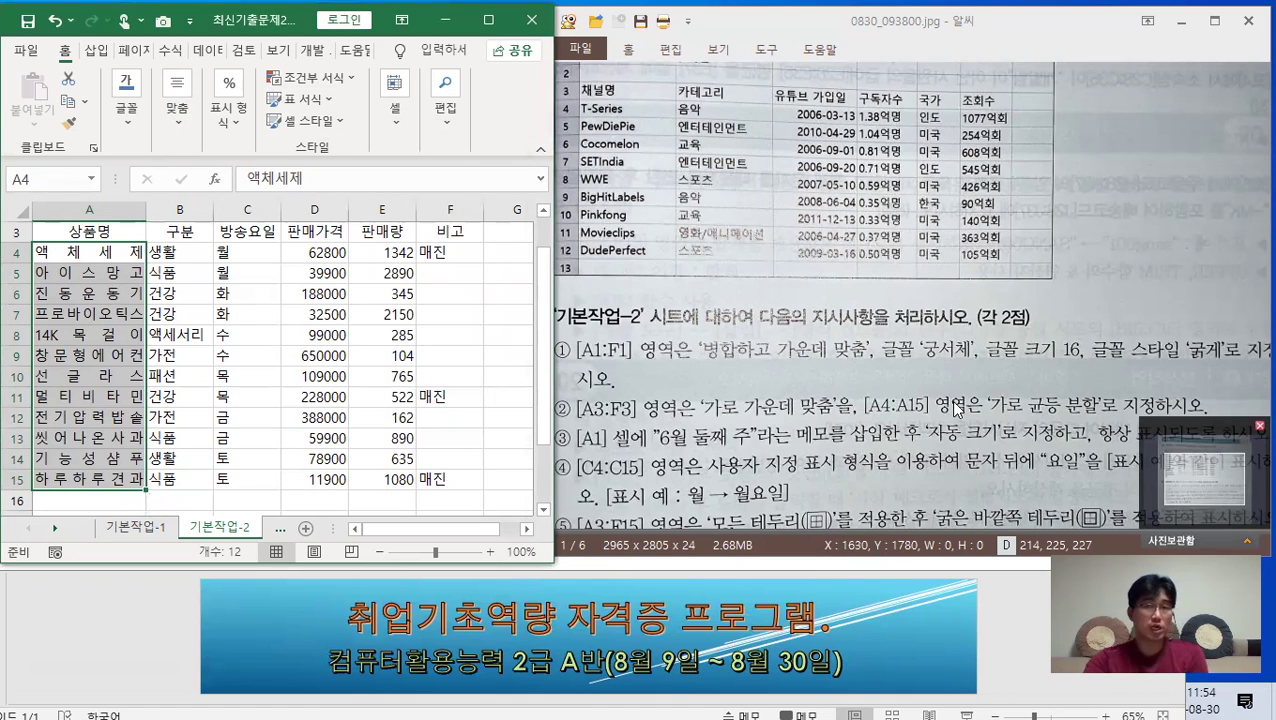
# Step: Review the text alignment settings of the product names in A4:A15
pyautogui.rightClick(107, 286)
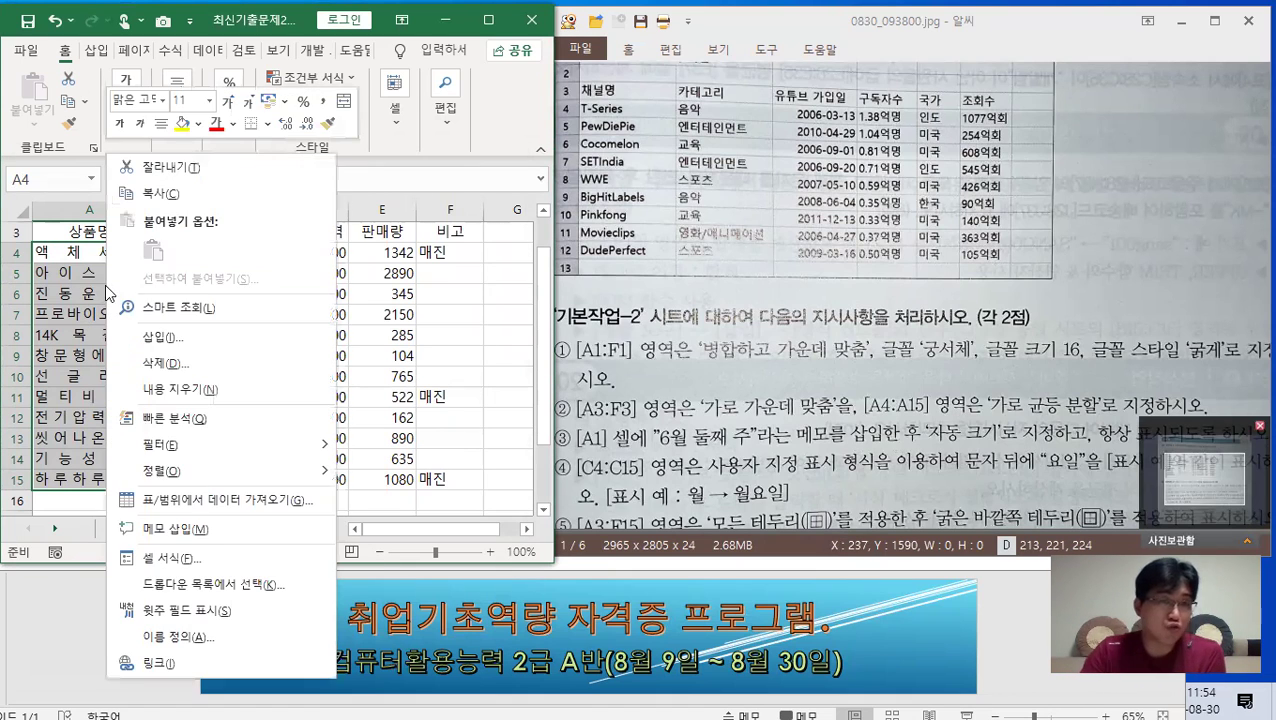
pyautogui.click(209, 556)
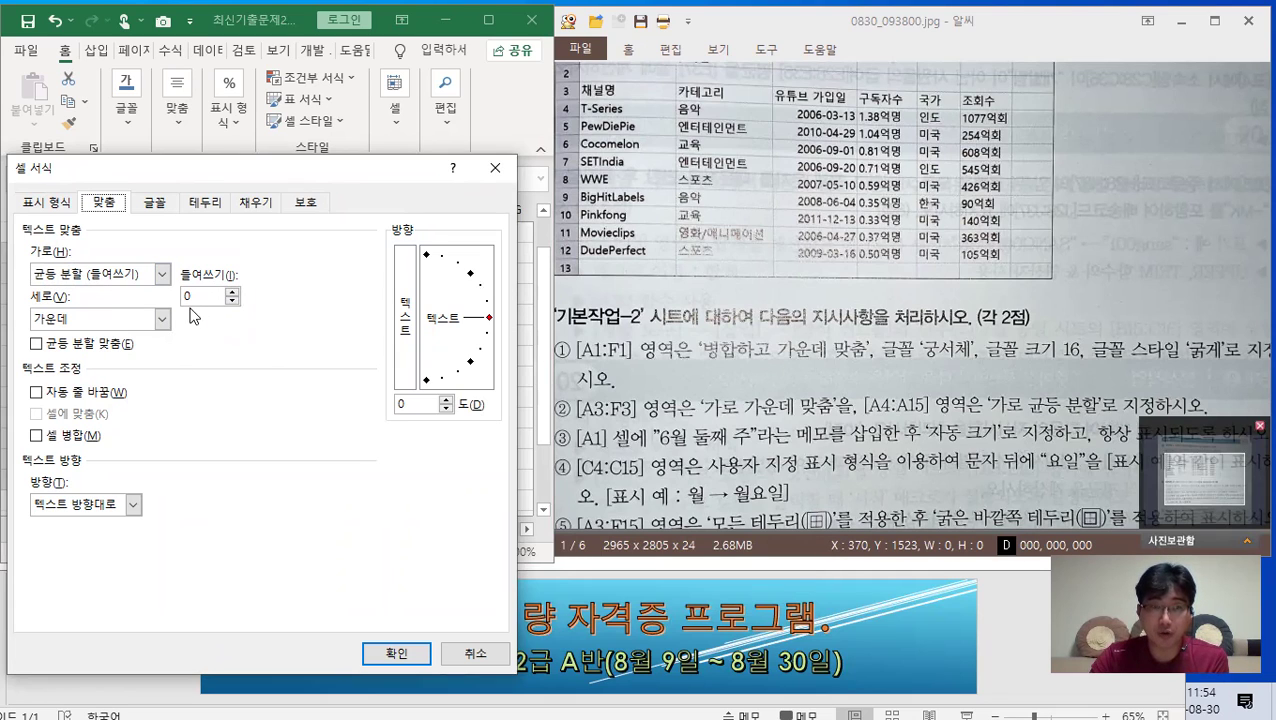
pyautogui.click(396, 653)
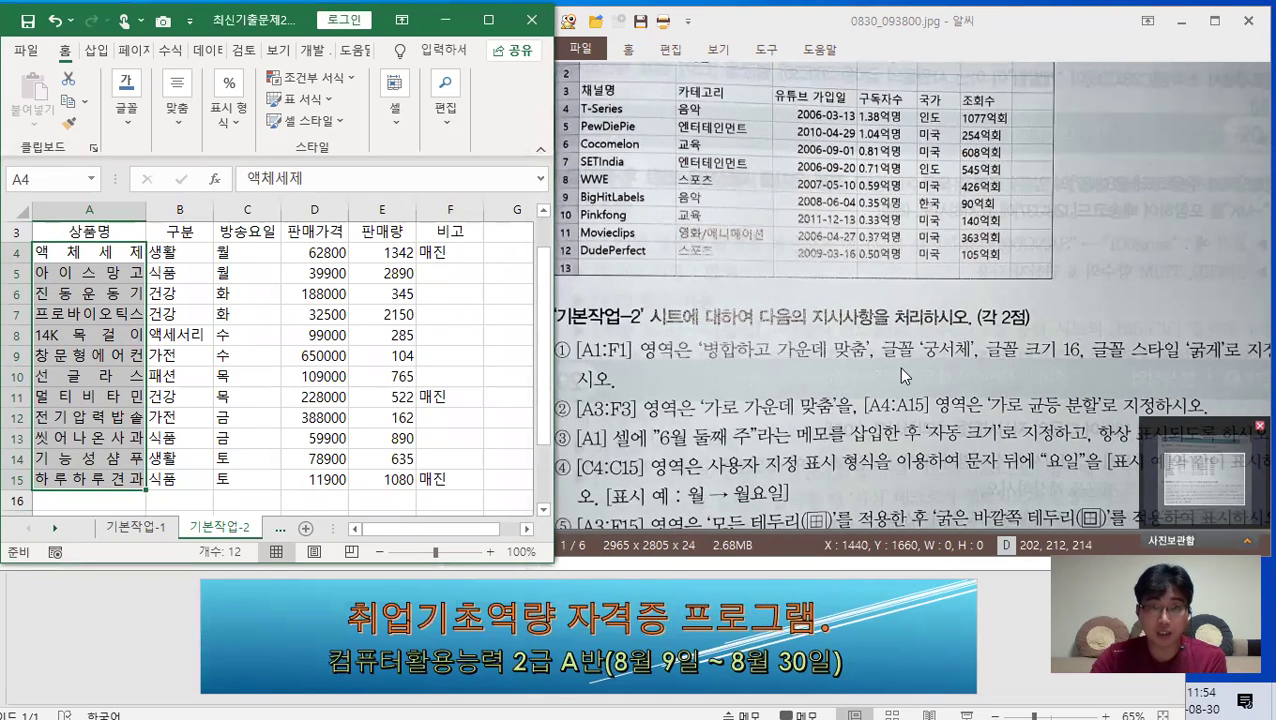
pyautogui.click(402, 376)
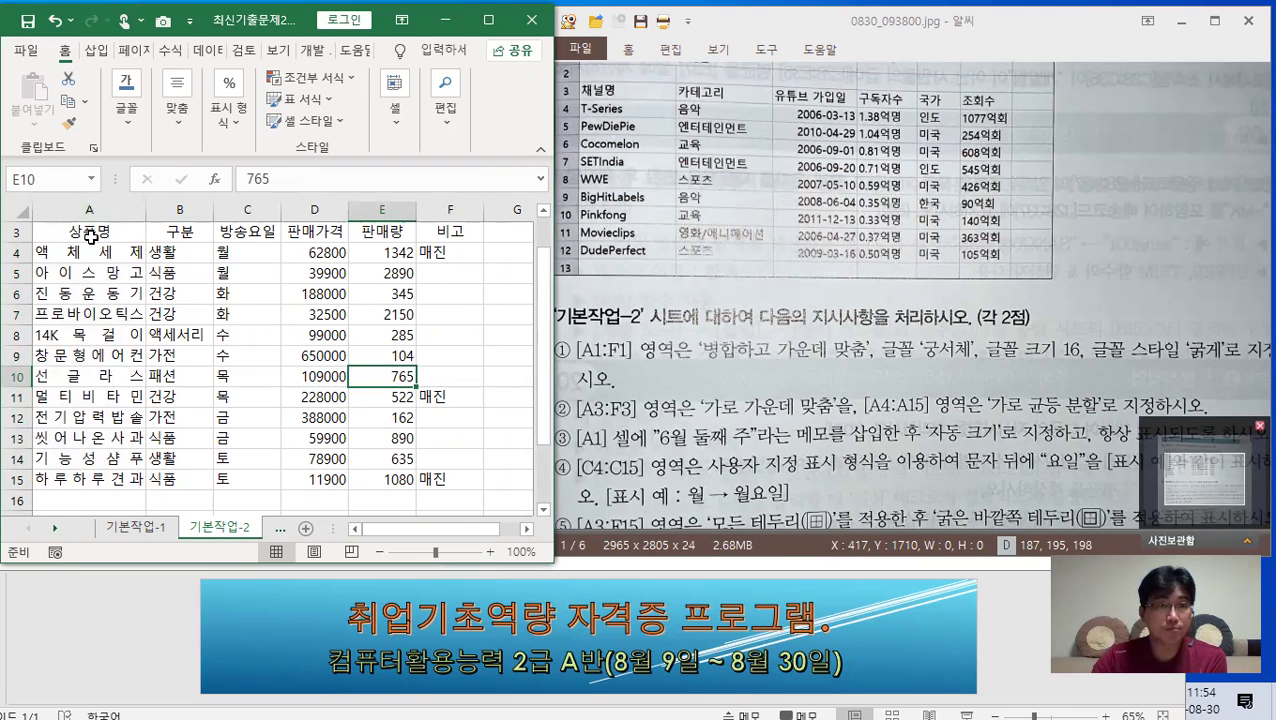
# Step: Insert a memo on title cell A1 with the text "6월 둘째 주"
pyautogui.scroll(1, 100, 260)
pyautogui.click(144, 236)
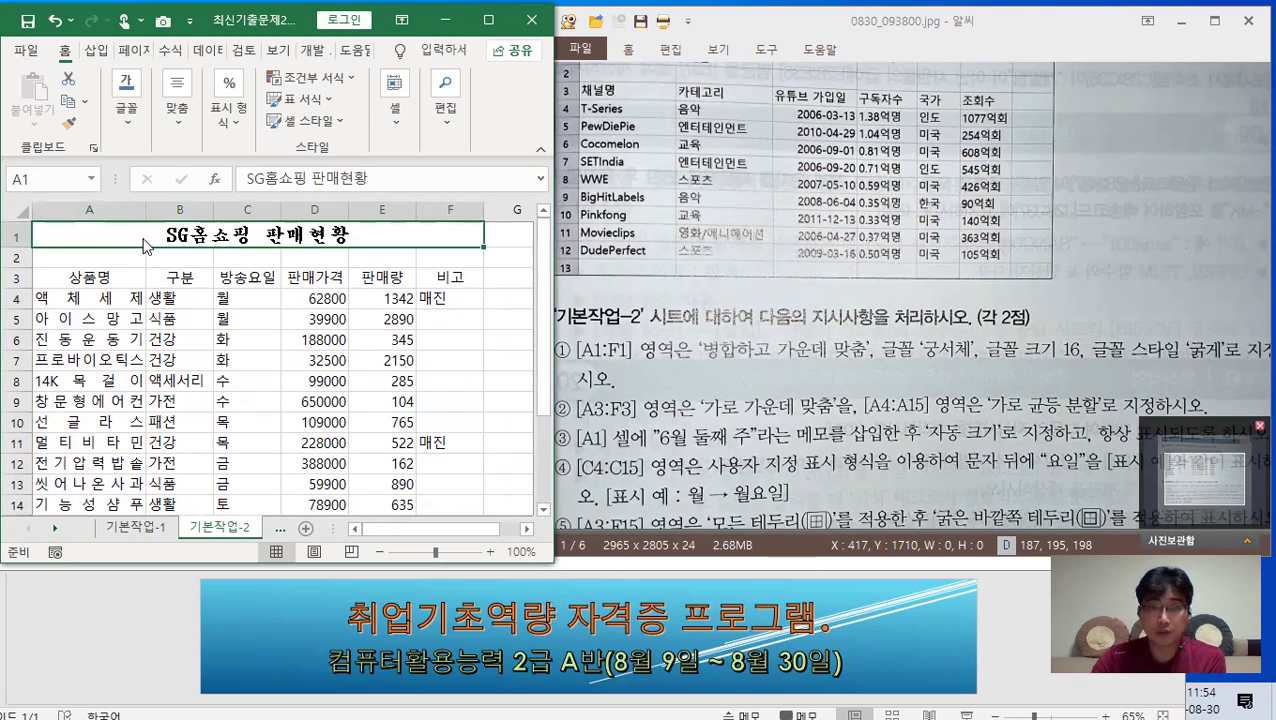
pyautogui.rightClick(144, 236)
pyautogui.click(238, 529)
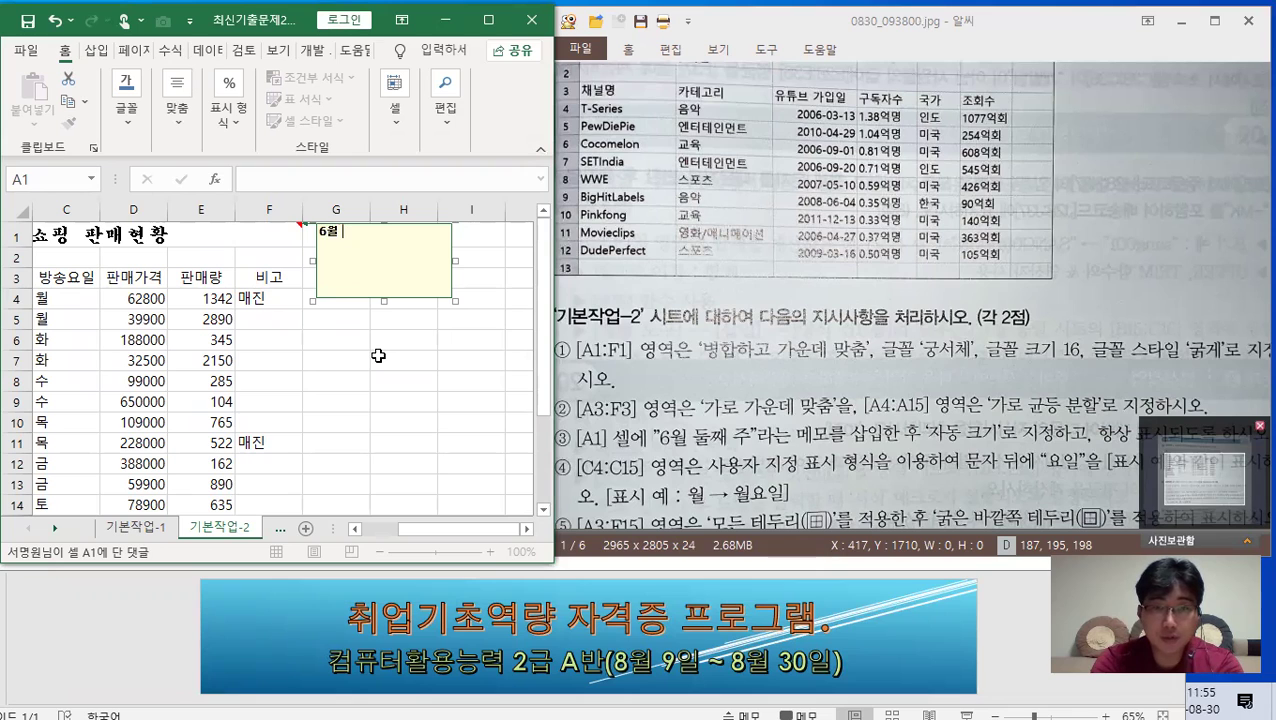
pyautogui.write('둘째 ㅈ')
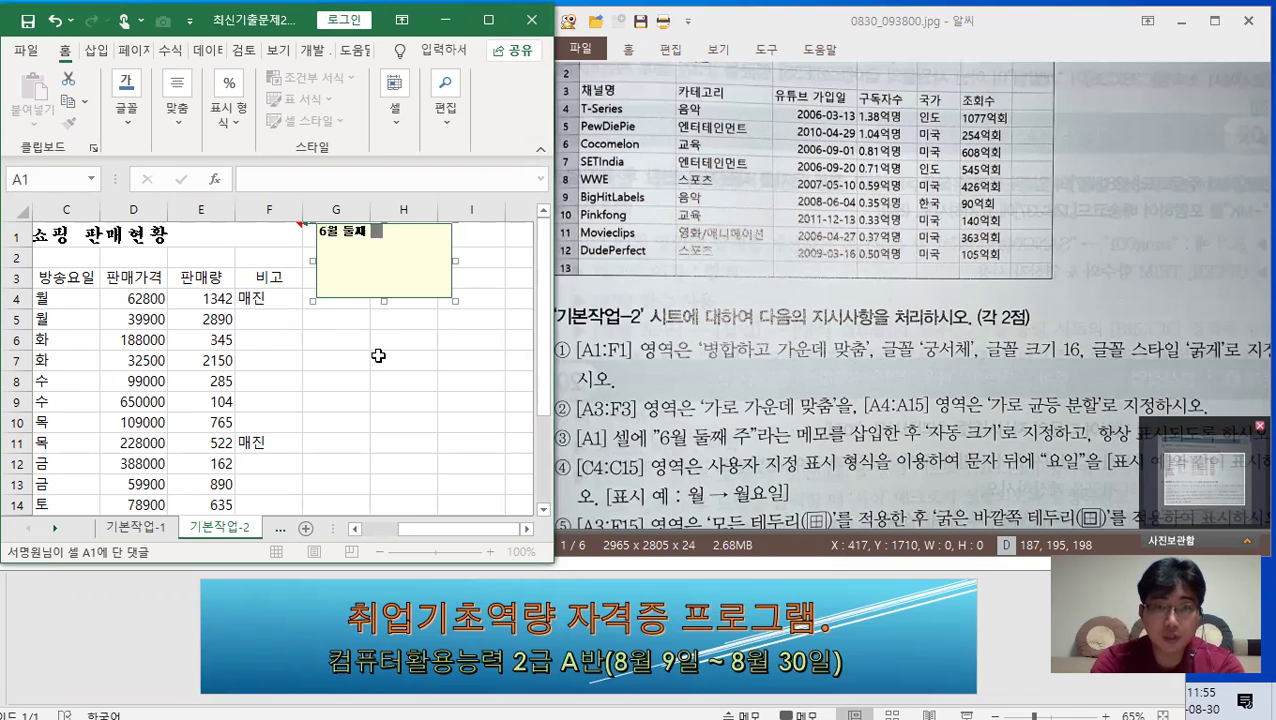
pyautogui.write('ㅜ')
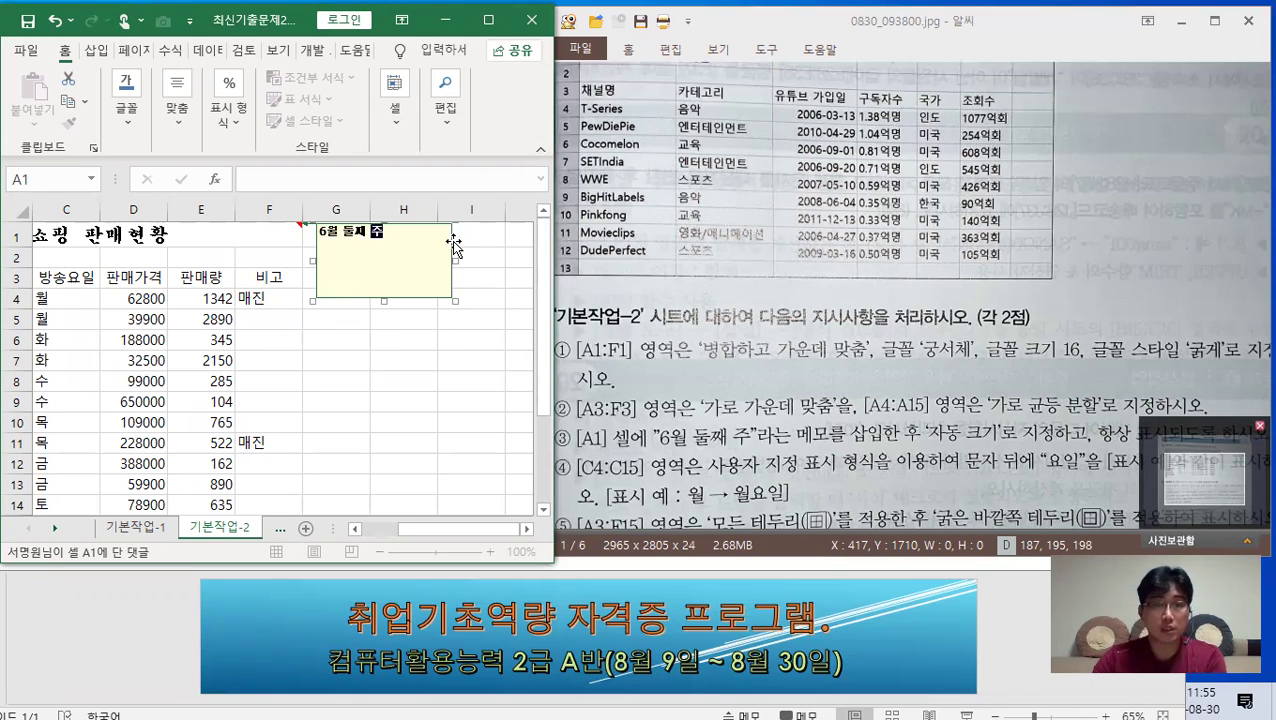
# Step: Set the A1 memo's format to 자동 크기 so its box fits the text
pyautogui.click(453, 240)
pyautogui.rightClick(453, 240)
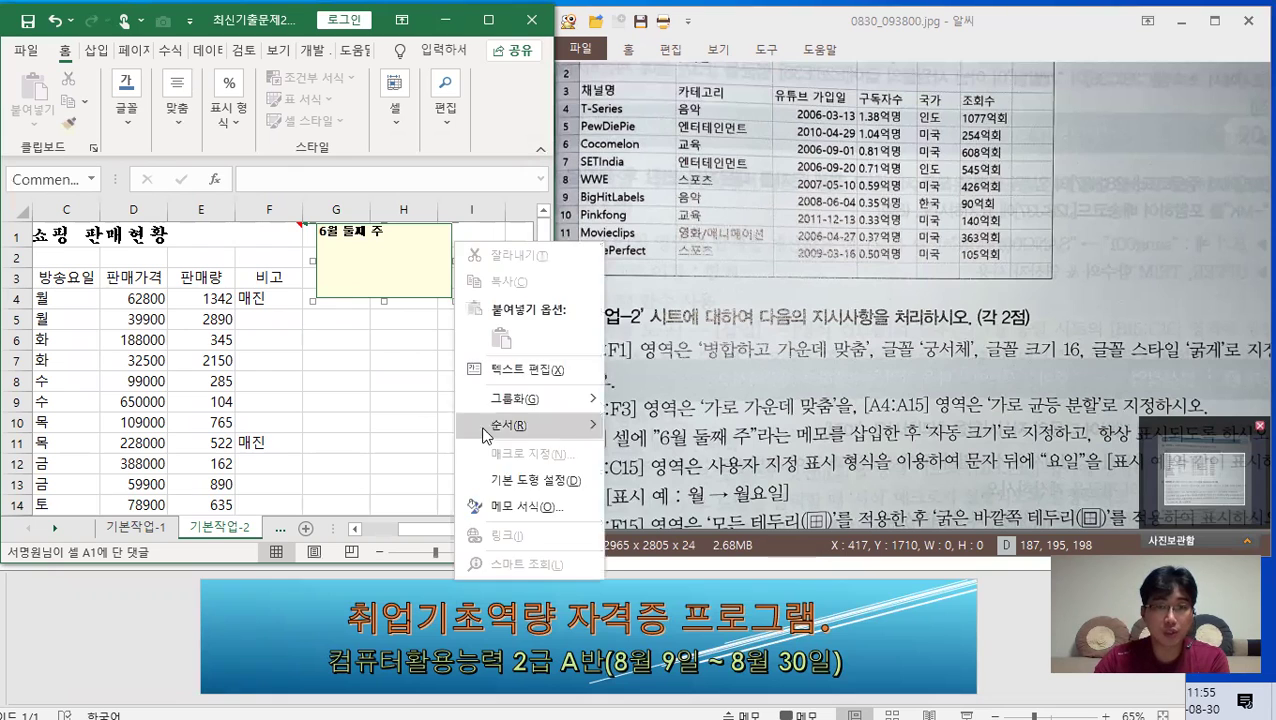
pyautogui.click(498, 505)
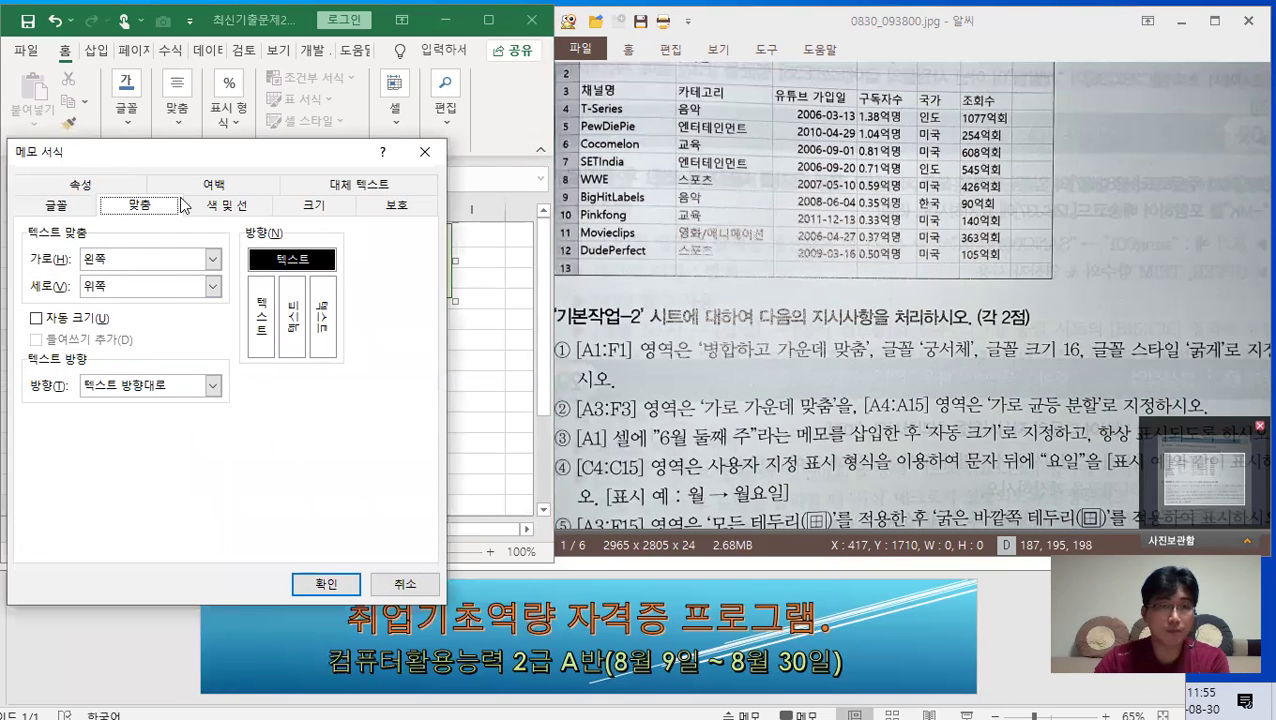
pyautogui.click(66, 320)
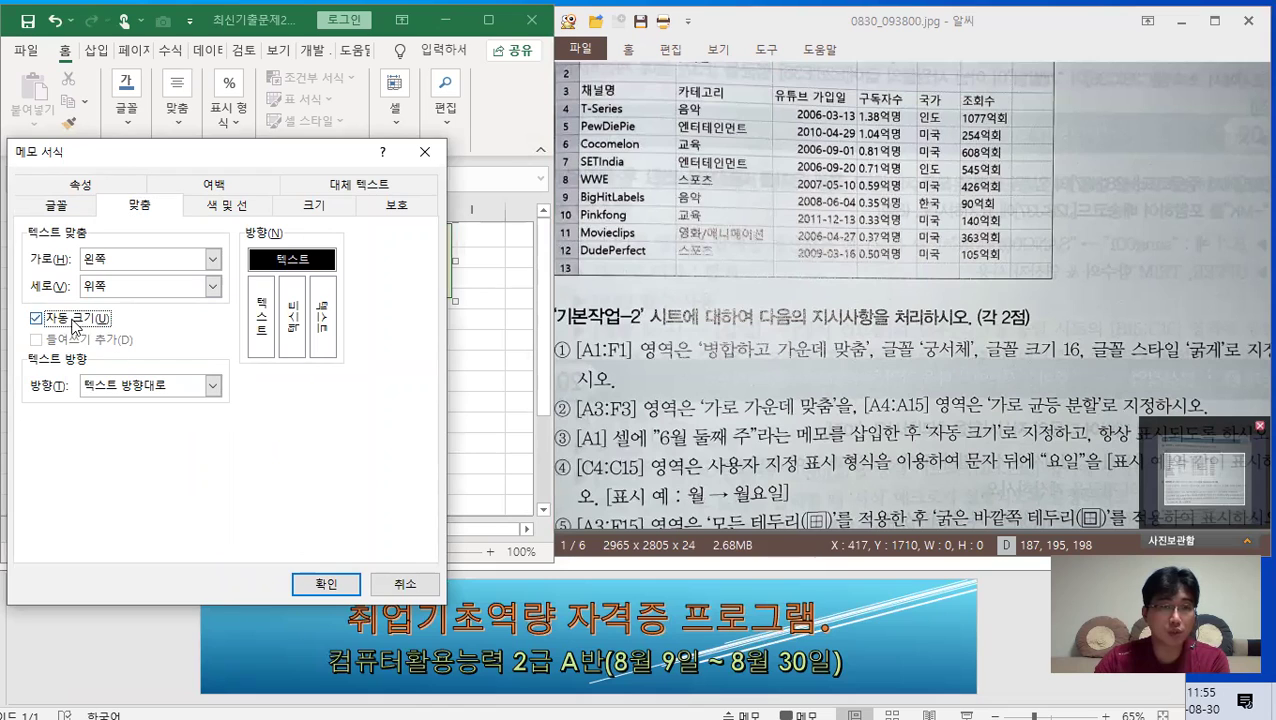
pyautogui.click(307, 588)
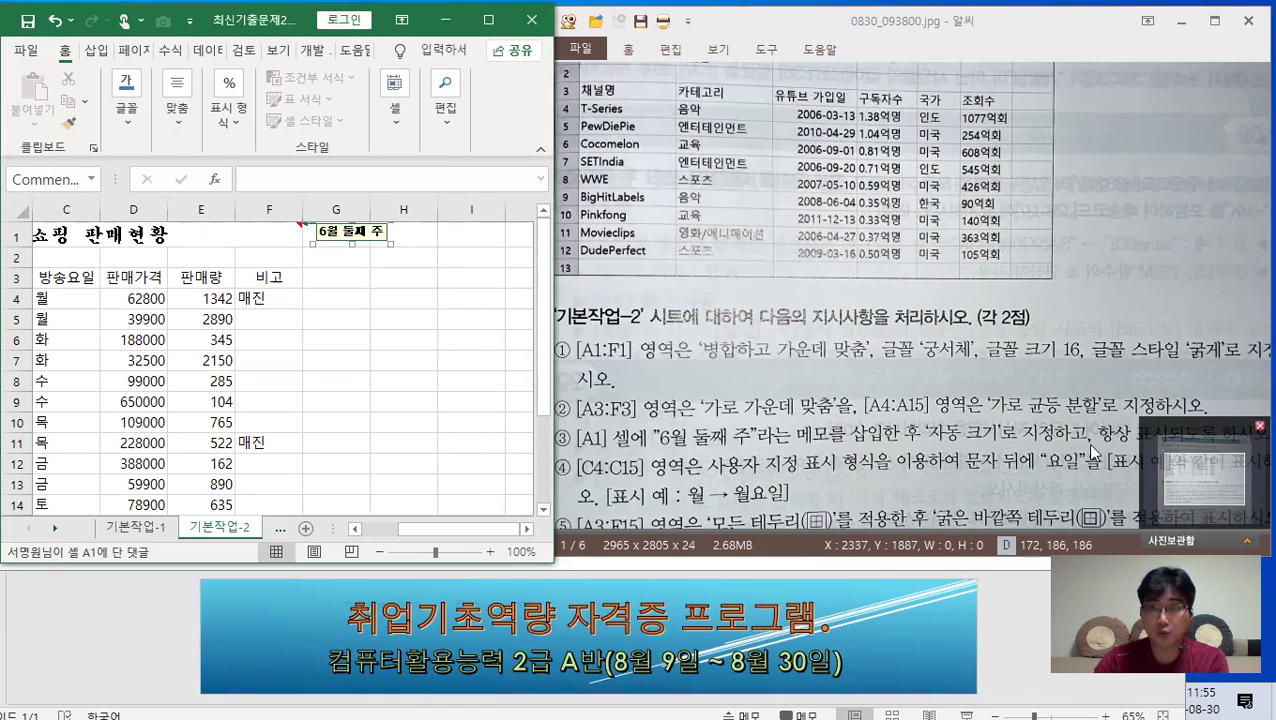
# Step: Make the memo on cell A1 always displayed
pyautogui.click(216, 237)
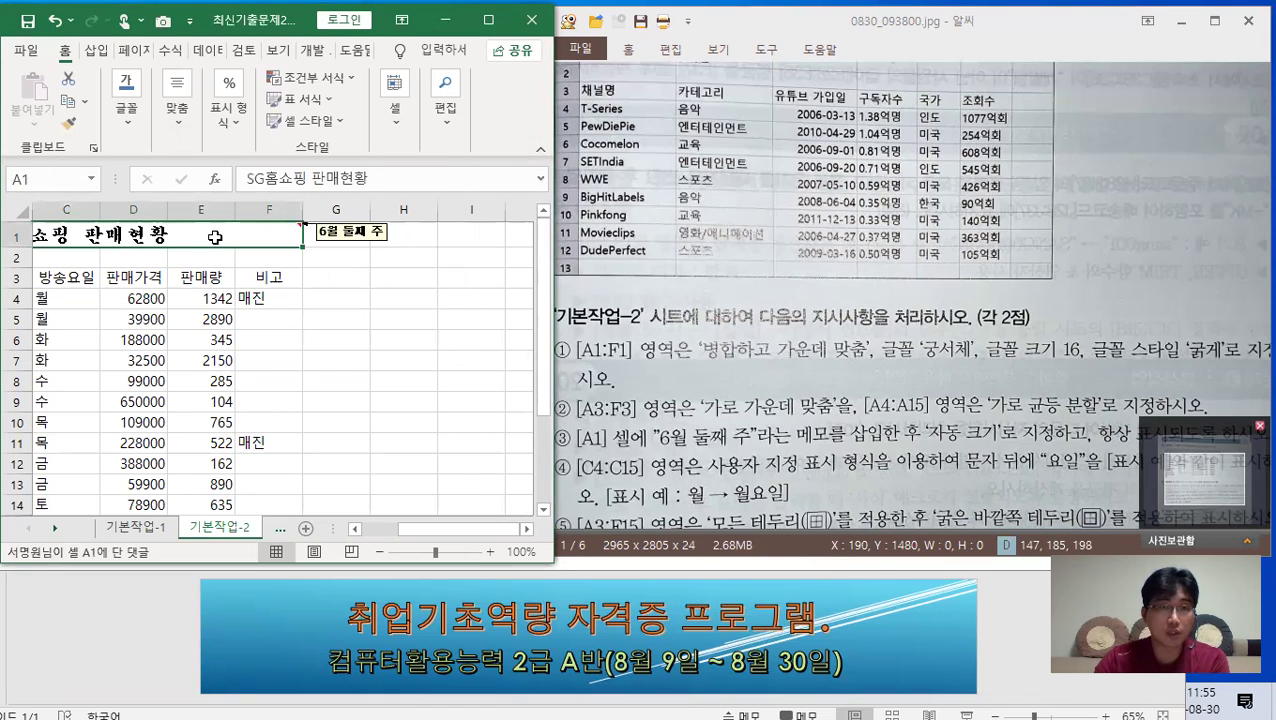
pyautogui.rightClick(215, 235)
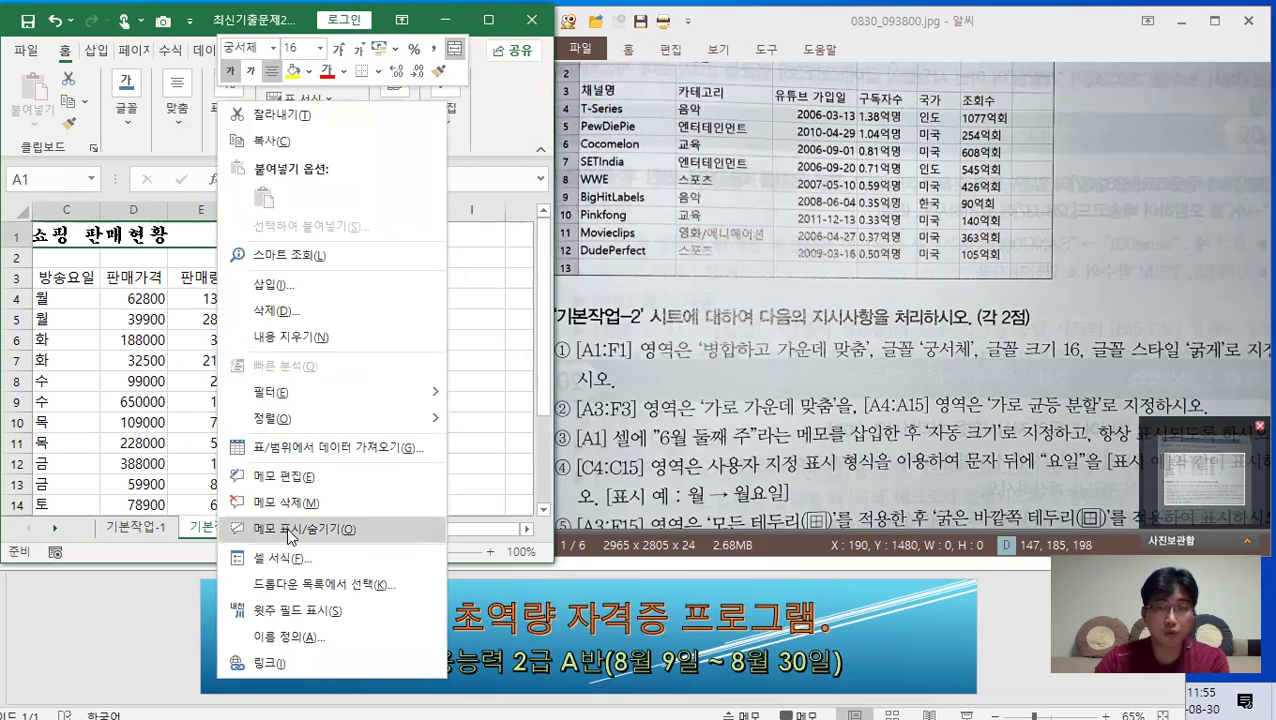
pyautogui.click(313, 524)
# Step: Apply the custom number format @"요일" to the broadcast days in C4:C15
pyautogui.click(819, 469)
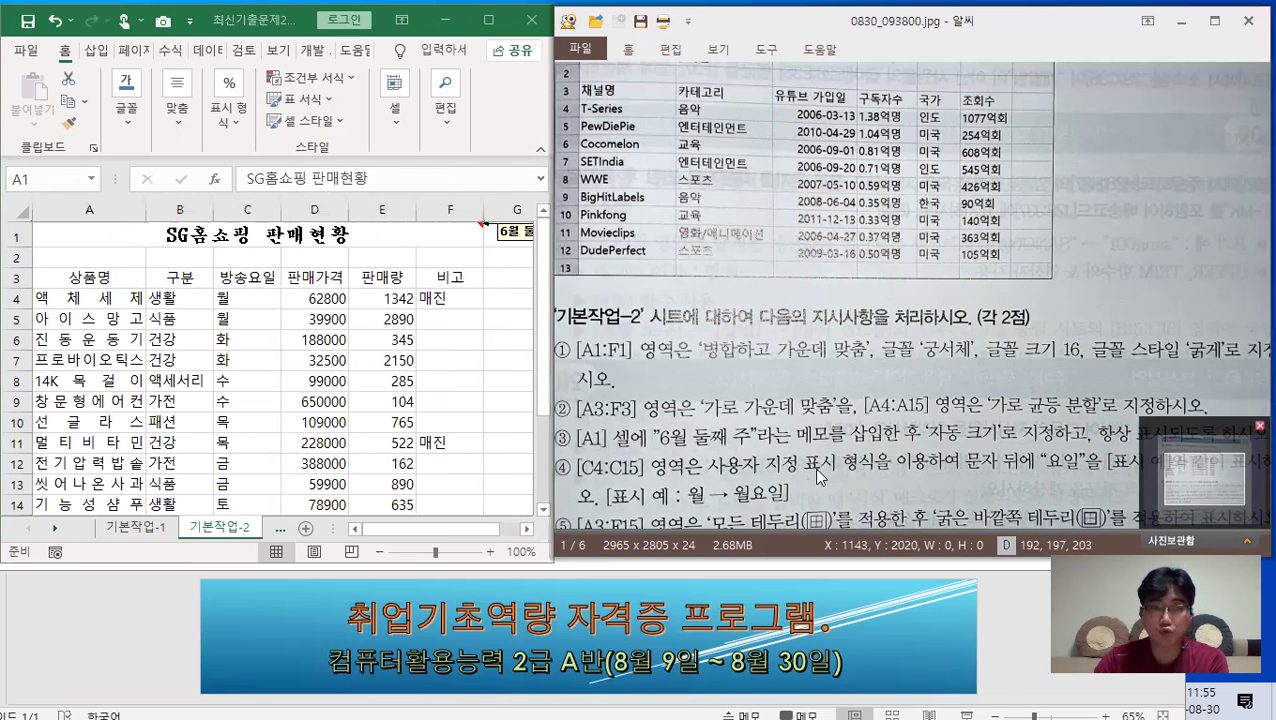
pyautogui.moveTo(1218, 473); pyautogui.dragTo(1204, 518)
pyautogui.click(220, 381)
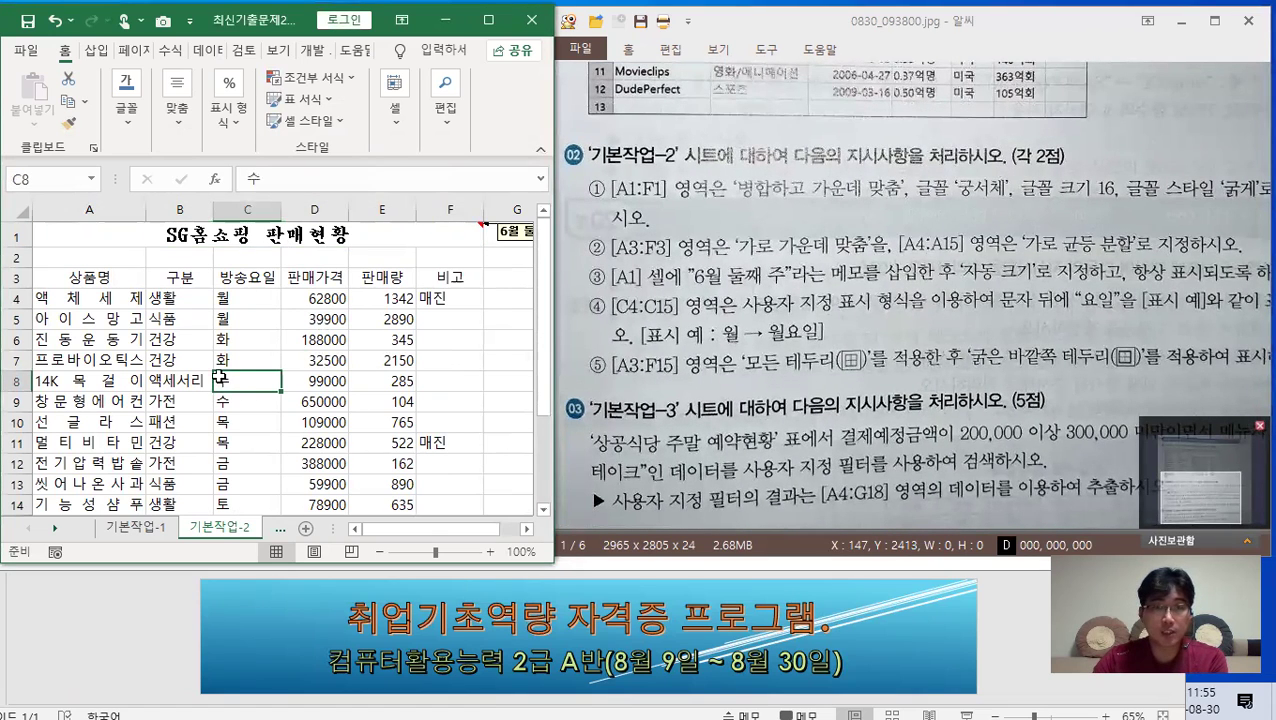
pyautogui.moveTo(253, 300); pyautogui.dragTo(265, 484)
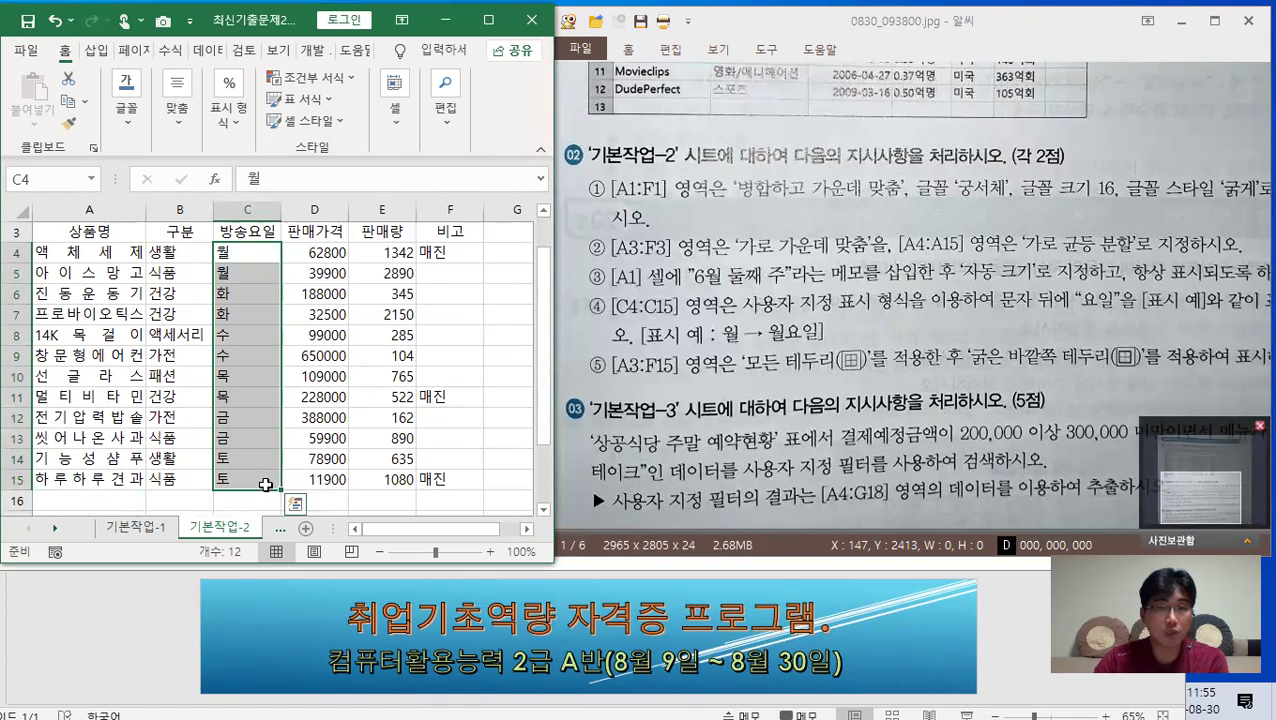
pyautogui.rightClick(258, 327)
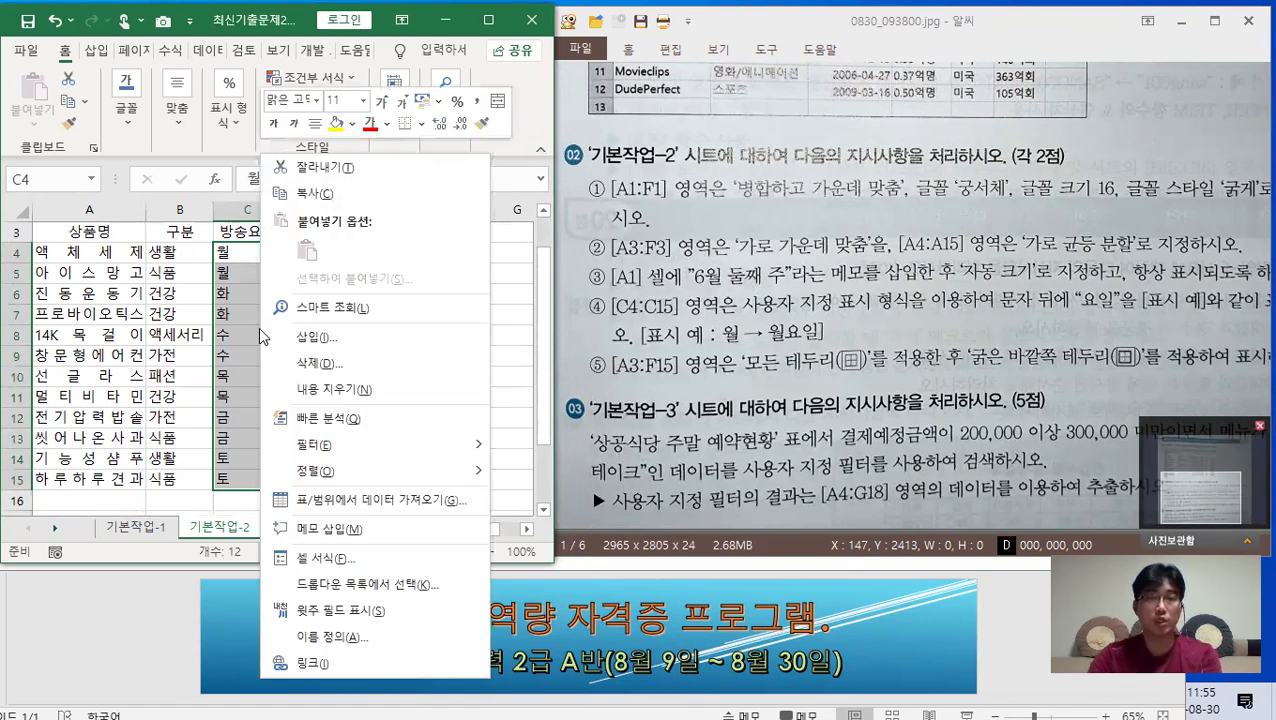
pyautogui.click(300, 558)
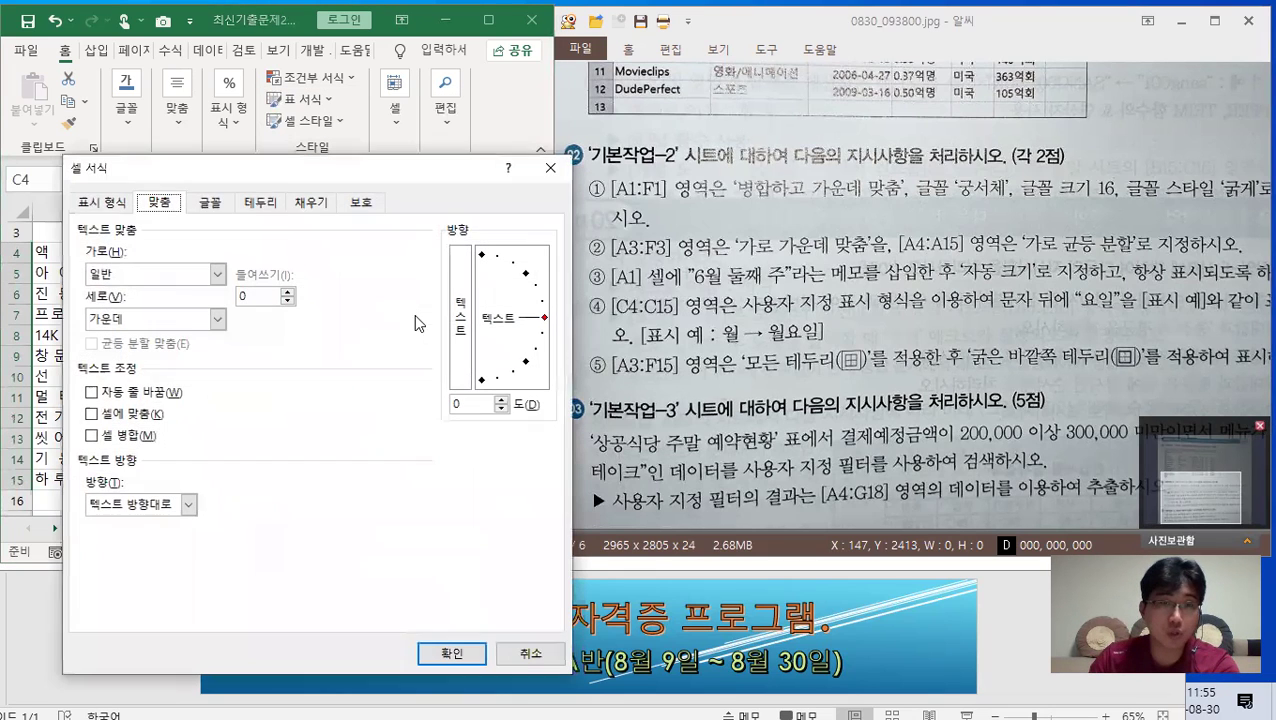
pyautogui.moveTo(305, 166); pyautogui.dragTo(763, 209)
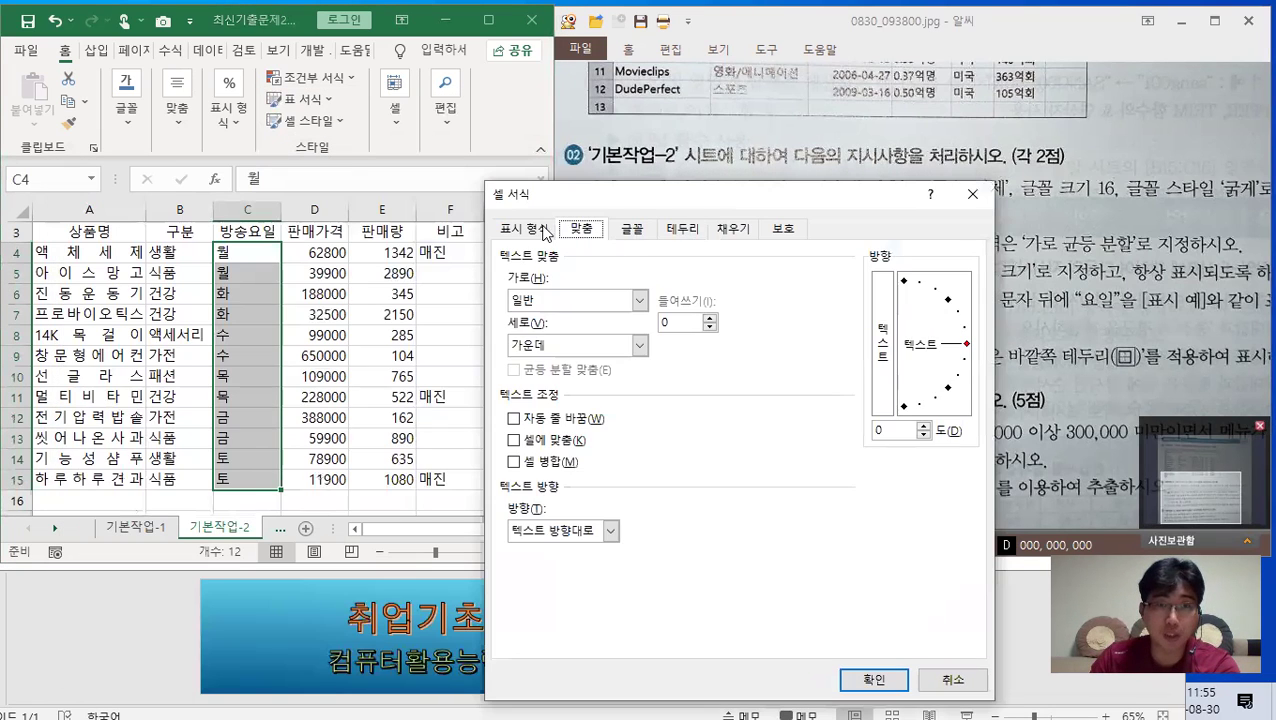
pyautogui.click(541, 230)
pyautogui.click(553, 432)
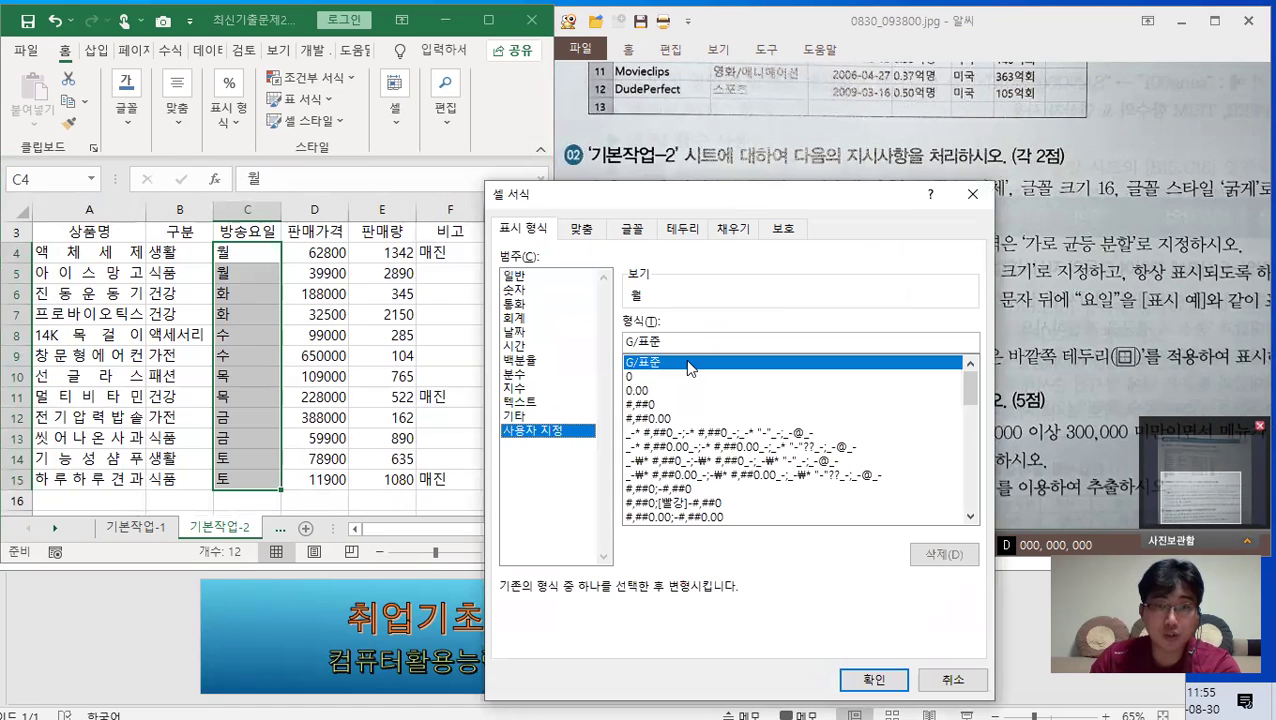
pyautogui.moveTo(670, 345); pyautogui.dragTo(613, 352)
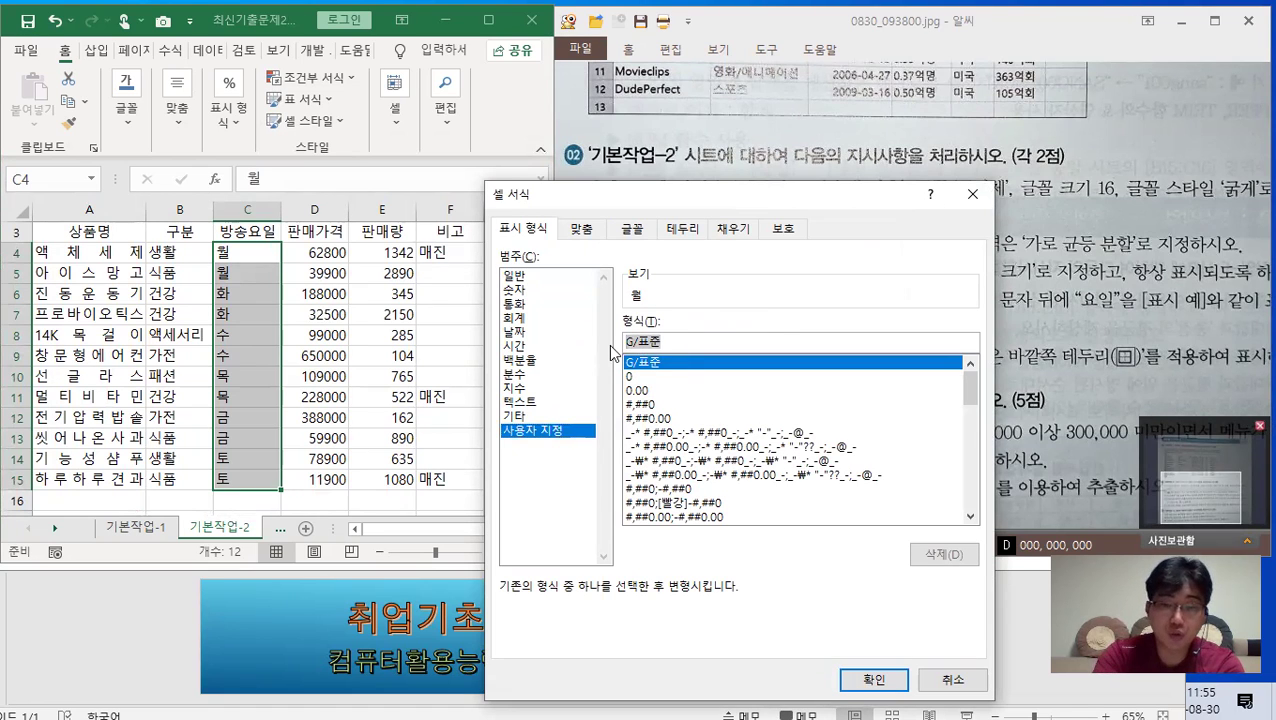
pyautogui.write('@요일')
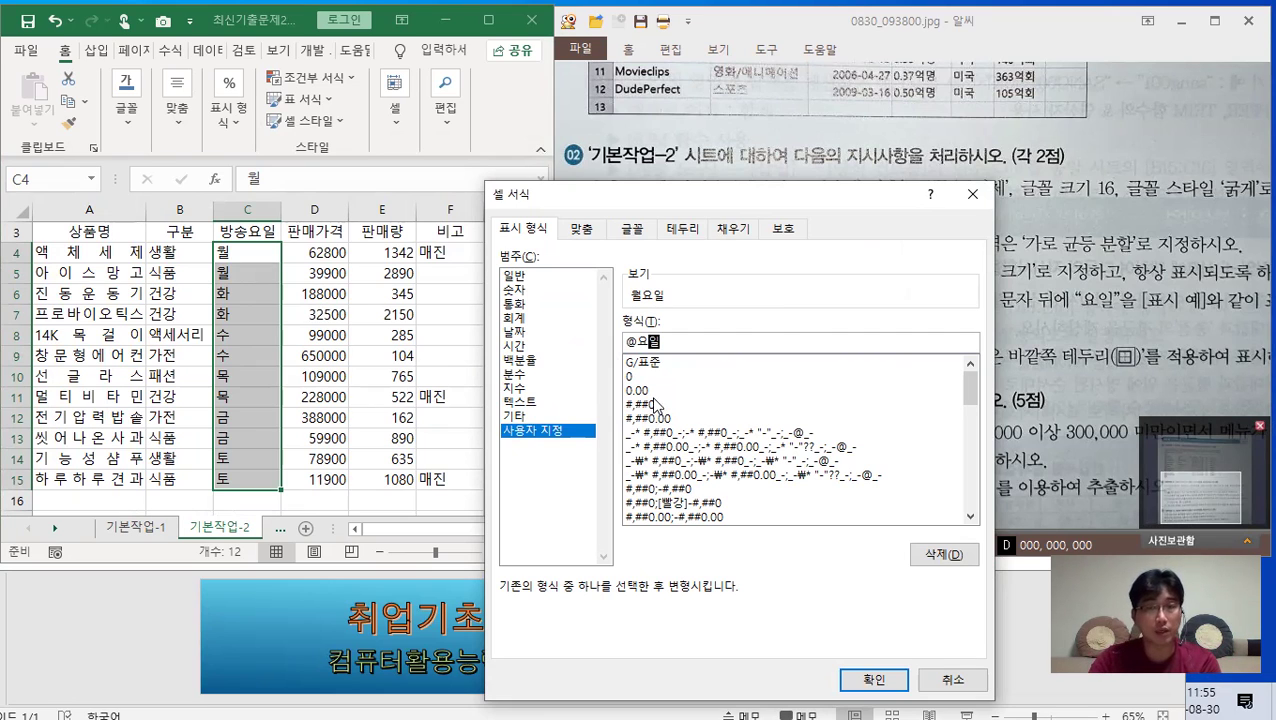
pyautogui.write('"')
pyautogui.click(684, 340)
pyautogui.write('"')
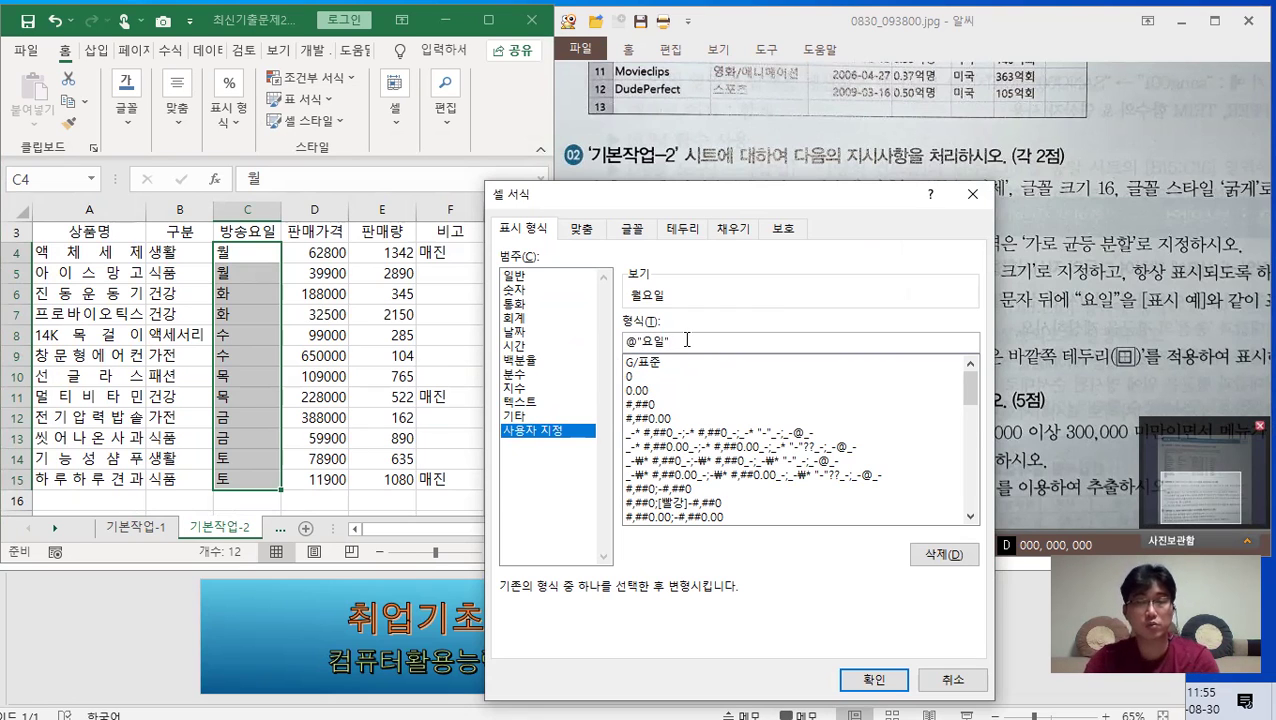
pyautogui.click(870, 679)
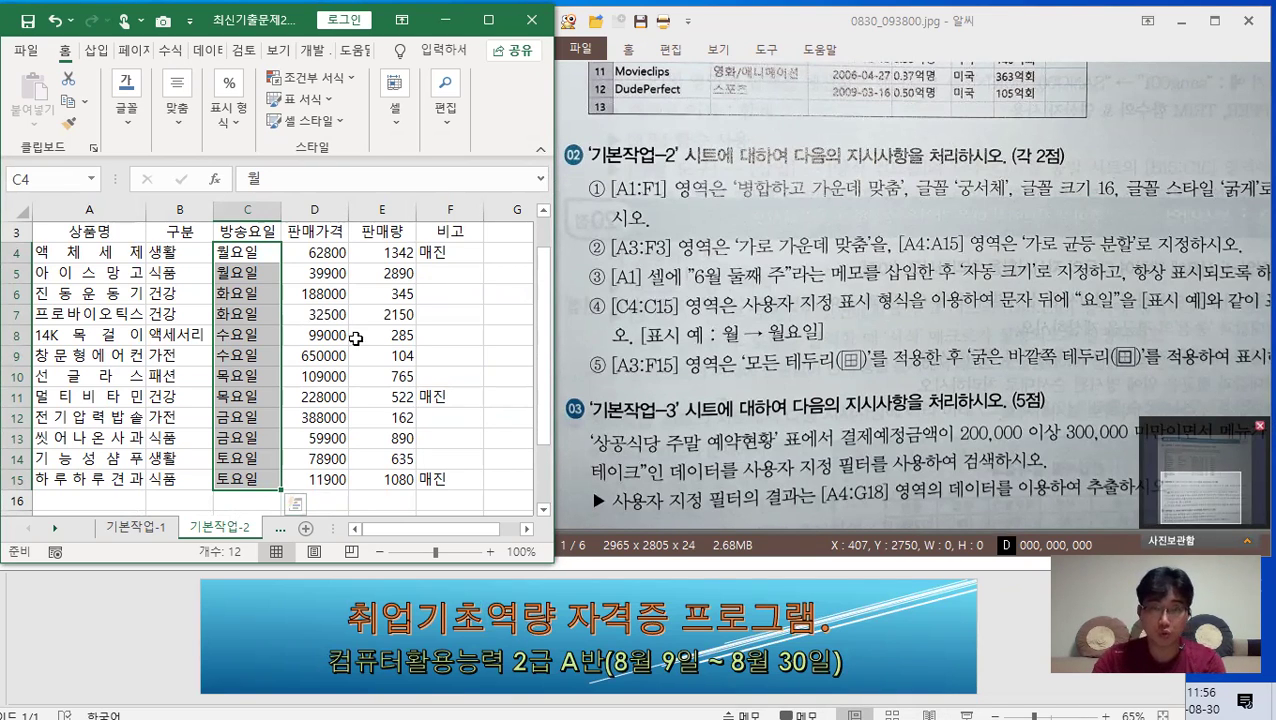
# Step: Apply 모든 테두리 to the table range A3:F15
pyautogui.click(335, 297)
pyautogui.moveTo(100, 234); pyautogui.dragTo(453, 477)
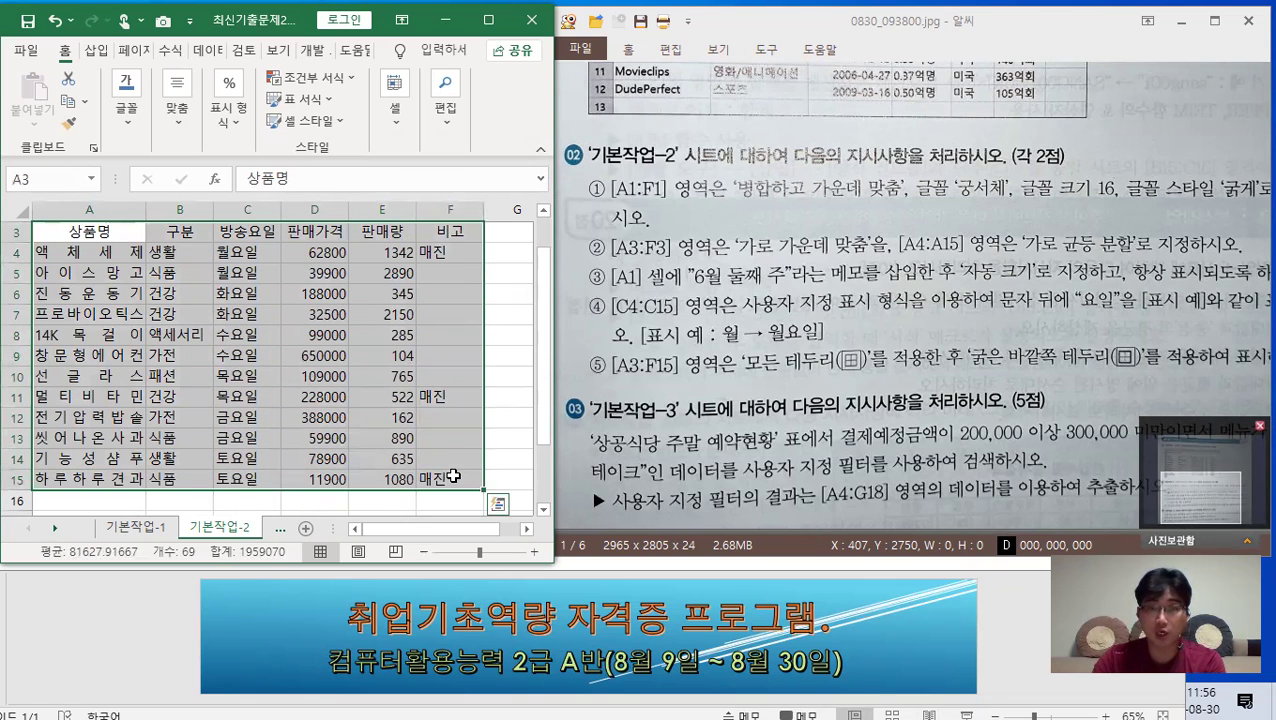
pyautogui.click(139, 133)
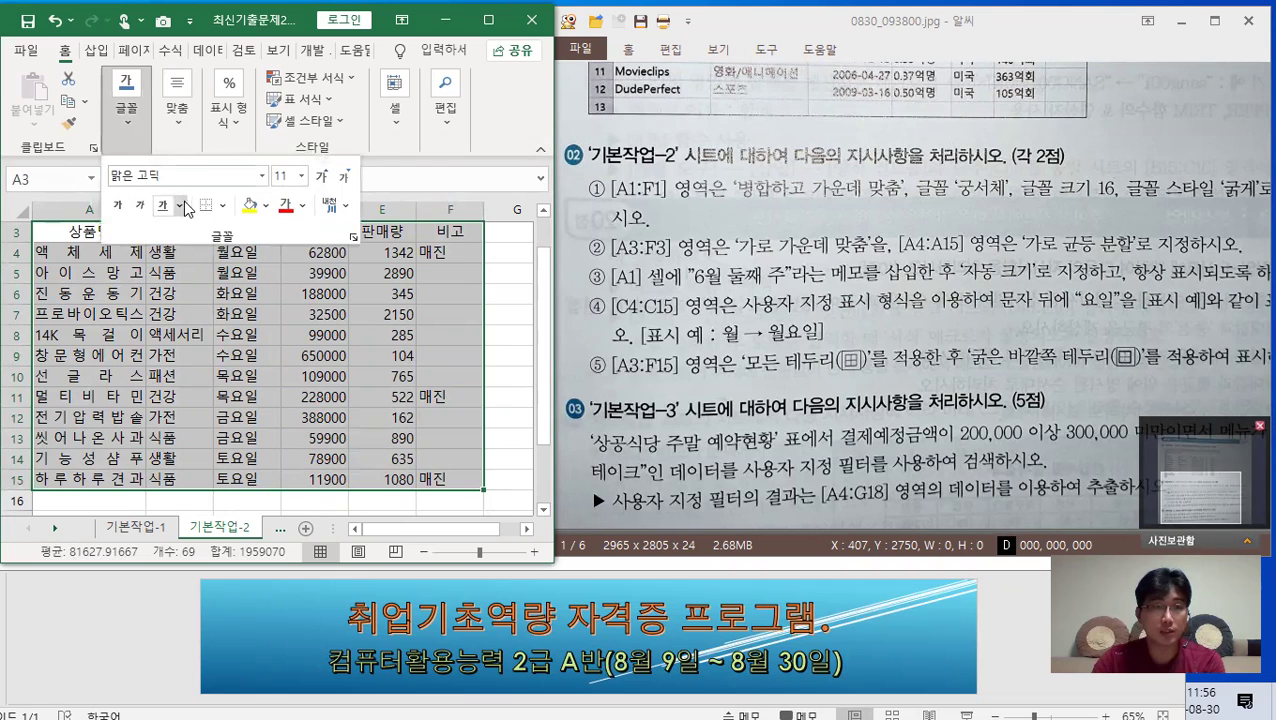
pyautogui.click(222, 205)
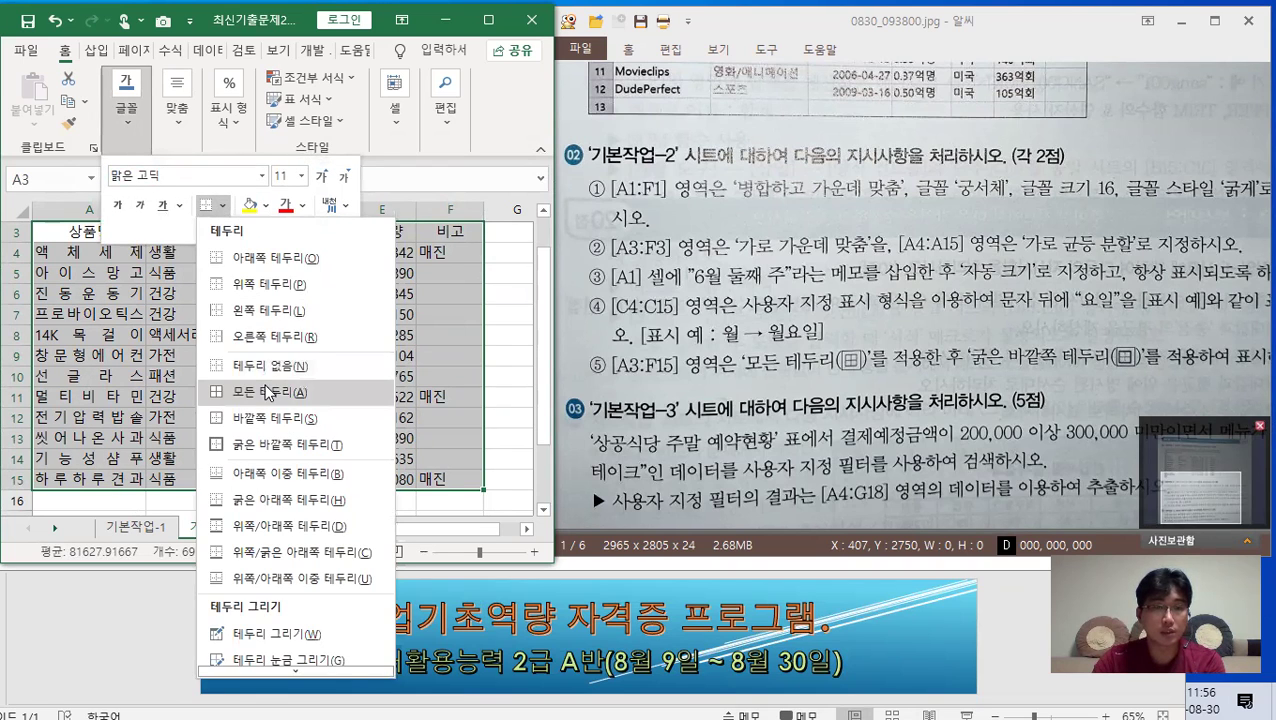
pyautogui.click(264, 395)
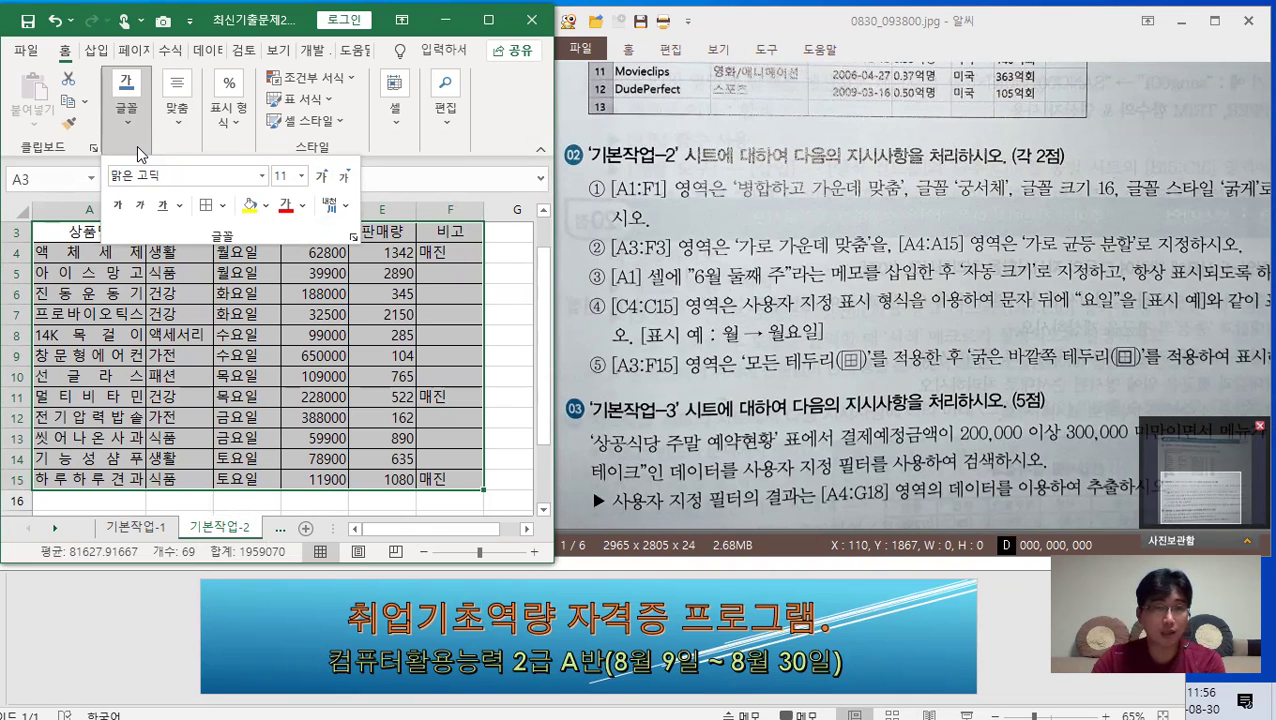
# Step: Add 굵은 바깥쪽 테두리 around A3:F15 and deselect the range
pyautogui.click(223, 207)
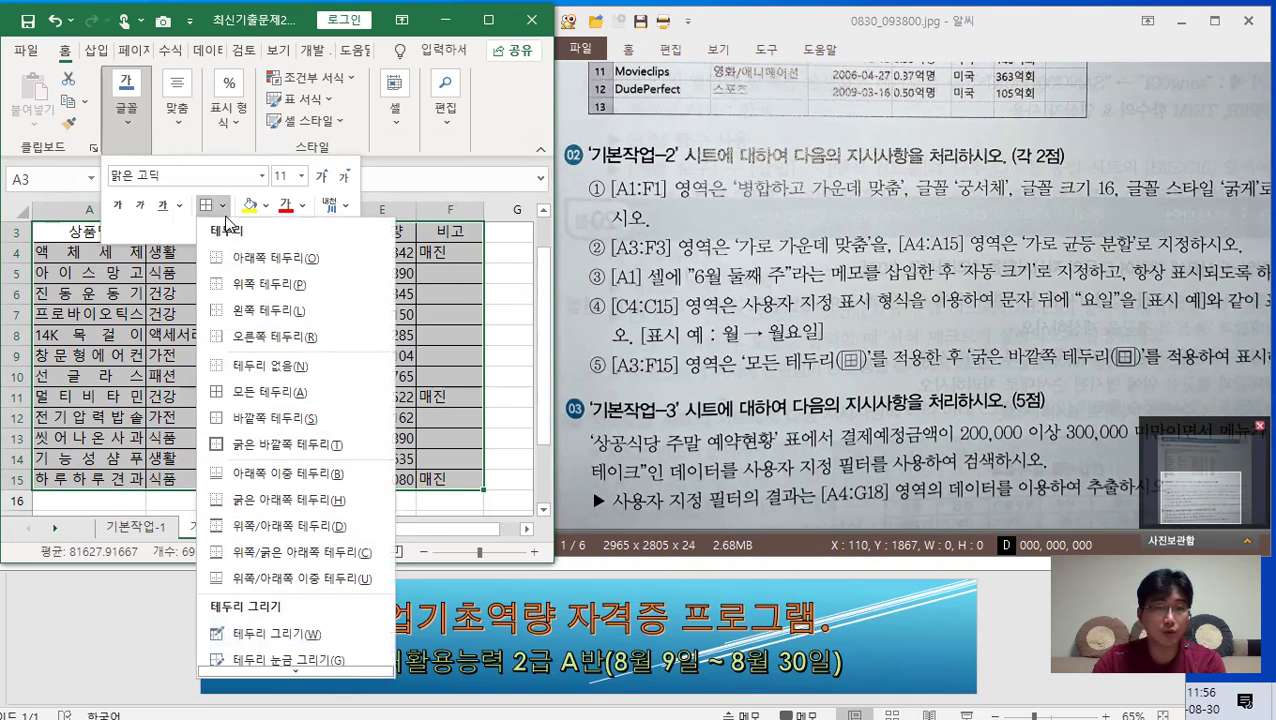
pyautogui.click(293, 445)
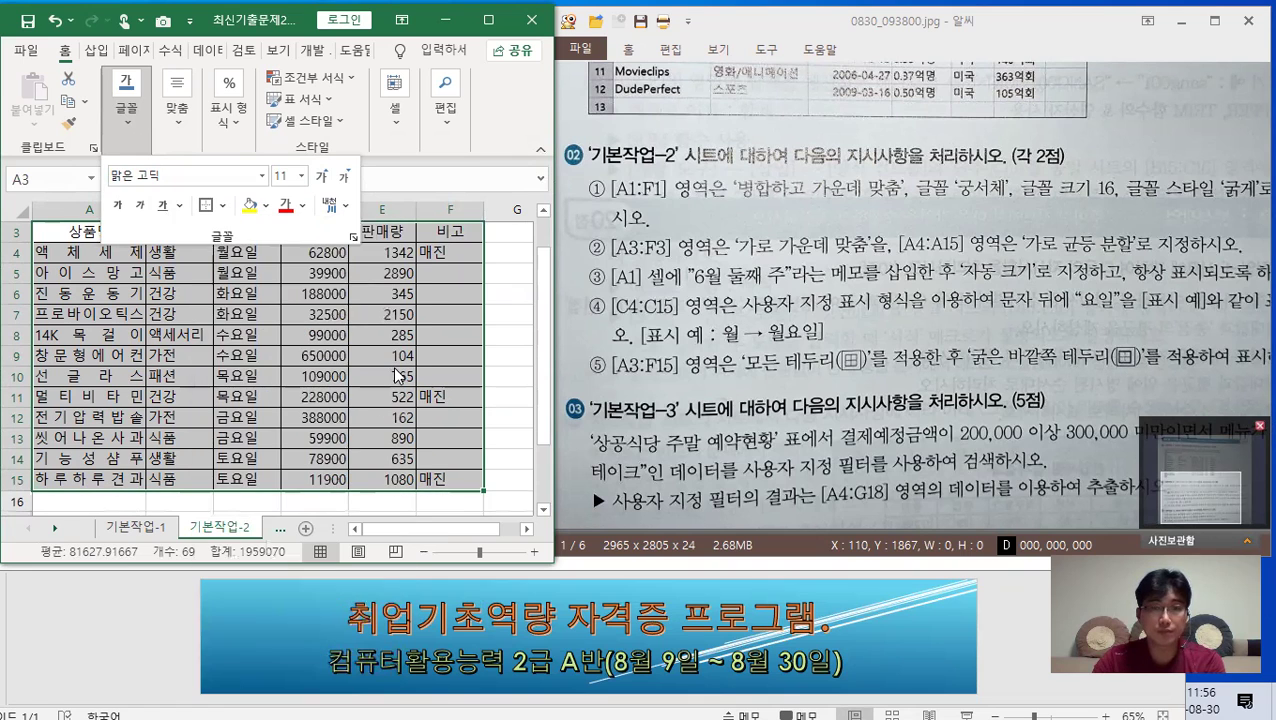
pyautogui.click(443, 323)
pyautogui.click(515, 299)
pyautogui.click(450, 356)
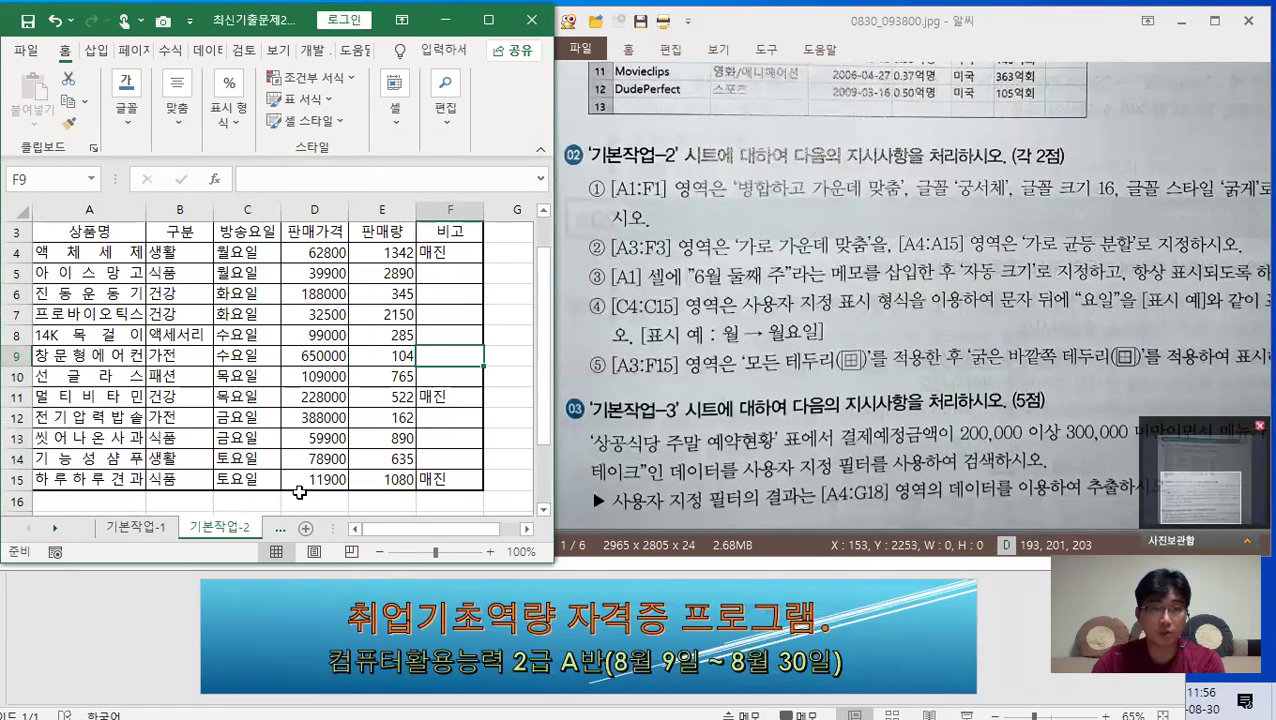
# Step: Open the 기본작업-3 sheet and look over its reservation table down to row 18
pyautogui.click(281, 530)
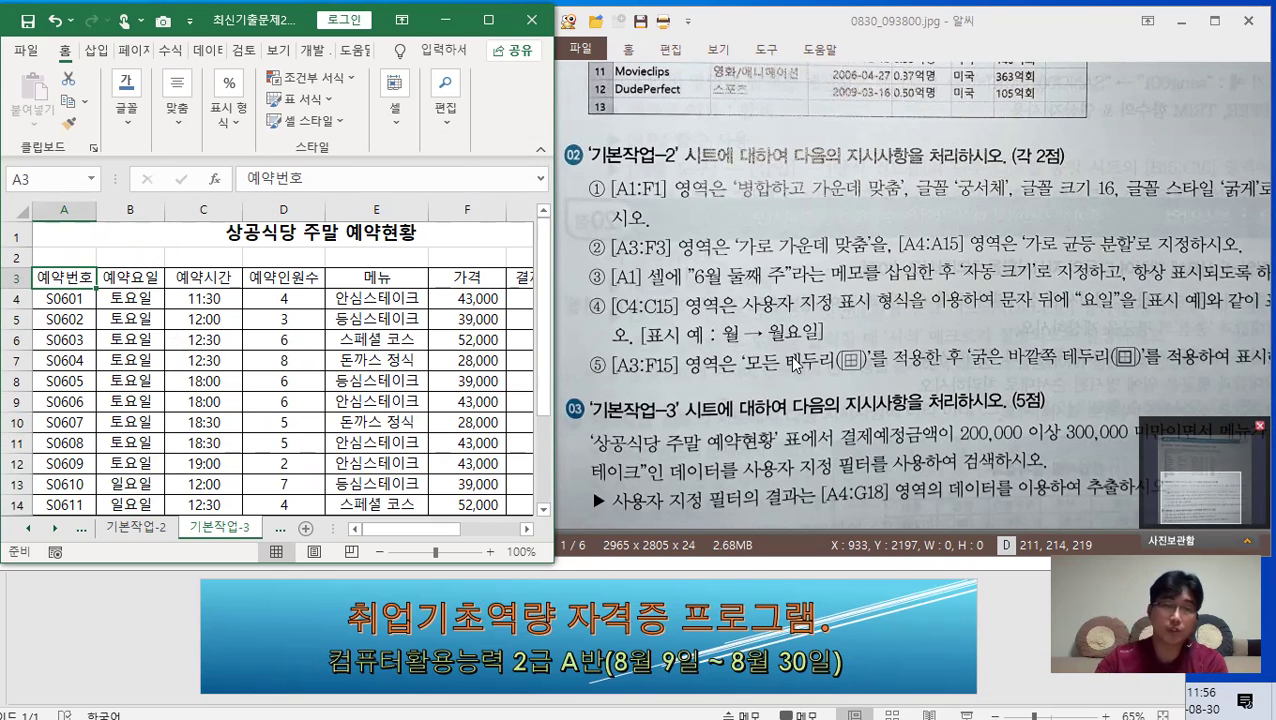
pyautogui.moveTo(85, 277); pyautogui.dragTo(337, 505)
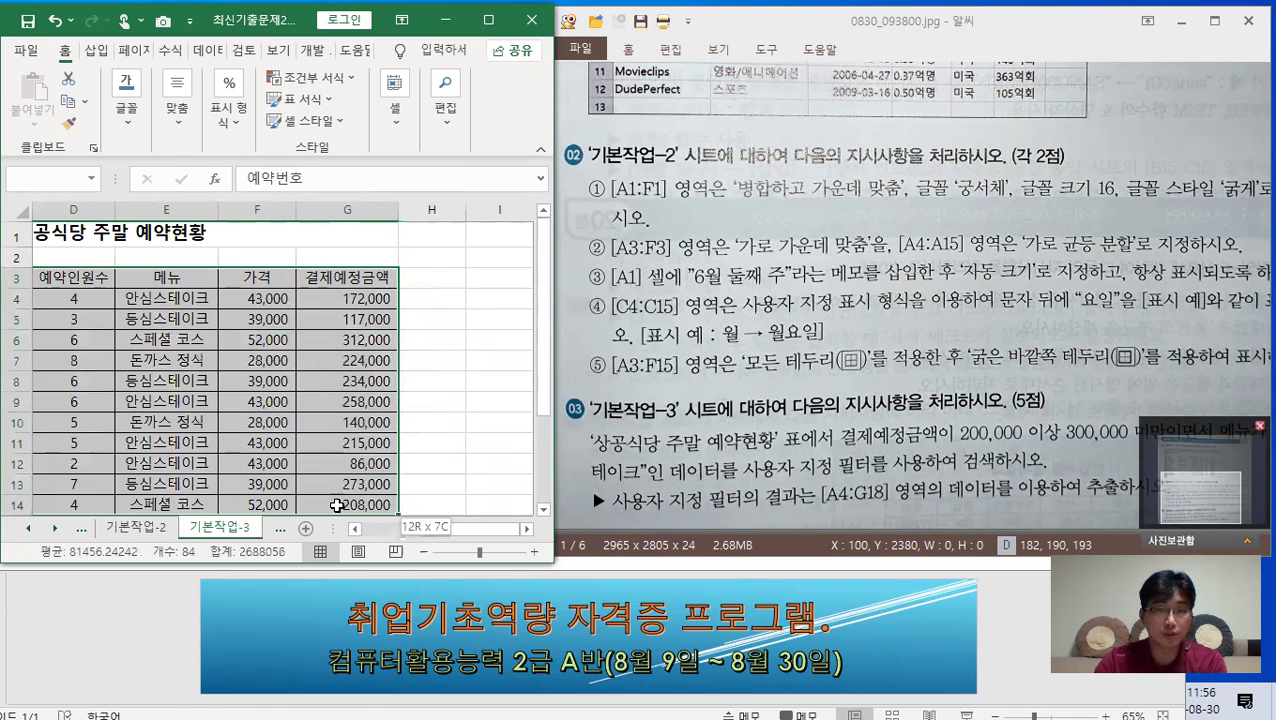
pyautogui.moveTo(479, 530); pyautogui.dragTo(414, 536)
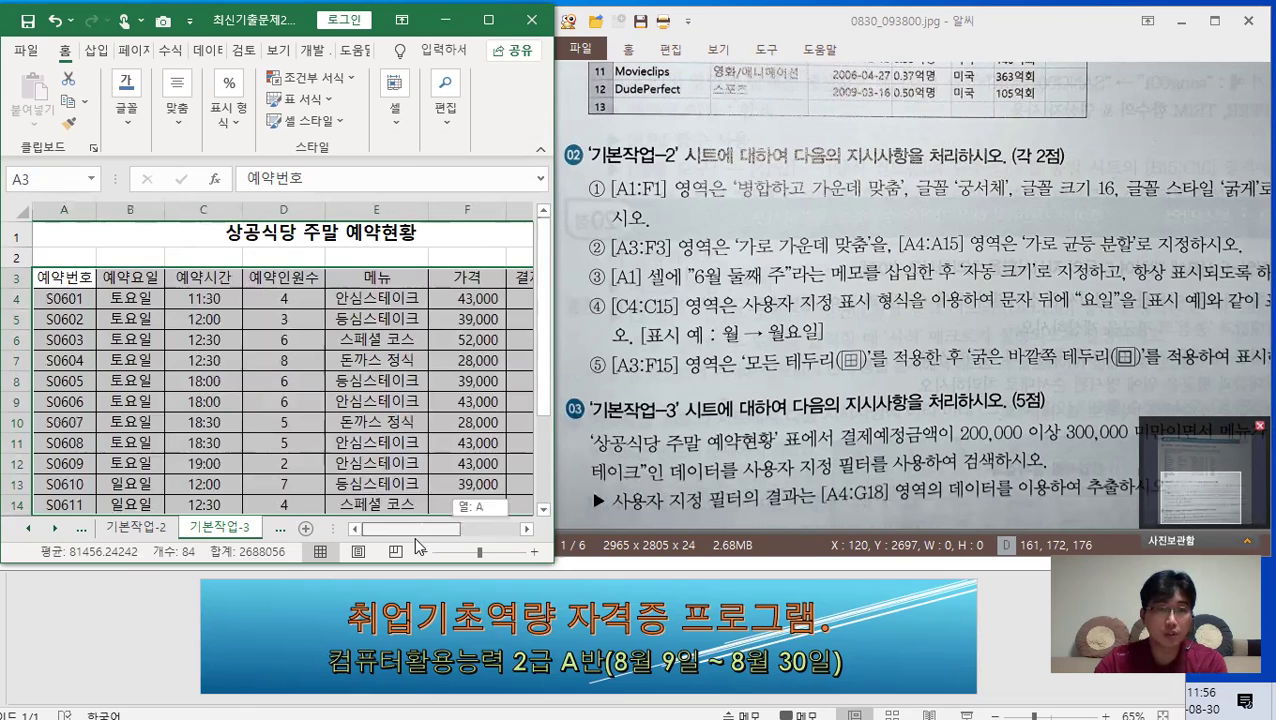
pyautogui.moveTo(542, 400); pyautogui.dragTo(542, 475)
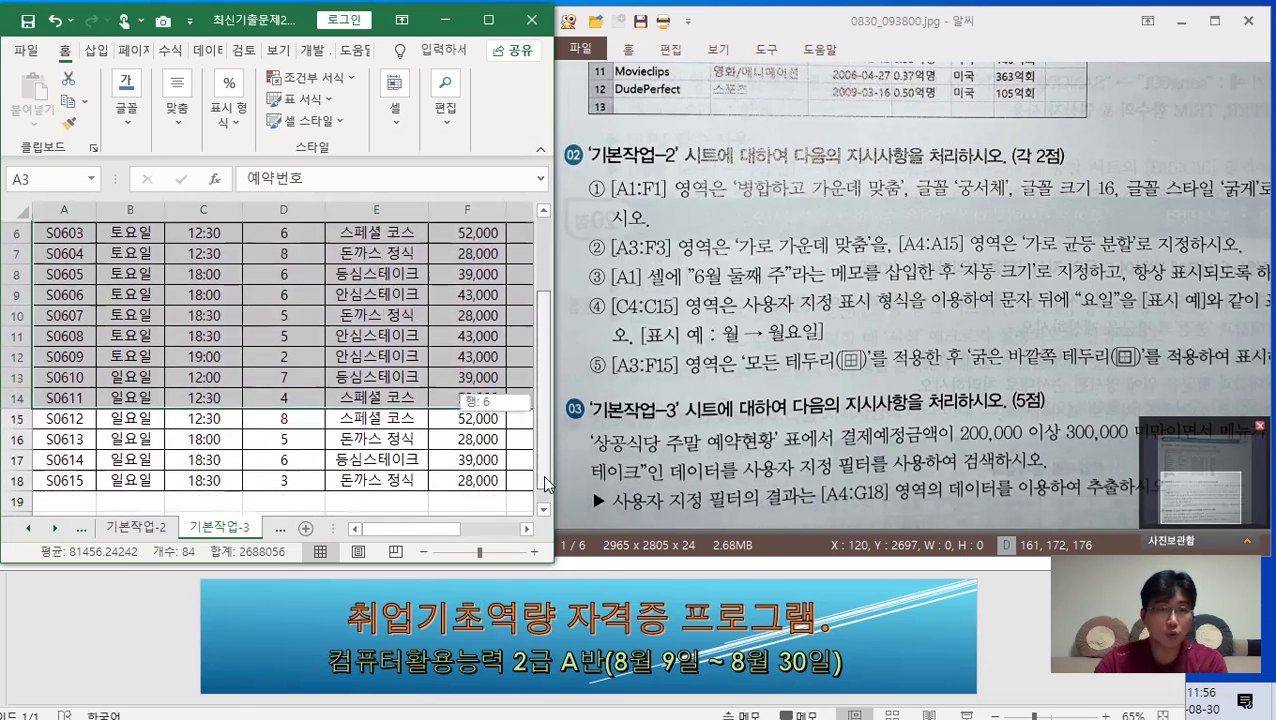
pyautogui.click(410, 442)
pyautogui.scroll(2, 205, 330)
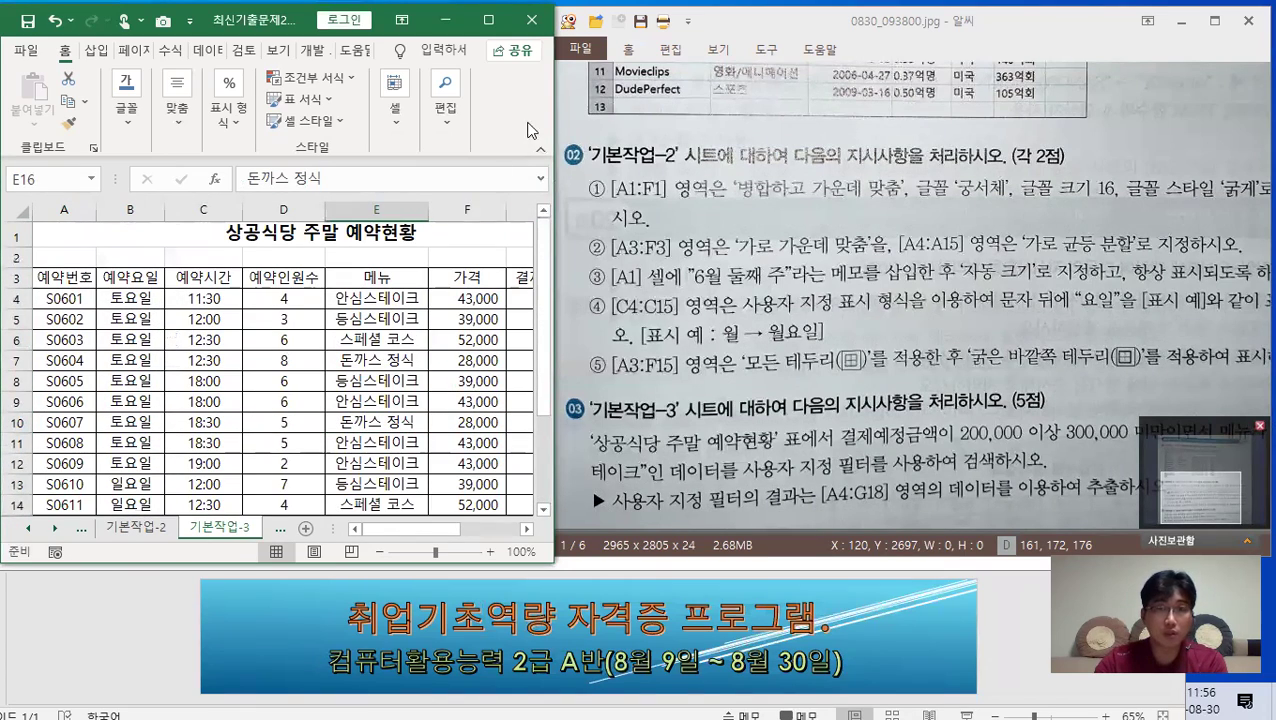
# Step: Maximize the workbook window and examine the whole reservation table in A3:G18
pyautogui.click(488, 20)
pyautogui.moveTo(72, 273); pyautogui.dragTo(205, 273)
pyautogui.click(560, 250)
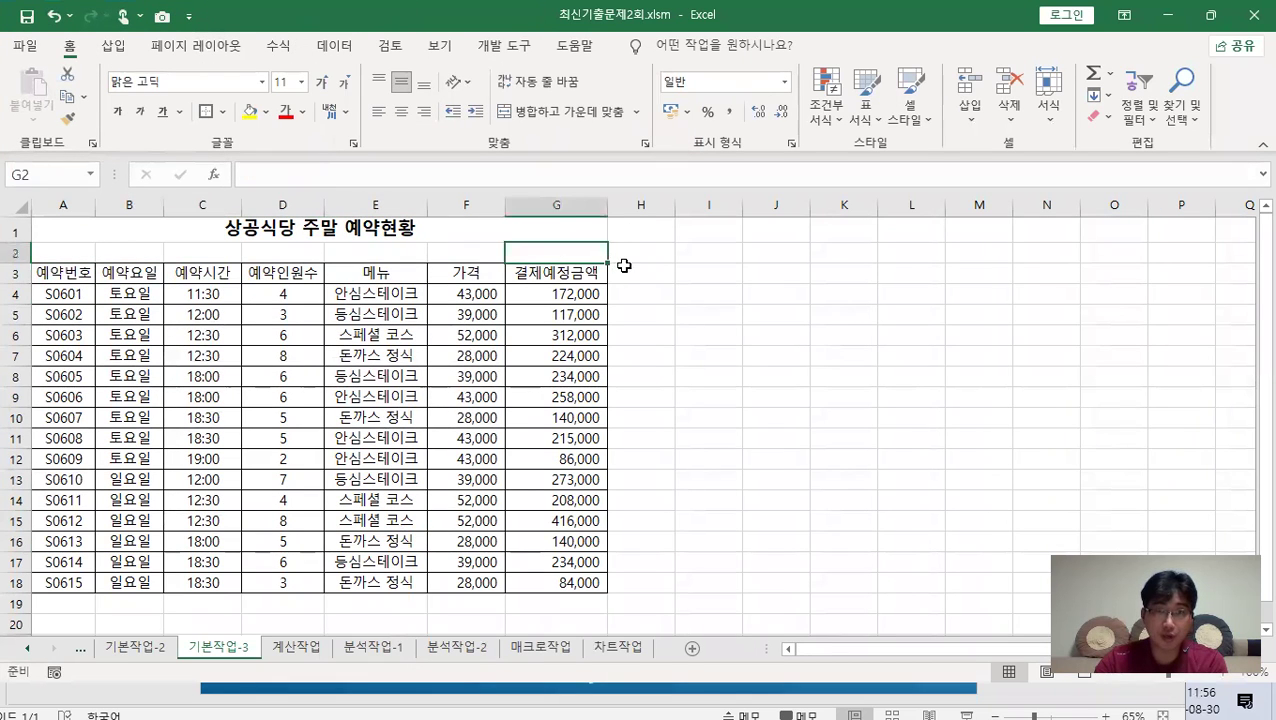
pyautogui.click(624, 275)
pyautogui.click(626, 355)
pyautogui.click(336, 456)
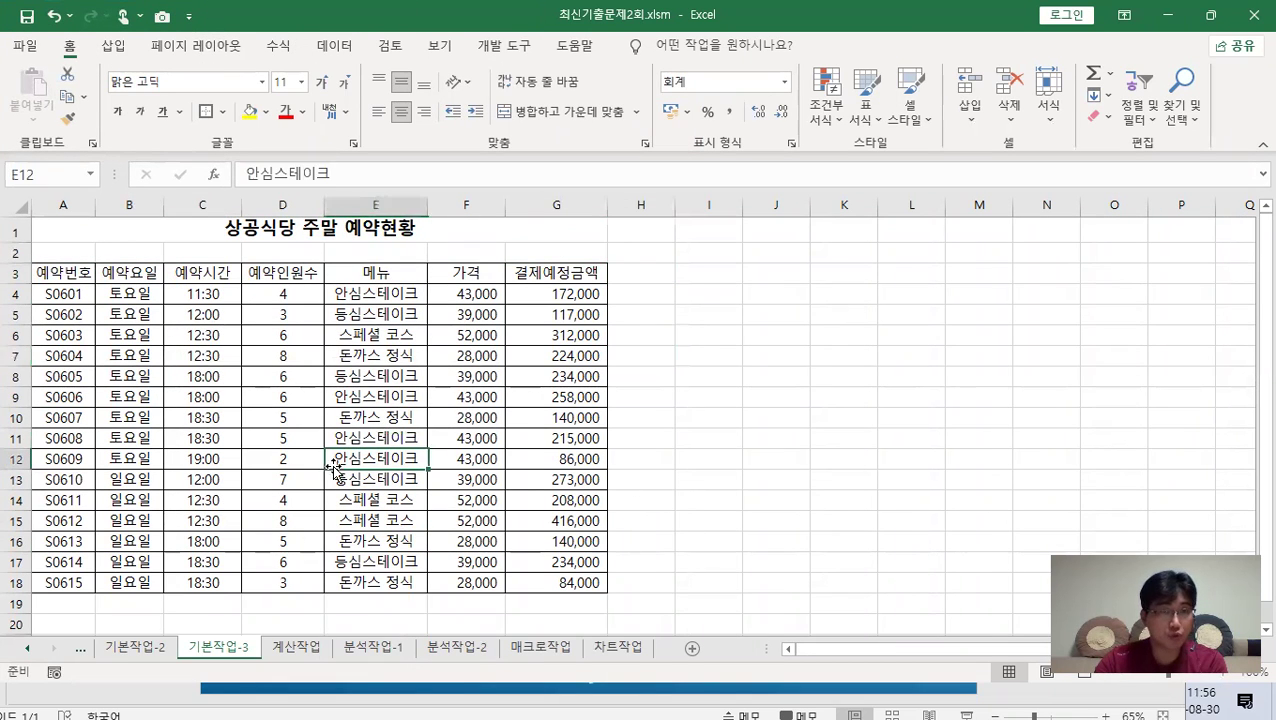
# Step: Turn on the automatic filter for the reservation table headed in row 3
pyautogui.click(309, 360)
pyautogui.click(335, 47)
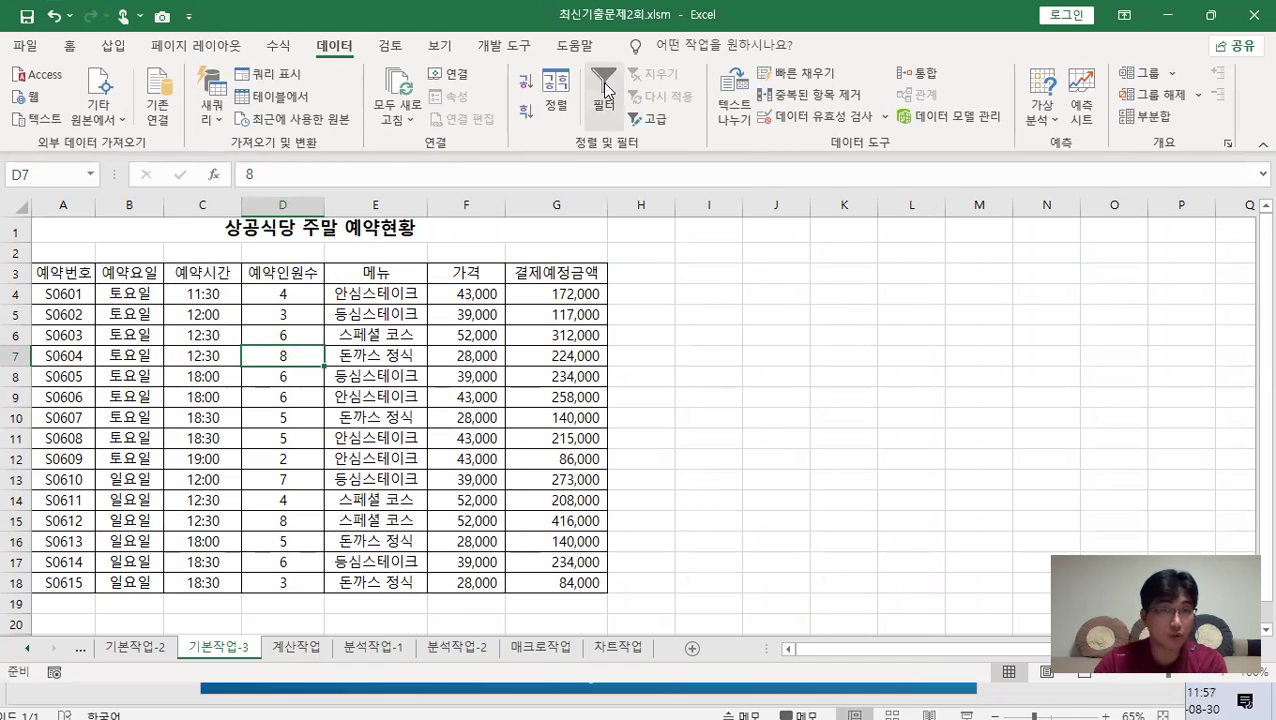
pyautogui.click(603, 86)
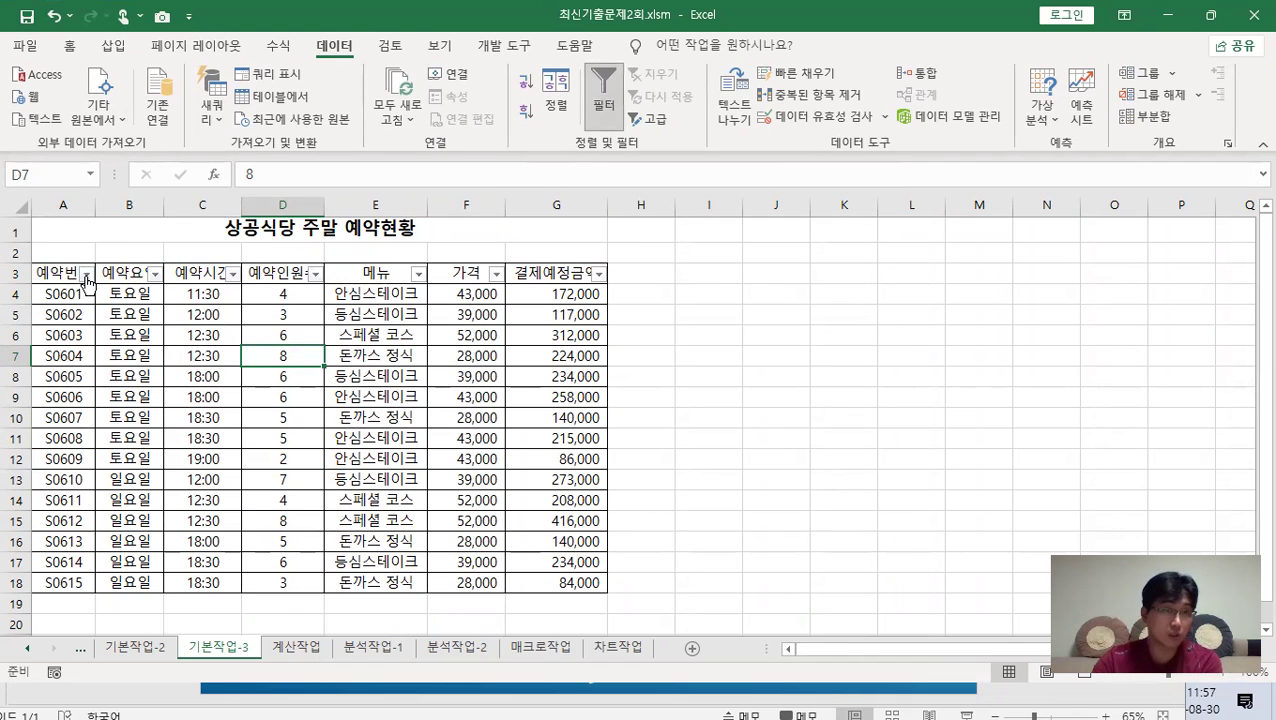
# Step: Examine the reservation table's filter range A3:G18, including its header row and data cells
pyautogui.moveTo(64, 274); pyautogui.dragTo(532, 582)
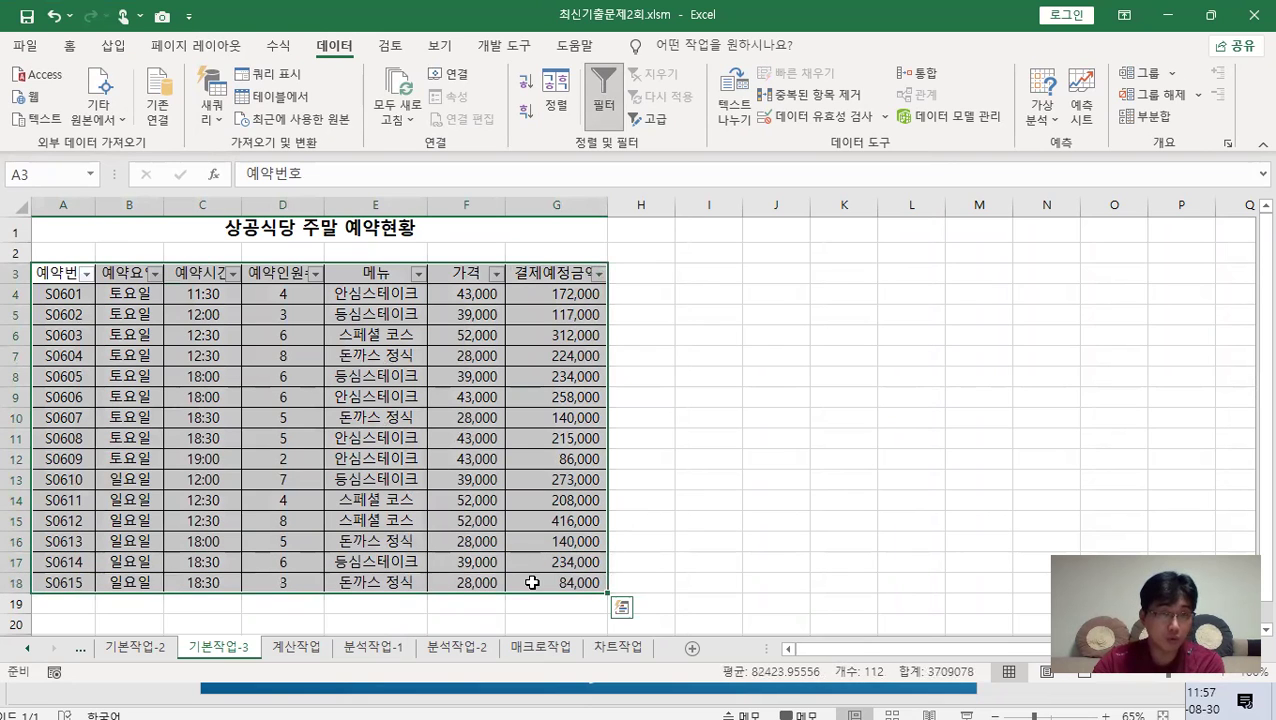
pyautogui.click(562, 251)
pyautogui.moveTo(55, 272); pyautogui.dragTo(546, 580)
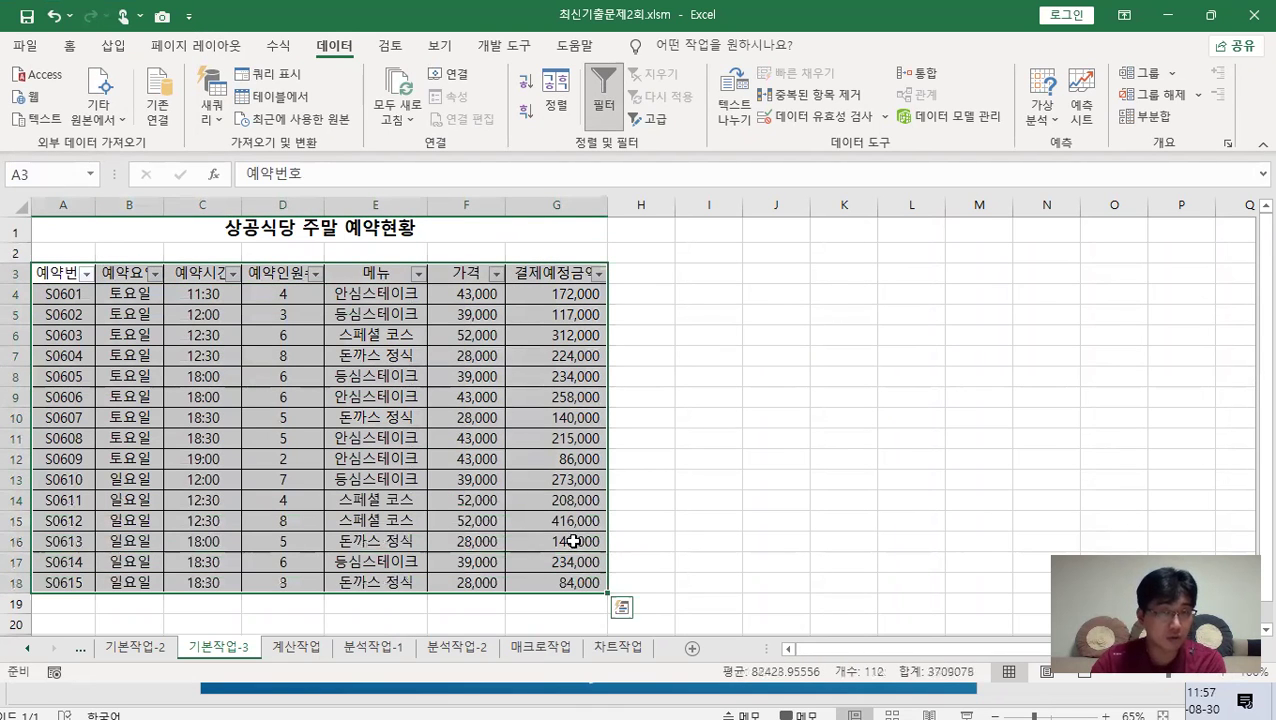
pyautogui.click(451, 392)
pyautogui.click(397, 396)
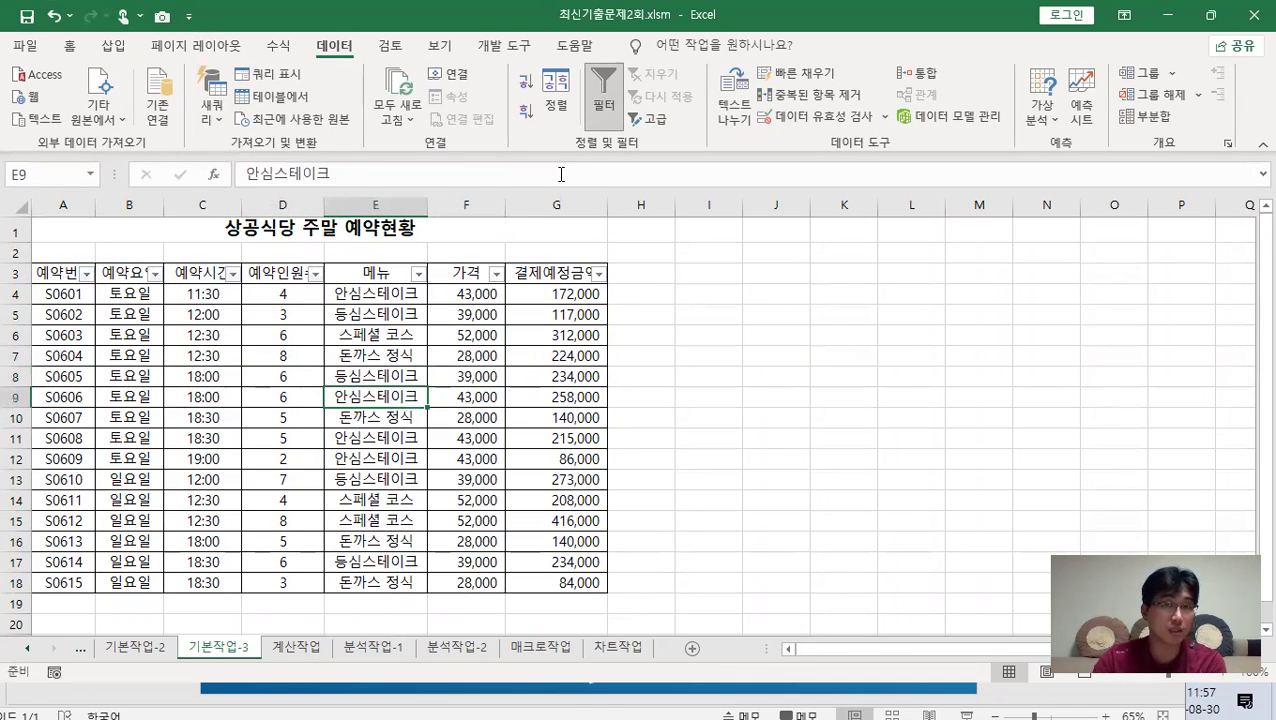
pyautogui.moveTo(63, 274); pyautogui.dragTo(521, 527)
pyautogui.click(558, 516)
pyautogui.click(556, 470)
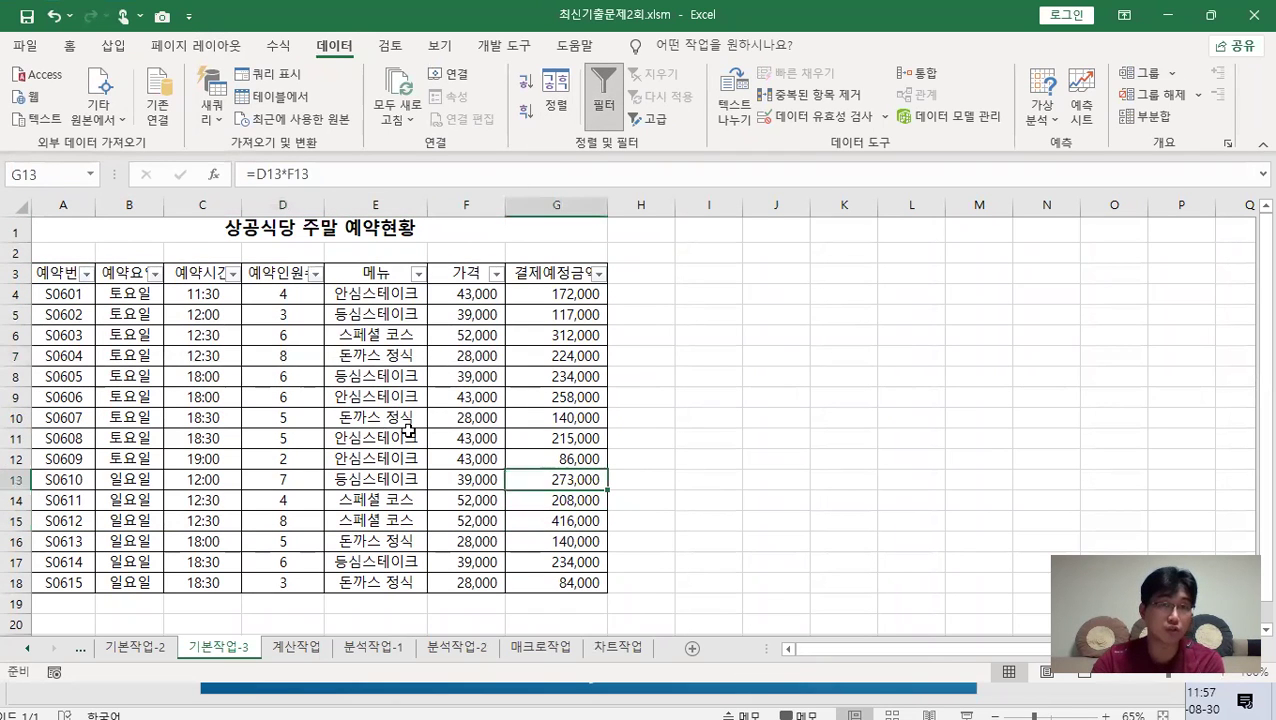
pyautogui.click(405, 437)
# Step: Restore the workbook window beside the exam sheet and set the 결제예정금액 custom filter's first condition to >= 200000
pyautogui.click(1208, 18)
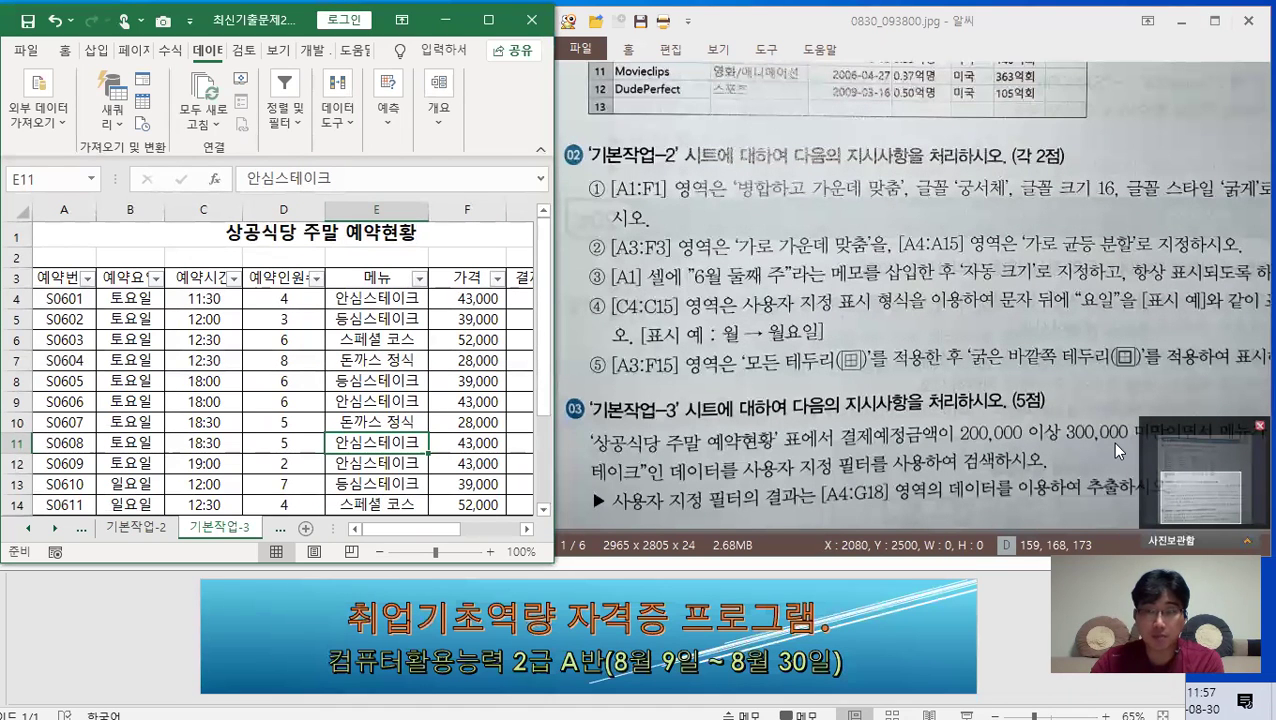
pyautogui.click(469, 383)
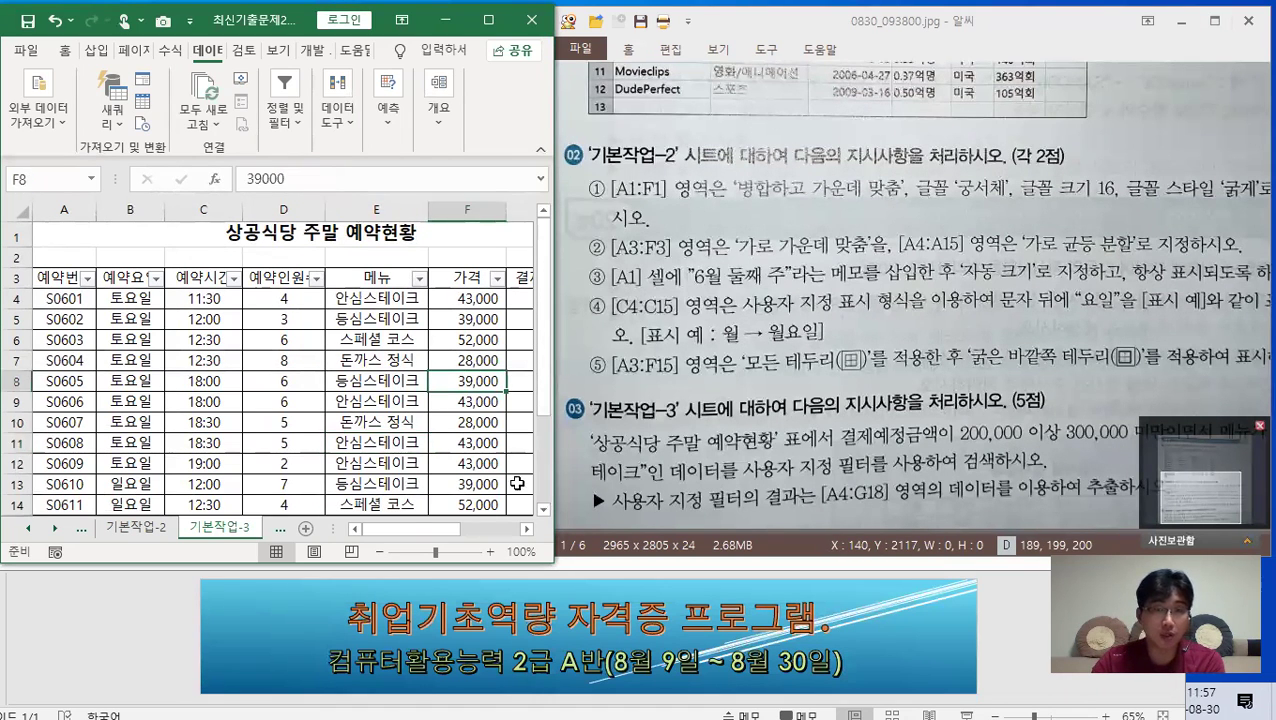
pyautogui.click(527, 530)
pyautogui.click(527, 530)
pyautogui.click(527, 530)
pyautogui.click(527, 530)
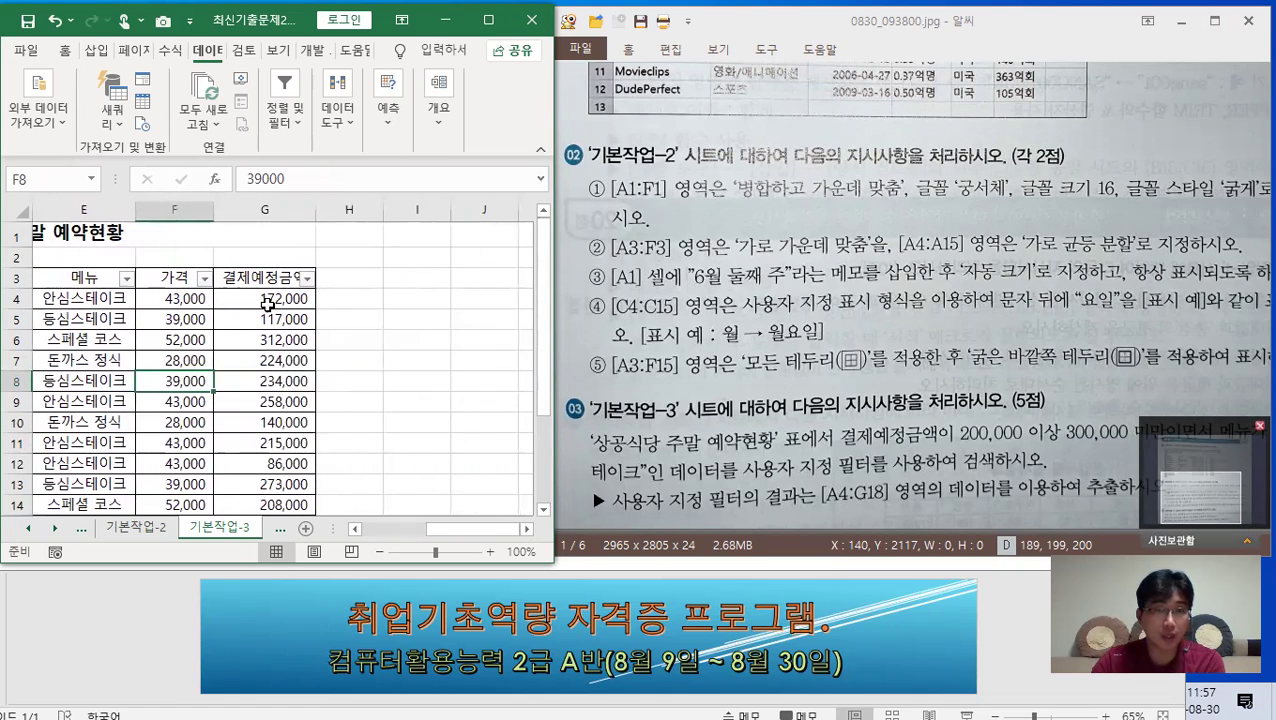
pyautogui.click(308, 279)
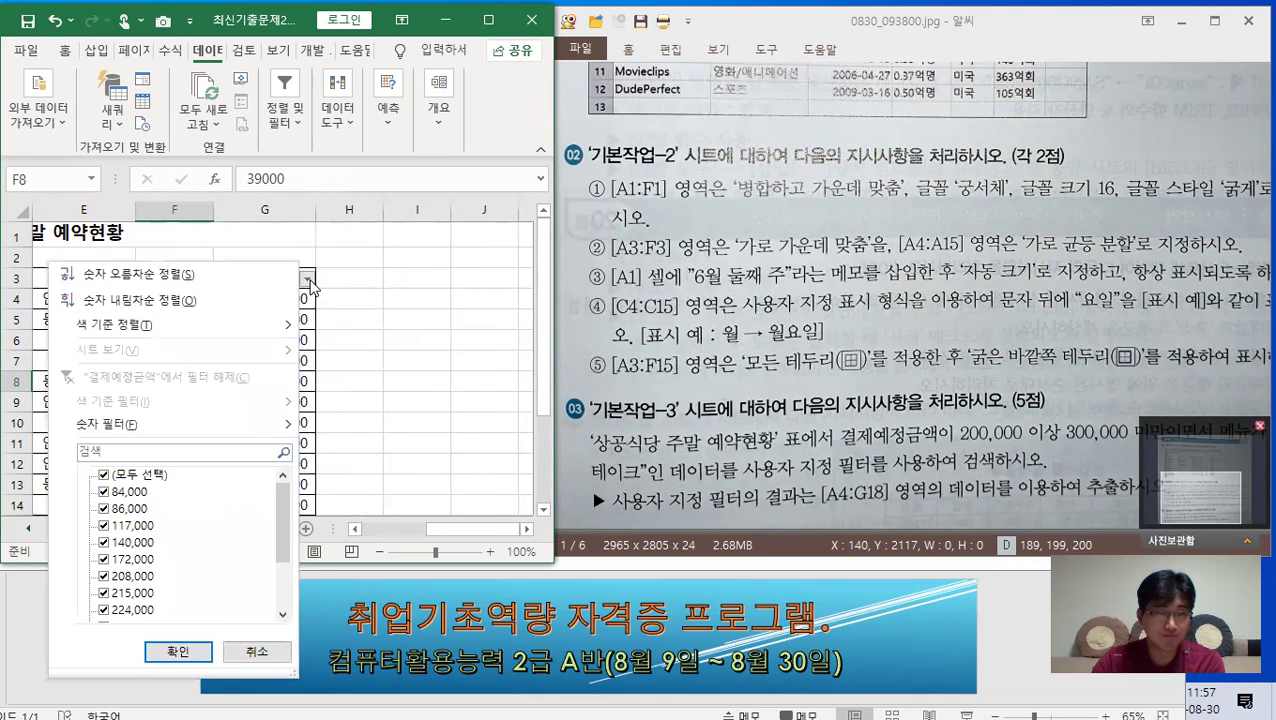
pyautogui.moveTo(135, 432)
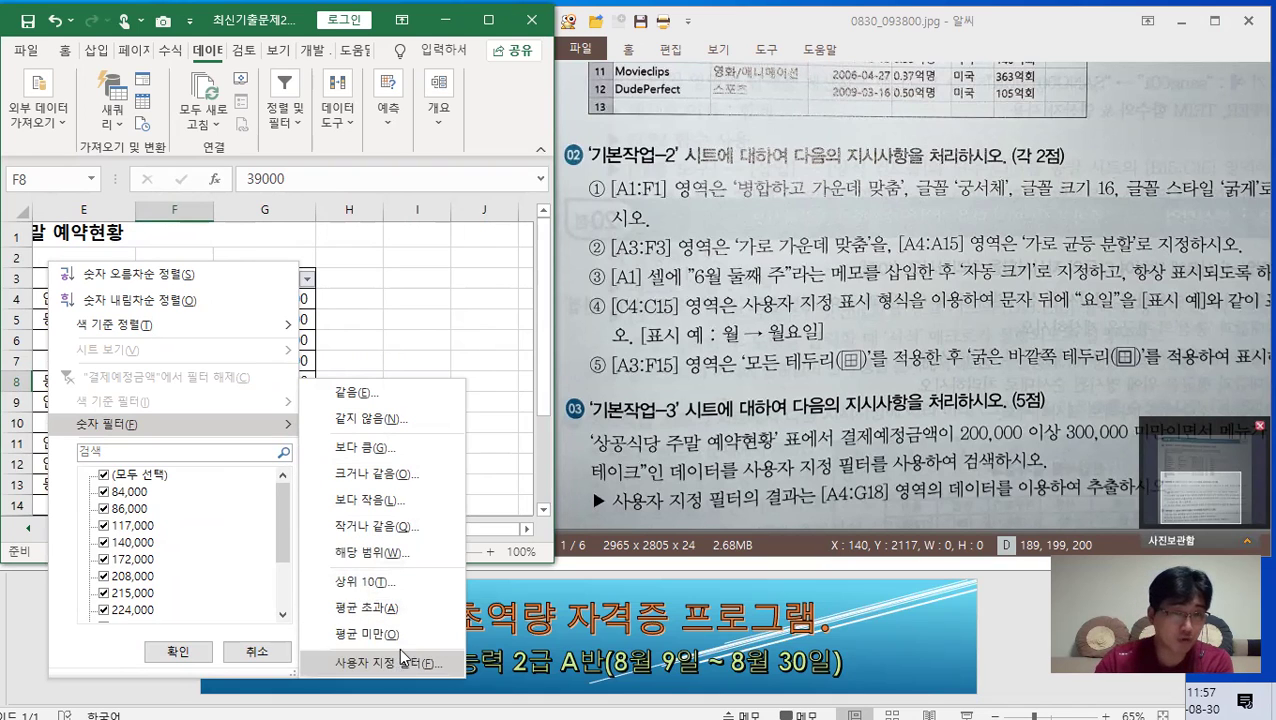
pyautogui.click(370, 553)
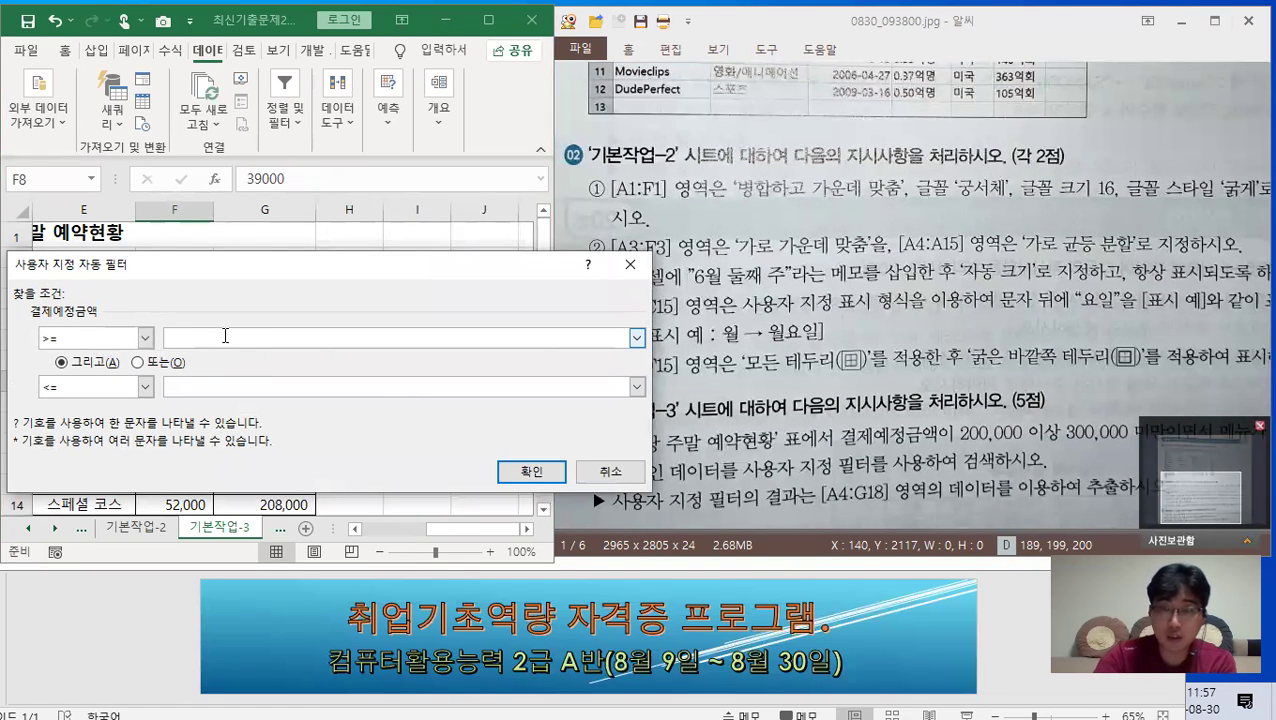
pyautogui.write('200000')
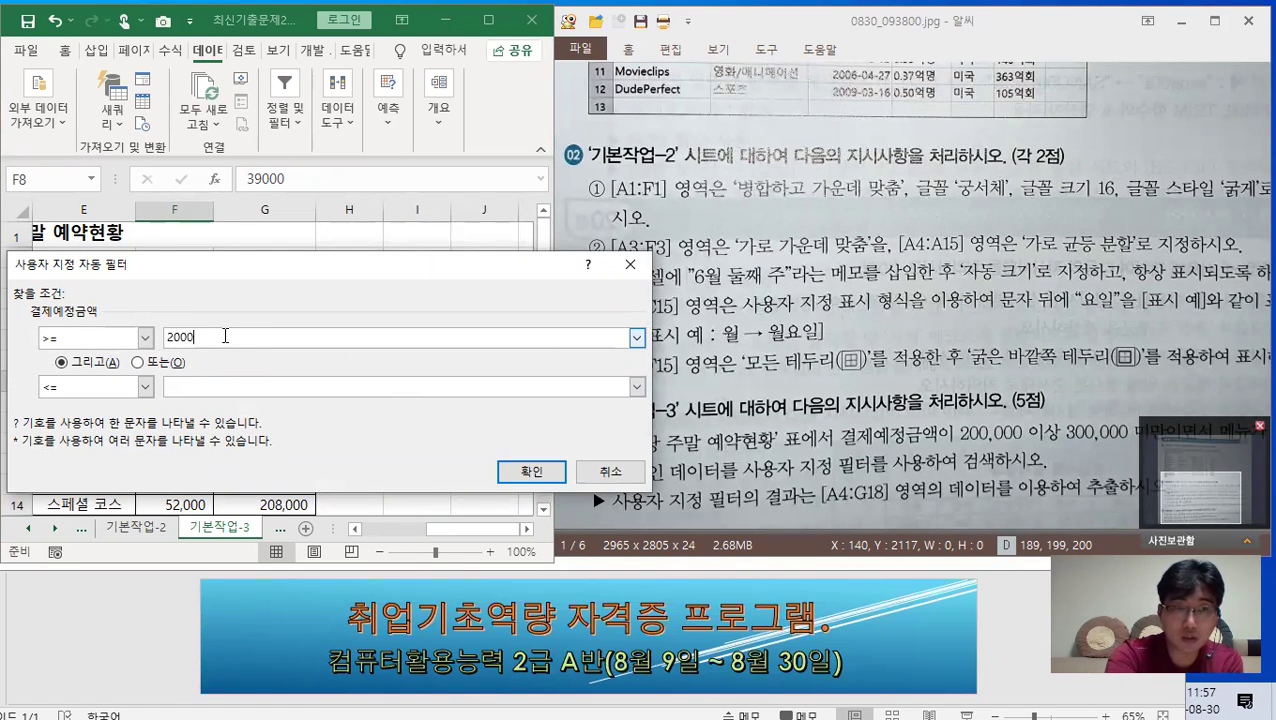
# Step: Add the second condition < 300000 with 그리고 and apply the 결제예정금액 filter
pyautogui.click(145, 387)
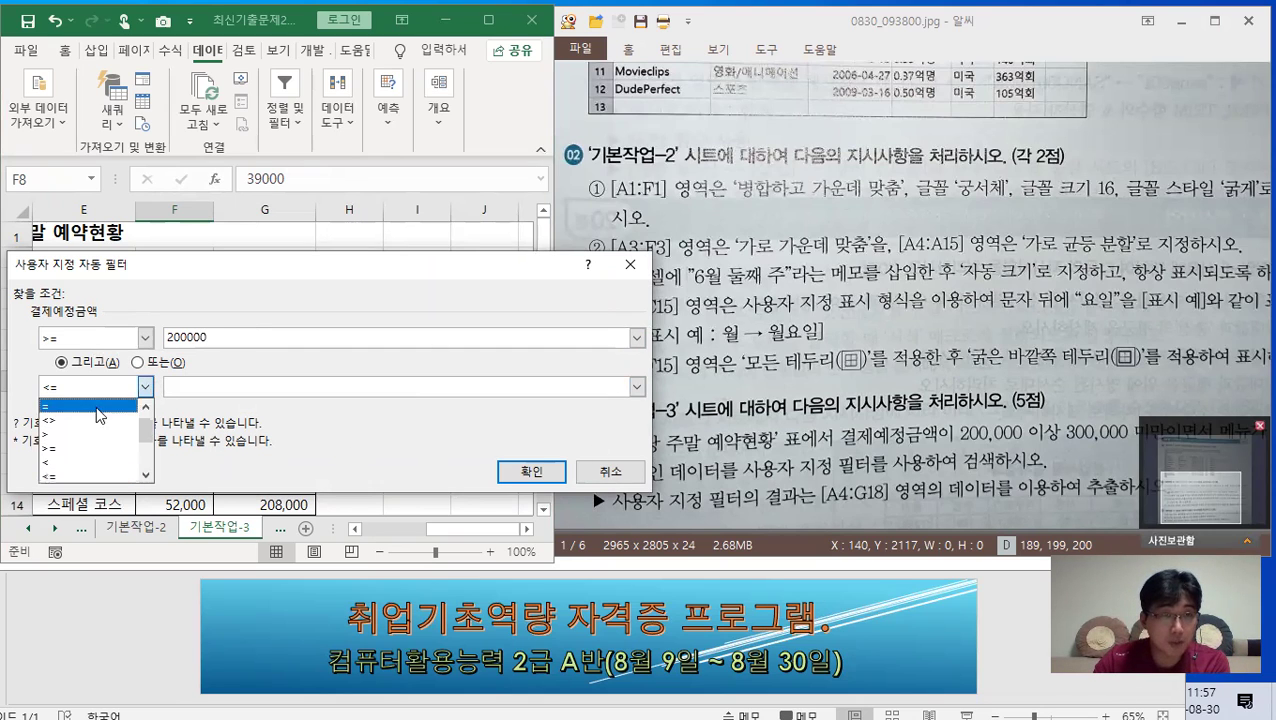
pyautogui.click(68, 462)
pyautogui.click(230, 389)
pyautogui.write('3')
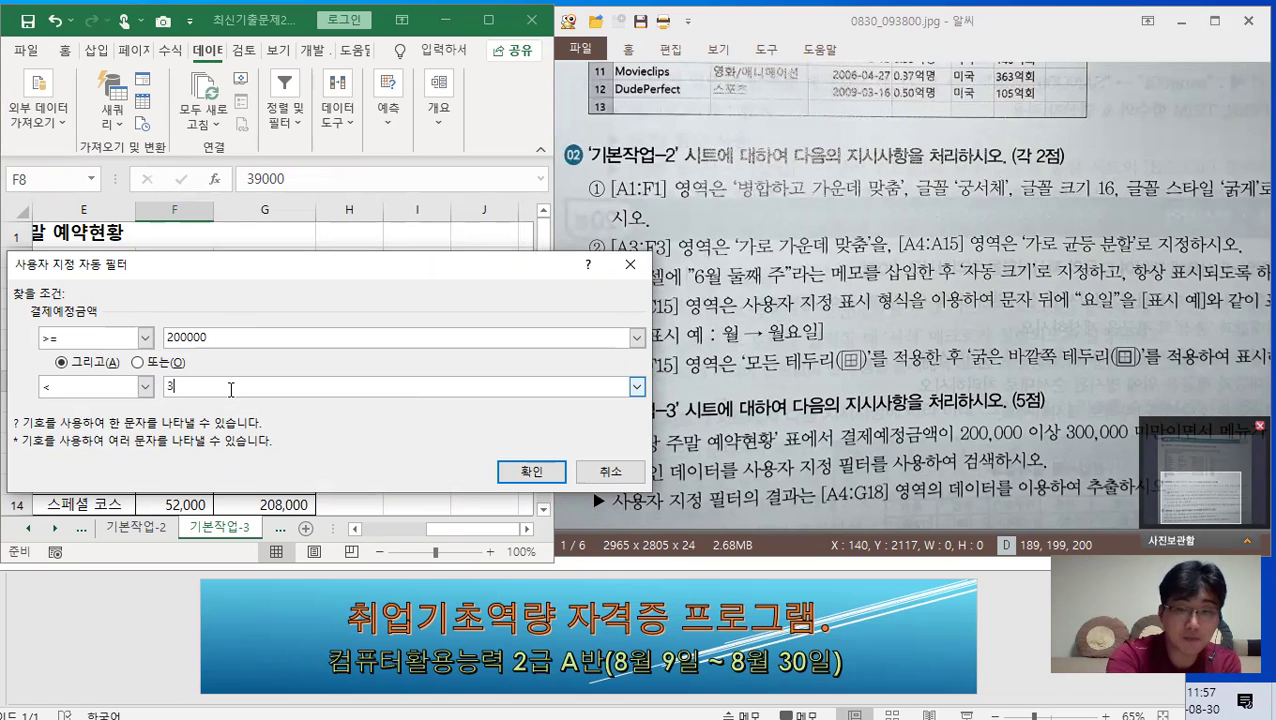
pyautogui.write('00000')
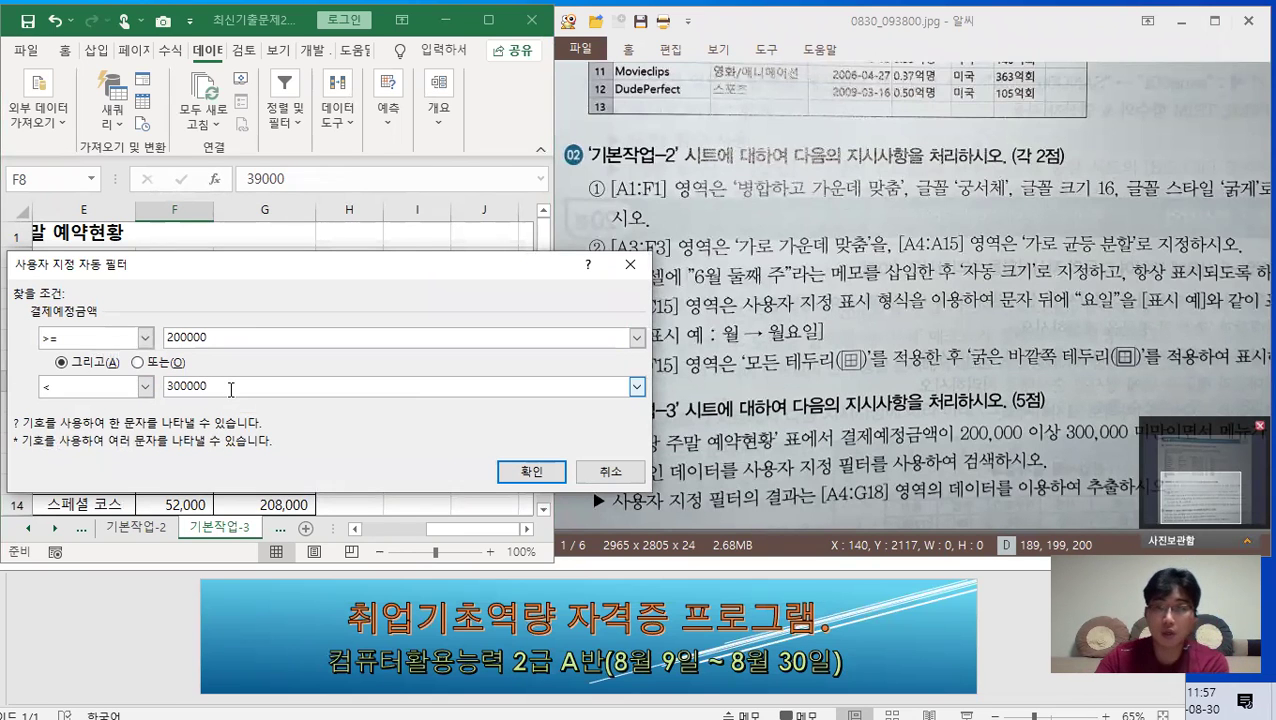
pyautogui.click(528, 472)
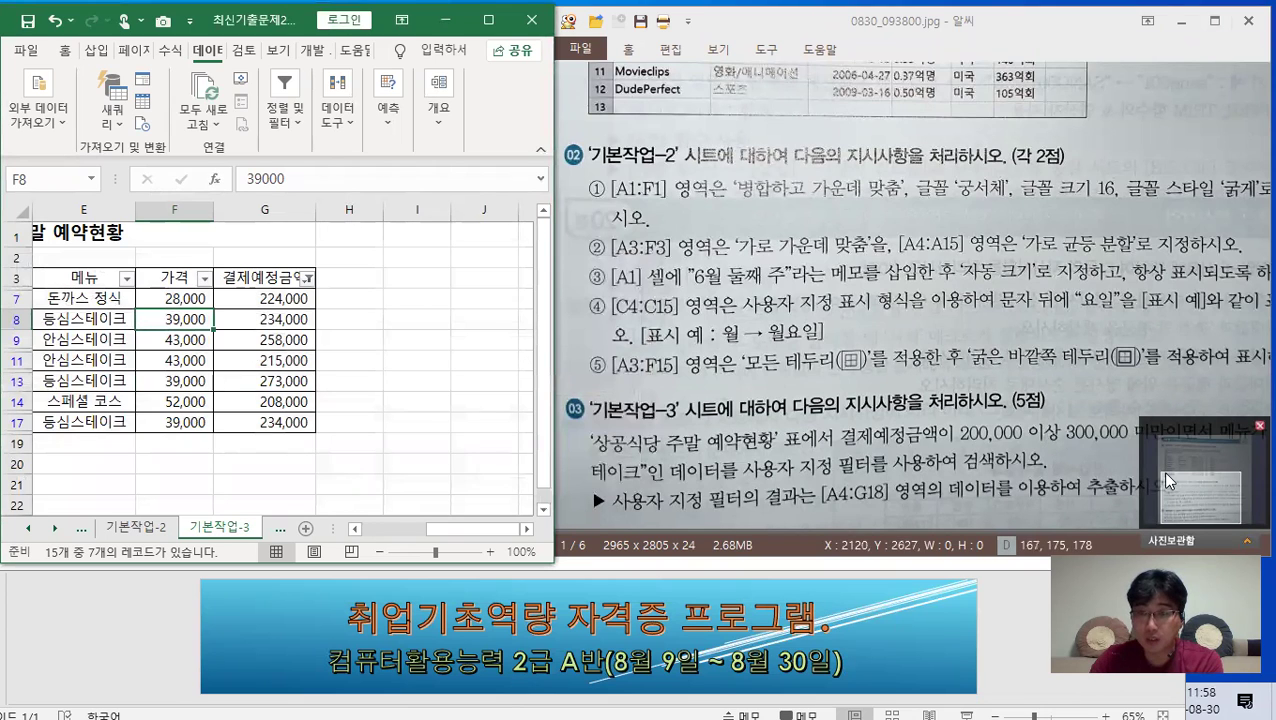
# Step: Review the 기본작업-3 instructions in the exam image for the 메뉴 filter condition
pyautogui.doubleClick(1247, 434)
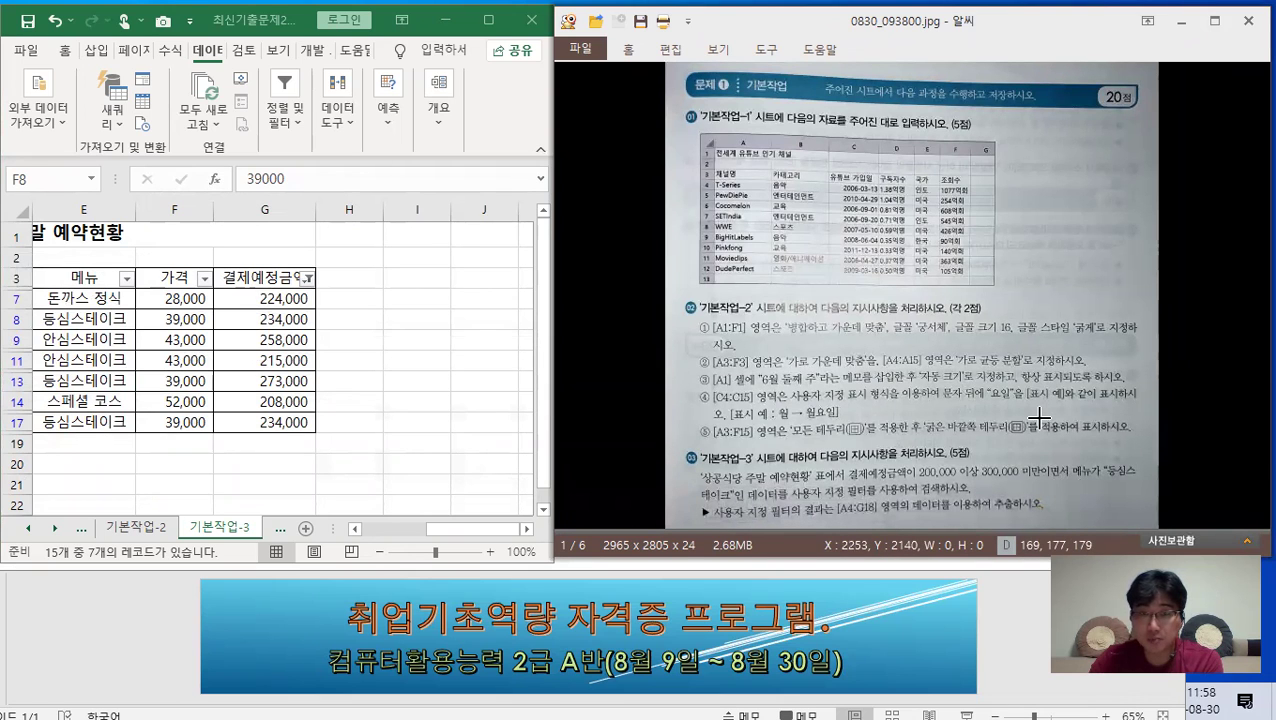
pyautogui.scroll(-1, 1039, 418)
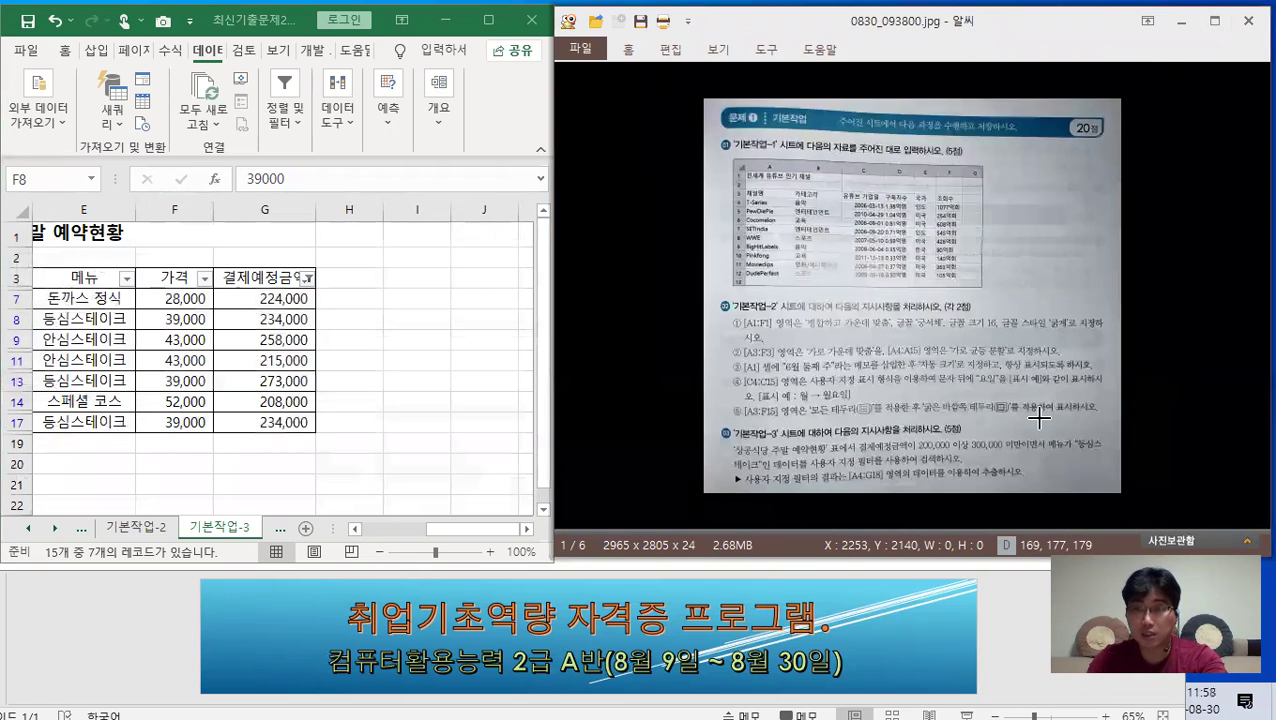
pyautogui.scroll(2, 1039, 418)
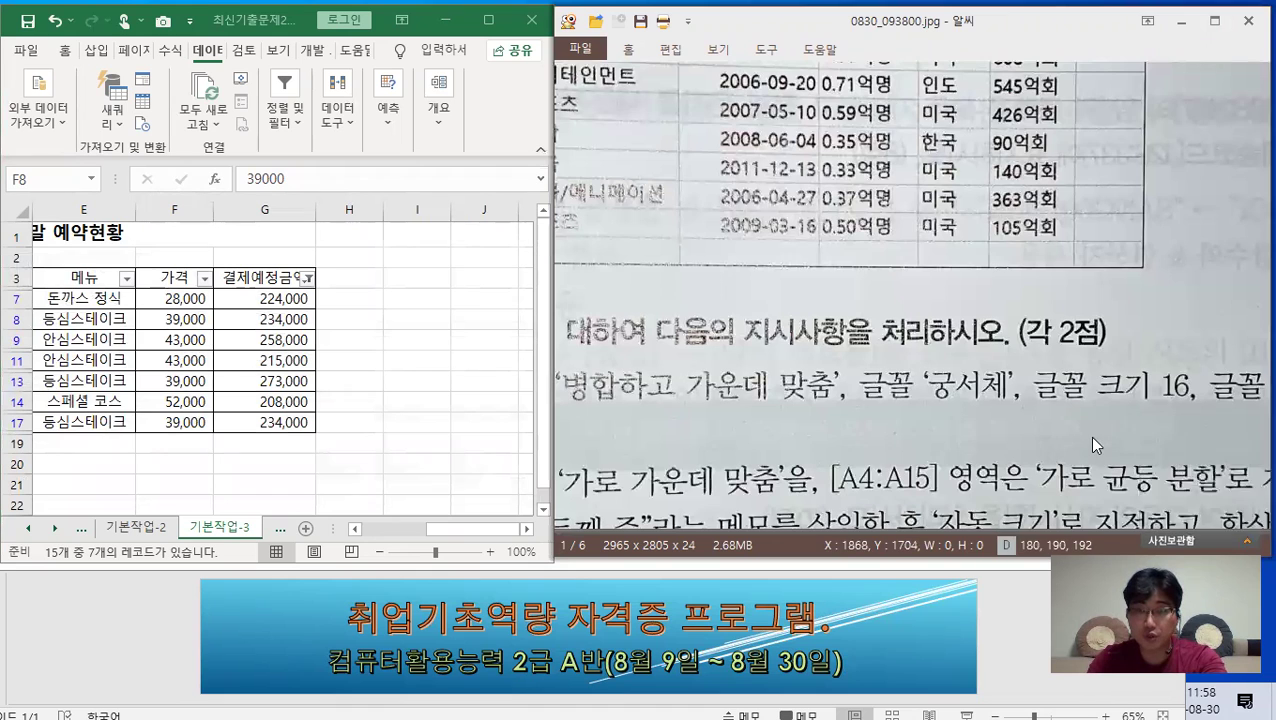
pyautogui.scroll(-2, 1091, 436)
pyautogui.scroll(2, 1091, 436)
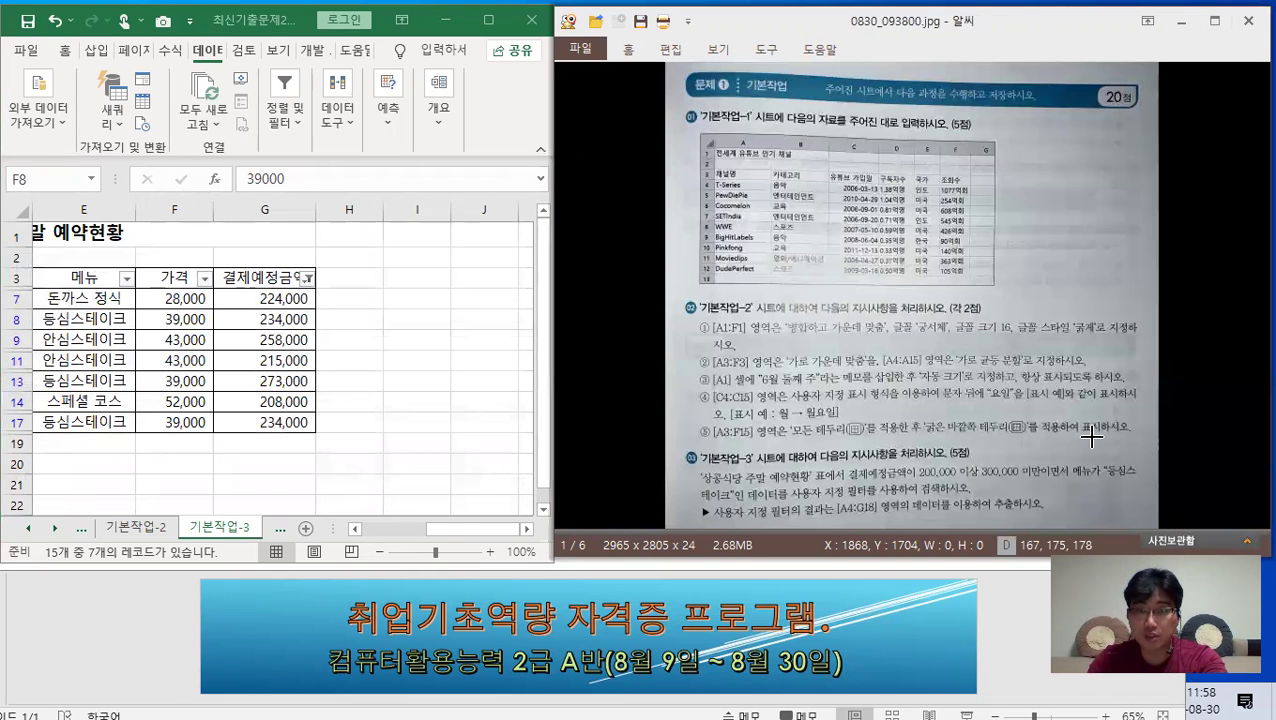
pyautogui.scroll(-1, 1091, 436)
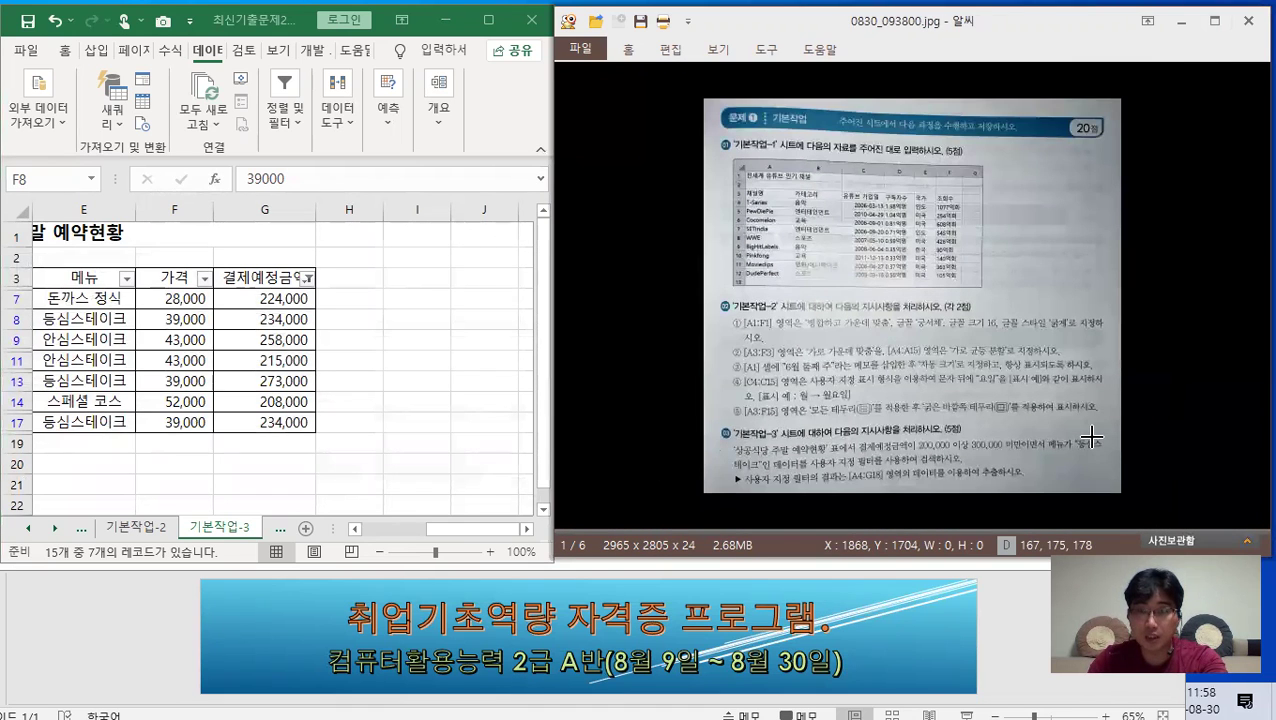
pyautogui.scroll(2, 1092, 437)
pyautogui.moveTo(1203, 486); pyautogui.dragTo(1172, 534)
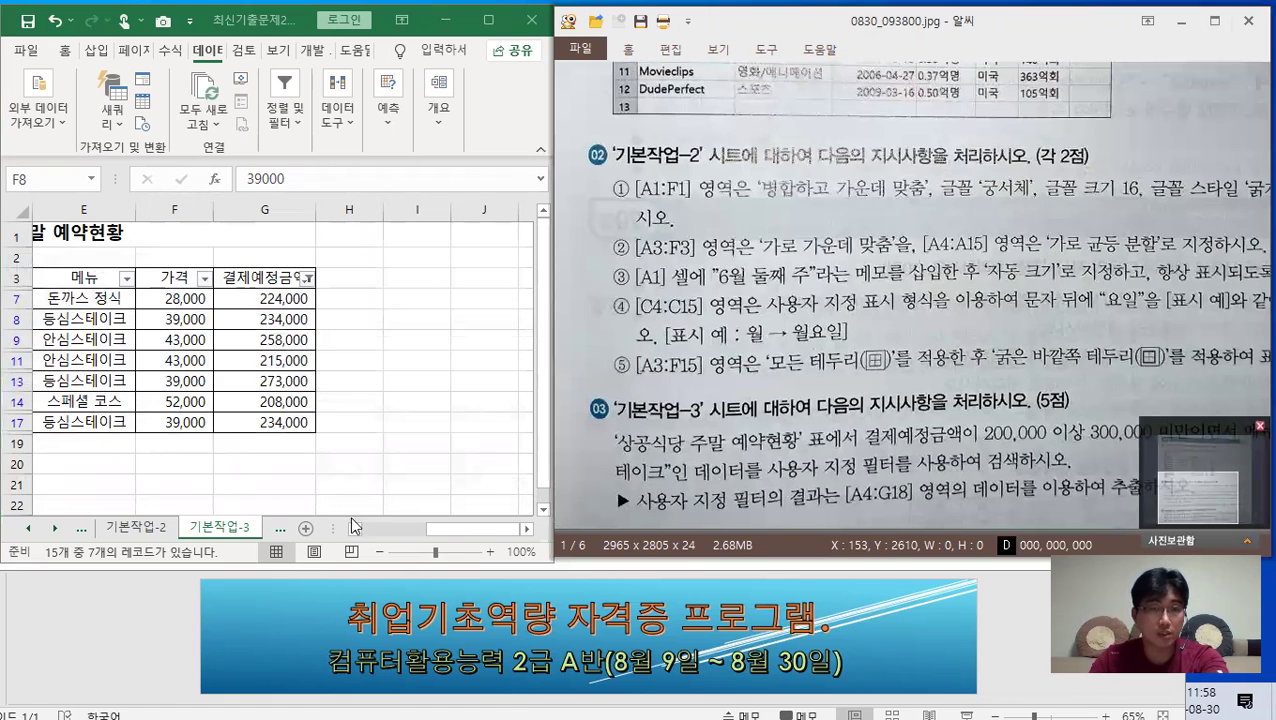
# Step: Filter the 메뉴 column to show only 등심스테이크
pyautogui.click(465, 531)
pyautogui.moveTo(438, 532); pyautogui.dragTo(374, 531)
pyautogui.click(418, 280)
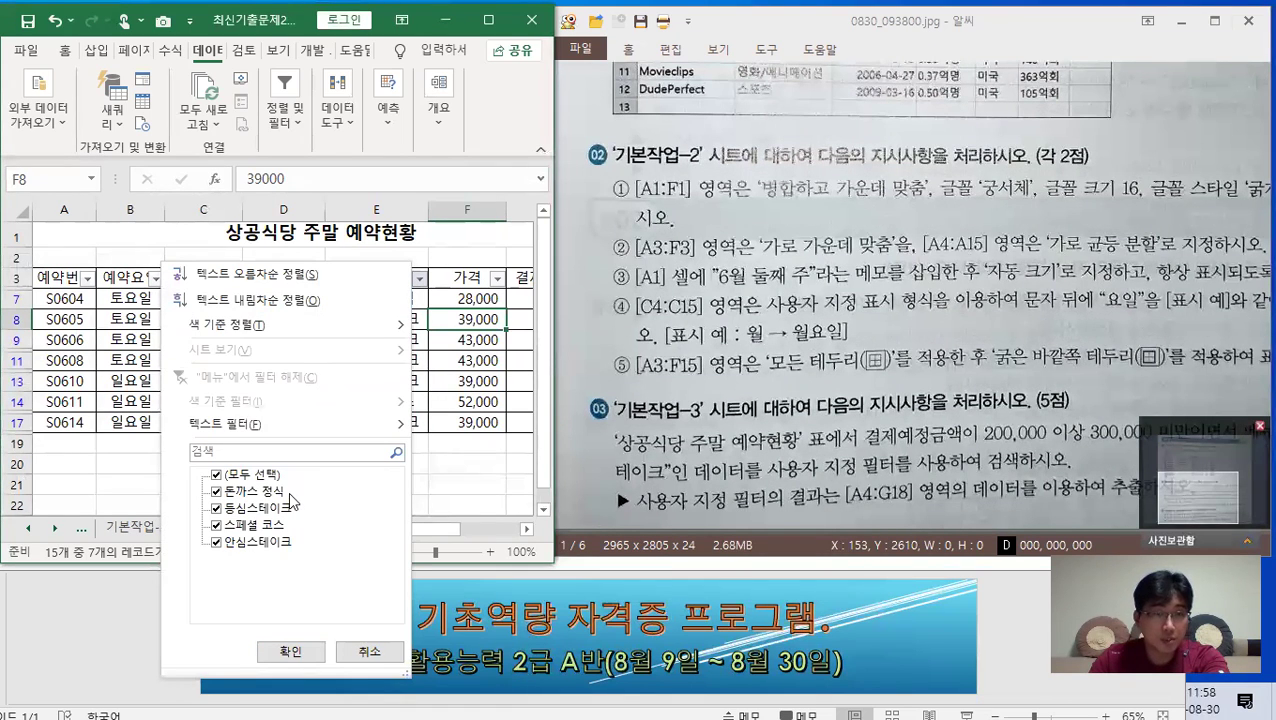
pyautogui.click(222, 476)
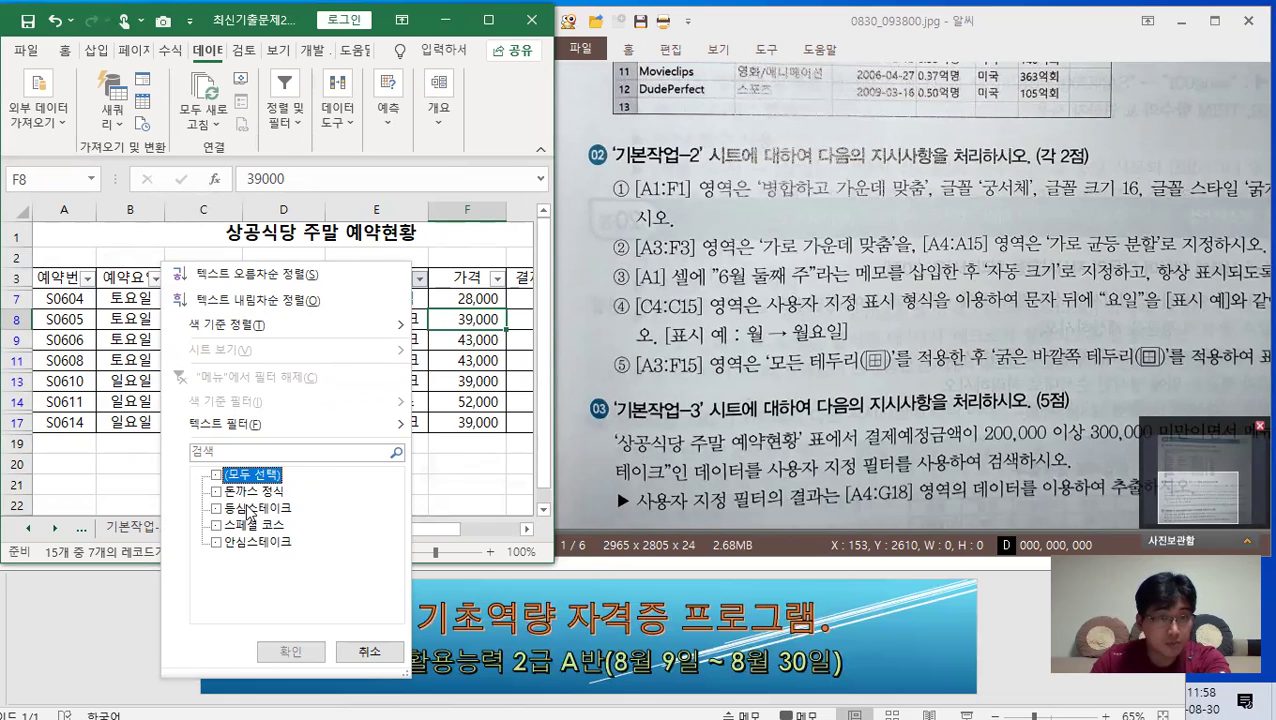
pyautogui.click(216, 510)
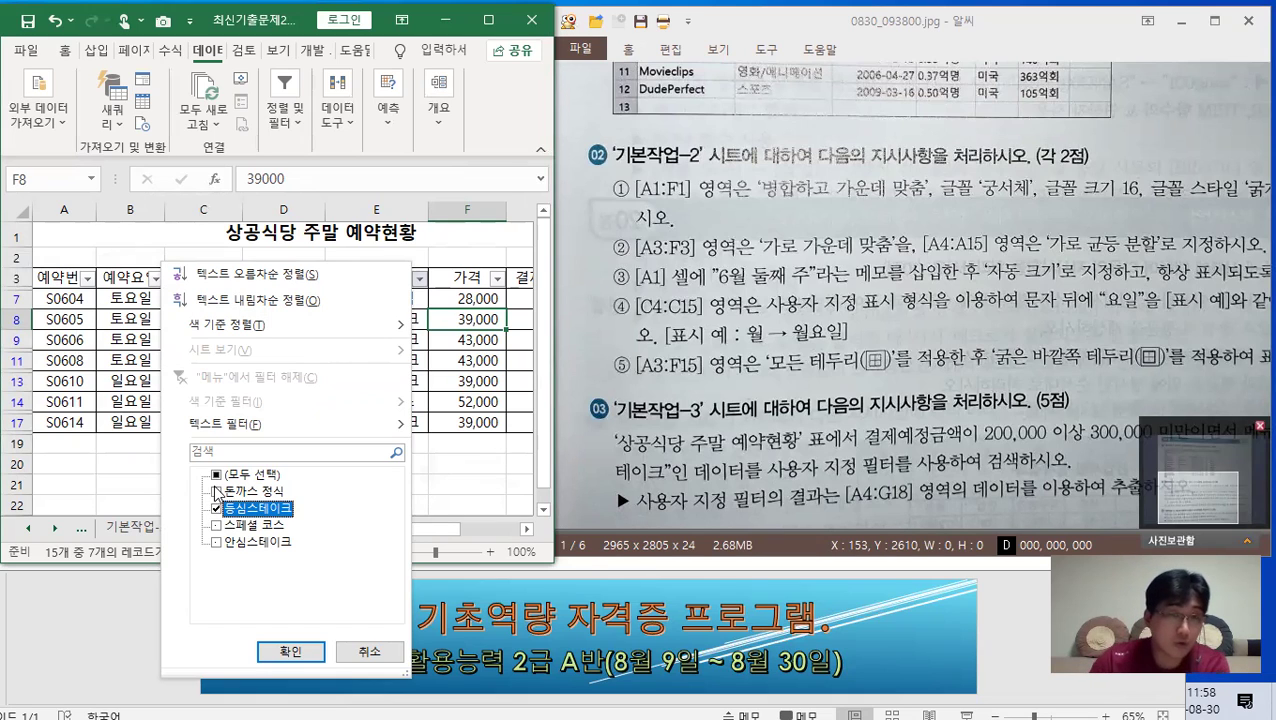
pyautogui.click(218, 510)
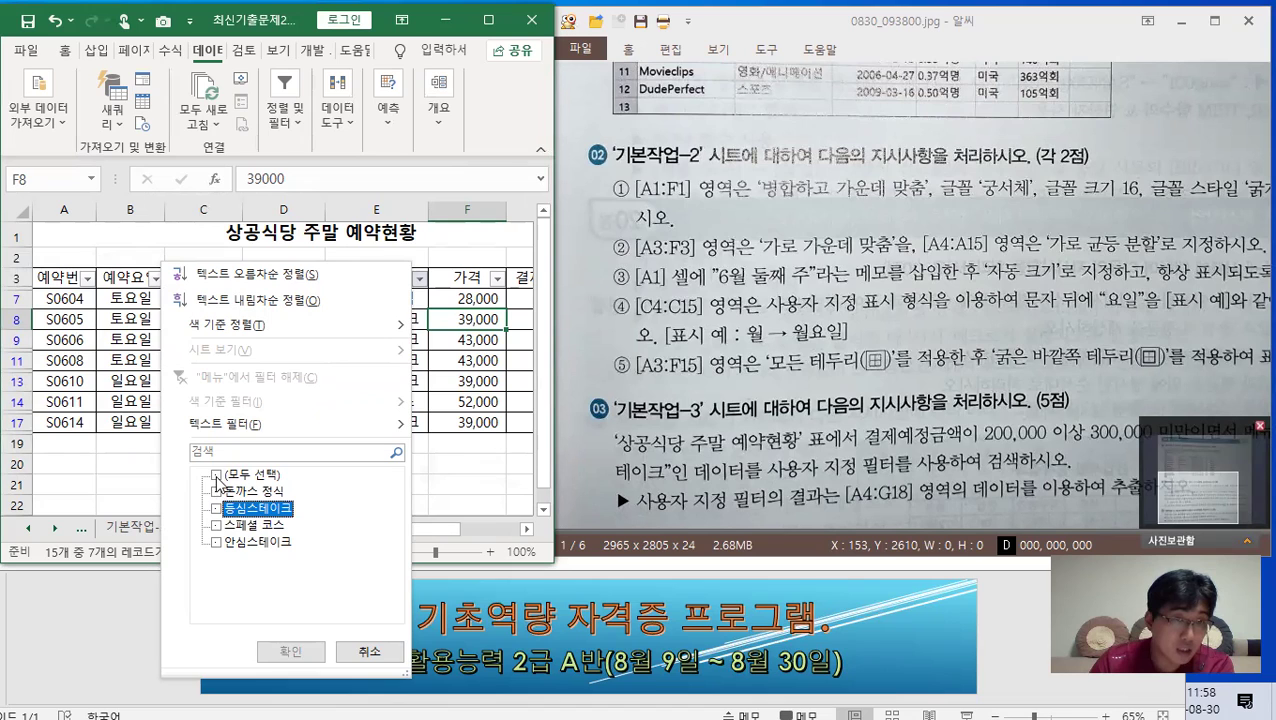
pyautogui.click(216, 476)
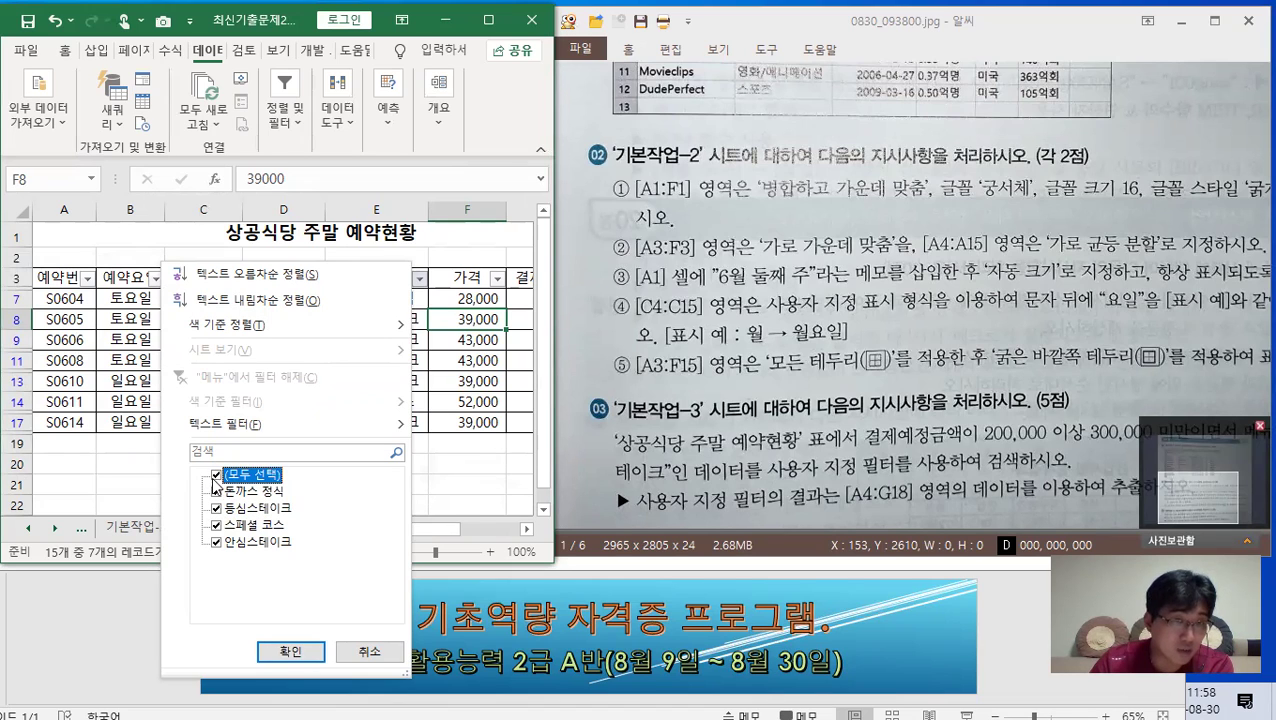
pyautogui.click(216, 476)
pyautogui.click(216, 509)
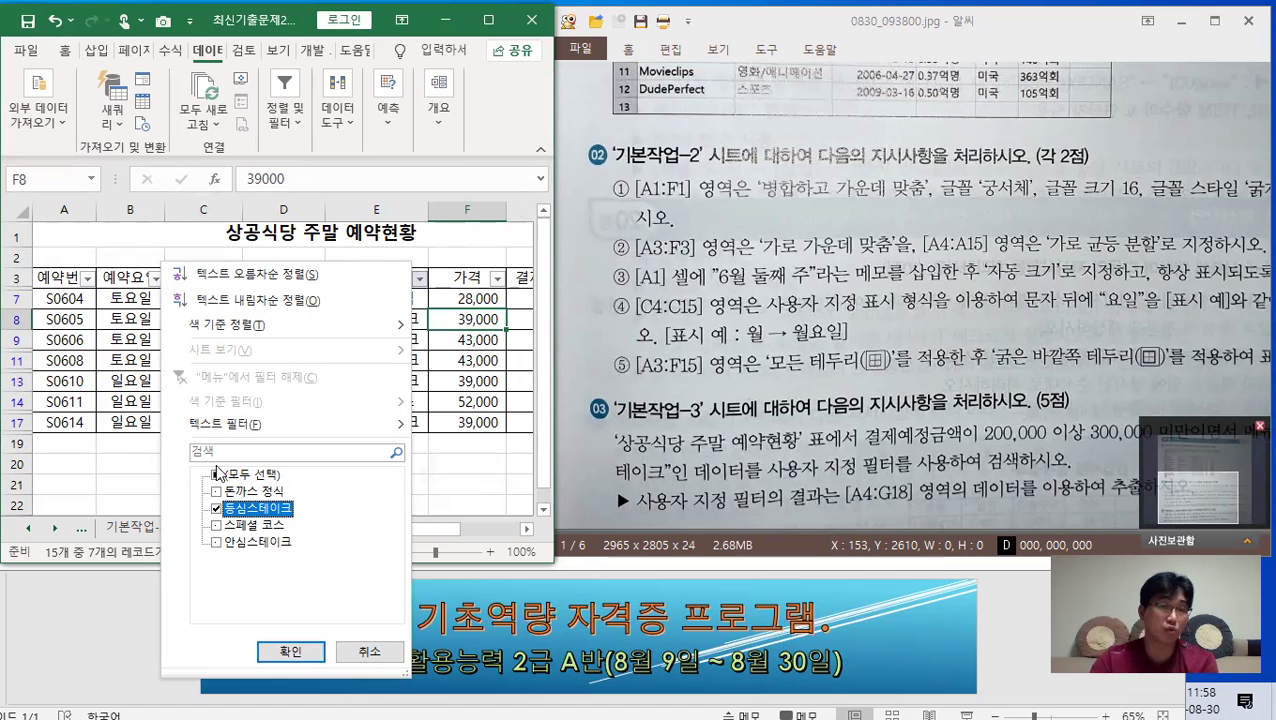
pyautogui.click(292, 652)
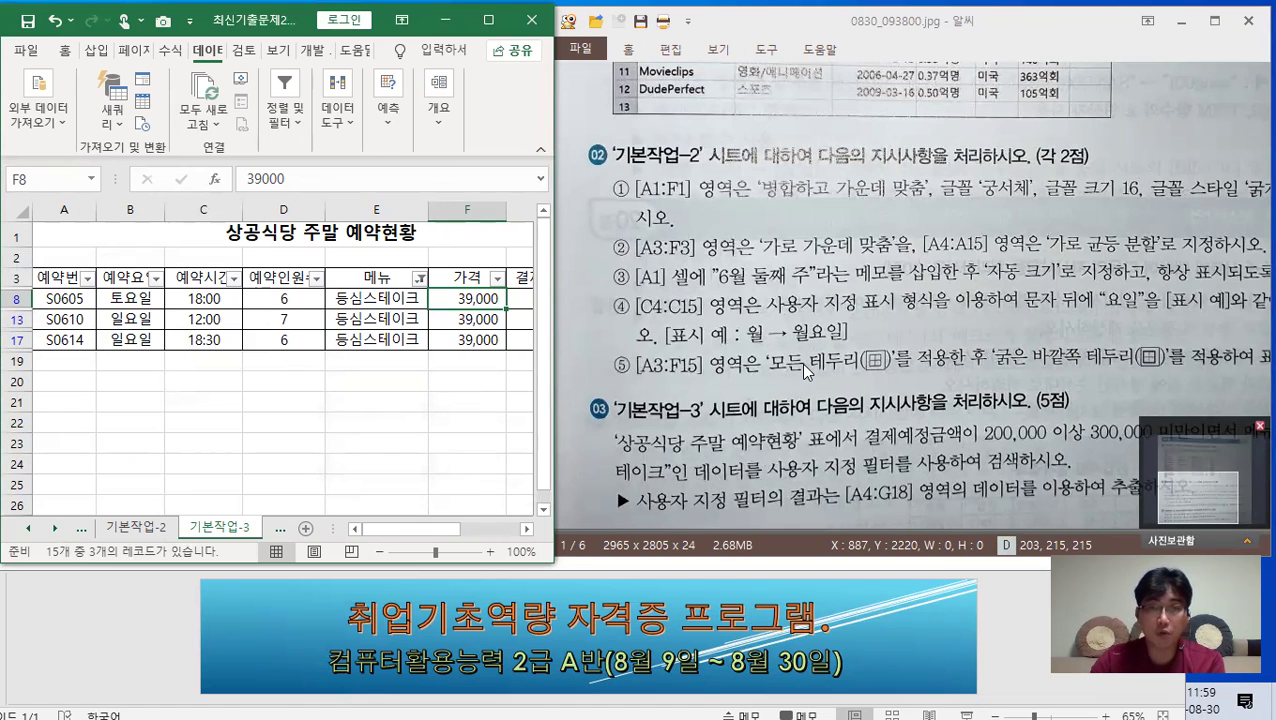
# Step: Show the 분석작업-1 instructions page in the image viewer and open the 분석작업-1 sheet in the workbook
pyautogui.scroll(-3, 805, 368)
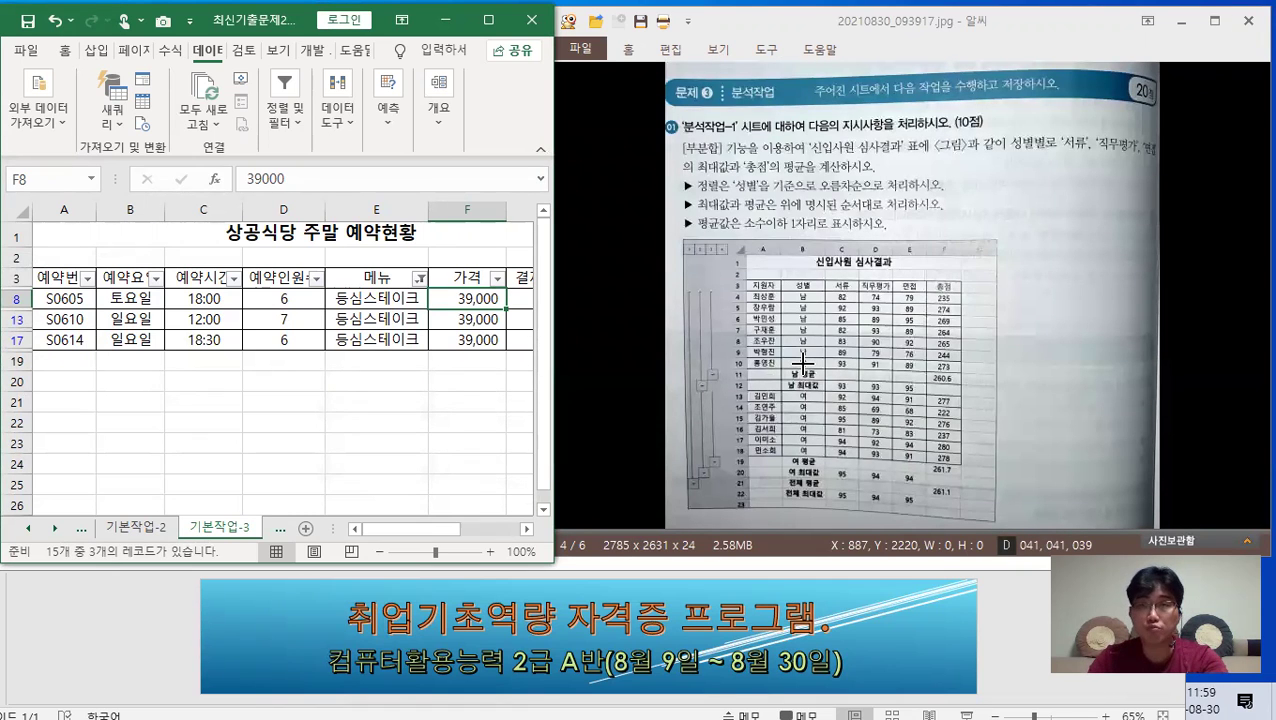
pyautogui.scroll(2, 804, 366)
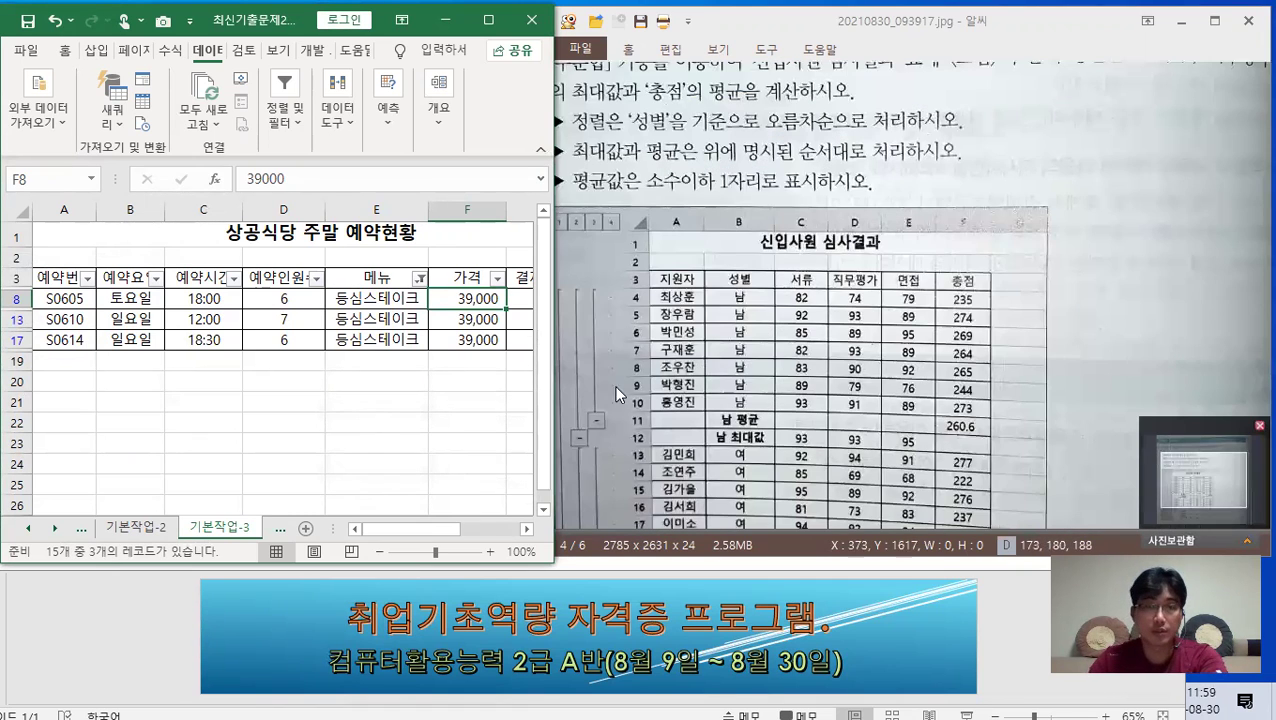
pyautogui.moveTo(1201, 468); pyautogui.dragTo(1184, 455)
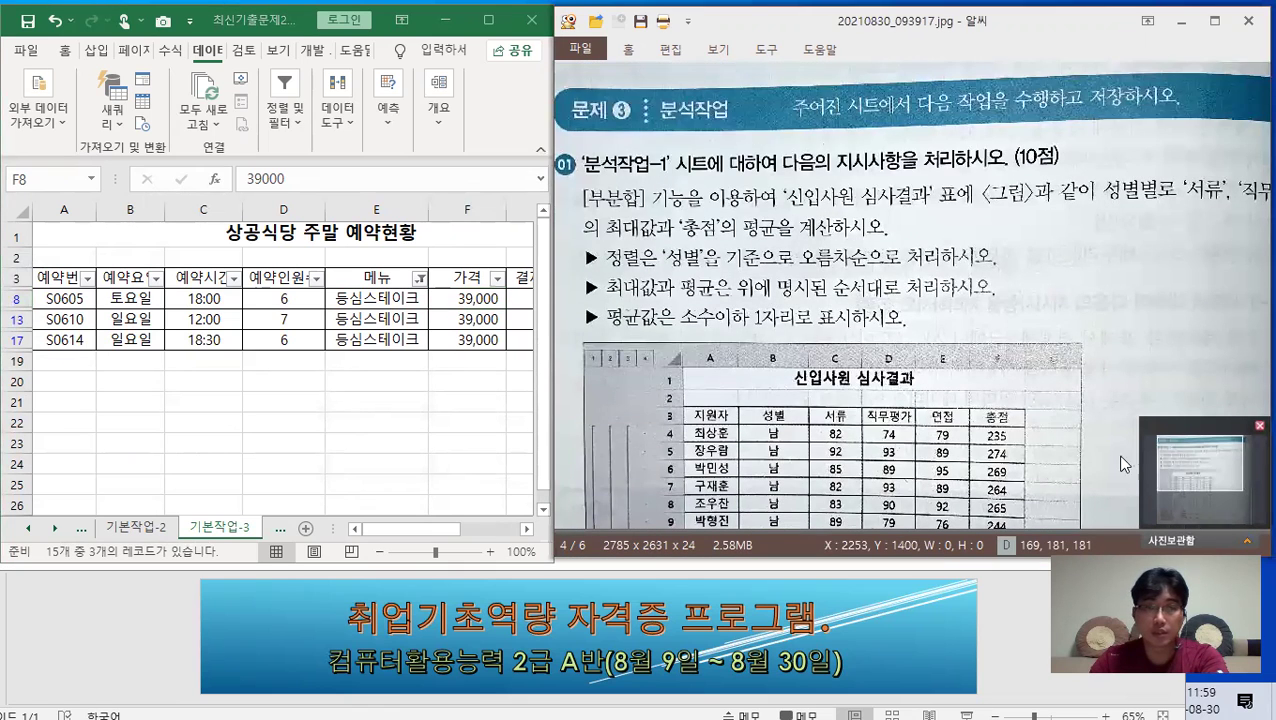
pyautogui.click(280, 530)
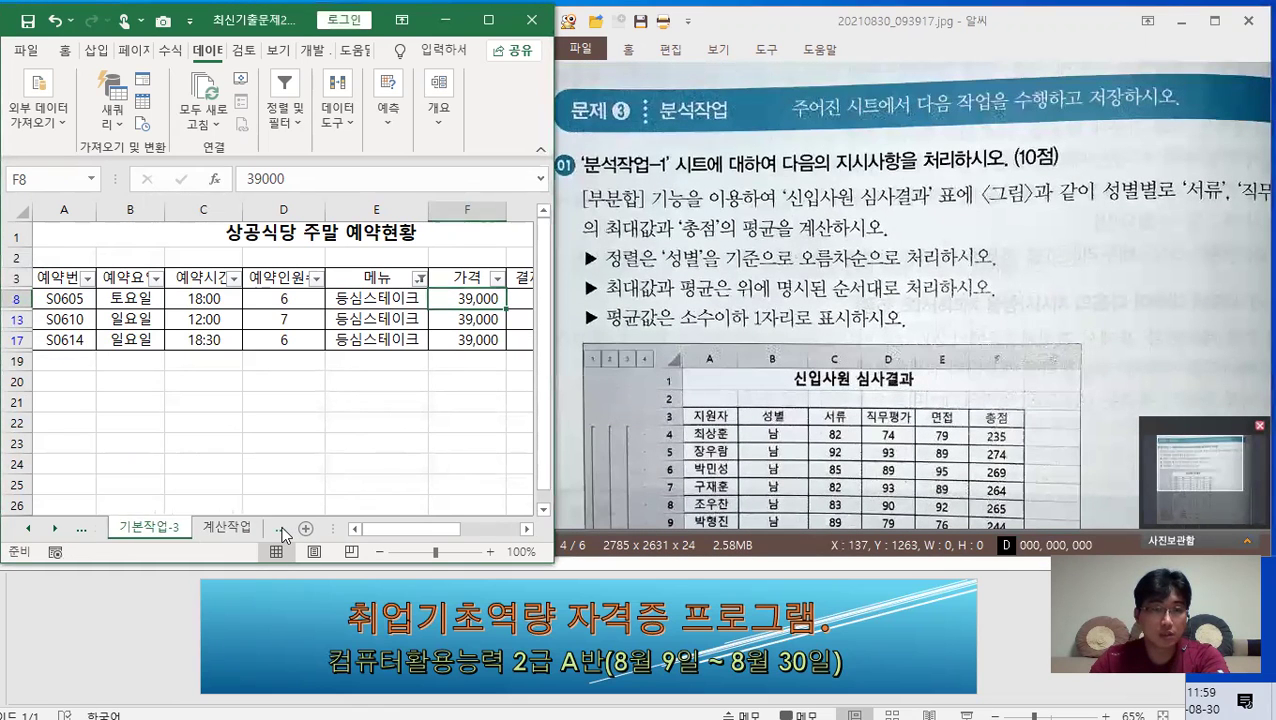
pyautogui.click(276, 530)
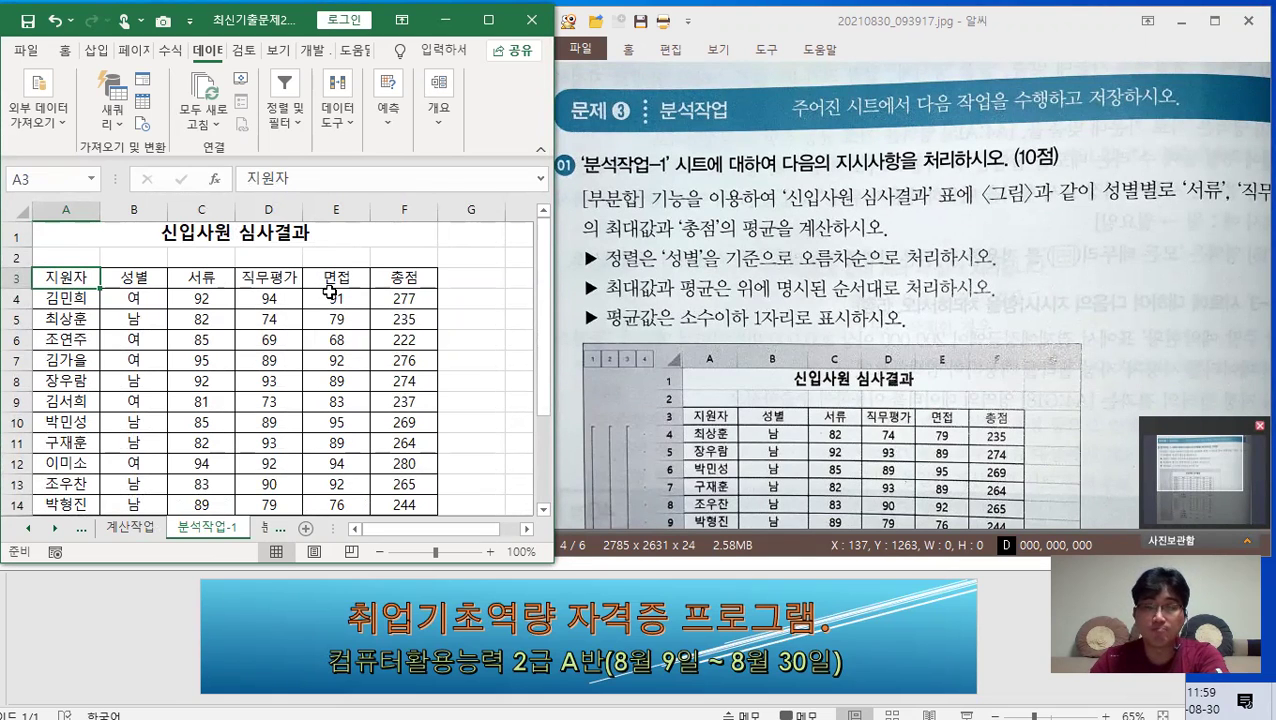
# Step: Sort the 신입사원 심사결과 table by 성별 in ascending order (오름차순)
pyautogui.moveTo(66, 277); pyautogui.dragTo(413, 484)
pyautogui.scroll(1, 453, 346)
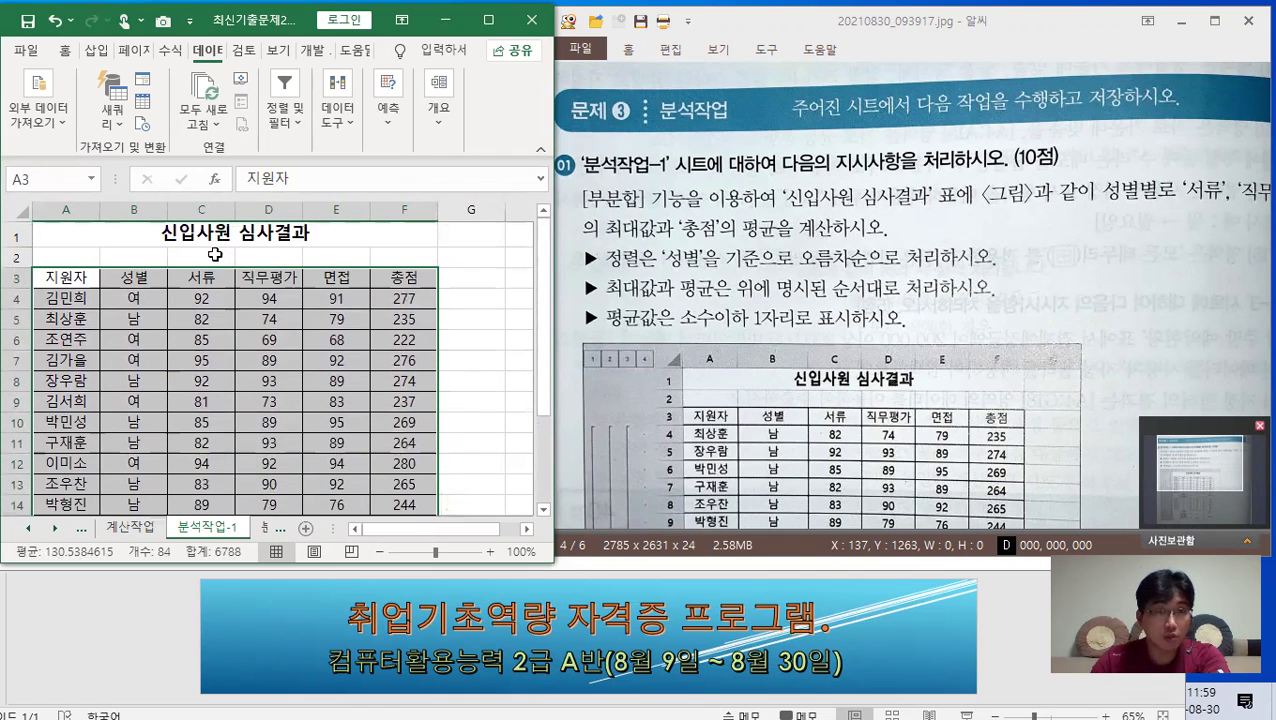
pyautogui.click(263, 366)
pyautogui.click(343, 362)
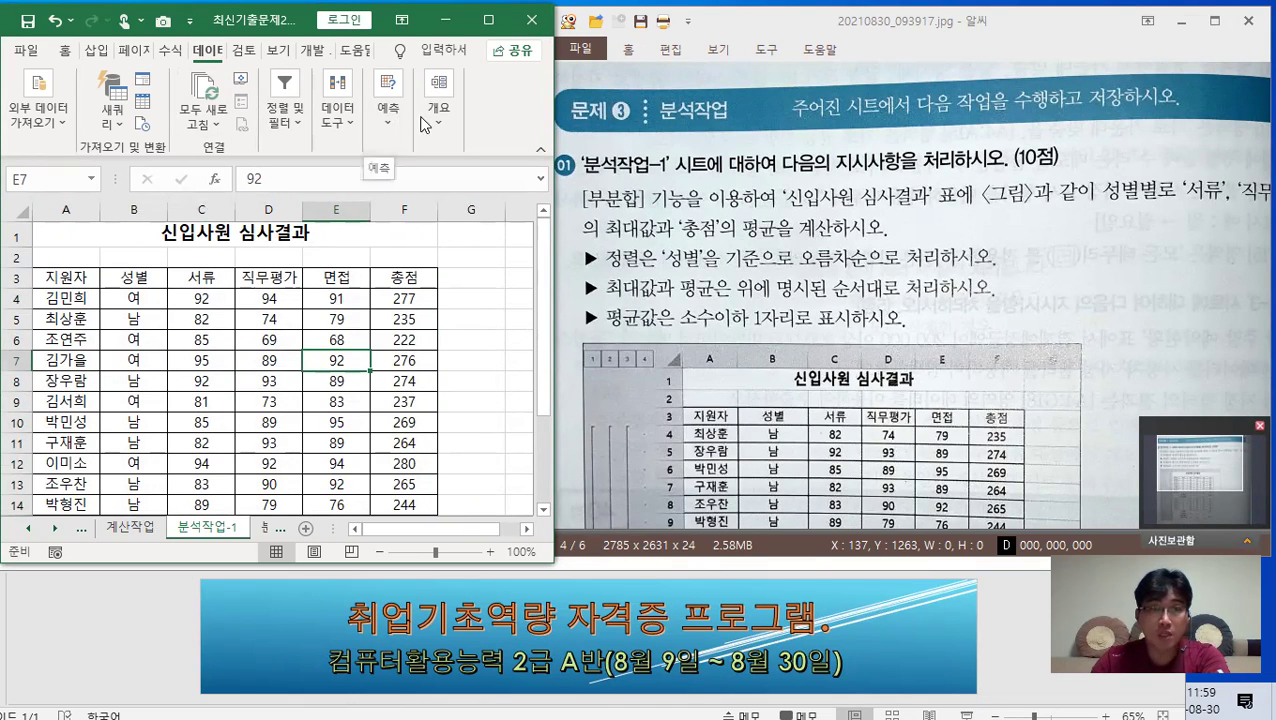
pyautogui.click(285, 125)
pyautogui.click(307, 185)
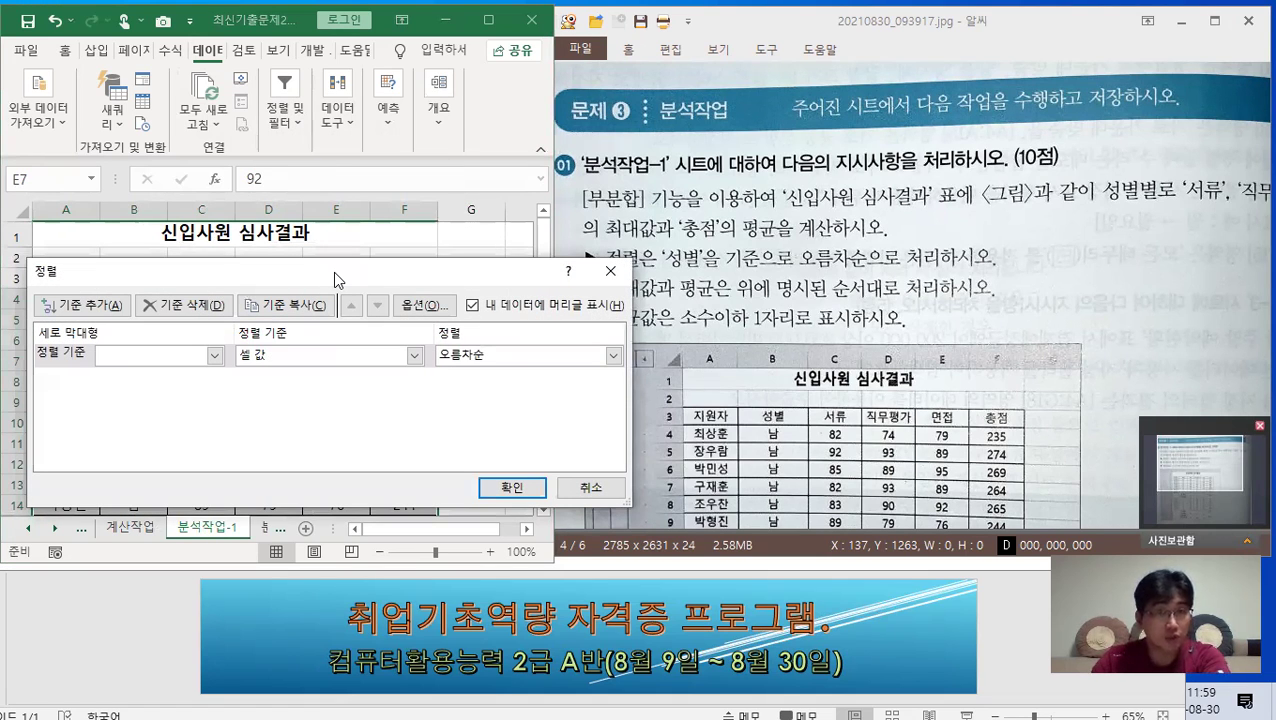
pyautogui.moveTo(336, 274); pyautogui.dragTo(398, 198)
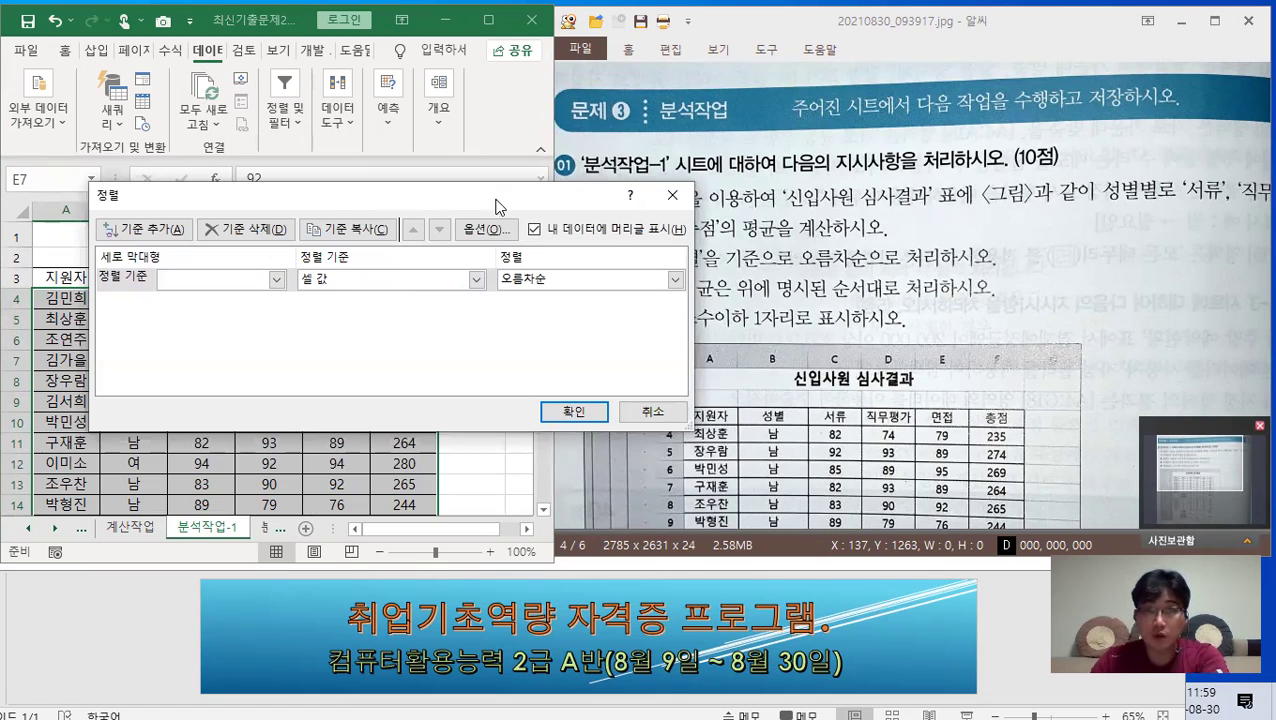
pyautogui.moveTo(499, 207); pyautogui.dragTo(537, 312)
pyautogui.click(314, 384)
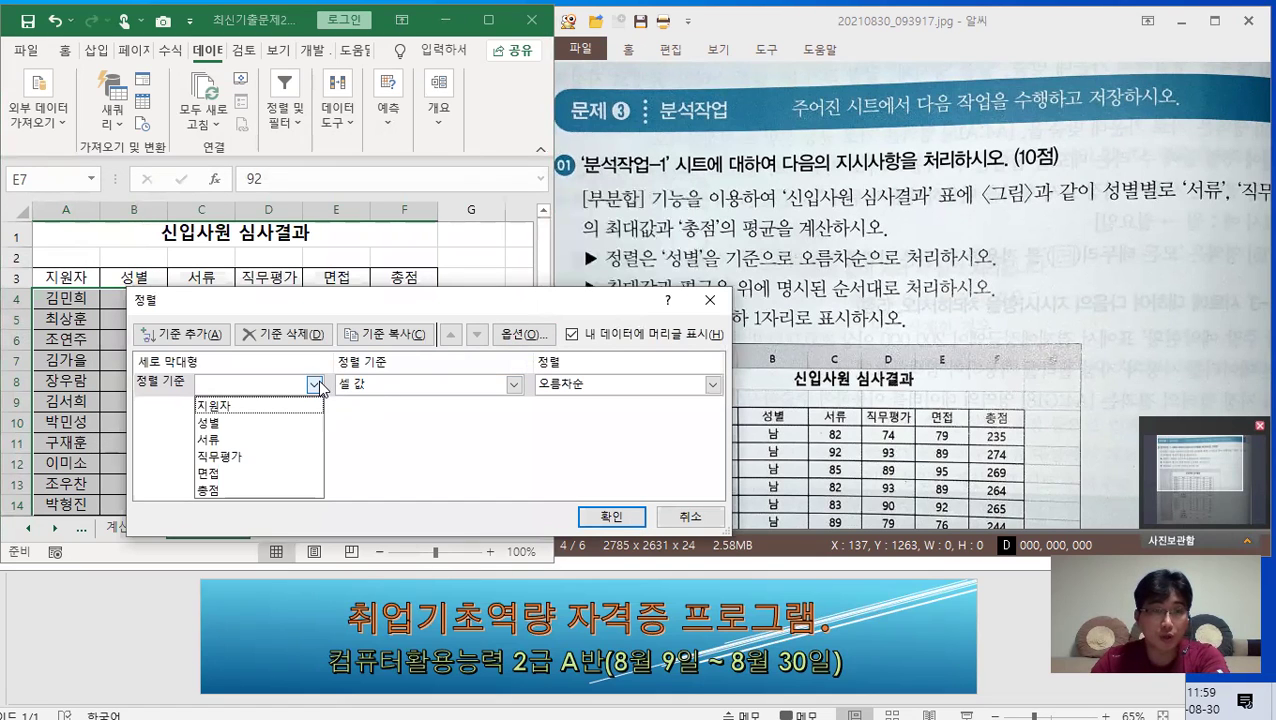
pyautogui.click(266, 423)
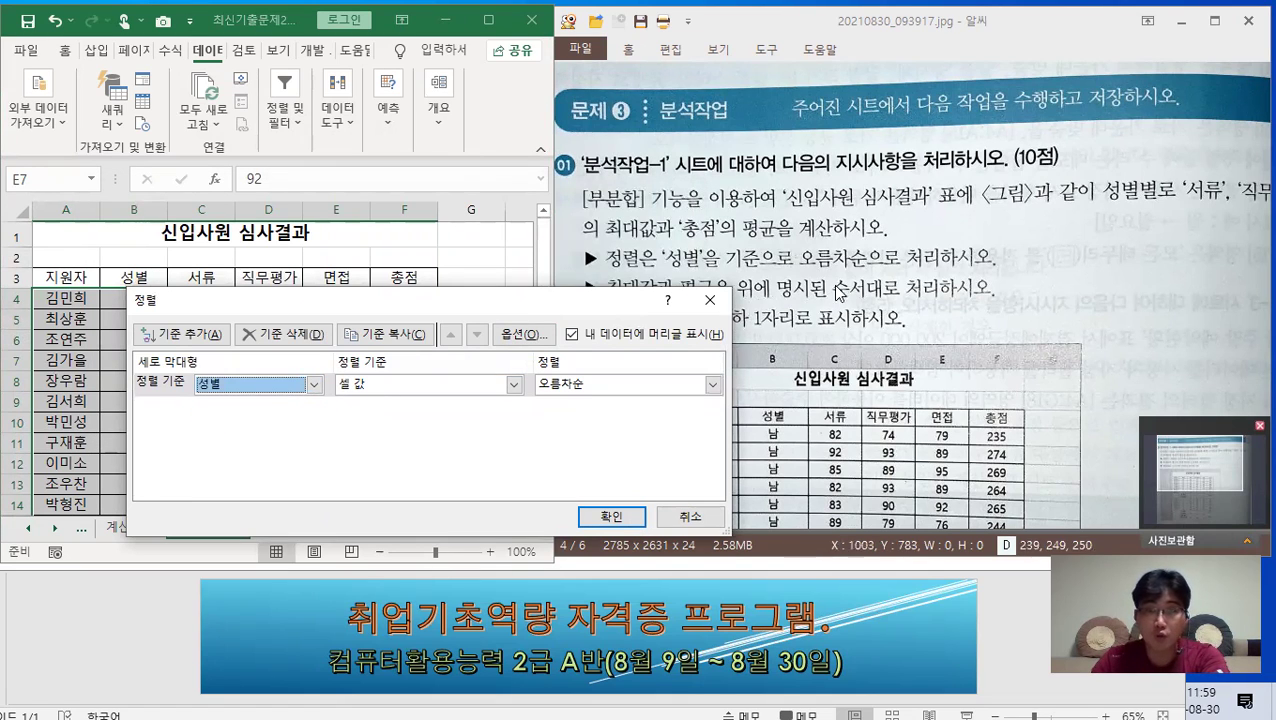
pyautogui.click(620, 516)
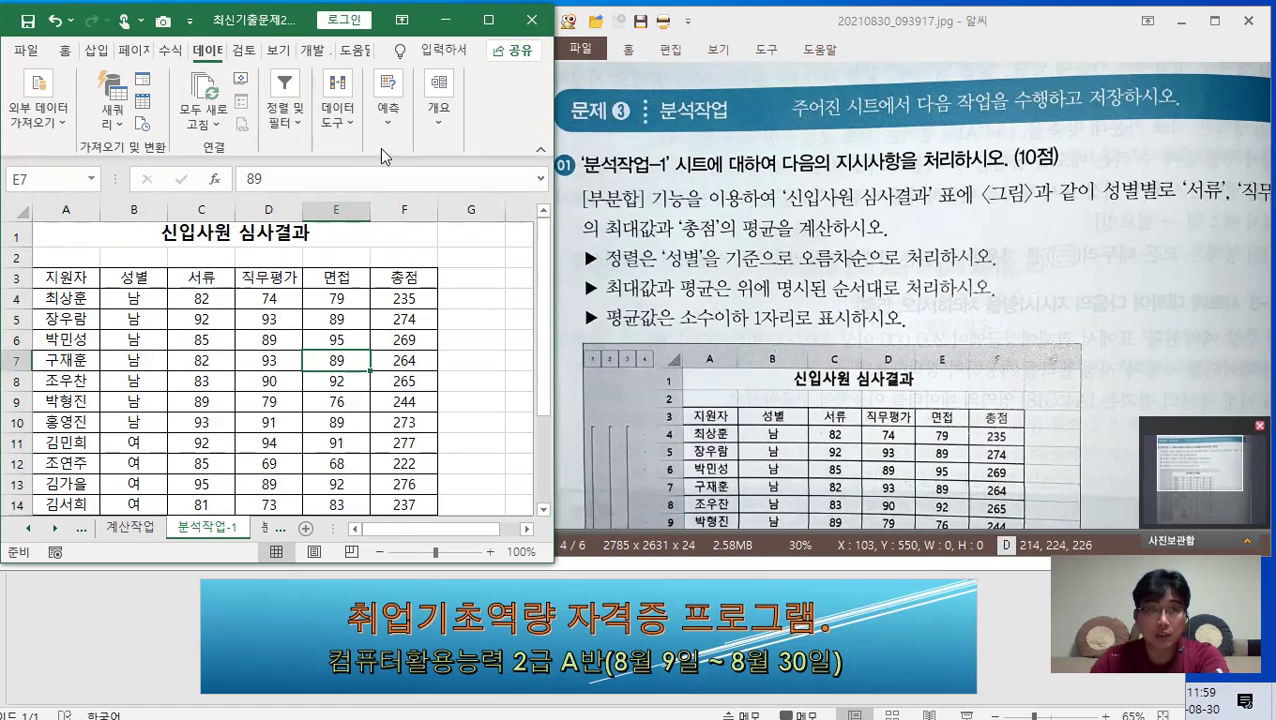
# Step: Start a subtotal (부분합) grouped by 성별, with only 서류, 직무평가 and 면접 selected as the calculated items
pyautogui.click(440, 127)
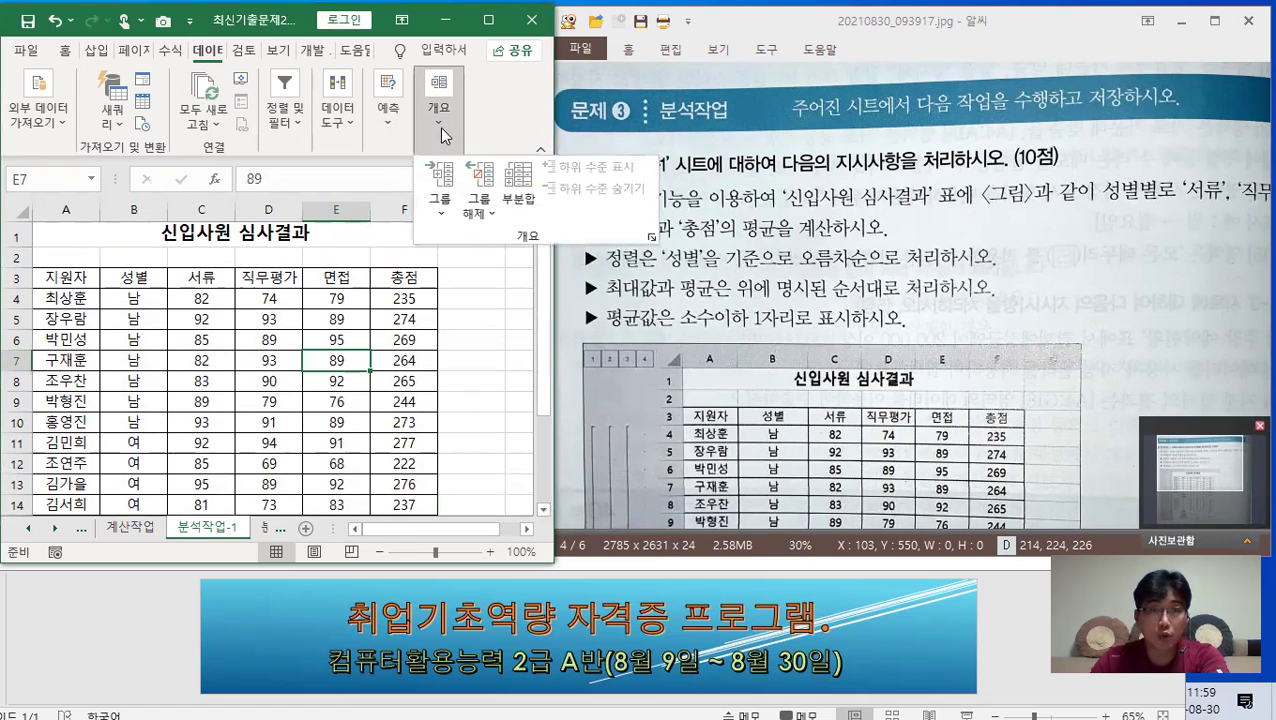
pyautogui.click(520, 186)
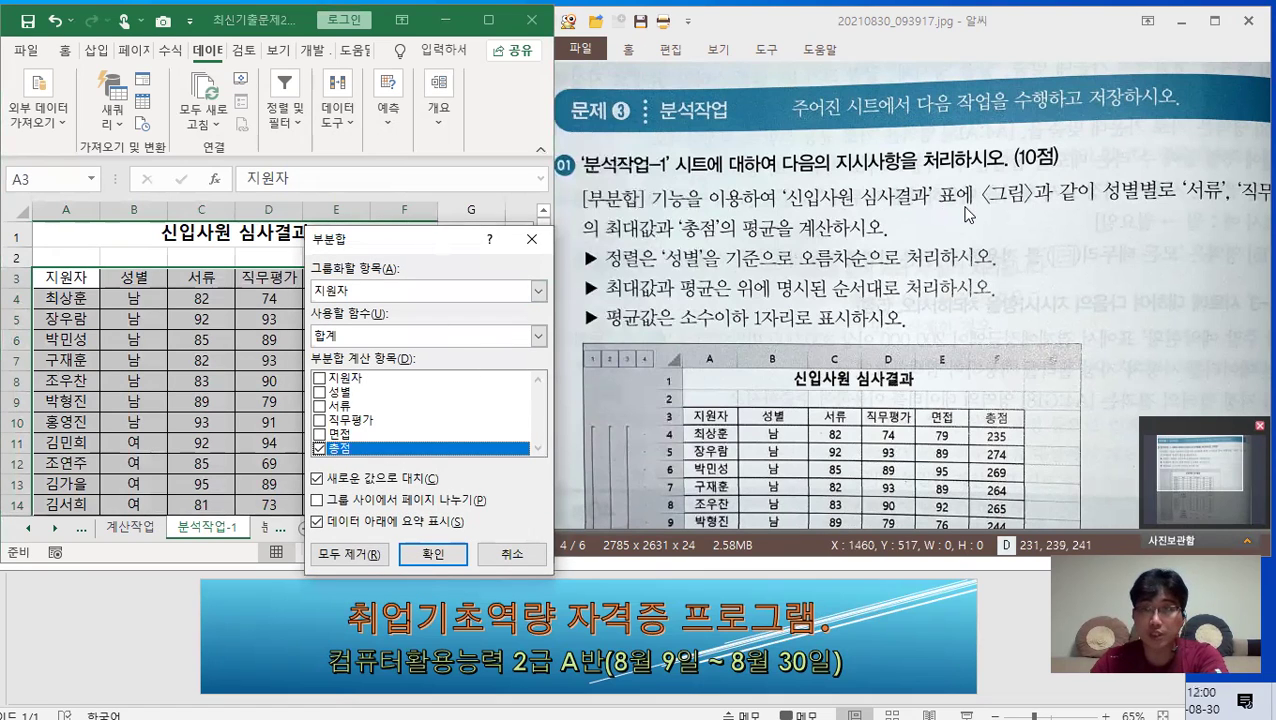
pyautogui.click(355, 292)
pyautogui.click(365, 306)
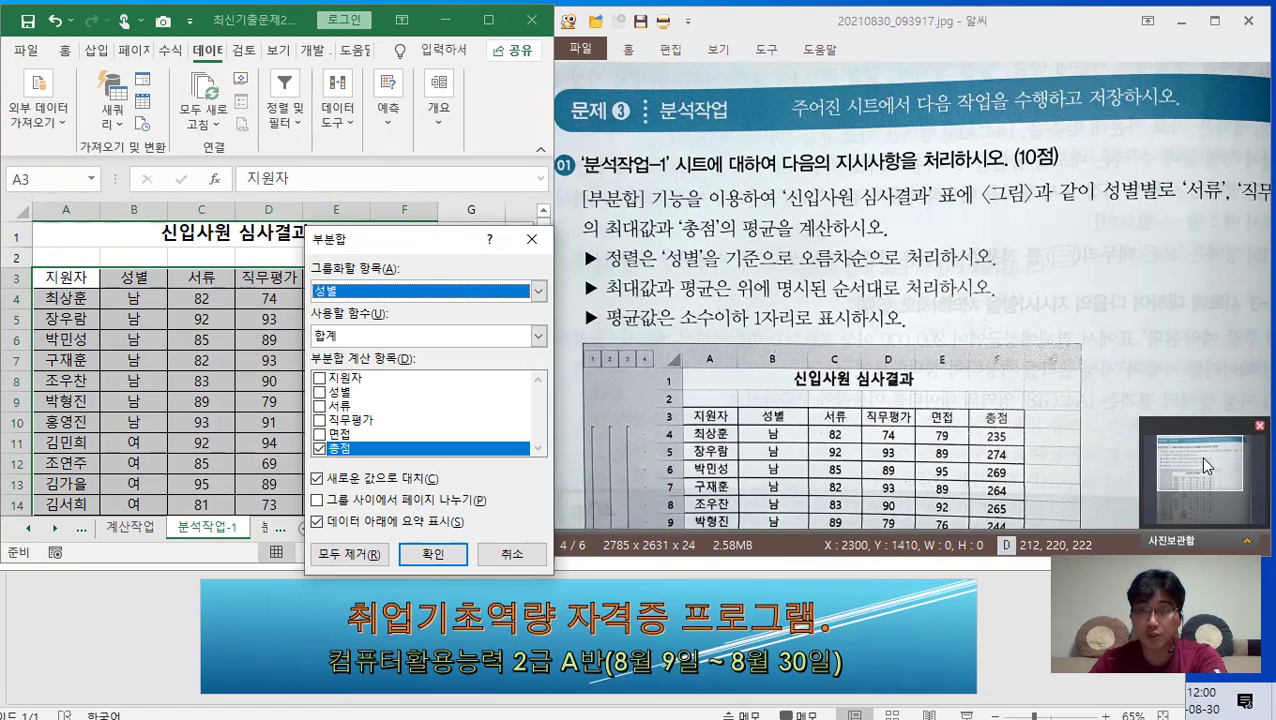
pyautogui.moveTo(1203, 461); pyautogui.dragTo(1235, 461)
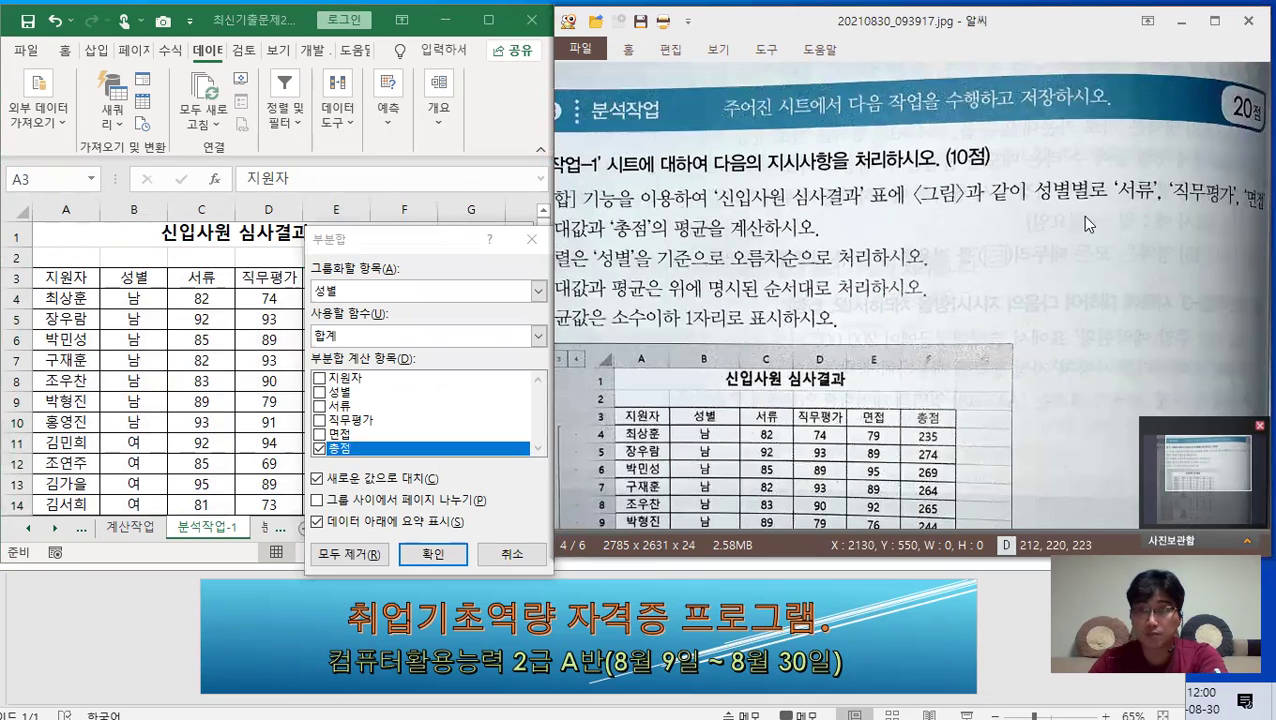
pyautogui.click(321, 408)
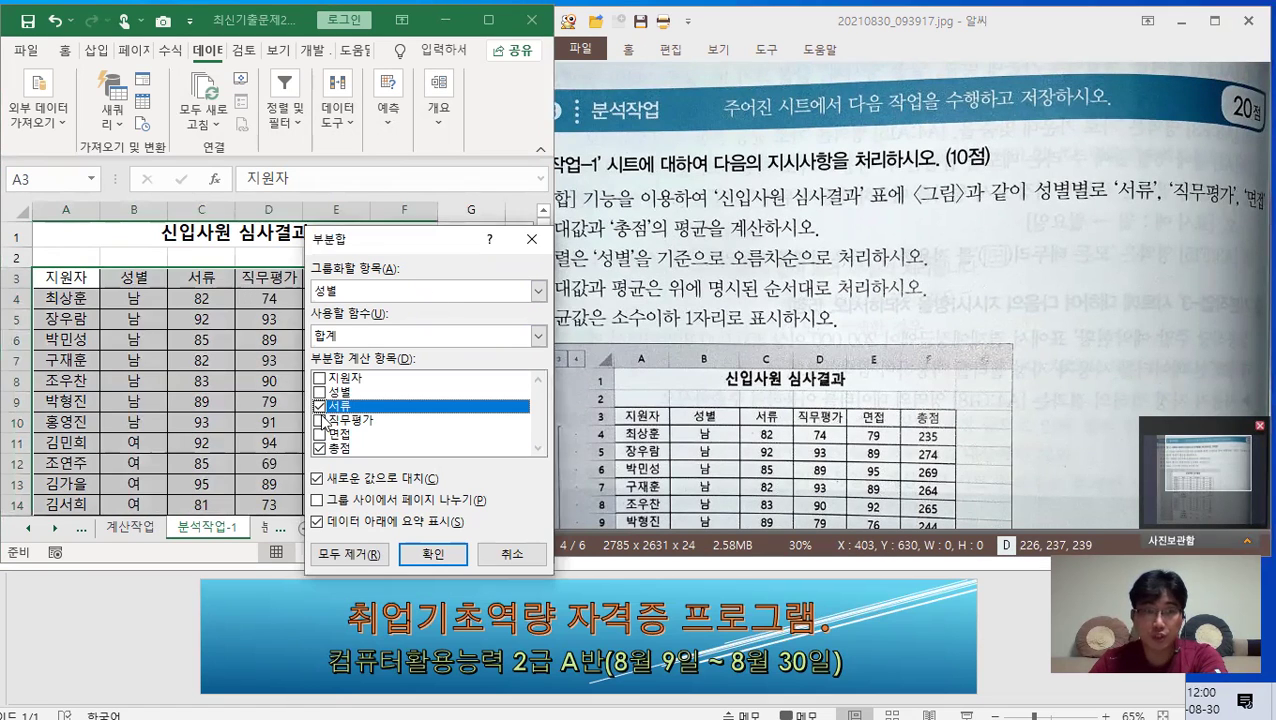
pyautogui.click(320, 421)
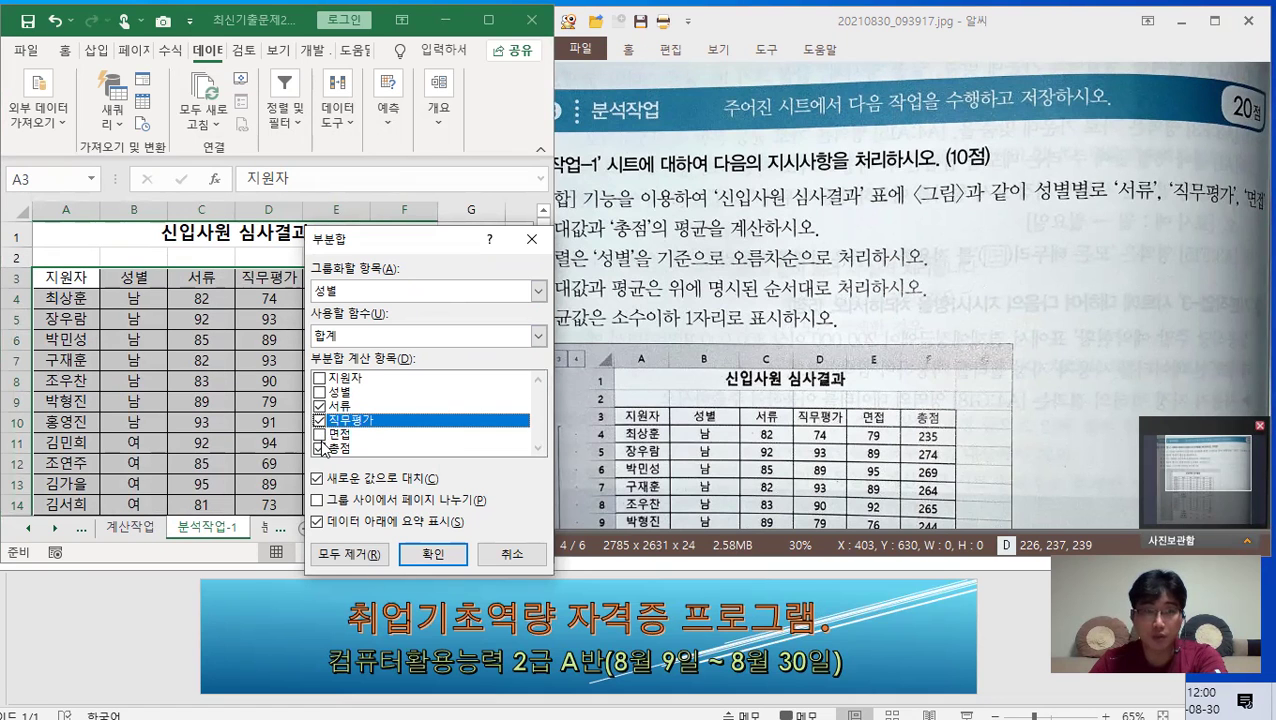
pyautogui.click(320, 435)
pyautogui.click(1175, 476)
pyautogui.moveTo(1173, 468); pyautogui.dragTo(1128, 455)
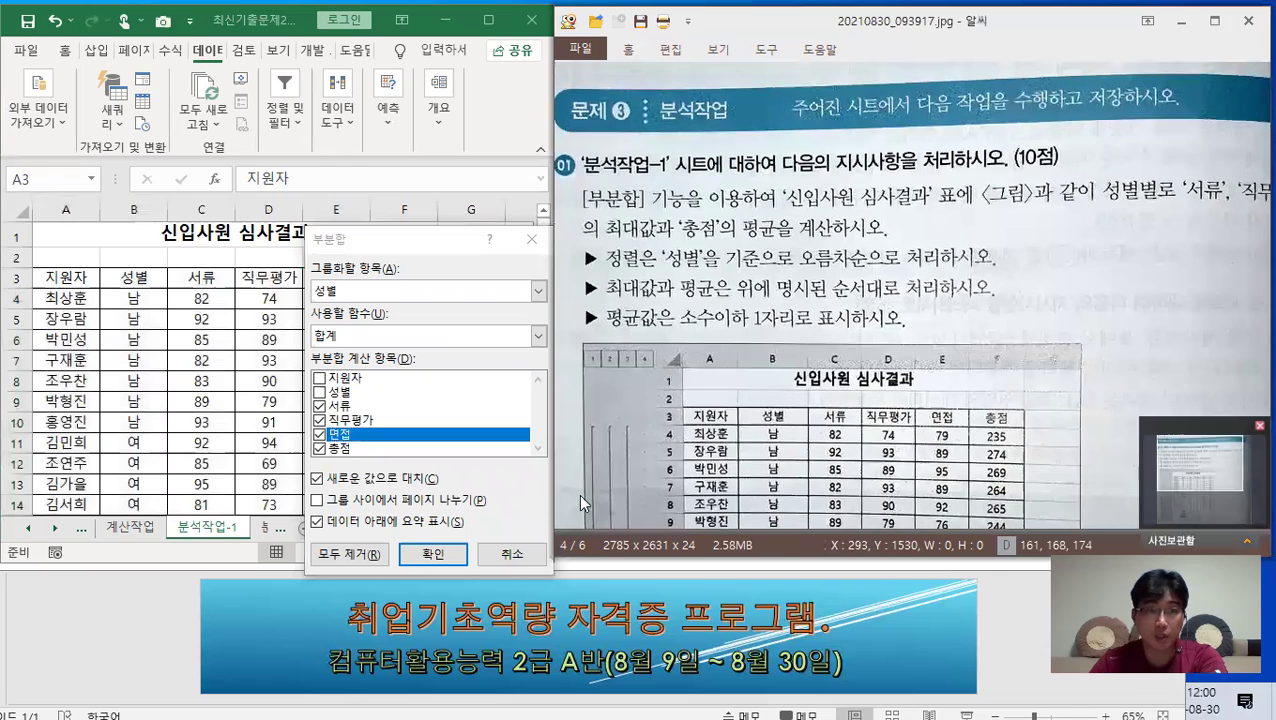
pyautogui.click(320, 449)
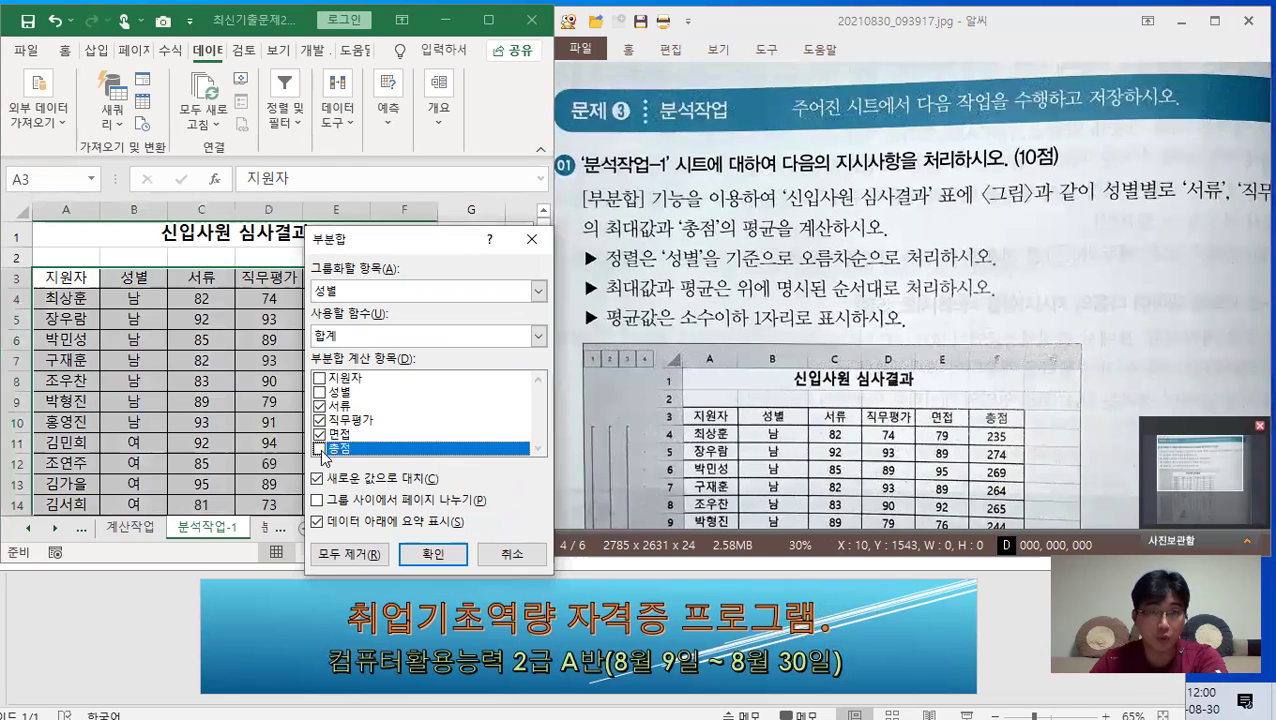
# Step: Set the subtotal function to 최대 and apply the subtotal to the table
pyautogui.click(365, 338)
pyautogui.click(350, 397)
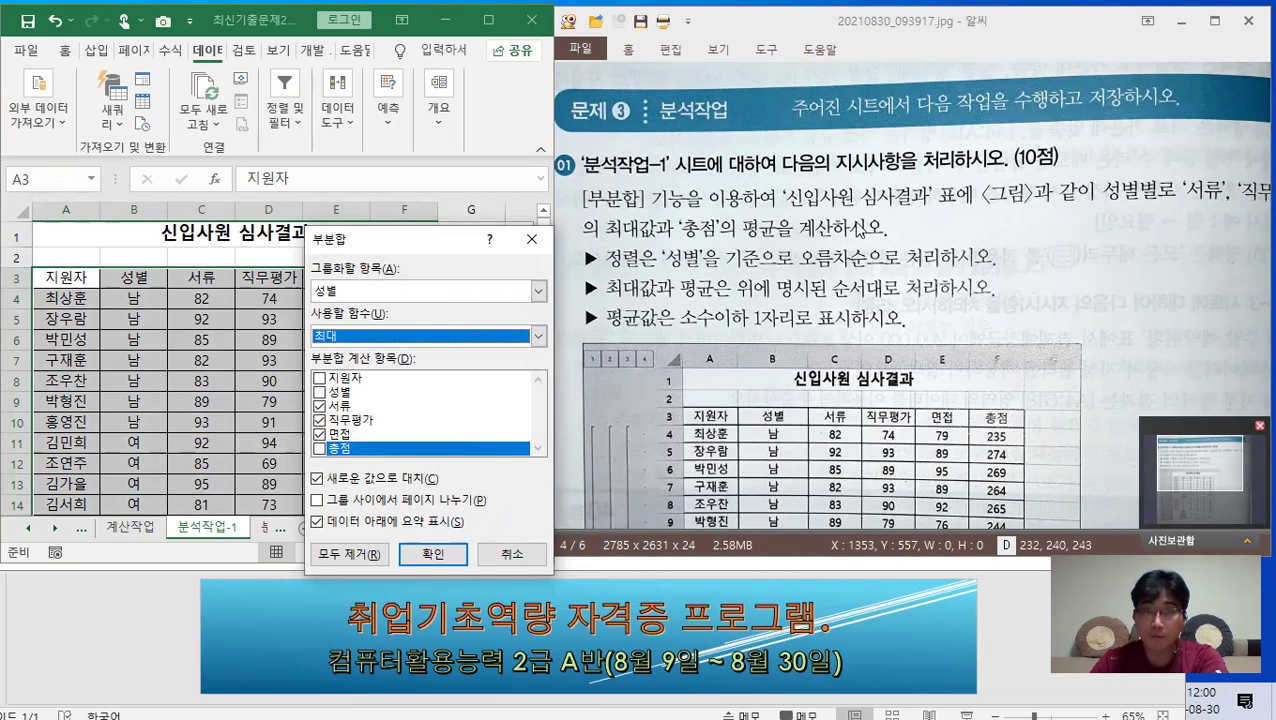
pyautogui.click(438, 554)
pyautogui.click(397, 361)
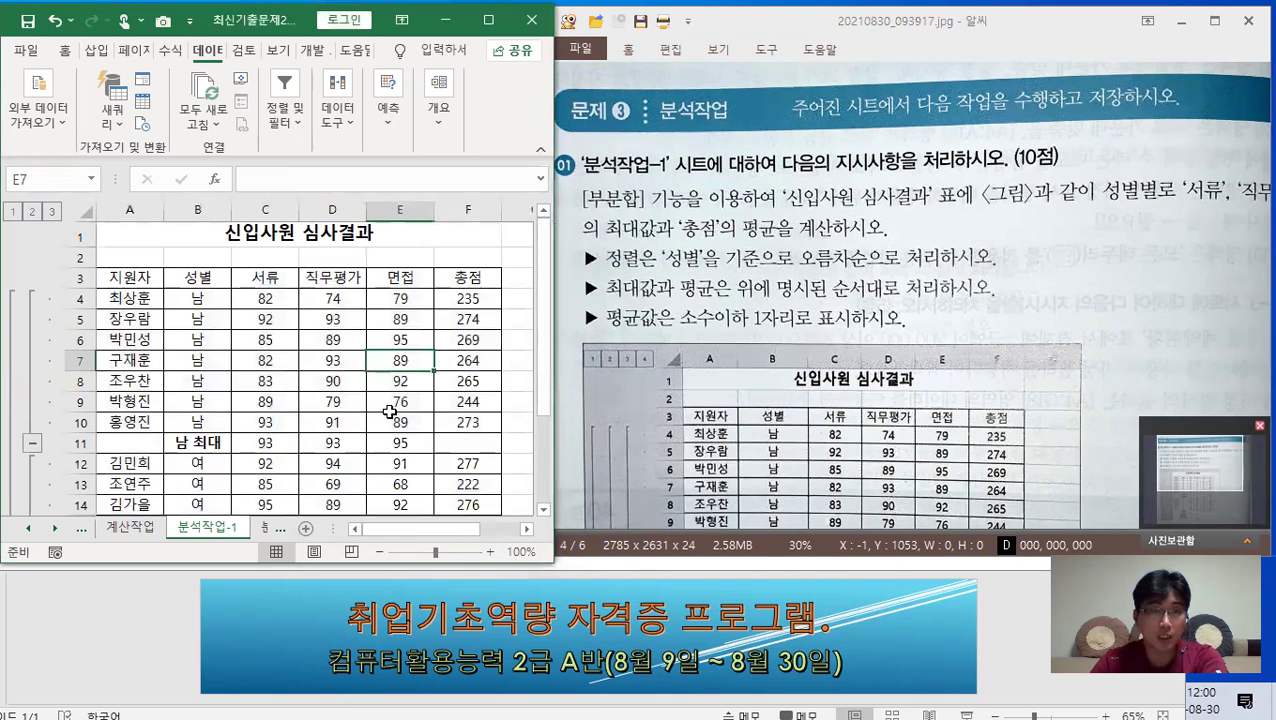
# Step: Add a second subtotal by 성별 using 평균 for 총점 only, with 새로운 값으로 대치 turned off
pyautogui.click(434, 127)
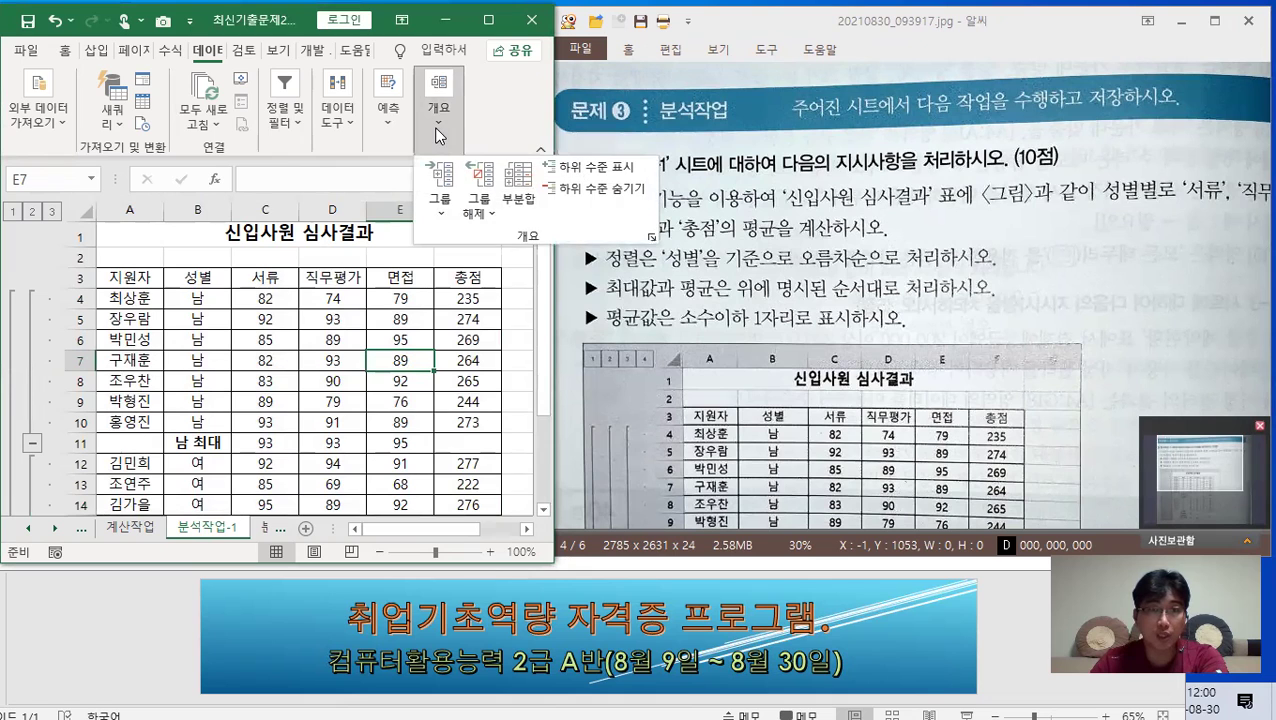
pyautogui.click(514, 178)
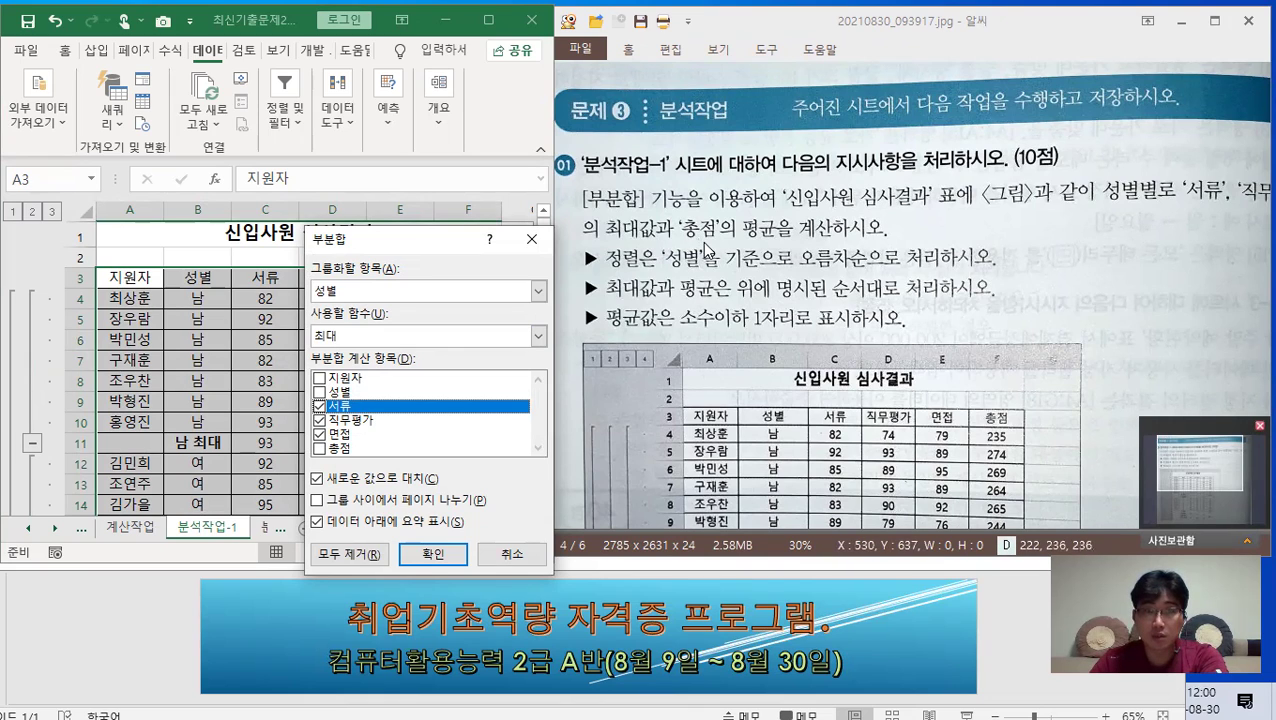
pyautogui.click(320, 420)
pyautogui.click(320, 434)
pyautogui.click(320, 448)
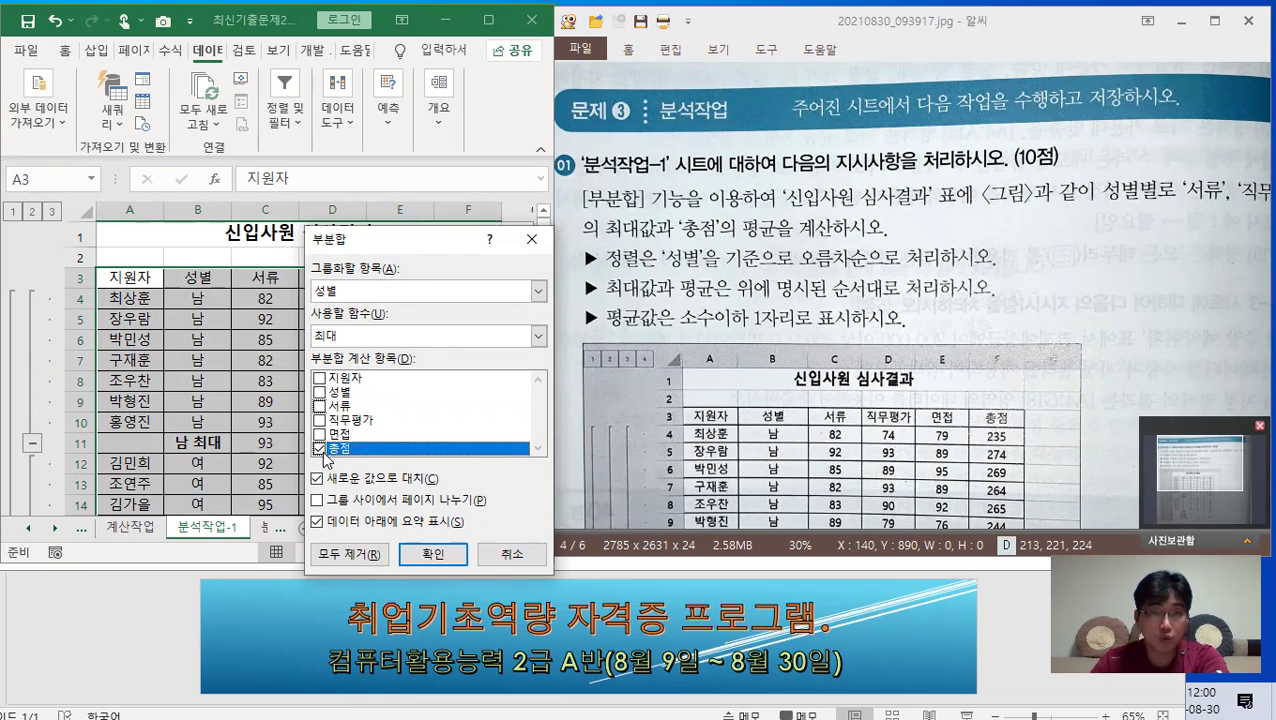
pyautogui.click(349, 338)
pyautogui.click(325, 382)
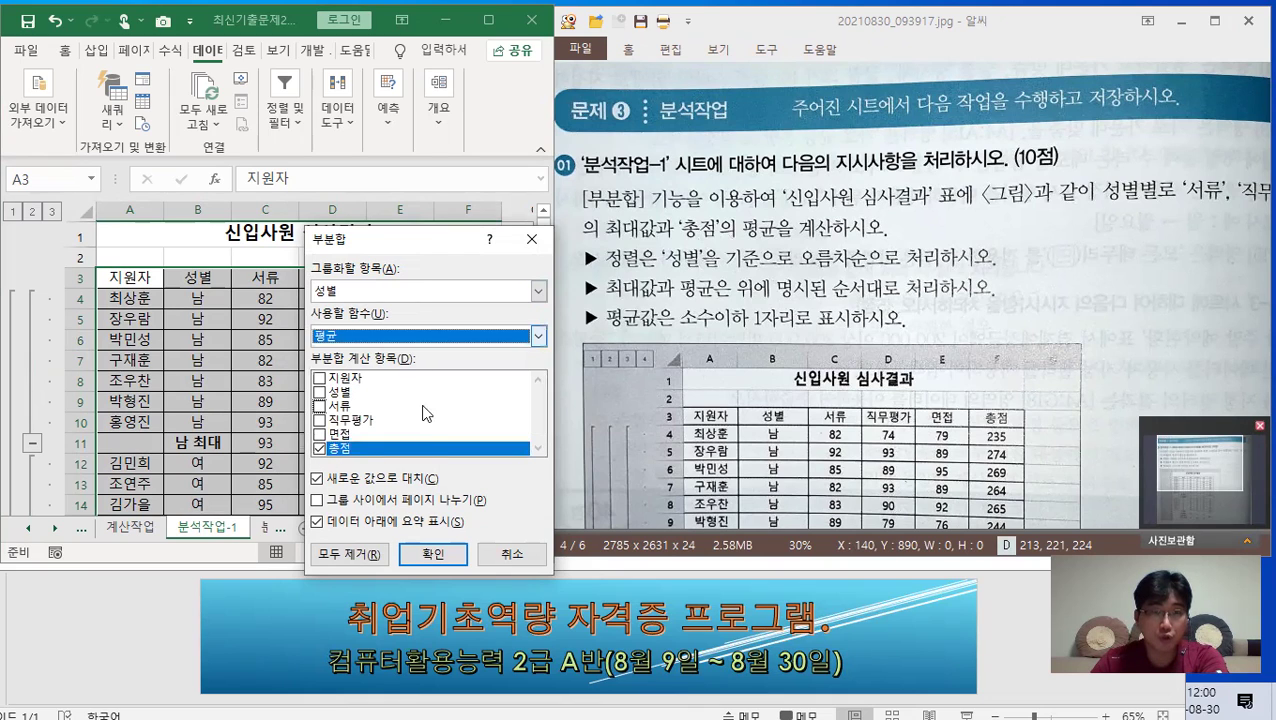
pyautogui.click(318, 479)
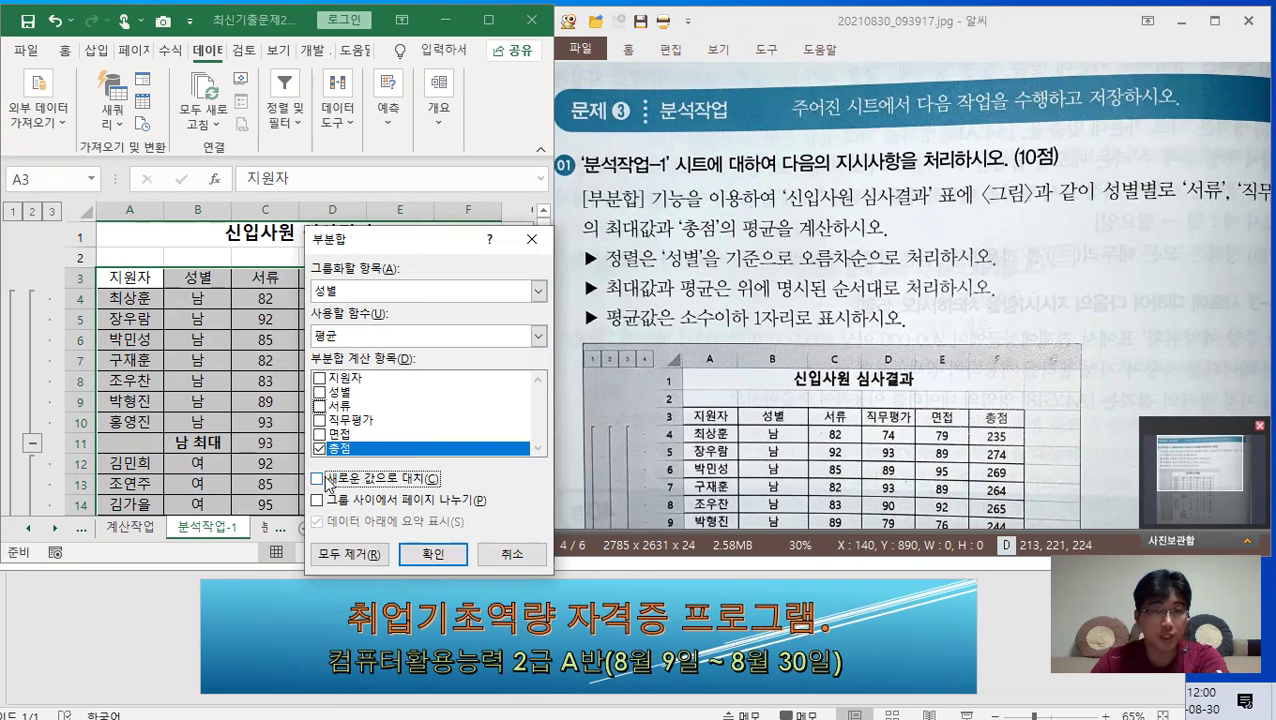
pyautogui.click(448, 561)
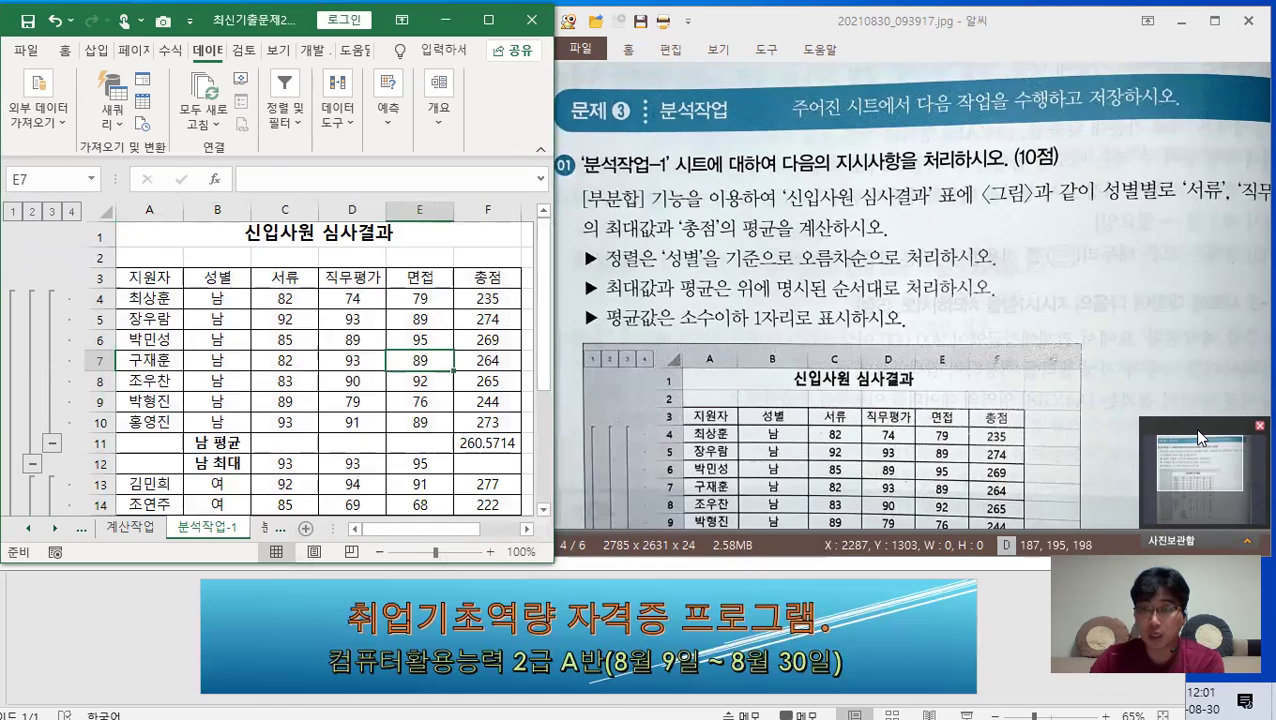
# Step: Bring the expected result table into view in the exam image and widen column B to fit the subtotal labels
pyautogui.moveTo(1186, 480); pyautogui.dragTo(1184, 514)
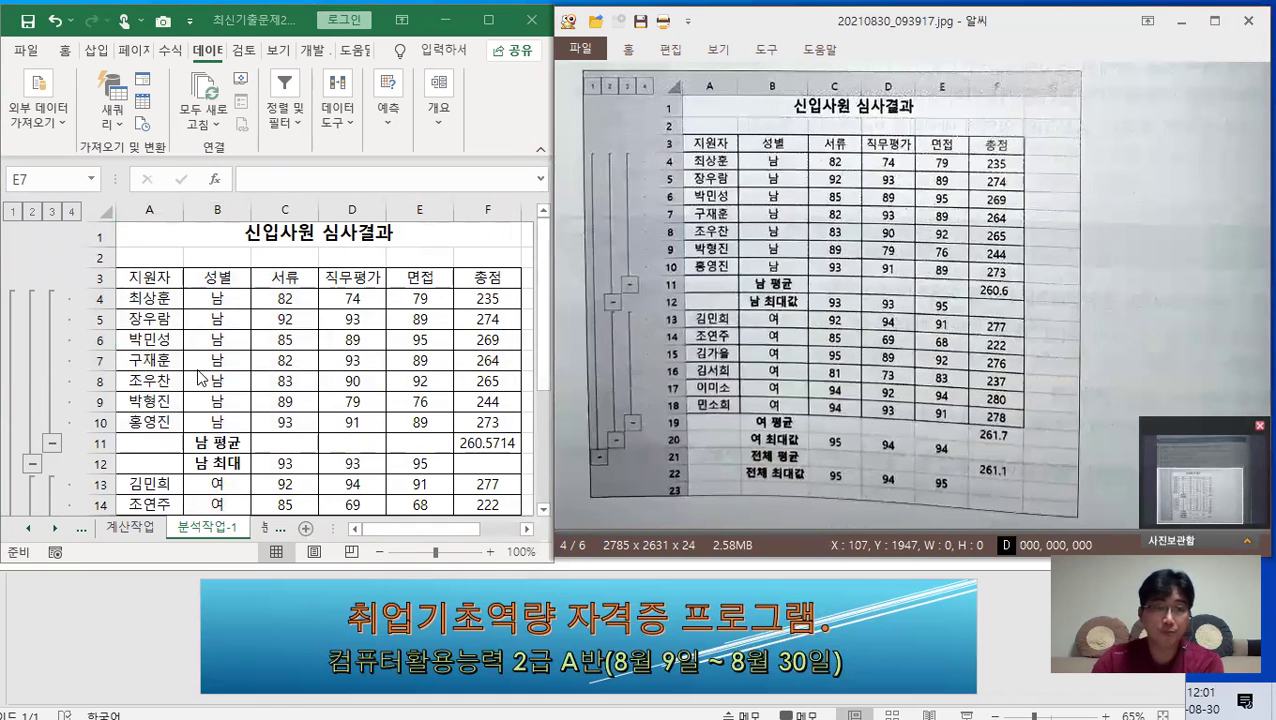
pyautogui.scroll(-3, 262, 430)
pyautogui.moveTo(243, 278); pyautogui.dragTo(230, 418)
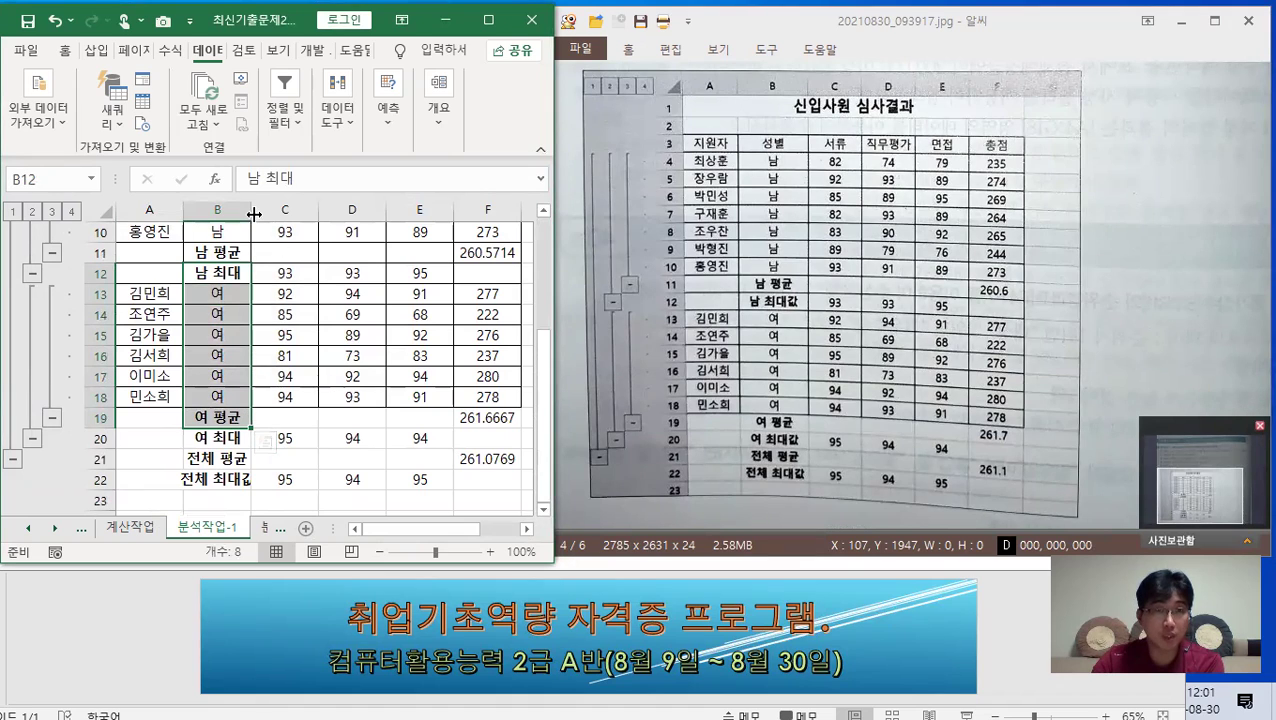
pyautogui.moveTo(254, 214); pyautogui.dragTo(272, 214)
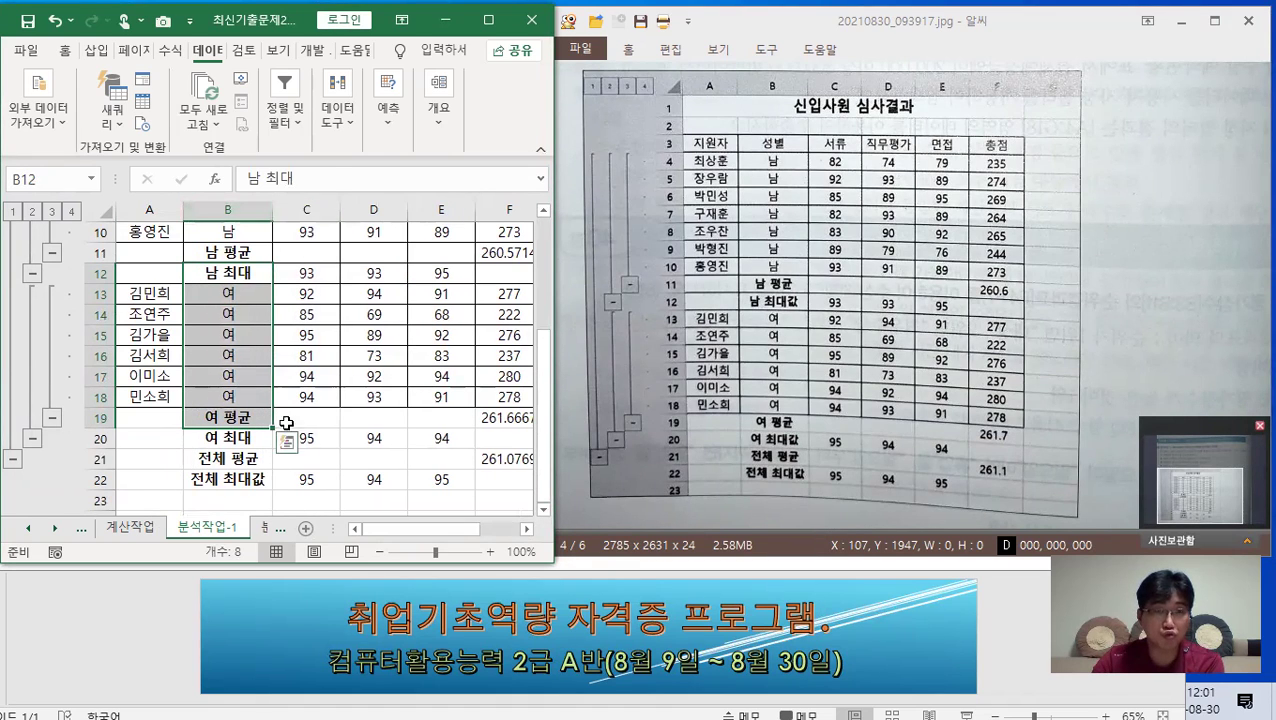
# Step: Change the male maximum subtotal label in B12 to 남 최대값 to match the exam image
pyautogui.click(287, 440)
pyautogui.moveTo(250, 456); pyautogui.dragTo(246, 380)
pyautogui.click(346, 414)
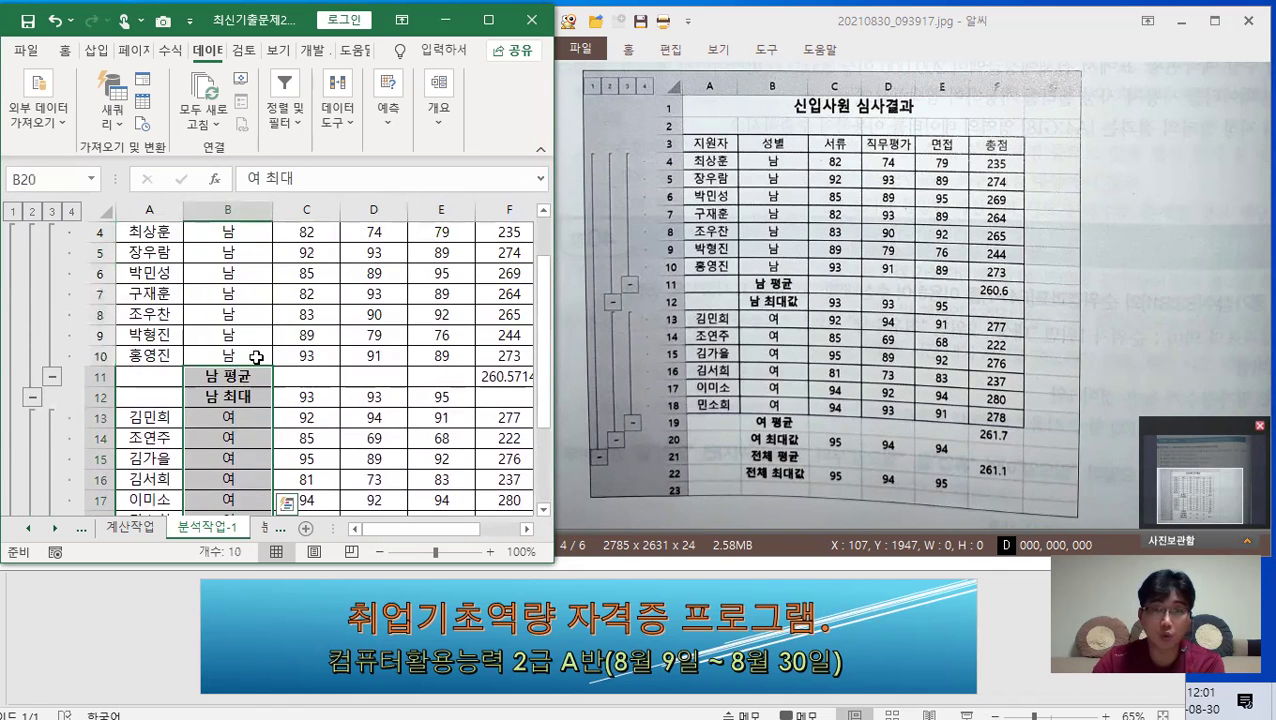
pyautogui.scroll(-1, 257, 358)
pyautogui.scroll(-1, 262, 341)
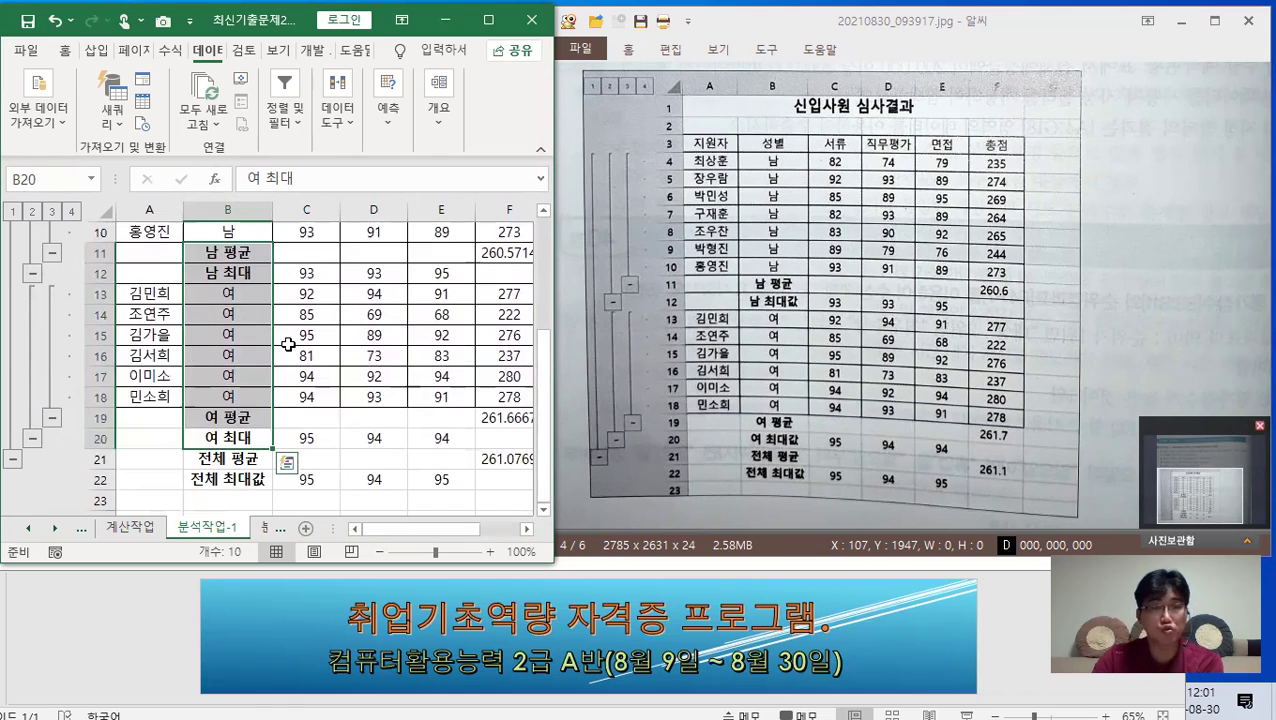
pyautogui.click(256, 268)
pyautogui.doubleClick(262, 272)
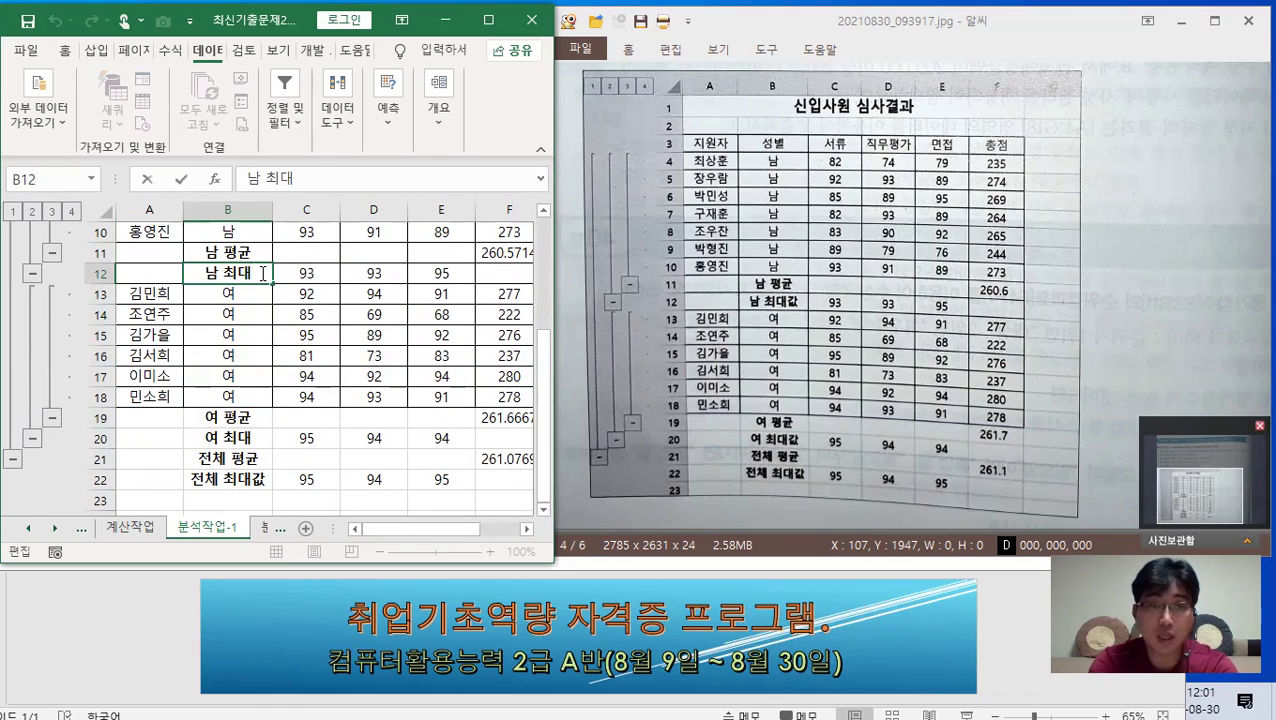
pyautogui.write('ㅏㄱㅄ')
pyautogui.press('BackSpace')
pyautogui.press('BackSpace')
pyautogui.press('BackSpace')
pyautogui.write('가')
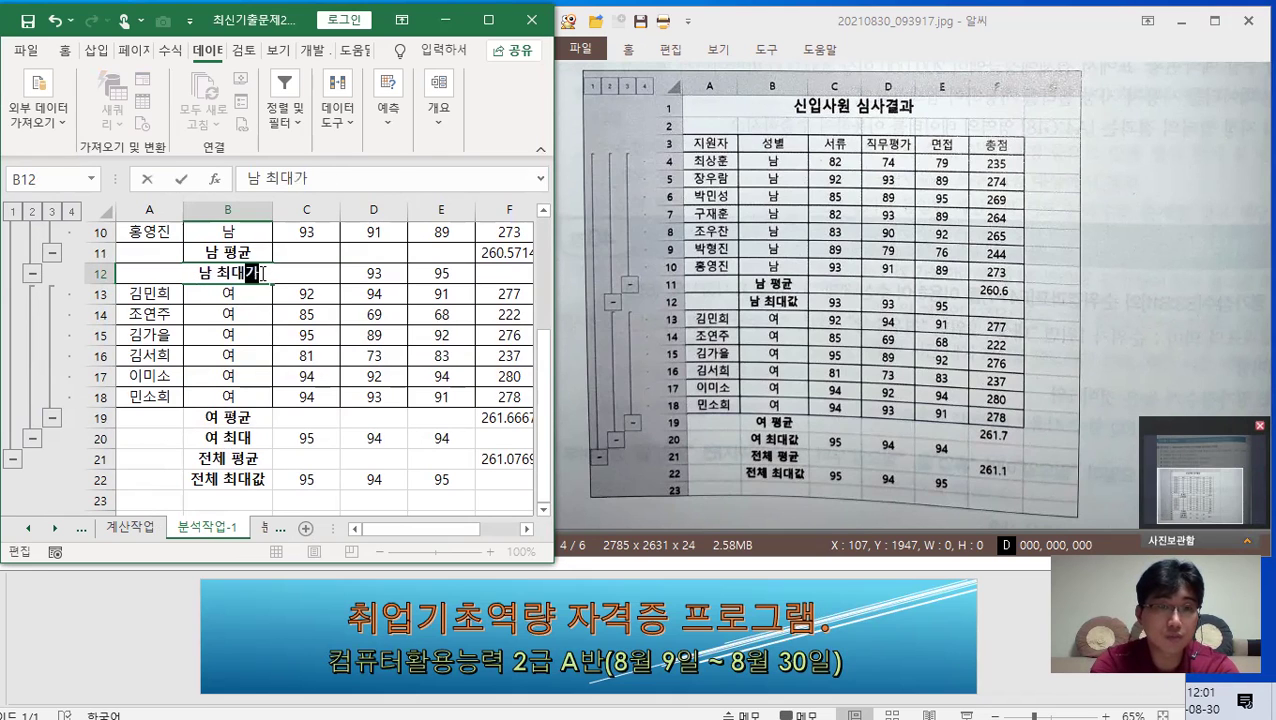
# Step: Change the female maximum subtotal label in B20 to 여 최대값
pyautogui.click(256, 438)
pyautogui.doubleClick(256, 438)
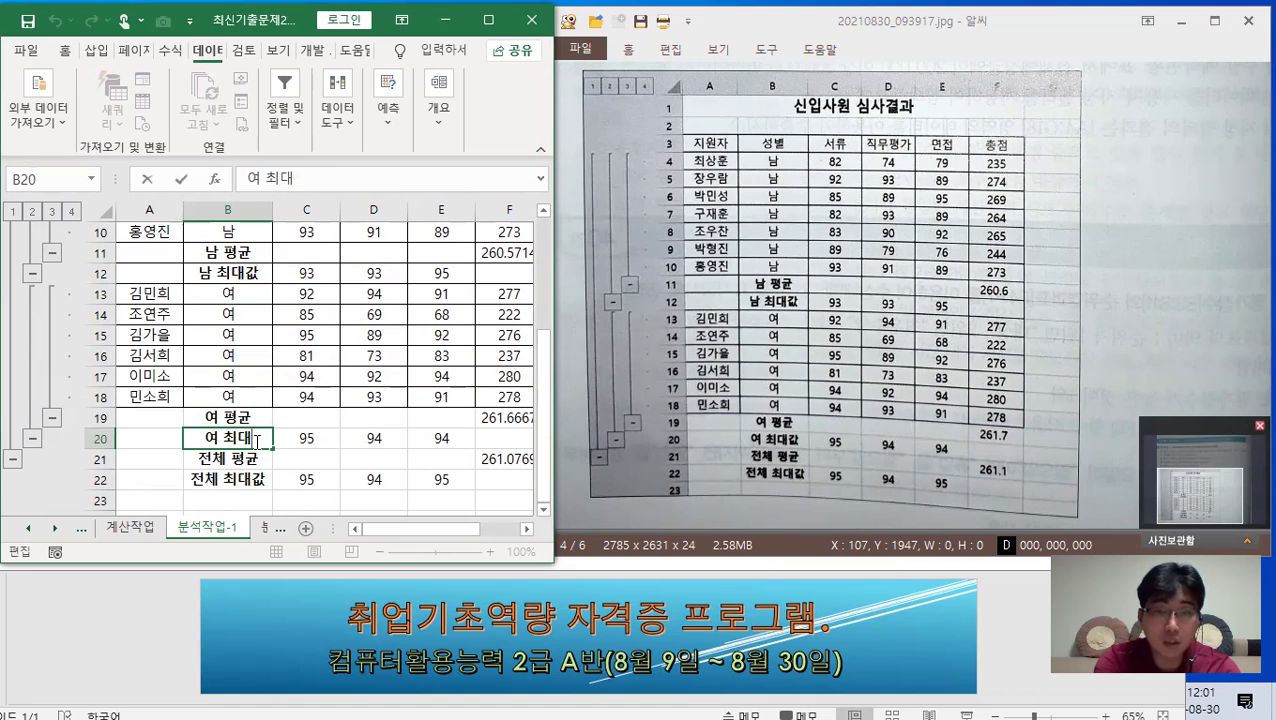
pyautogui.write('값')
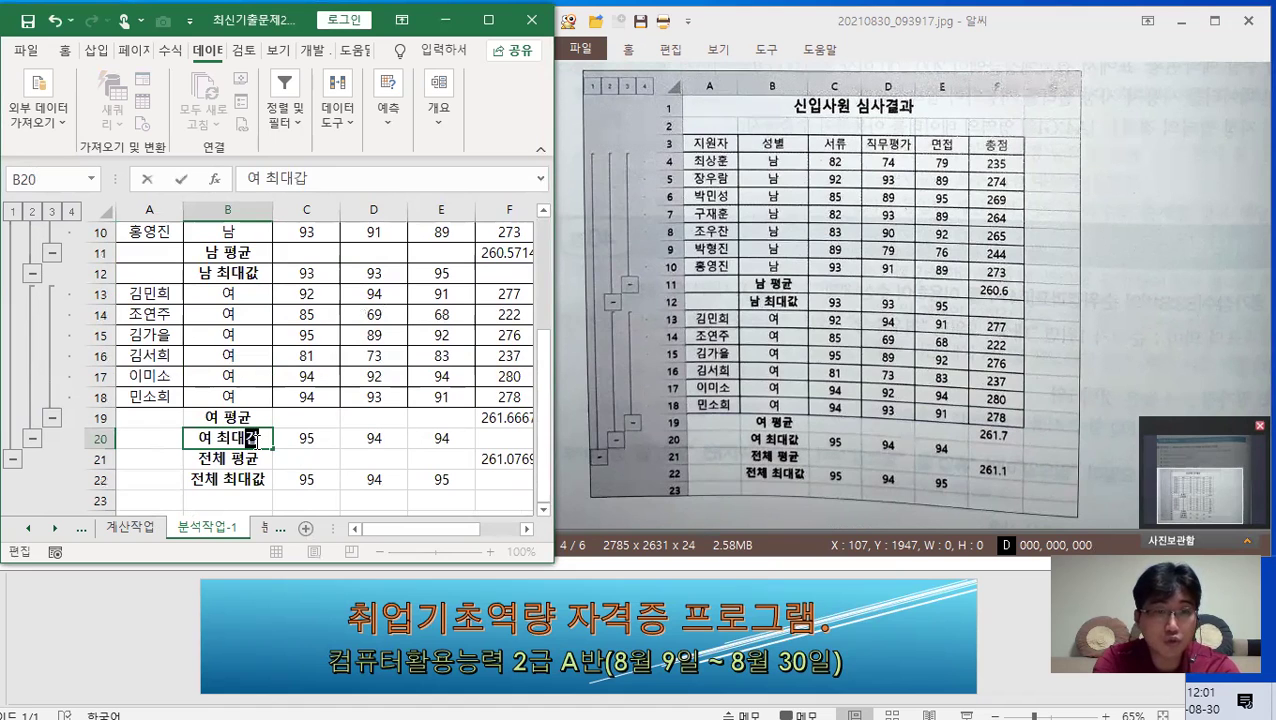
pyautogui.click(331, 440)
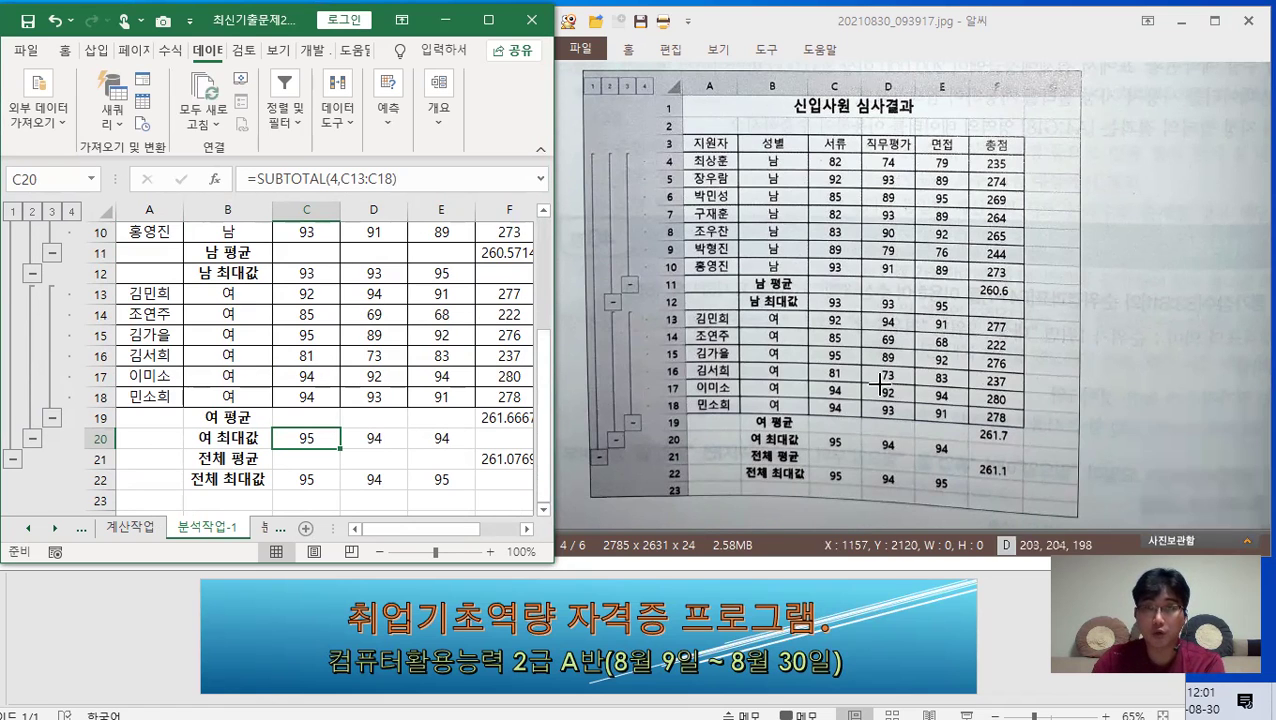
# Step: Show the whole 분석작업-1 instructions page in the image viewer and widen the workbook window to show all of column F
pyautogui.scroll(2, 912, 343)
pyautogui.scroll(-2, 910, 345)
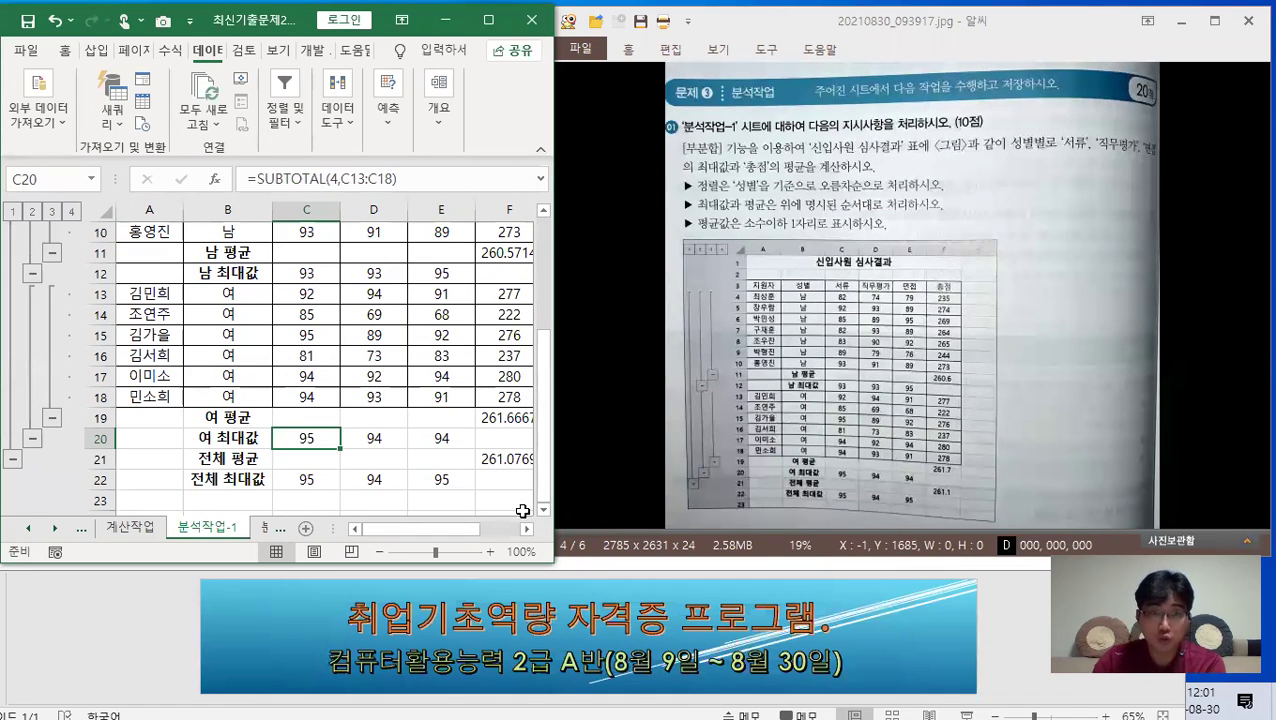
pyautogui.moveTo(555, 467); pyautogui.dragTo(658, 470)
pyautogui.click(565, 479)
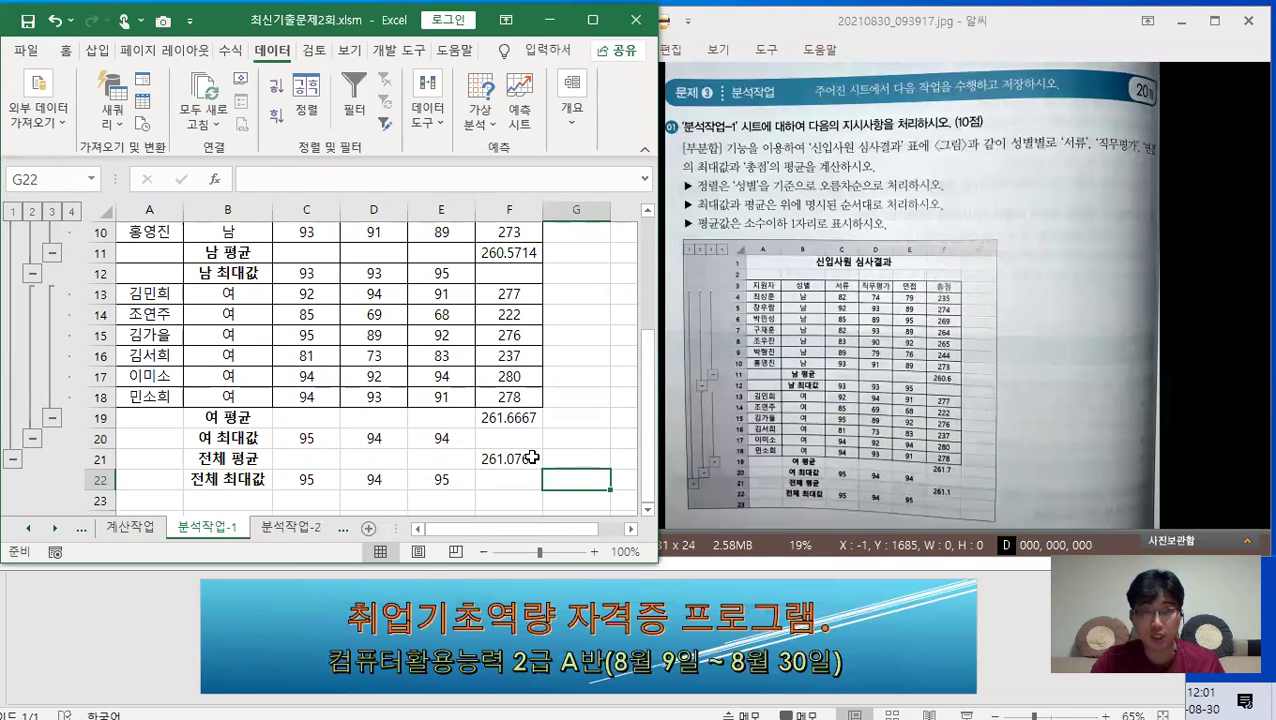
# Step: Show the overall, female and male averages in F21, F19 and F11 to one decimal place
pyautogui.click(531, 457)
pyautogui.keyDown('ctrl'); pyautogui.click(531, 418); pyautogui.keyUp('ctrl')
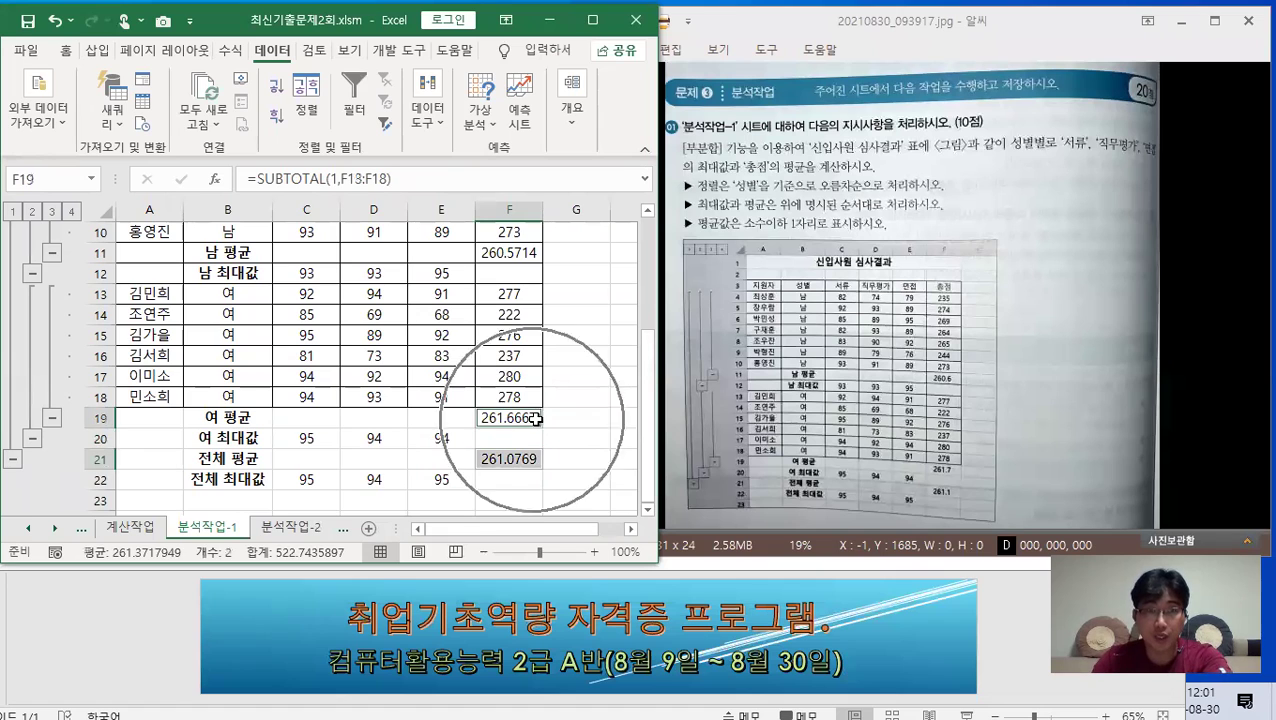
pyautogui.scroll(2, 545, 418)
pyautogui.keyDown('ctrl'); pyautogui.click(525, 381); pyautogui.keyUp('ctrl')
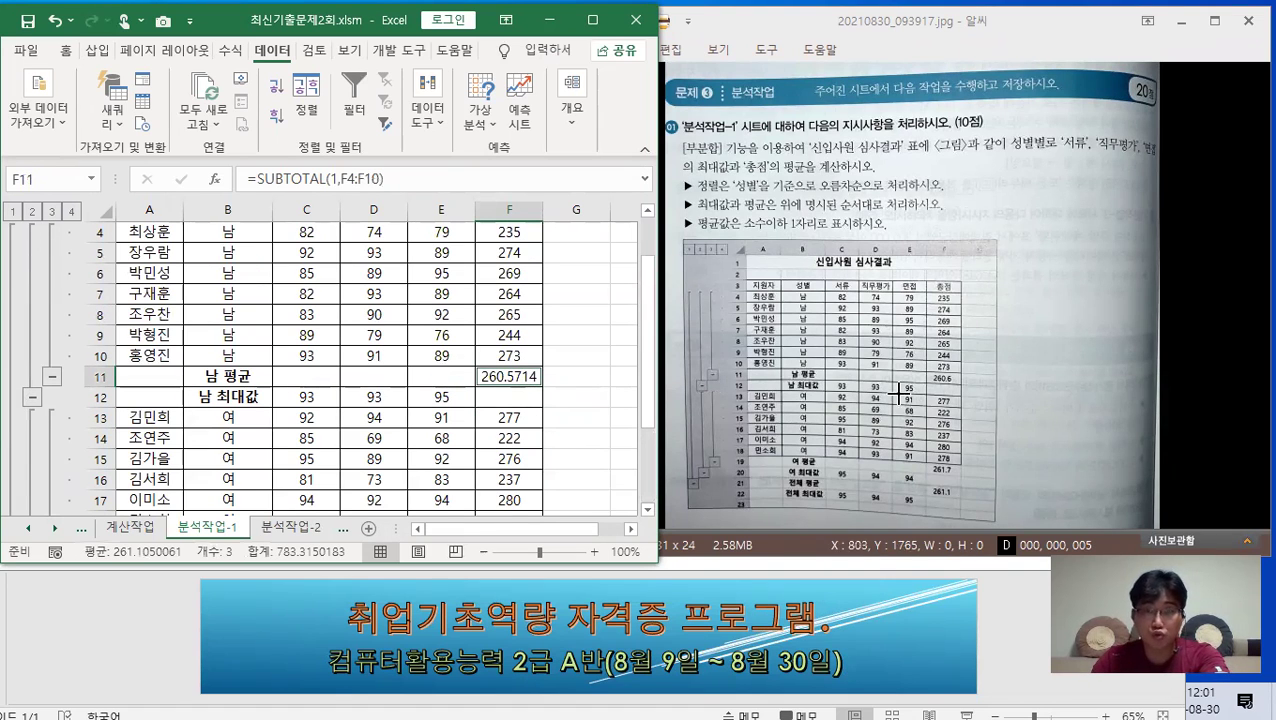
pyautogui.click(65, 52)
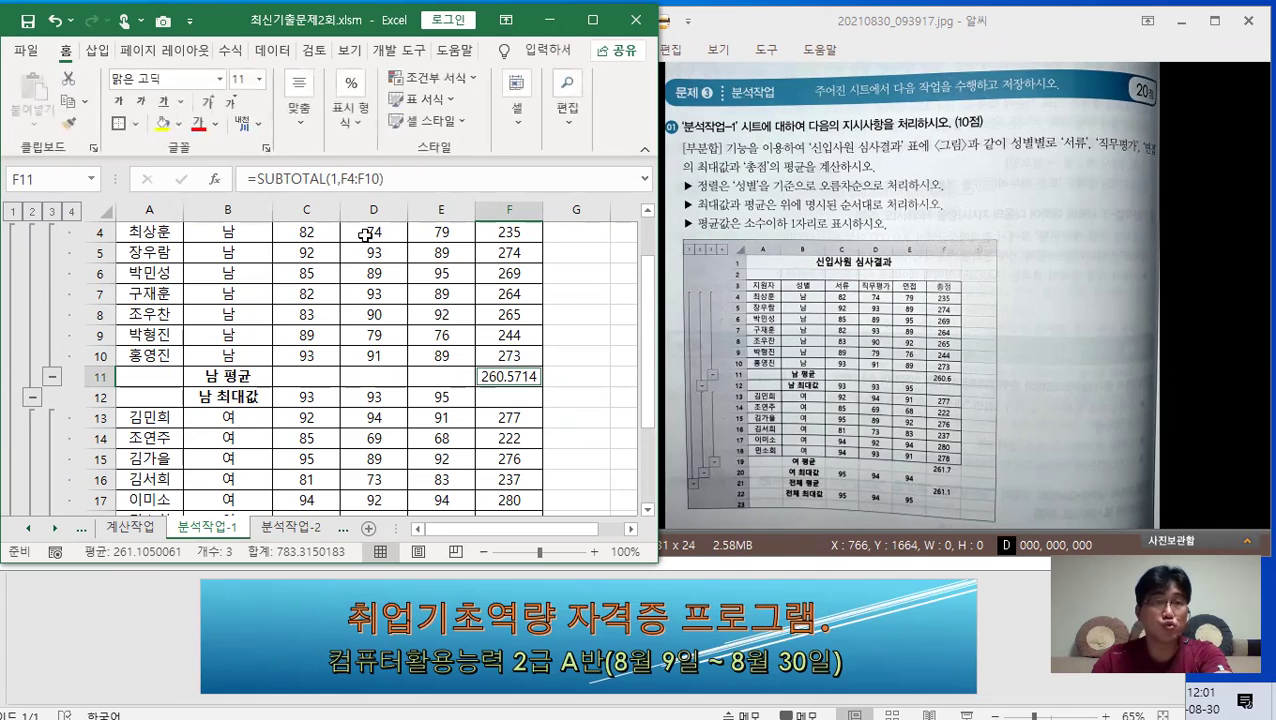
pyautogui.click(359, 131)
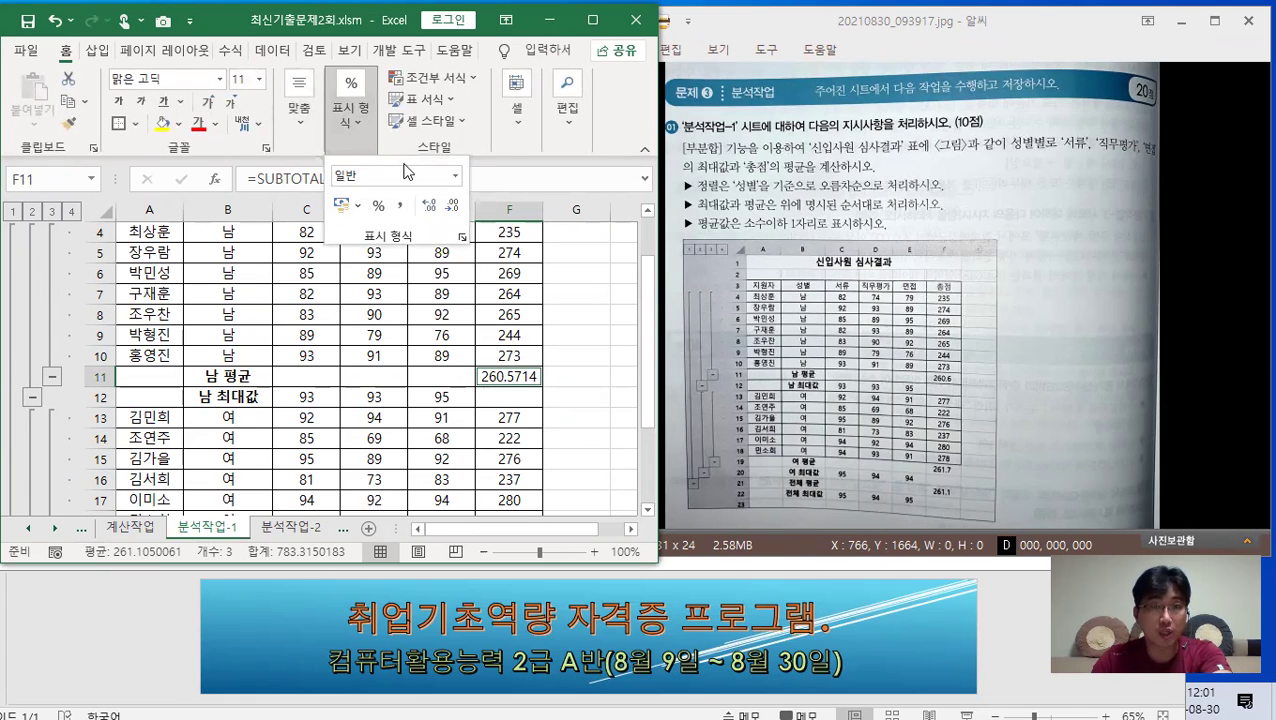
pyautogui.click(453, 208)
pyautogui.click(453, 208)
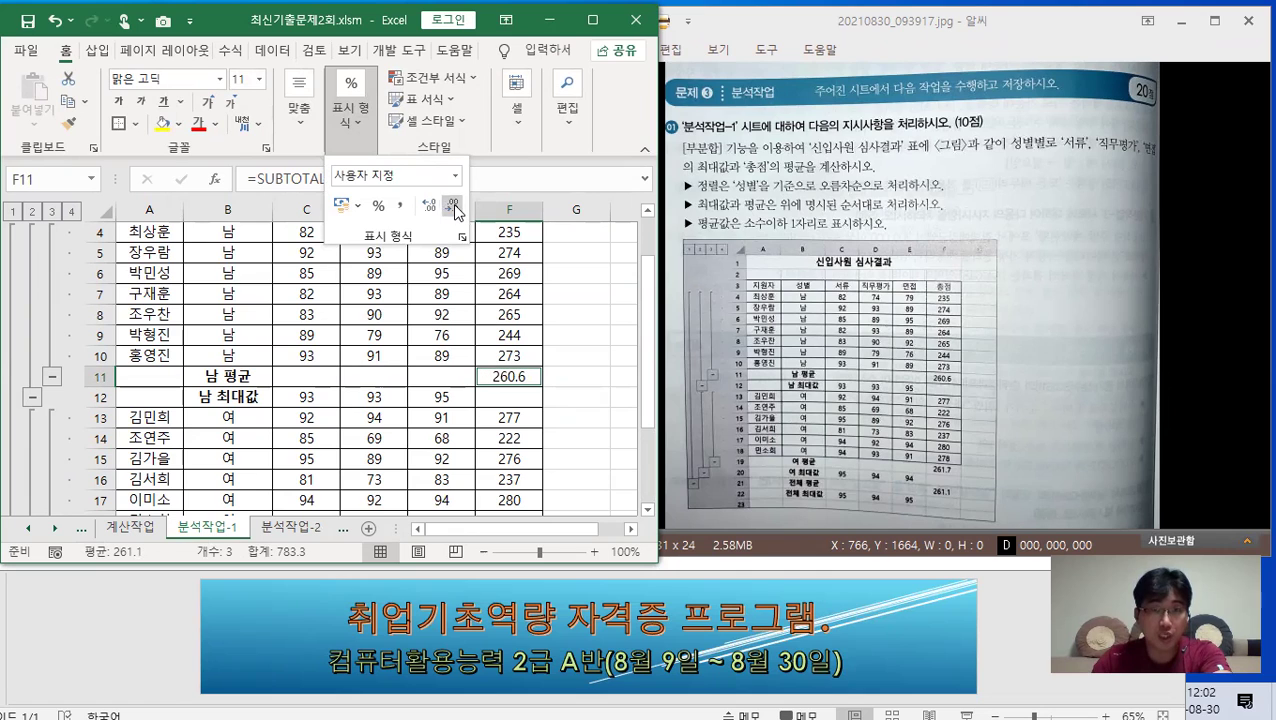
pyautogui.click(511, 315)
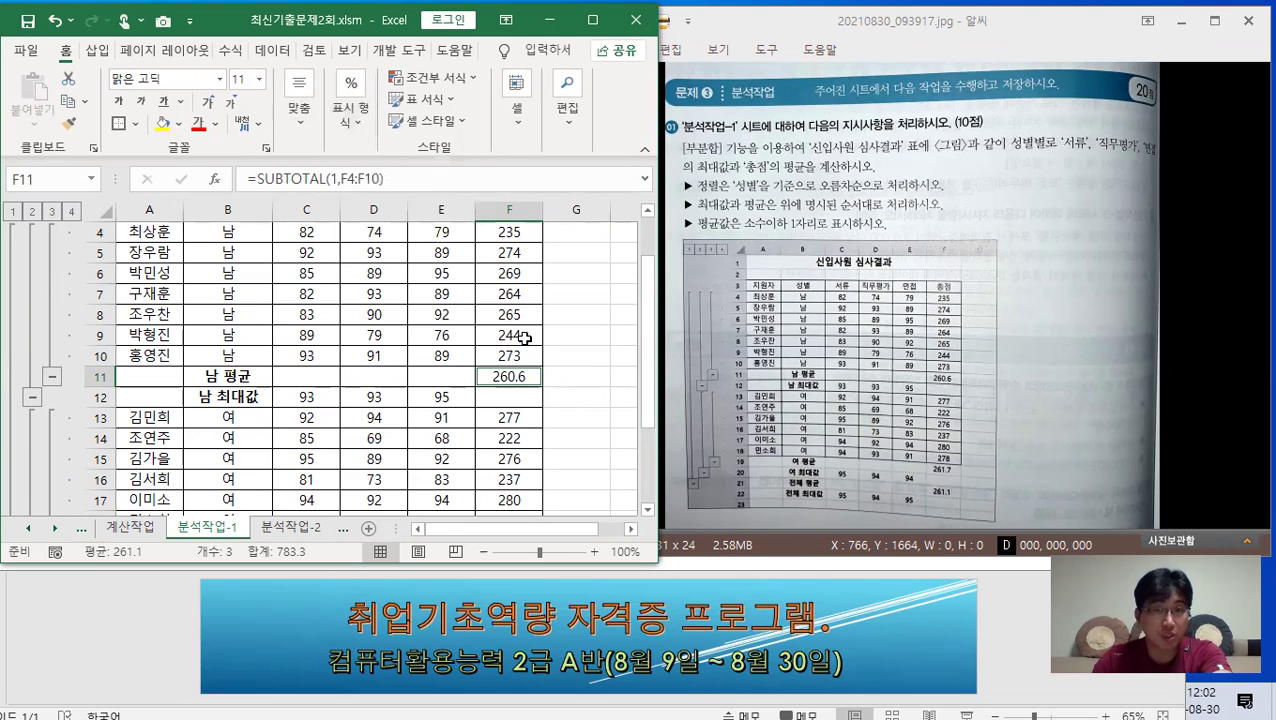
pyautogui.click(516, 338)
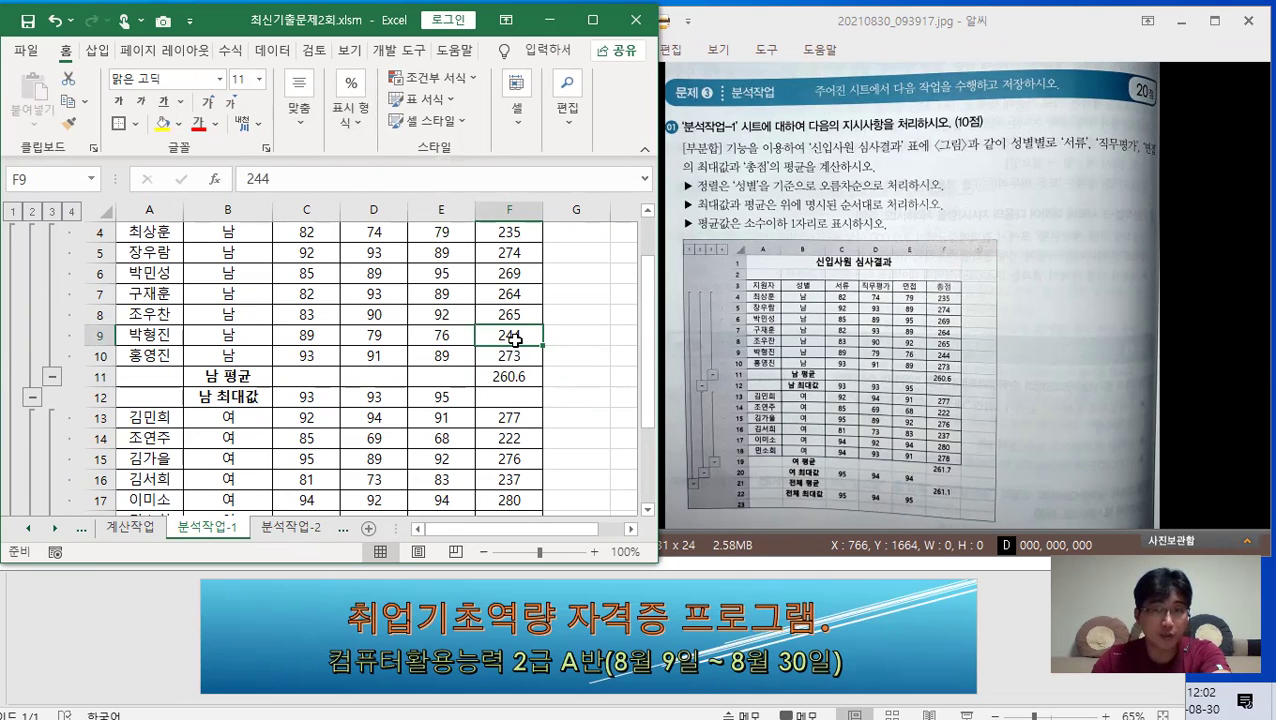
# Step: Check the finished subtotal rows and the average values in column F against the exam image
pyautogui.scroll(-1, 550, 346)
pyautogui.scroll(-1, 550, 346)
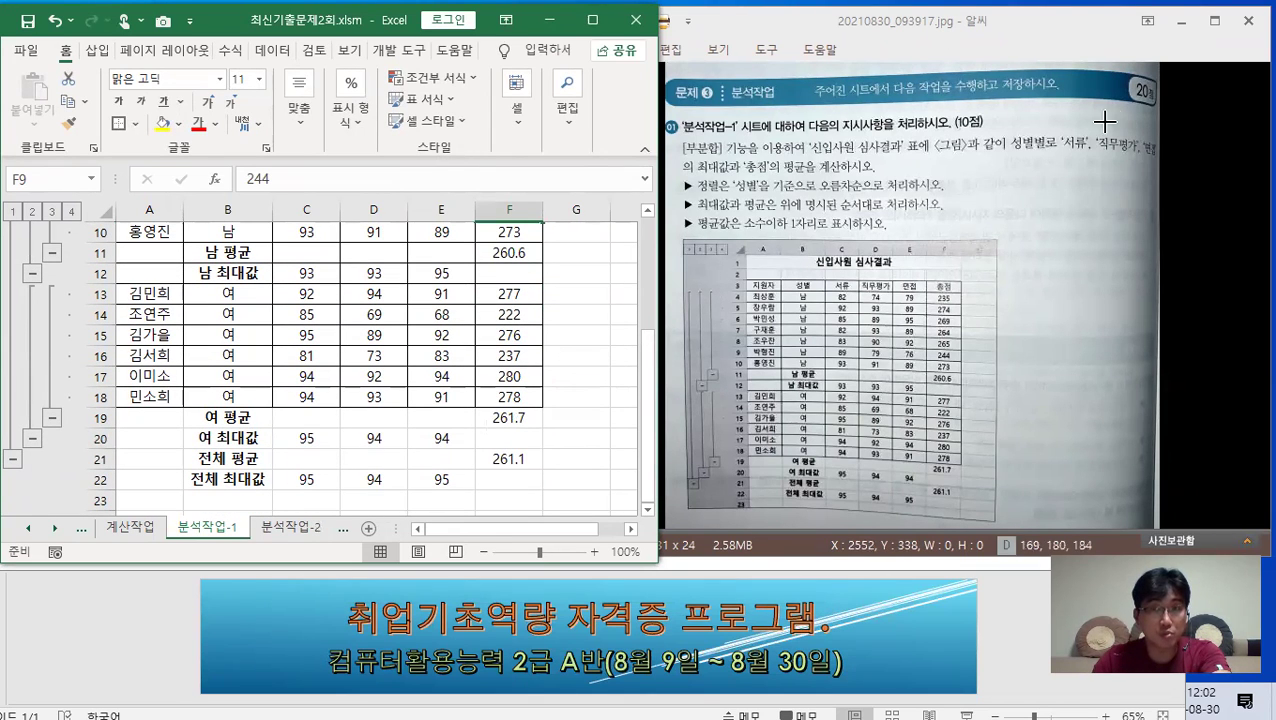
pyautogui.press('ctrl')
pyautogui.press('ctrl')
pyautogui.press('ctrl')
pyautogui.press('ctrl')
pyautogui.press('ctrl')
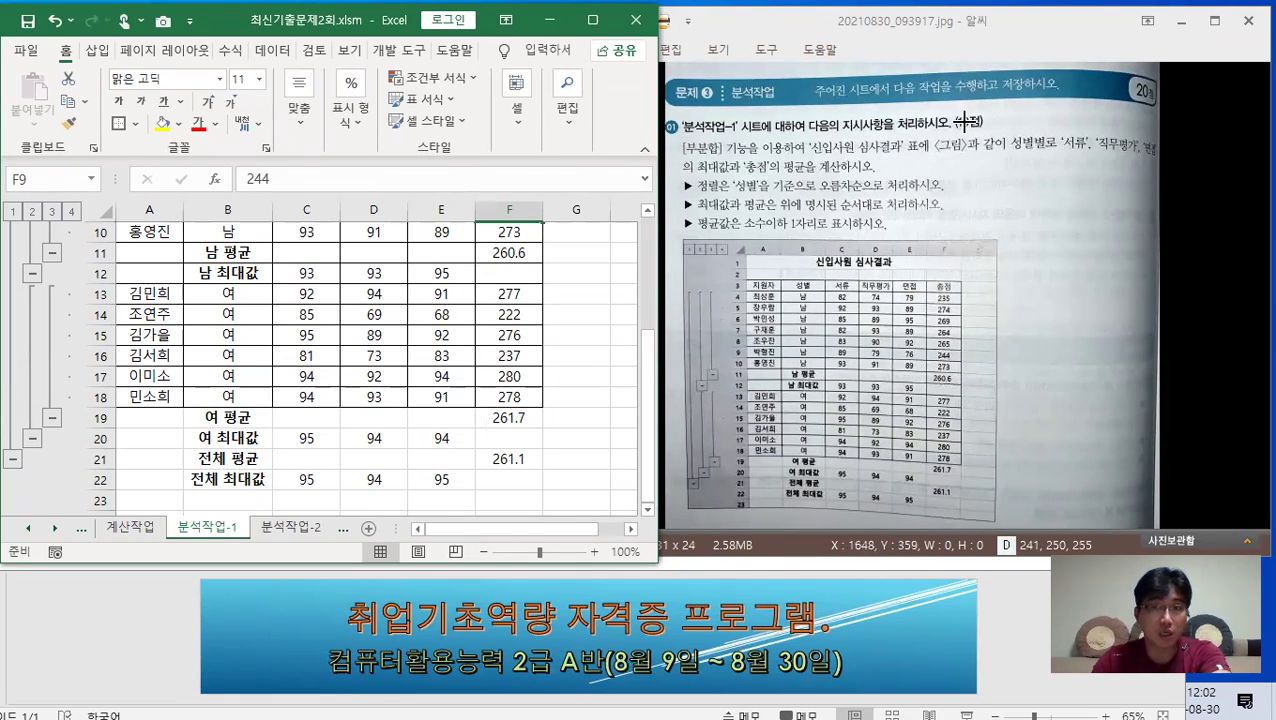
pyautogui.click(430, 394)
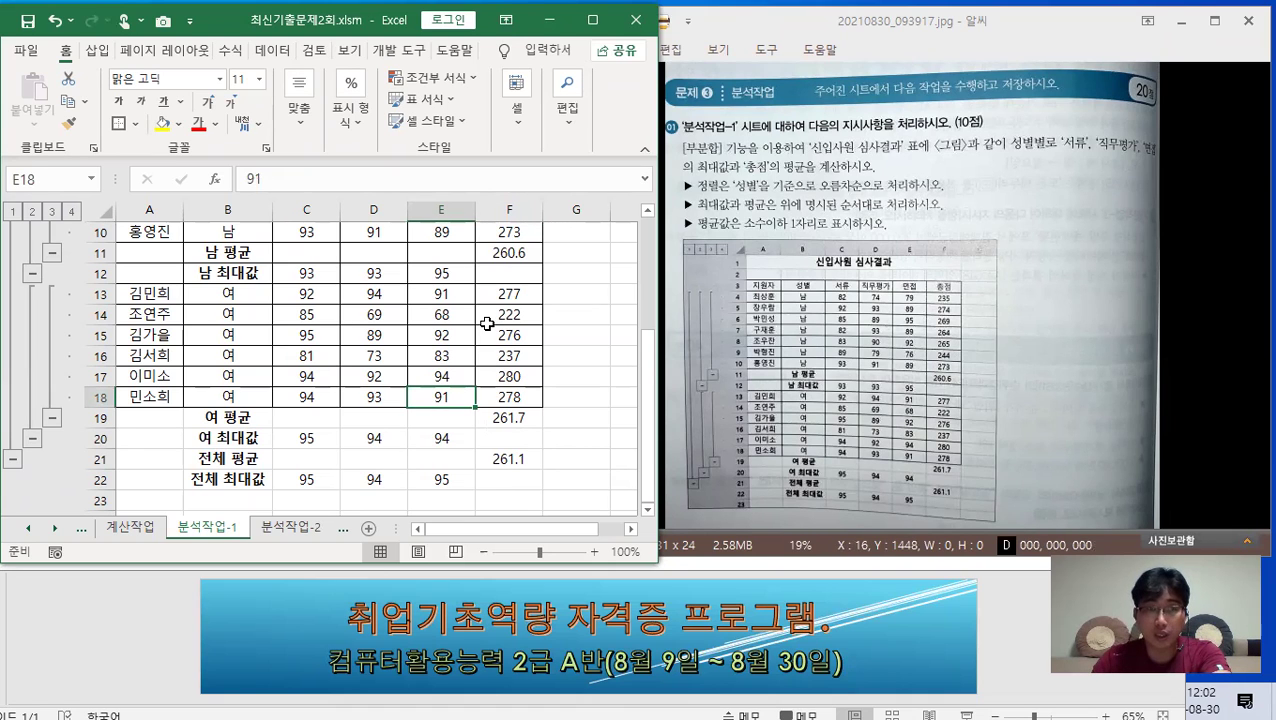
pyautogui.click(515, 458)
pyautogui.click(526, 424)
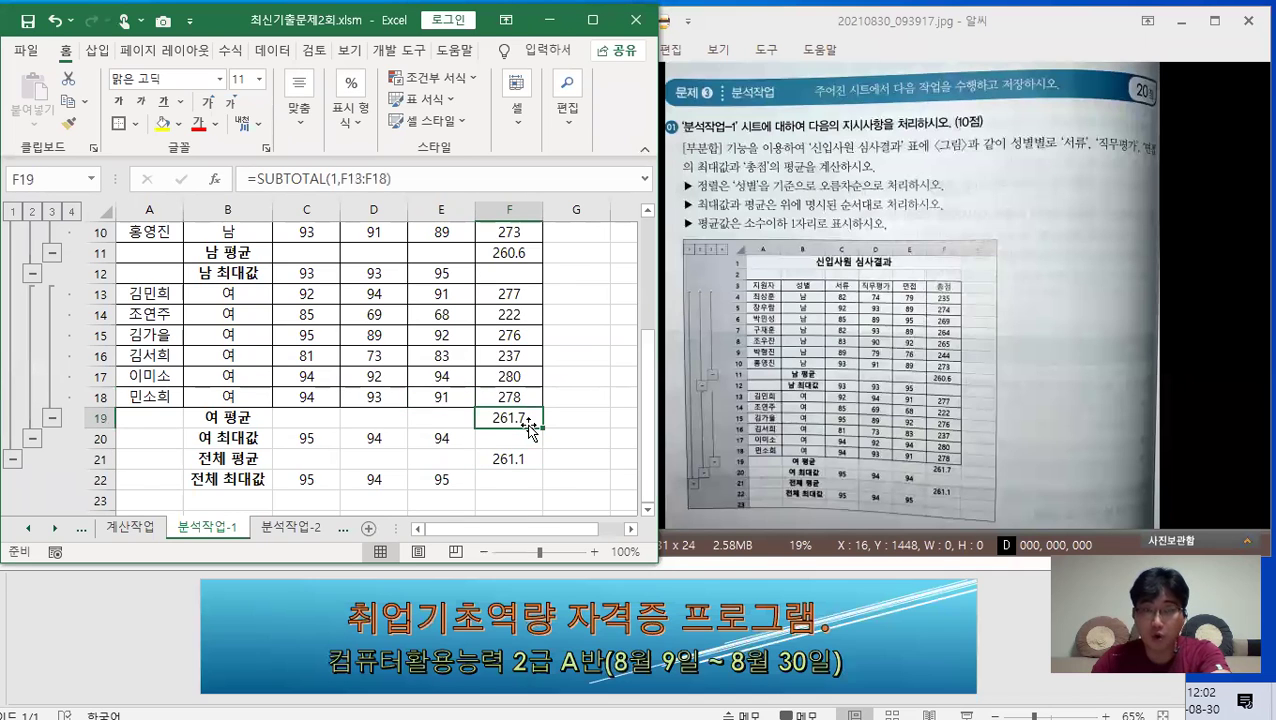
pyautogui.scroll(-1, 524, 421)
pyautogui.scroll(3, 524, 380)
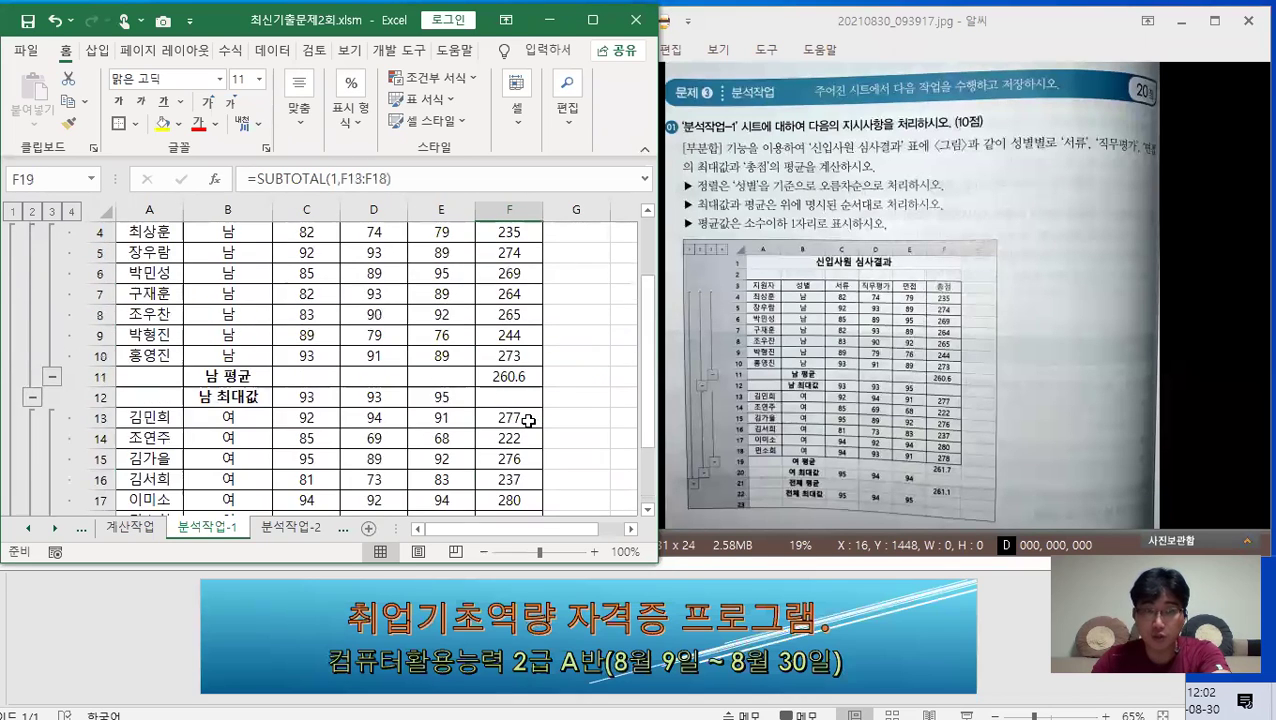
# Step: Bring up the 분석작업-2 instructions in the image viewer and switch the workbook to the 분석작업-2 sheet
pyautogui.click(880, 375)
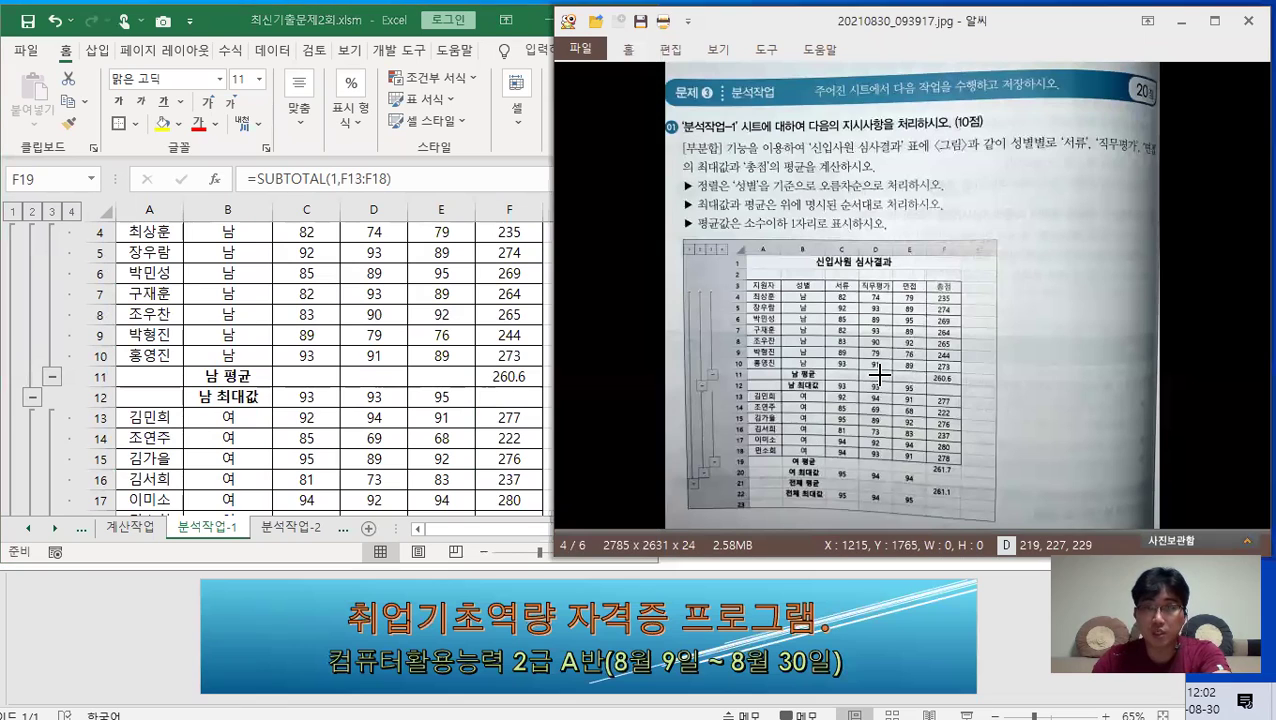
pyautogui.scroll(-1, 880, 375)
pyautogui.click(352, 530)
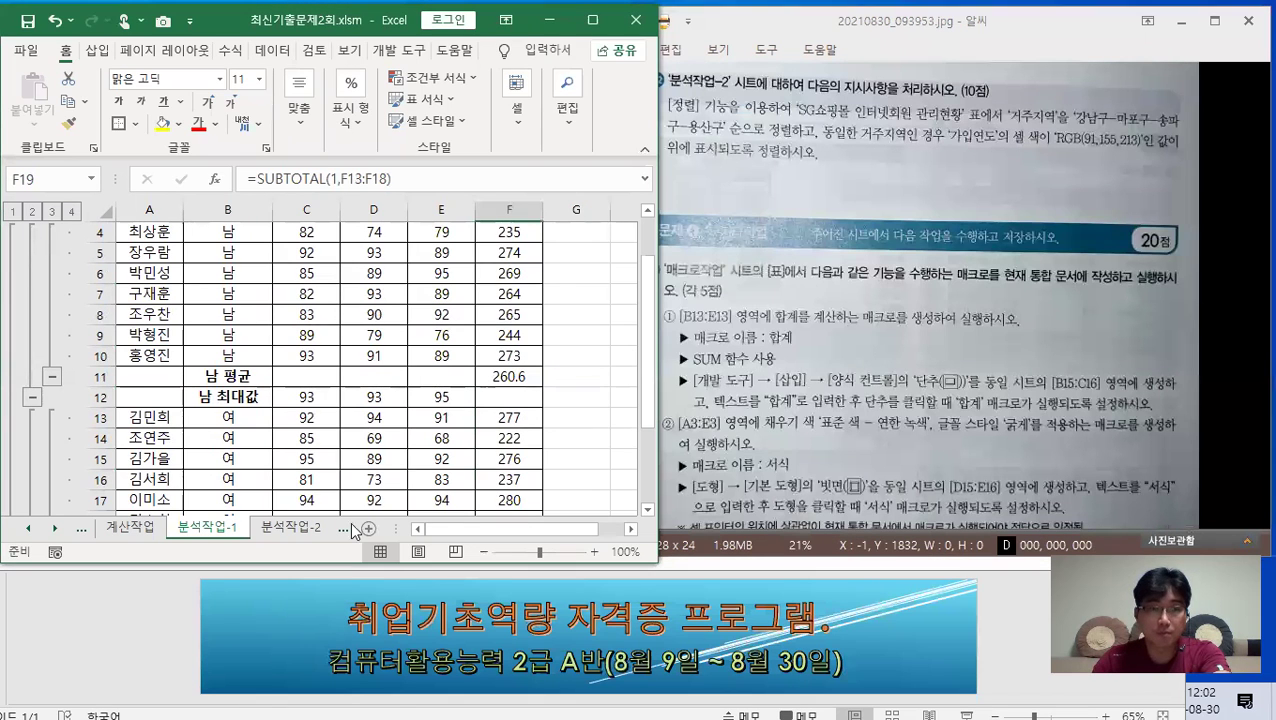
pyautogui.click(308, 532)
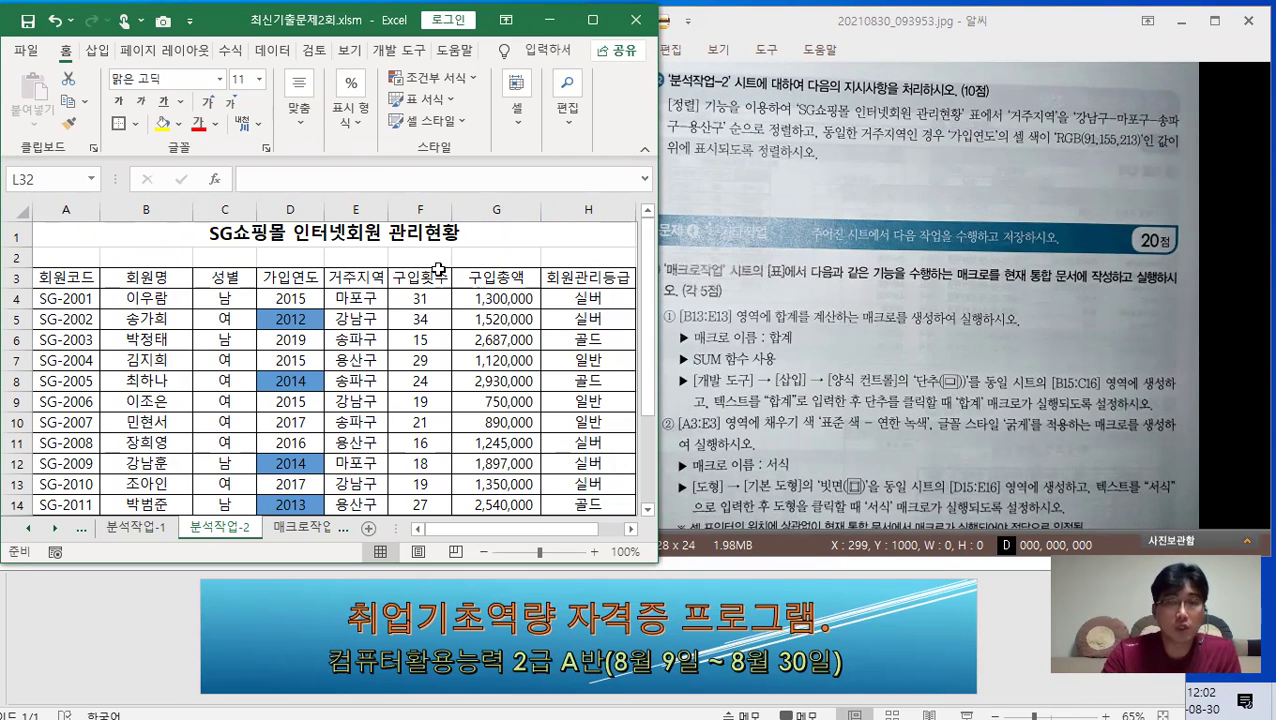
# Step: Start a custom sort on the whole member table, including its header row, with 거주지역 as the first sort key
pyautogui.moveTo(72, 279); pyautogui.dragTo(591, 479)
pyautogui.scroll(2, 410, 370)
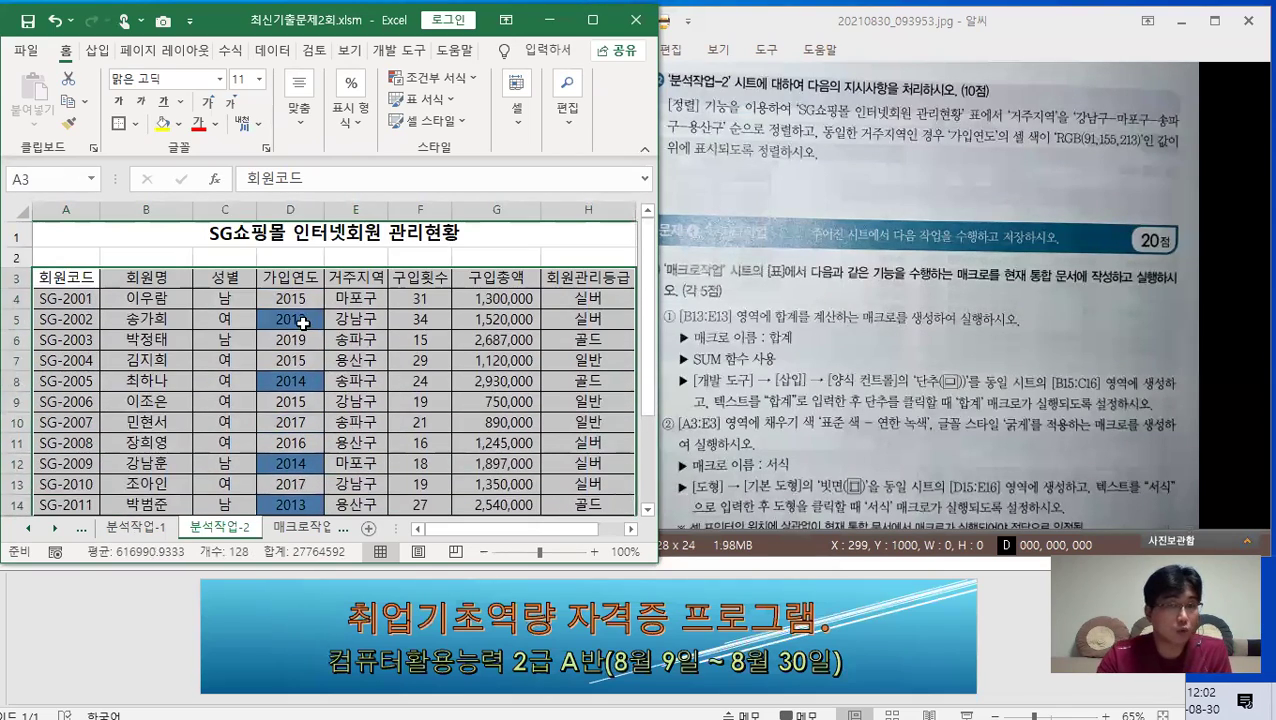
pyautogui.click(627, 531)
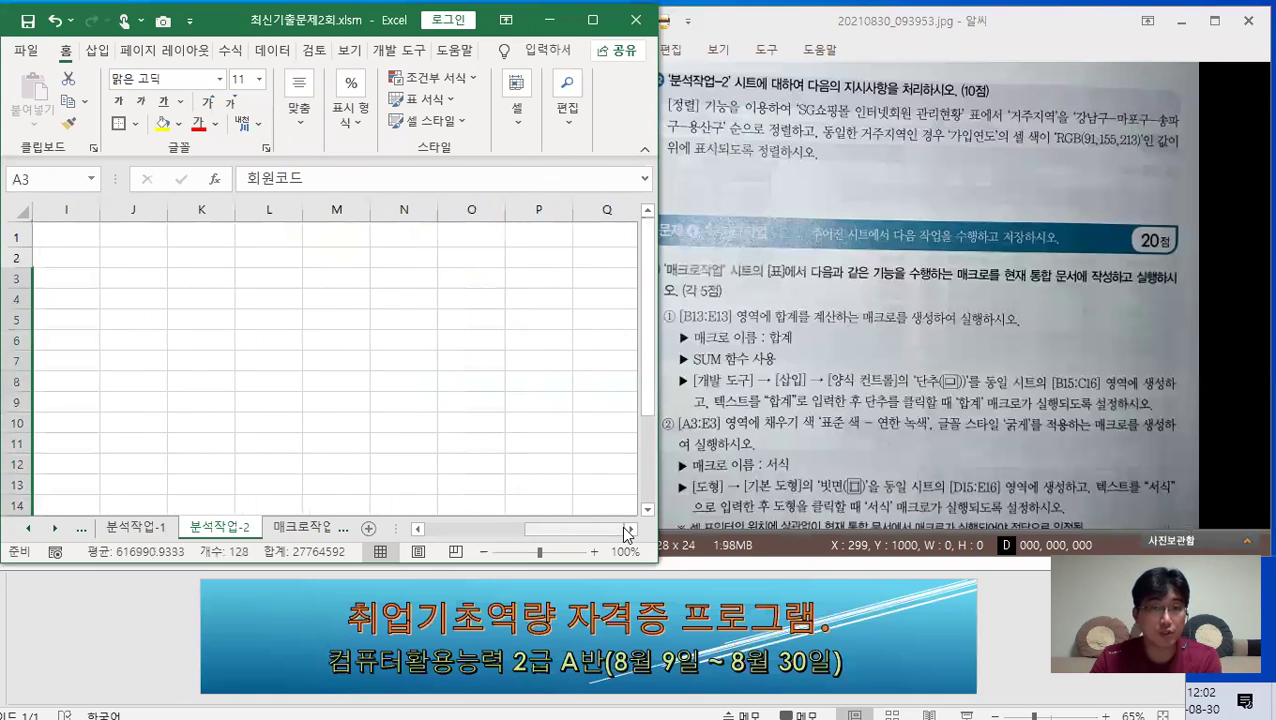
pyautogui.click(418, 529)
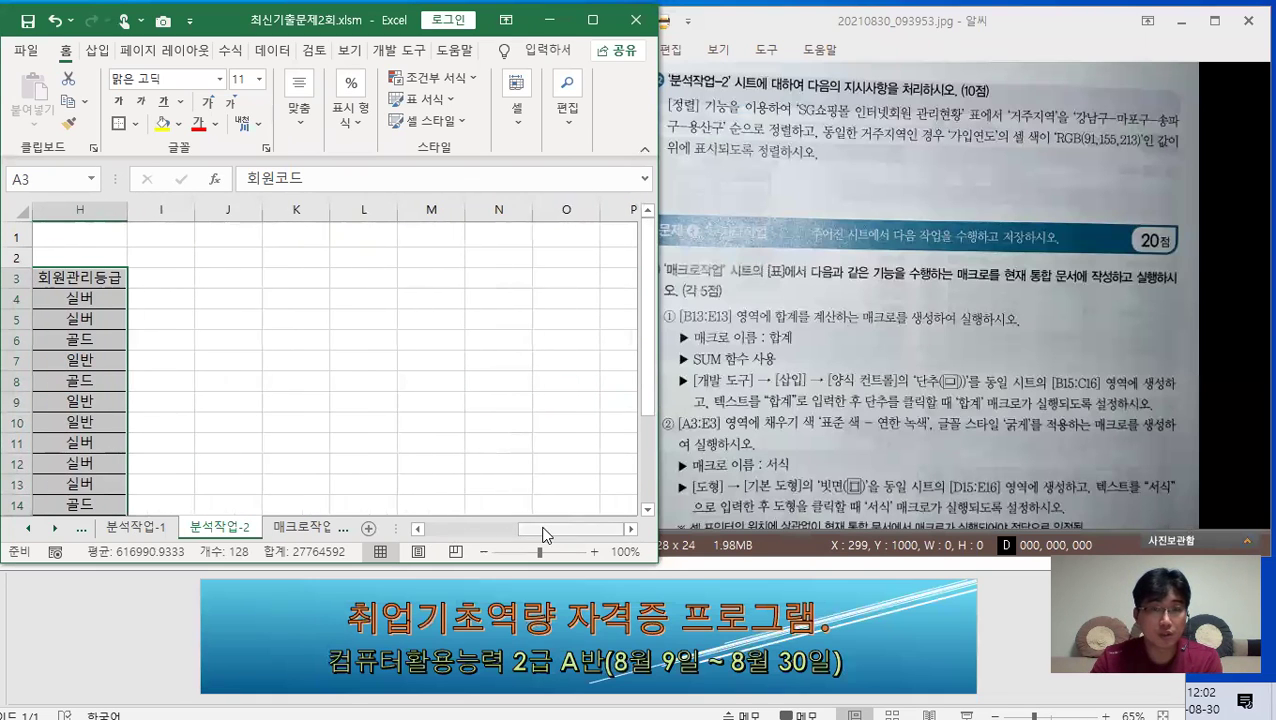
pyautogui.moveTo(541, 530); pyautogui.dragTo(403, 556)
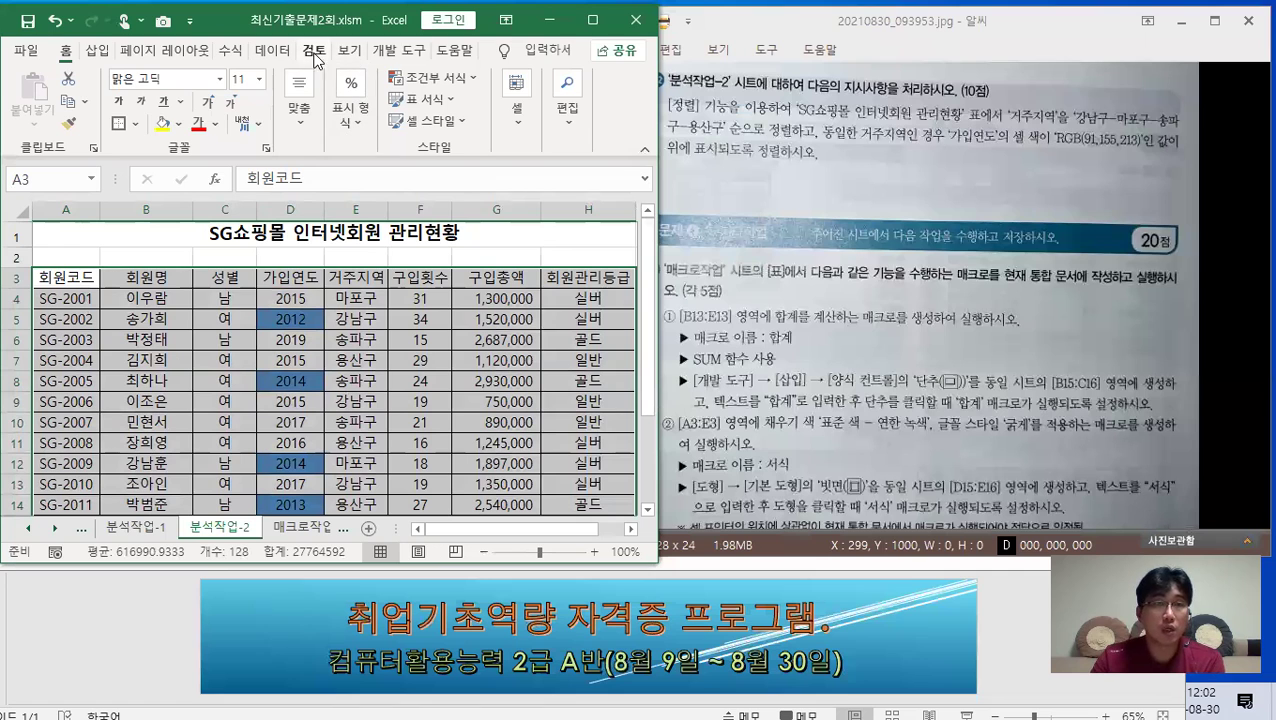
pyautogui.click(274, 51)
pyautogui.click(306, 97)
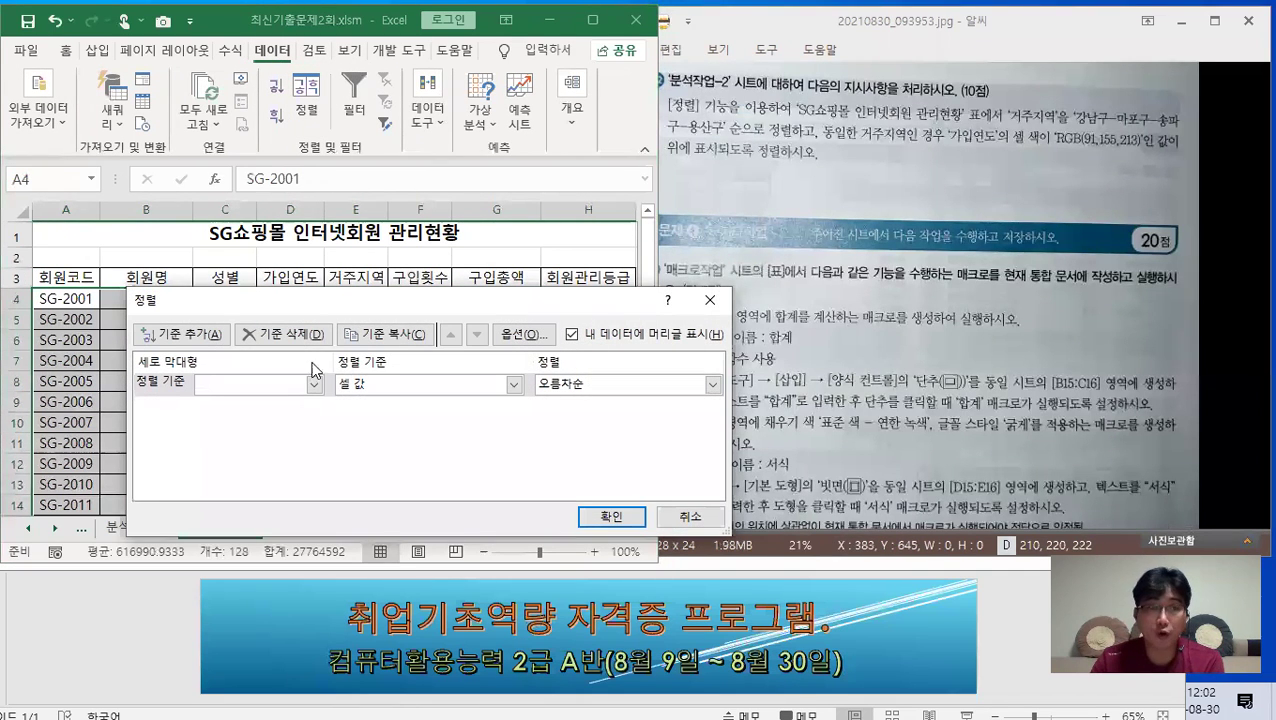
pyautogui.click(314, 385)
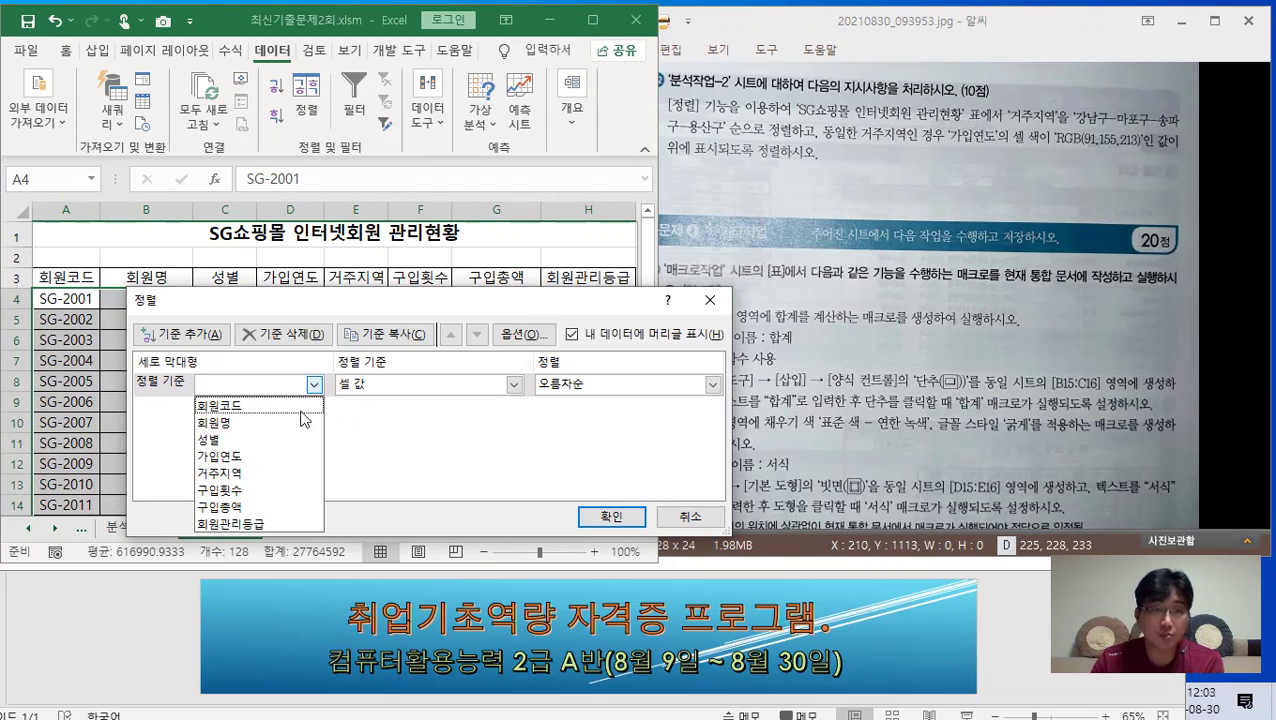
pyautogui.click(245, 473)
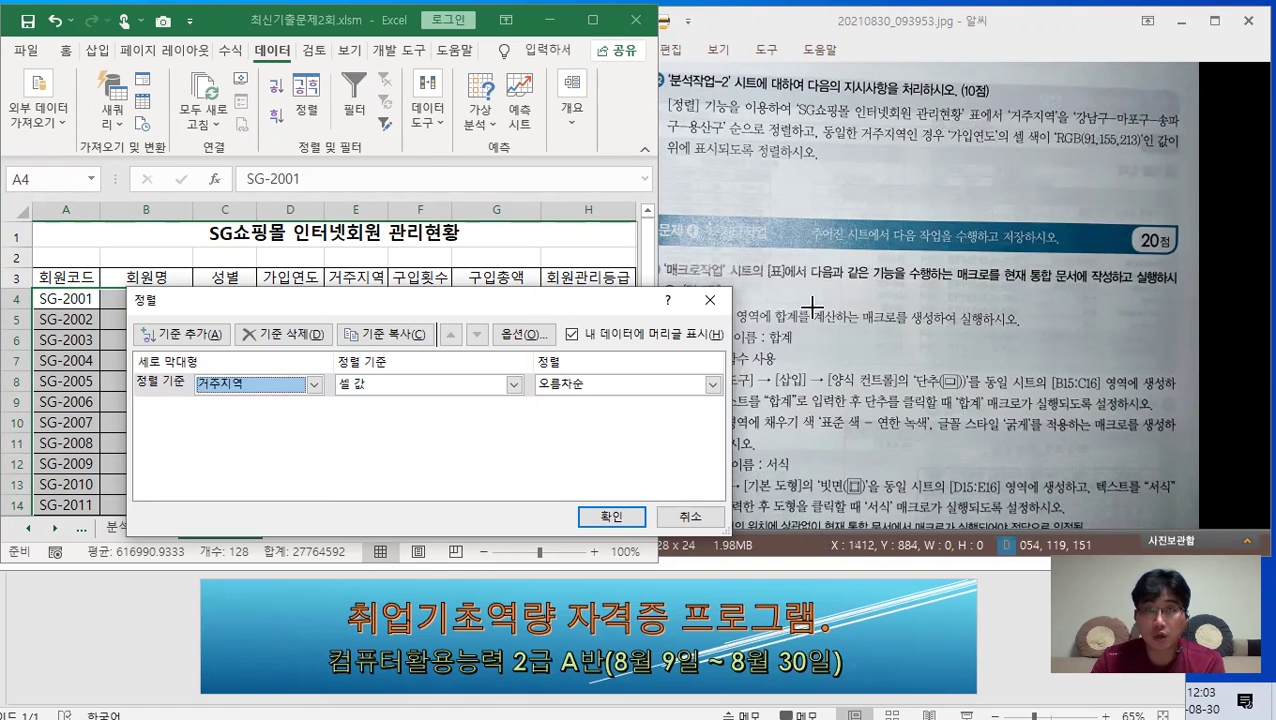
# Step: Order the 거주지역 key by a new custom list: 강남구, 마포구, 송파구, 용산구
pyautogui.click(712, 385)
pyautogui.click(600, 440)
pyautogui.moveTo(367, 368); pyautogui.dragTo(367, 295)
pyautogui.click(463, 326)
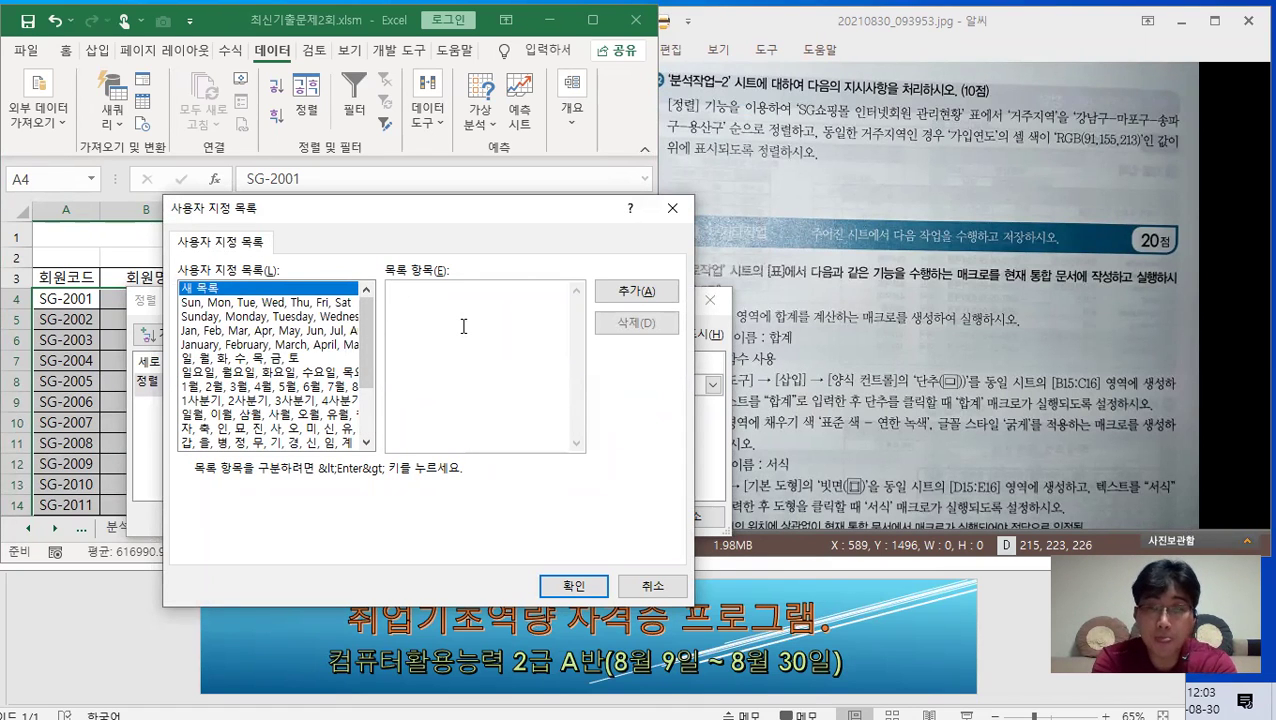
pyautogui.write('강남구 ')
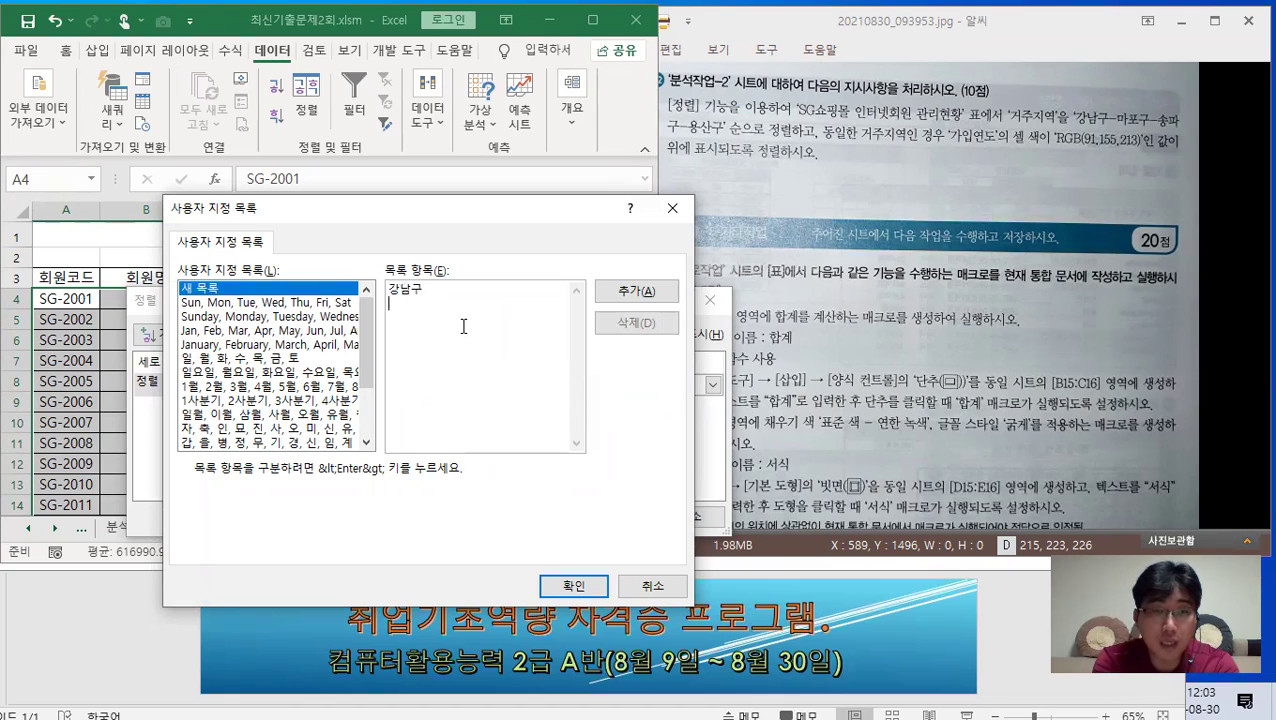
pyautogui.write('마포구 ')
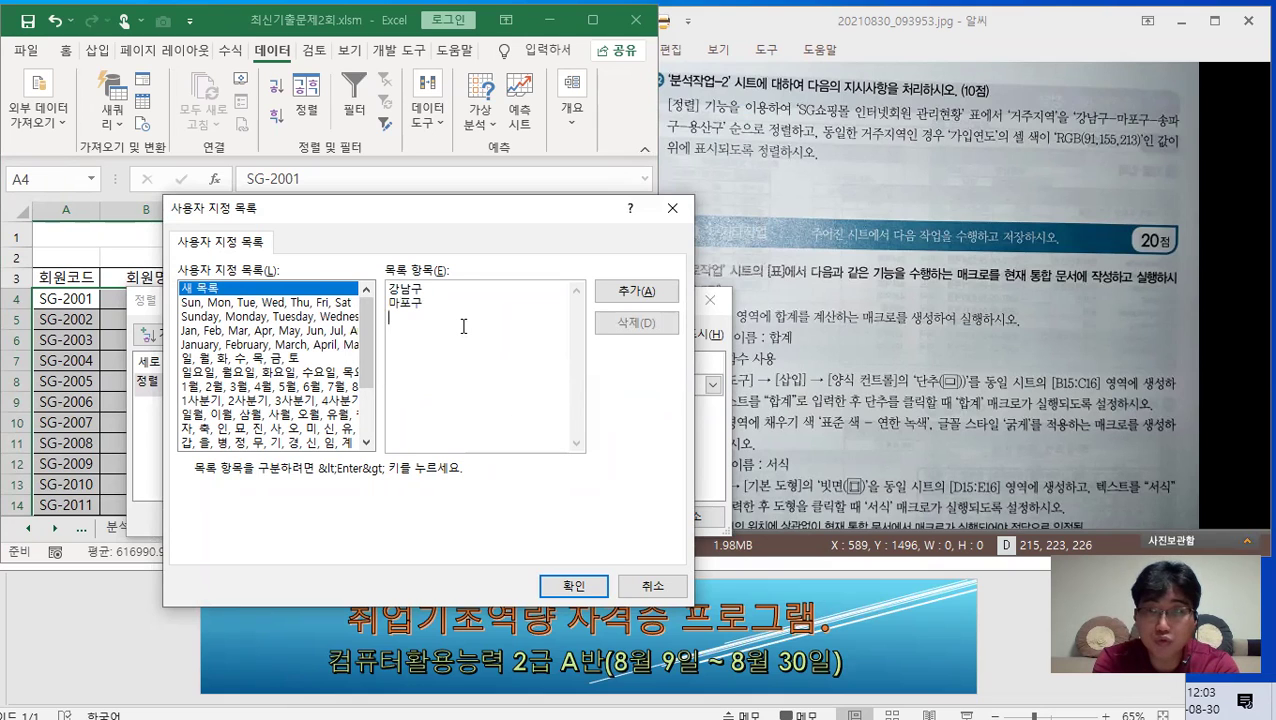
pyautogui.write('송파구')
pyautogui.press('Return')
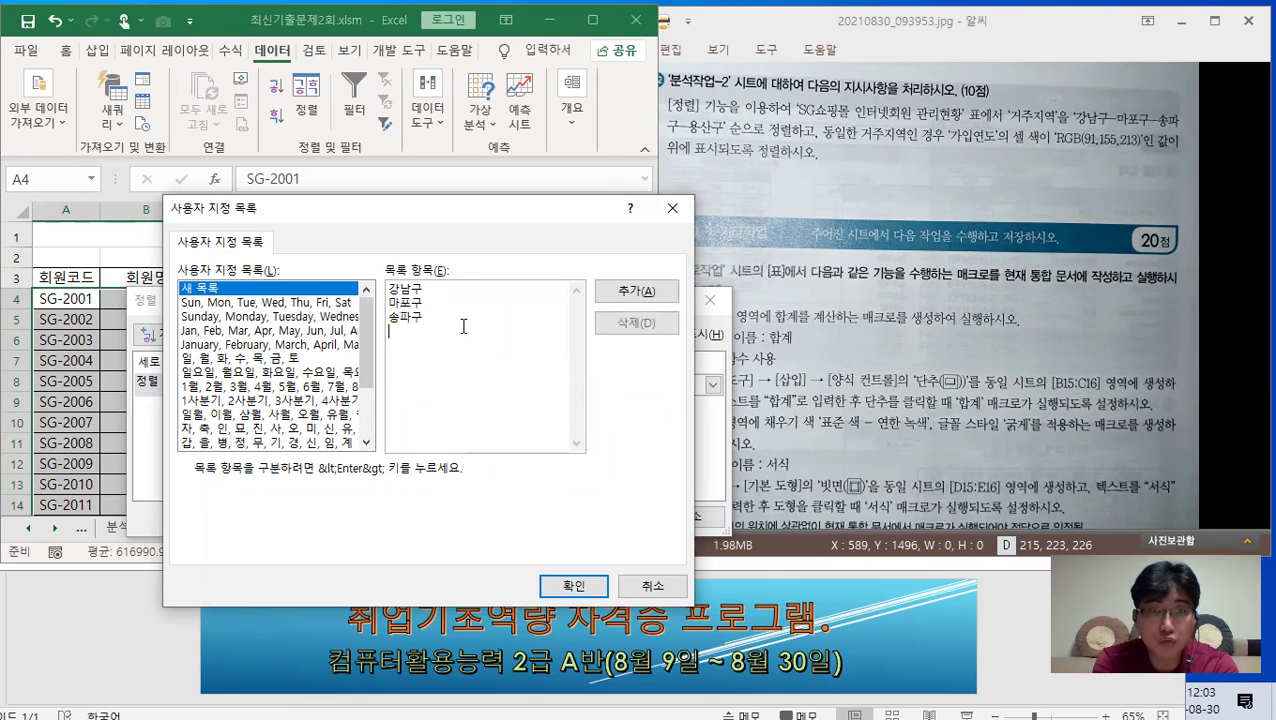
pyautogui.write('용산구')
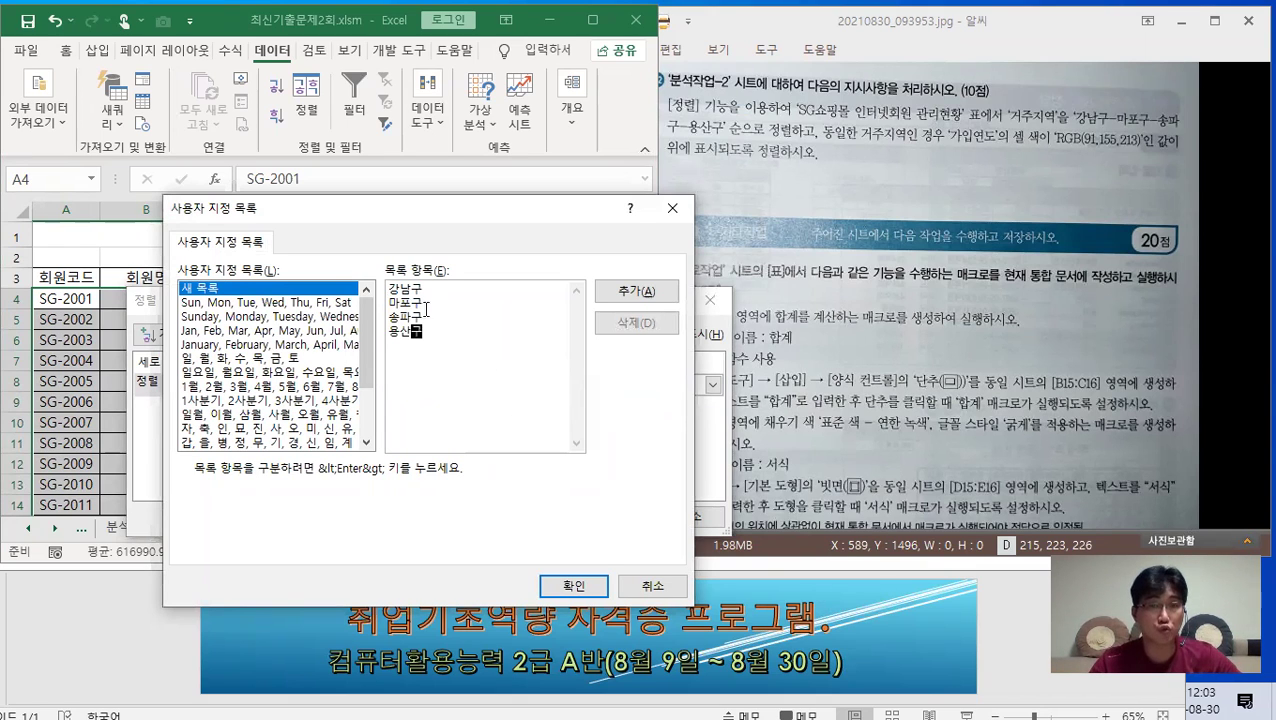
pyautogui.click(648, 294)
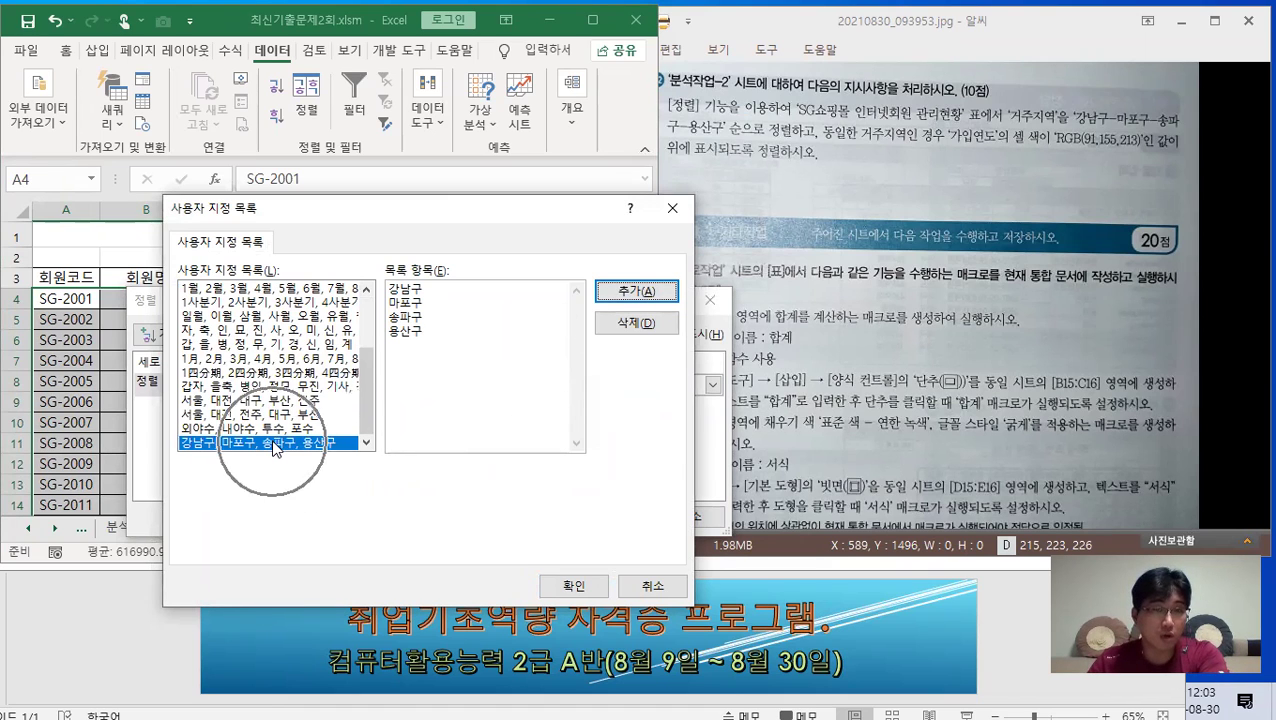
pyautogui.click(573, 585)
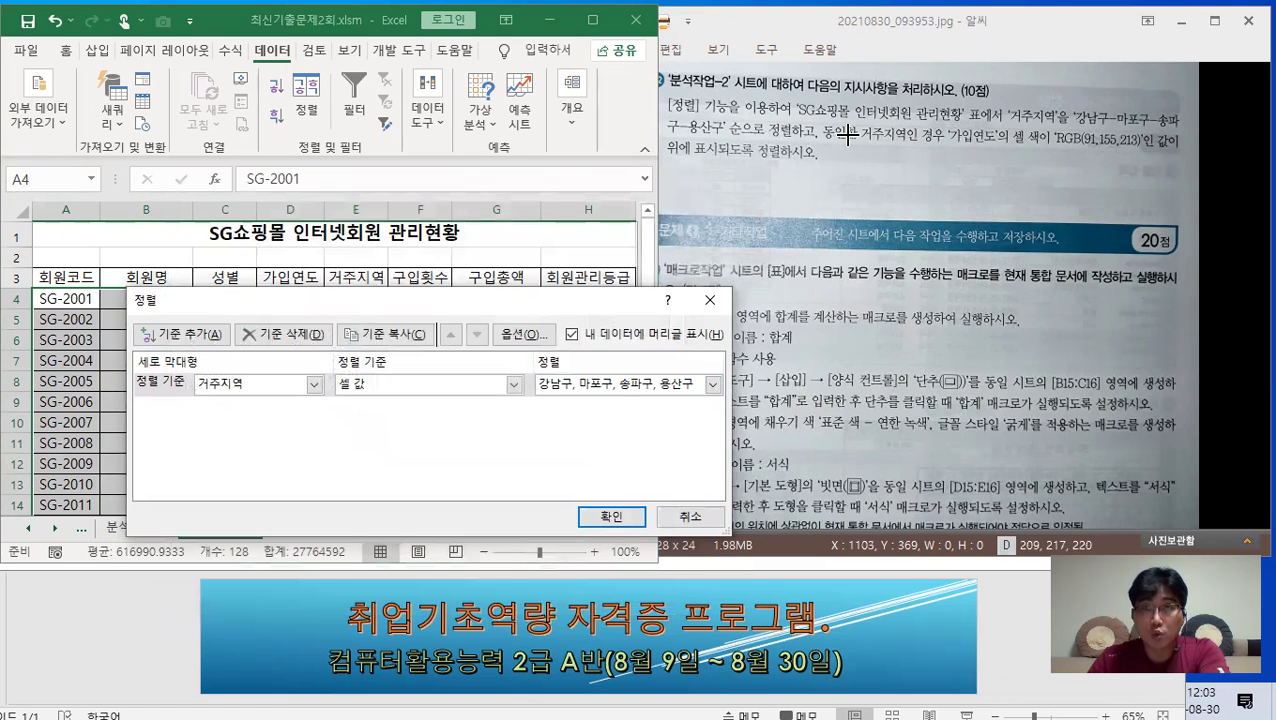
# Step: Add a second sort level on 거주지역 based on cell colour (셀 색)
pyautogui.click(199, 342)
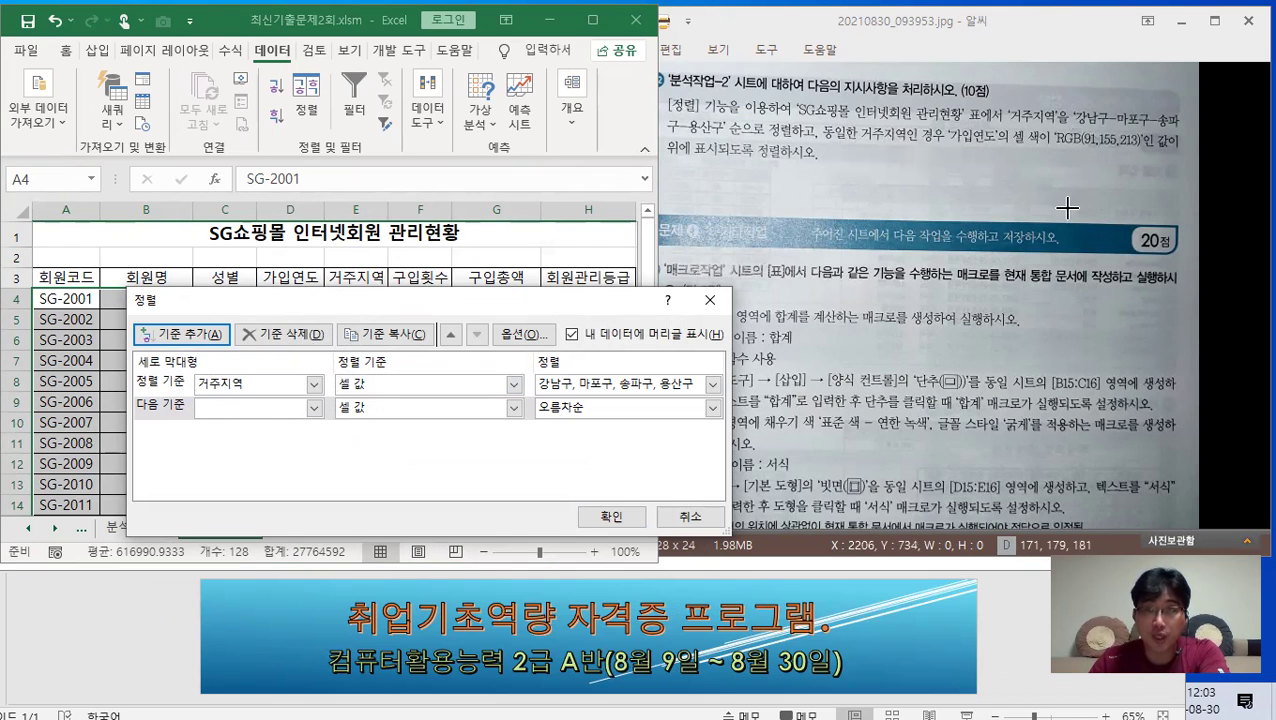
pyautogui.click(313, 408)
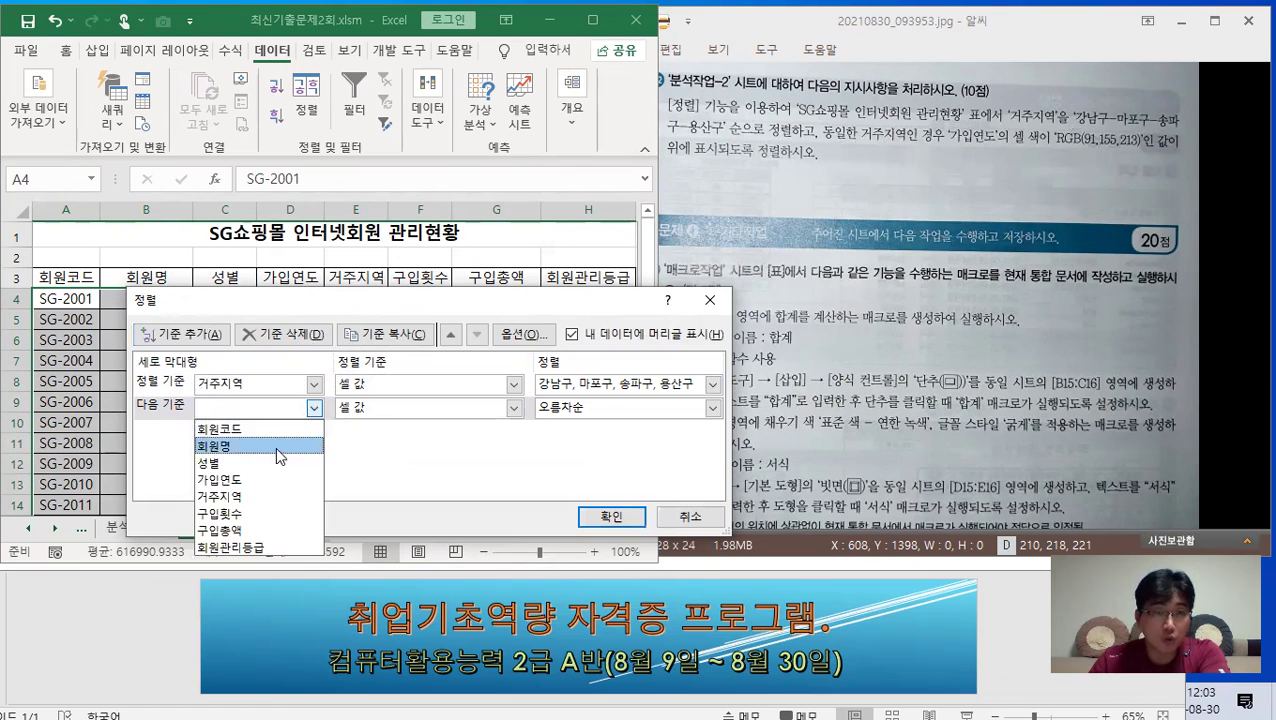
pyautogui.click(256, 496)
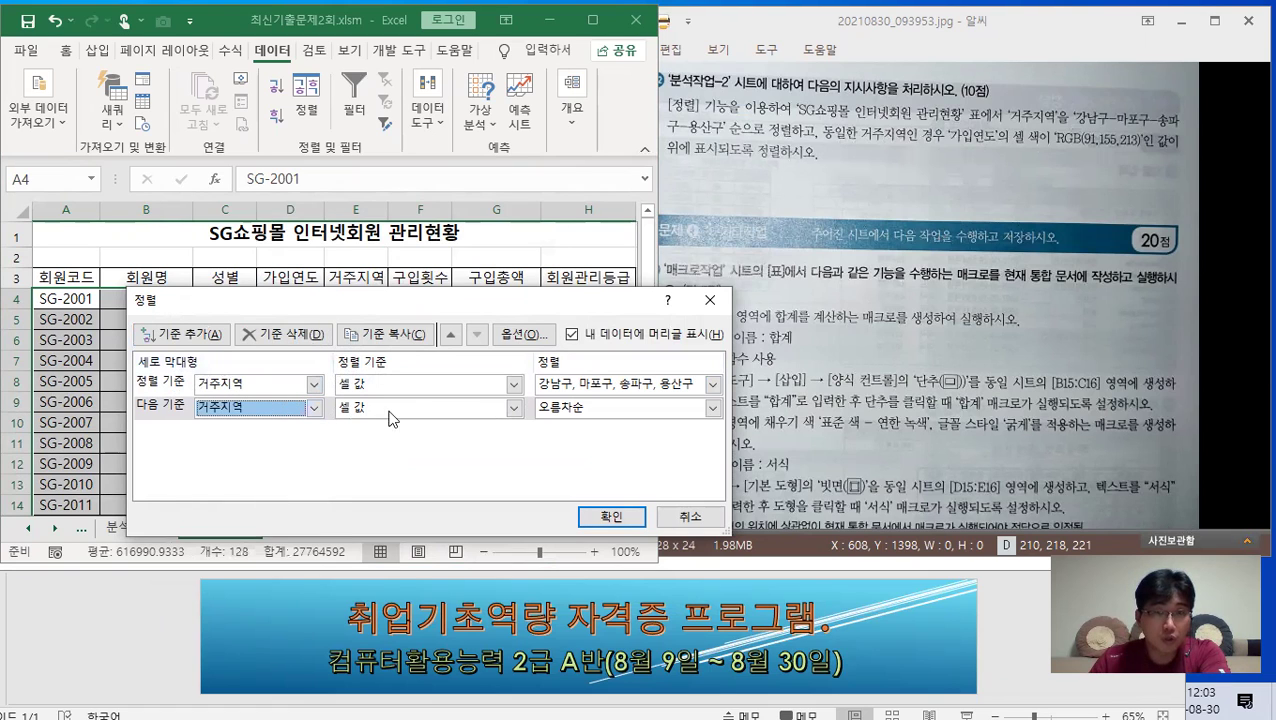
pyautogui.click(514, 409)
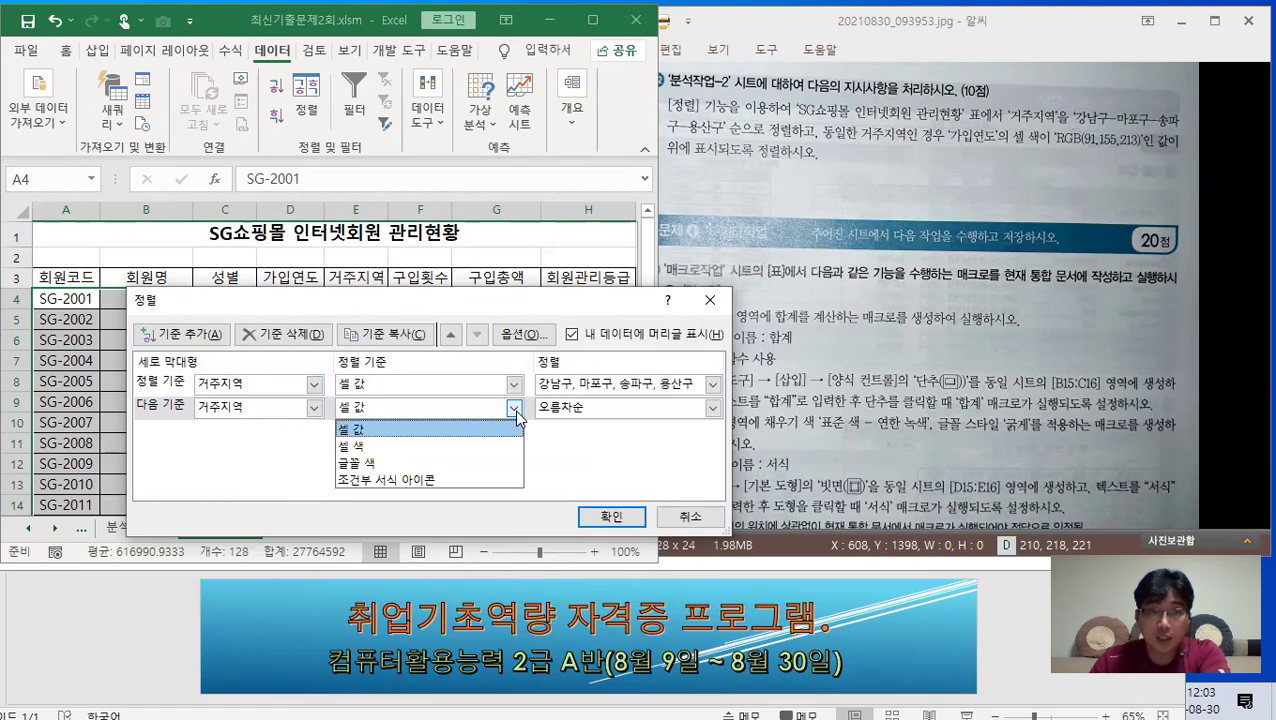
pyautogui.click(418, 452)
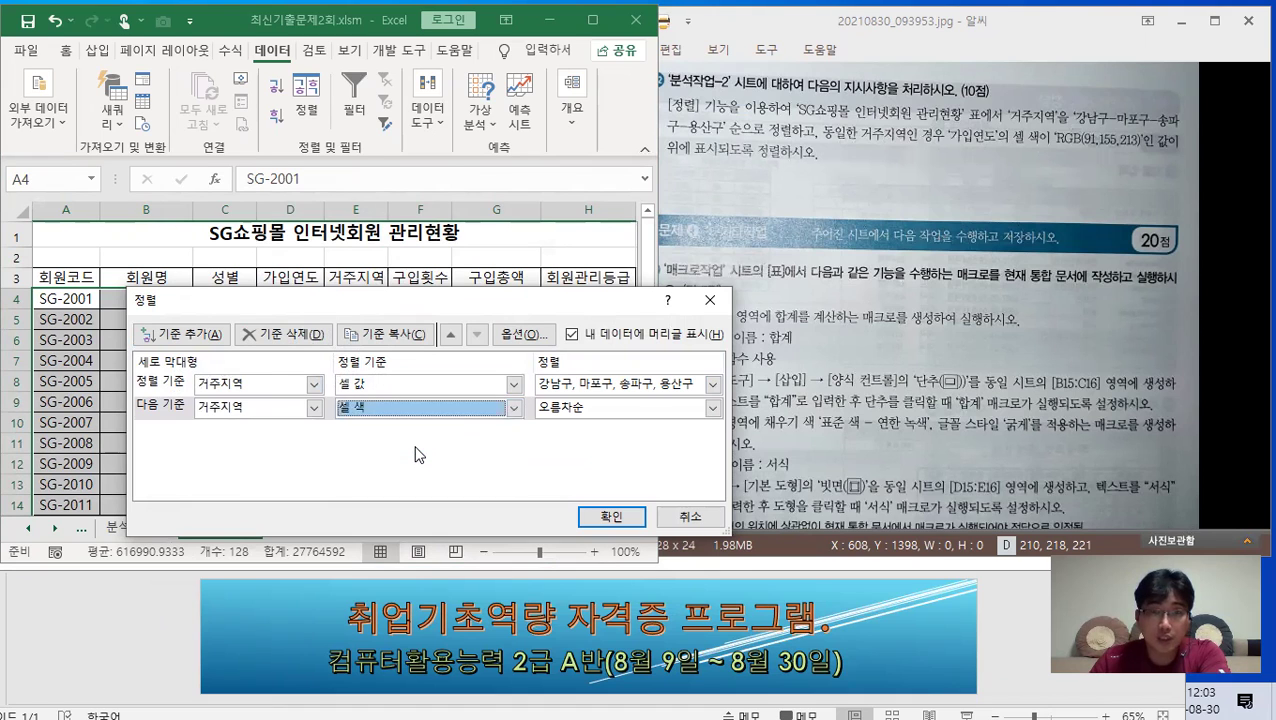
pyautogui.click(595, 410)
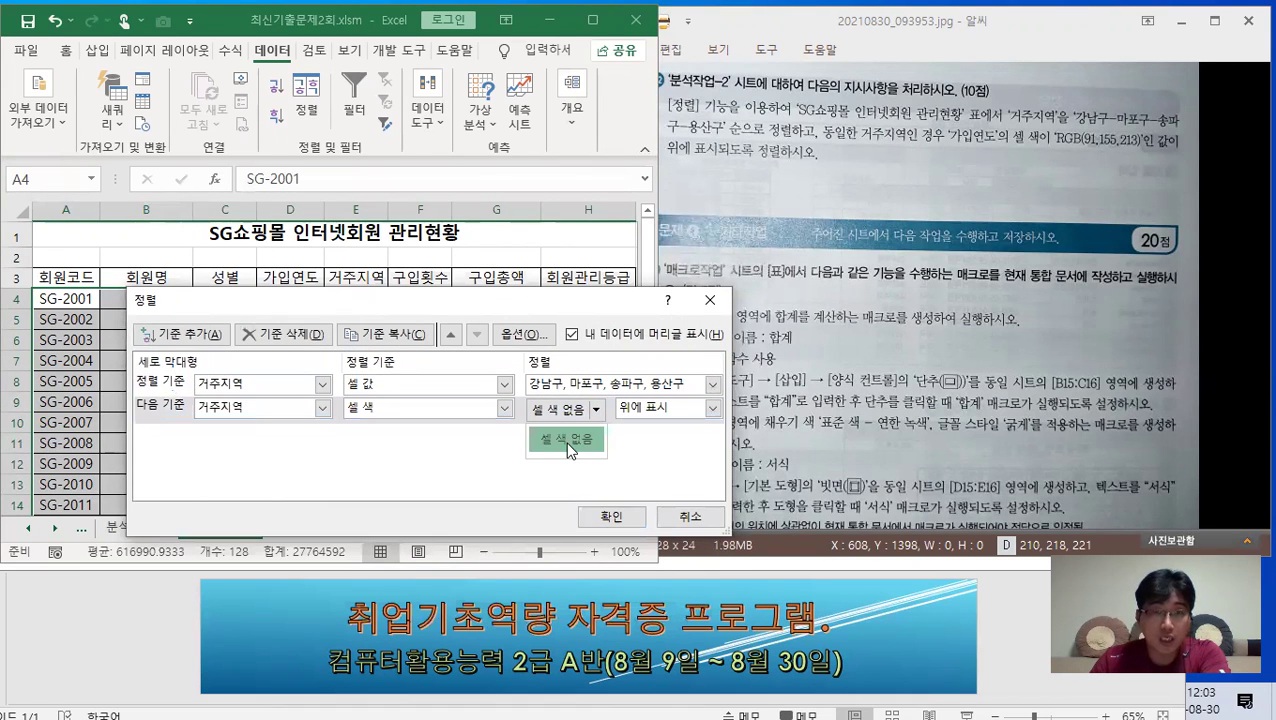
pyautogui.click(567, 442)
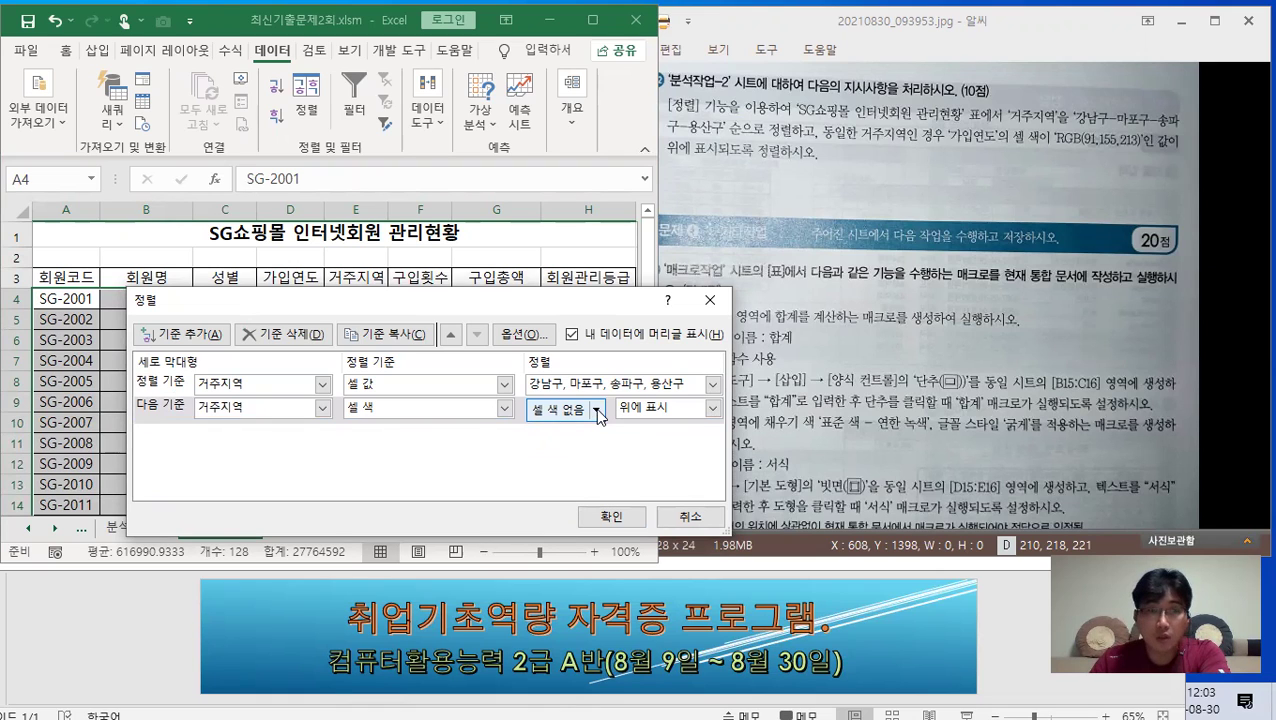
# Step: Change the second sort key to 가입연도 and place the cell colour RGB(91, 155, 213) on top
pyautogui.click(322, 408)
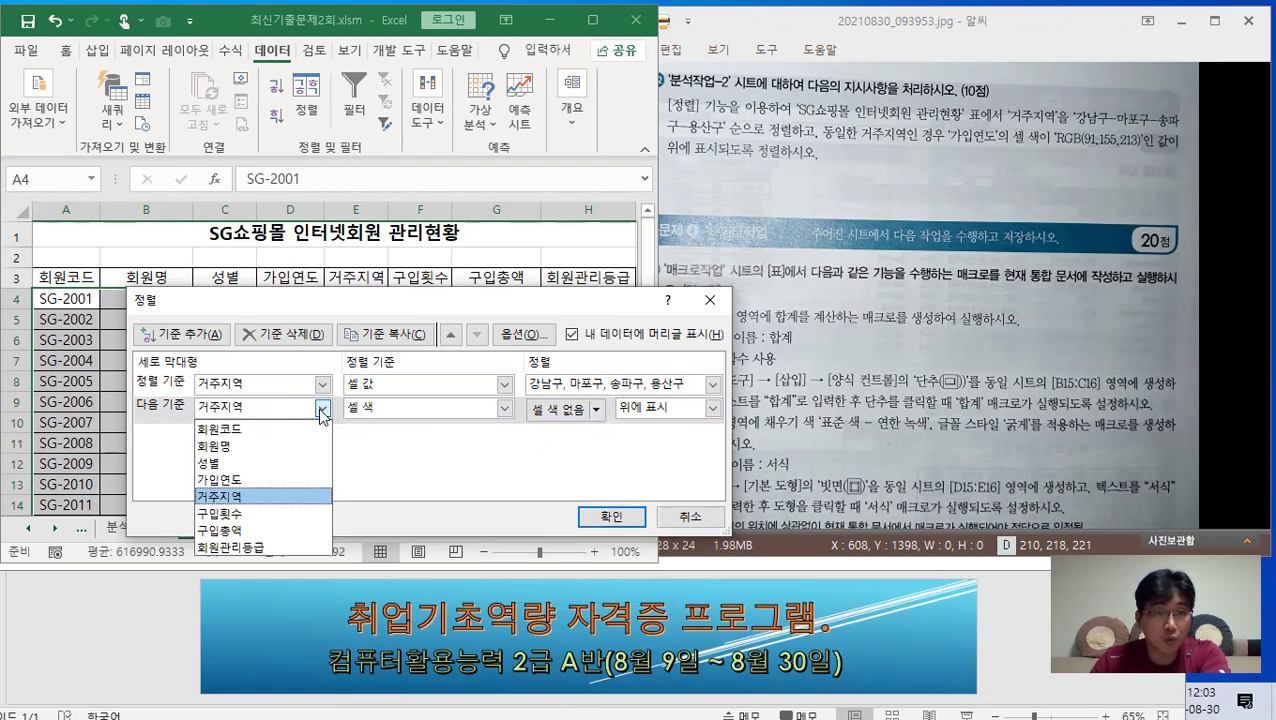
pyautogui.click(251, 485)
pyautogui.press('ctrl')
pyautogui.press('ctrl')
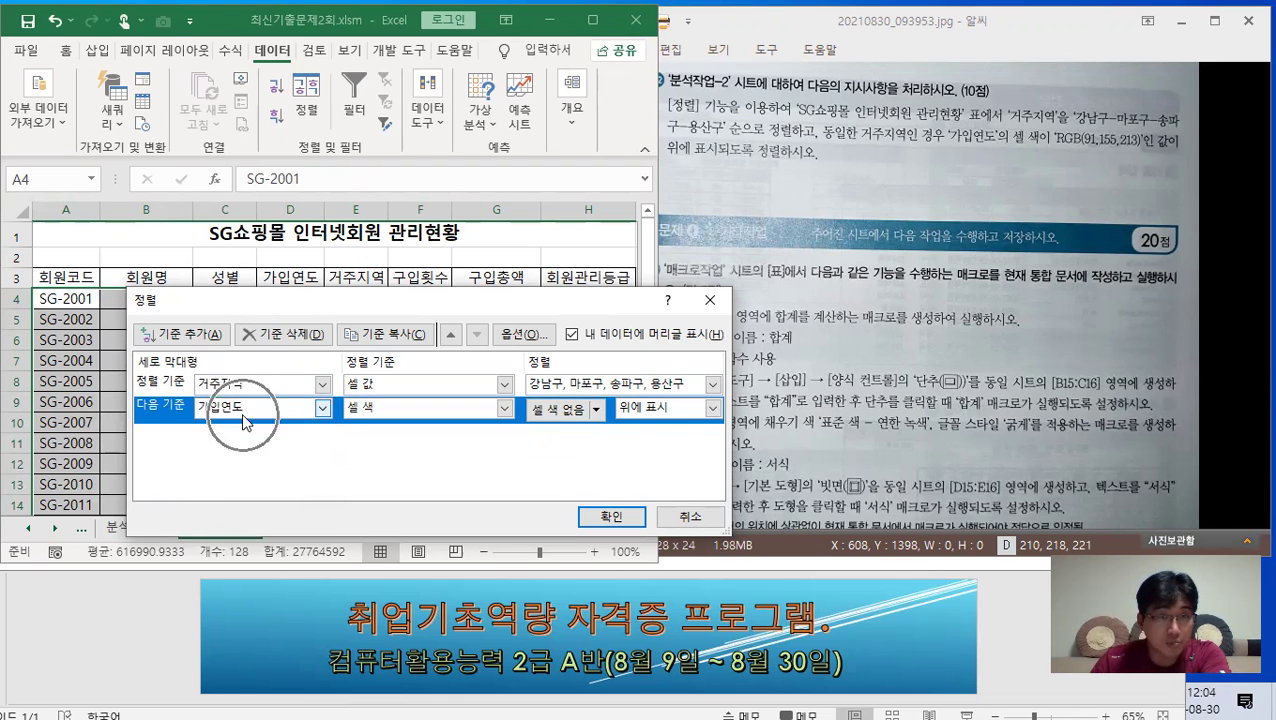
pyautogui.click(595, 410)
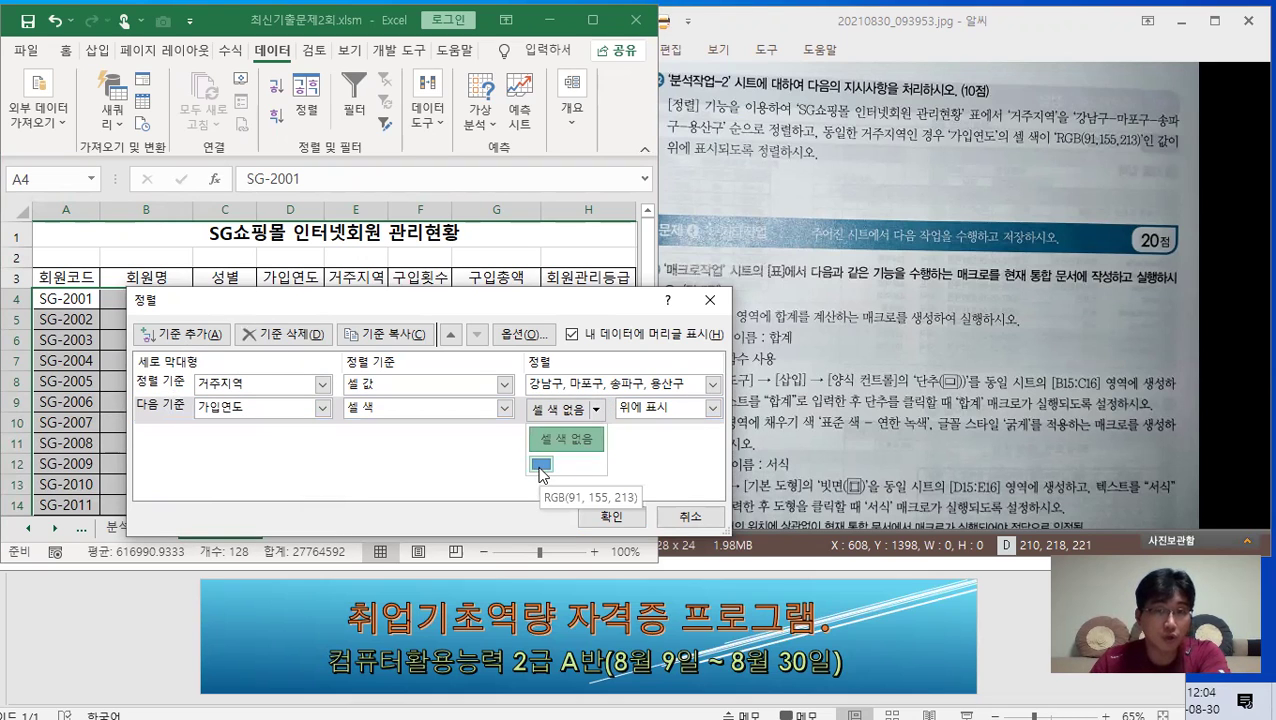
pyautogui.click(540, 466)
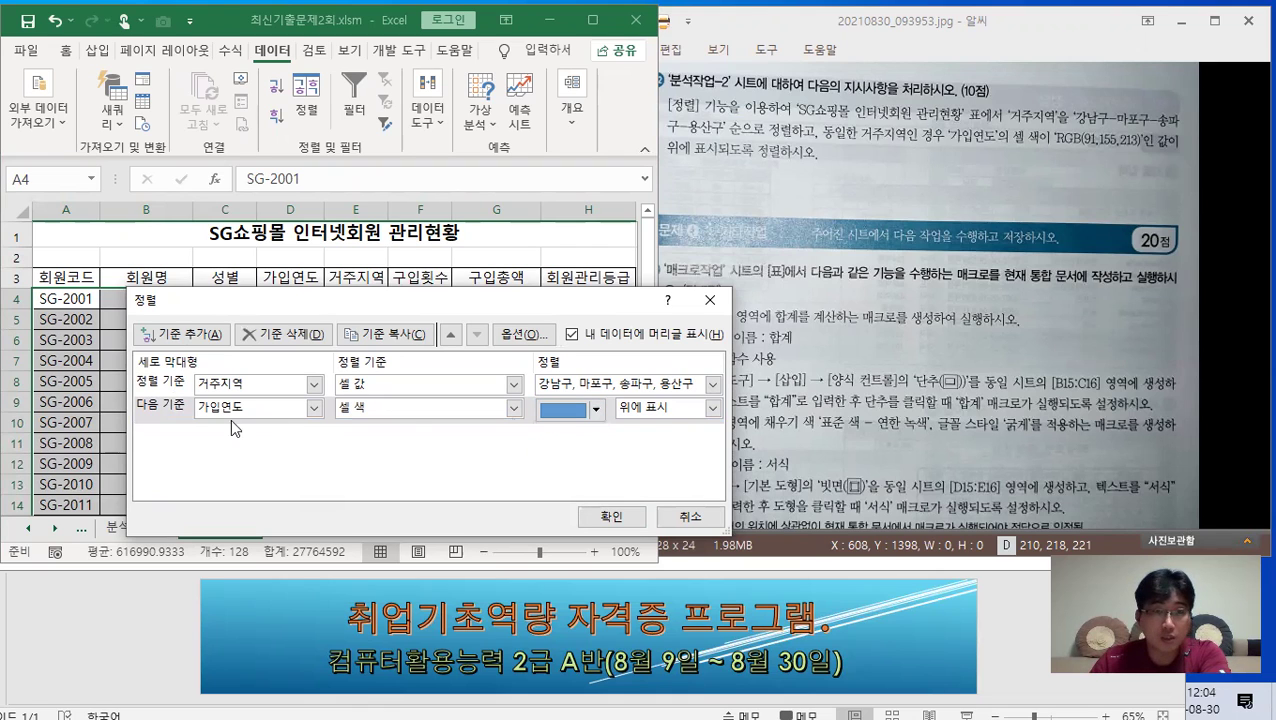
# Step: Check the second key's RGB(91, 155, 213) colour against the instructions, then apply the two-level sort and clear the table selection
pyautogui.press('ctrl')
pyautogui.press('ctrl')
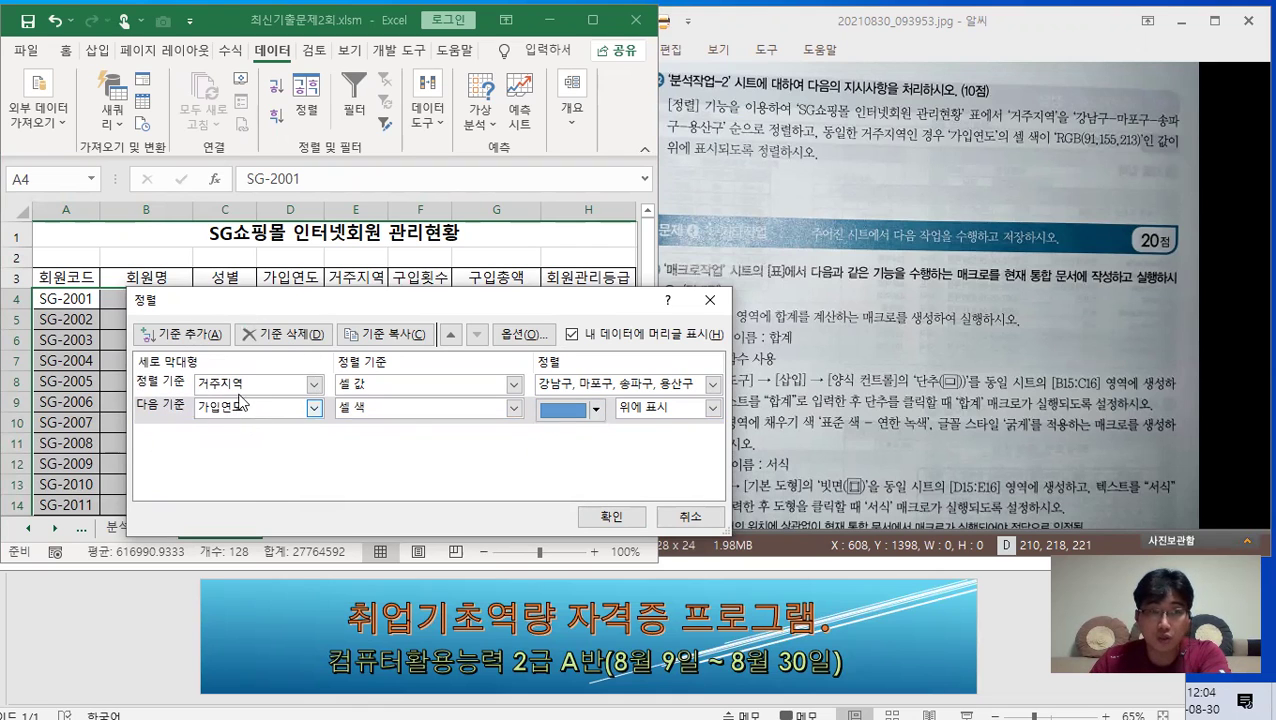
pyautogui.press('ctrl')
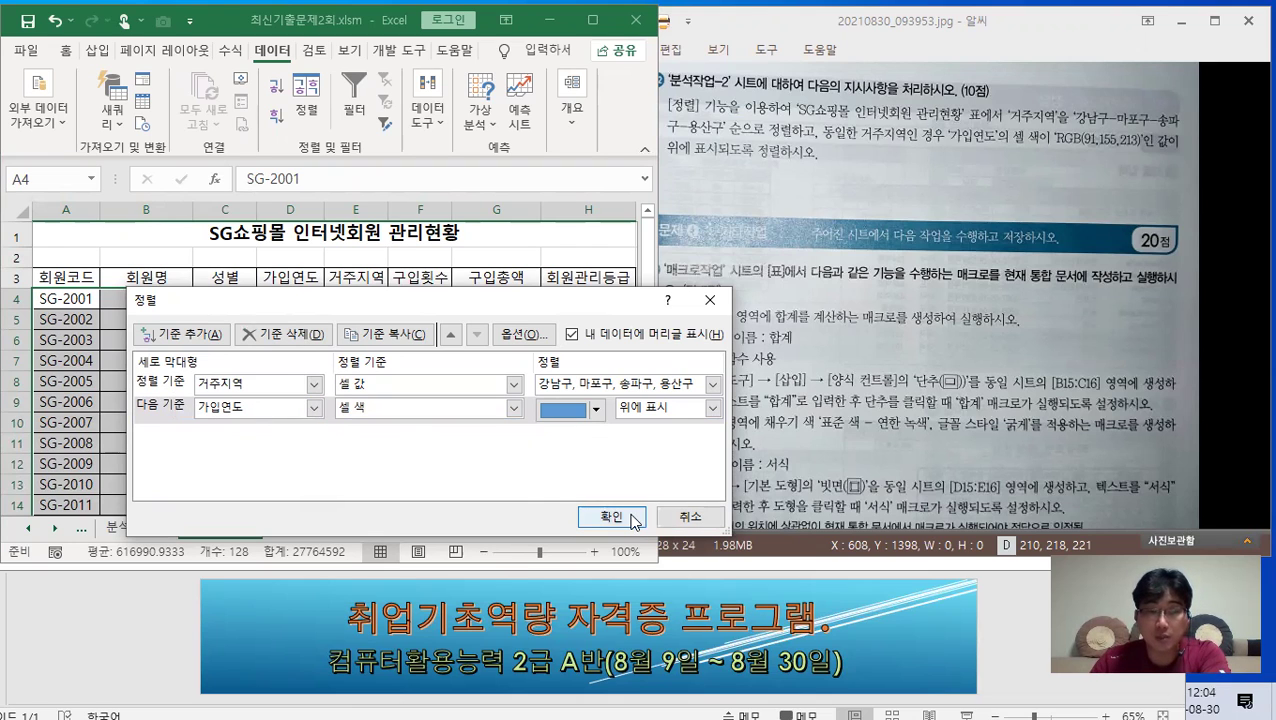
pyautogui.press('ctrl')
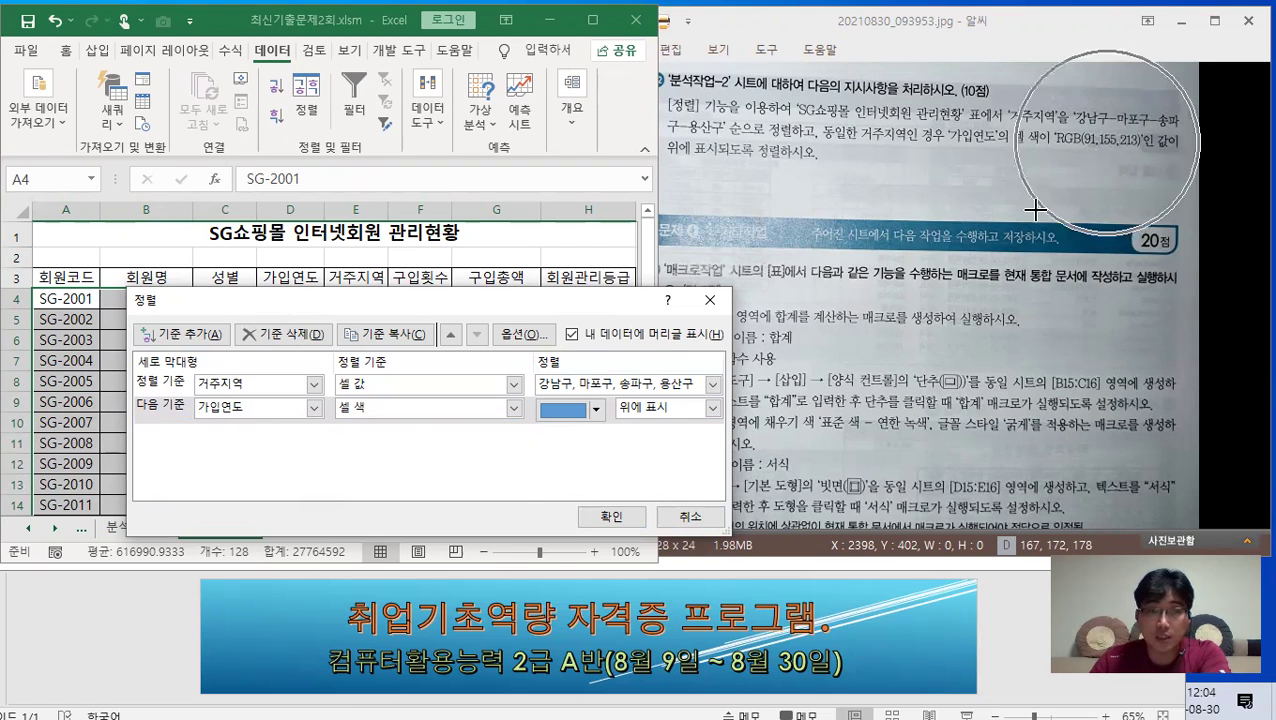
pyautogui.click(598, 409)
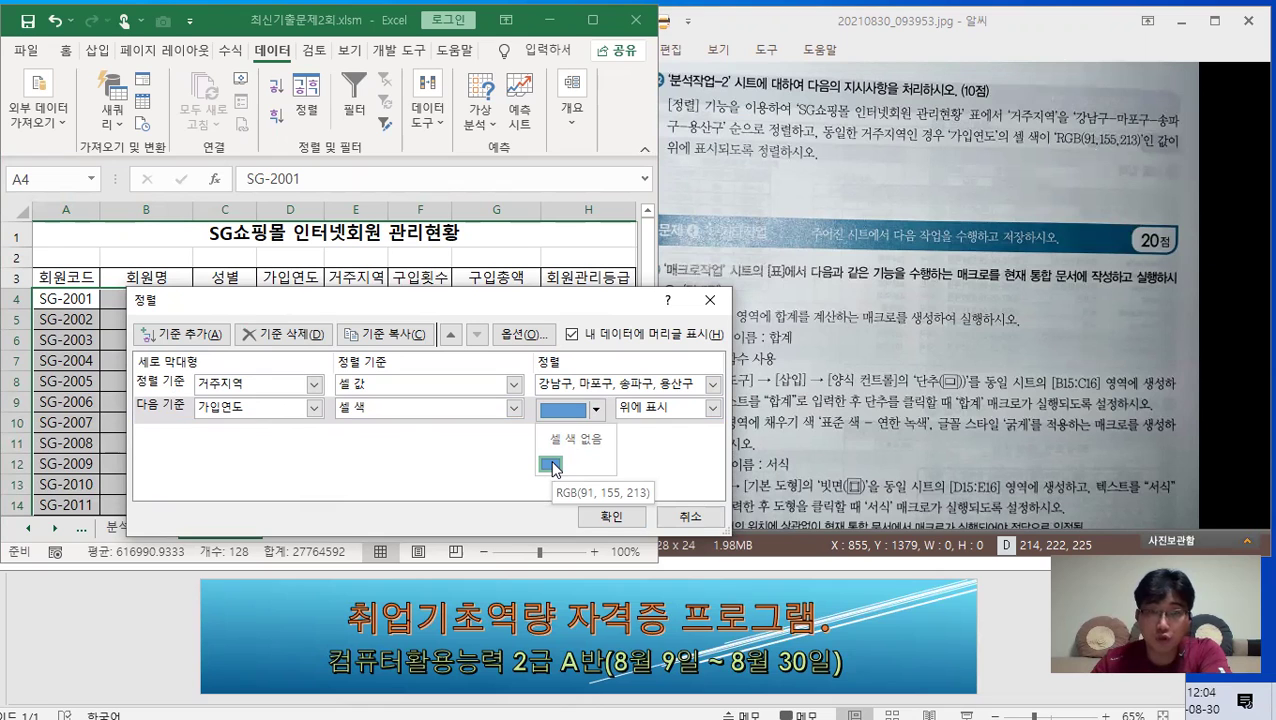
pyautogui.click(552, 466)
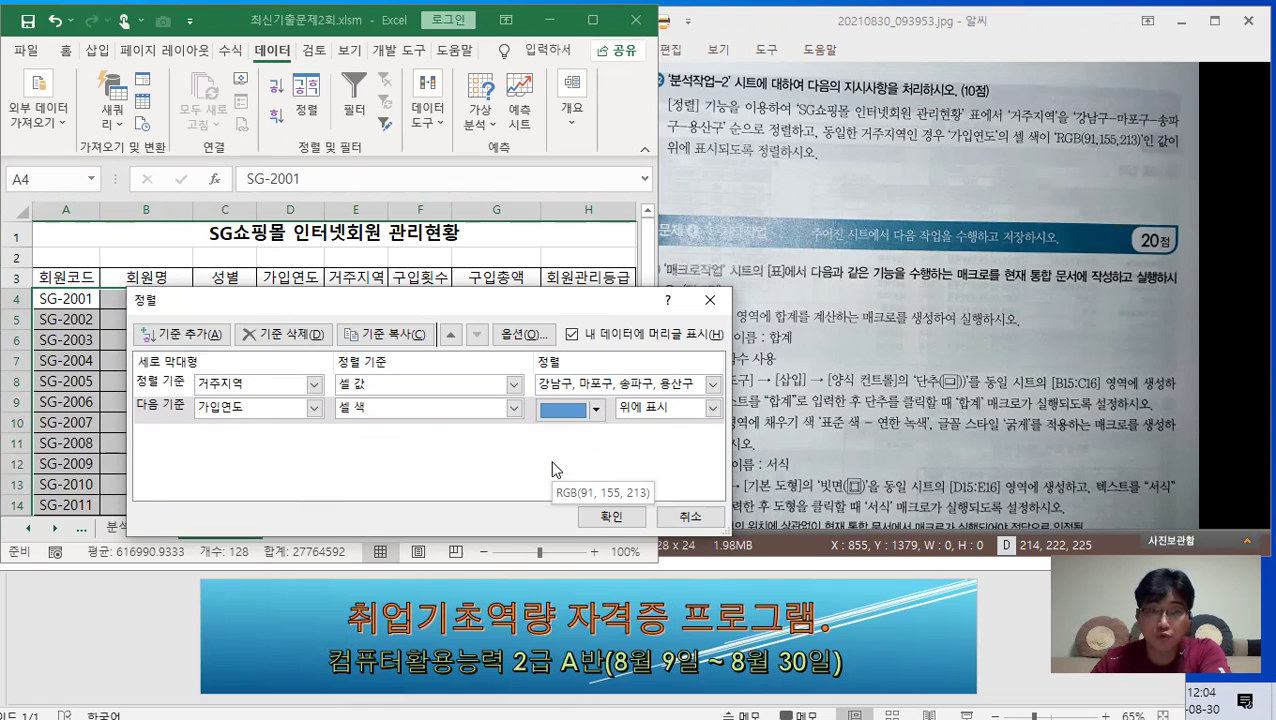
pyautogui.click(631, 517)
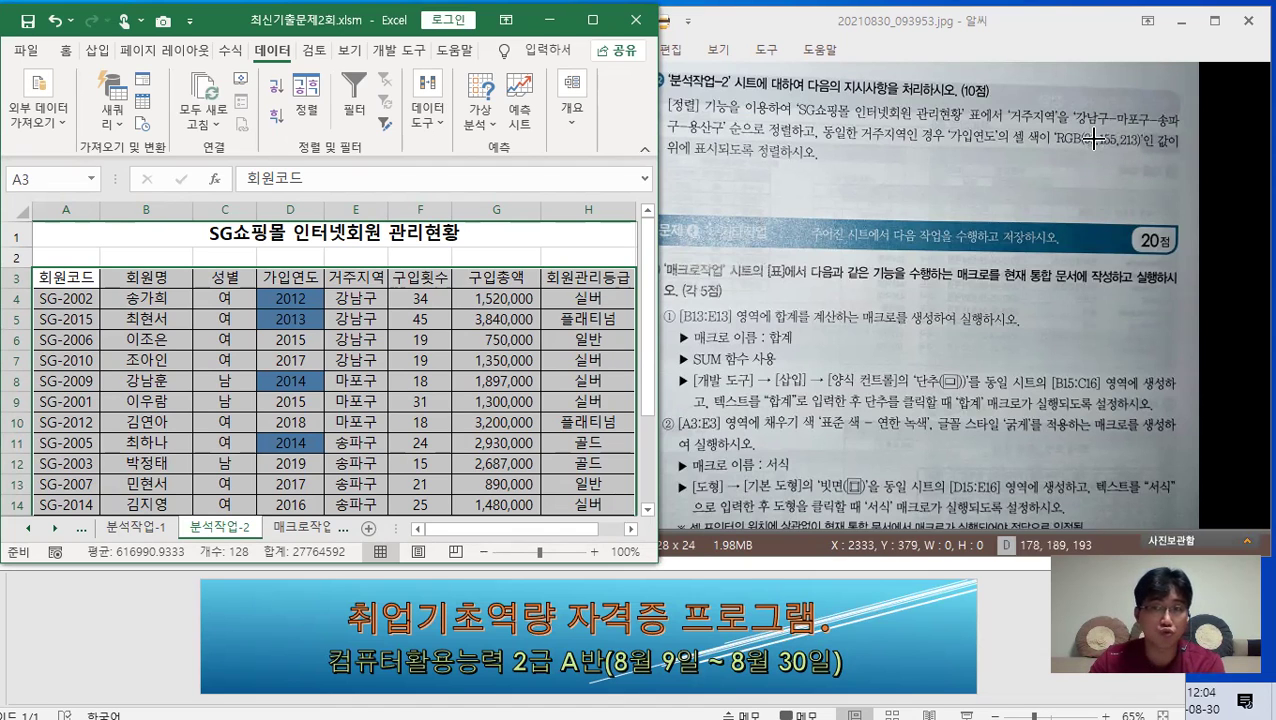
pyautogui.click(403, 380)
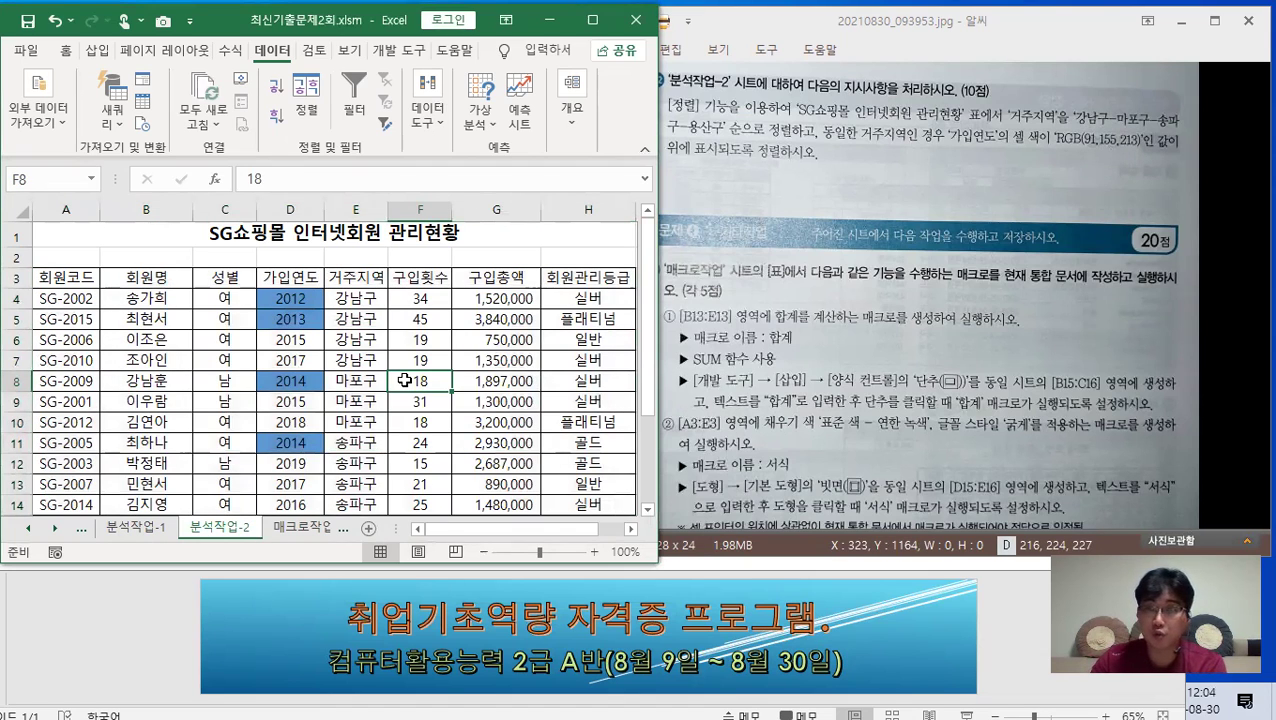
# Step: Switch to the 매크로작업 sheet and arrange the image viewer and a slightly wider workbook window side by side
pyautogui.click(310, 528)
pyautogui.click(565, 322)
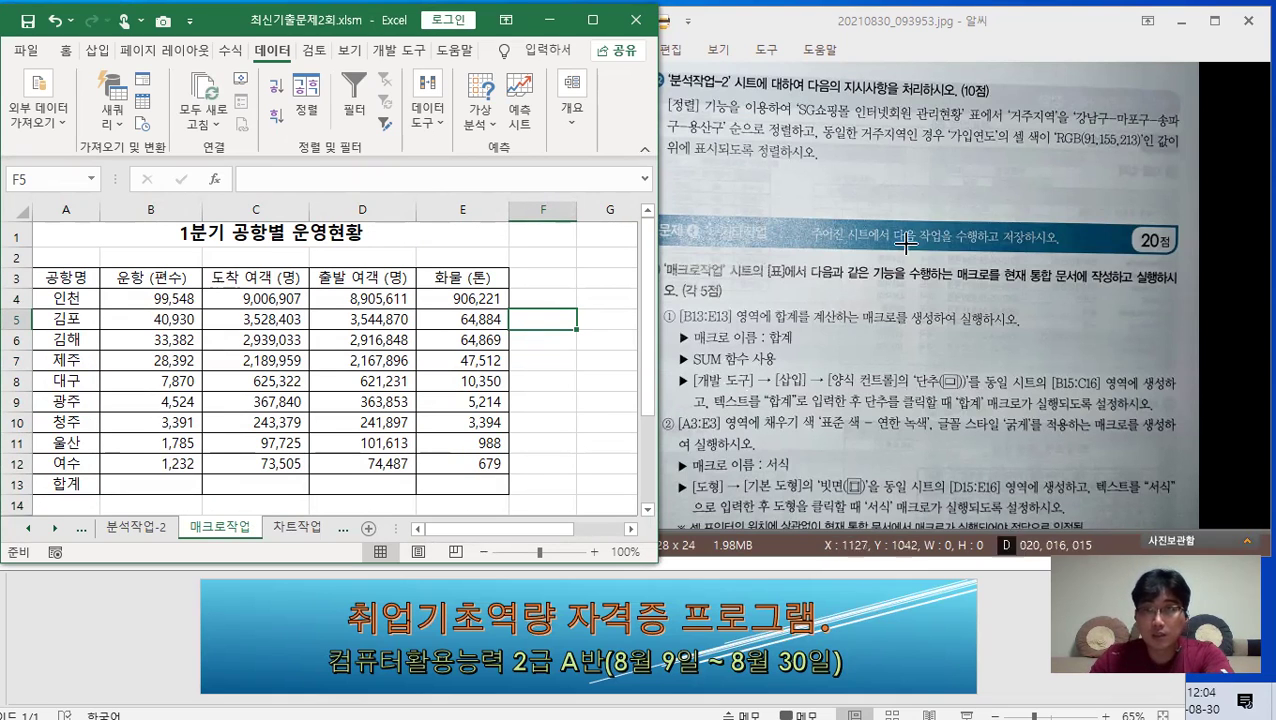
pyautogui.click(1030, 42)
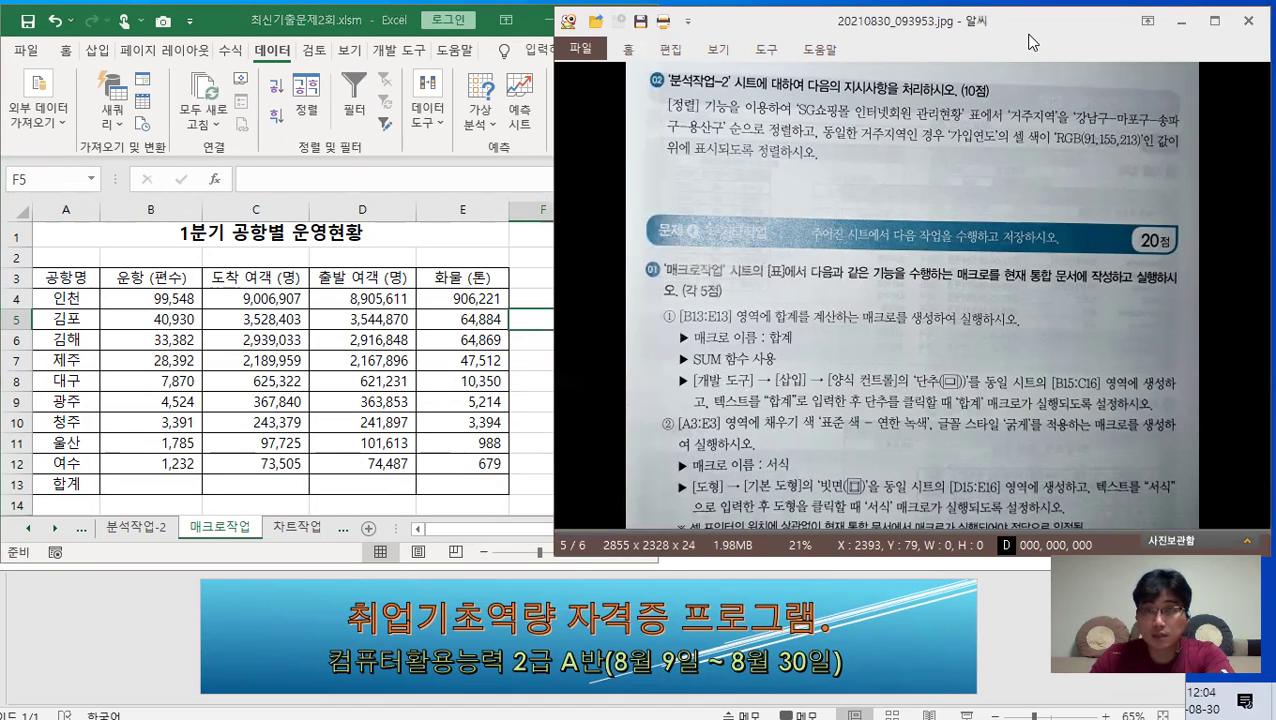
pyautogui.moveTo(1032, 42); pyautogui.dragTo(1097, 36)
pyautogui.click(562, 306)
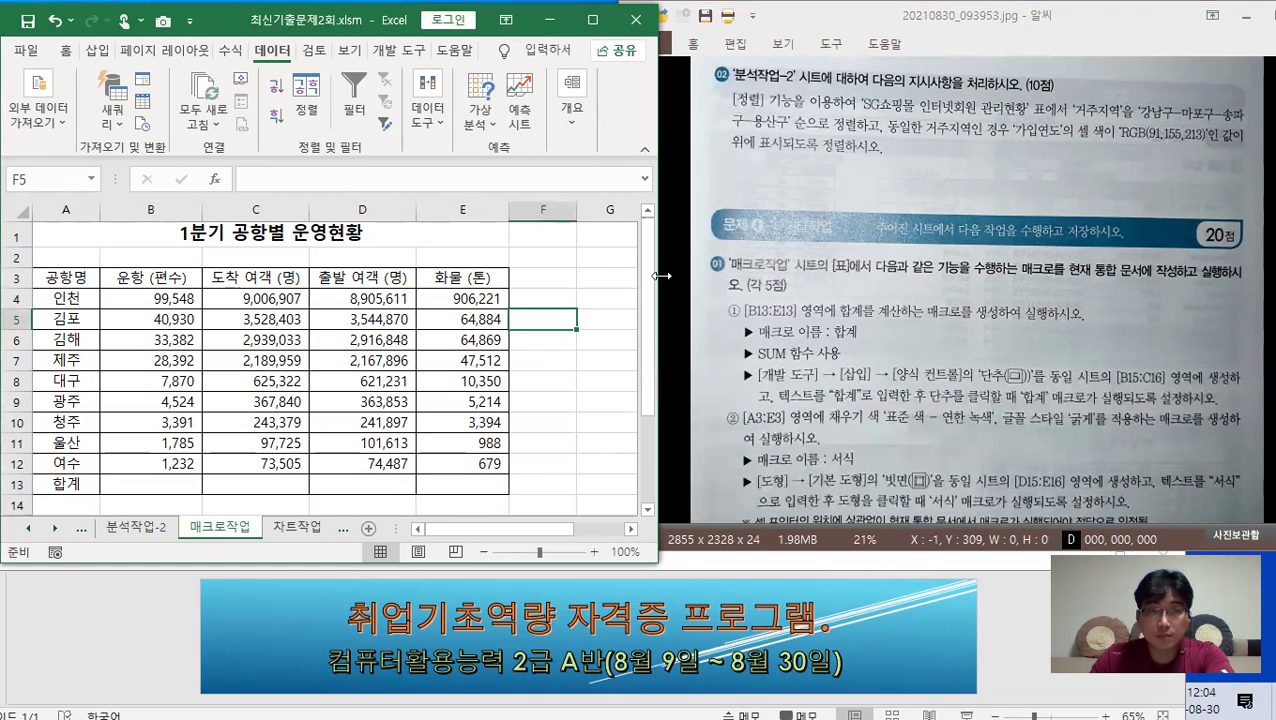
pyautogui.moveTo(662, 275); pyautogui.dragTo(686, 276)
pyautogui.press('Down')
pyautogui.press('Right')
pyautogui.press('Down')
pyautogui.press('Down')
pyautogui.click(590, 484)
pyautogui.click(580, 422)
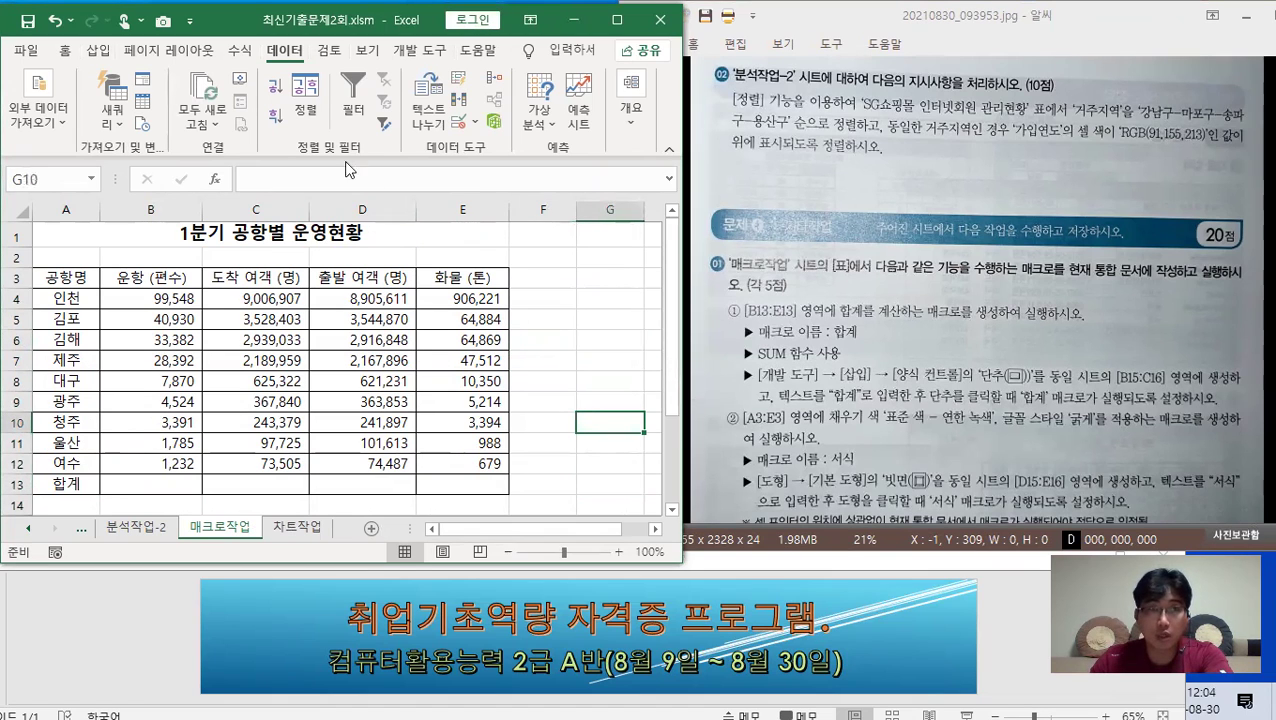
# Step: Check in Excel's ribbon customization options that the 개발 도구 tab is enabled
pyautogui.click(418, 55)
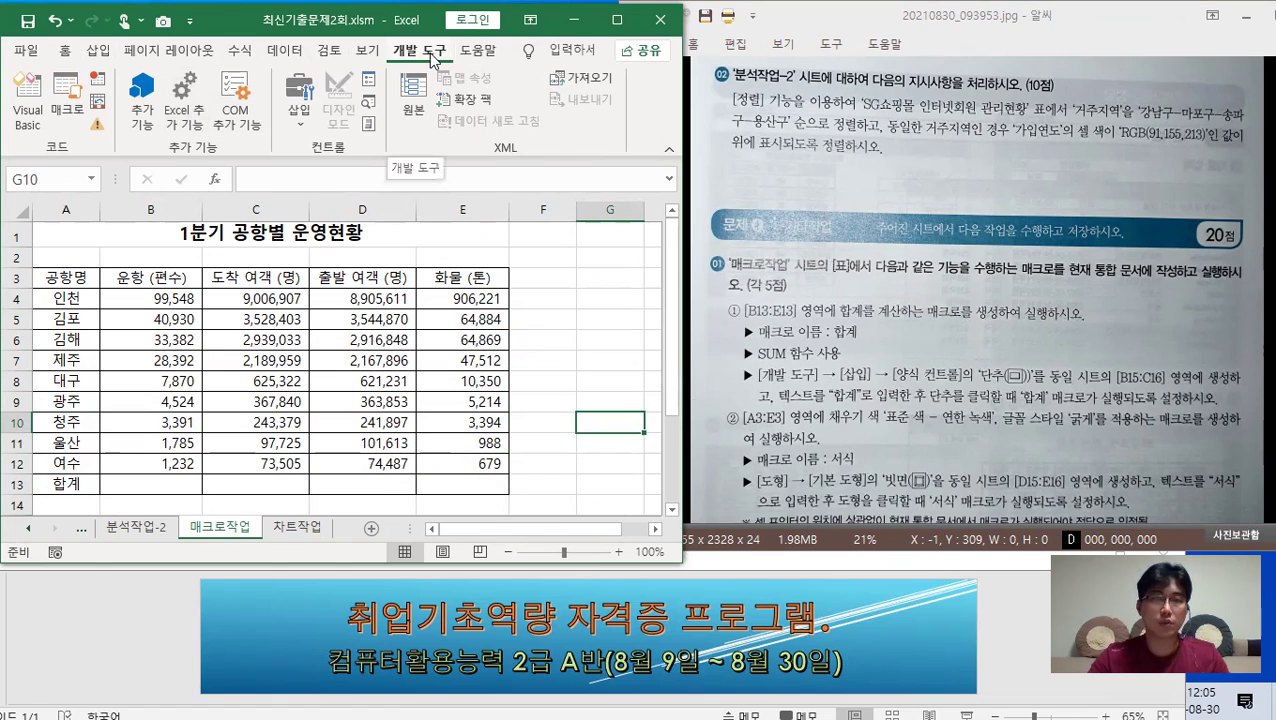
pyautogui.click(25, 50)
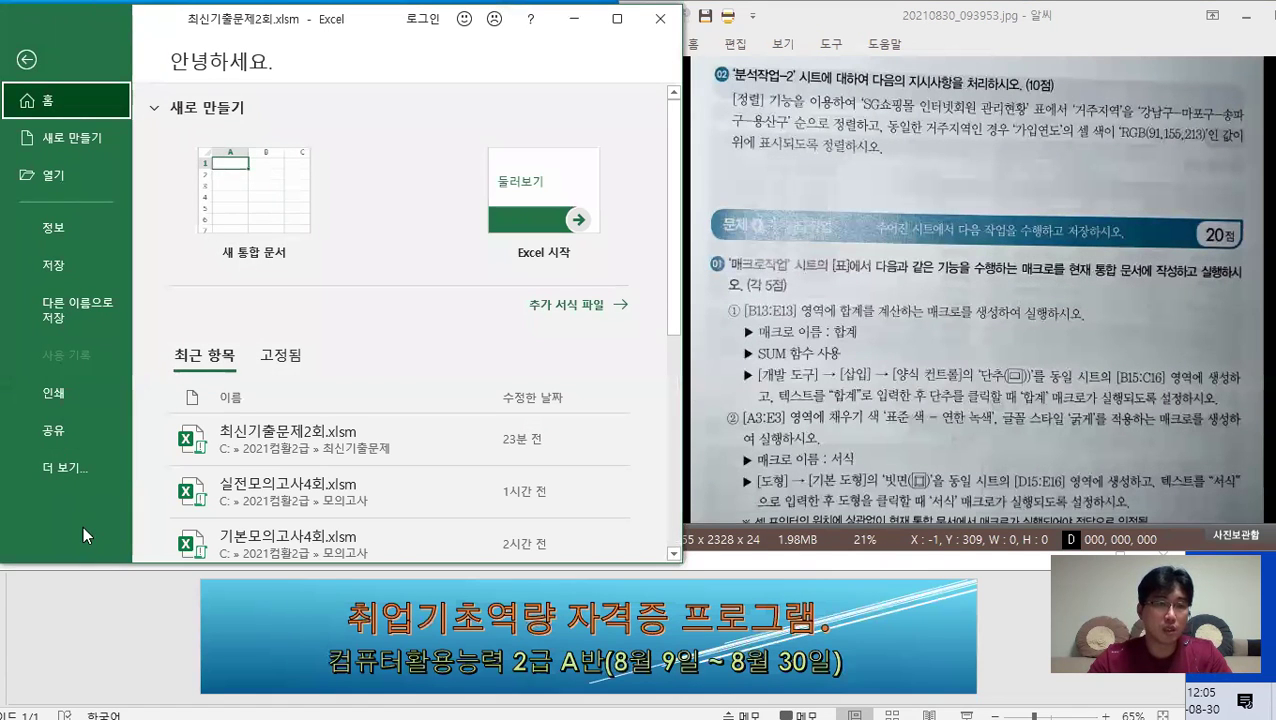
pyautogui.click(79, 473)
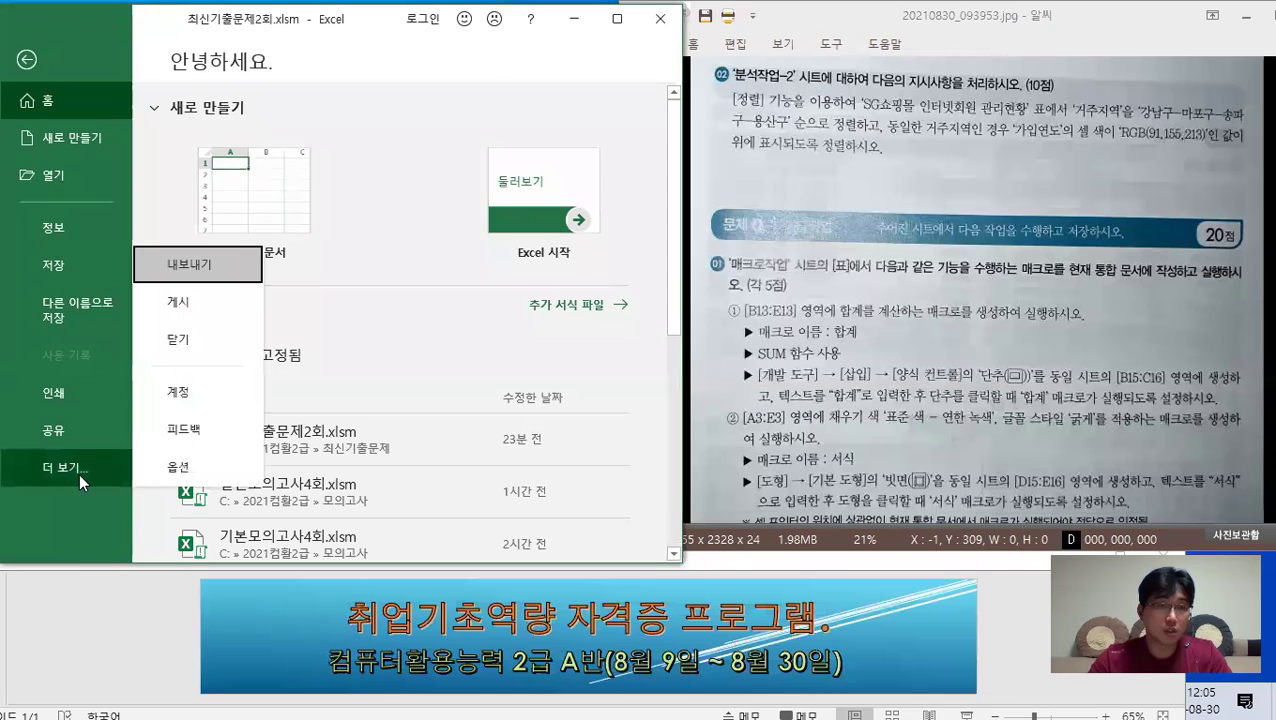
pyautogui.click(178, 466)
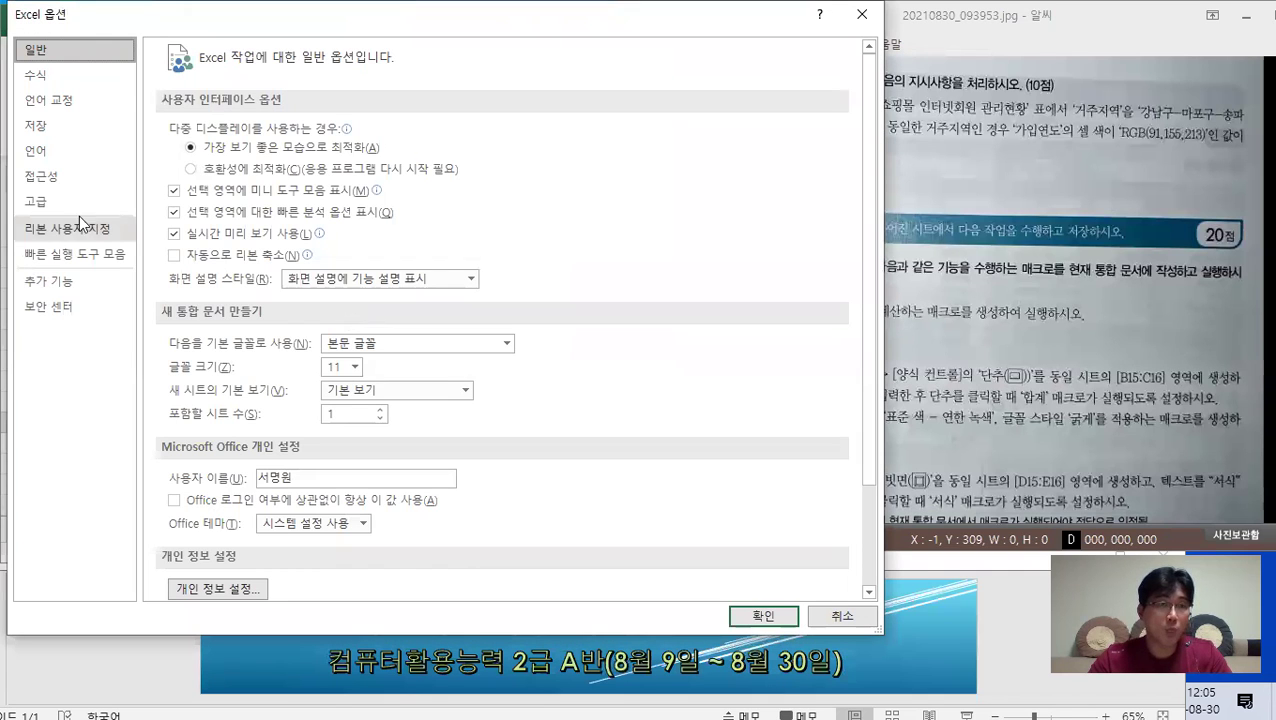
pyautogui.click(66, 230)
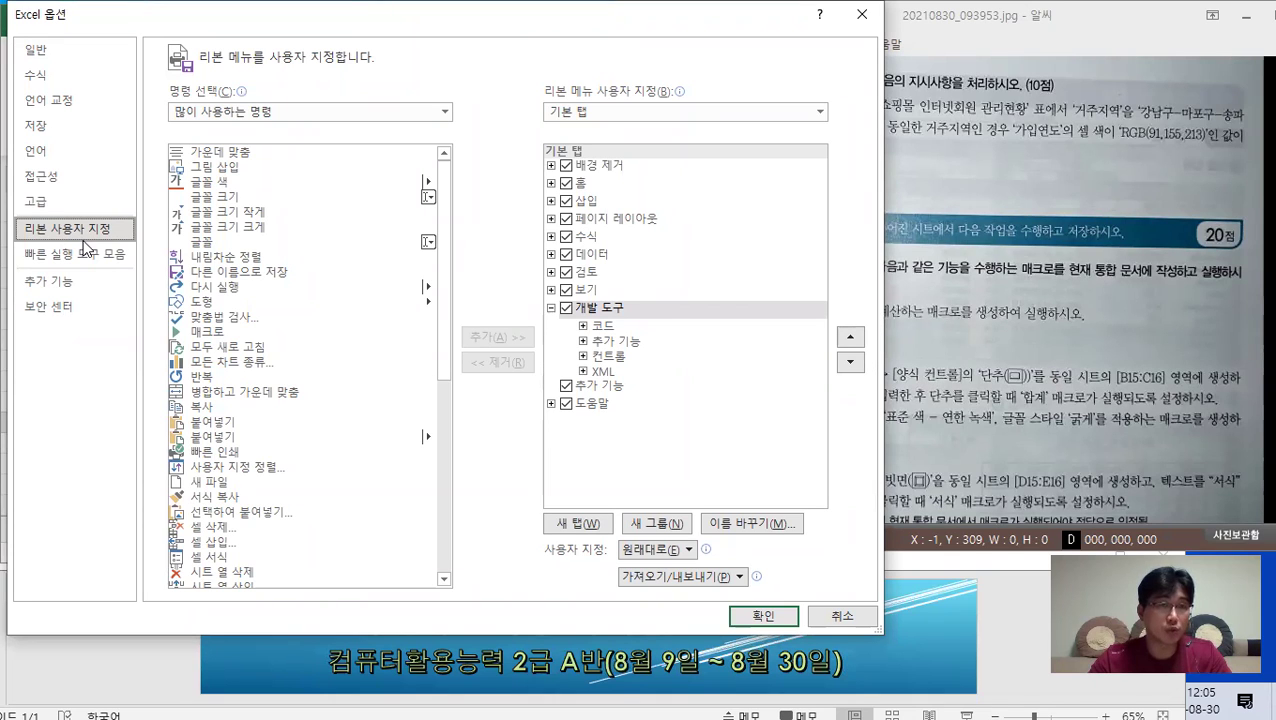
pyautogui.click(567, 309)
pyautogui.click(567, 309)
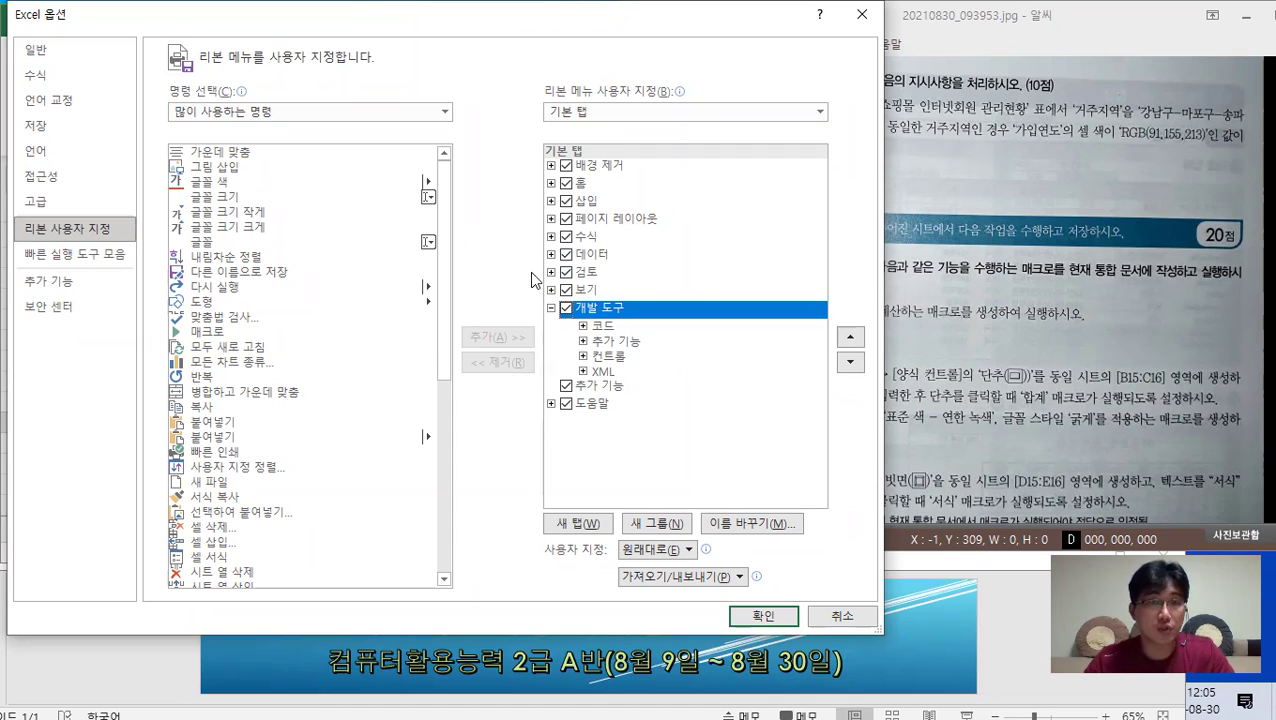
pyautogui.click(784, 621)
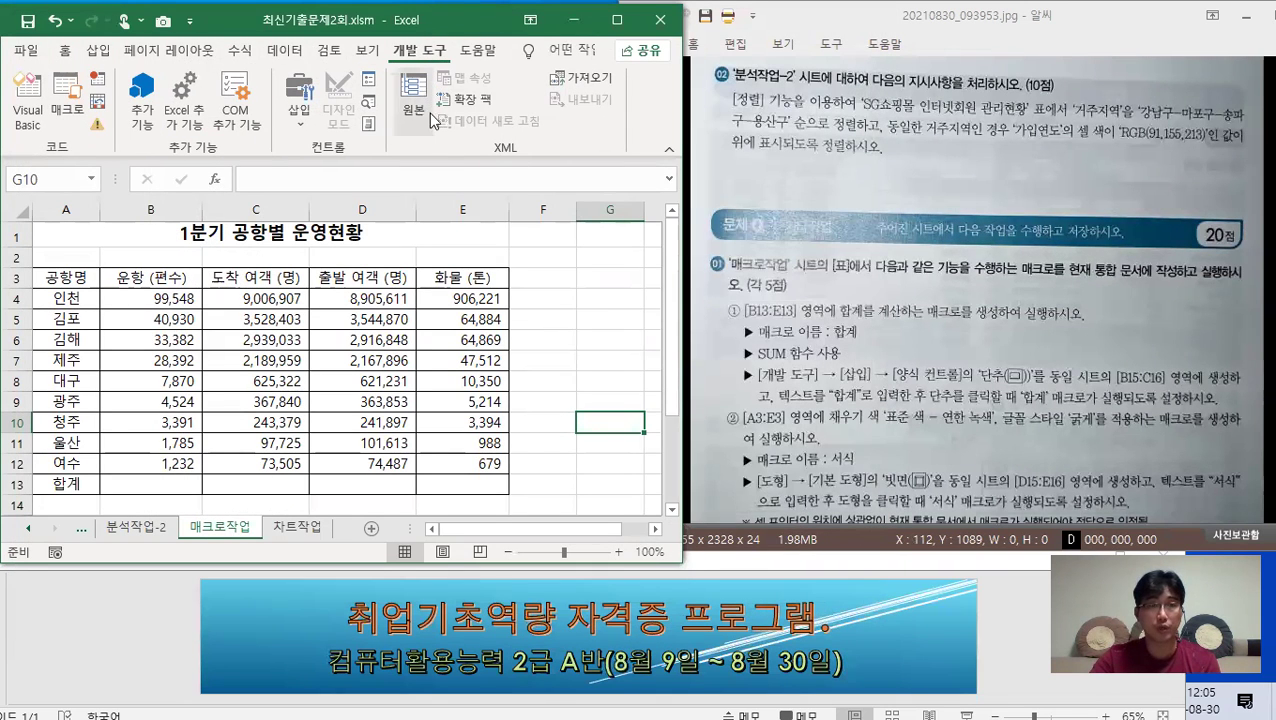
# Step: Start recording a macro named 합계, stored in the current workbook
pyautogui.click(97, 80)
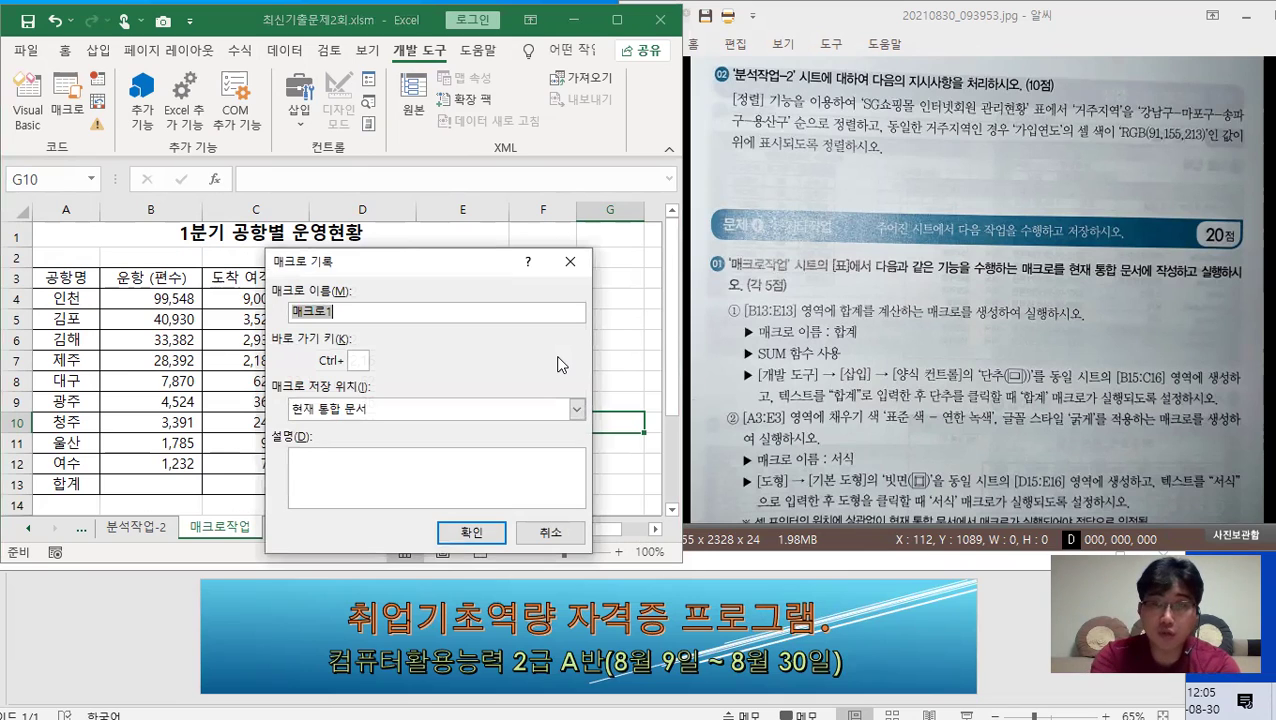
pyautogui.write('합ㄱ')
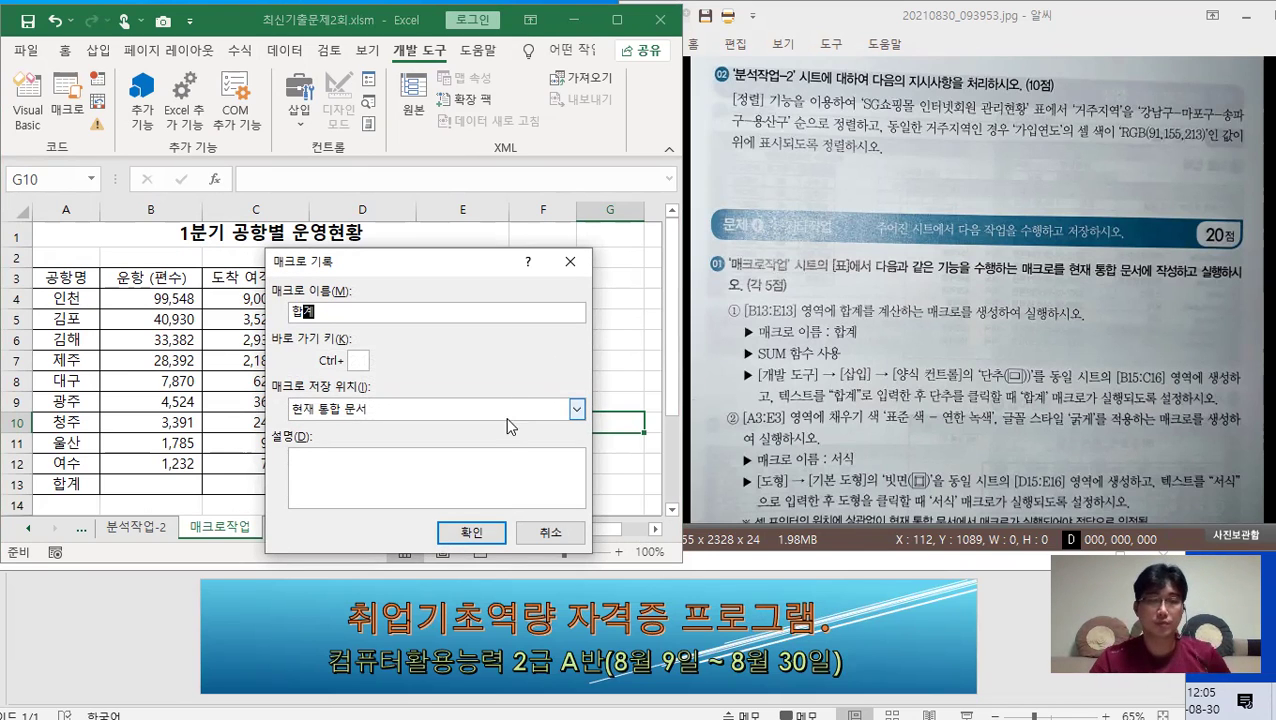
pyautogui.click(488, 530)
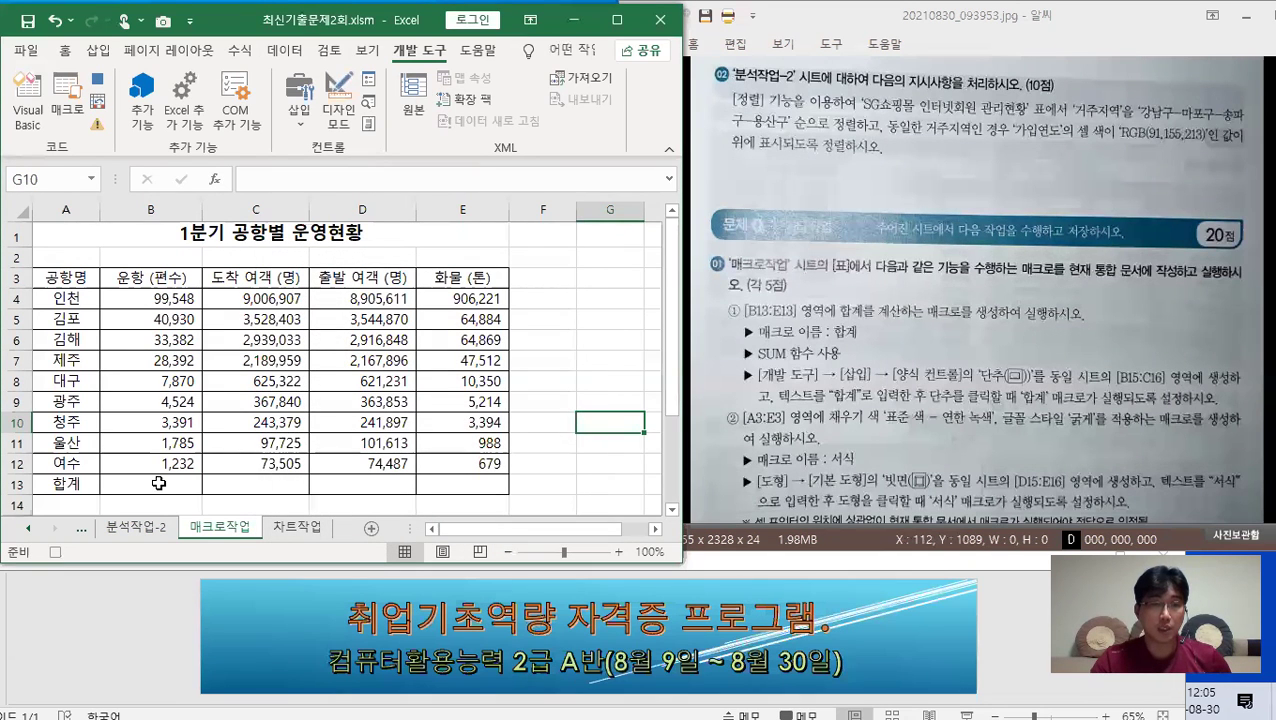
# Step: Enter =SUM(B4:B12) in cell B13 to total the 운항 (편수) column
pyautogui.click(159, 483)
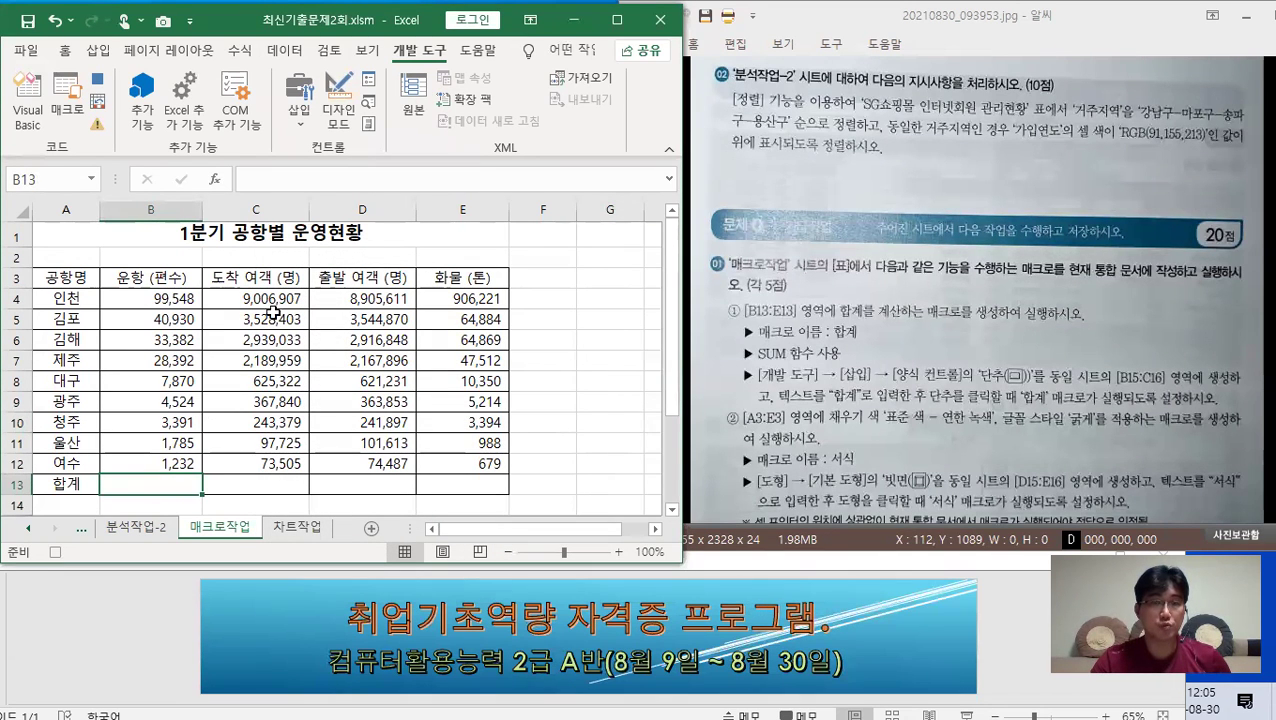
pyautogui.click(315, 176)
pyautogui.write('=ㄴ')
pyautogui.press('BackSpace')
pyautogui.press('Hangul')
pyautogui.write('sum')
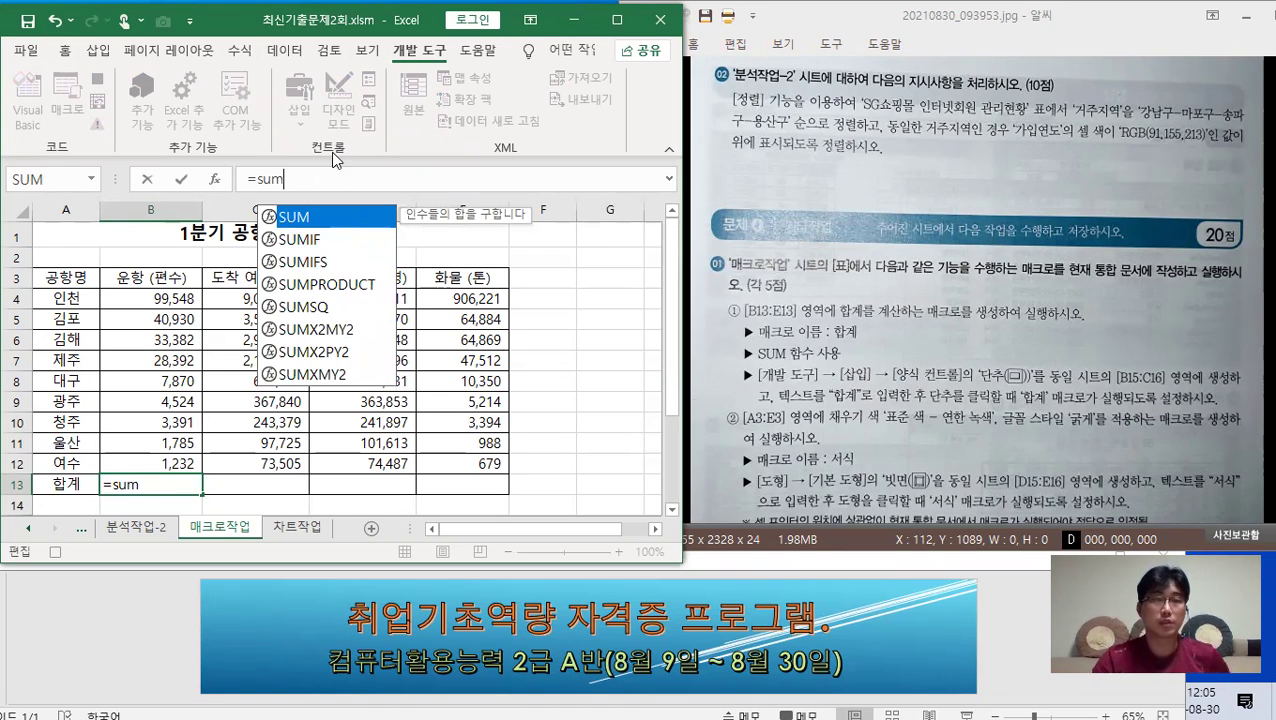
pyautogui.doubleClick(318, 215)
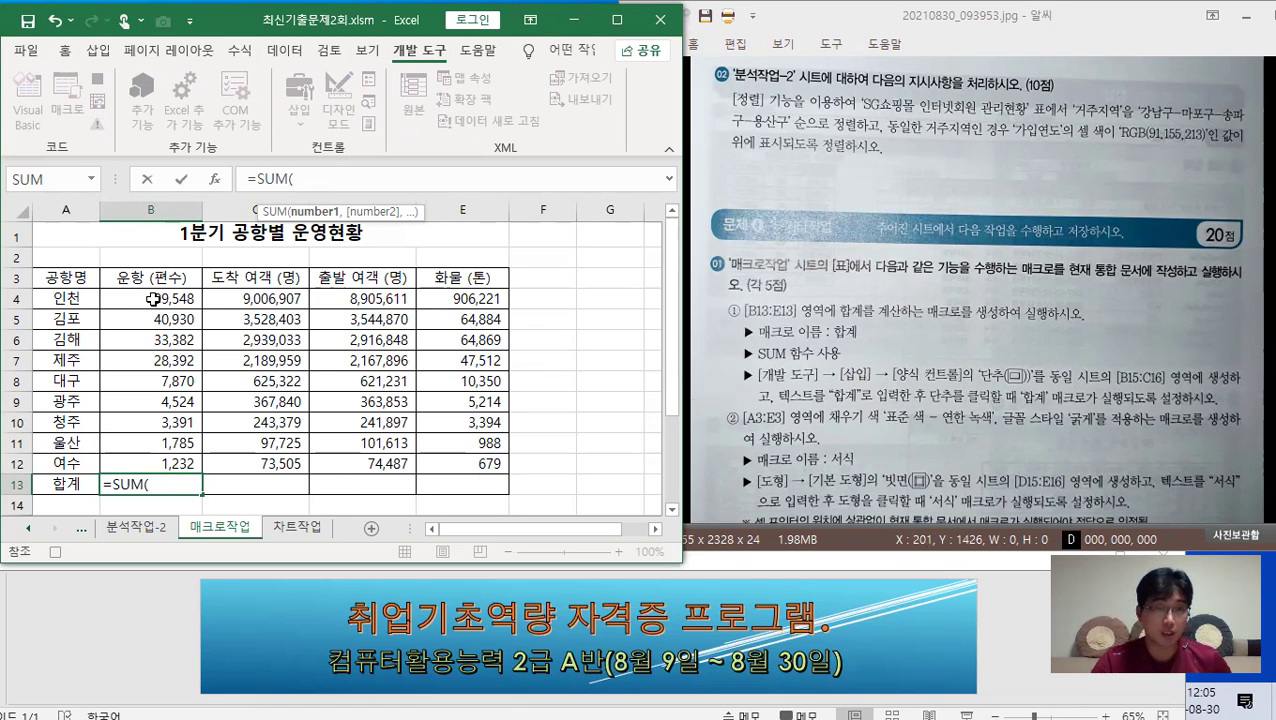
pyautogui.moveTo(150, 300); pyautogui.dragTo(168, 462)
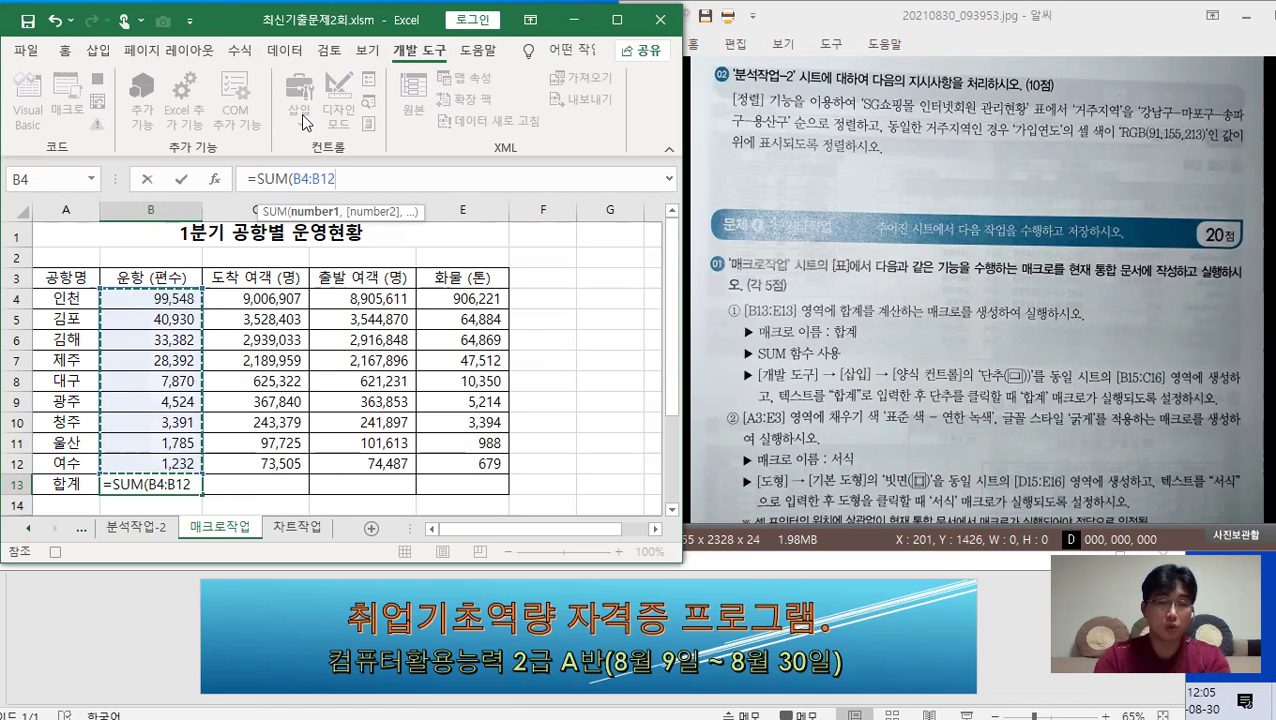
pyautogui.write(')')
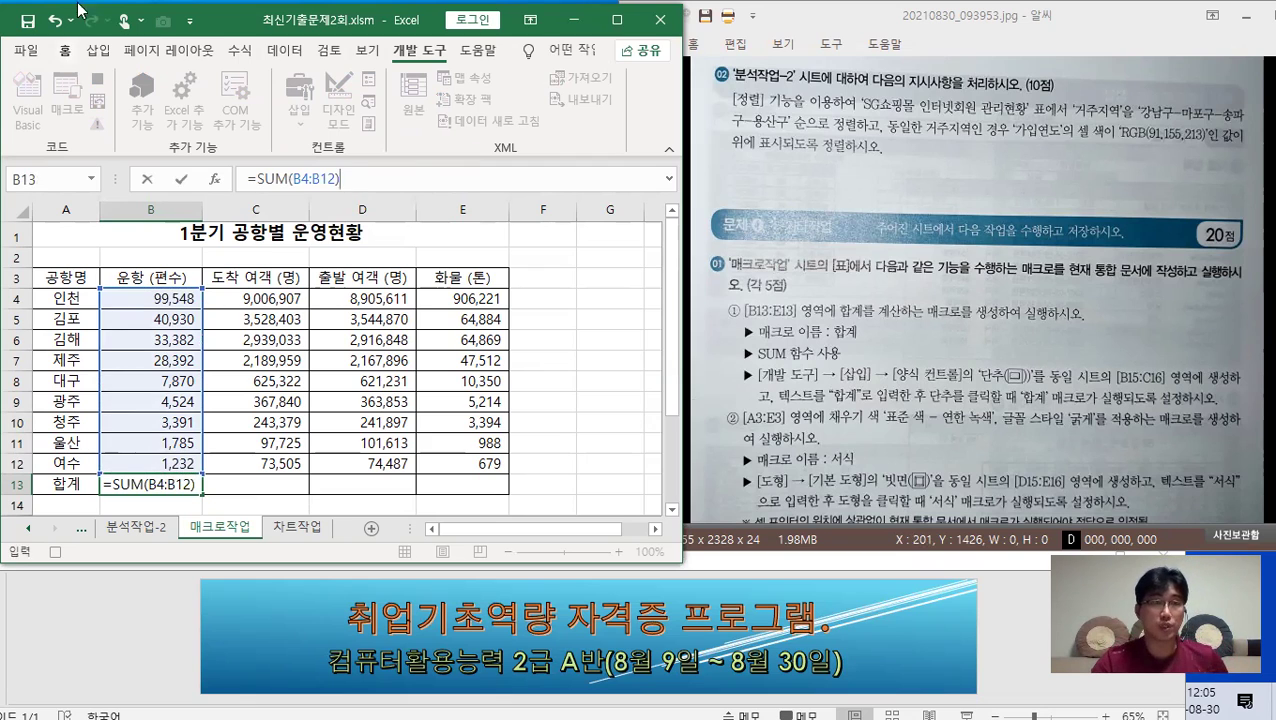
pyautogui.click(181, 178)
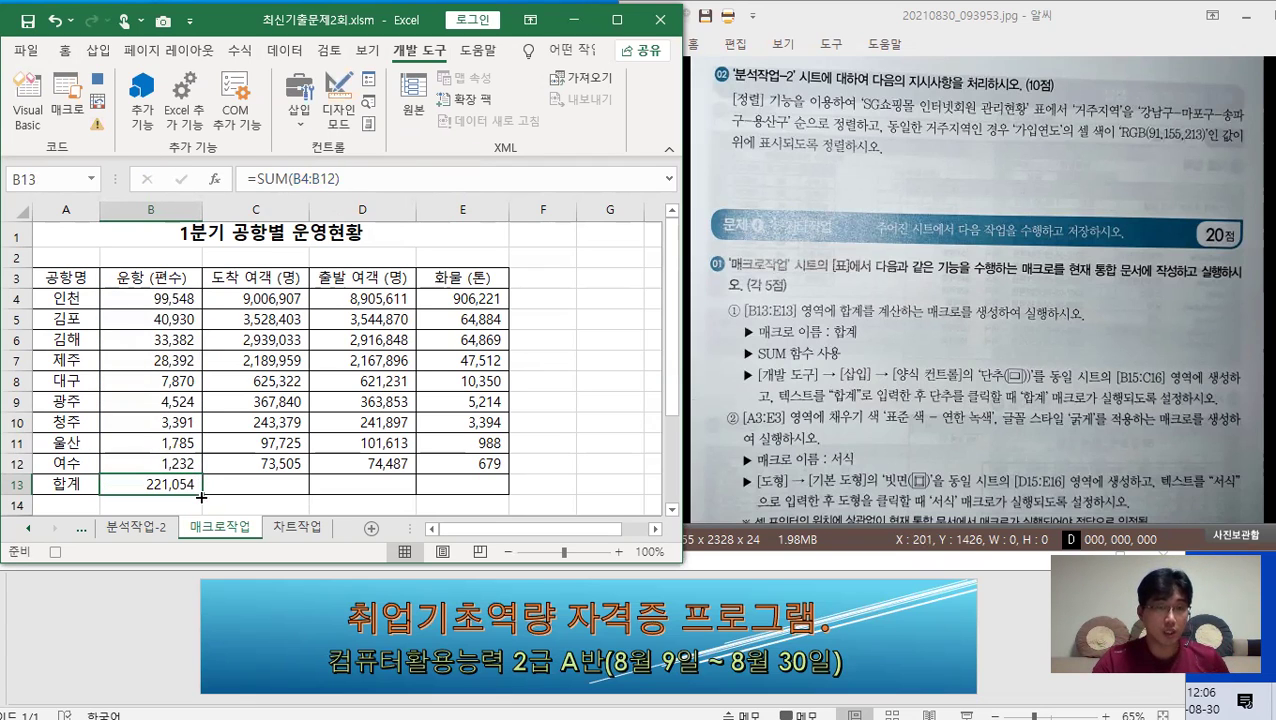
# Step: Fill the B13 total across to E13, stop recording the 합계 macro and deselect the range
pyautogui.moveTo(201, 496); pyautogui.dragTo(491, 486)
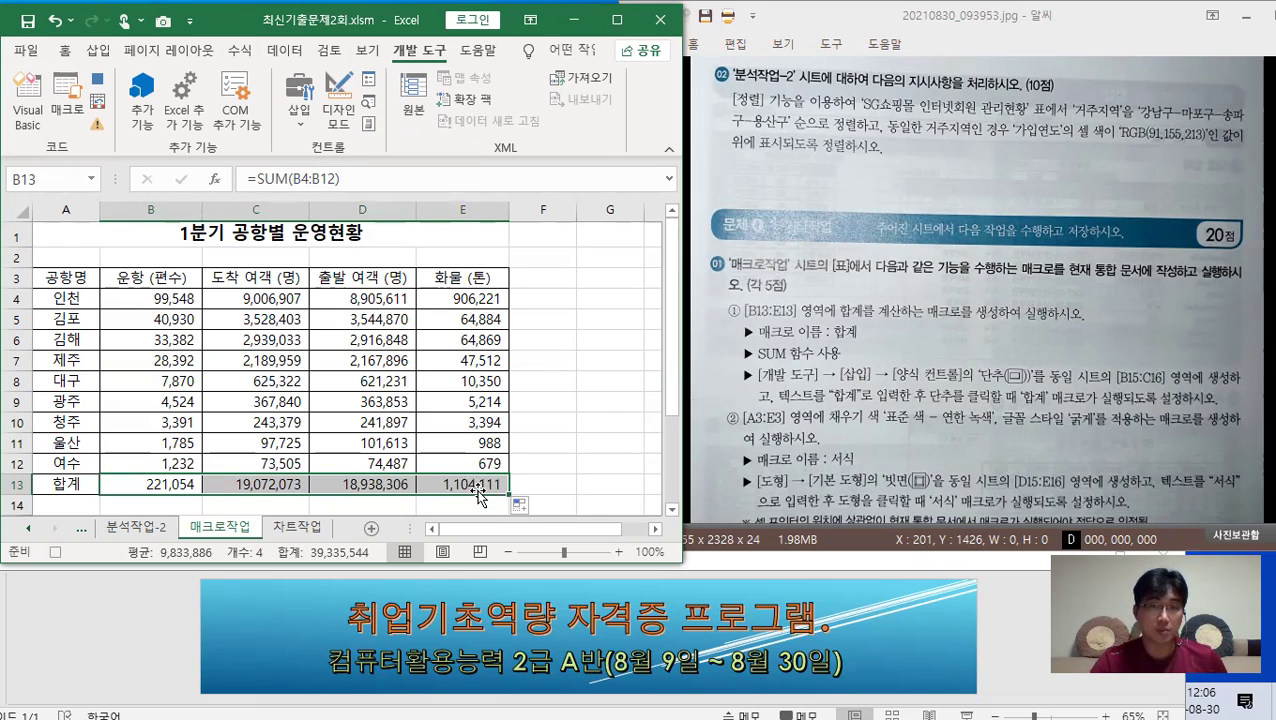
pyautogui.click(478, 486)
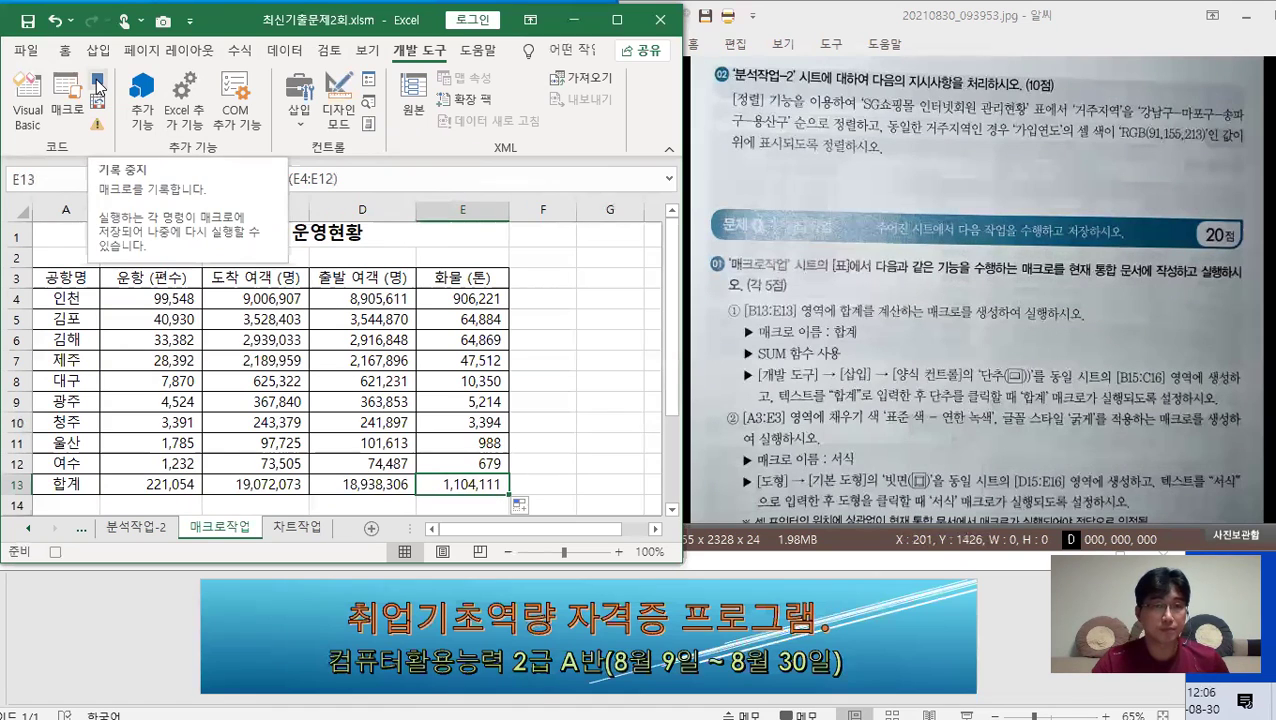
pyautogui.click(96, 79)
pyautogui.click(596, 314)
pyautogui.click(597, 375)
pyautogui.click(597, 343)
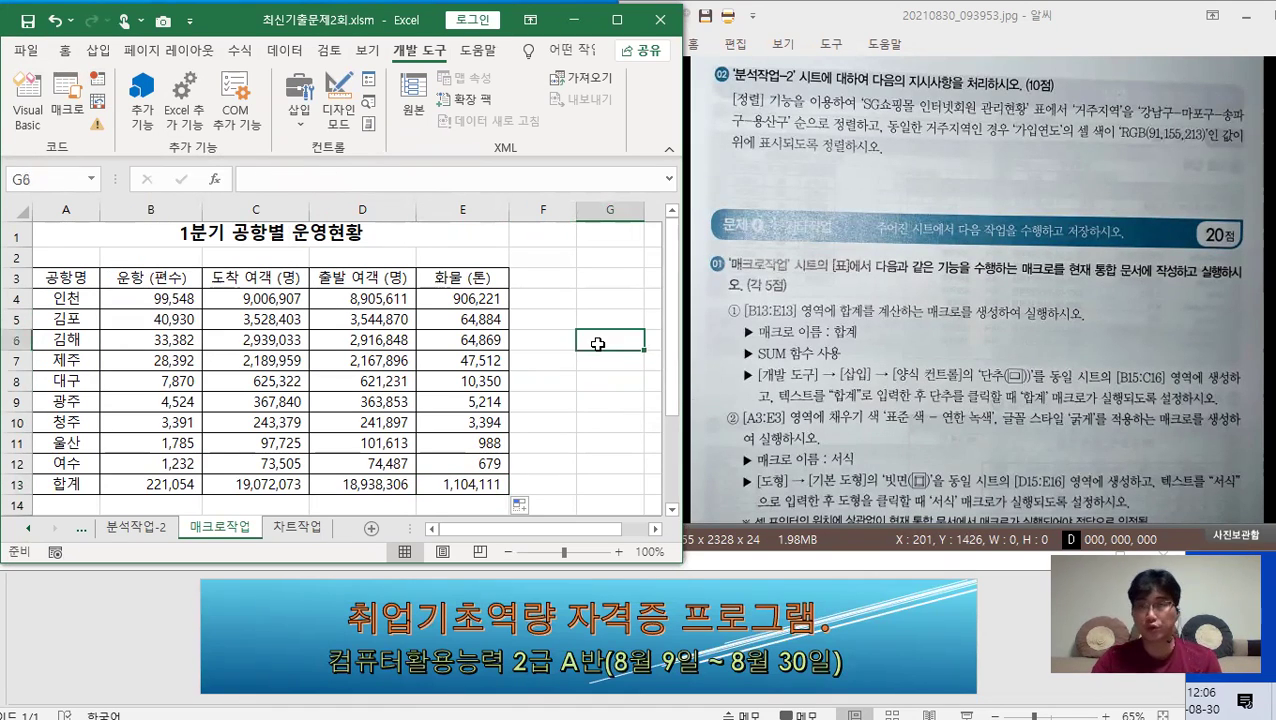
pyautogui.click(597, 421)
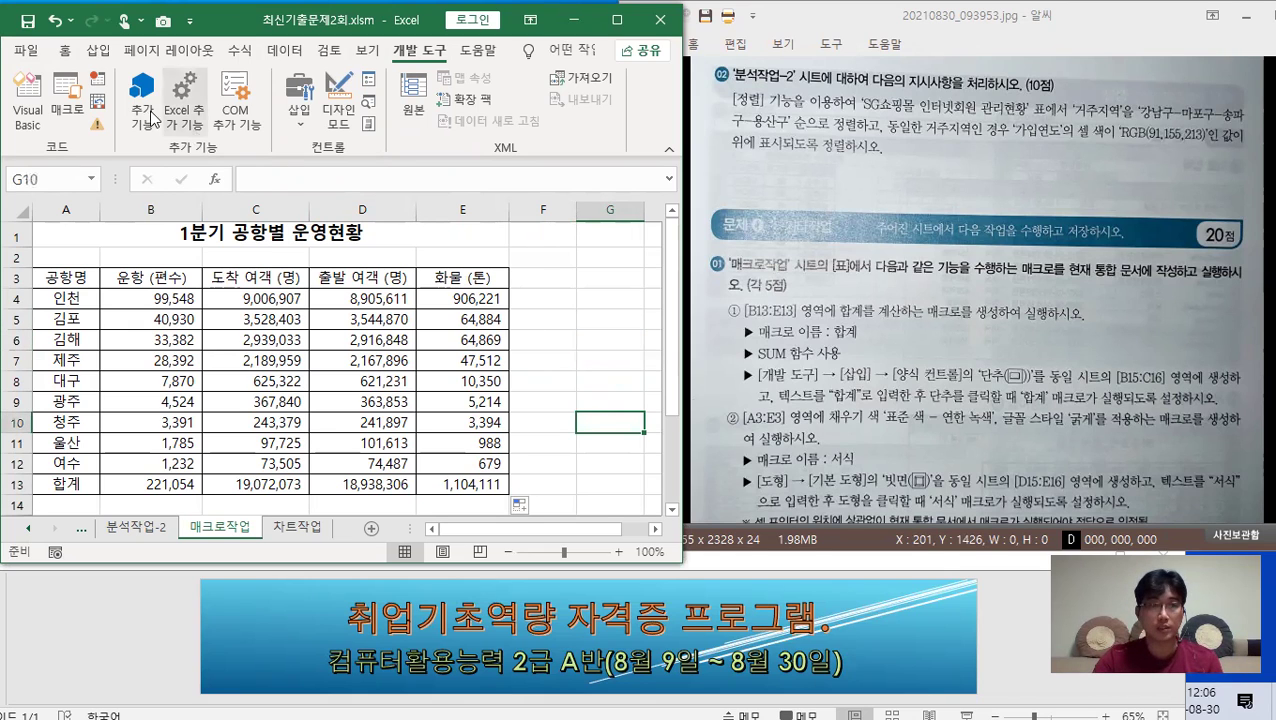
# Step: Start recording a second macro named 서식, stored in the current workbook
pyautogui.click(97, 80)
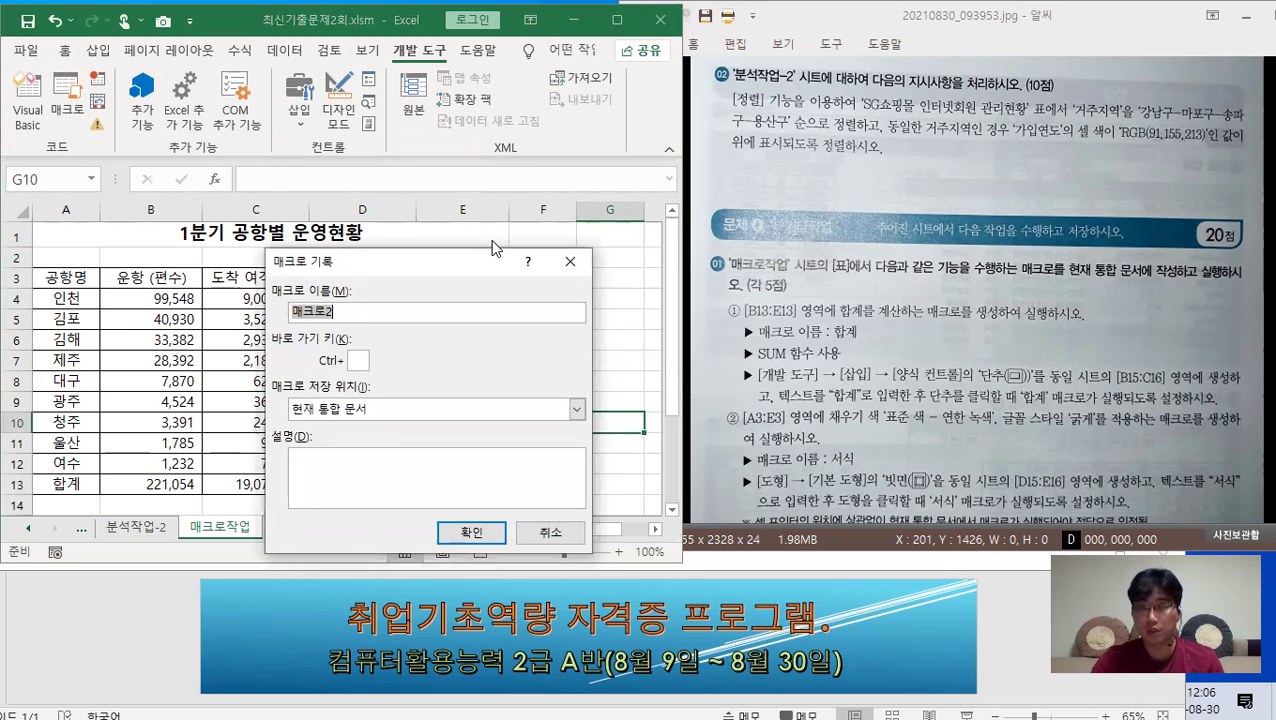
pyautogui.write('t')
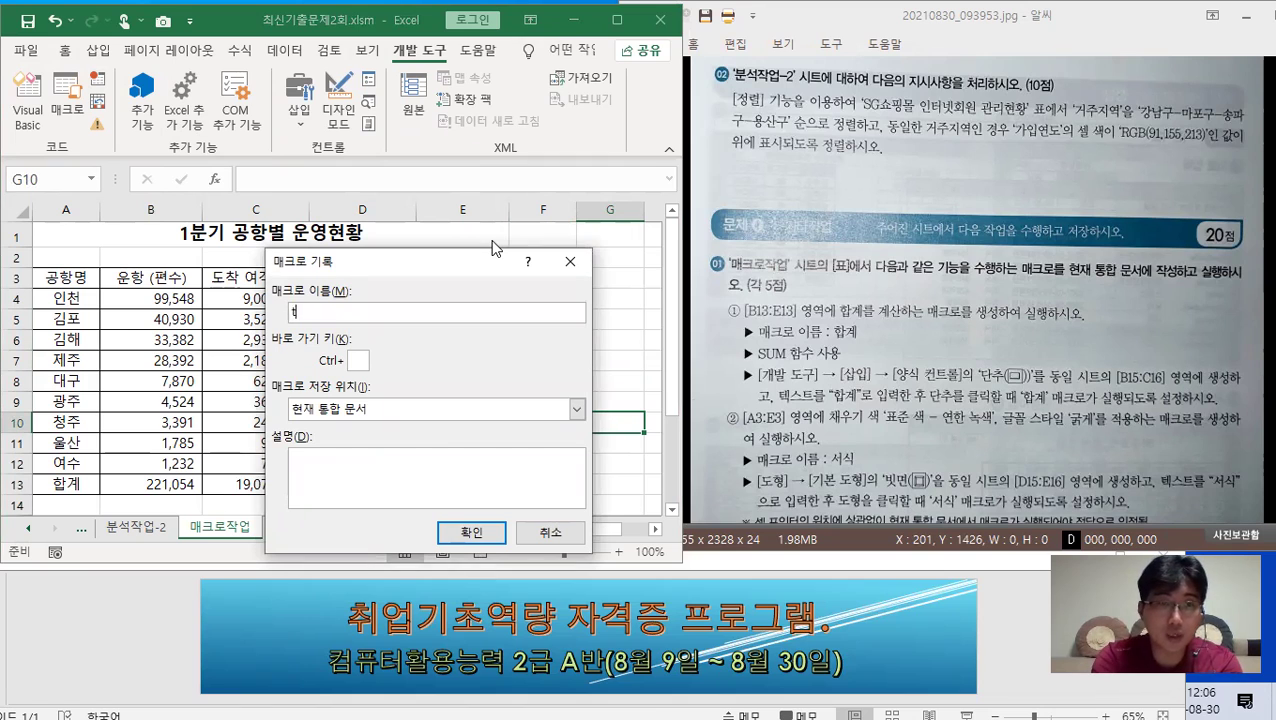
pyautogui.write('식')
pyautogui.click(488, 531)
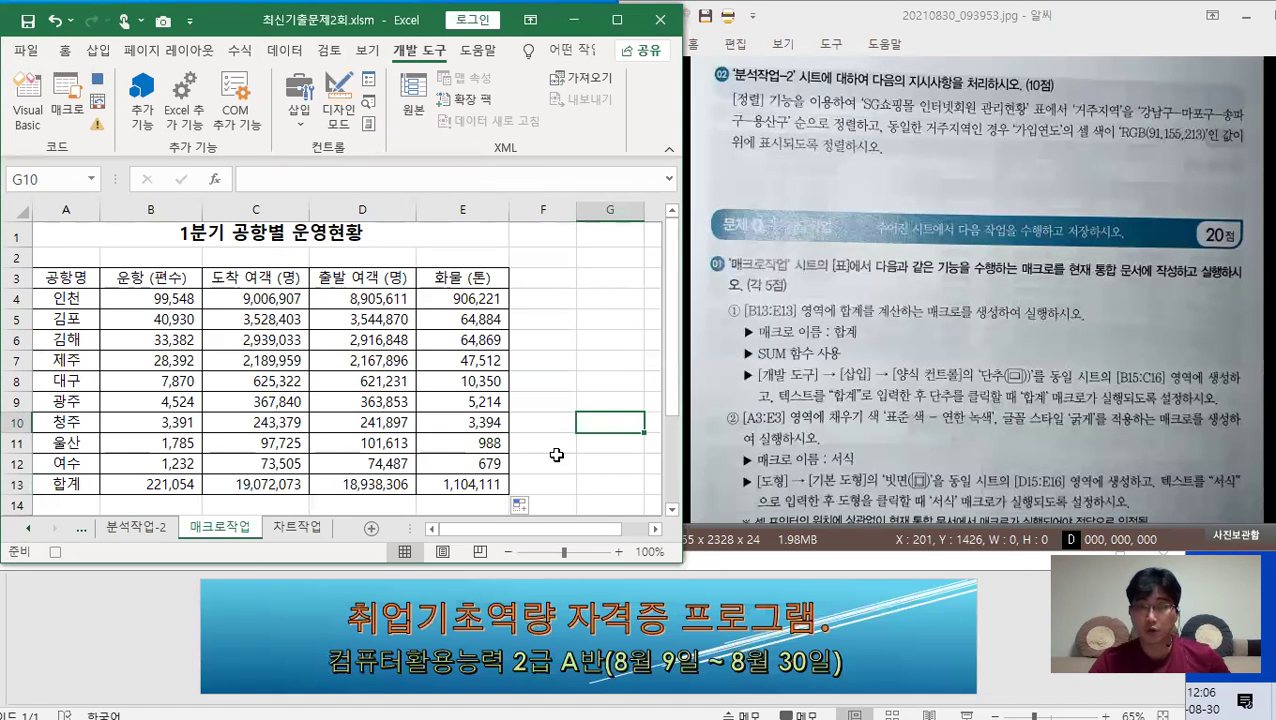
# Step: Fill the header cells A3:E3 with the standard light green colour and make their text bold
pyautogui.moveTo(88, 277); pyautogui.dragTo(497, 285)
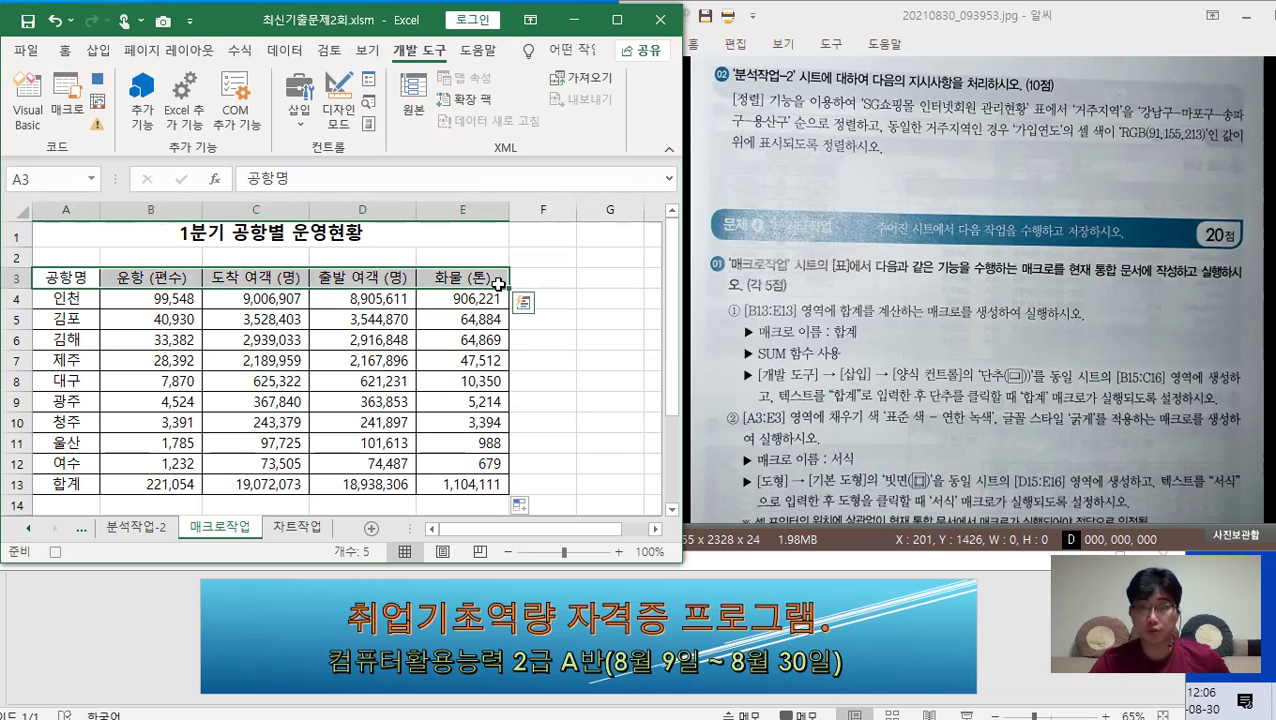
pyautogui.click(64, 50)
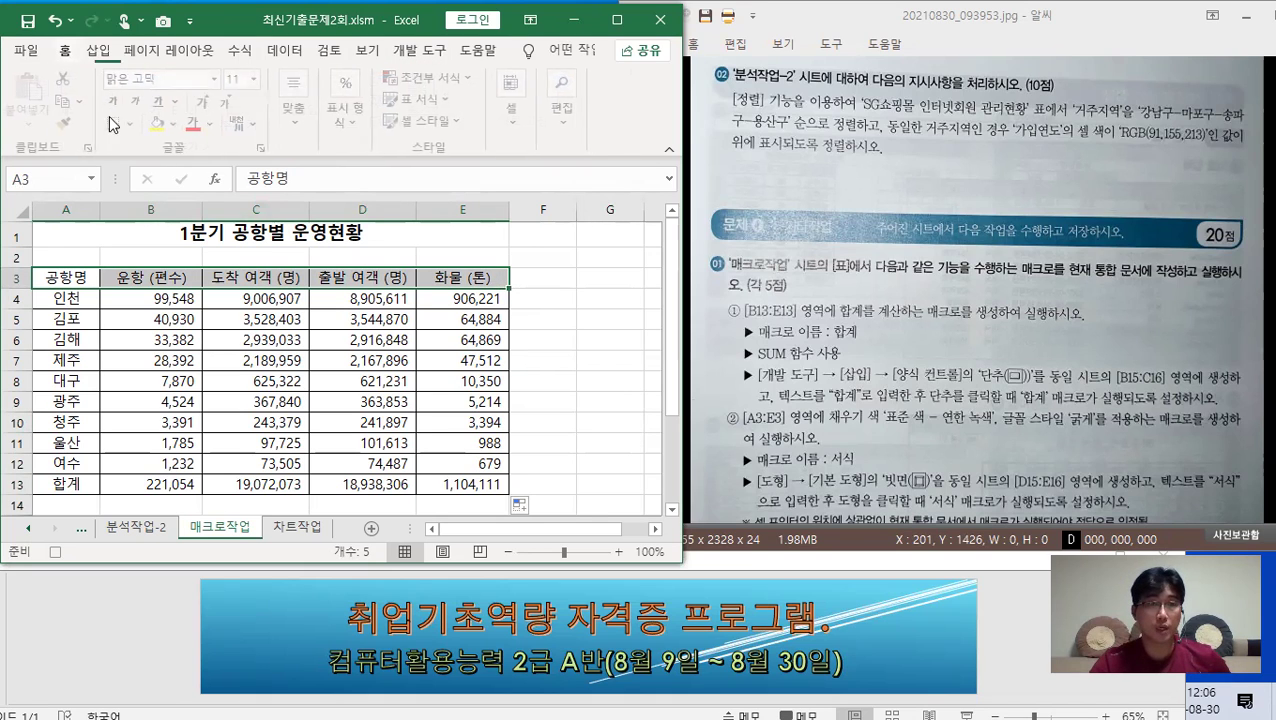
pyautogui.click(179, 124)
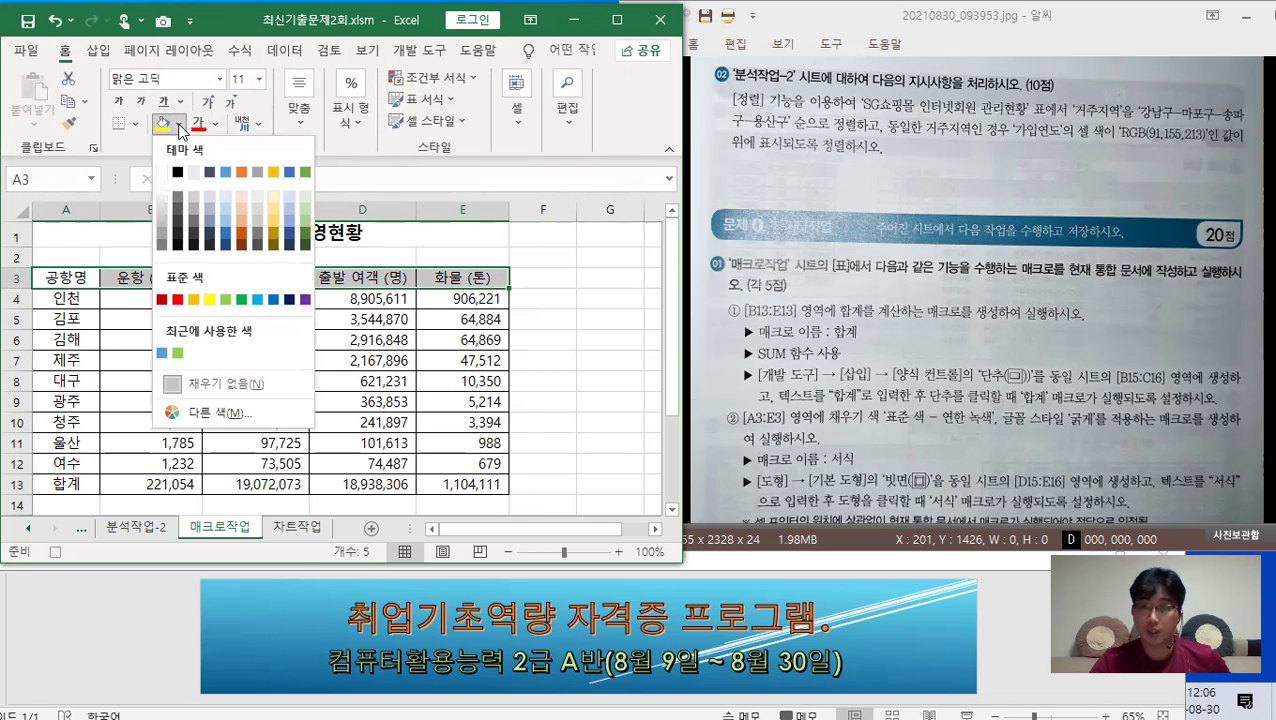
pyautogui.click(225, 299)
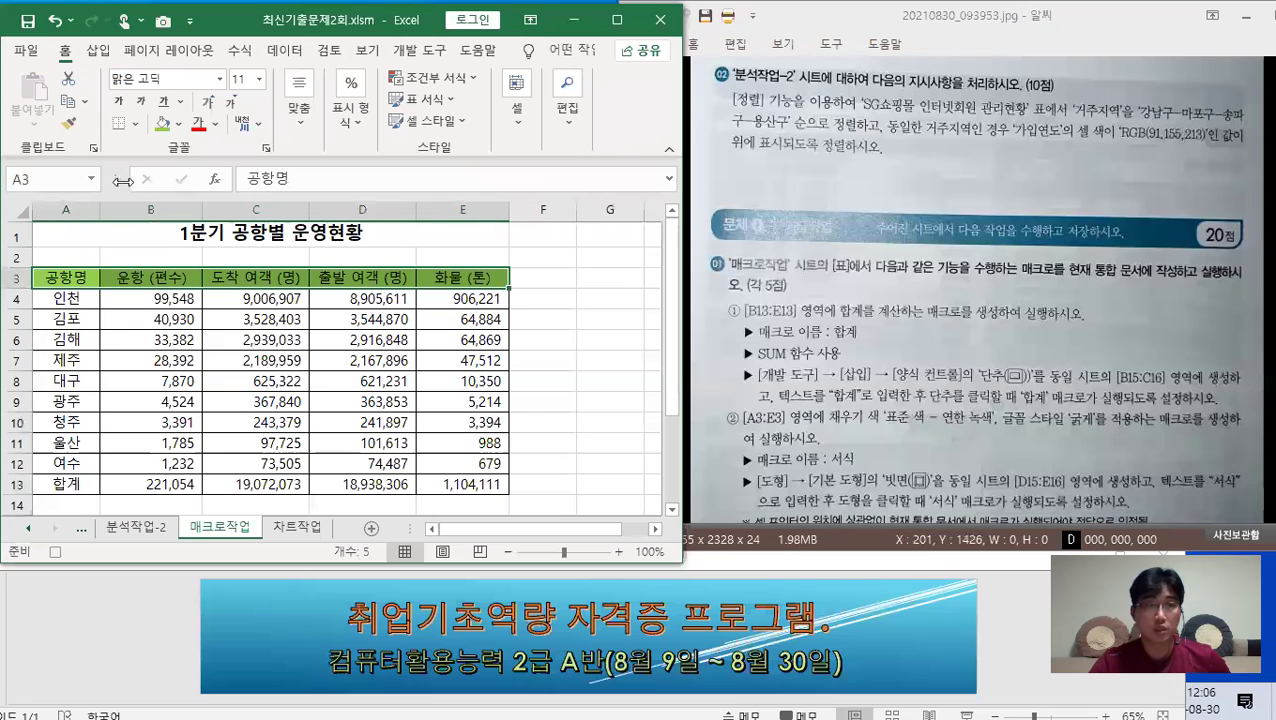
pyautogui.click(120, 103)
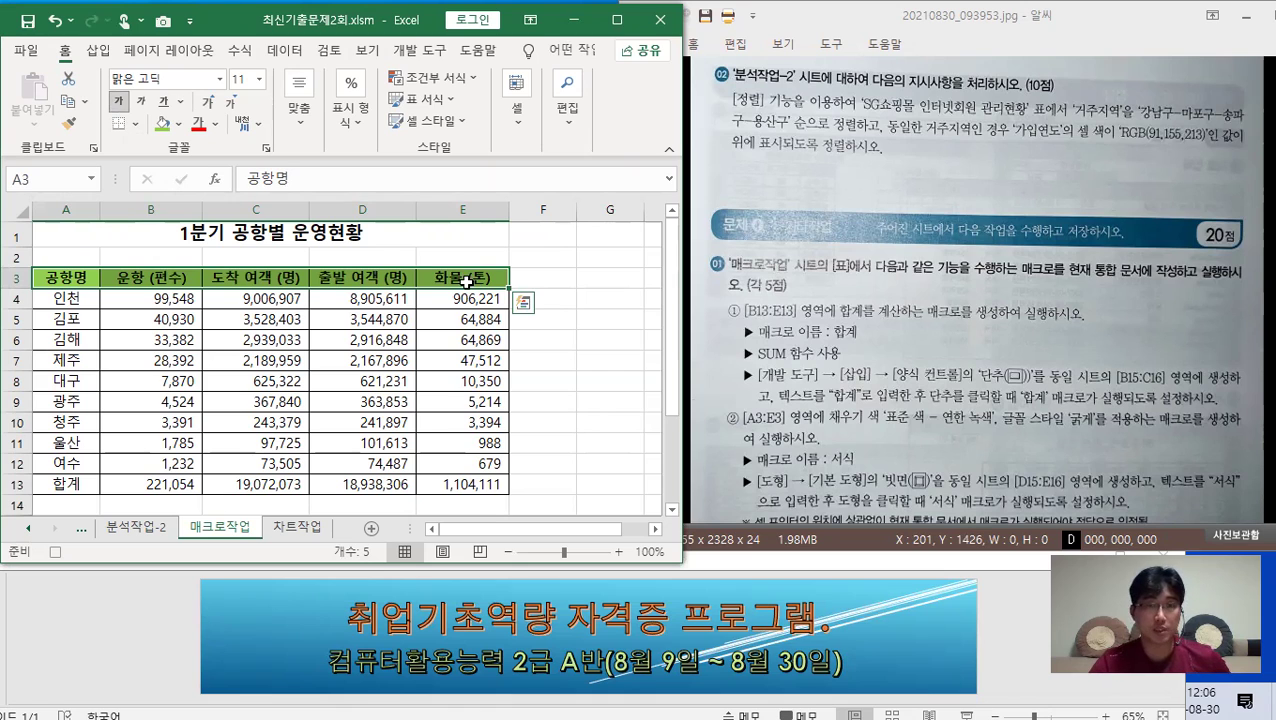
# Step: Deselect the header range, stop recording the 서식 macro and select an empty cell outside the table
pyautogui.click(466, 282)
pyautogui.click(419, 50)
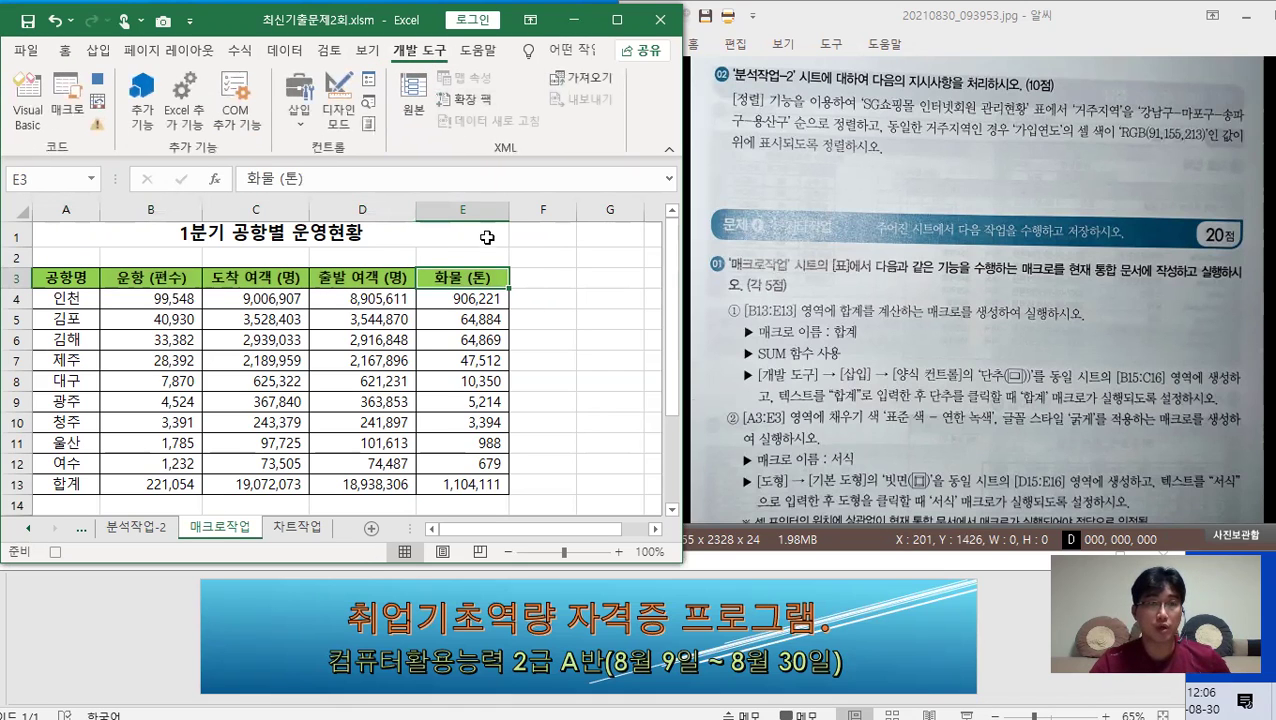
pyautogui.click(100, 85)
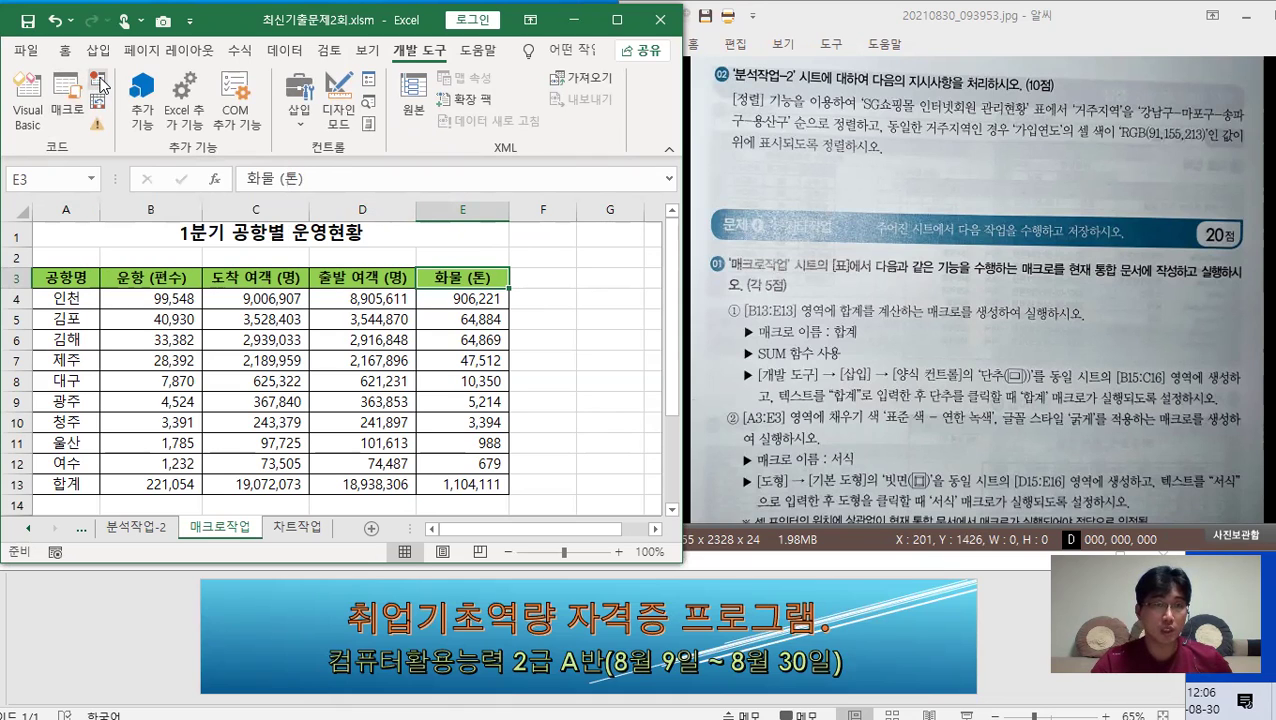
pyautogui.click(596, 337)
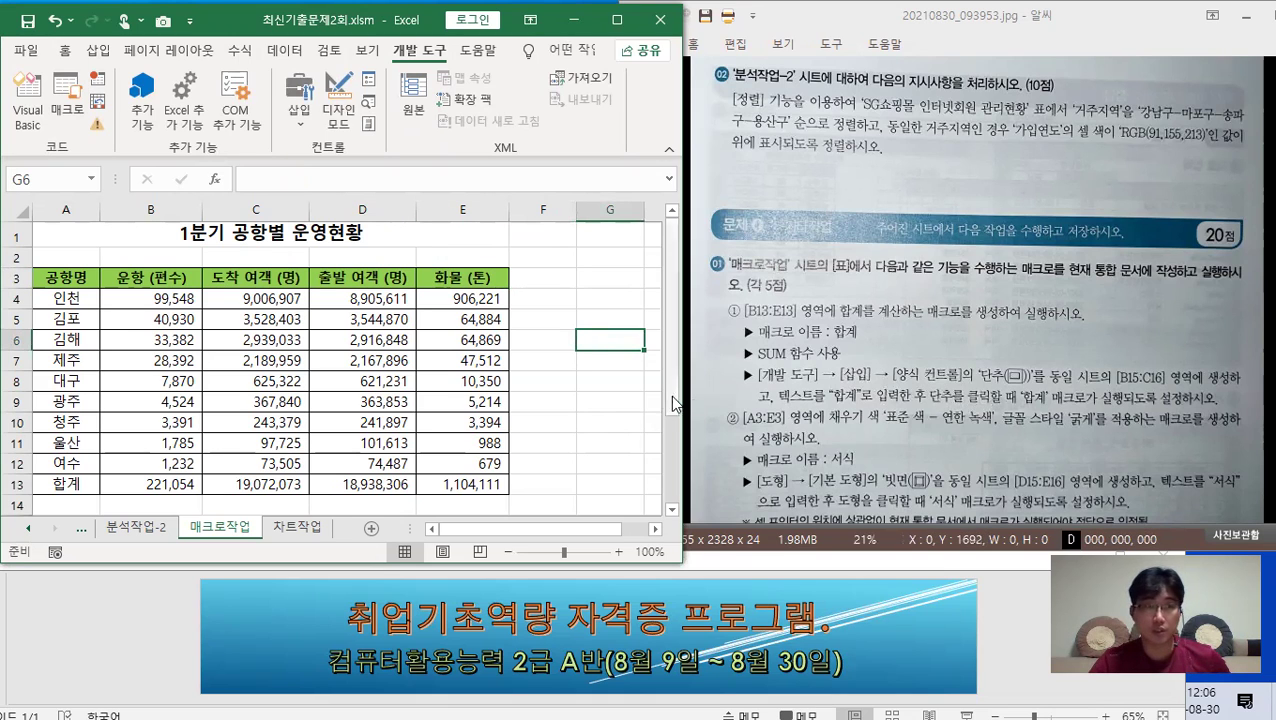
# Step: Draw a form control button snapped to cells B15:C16 and assign the 합계 macro to it
pyautogui.scroll(-2, 672, 403)
pyautogui.click(146, 400)
pyautogui.moveTo(146, 400); pyautogui.dragTo(231, 419)
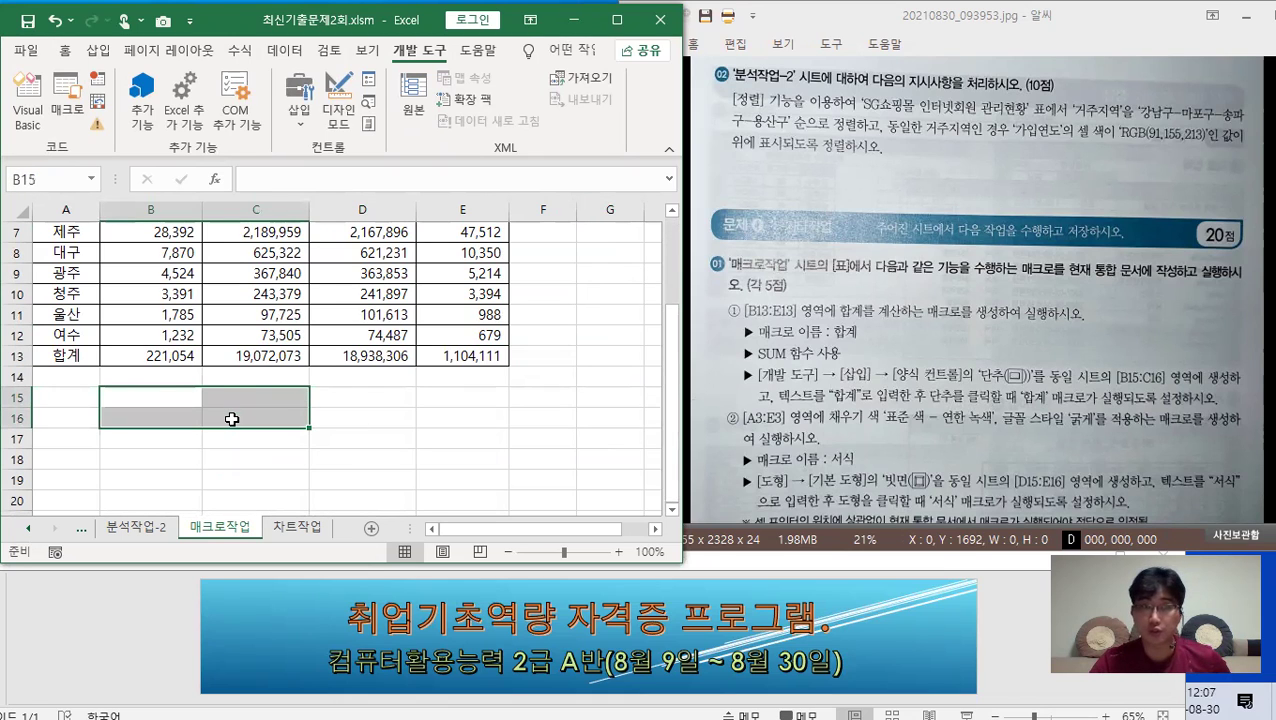
pyautogui.click(299, 108)
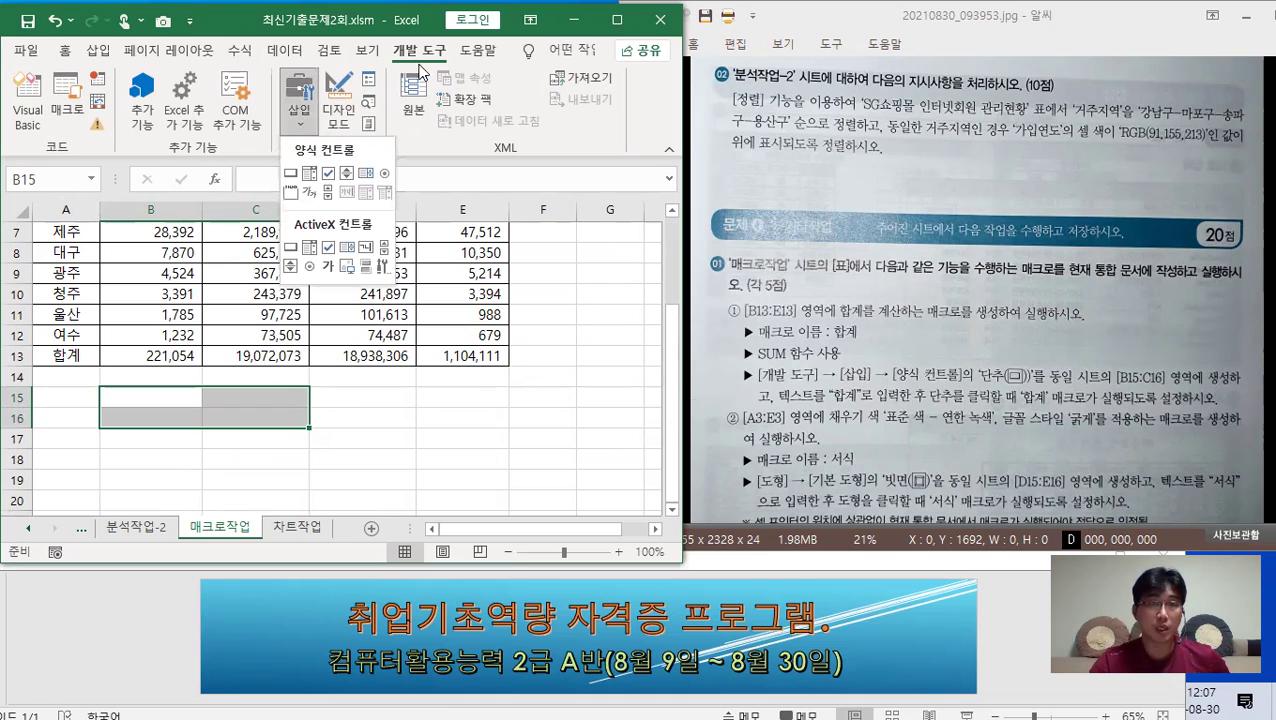
pyautogui.click(291, 174)
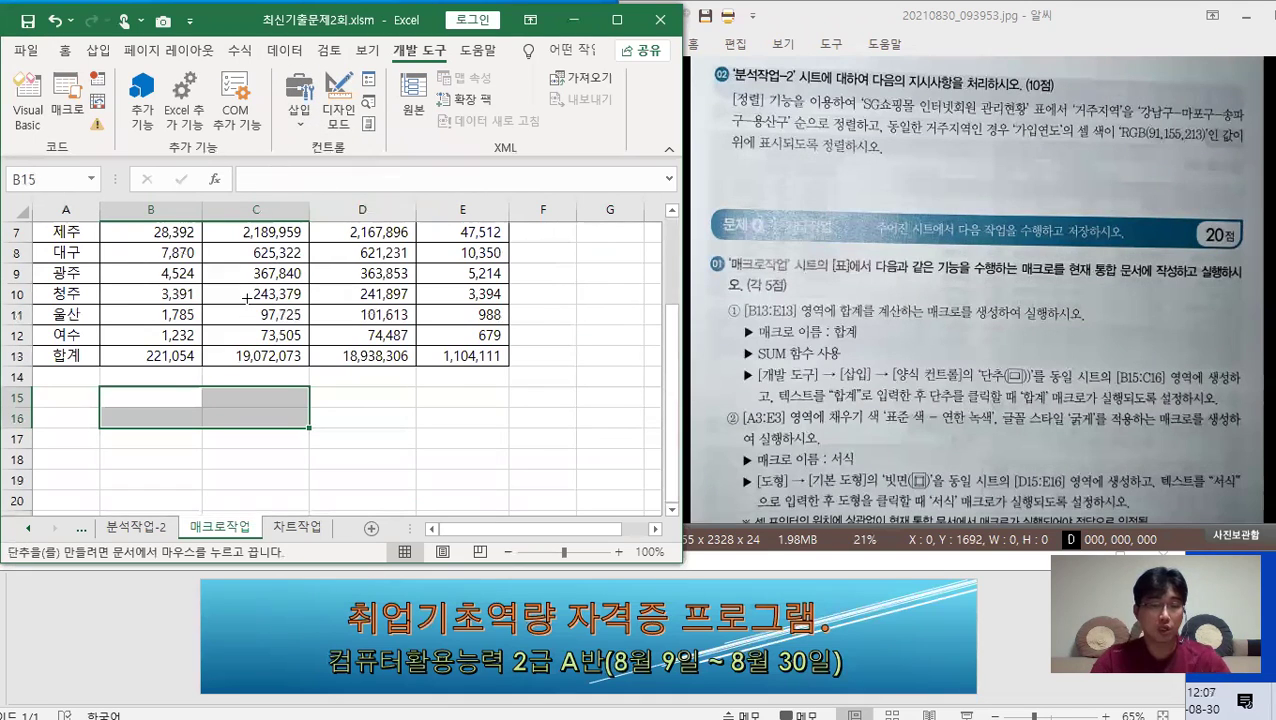
pyautogui.press('alt')
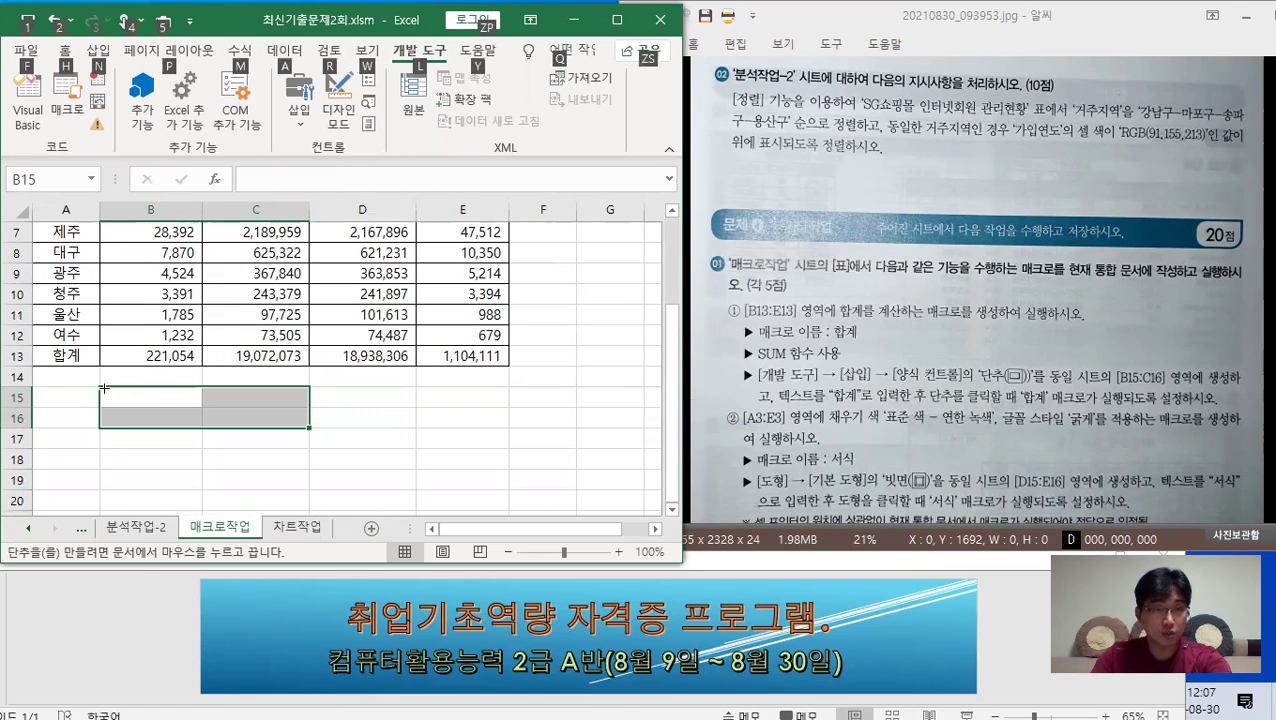
pyautogui.moveTo(104, 388); pyautogui.dragTo(288, 422)
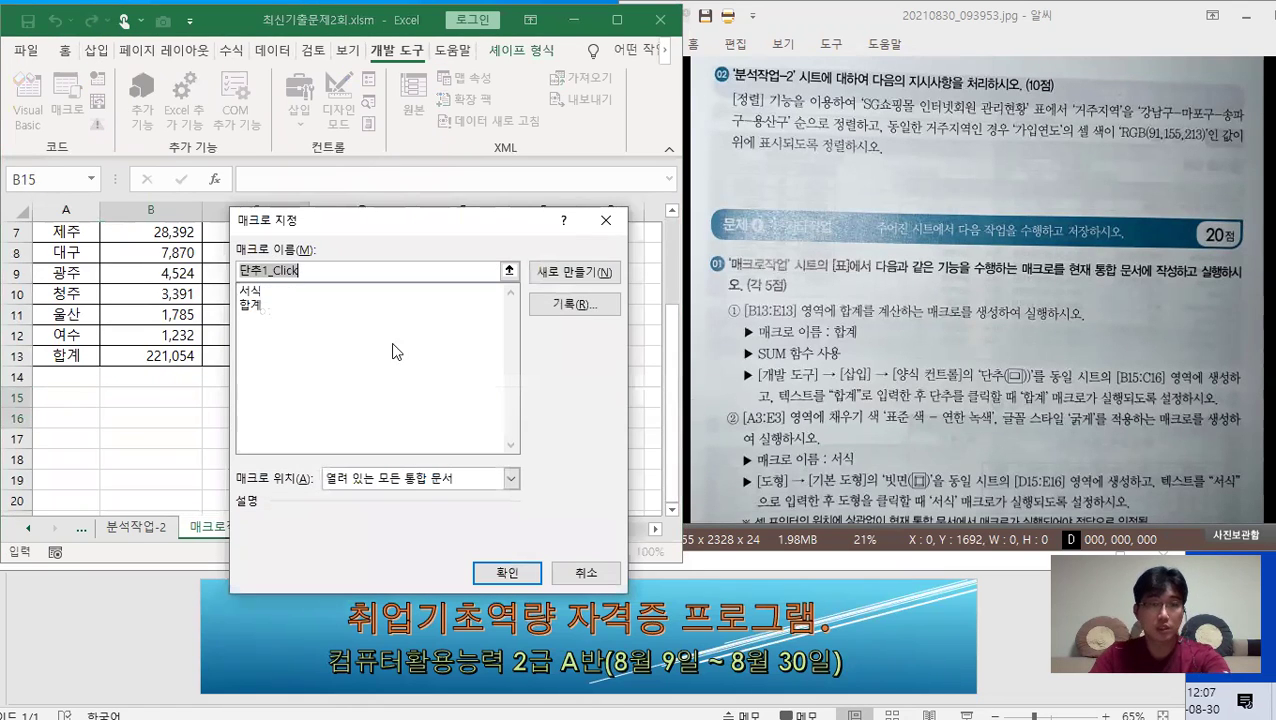
pyautogui.click(248, 304)
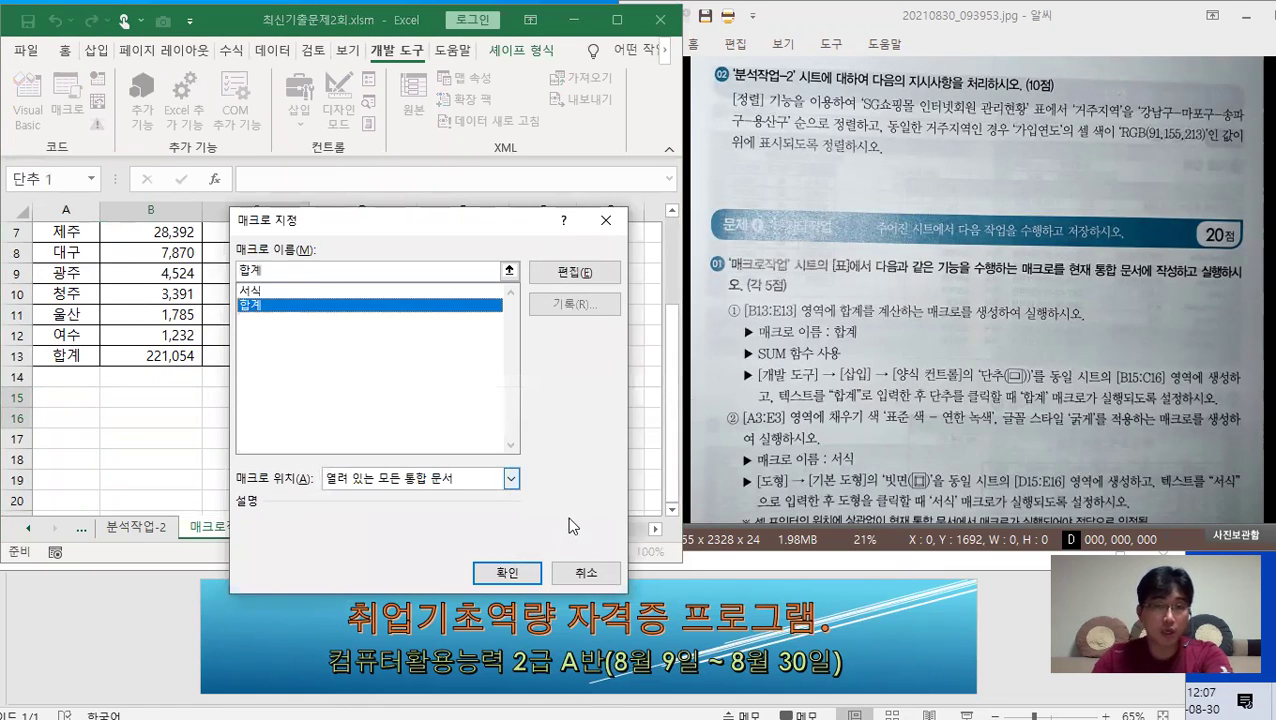
pyautogui.click(507, 572)
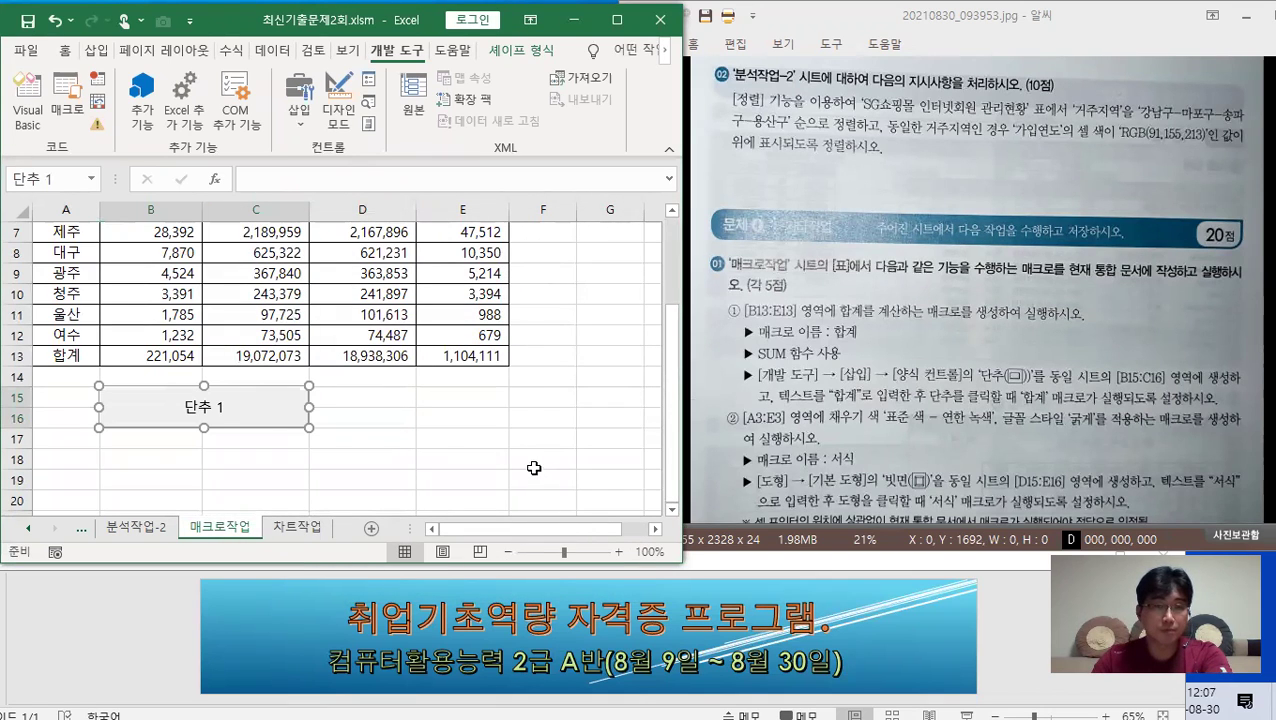
# Step: Replace the new button's label with 합계 and deselect the button
pyautogui.click(191, 409)
pyautogui.moveTo(191, 407); pyautogui.dragTo(227, 407)
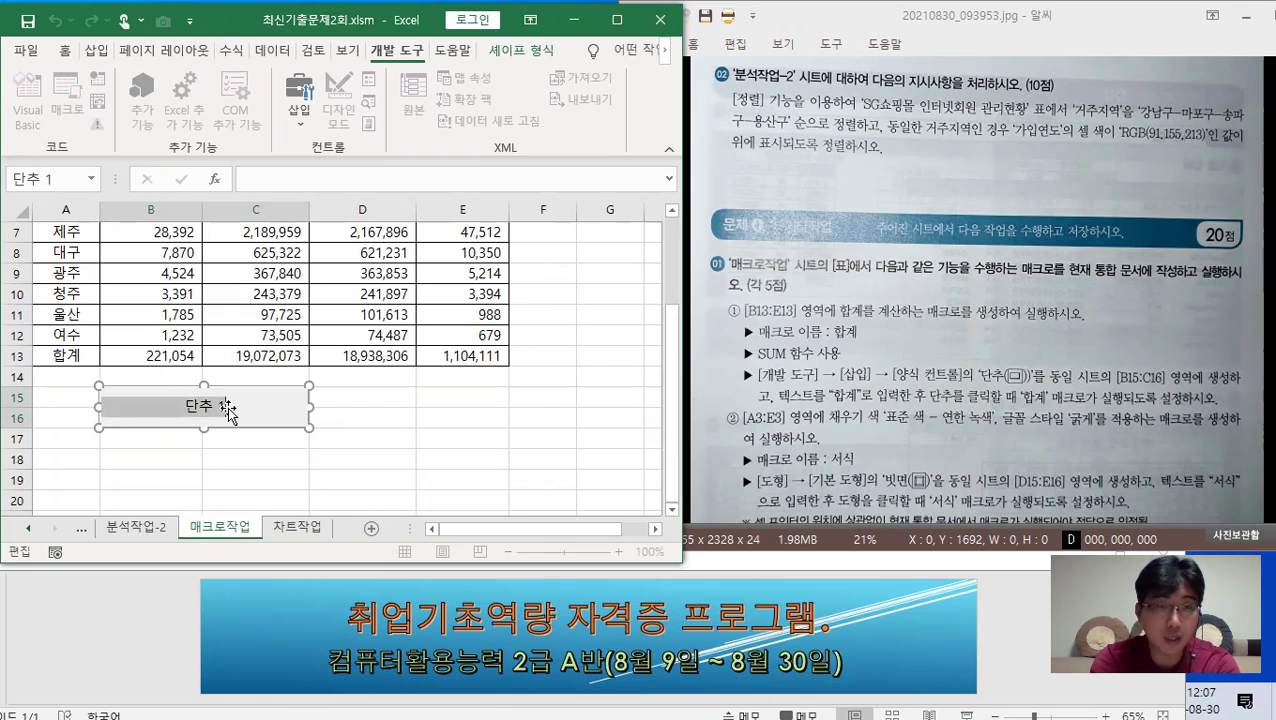
pyautogui.write('합ㄱ')
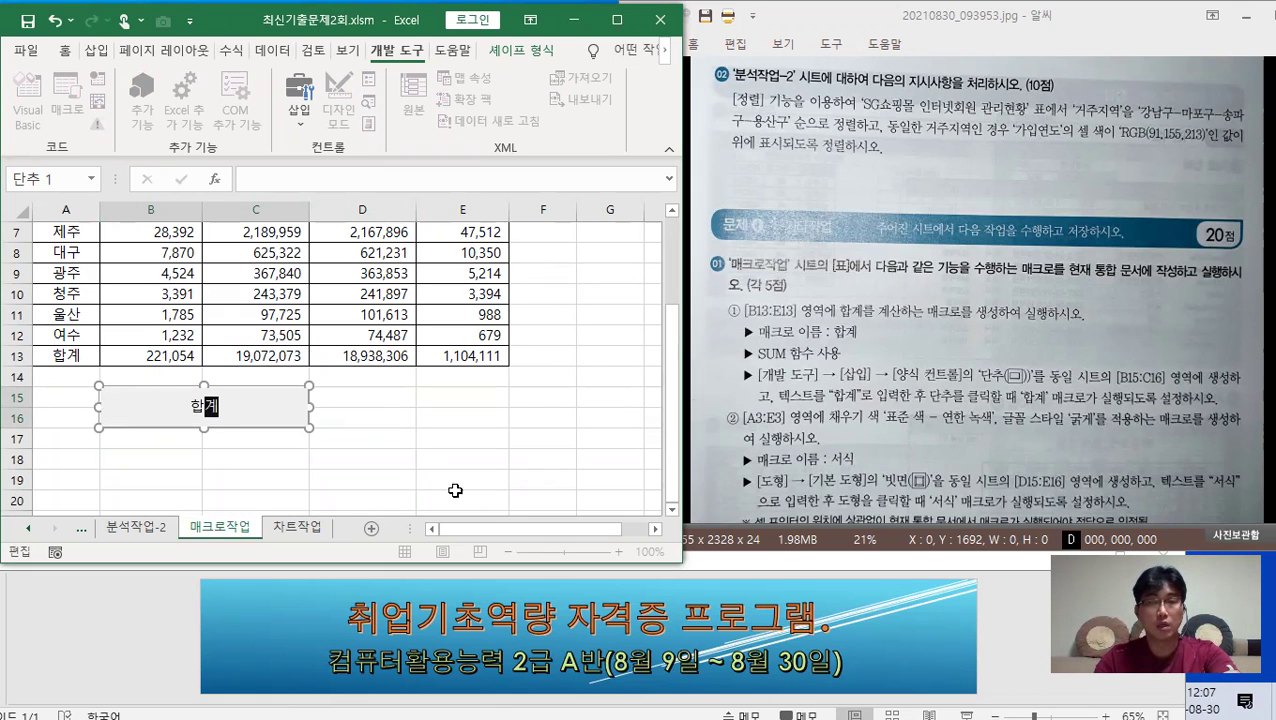
pyautogui.click(470, 457)
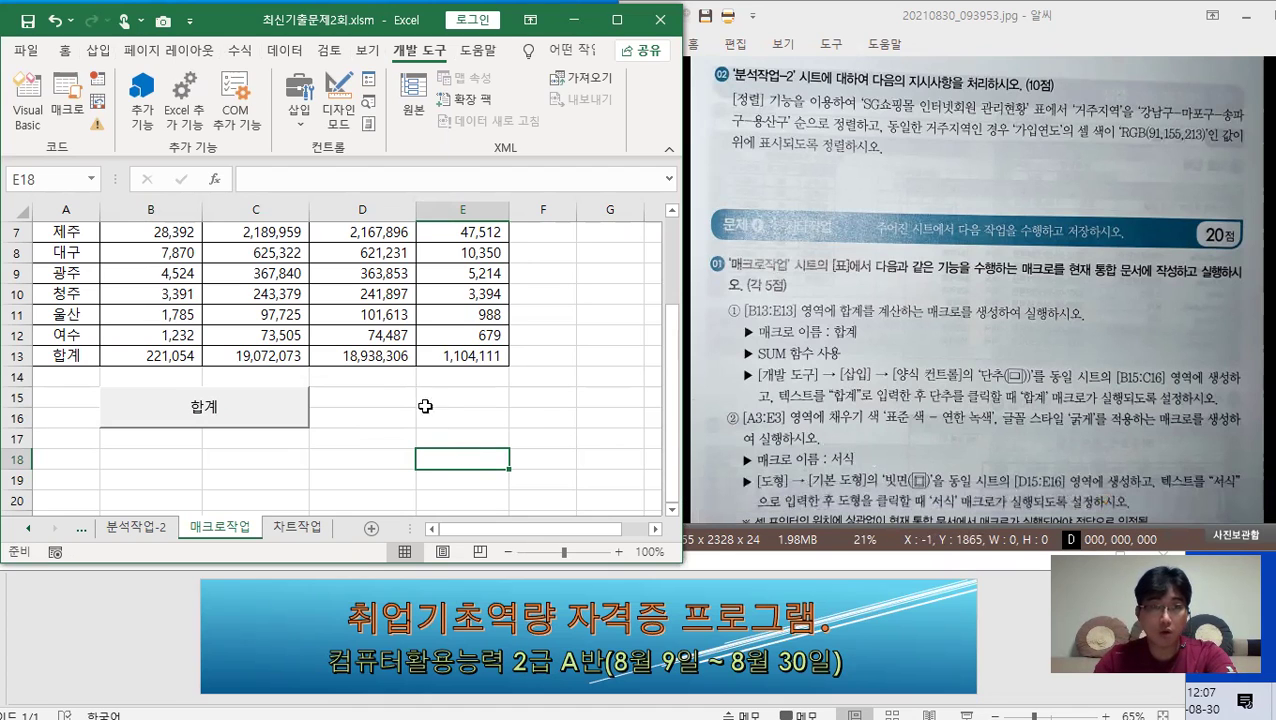
# Step: Draw a bevel (빗면) basic shape snapped to cells D15:E16
pyautogui.moveTo(386, 398); pyautogui.dragTo(459, 415)
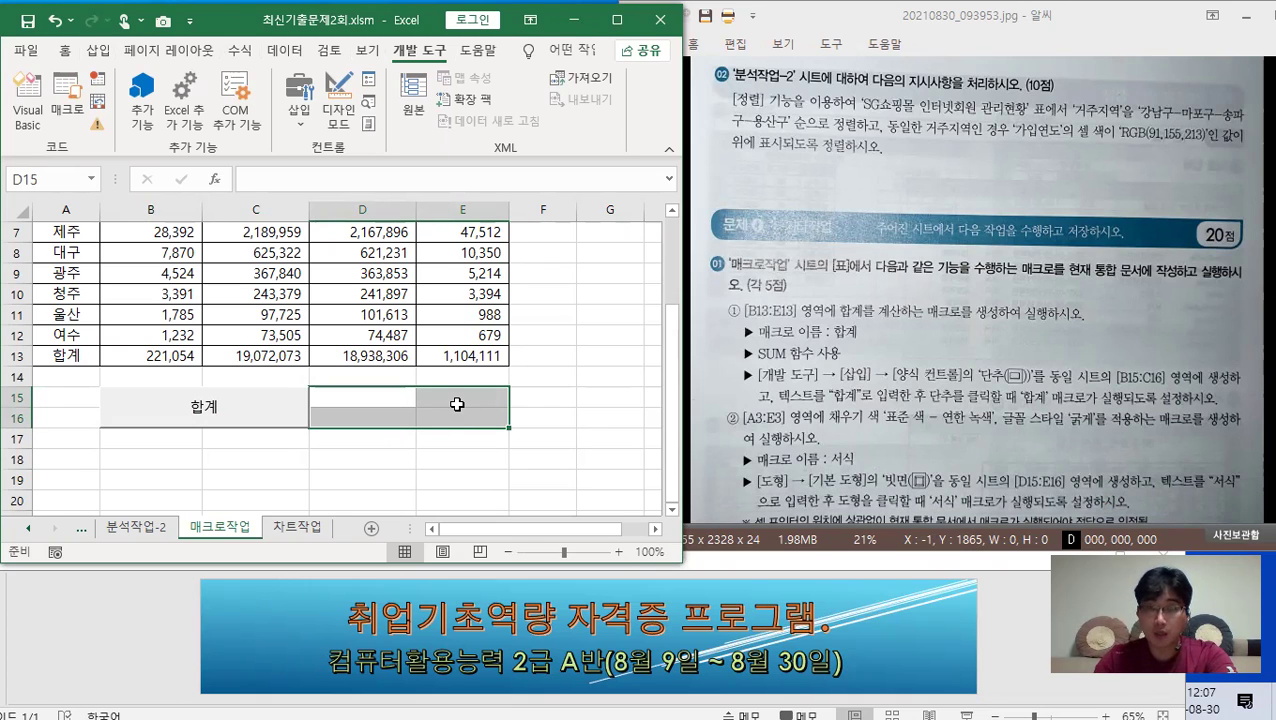
pyautogui.click(106, 54)
pyautogui.click(82, 114)
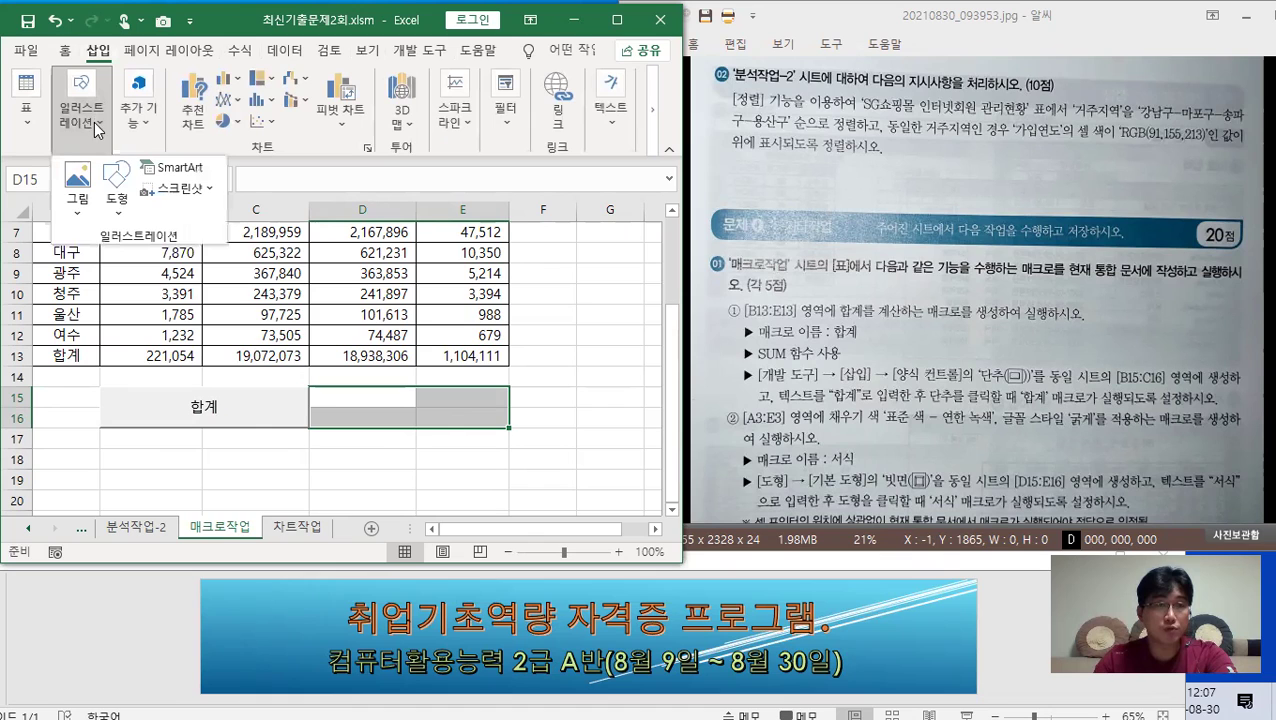
pyautogui.click(116, 190)
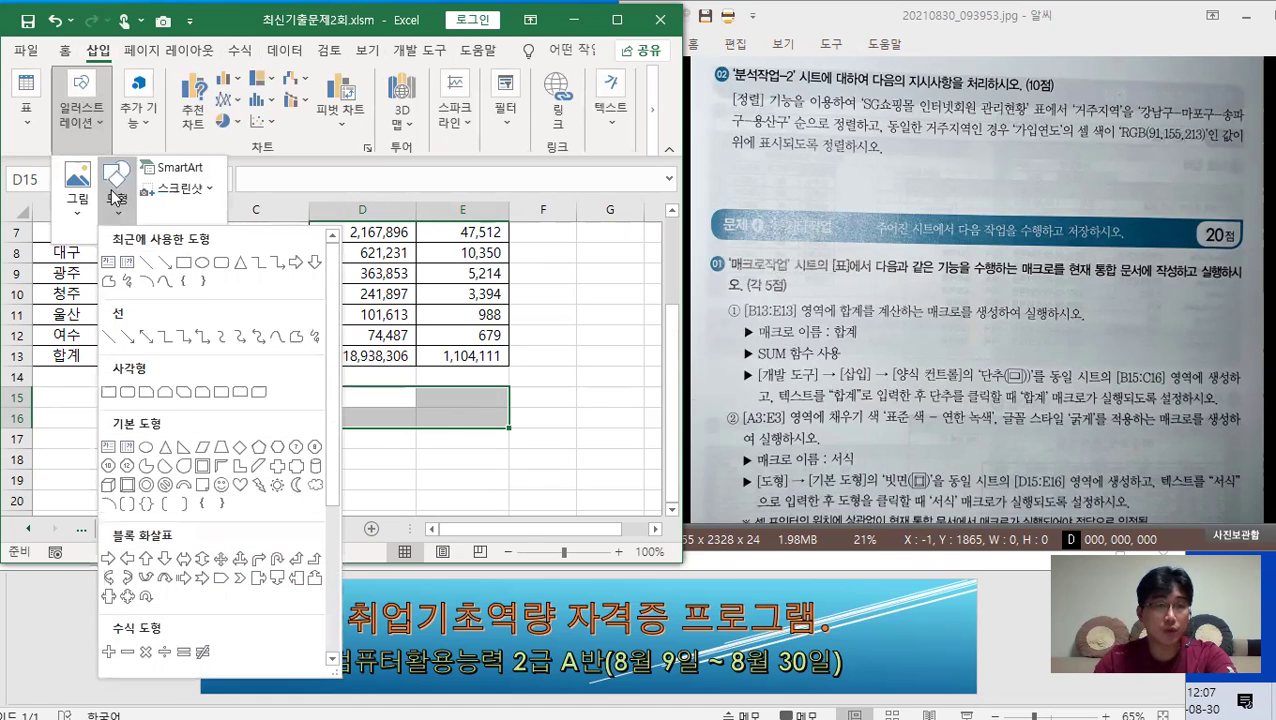
pyautogui.click(130, 486)
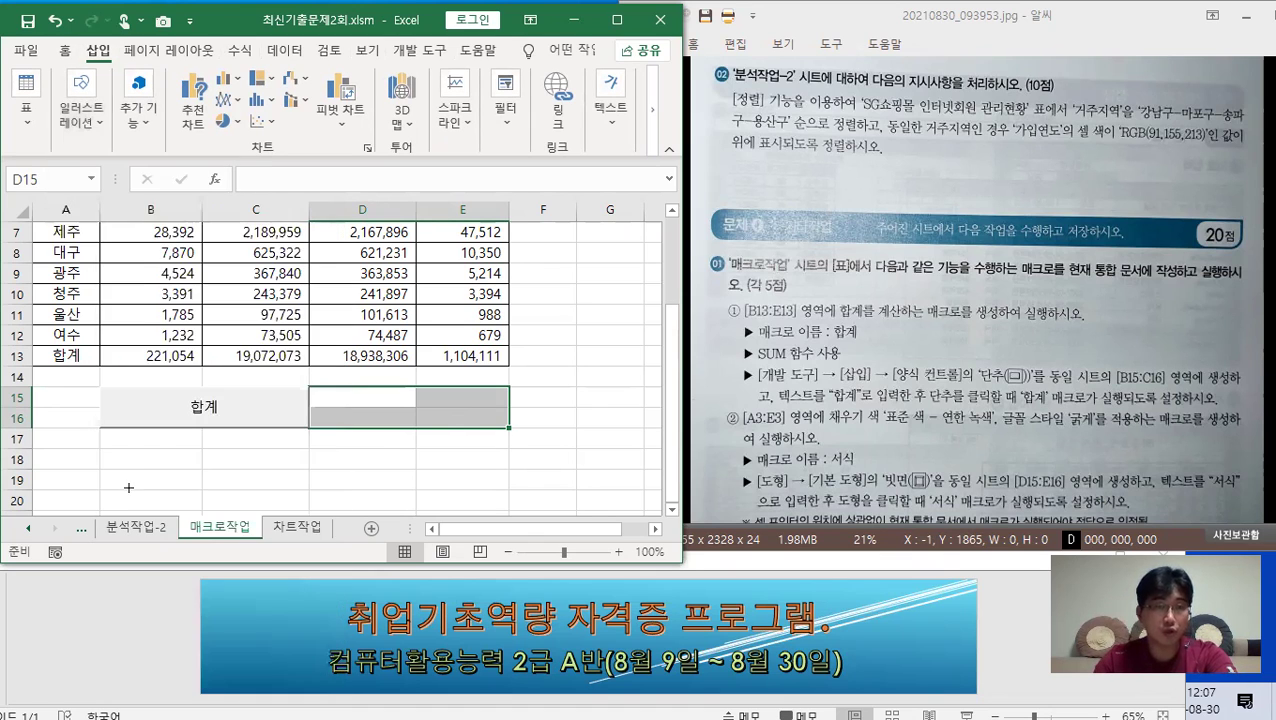
pyautogui.moveTo(313, 388); pyautogui.dragTo(509, 427)
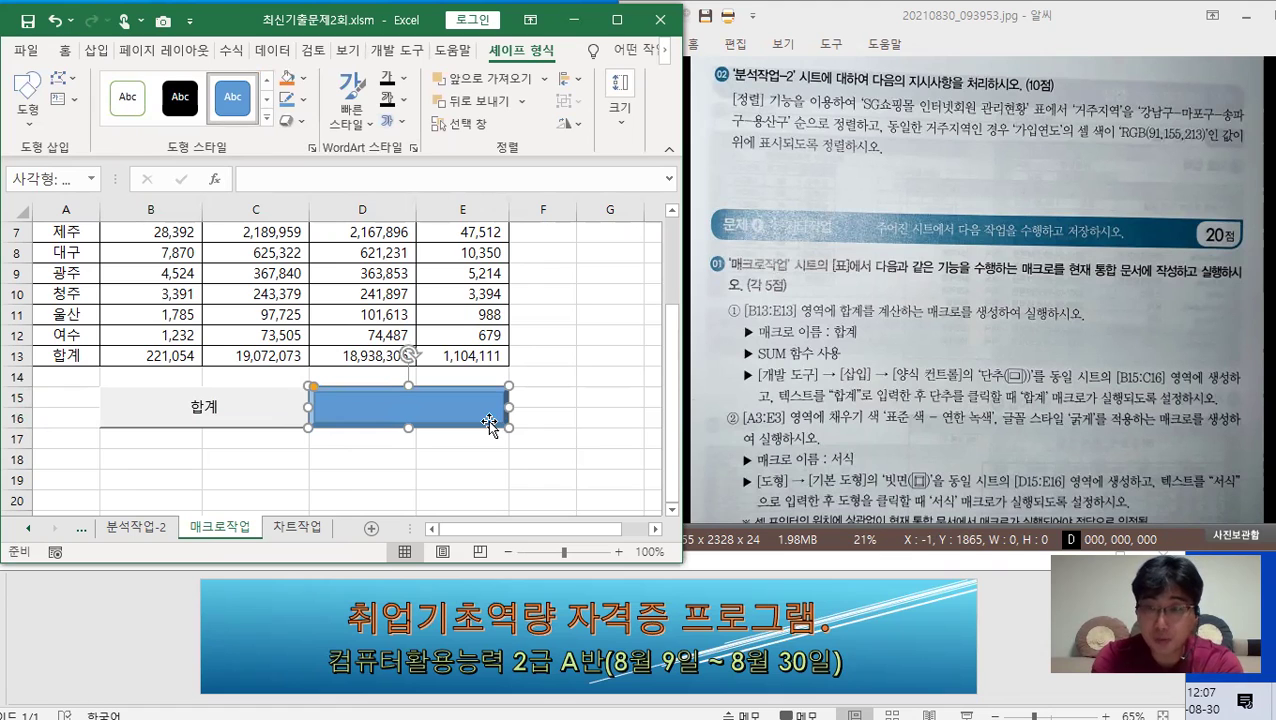
# Step: Enter the text 서식 in the bevel shape and centre it horizontally
pyautogui.write('서식')
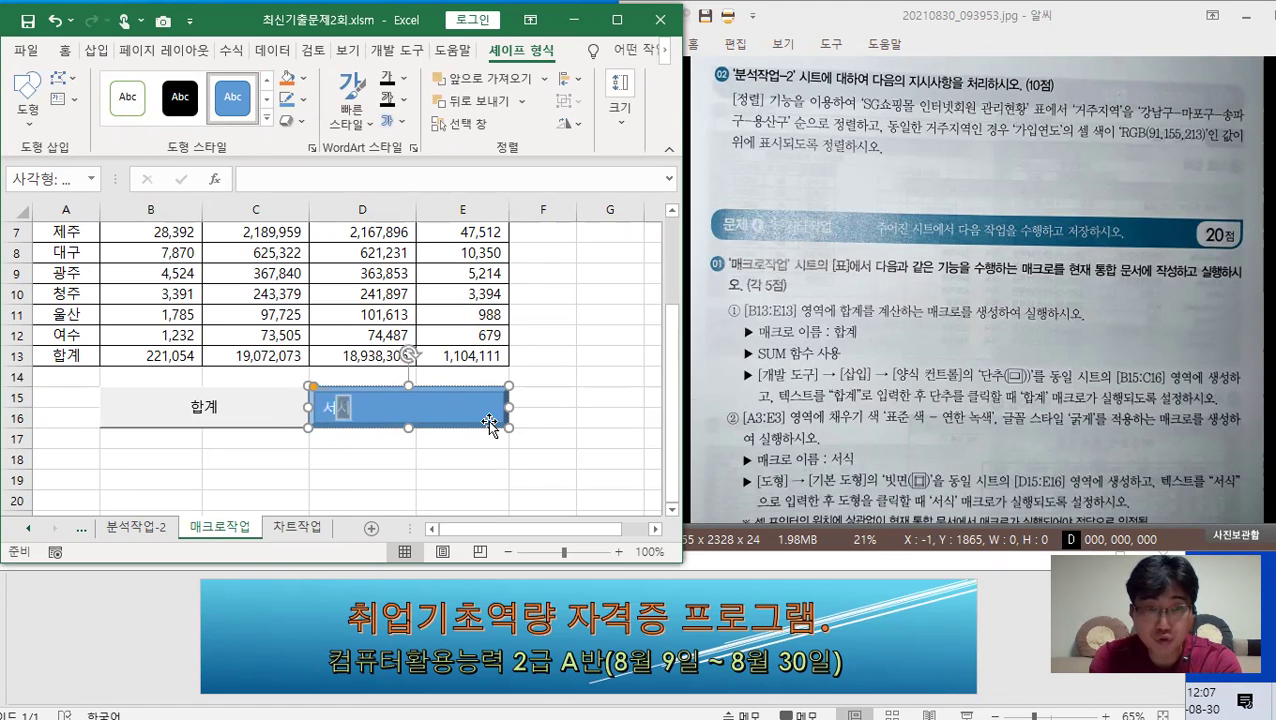
pyautogui.click(65, 52)
pyautogui.click(303, 120)
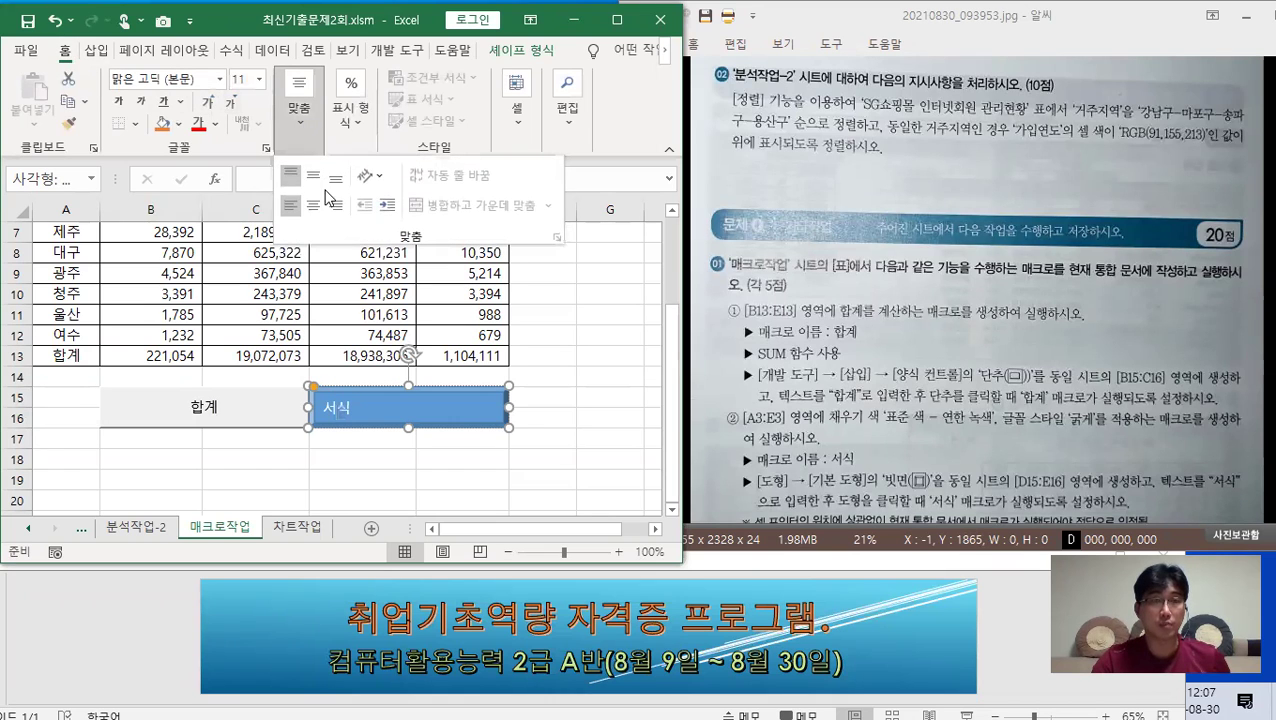
pyautogui.click(320, 206)
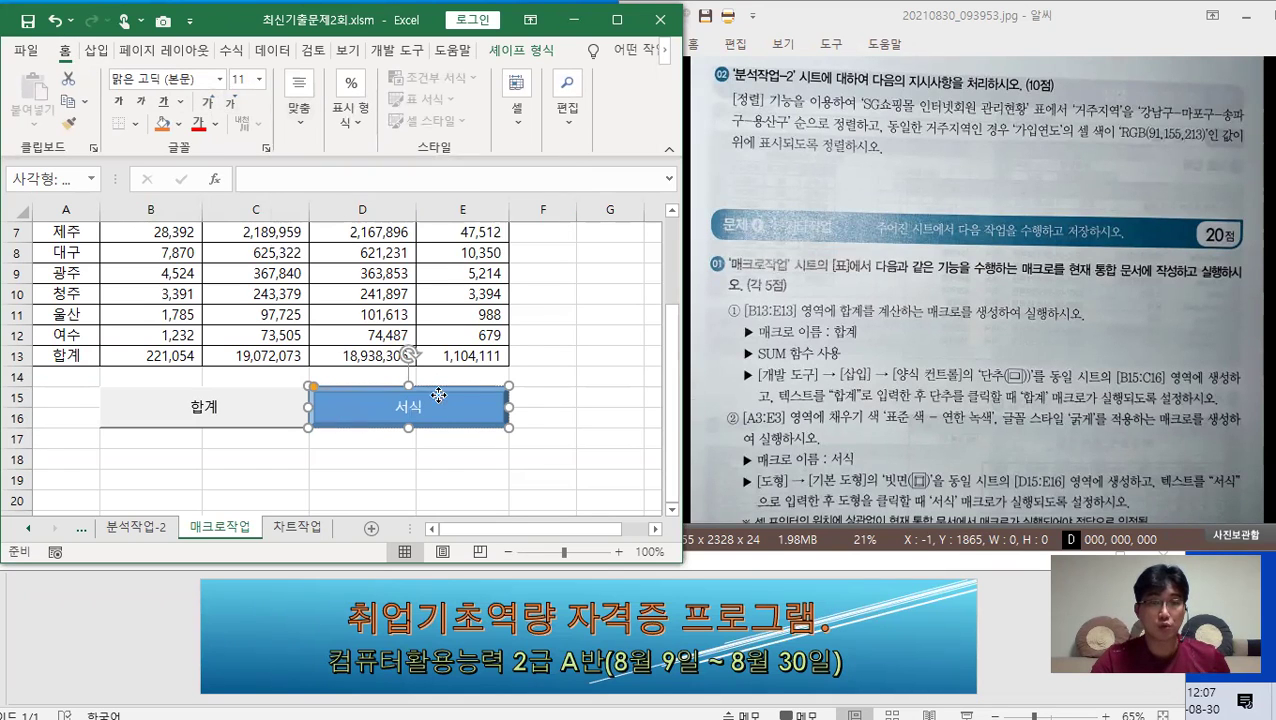
# Step: Assign the 서식 macro to the bevel shape and deselect the shape
pyautogui.rightClick(440, 408)
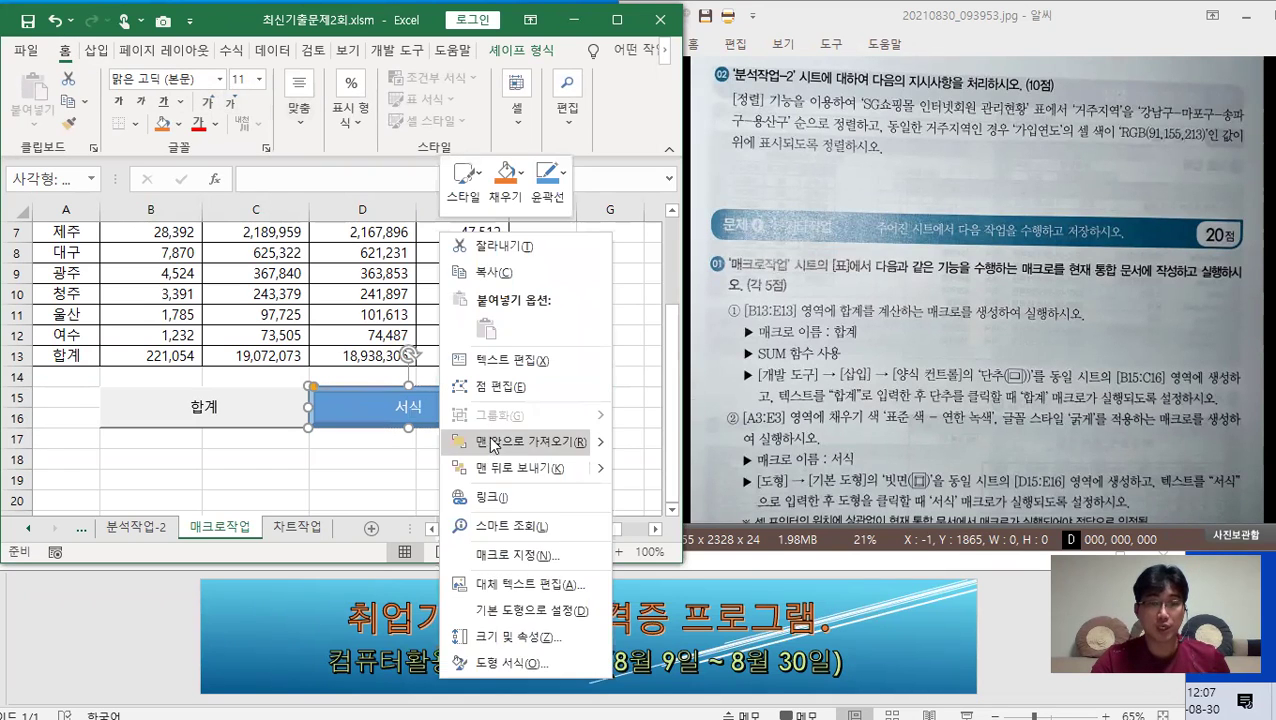
pyautogui.click(516, 556)
pyautogui.click(345, 373)
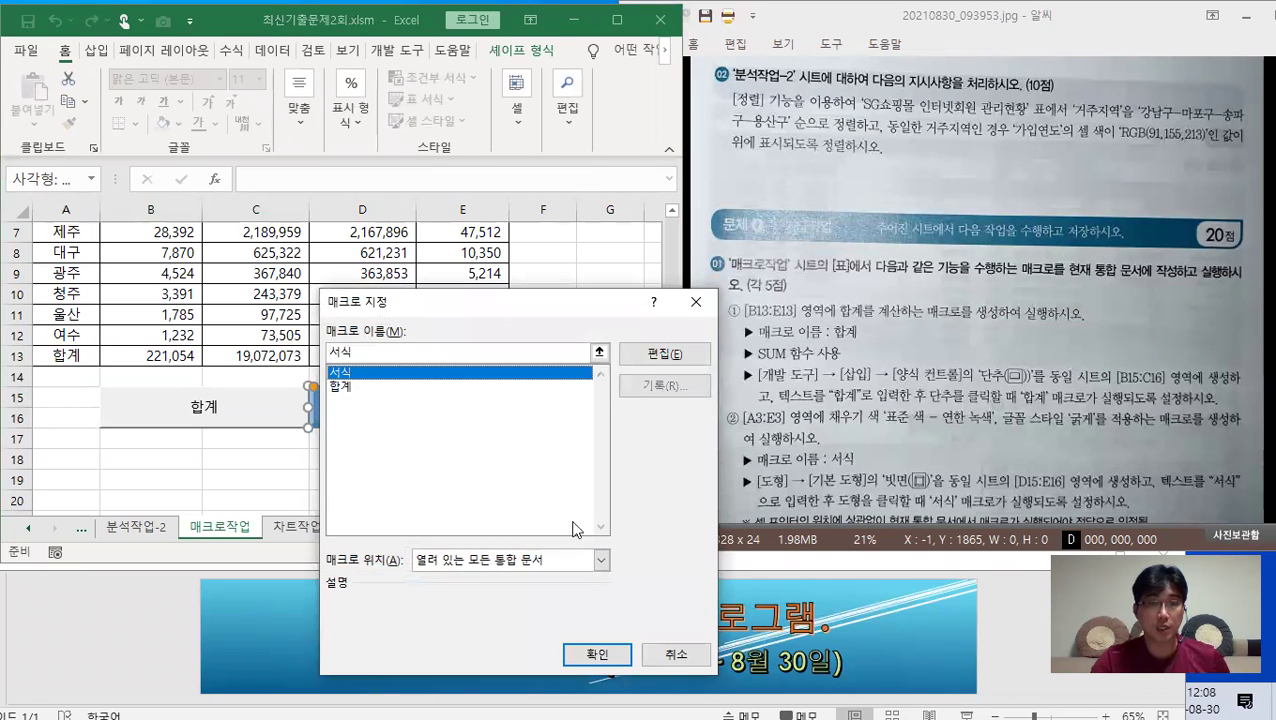
pyautogui.click(597, 654)
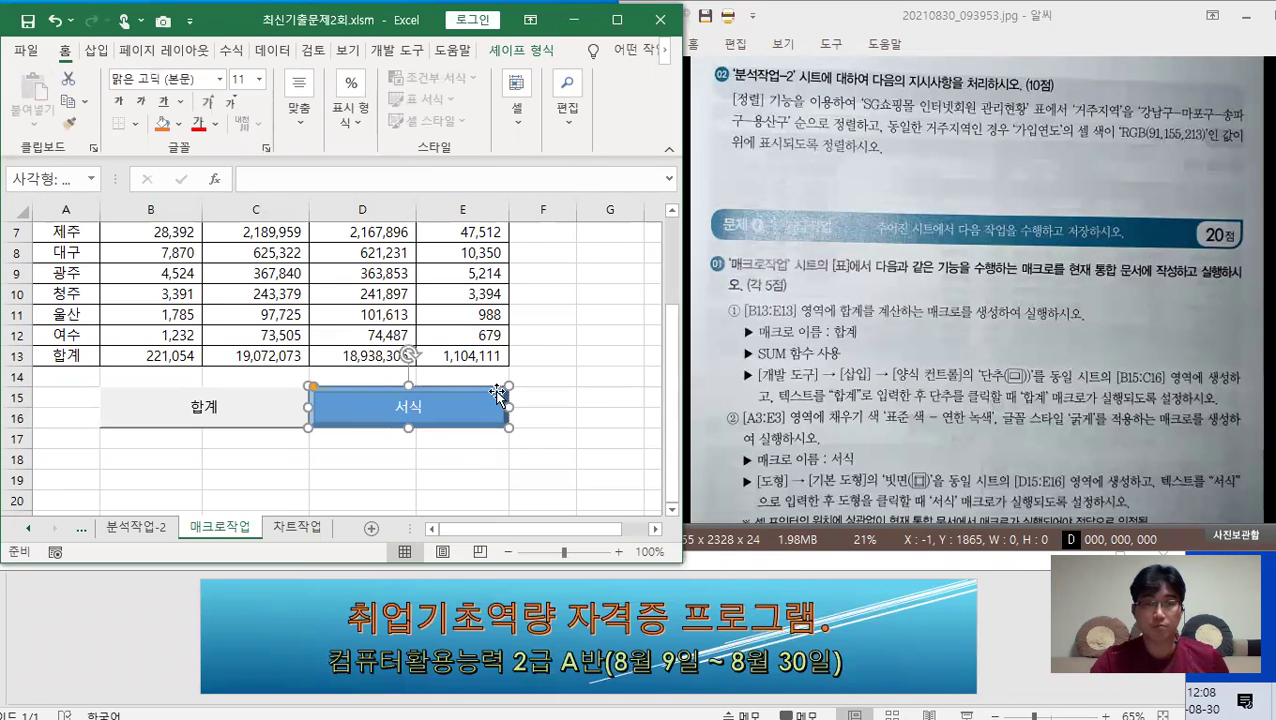
pyautogui.click(603, 411)
pyautogui.click(466, 480)
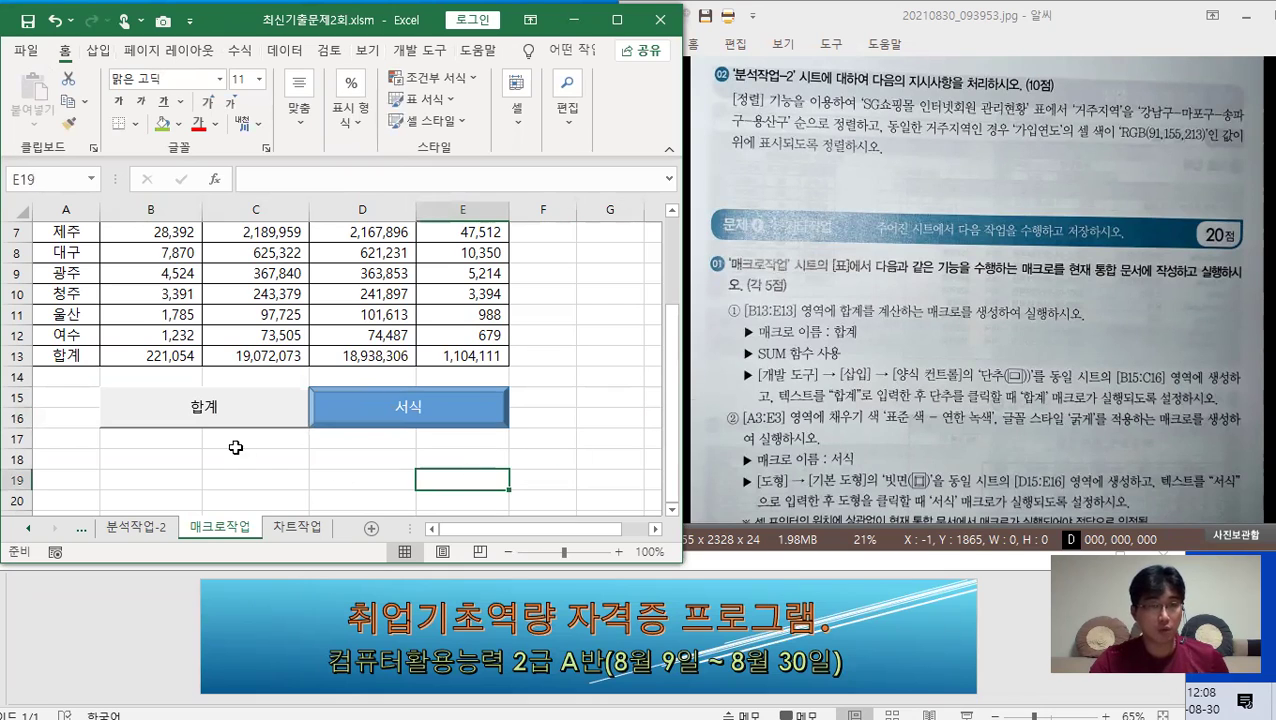
# Step: Run the 합계 macro from its button and the 서식 macro from the bevel shape, then select an empty cell outside the table
pyautogui.click(212, 418)
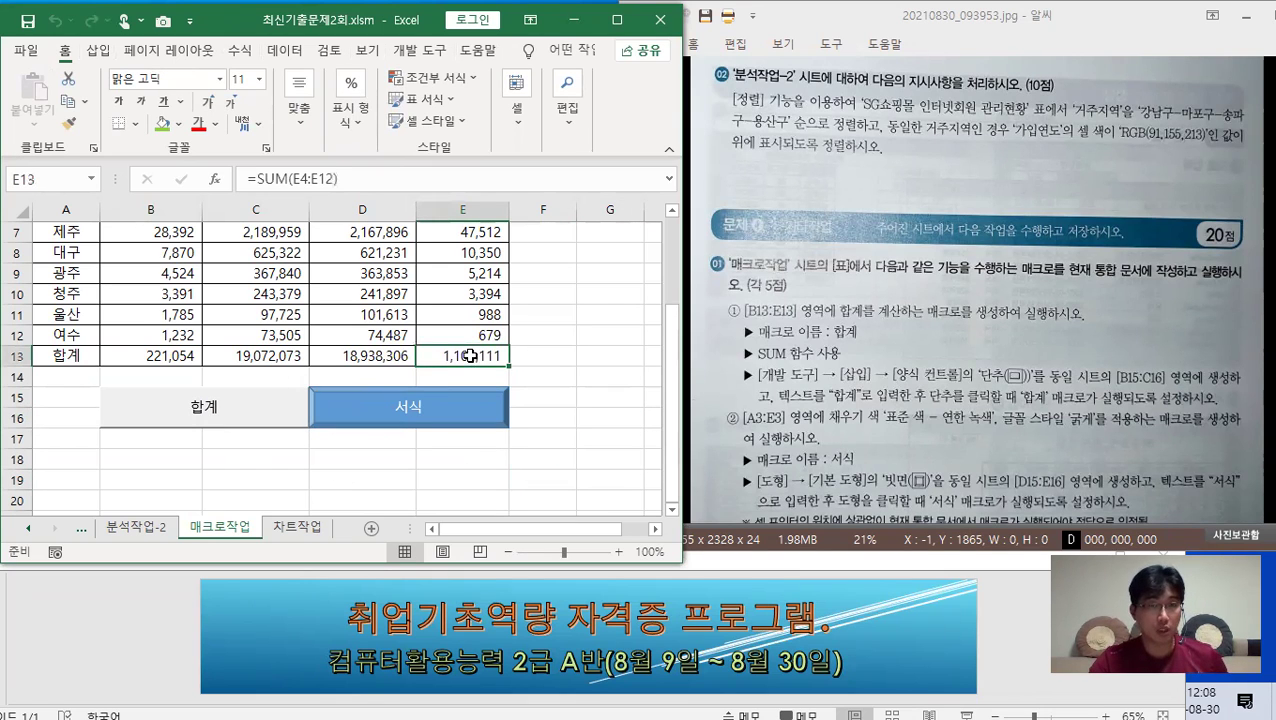
pyautogui.scroll(2, 489, 376)
pyautogui.scroll(-1, 497, 396)
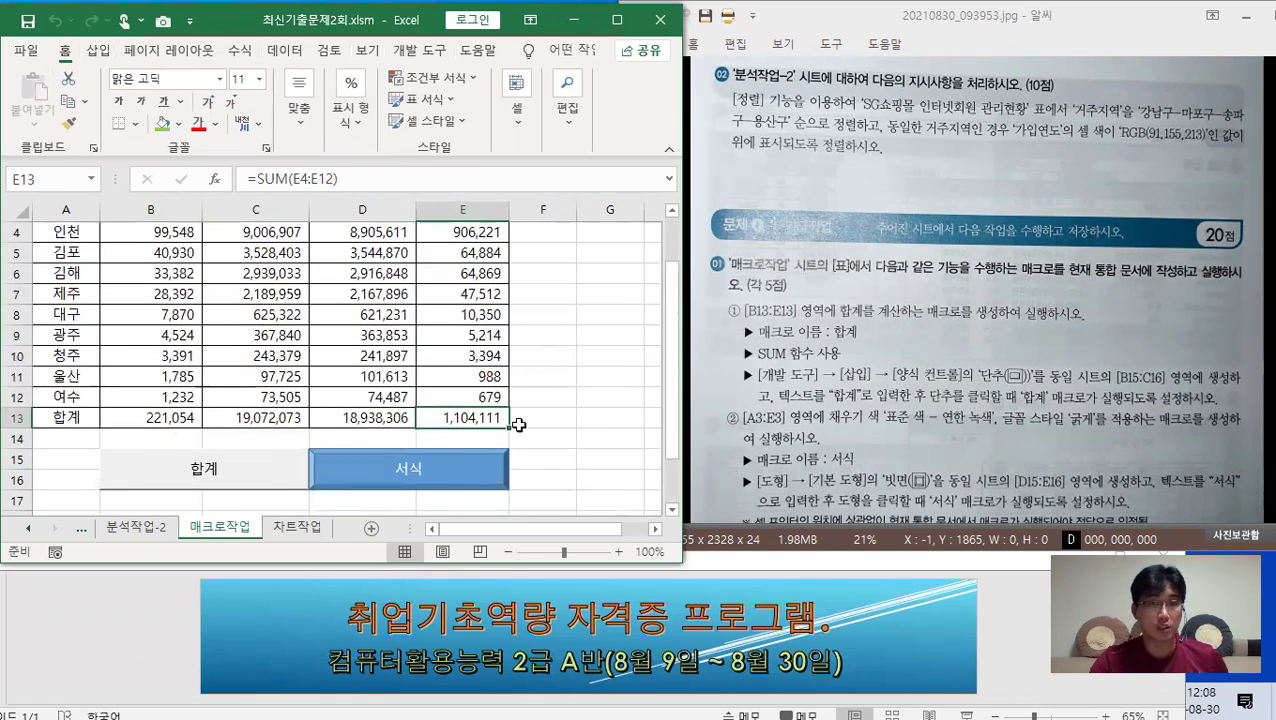
pyautogui.scroll(1, 525, 422)
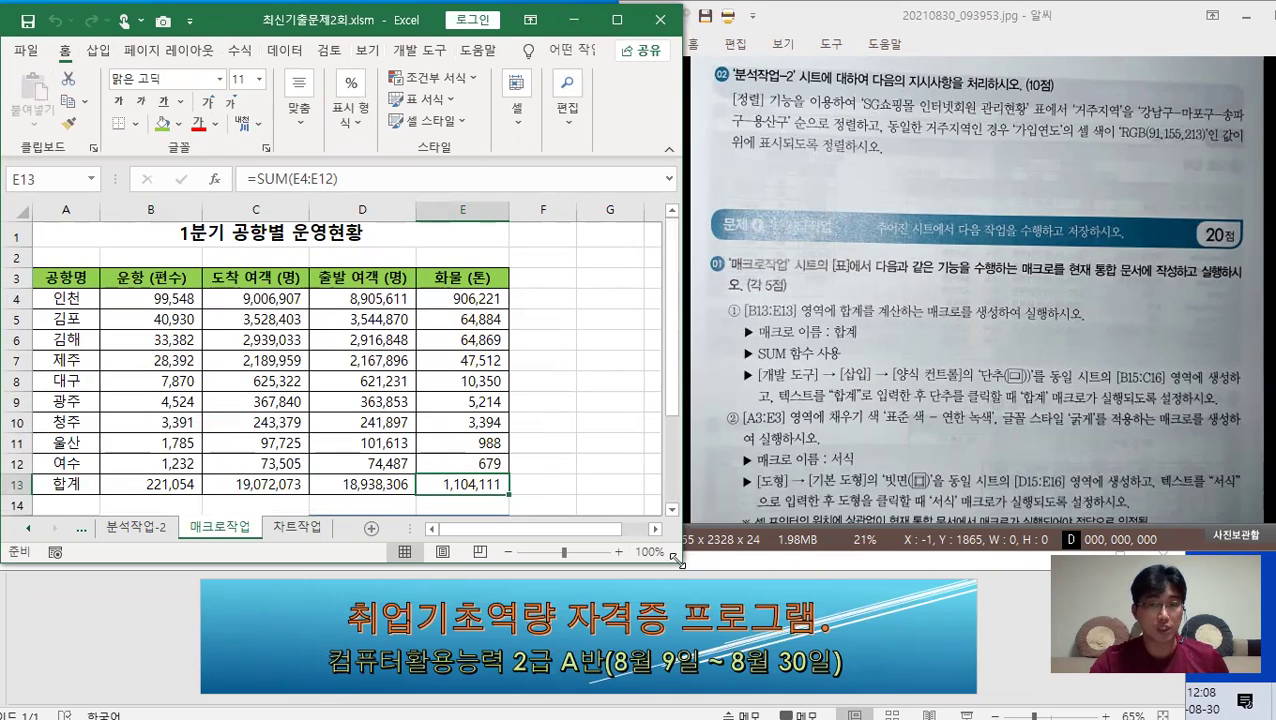
pyautogui.moveTo(675, 560); pyautogui.dragTo(706, 628)
pyautogui.click(498, 541)
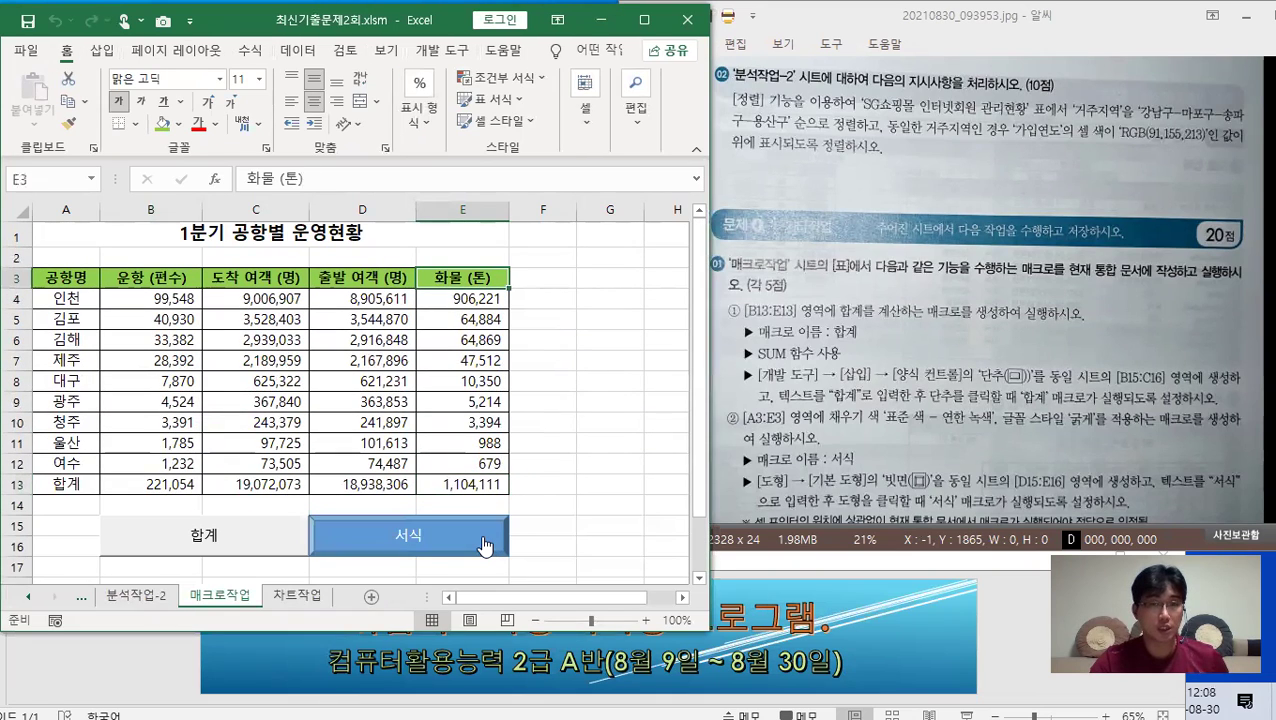
pyautogui.click(665, 340)
pyautogui.click(600, 325)
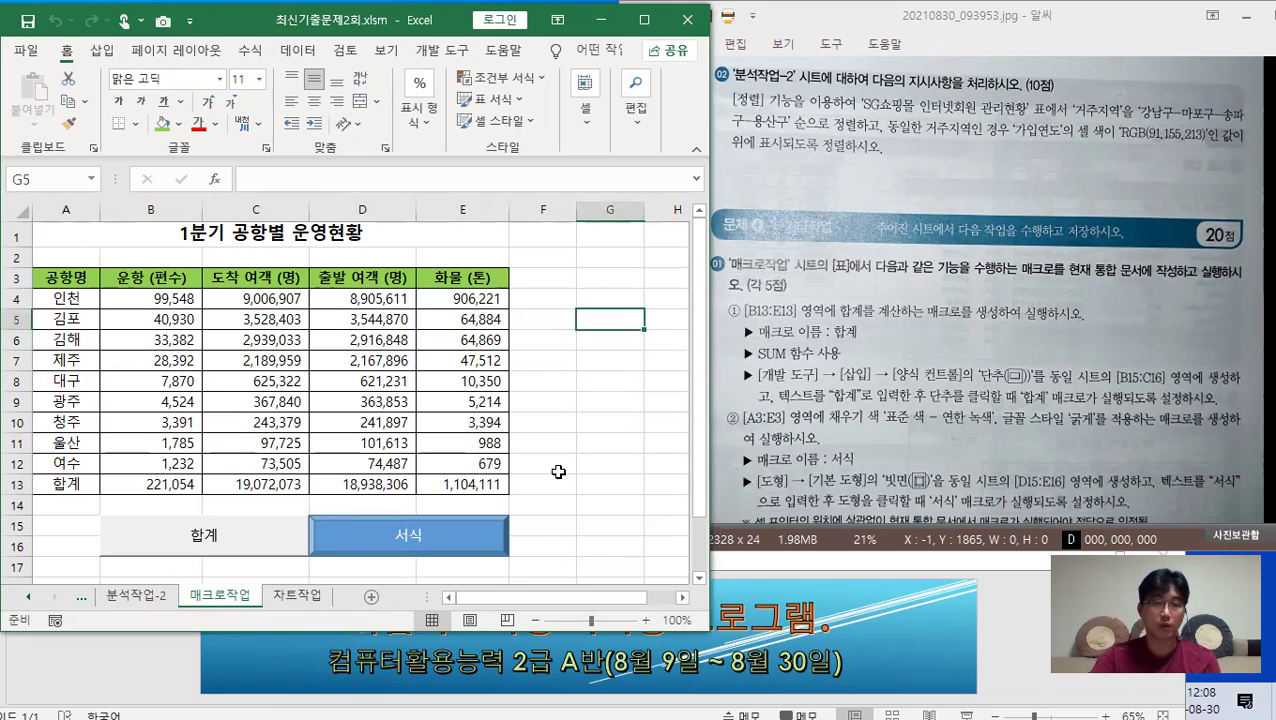
# Step: Switch to the 차트작업 sheet and reduce the workbook window's height to end above the slide banner
pyautogui.click(300, 596)
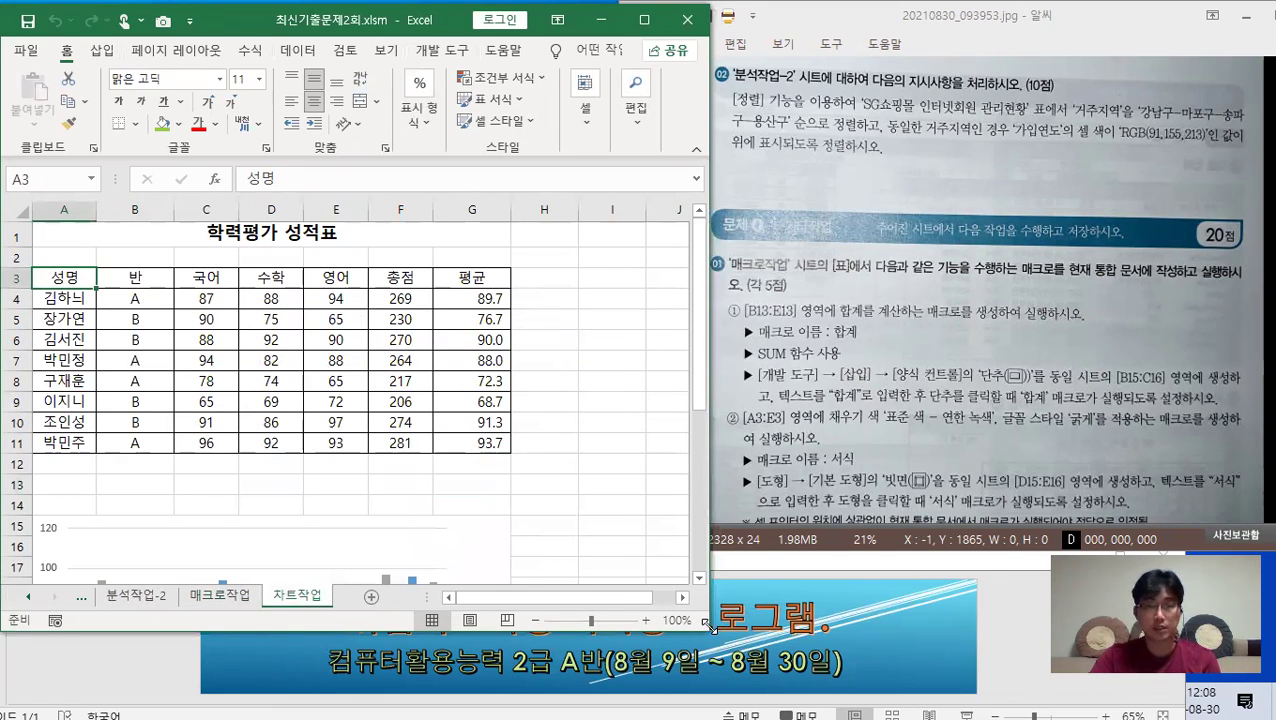
pyautogui.moveTo(709, 626); pyautogui.dragTo(702, 561)
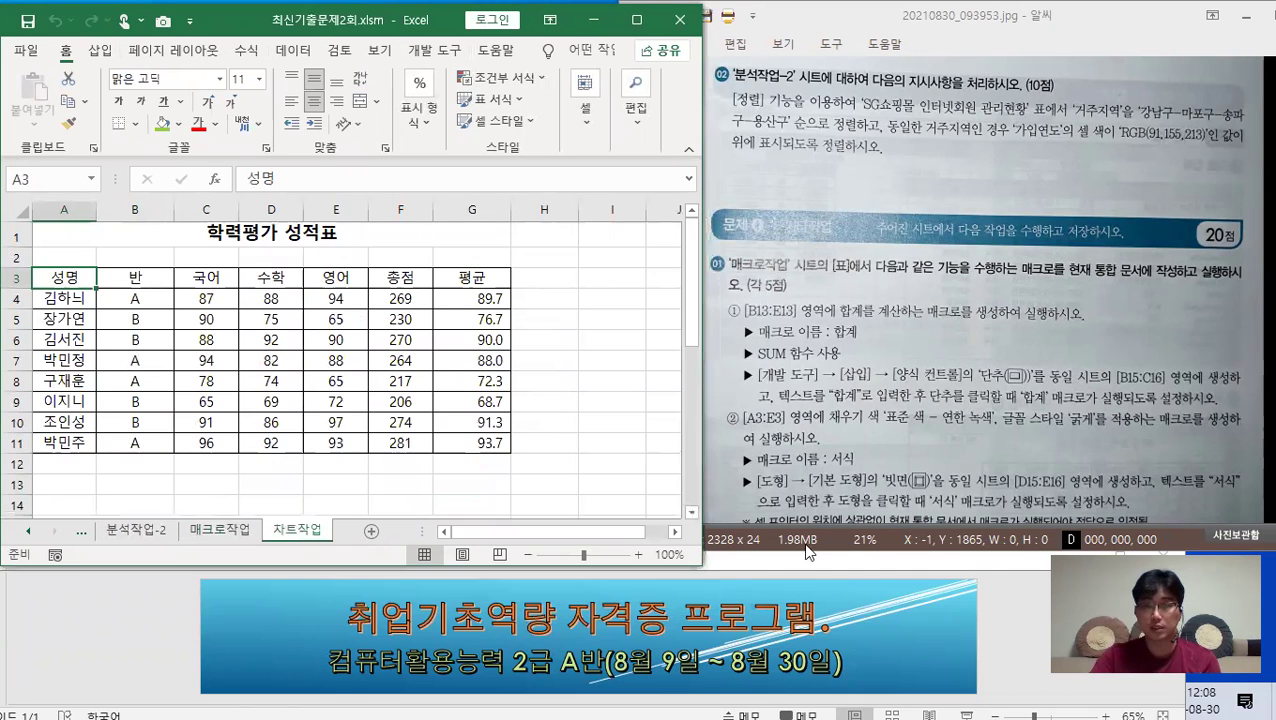
# Step: Bring up the exam photo with the '차트작업' chart instructions and compare its sample chart with the sheet's table and column chart
pyautogui.click(877, 499)
pyautogui.moveTo(881, 558); pyautogui.dragTo(881, 574)
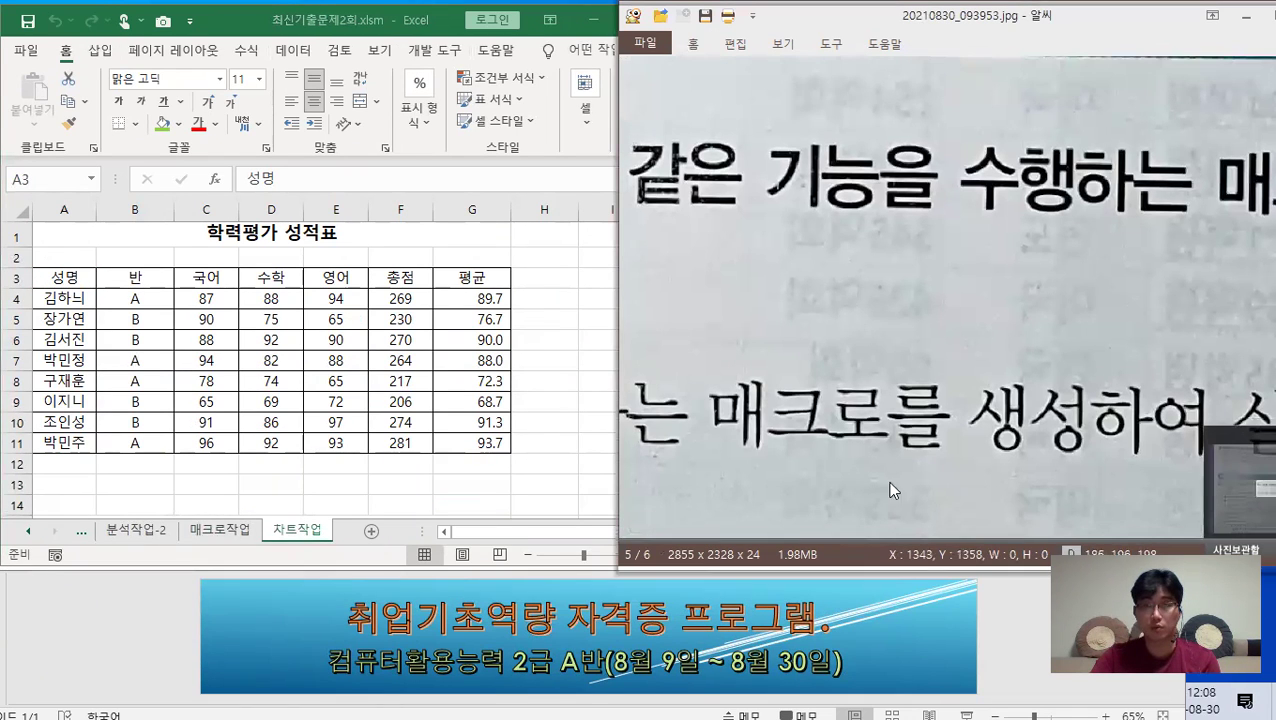
pyautogui.scroll(-2, 899, 407)
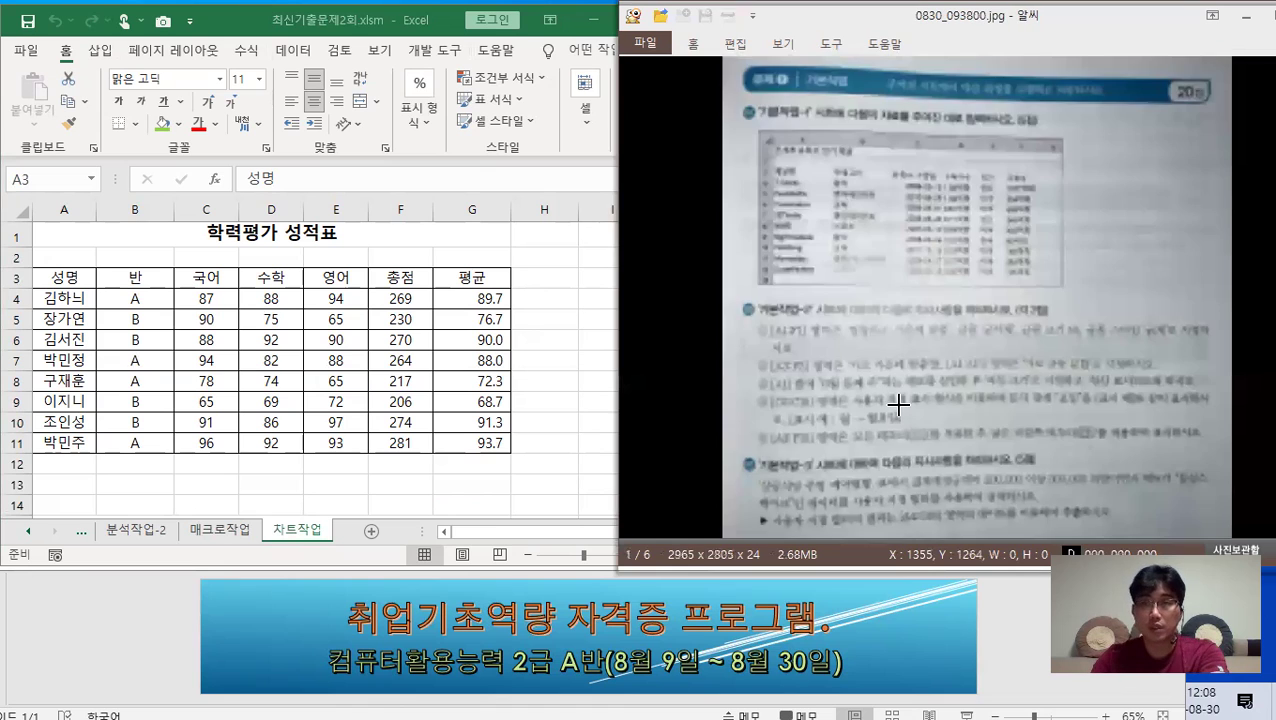
pyautogui.scroll(1, 898, 405)
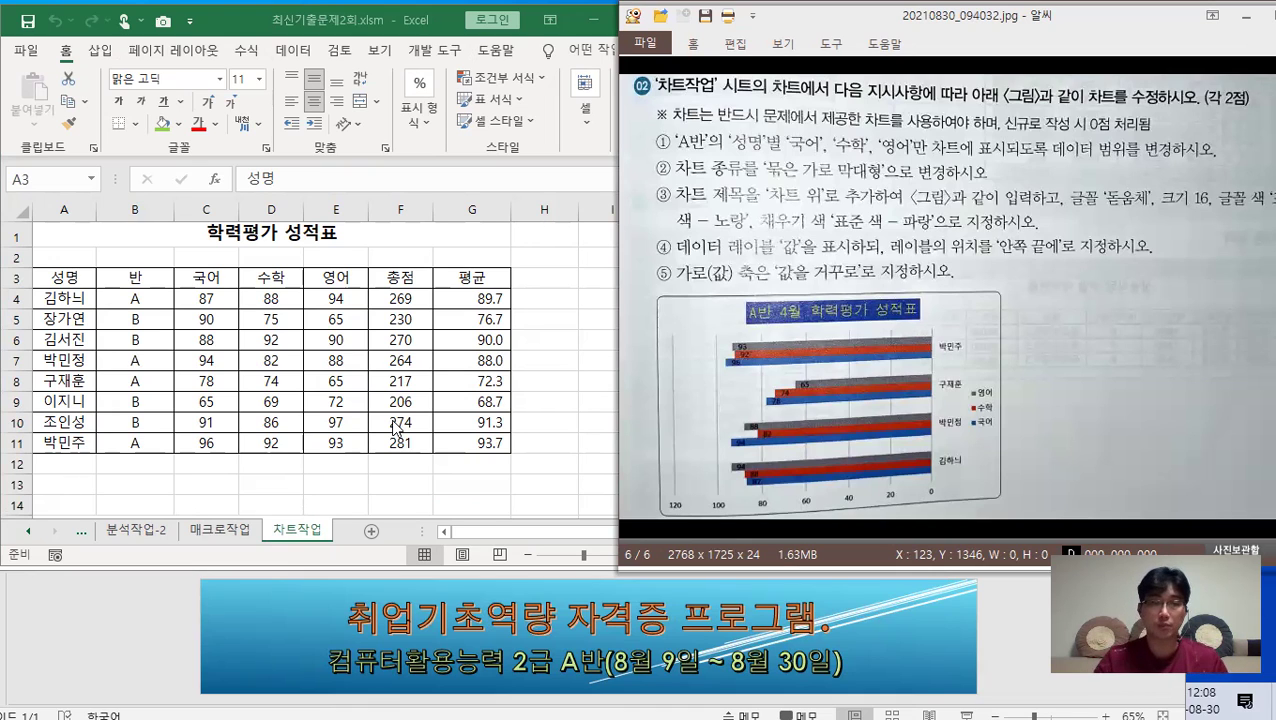
pyautogui.scroll(-5, 272, 370)
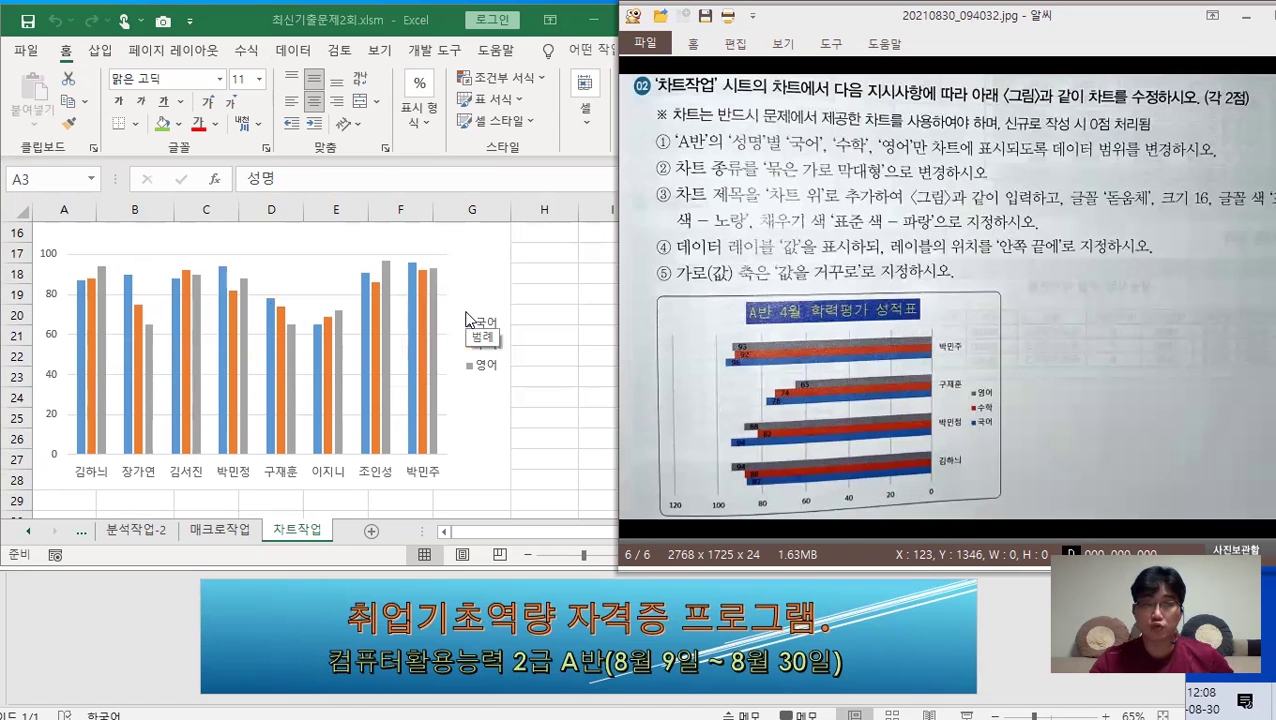
pyautogui.scroll(5, 472, 385)
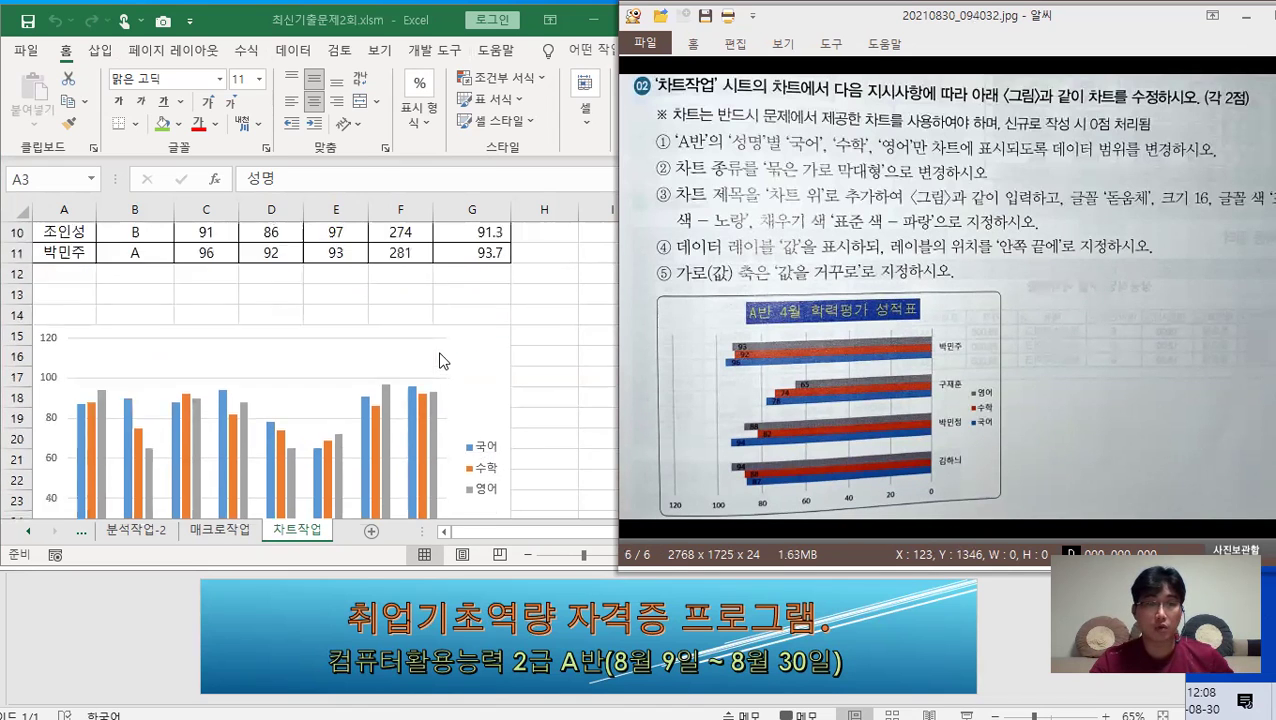
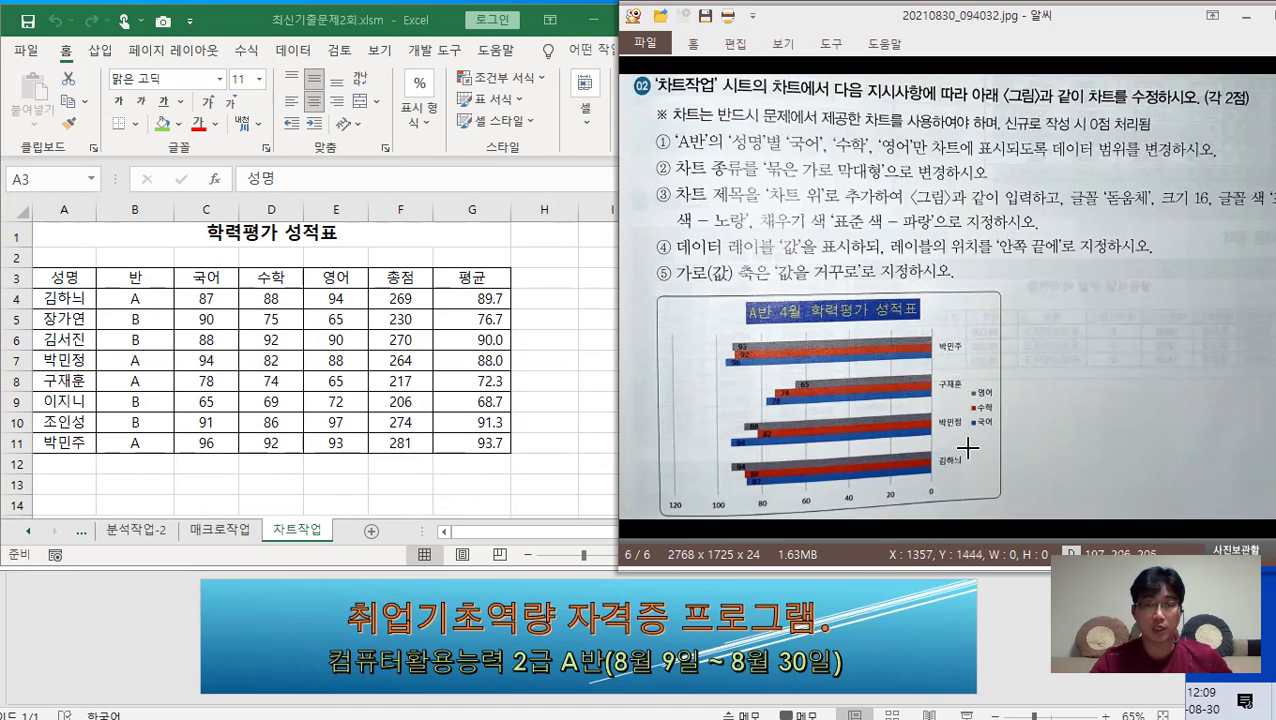
pyautogui.scroll(-3, 425, 370)
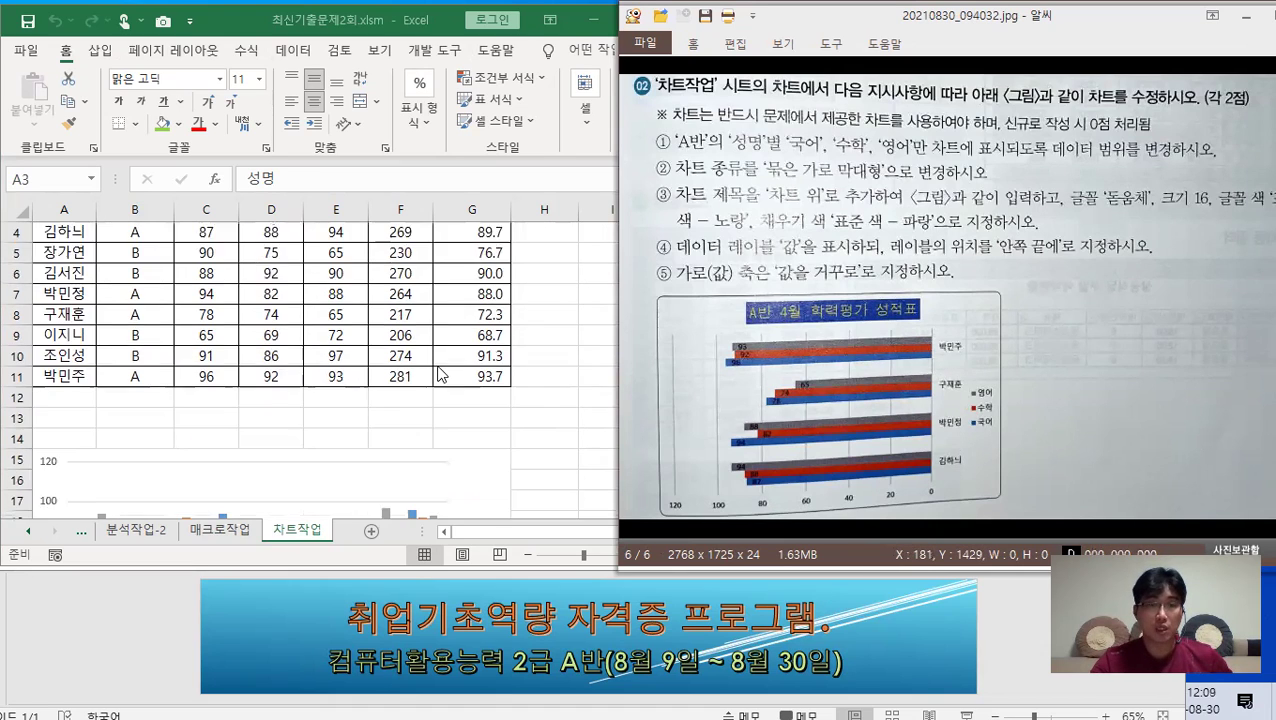
# Step: Open the data source selection for the column chart and clear its existing chart data range
pyautogui.click(470, 345)
pyautogui.click(470, 345)
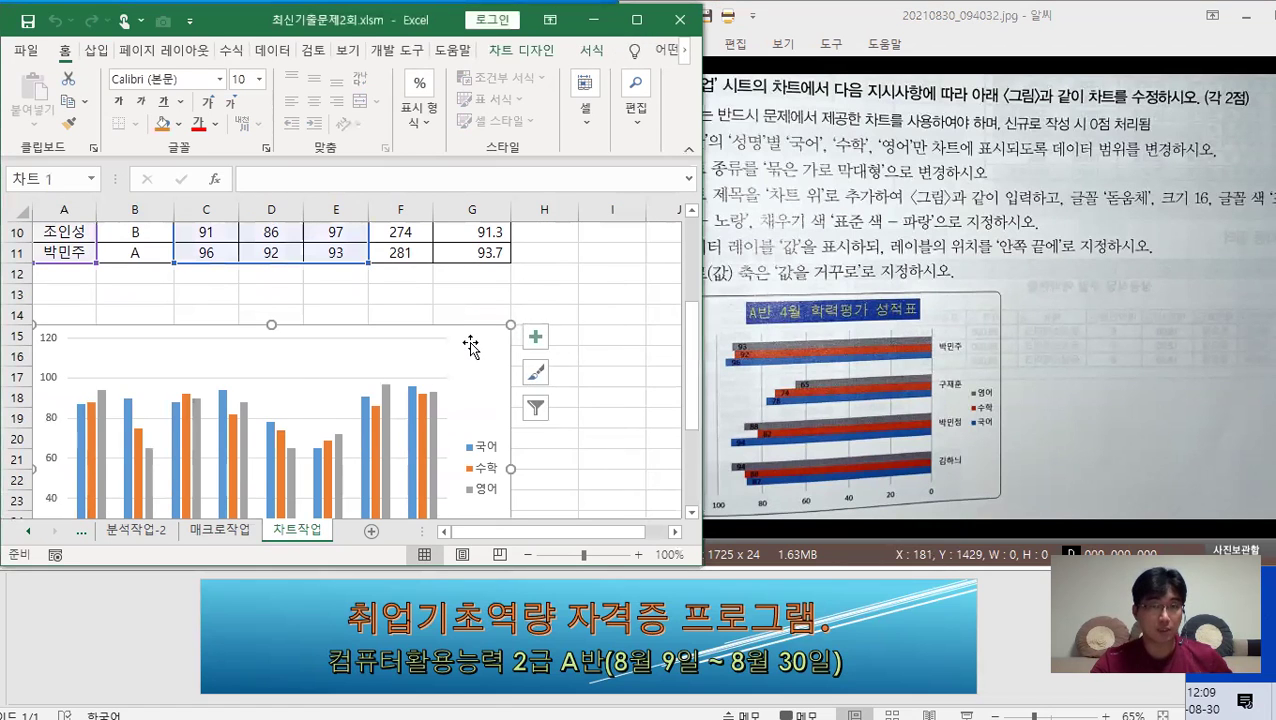
pyautogui.scroll(3, 470, 343)
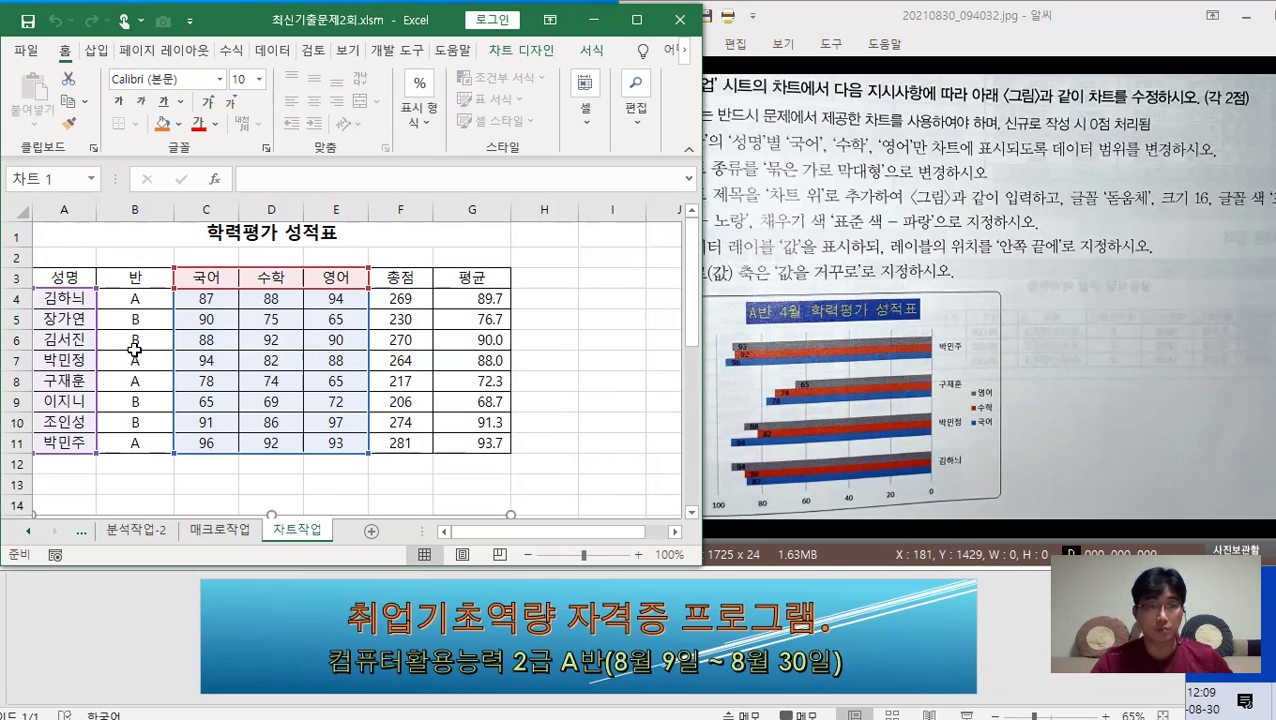
pyautogui.scroll(-4, 405, 362)
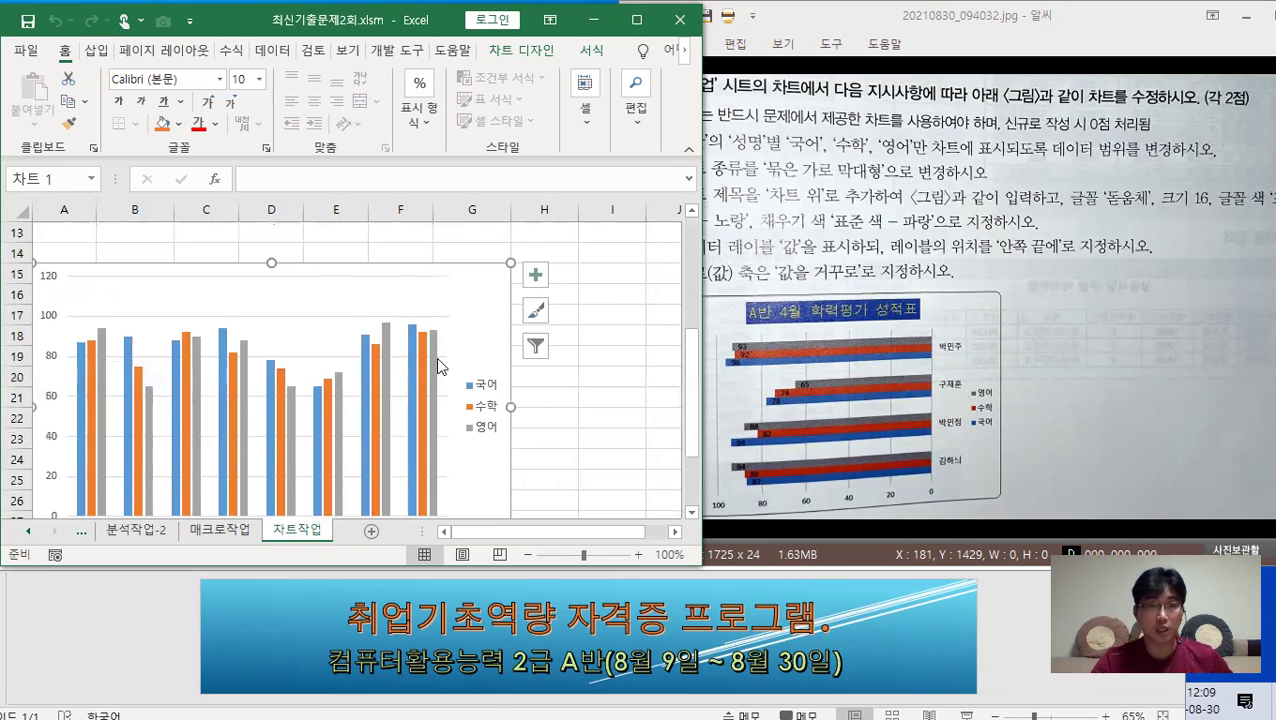
pyautogui.rightClick(472, 291)
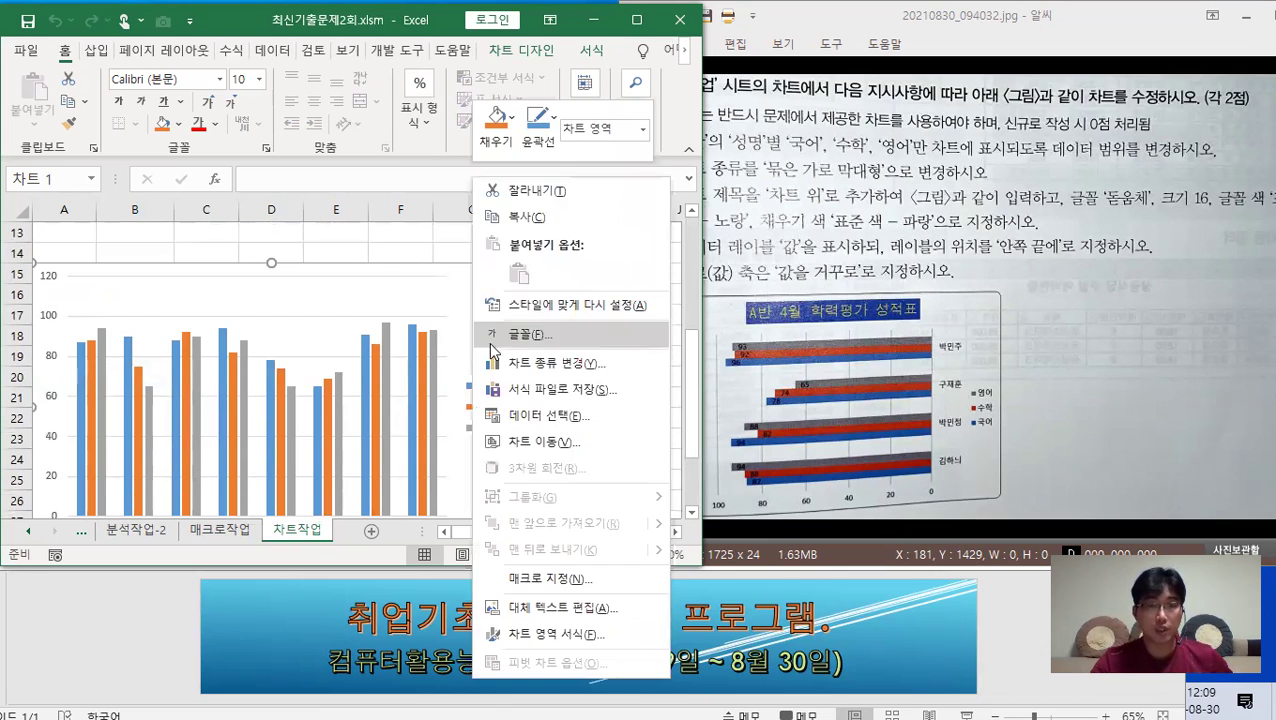
pyautogui.click(558, 418)
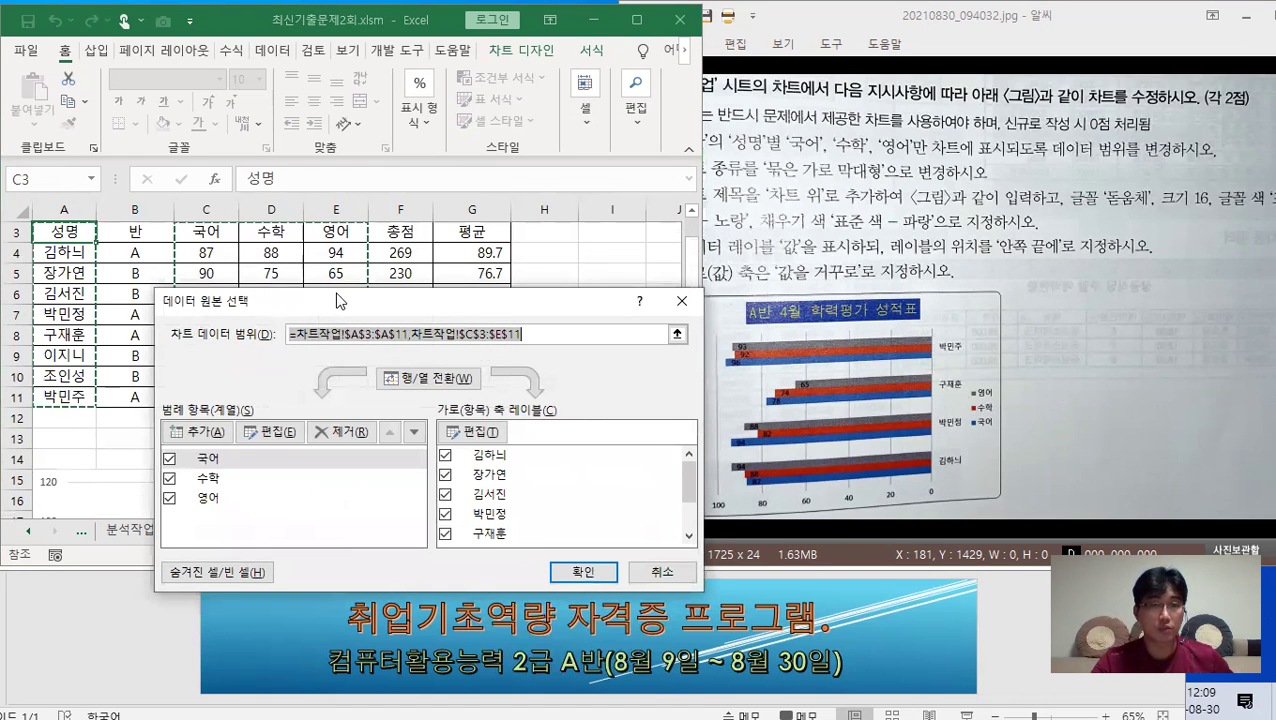
pyautogui.moveTo(337, 301); pyautogui.dragTo(694, 253)
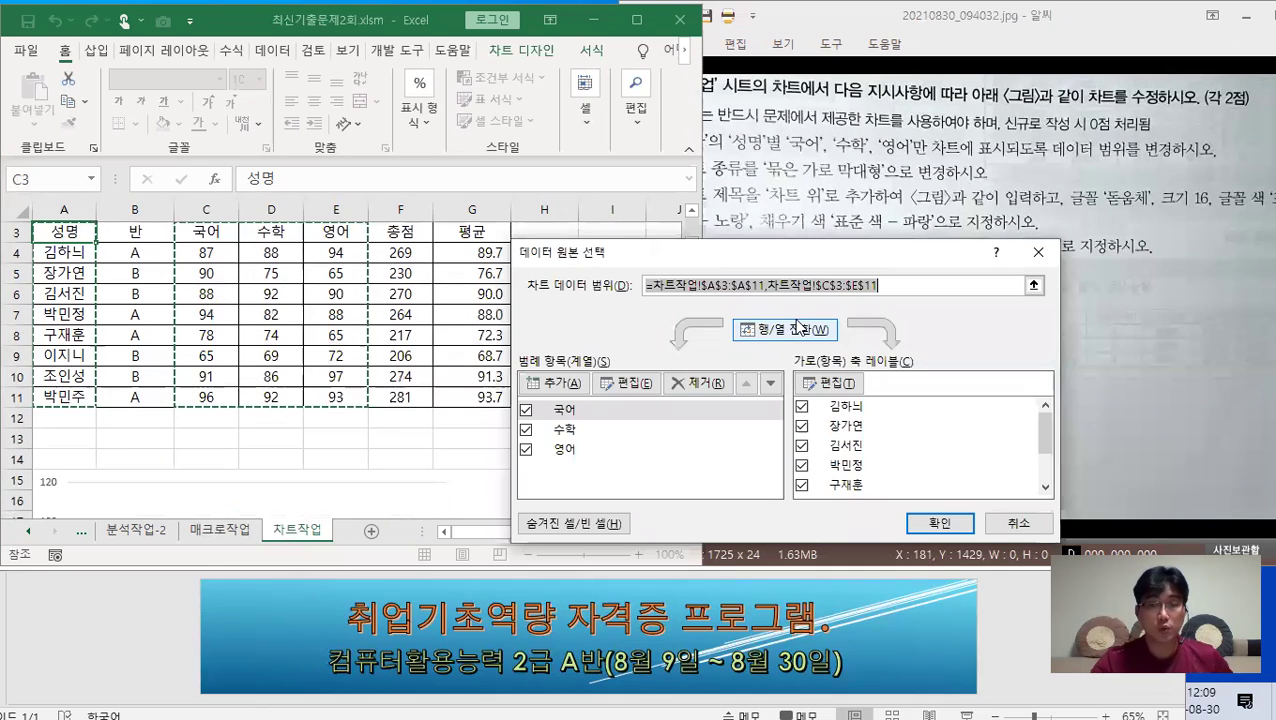
pyautogui.press('Delete')
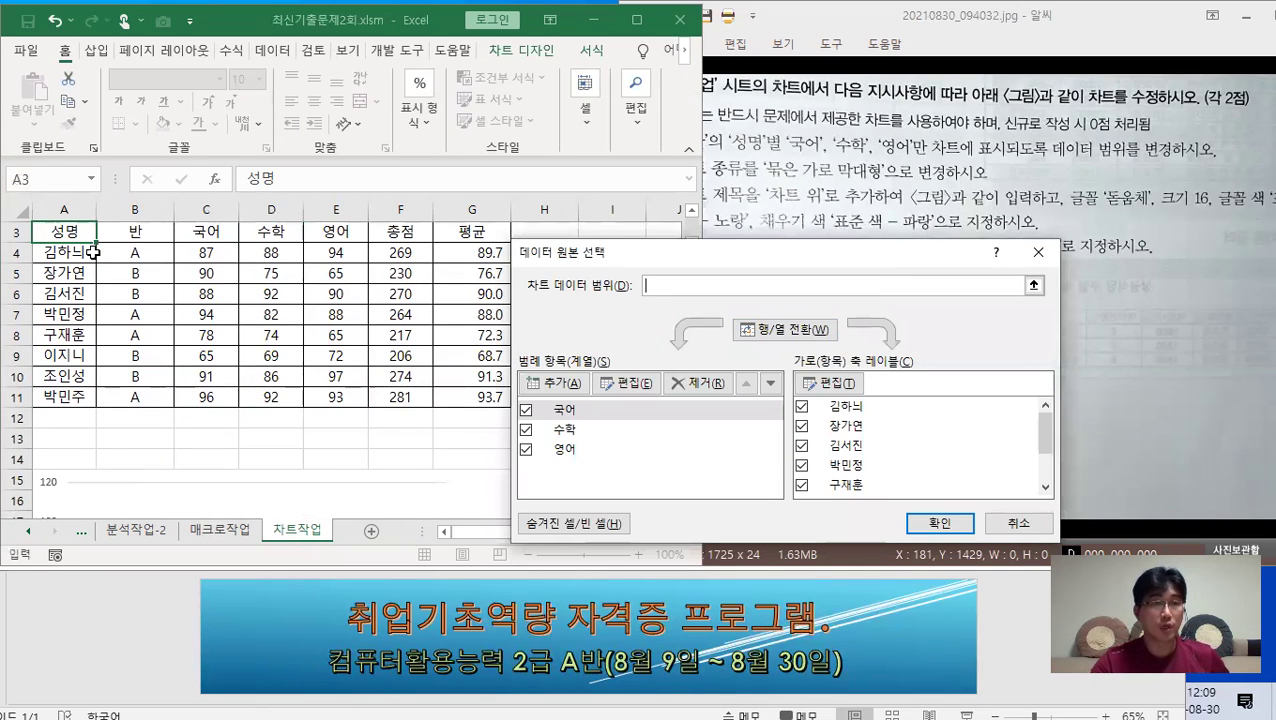
# Step: Set the chart data range to the class A cells A3:A4, A7:A8, A11, C3:E4, C7:E8 and C11:E11 on '차트작업'
pyautogui.moveTo(83, 233); pyautogui.dragTo(84, 256)
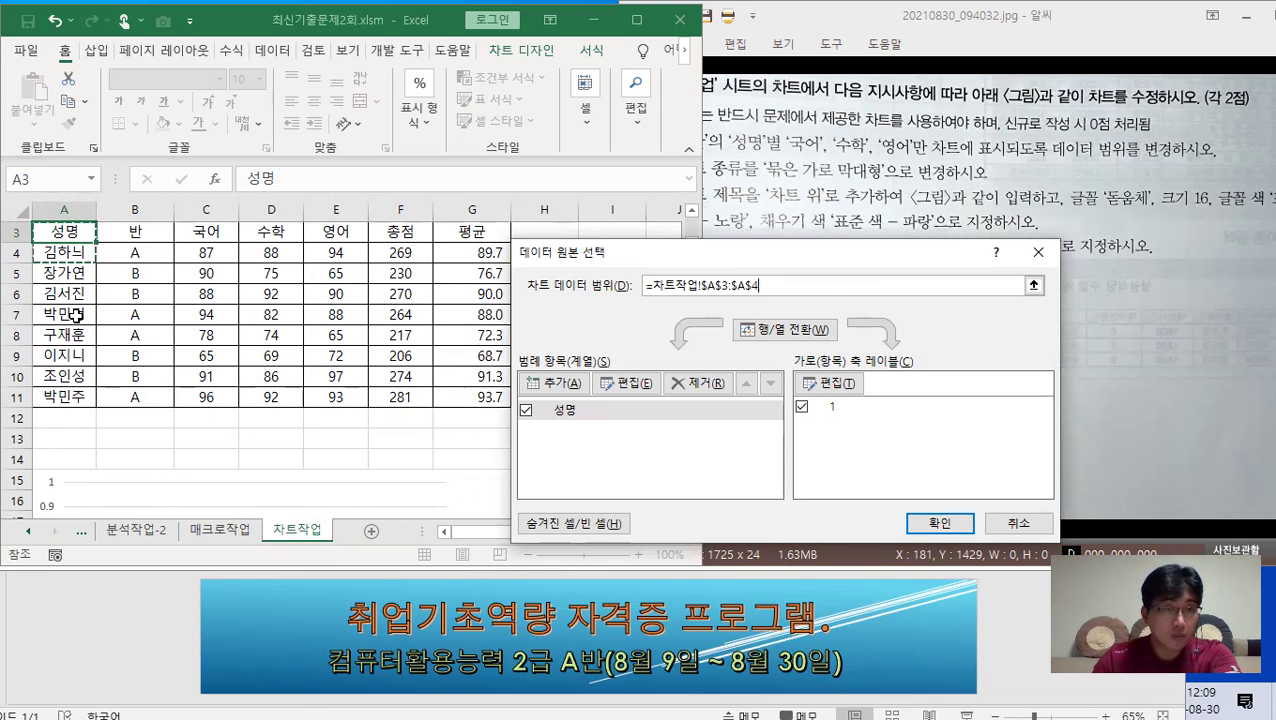
pyautogui.keyDown('ctrl'); pyautogui.click(76, 315); pyautogui.keyUp('ctrl')
pyautogui.moveTo(76, 315); pyautogui.dragTo(79, 338)
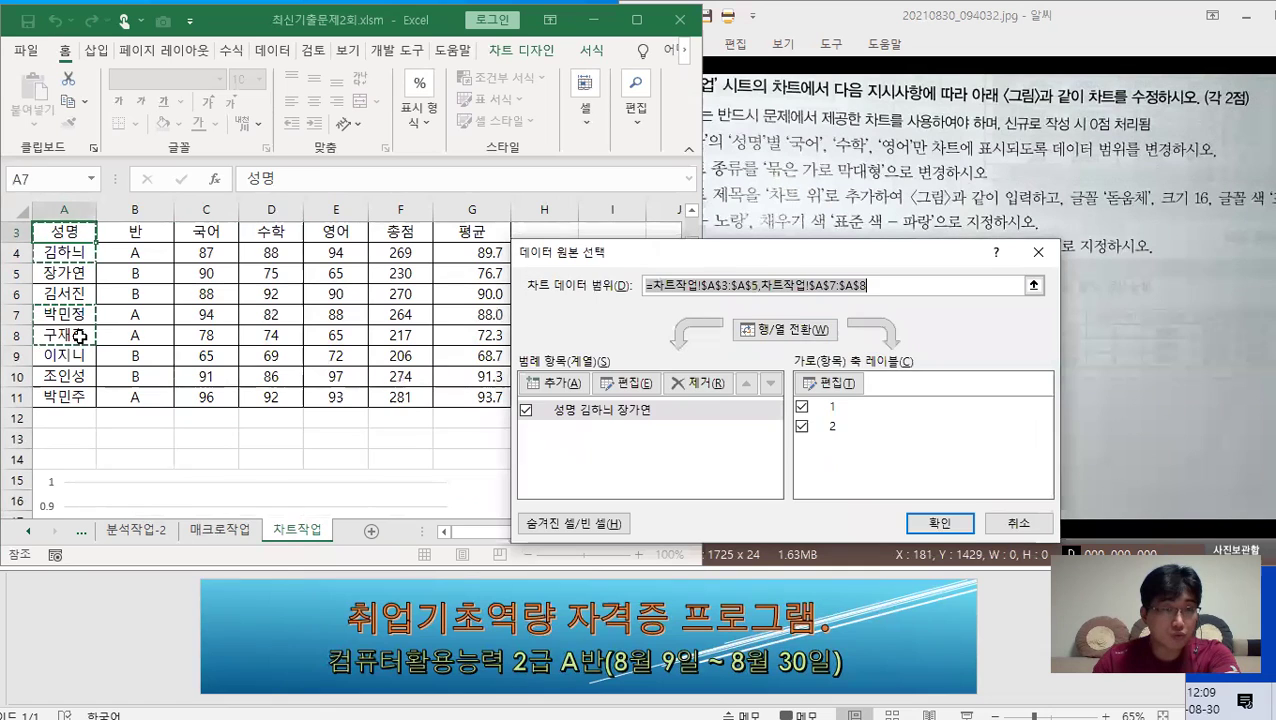
pyautogui.keyDown('ctrl'); pyautogui.click(79, 397); pyautogui.keyUp('ctrl')
pyautogui.moveTo(220, 231)
pyautogui.mouseDown()
pyautogui.moveTo(335, 231)
pyautogui.moveTo(229, 234)
pyautogui.mouseUp()
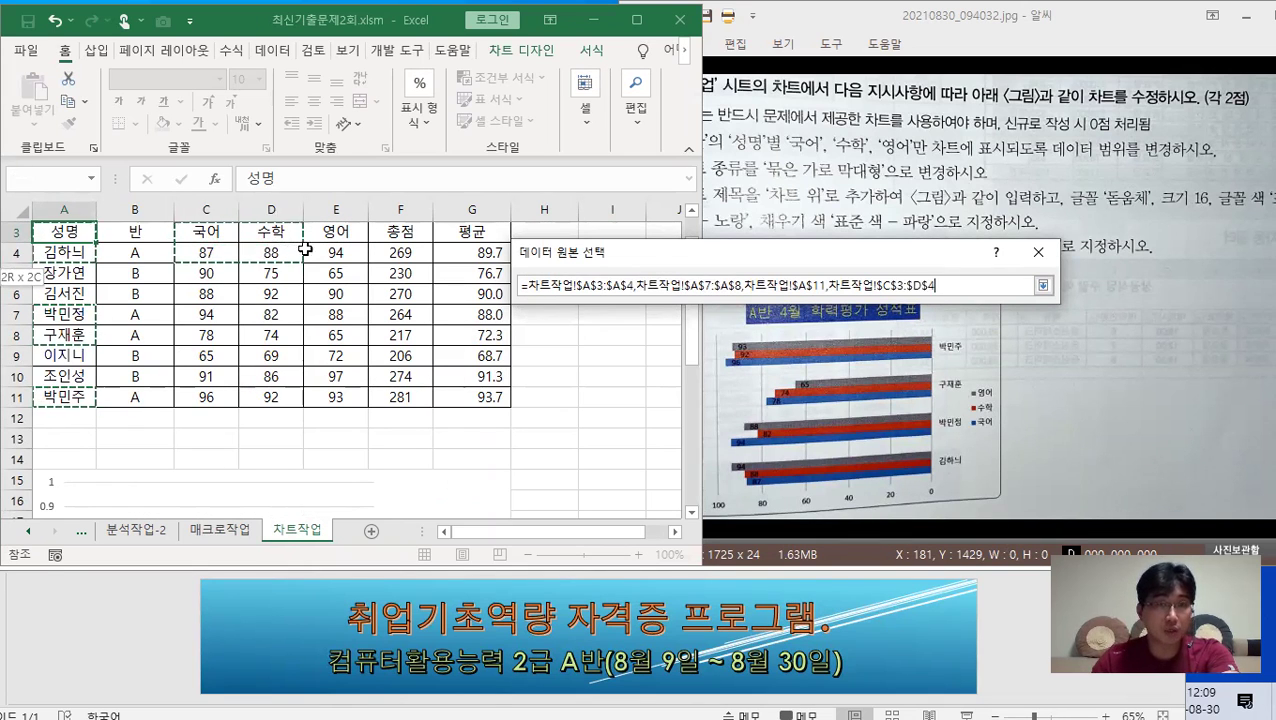
pyautogui.moveTo(333, 252); pyautogui.dragTo(333, 252)
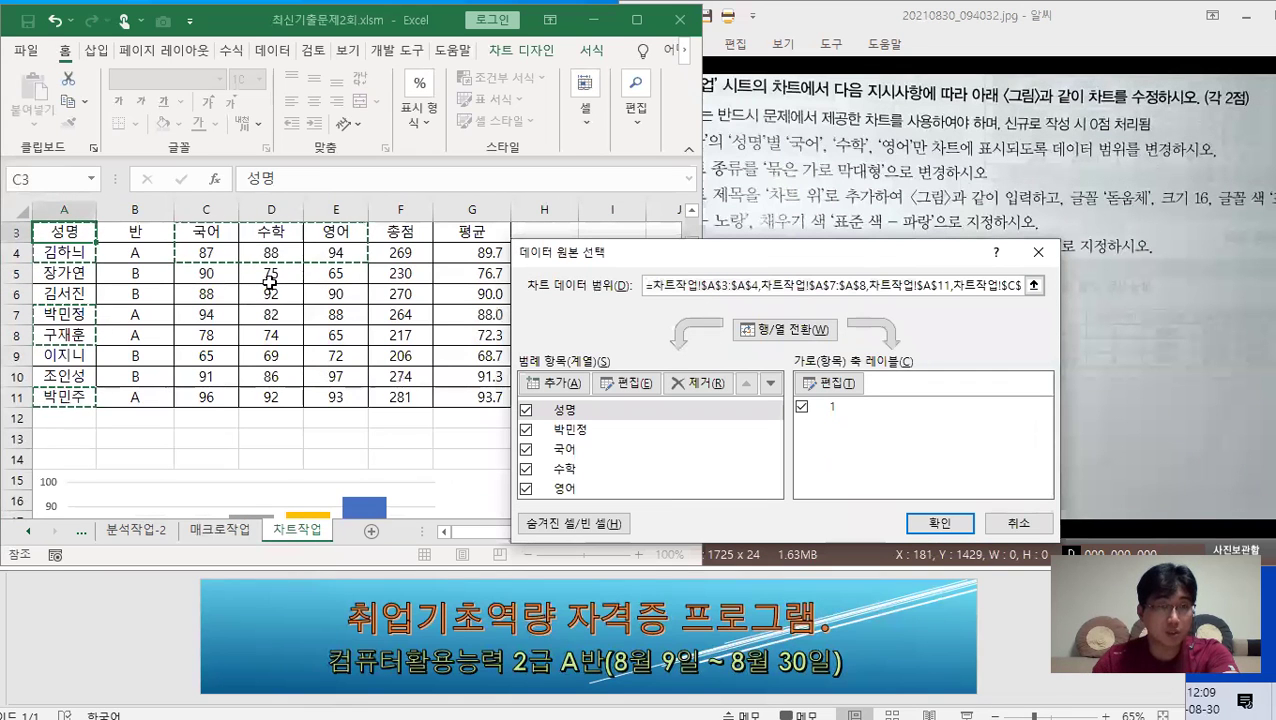
pyautogui.moveTo(208, 315); pyautogui.dragTo(334, 338)
pyautogui.moveTo(214, 399); pyautogui.dragTo(319, 402)
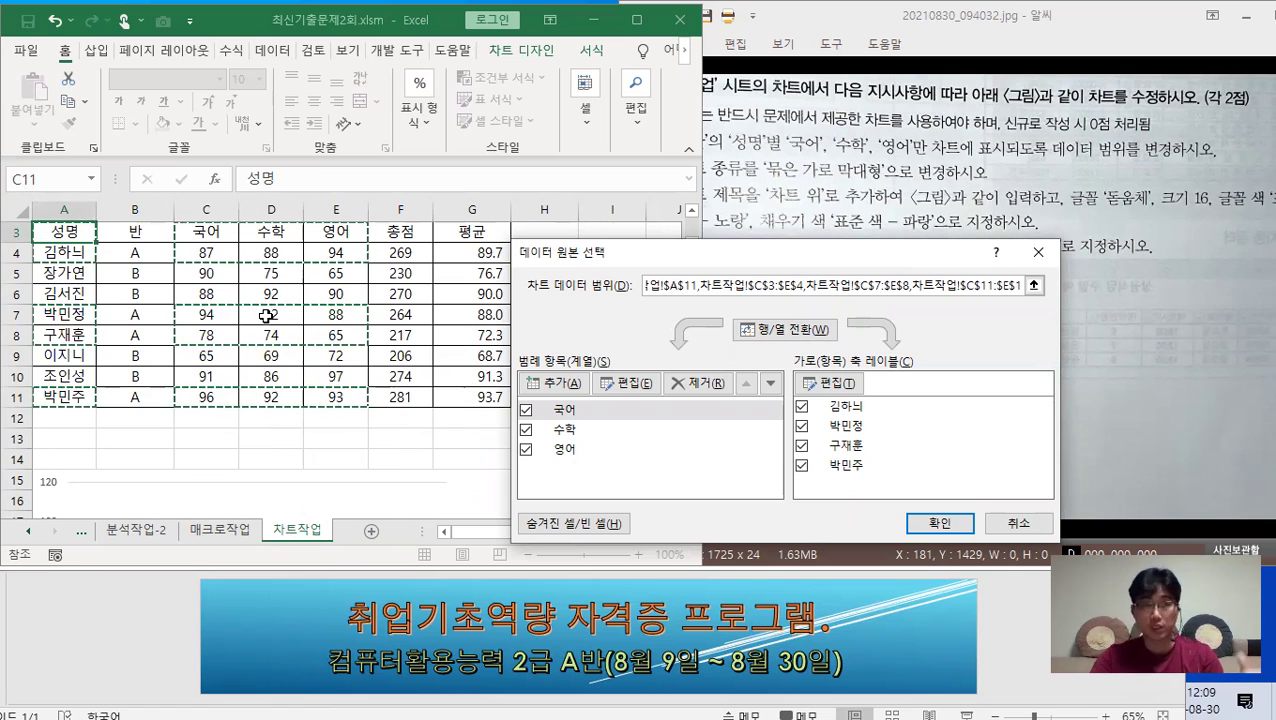
pyautogui.click(940, 524)
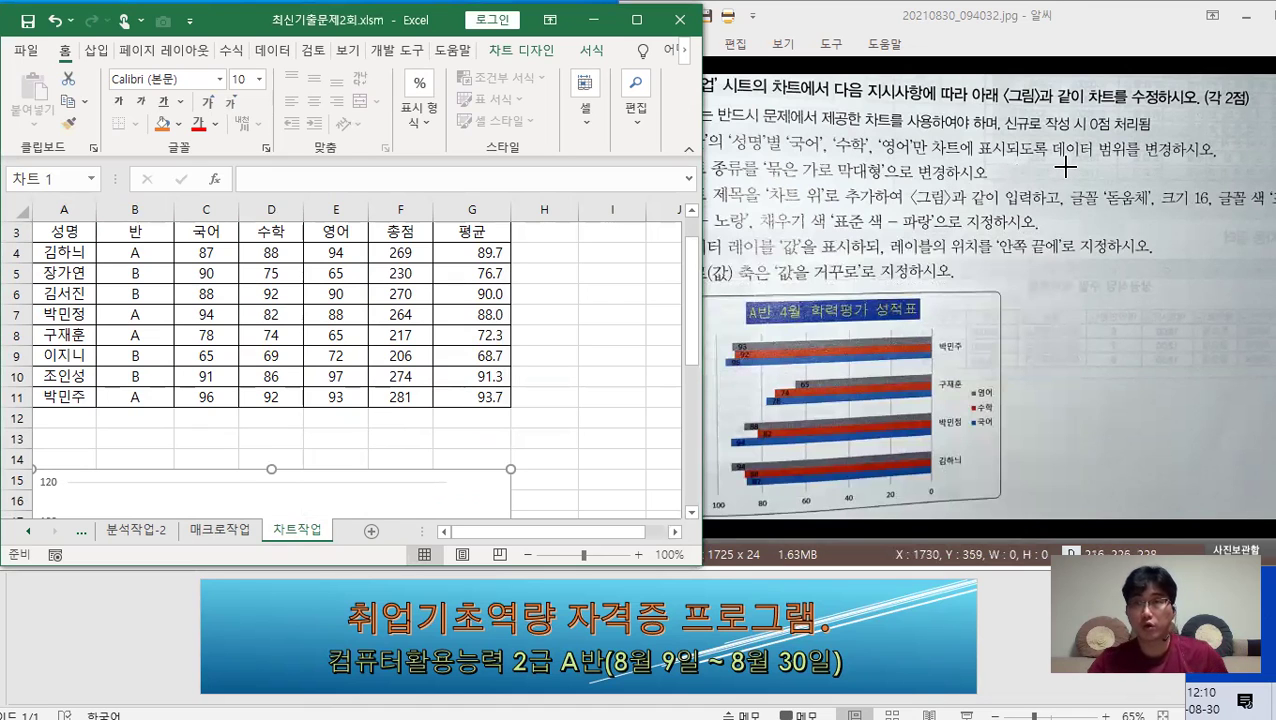
# Step: Change the chart type to clustered bar (묶은 가로 막대형)
pyautogui.click(788, 233)
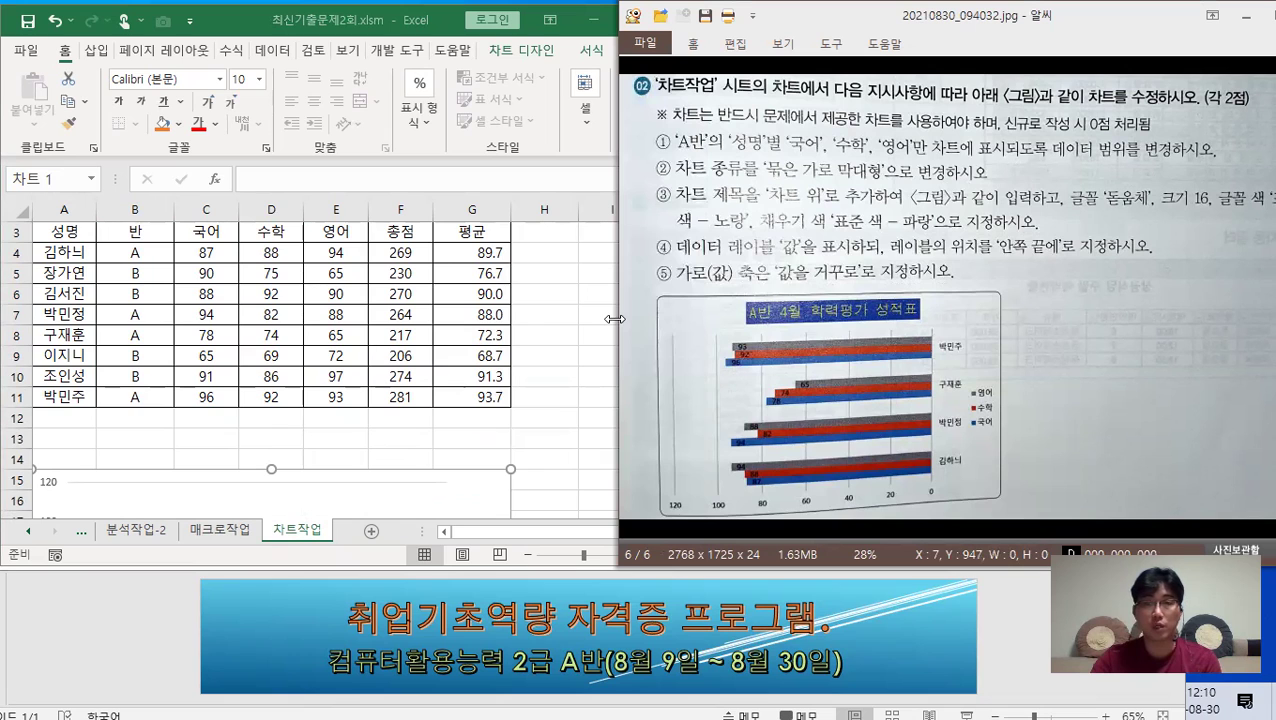
pyautogui.scroll(-2, 558, 404)
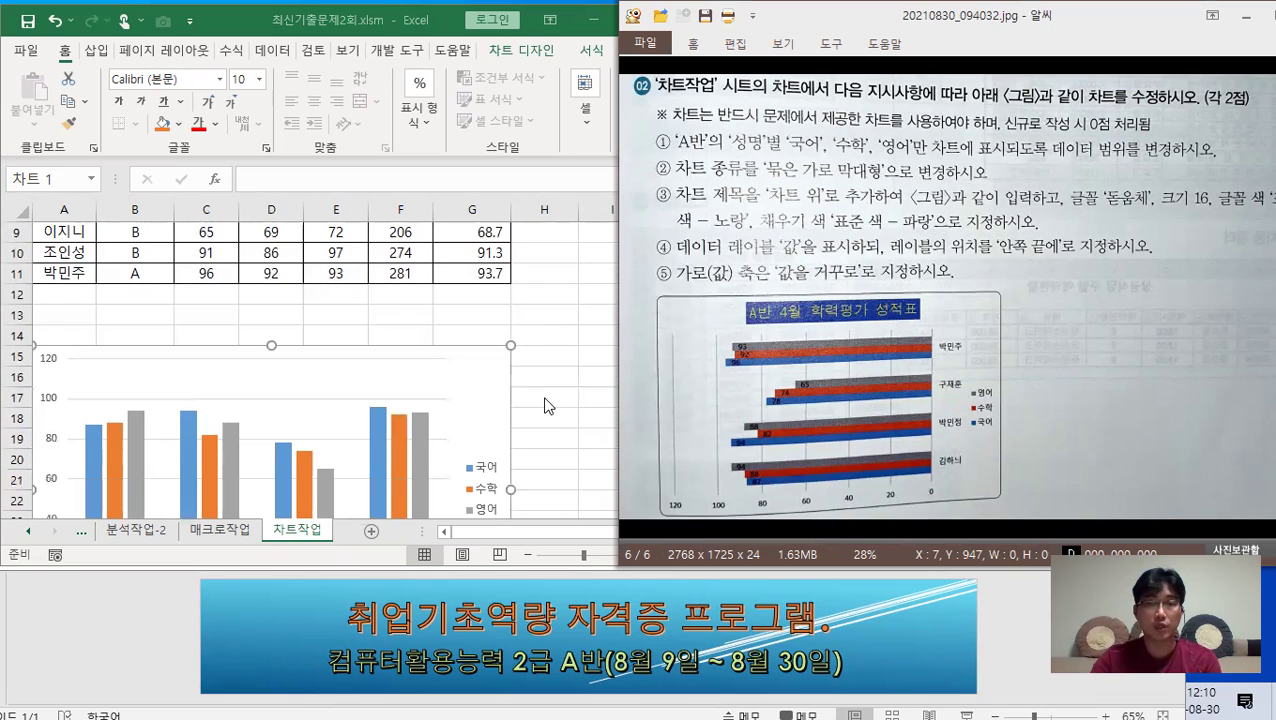
pyautogui.click(466, 373)
pyautogui.rightClick(466, 373)
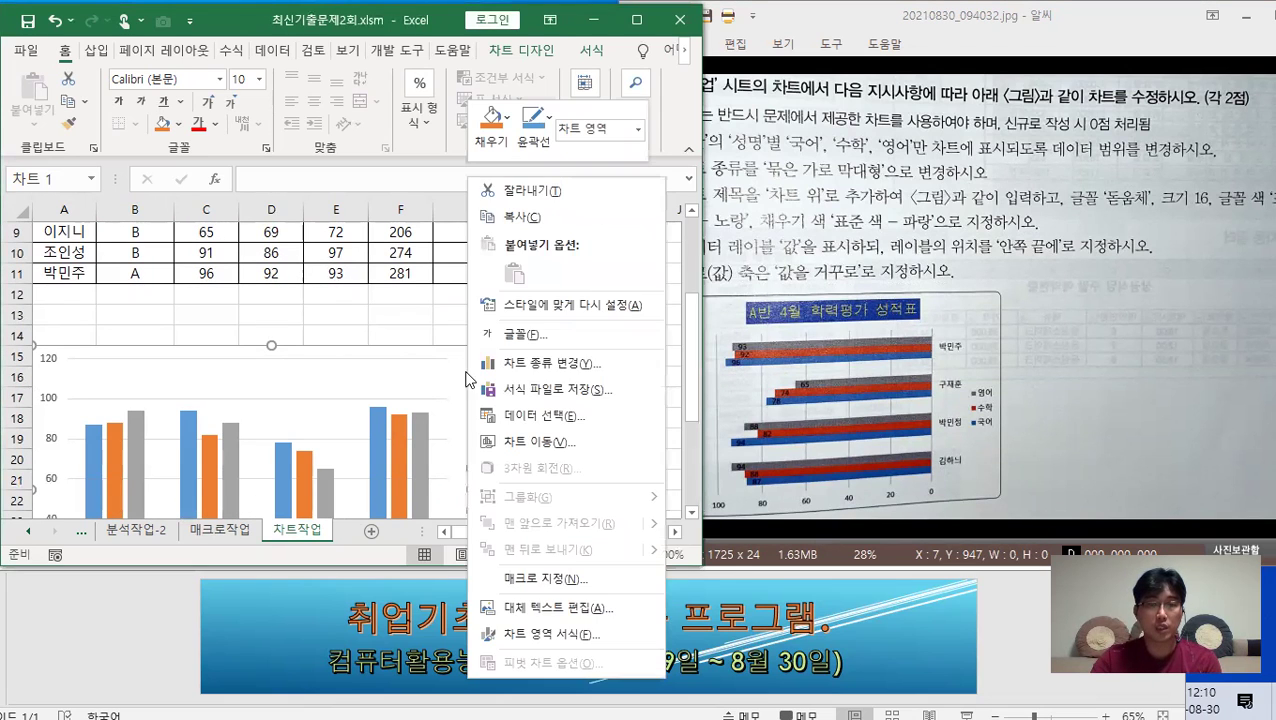
pyautogui.click(531, 364)
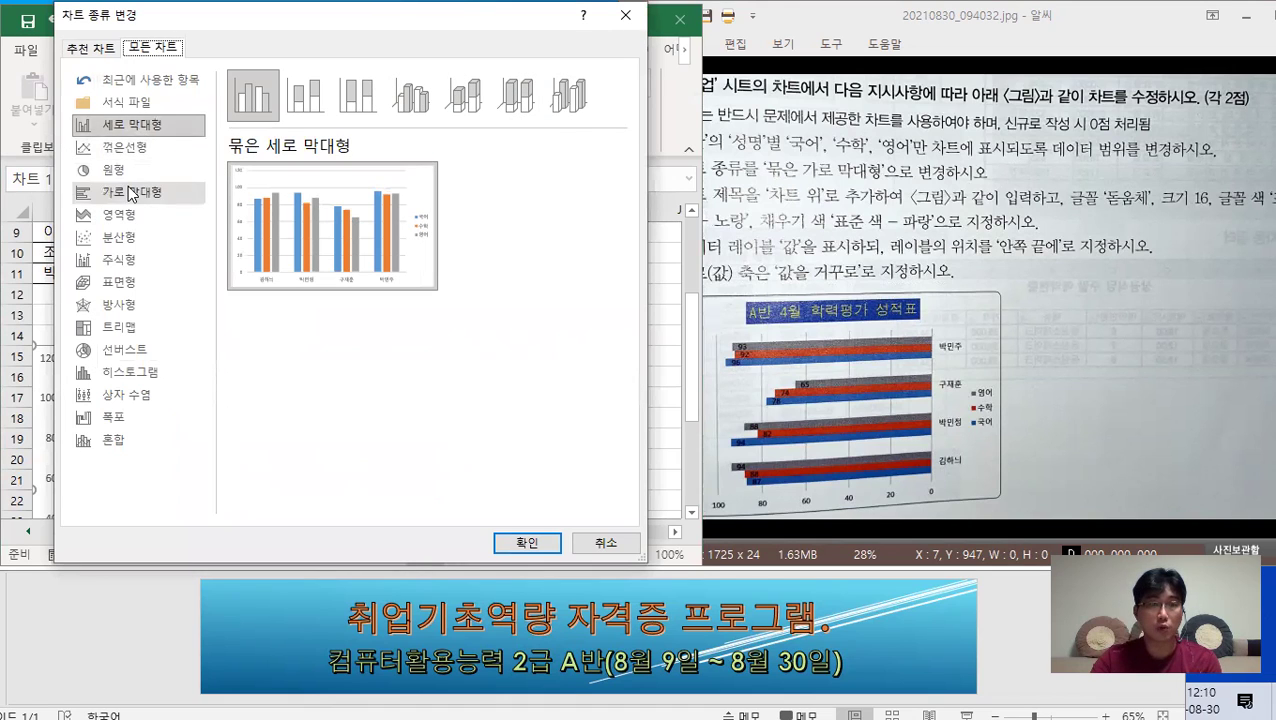
pyautogui.click(133, 192)
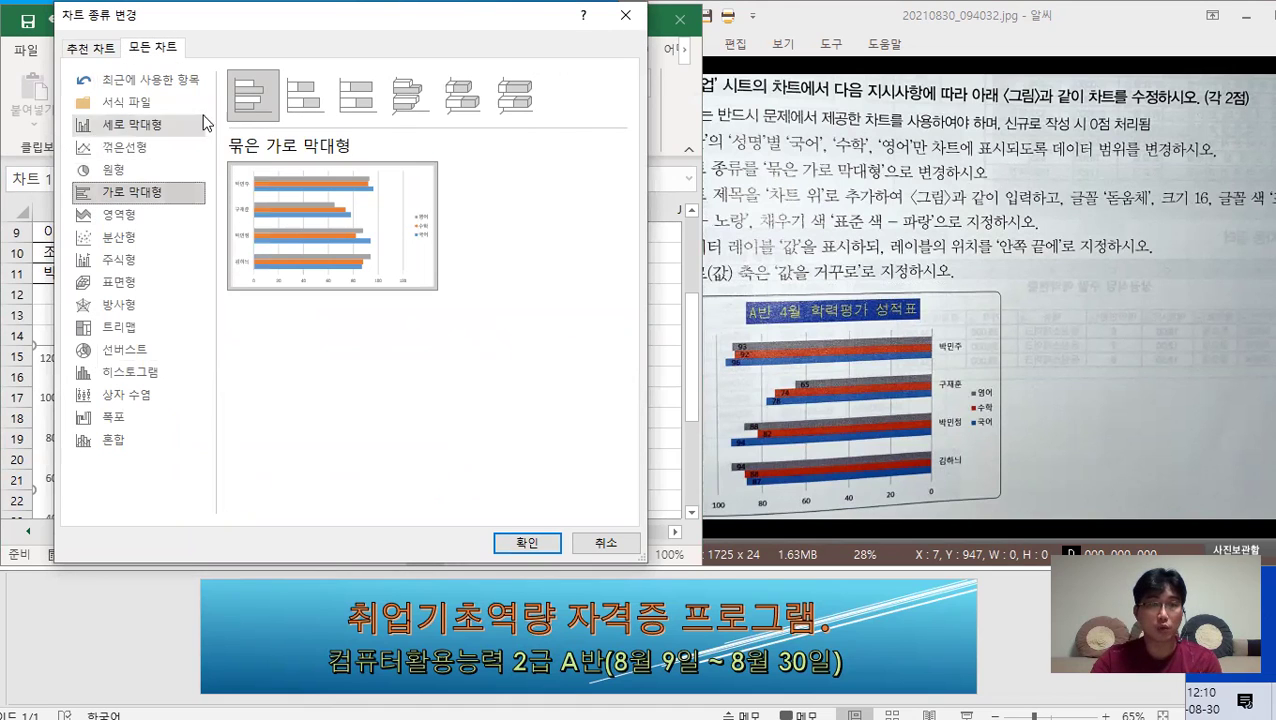
pyautogui.click(547, 546)
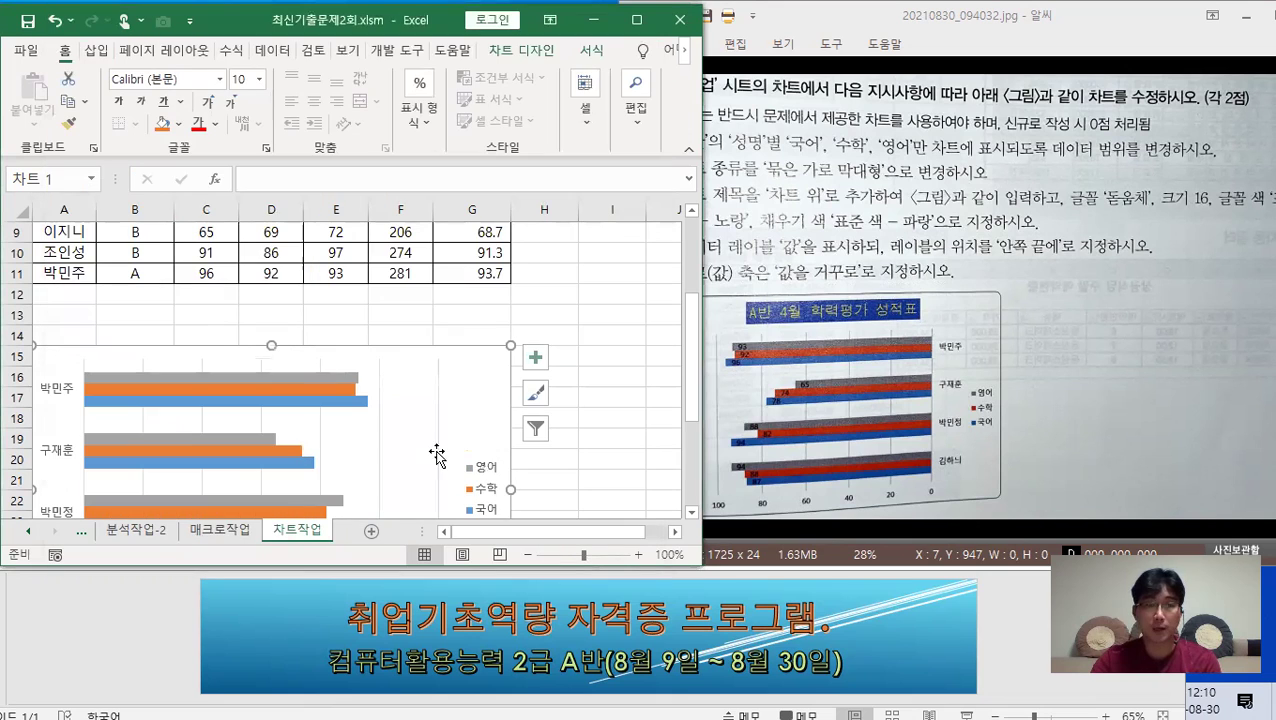
# Step: Add a chart title positioned above the chart (차트 위)
pyautogui.click(908, 240)
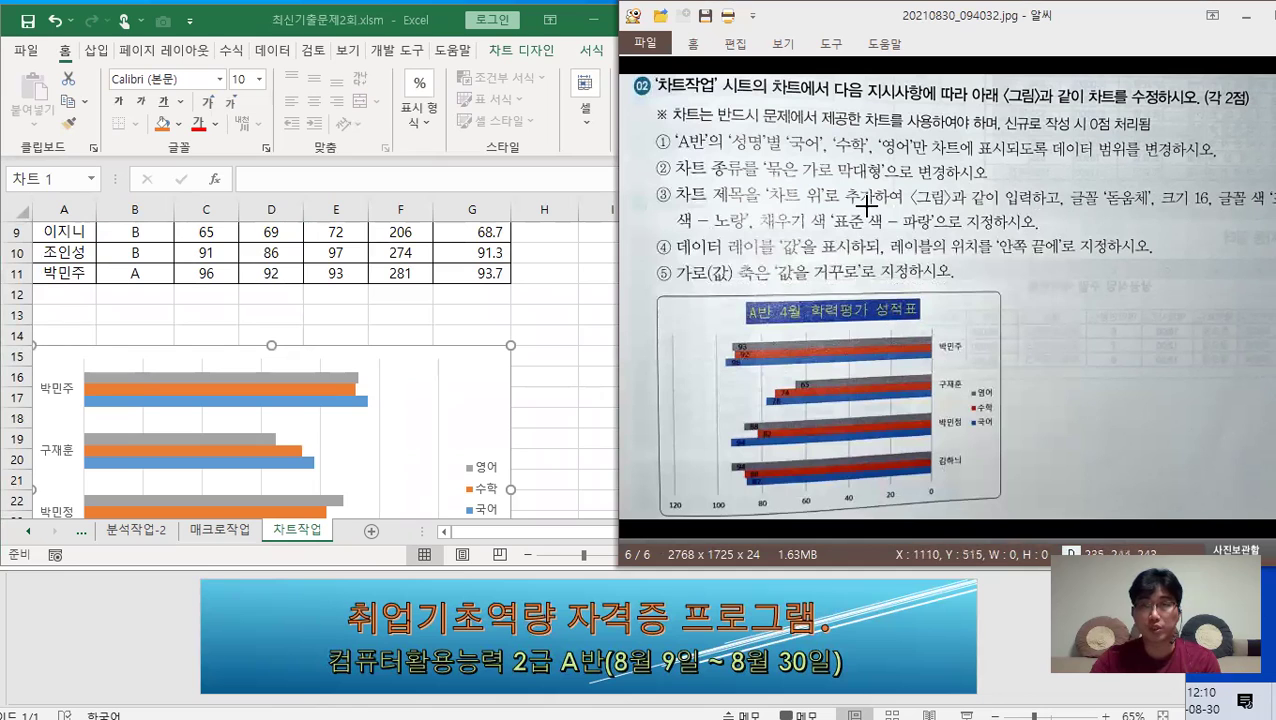
pyautogui.click(490, 372)
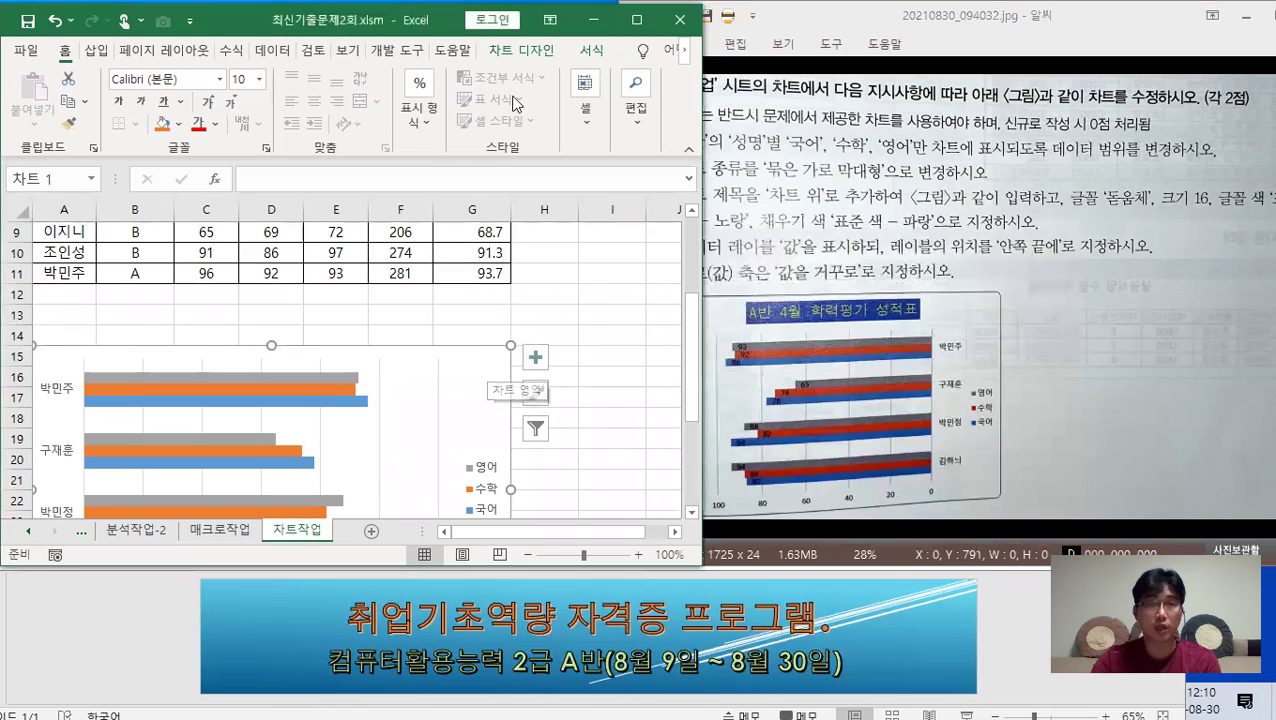
pyautogui.click(515, 53)
pyautogui.click(72, 78)
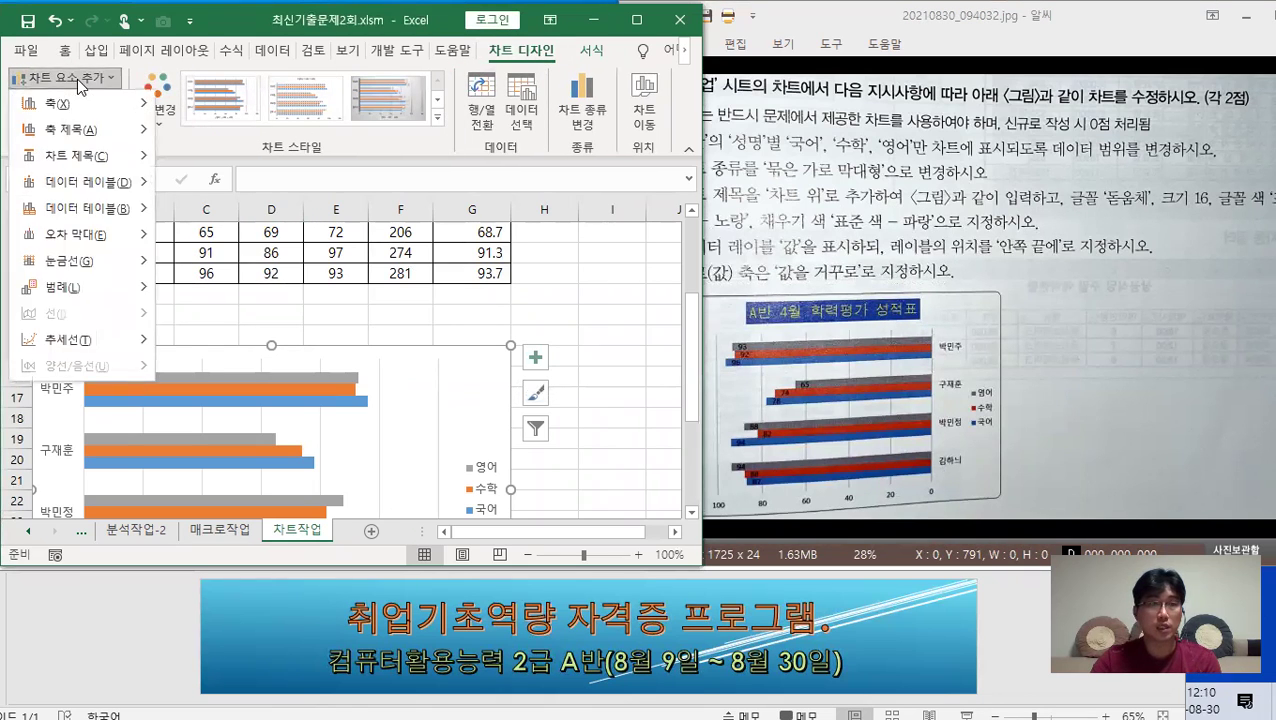
pyautogui.moveTo(80, 155)
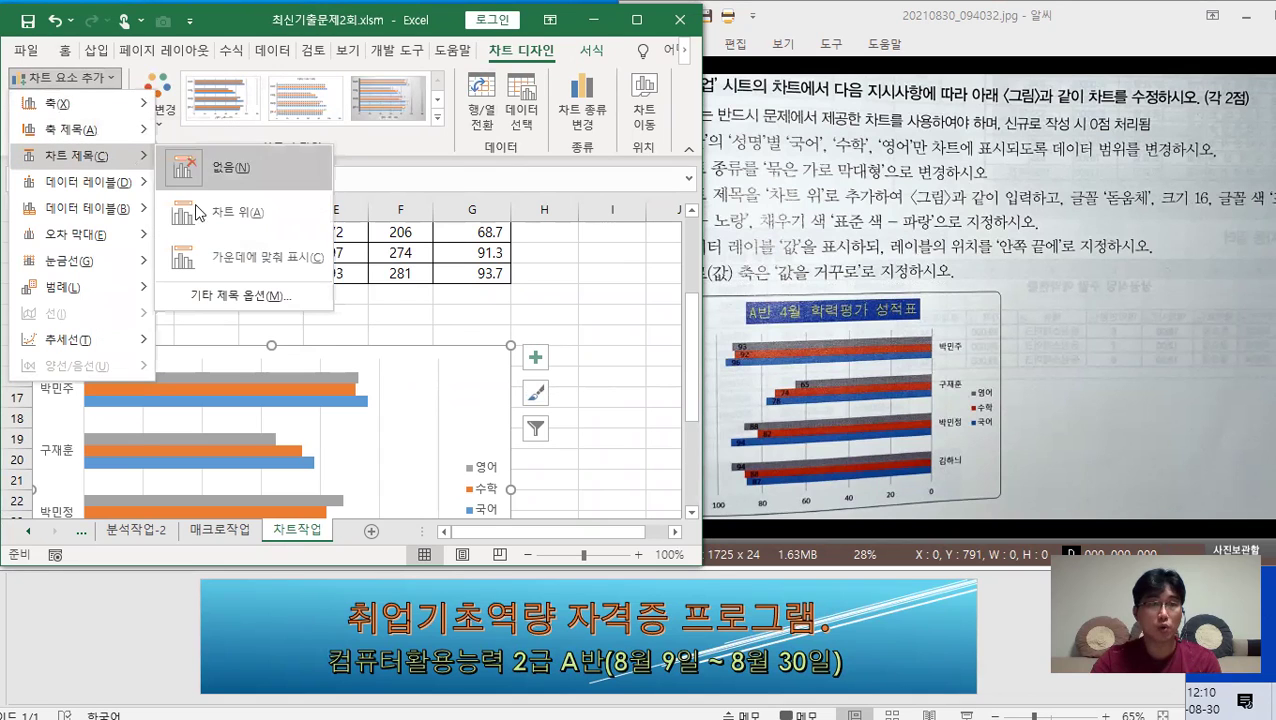
pyautogui.click(203, 214)
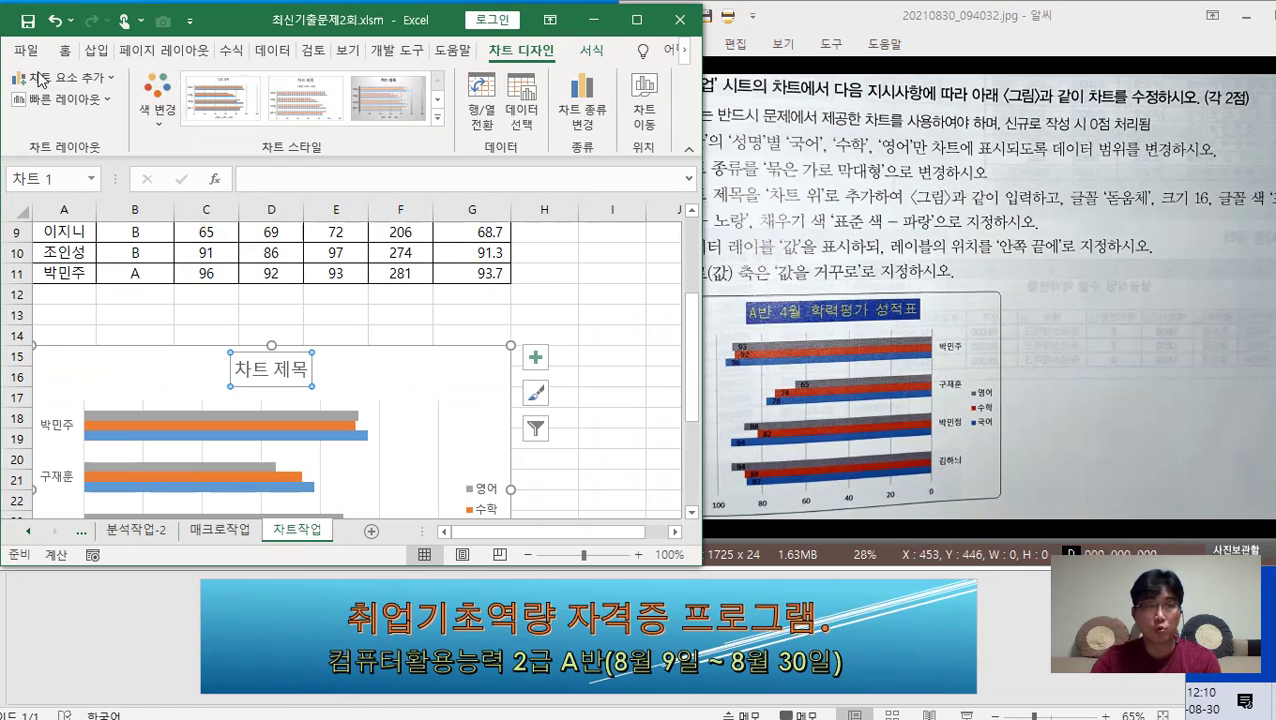
# Step: Set the chart title's font to 돋움체 and its size to 16
pyautogui.click(64, 52)
pyautogui.click(177, 83)
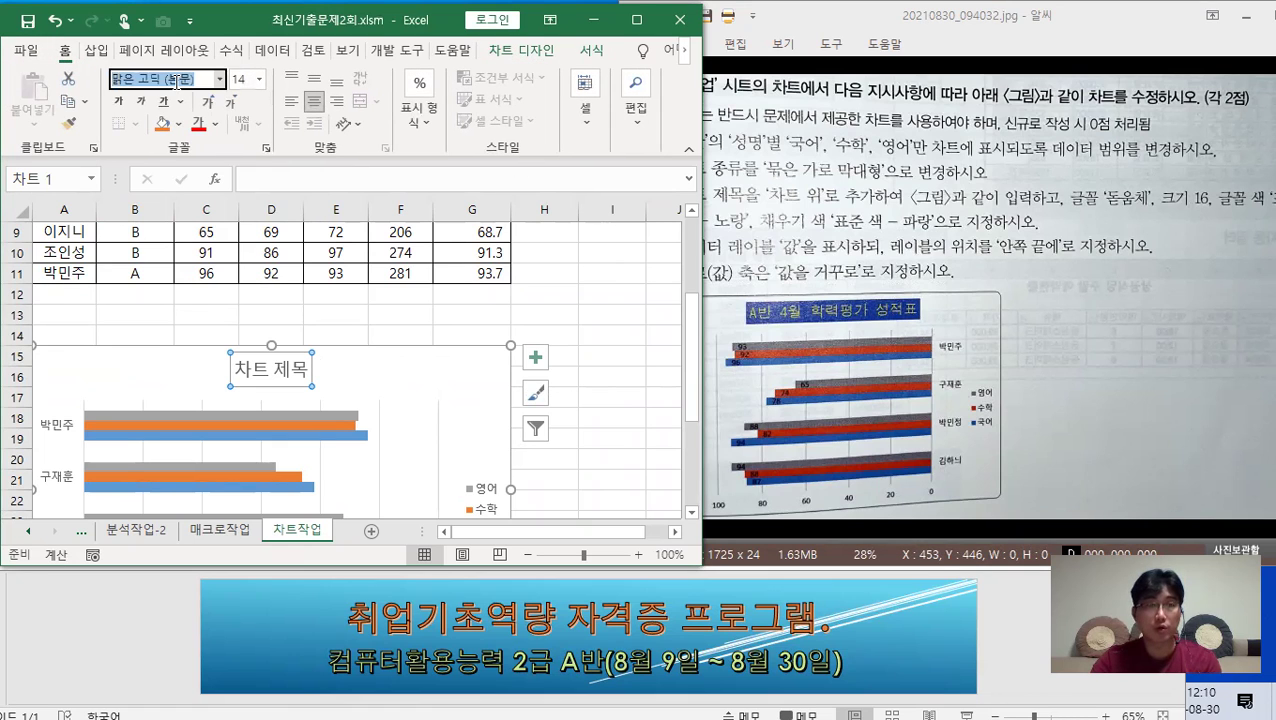
pyautogui.write('ㄷ')
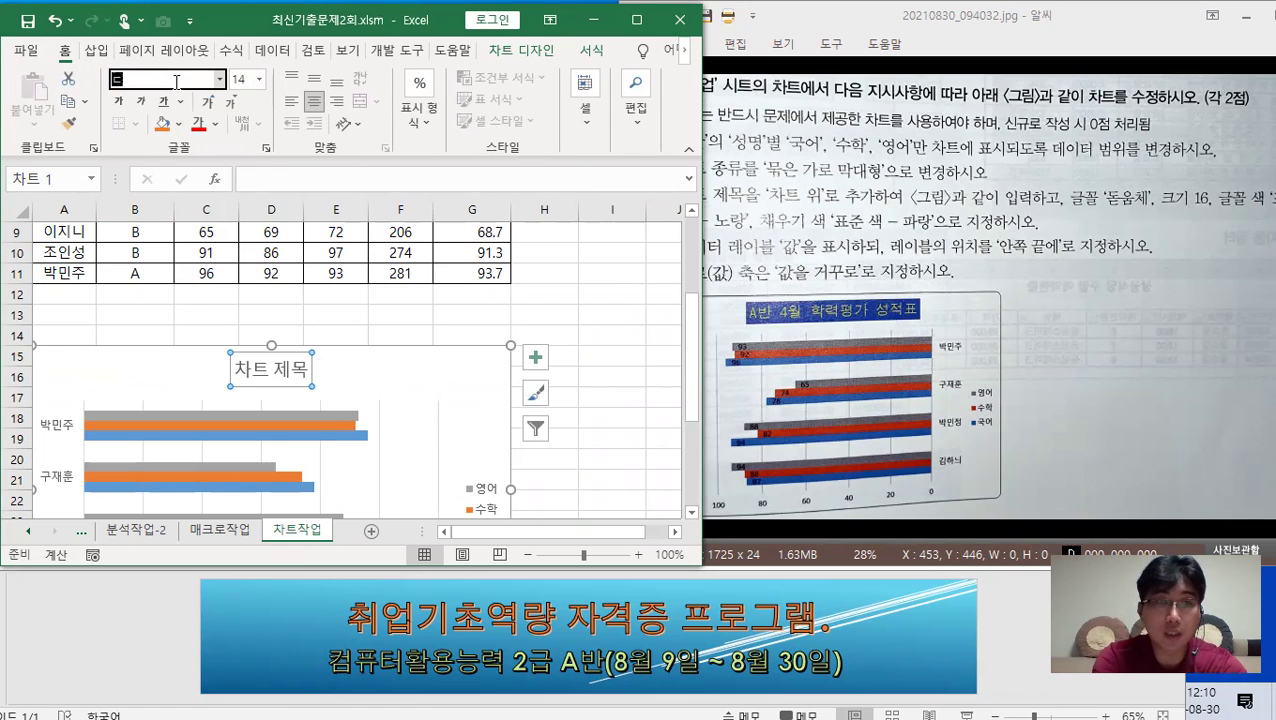
pyautogui.write('움체')
pyautogui.press('Return')
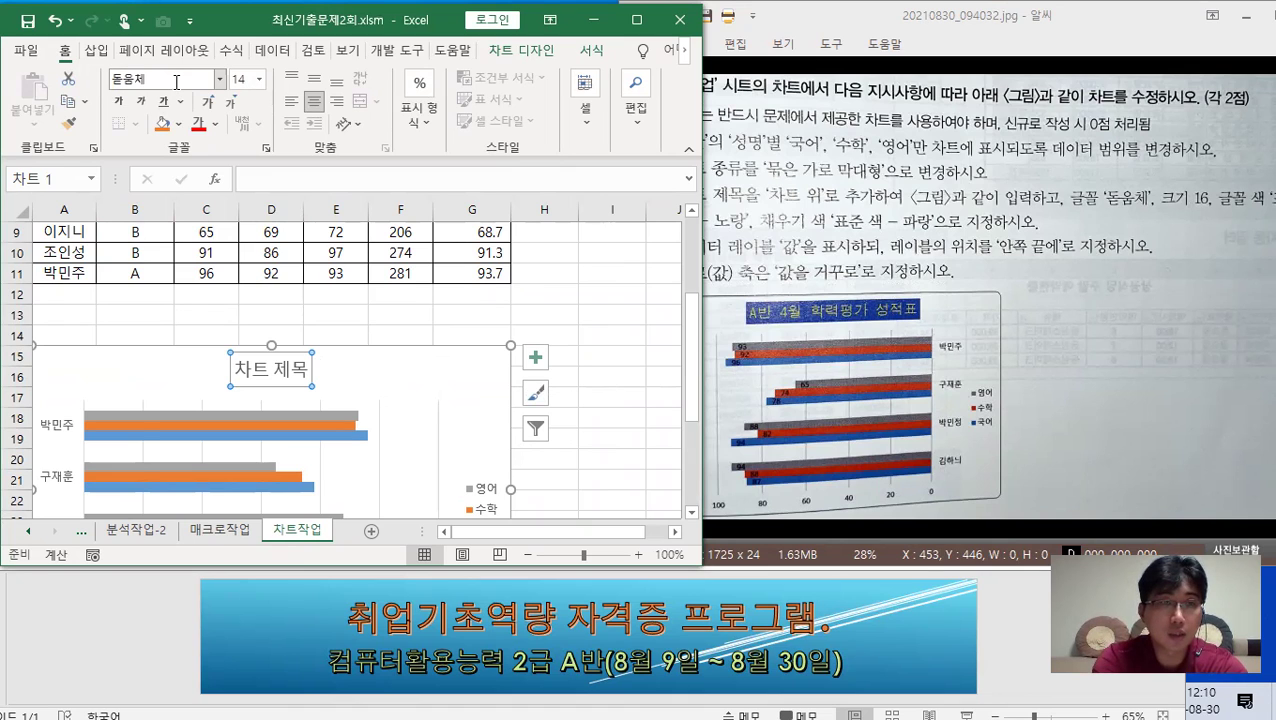
pyautogui.click(259, 79)
pyautogui.click(256, 256)
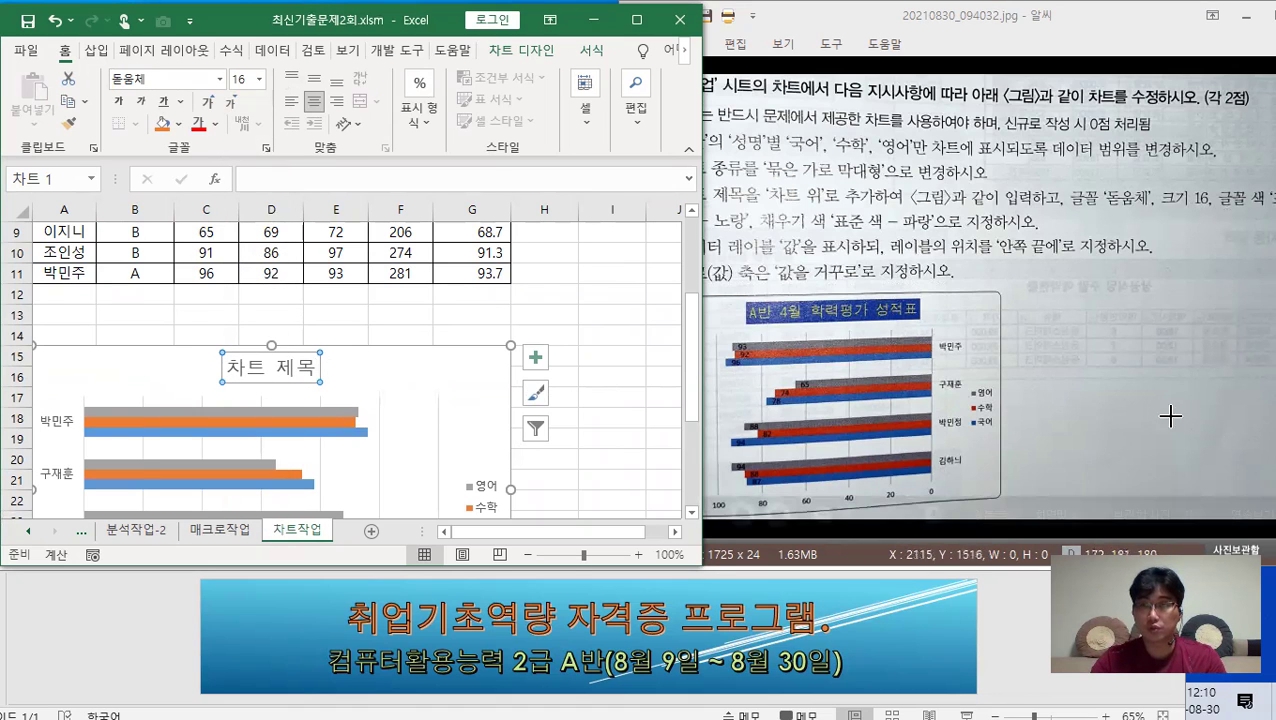
# Step: Set the chart title's font colour to standard yellow (노랑) and its fill colour to standard blue (파랑)
pyautogui.click(1055, 40)
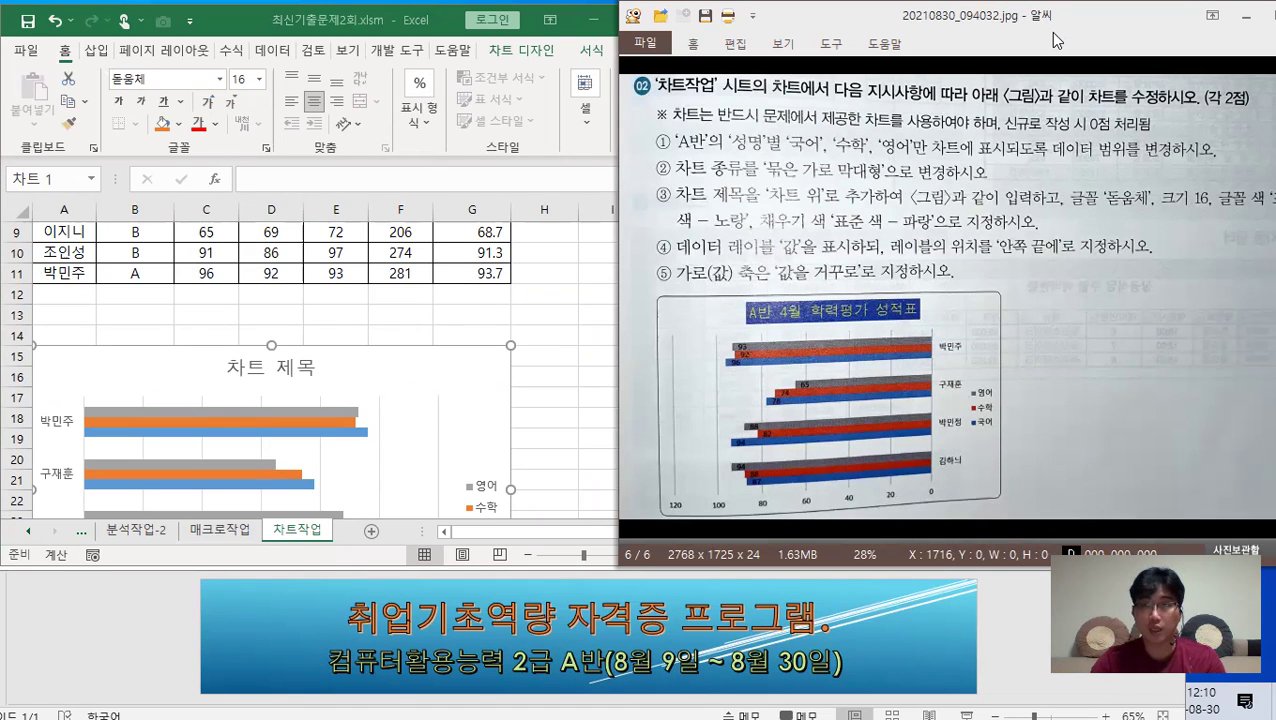
pyautogui.moveTo(1055, 40); pyautogui.dragTo(1077, 40)
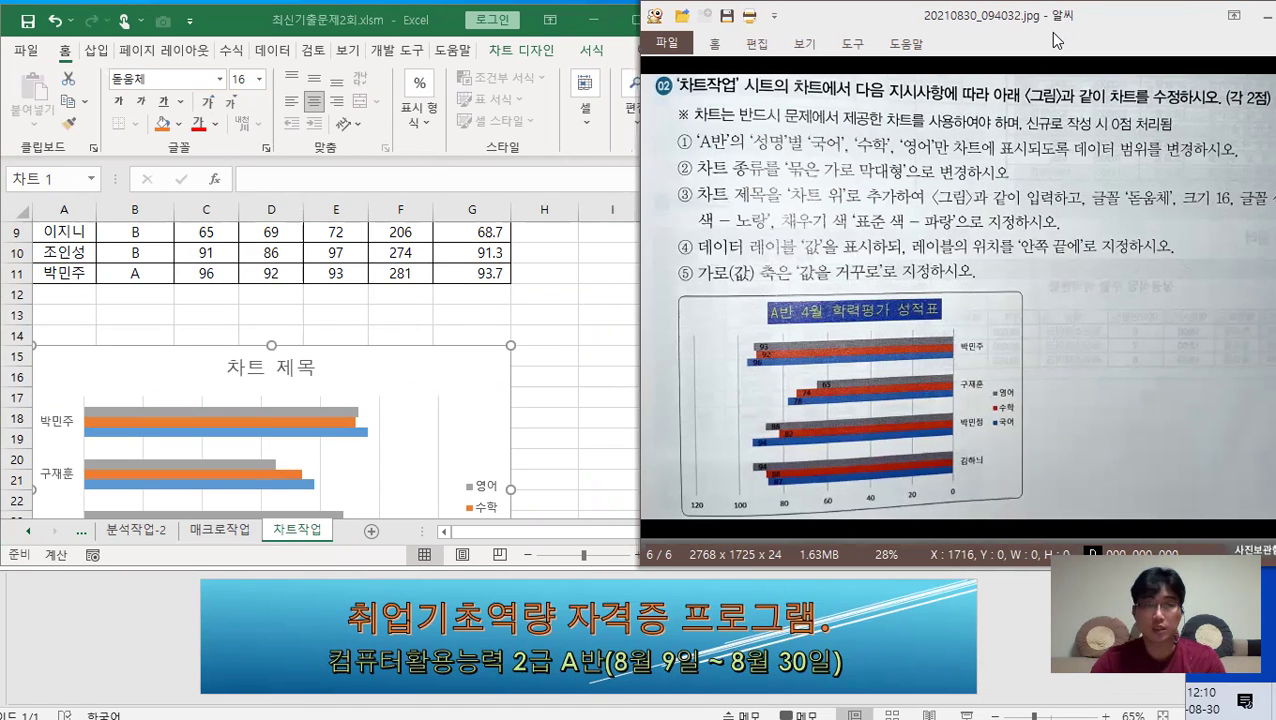
pyautogui.click(215, 124)
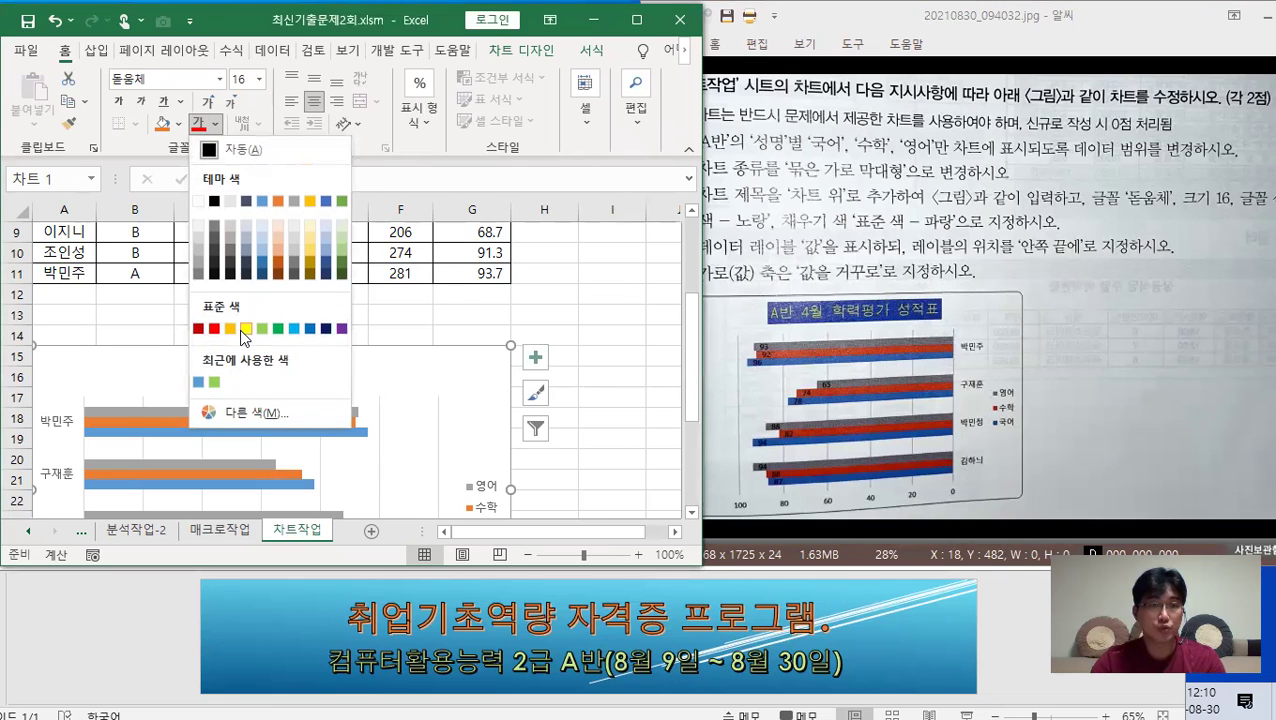
pyautogui.click(246, 328)
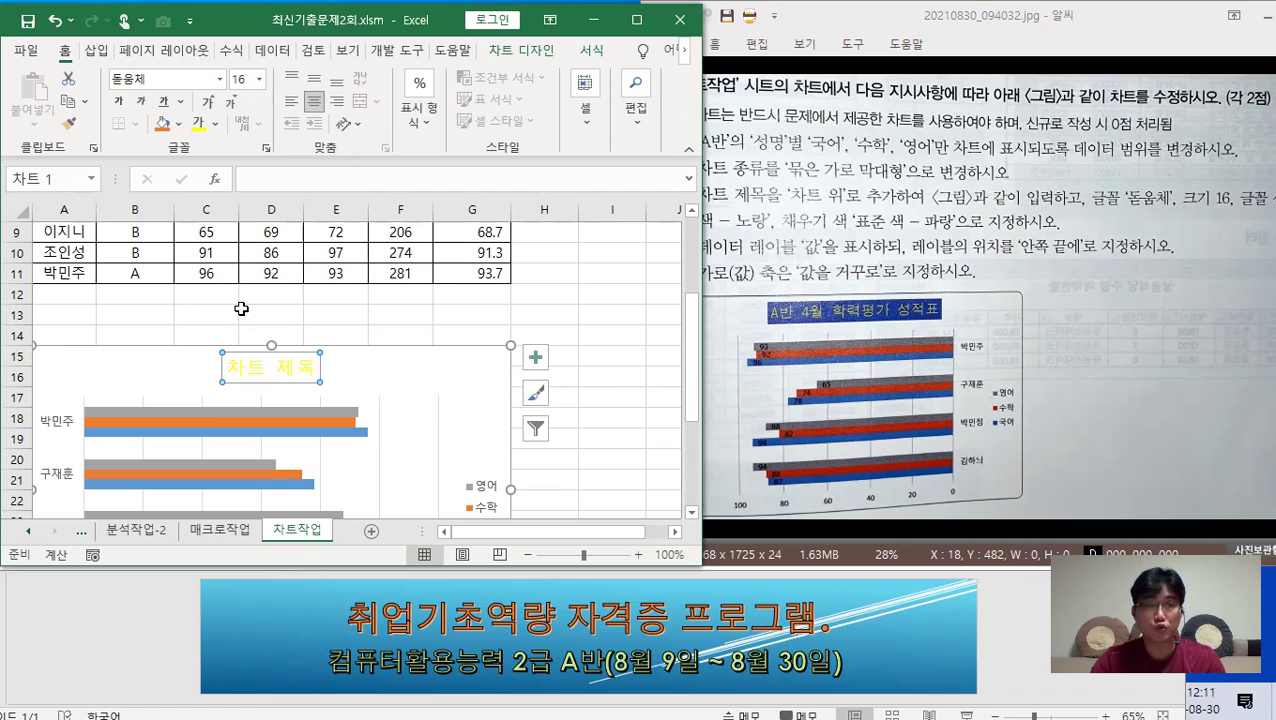
pyautogui.click(178, 124)
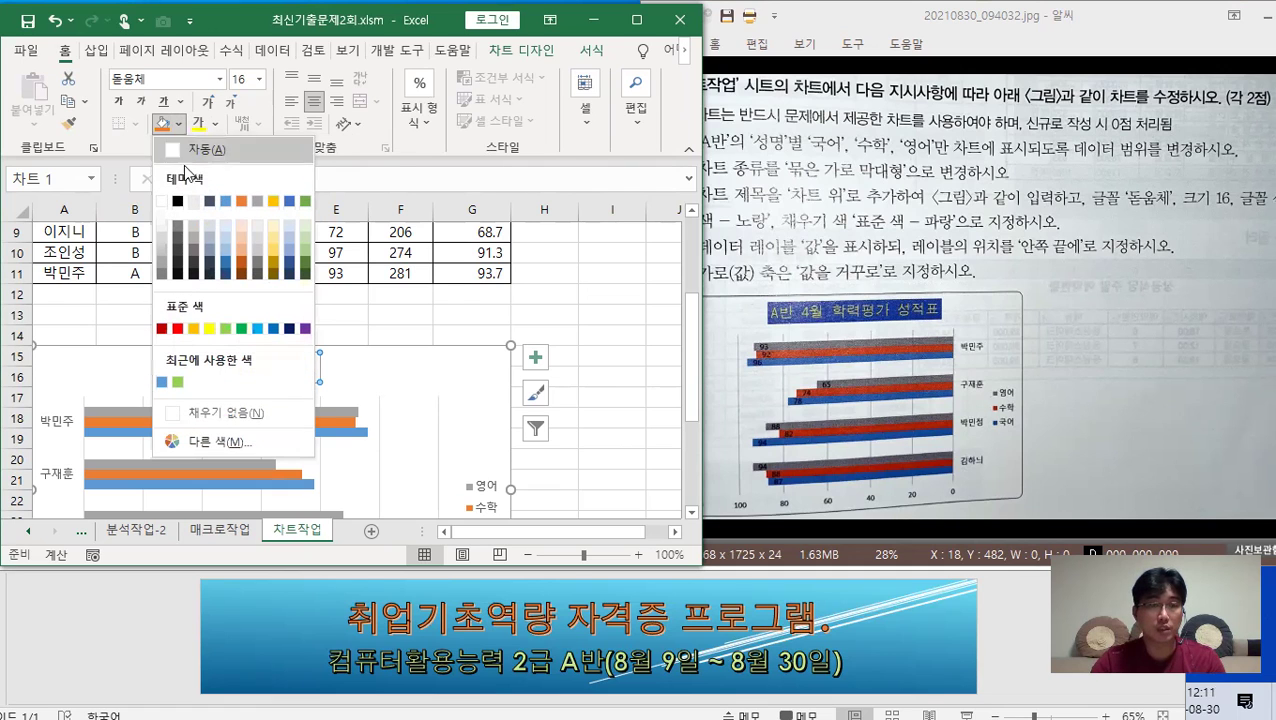
pyautogui.click(273, 329)
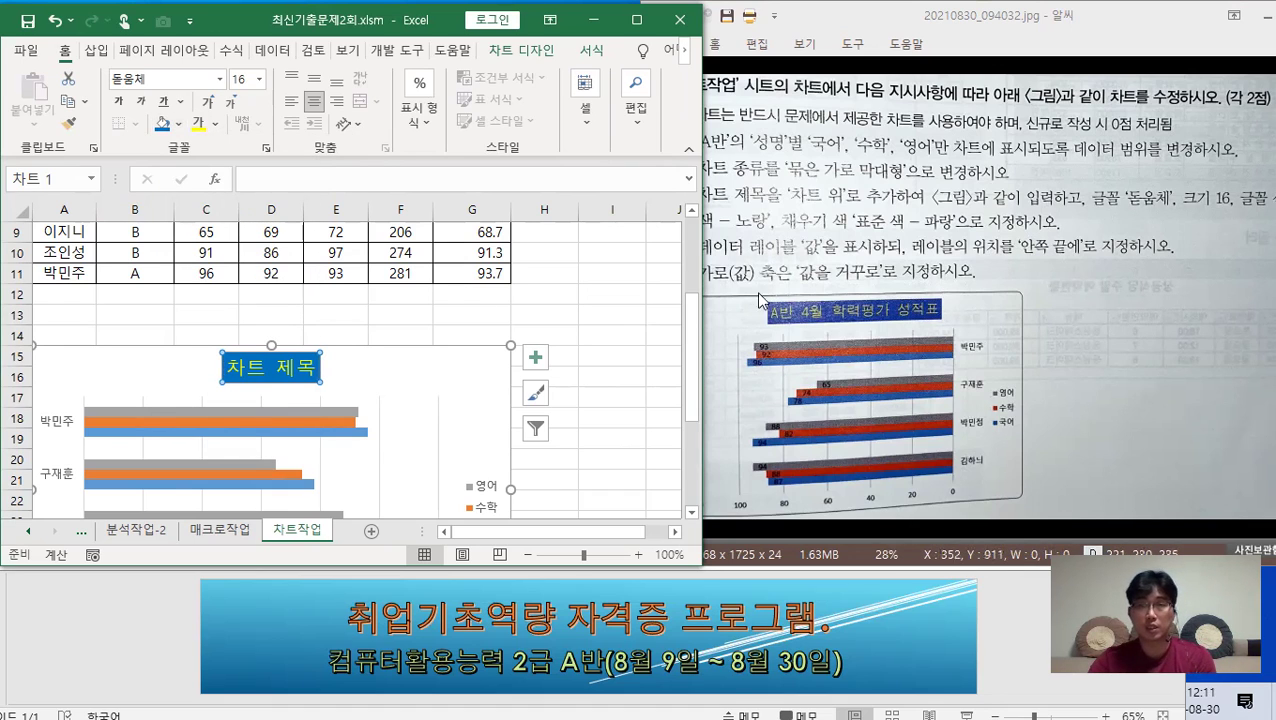
# Step: Replace the chart title text with 'A반 4월 학력평가 성적표'
pyautogui.moveTo(313, 367); pyautogui.dragTo(248, 373)
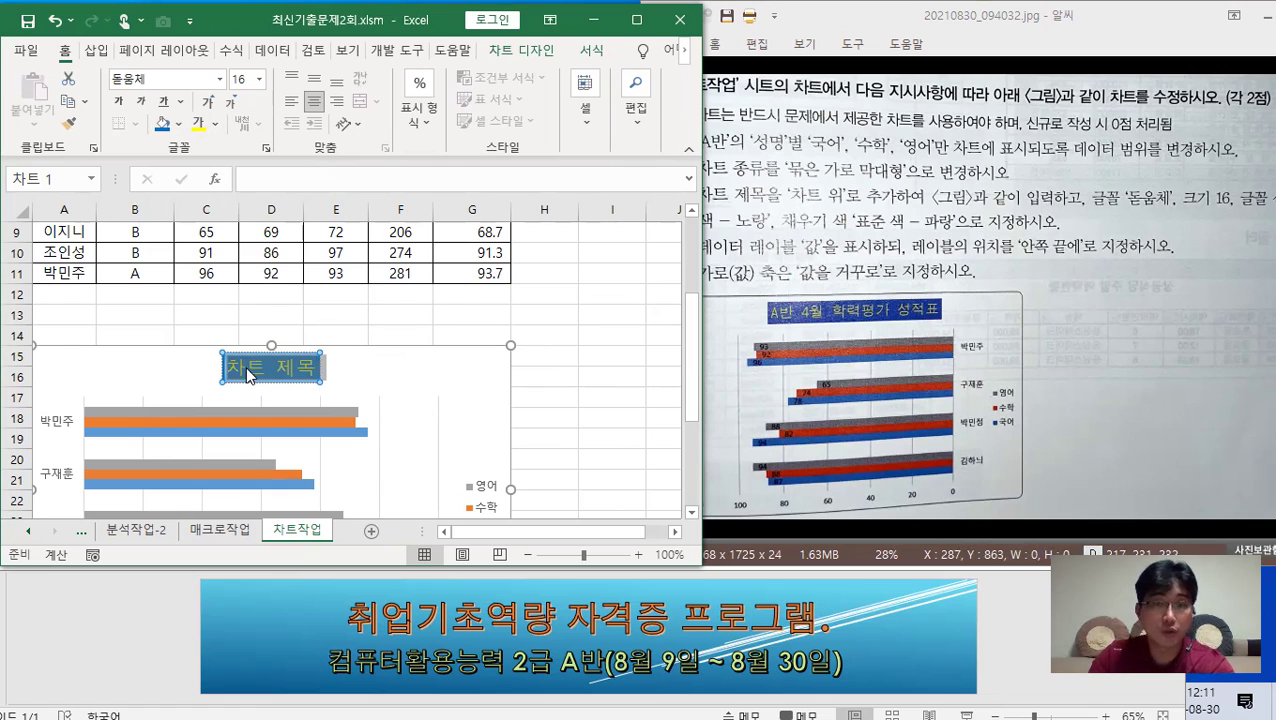
pyautogui.write('A')
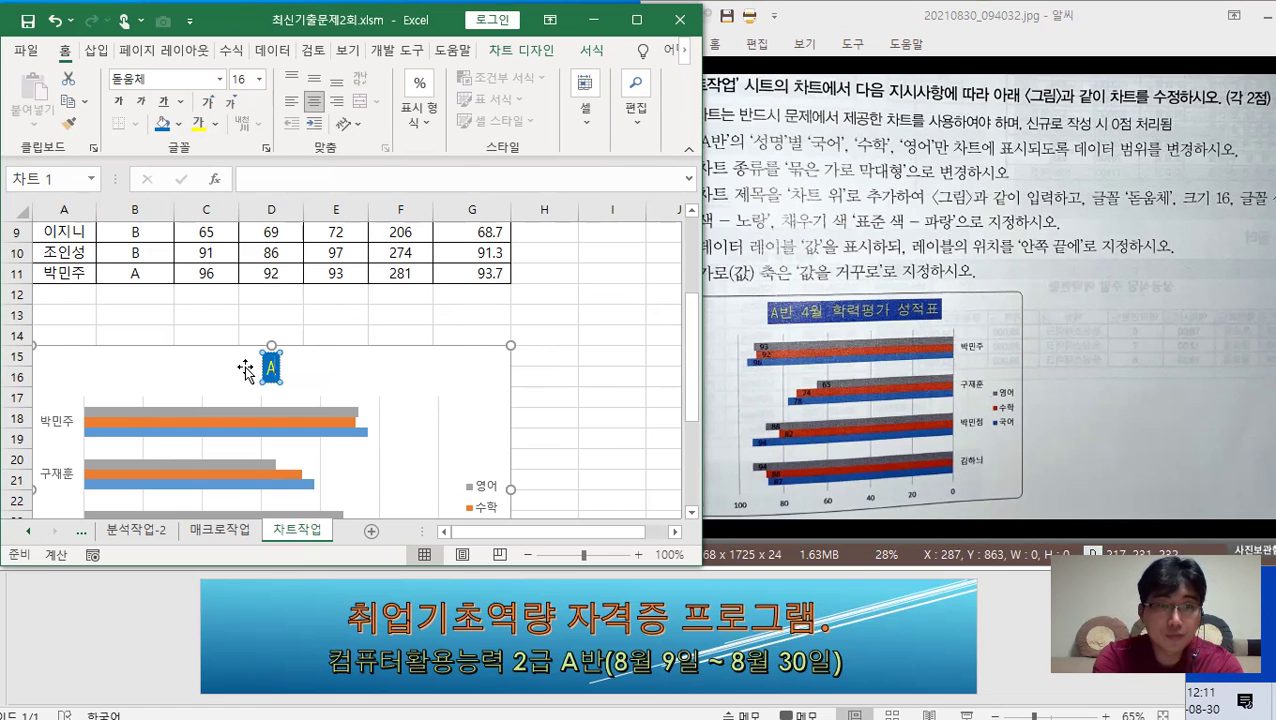
pyautogui.write('반 4')
pyautogui.write('월 학력')
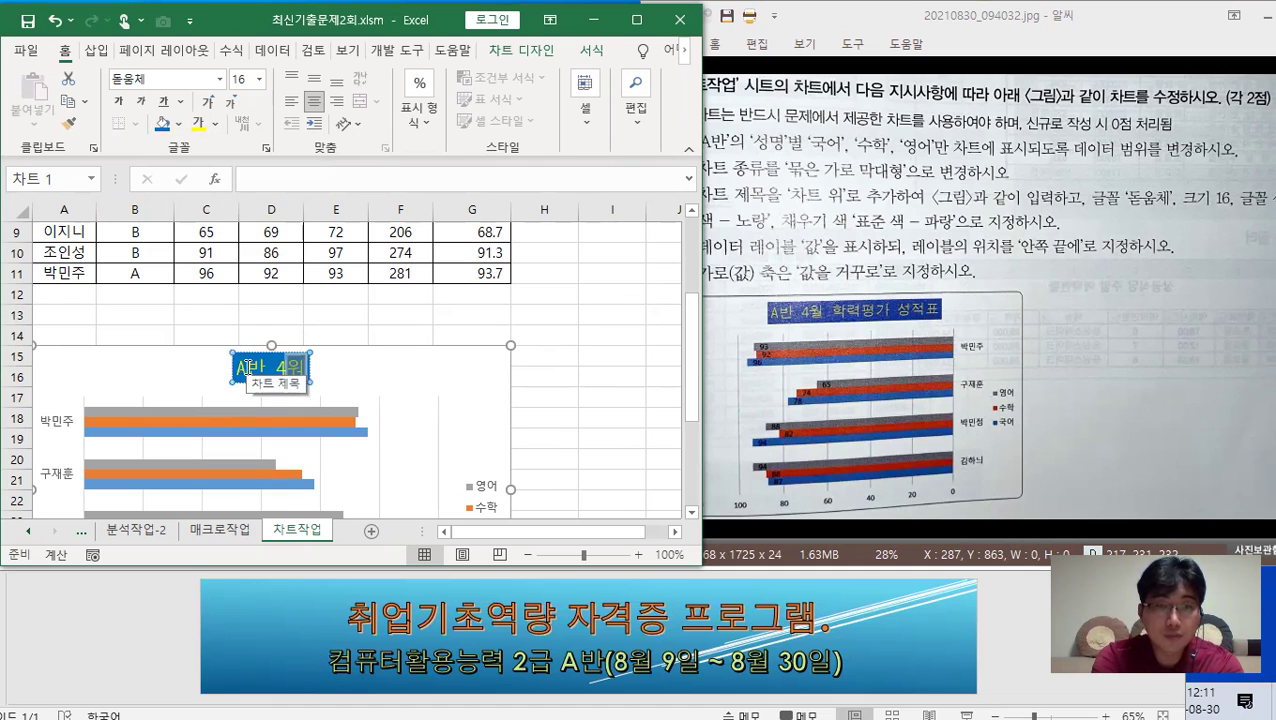
pyautogui.write('평가 성적표')
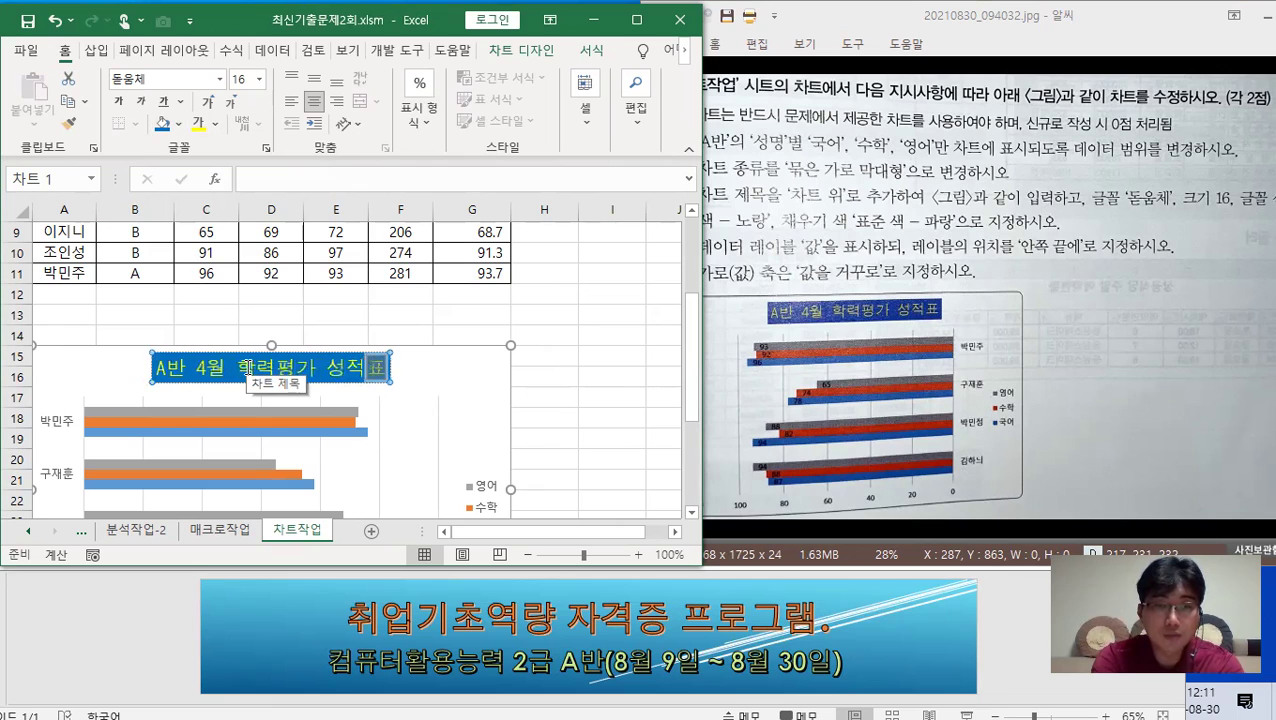
# Step: Add data labels to all the chart's series, positioned at the inside end (안쪽 끝에)
pyautogui.click(470, 374)
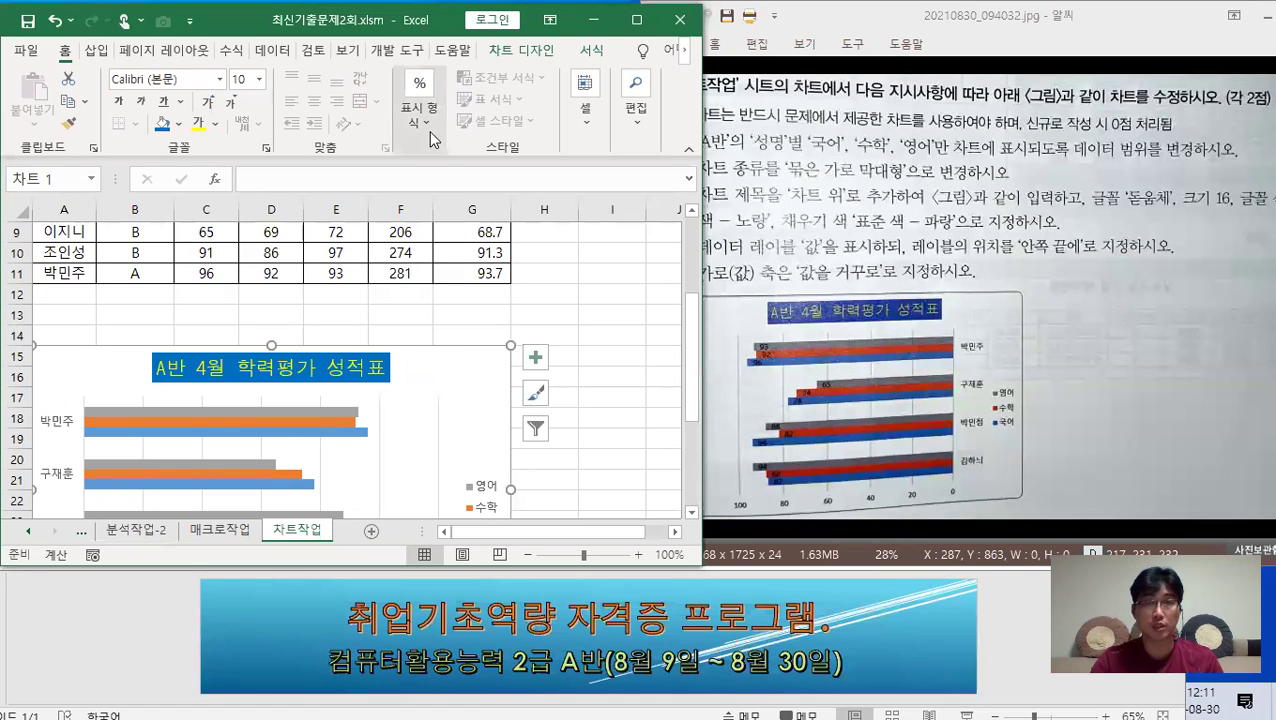
pyautogui.click(508, 56)
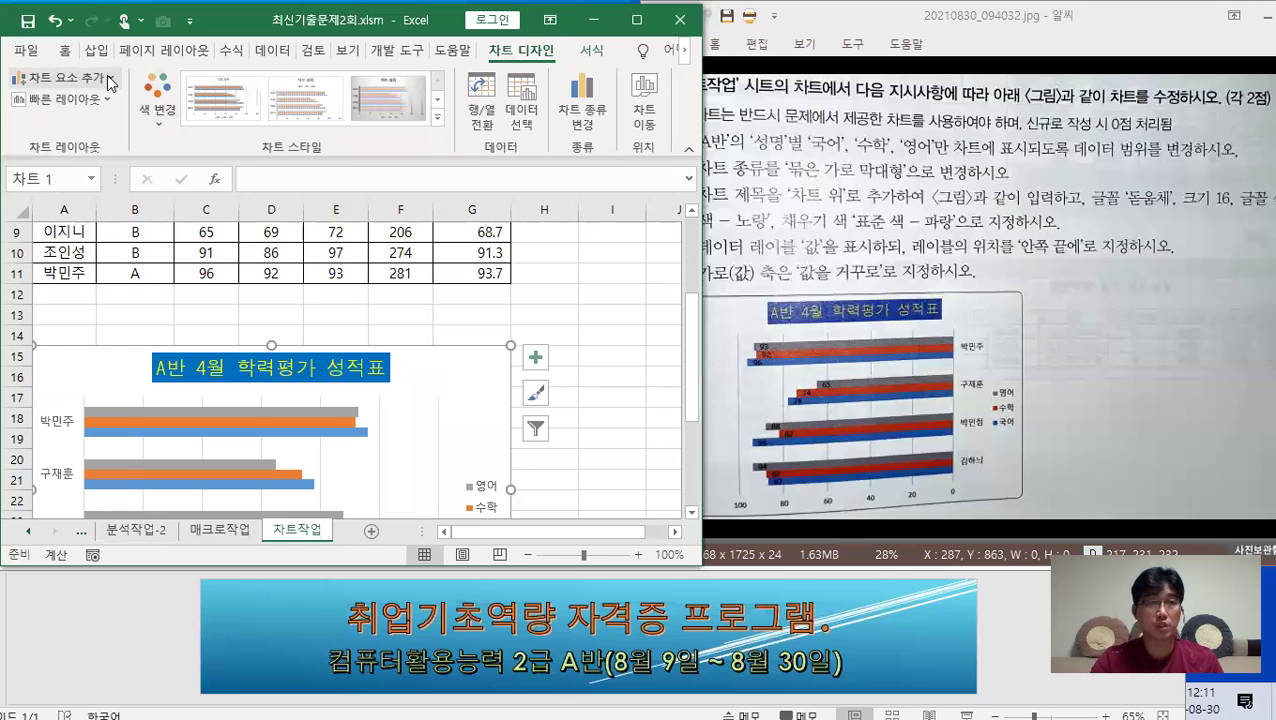
pyautogui.click(110, 80)
pyautogui.moveTo(119, 183)
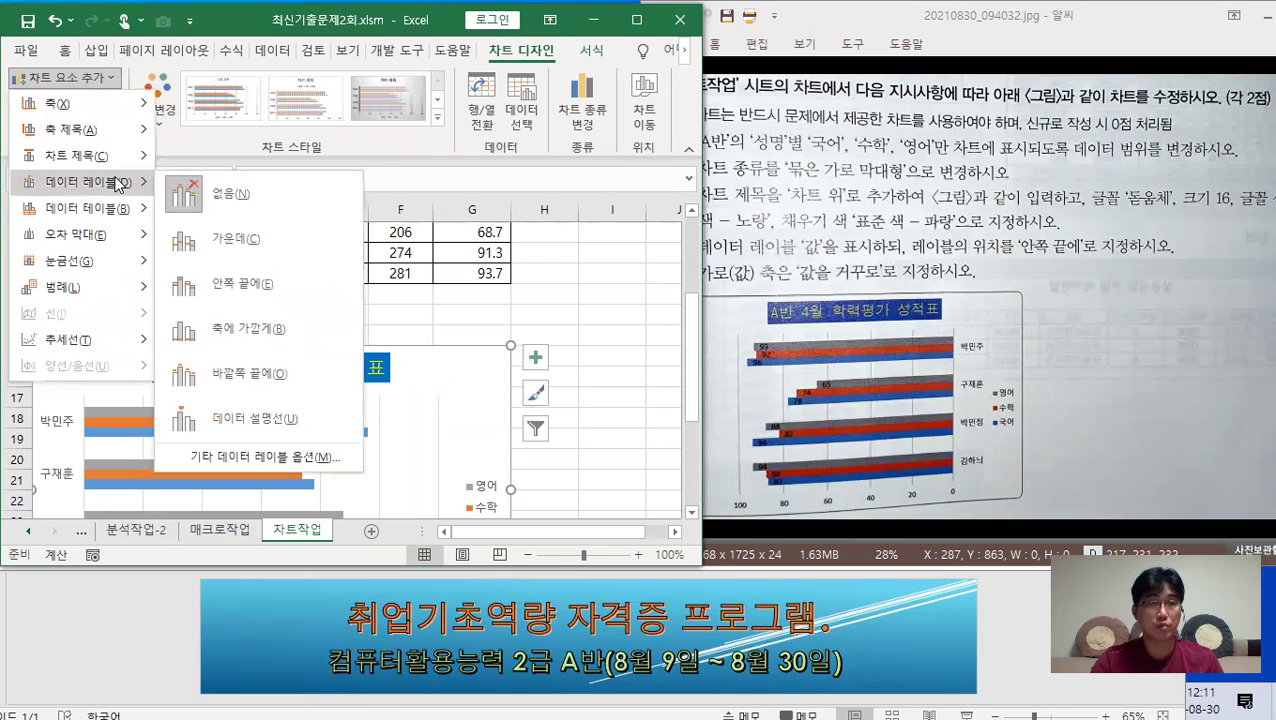
pyautogui.click(240, 287)
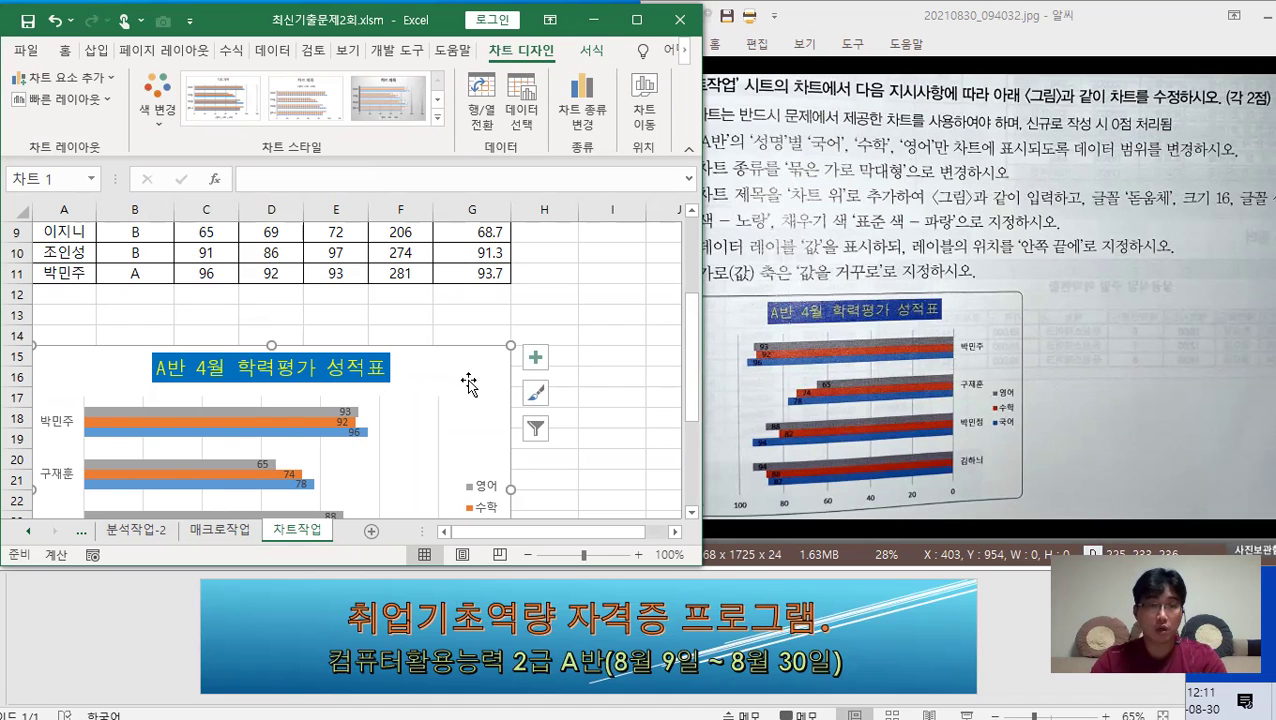
# Step: Show the chart's horizontal value axis in reverse order (값을 거꾸로) and close the axis formatting
pyautogui.scroll(-2, 133, 382)
pyautogui.click(265, 499)
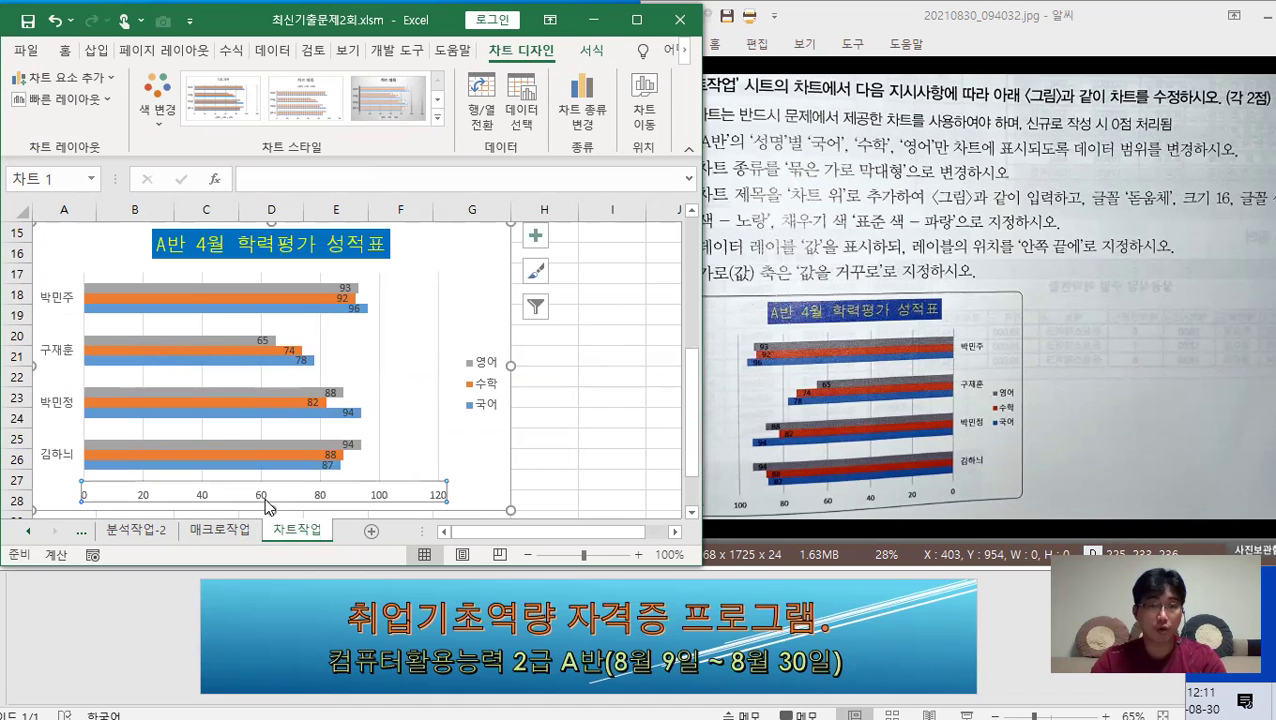
pyautogui.rightClick(262, 493)
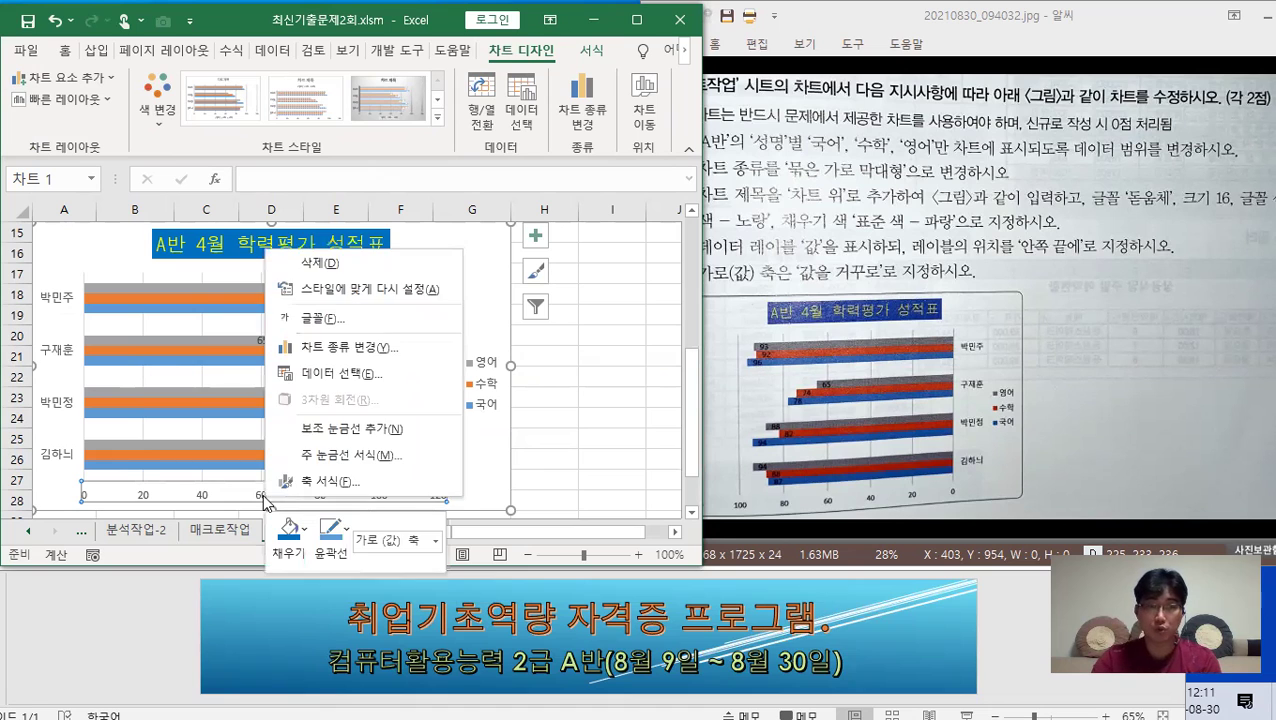
pyautogui.click(310, 484)
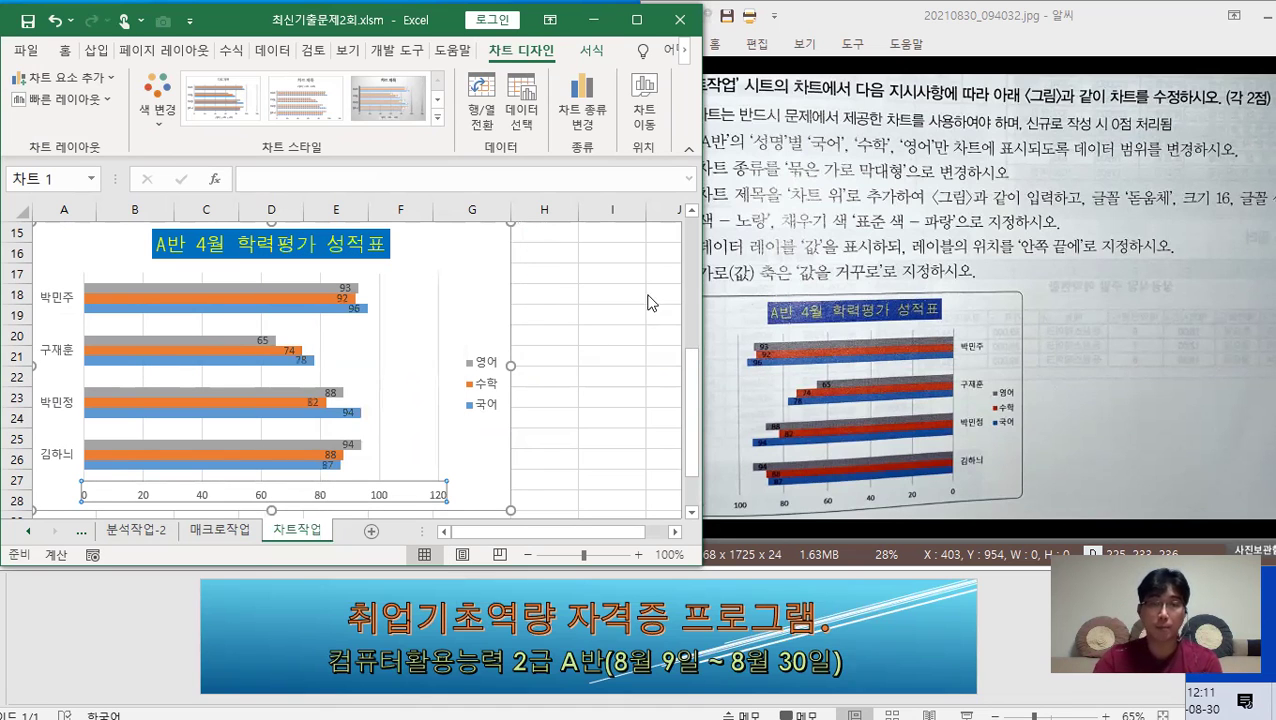
pyautogui.moveTo(680, 352); pyautogui.dragTo(687, 449)
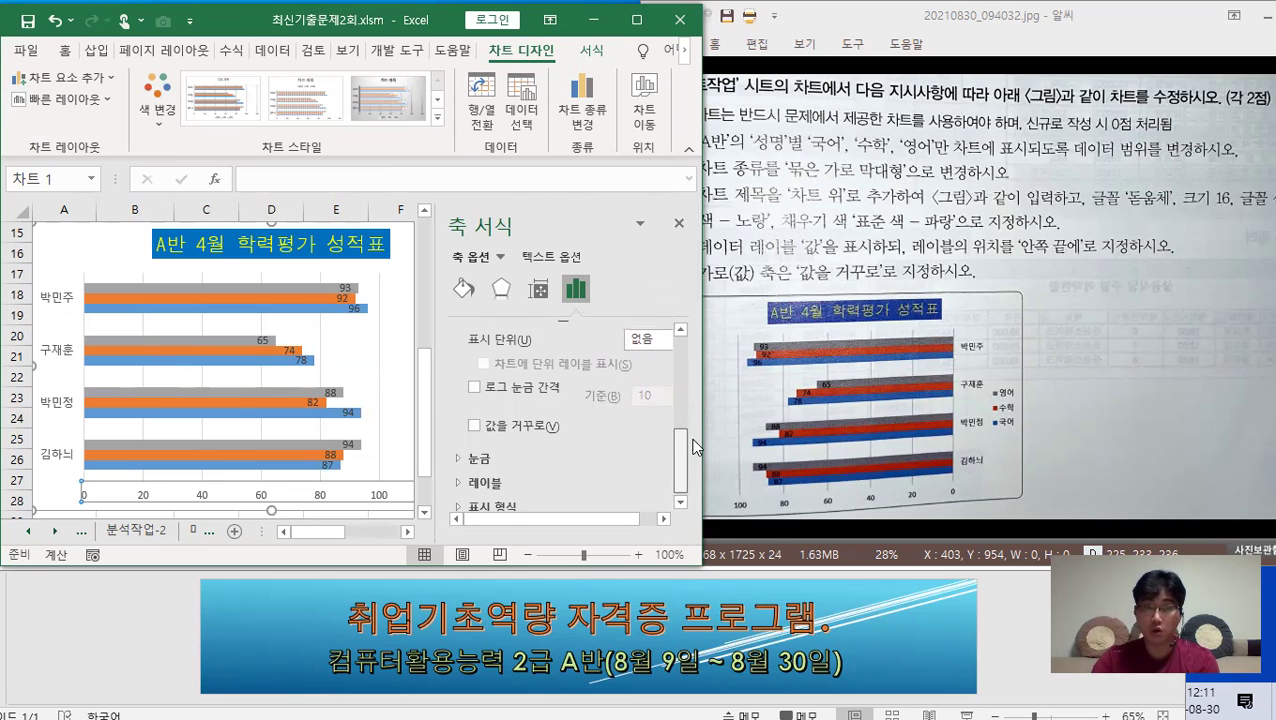
pyautogui.click(499, 428)
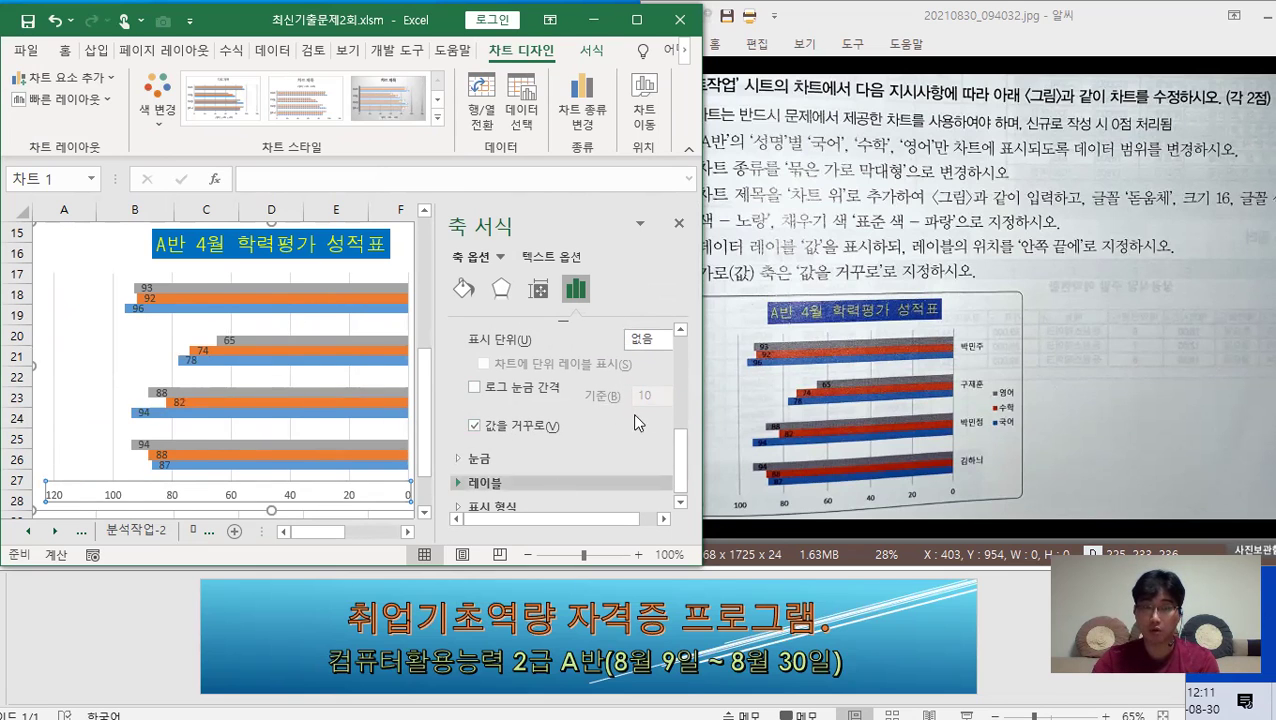
pyautogui.click(679, 226)
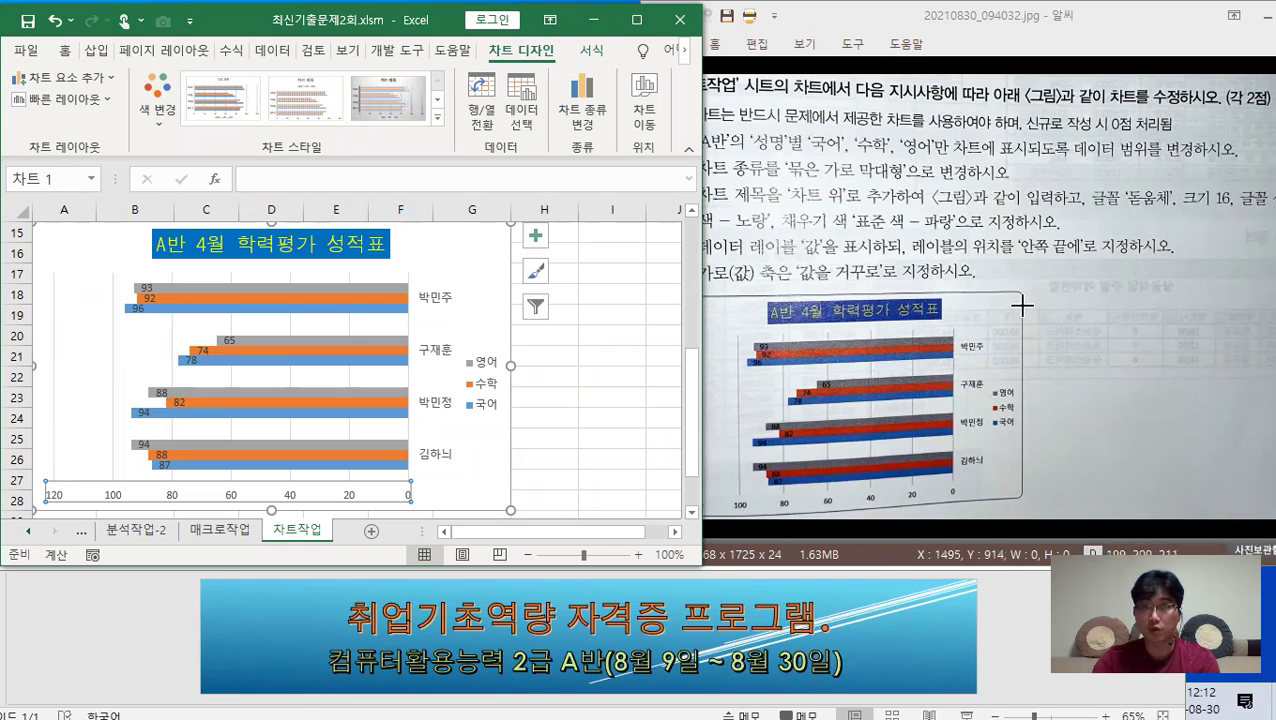
# Step: Bring the exam image fully into view and compare the chart with its instructions and sample figure
pyautogui.click(1096, 40)
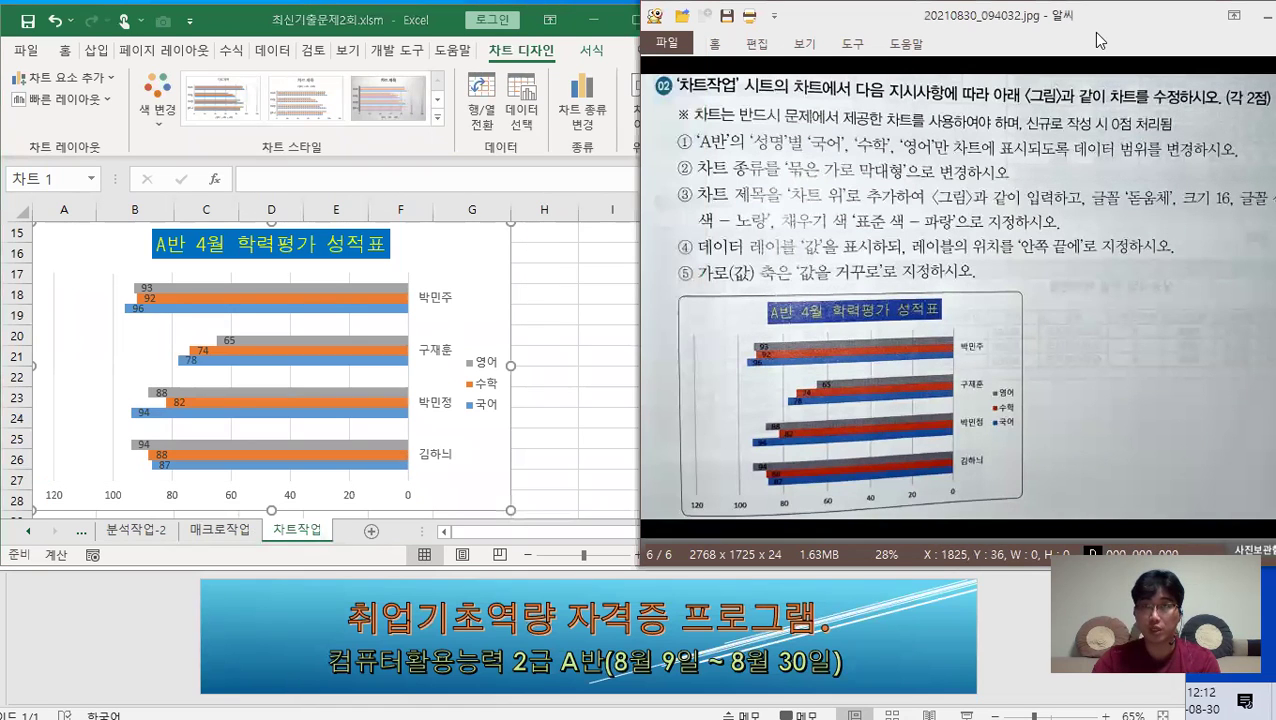
pyautogui.moveTo(1104, 31); pyautogui.dragTo(1028, 50)
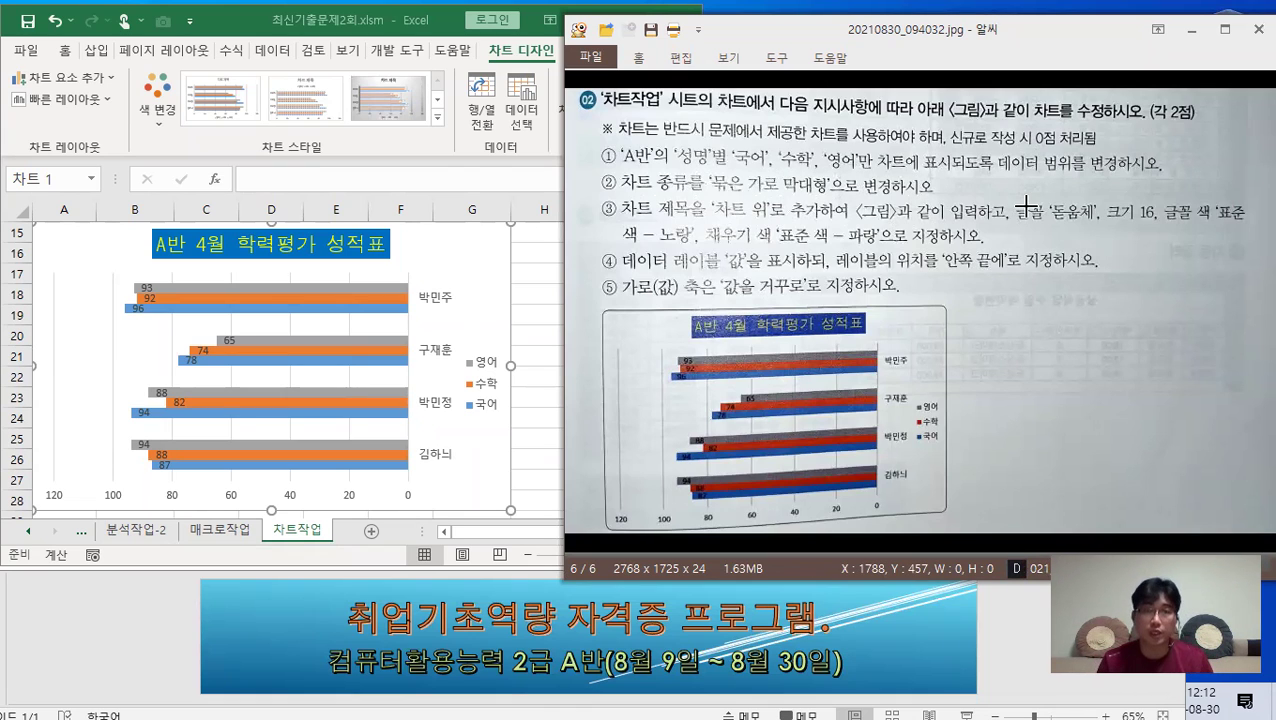
pyautogui.click(533, 298)
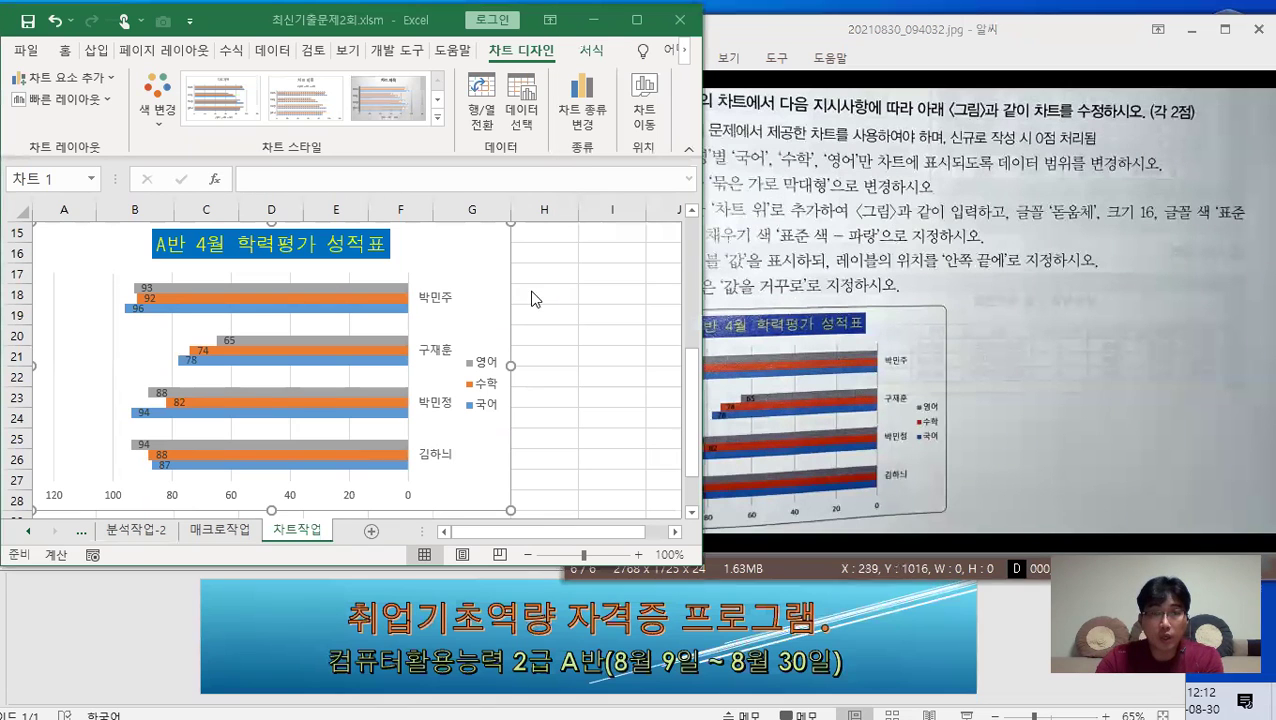
pyautogui.click(598, 273)
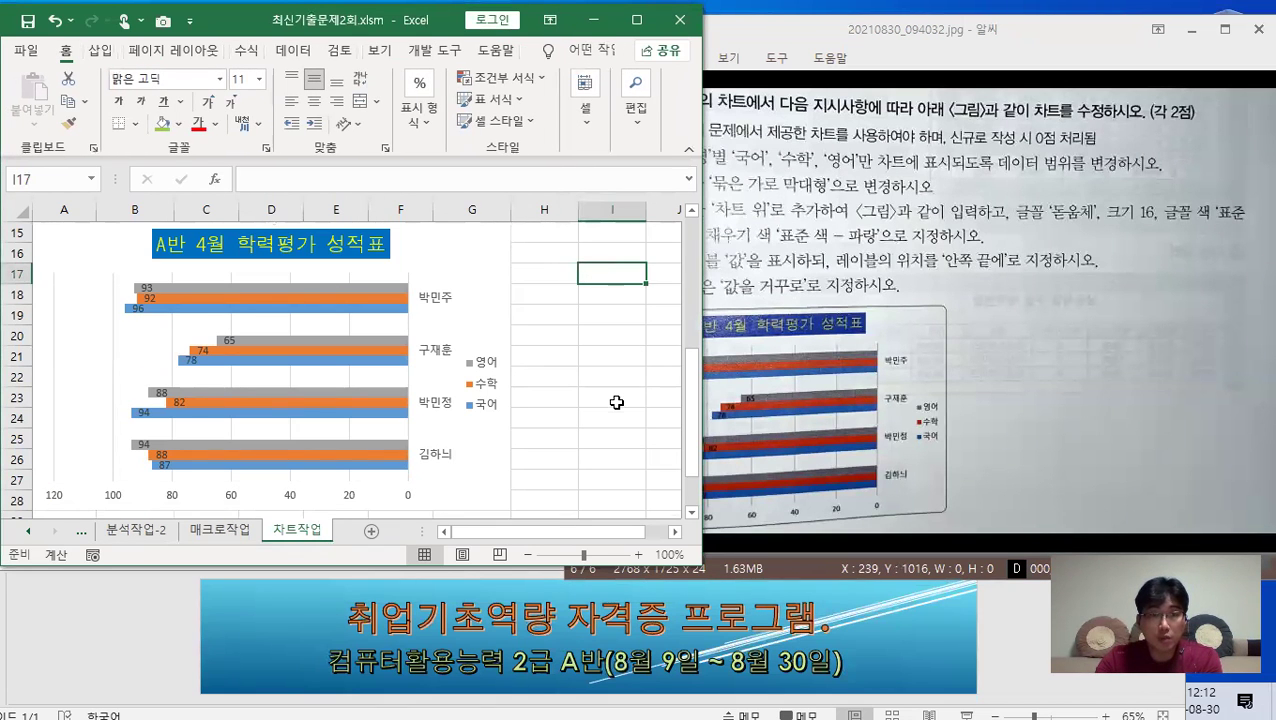
# Step: Give the chart area's border rounded corners and close the chart area formatting
pyautogui.scroll(-2, 616, 402)
pyautogui.click(490, 364)
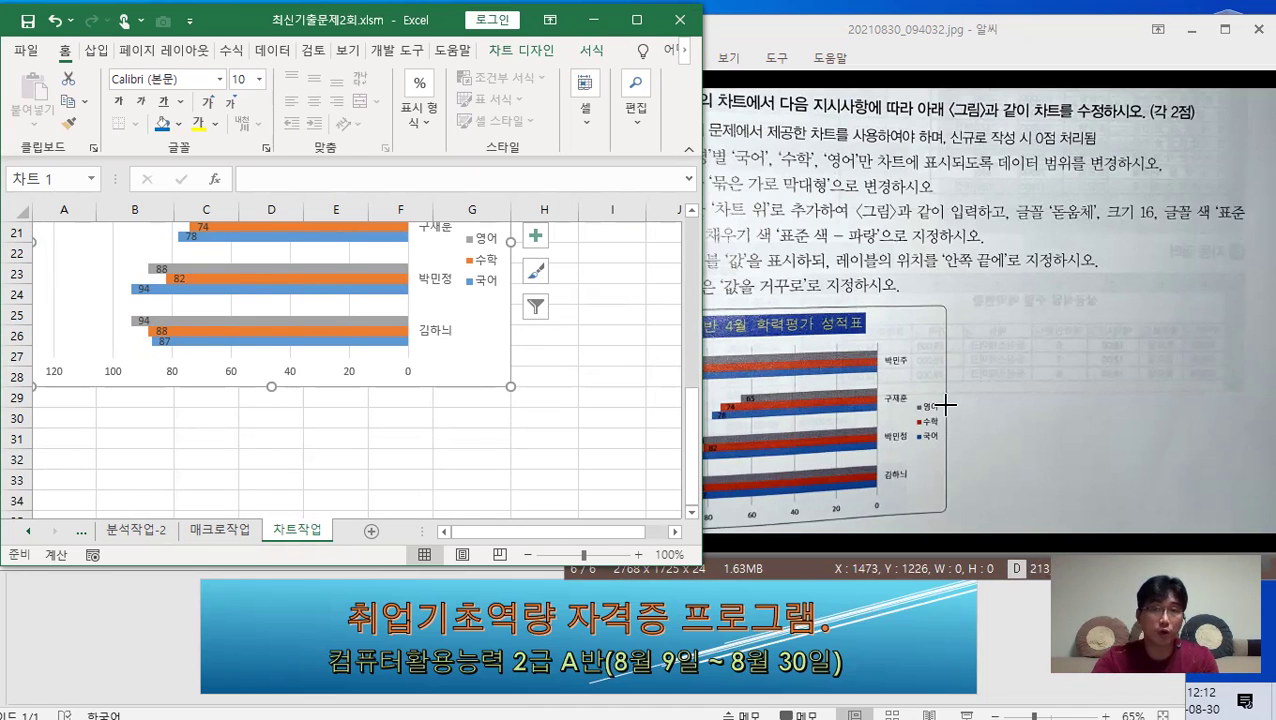
pyautogui.rightClick(494, 348)
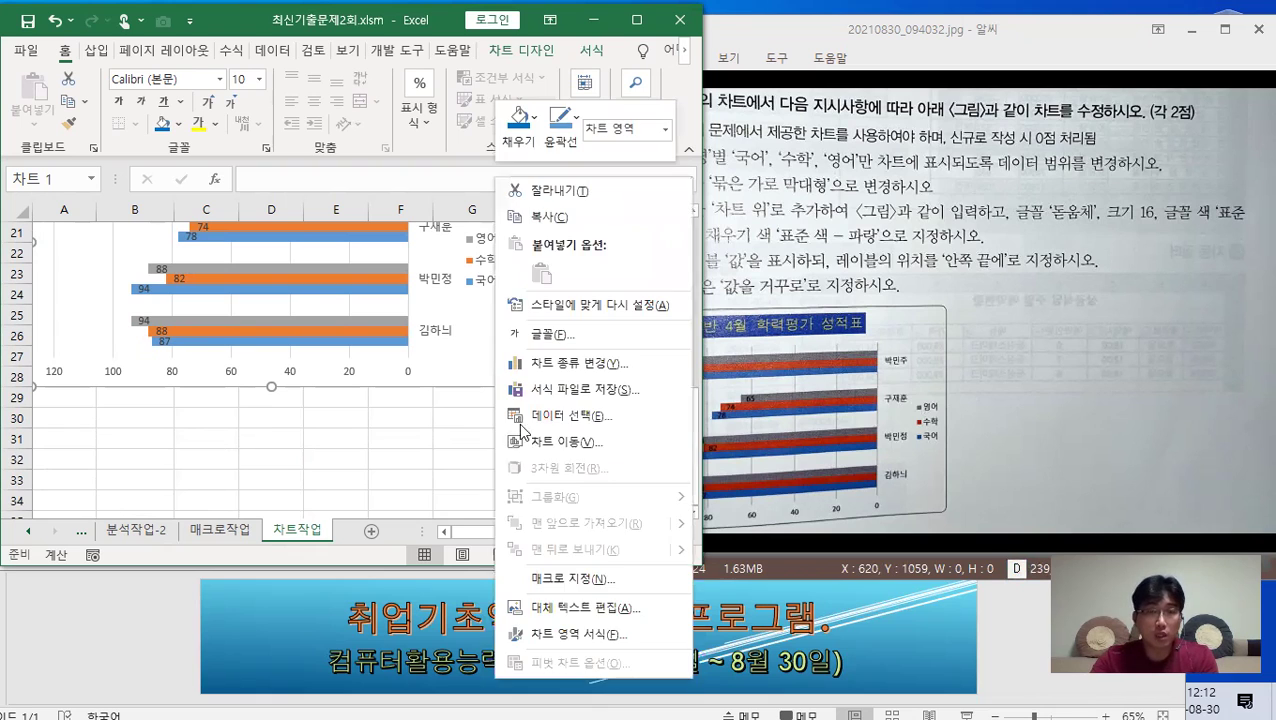
pyautogui.click(560, 633)
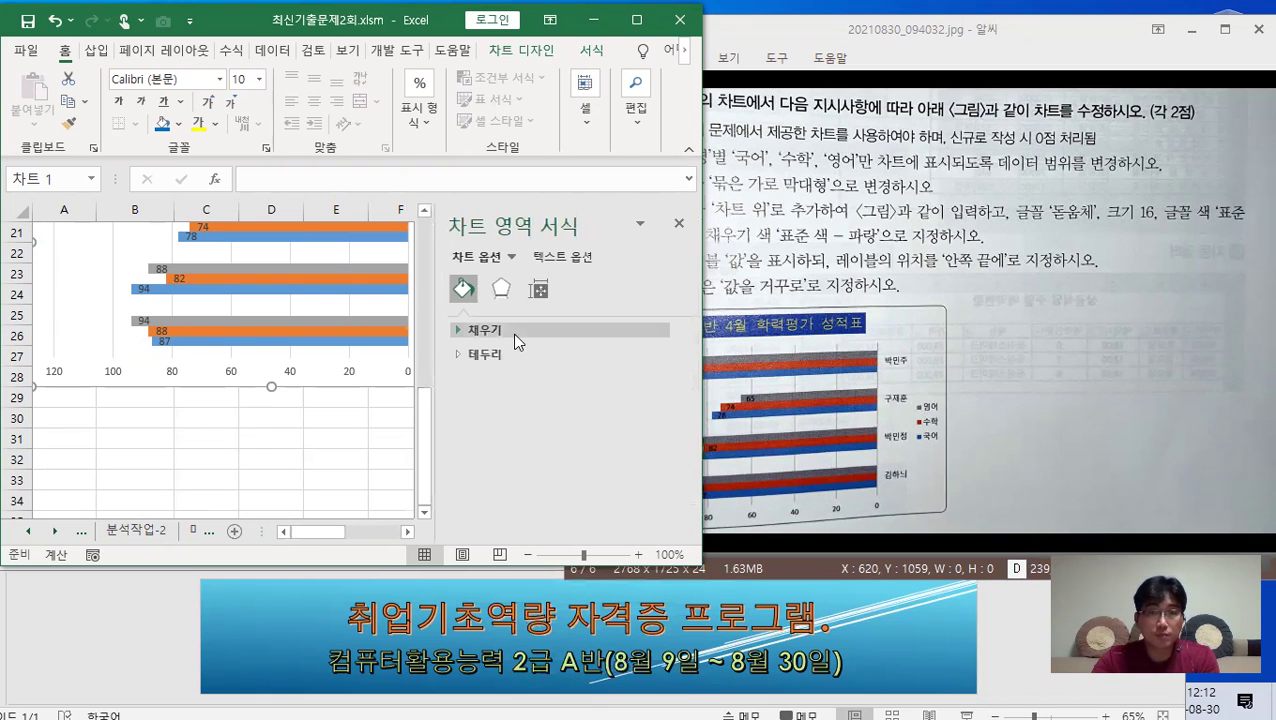
pyautogui.click(484, 354)
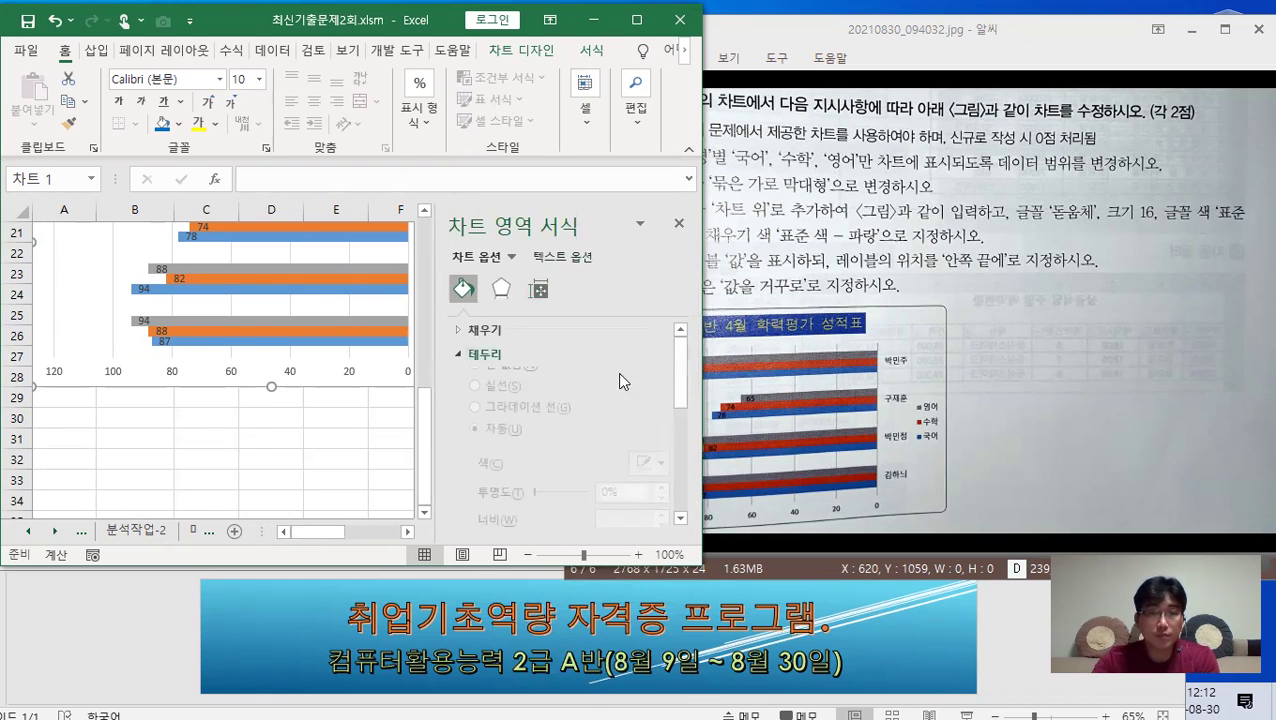
pyautogui.moveTo(681, 365); pyautogui.dragTo(681, 470)
pyautogui.click(483, 509)
pyautogui.click(679, 223)
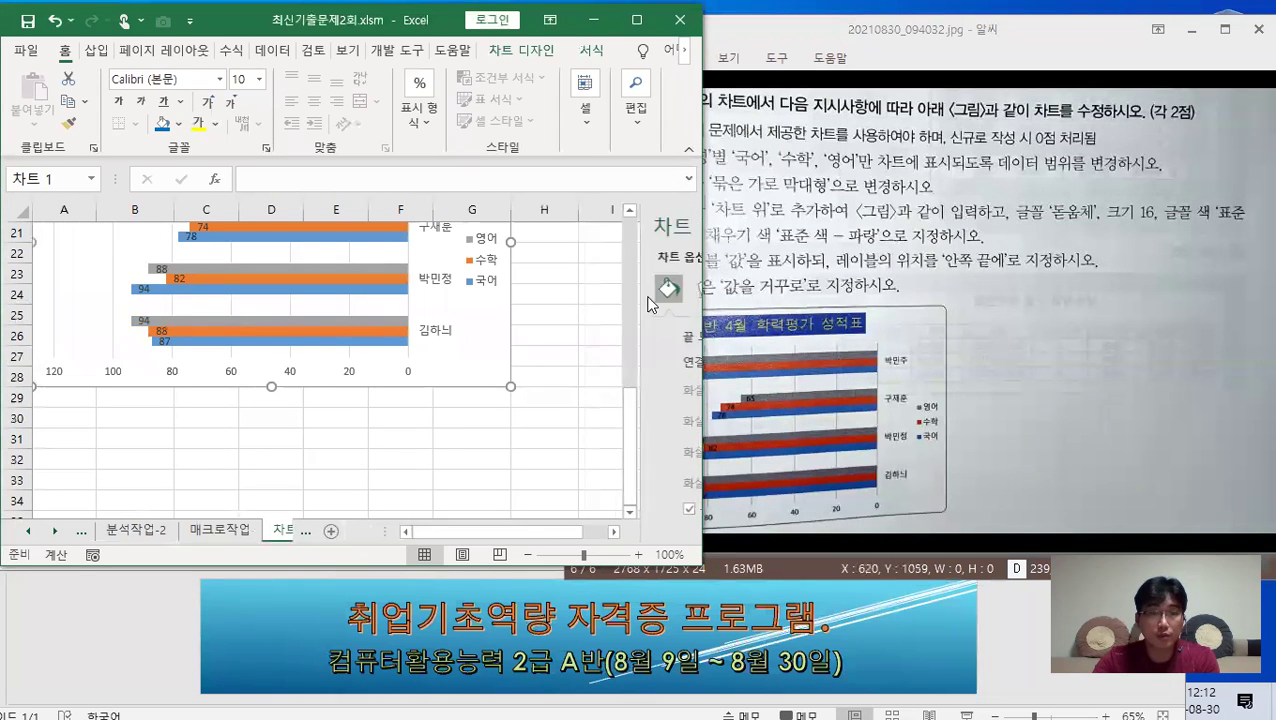
pyautogui.click(585, 415)
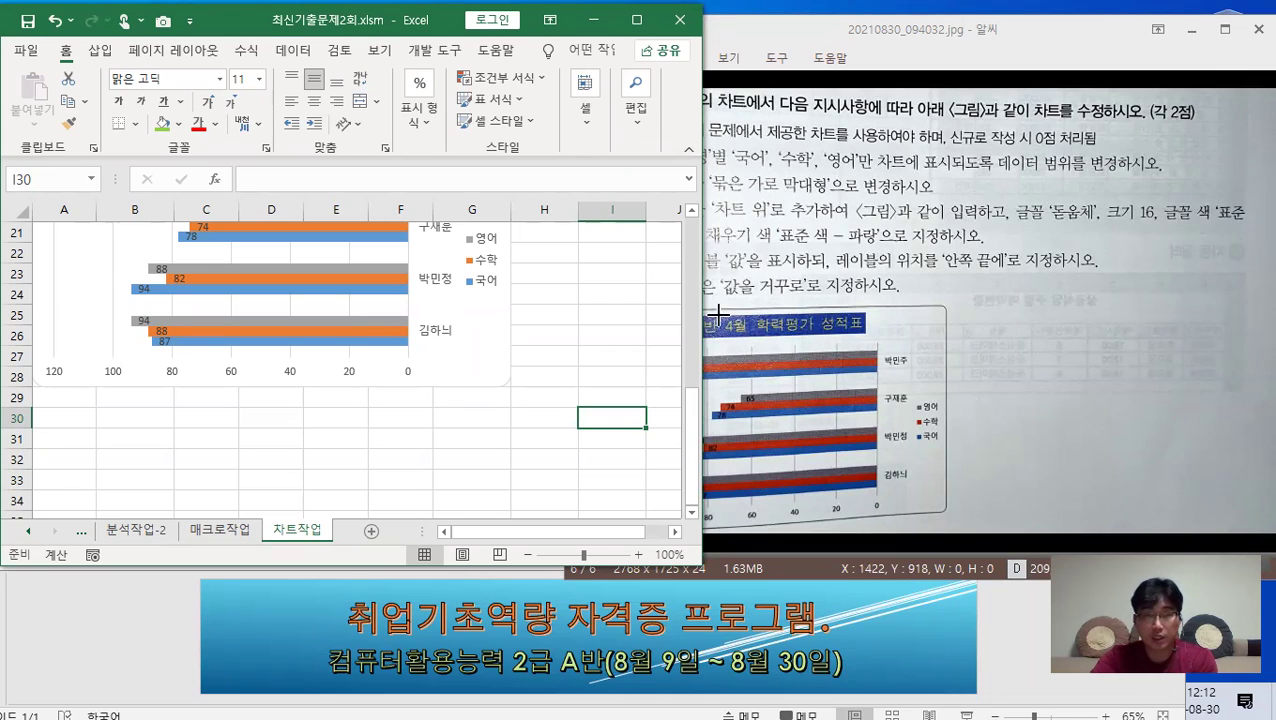
pyautogui.click(541, 358)
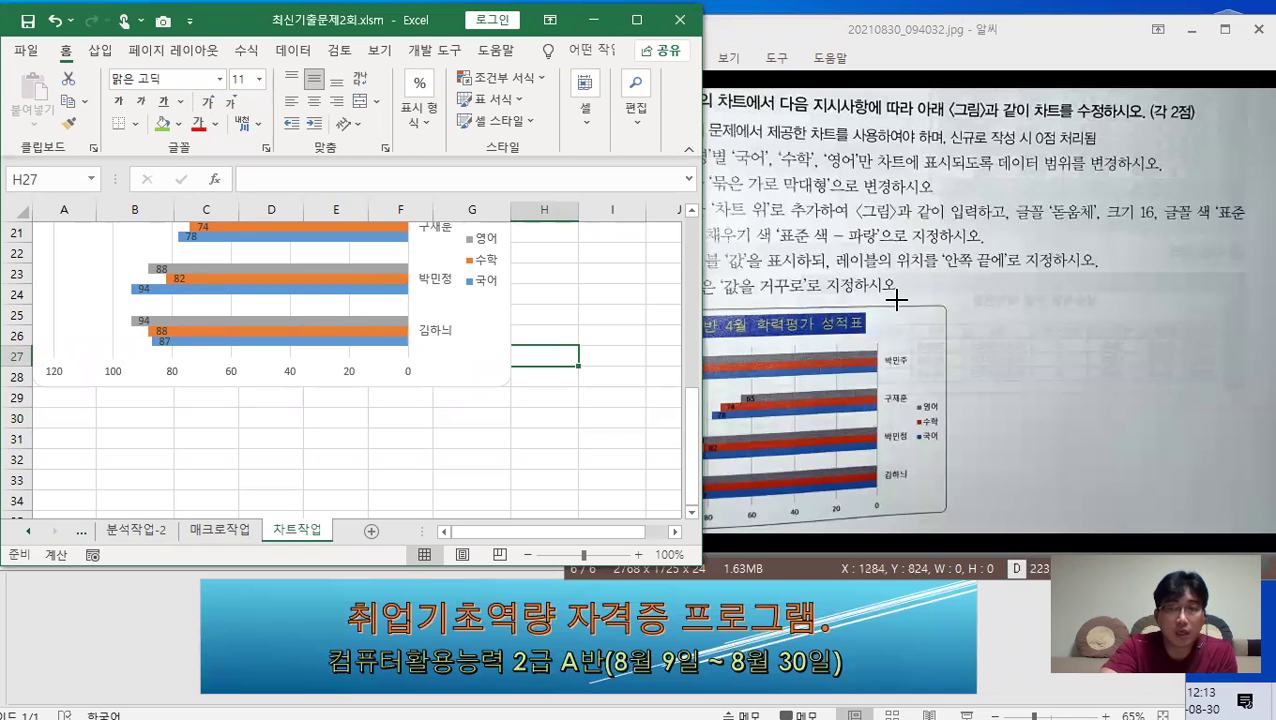
pyautogui.click(566, 278)
pyautogui.click(494, 337)
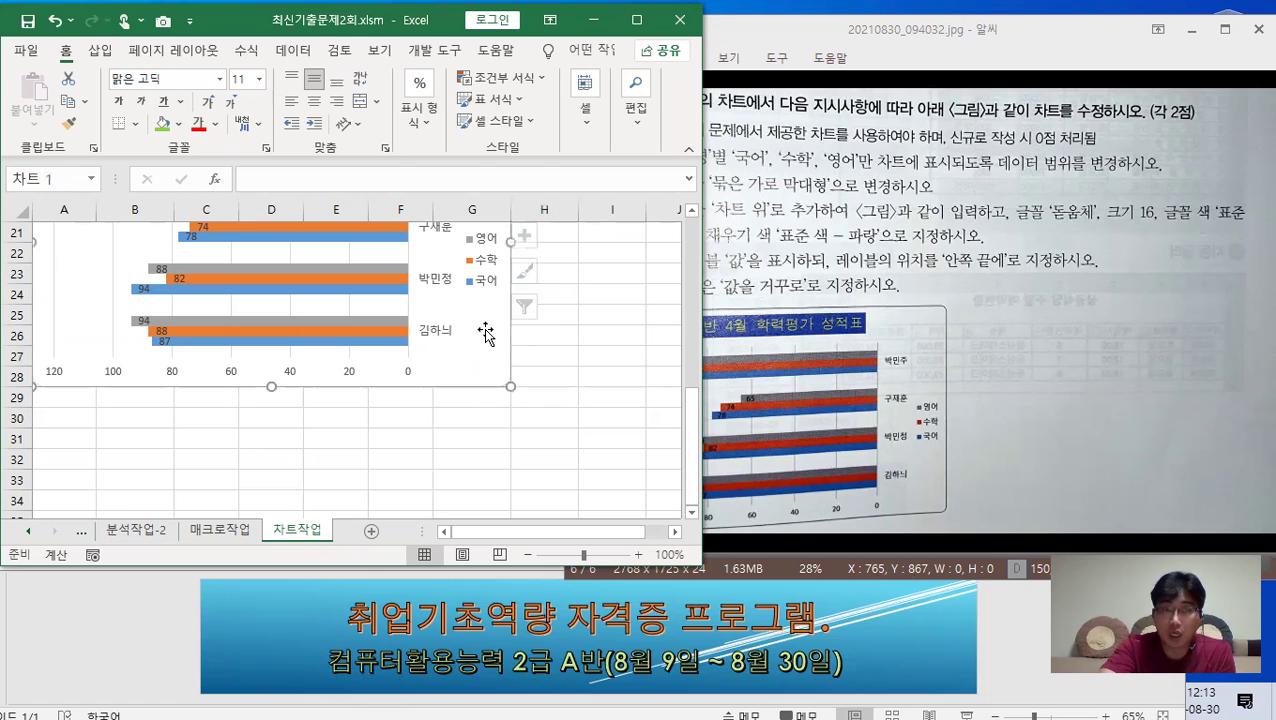
# Step: Switch to the '계산작업' sheet
pyautogui.scroll(2, 485, 333)
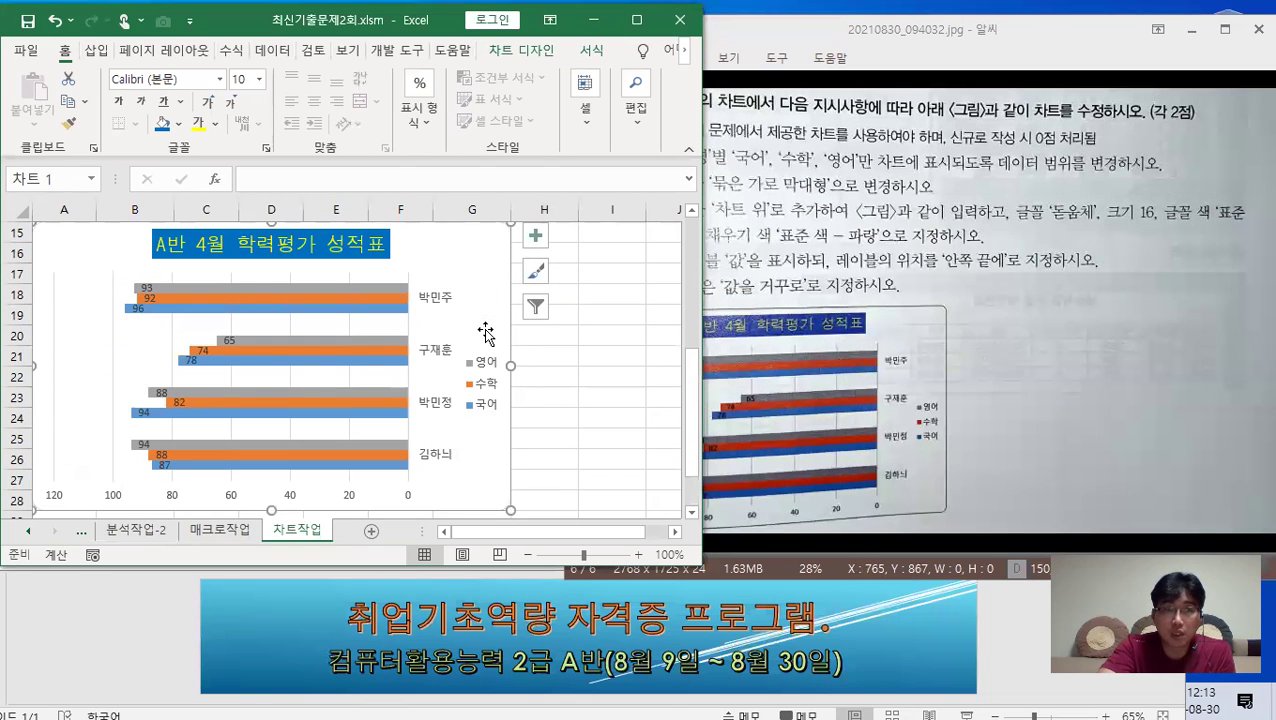
pyautogui.scroll(2, 485, 333)
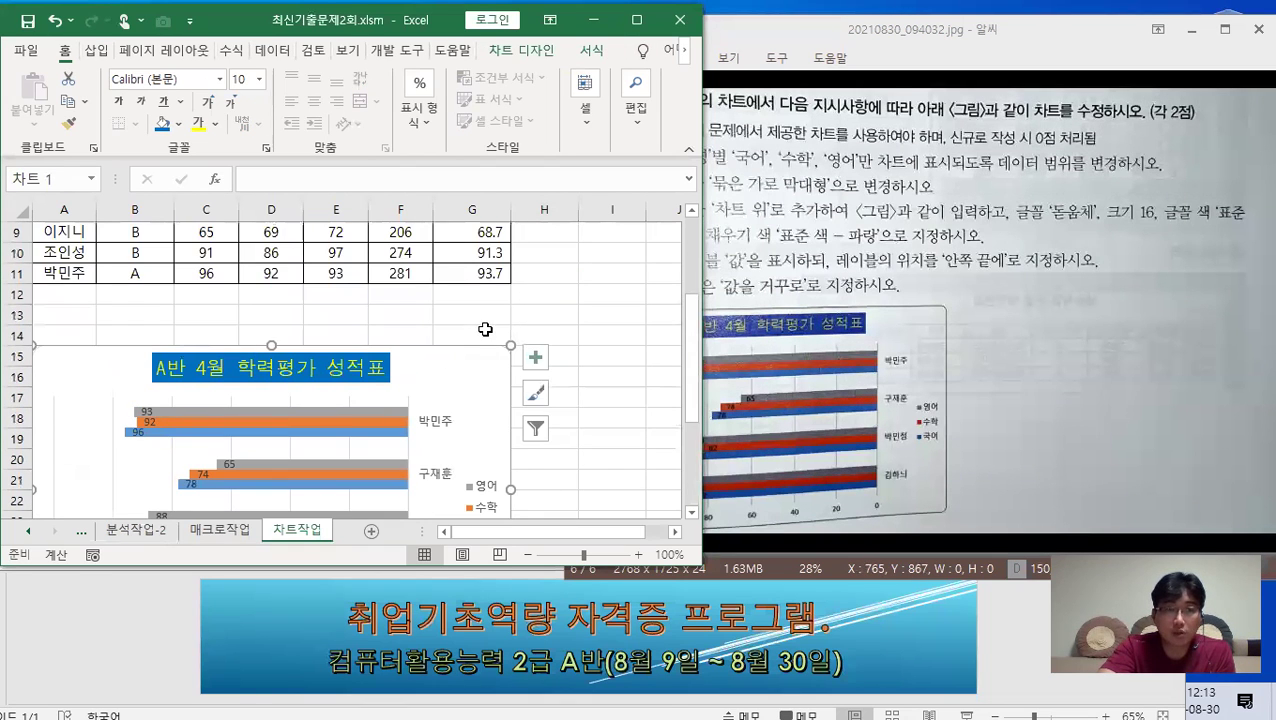
pyautogui.click(85, 529)
pyautogui.click(83, 528)
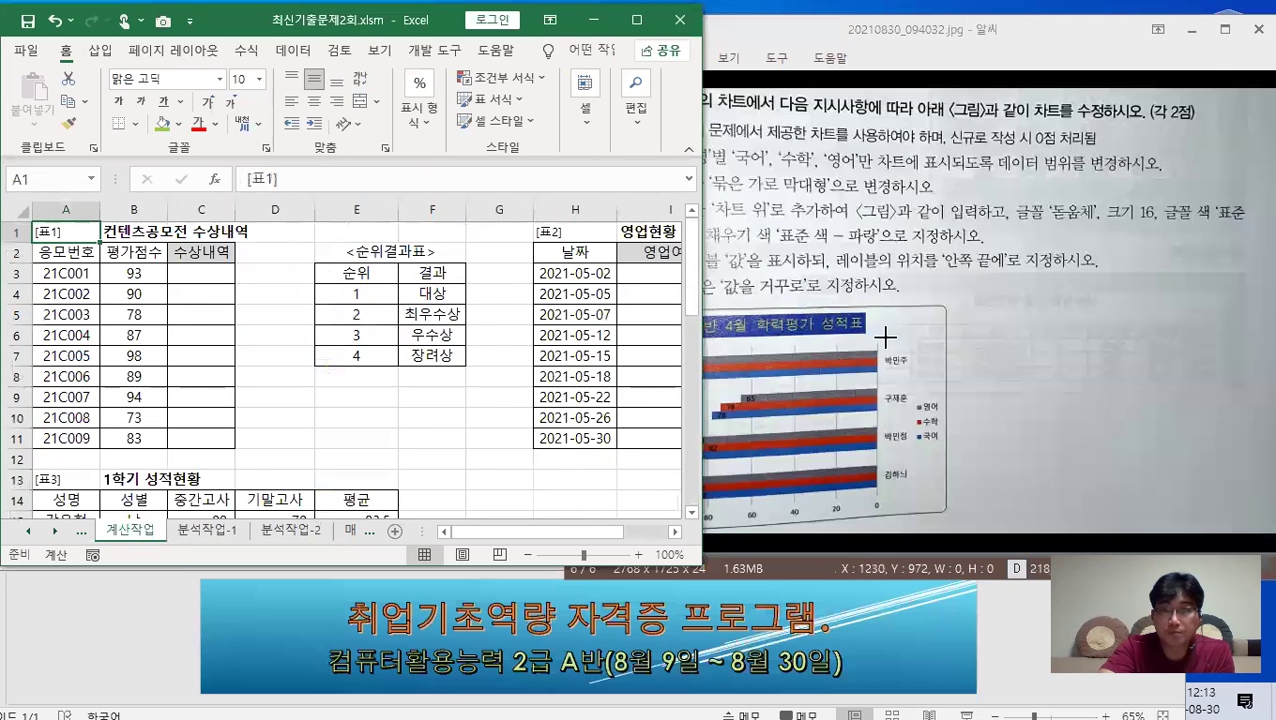
# Step: Switch to the exam image viewer and page back to 20210830_093821.jpg with the '계산작업' instructions
pyautogui.click(1001, 305)
pyautogui.scroll(1, 1001, 305)
pyautogui.scroll(1, 1001, 305)
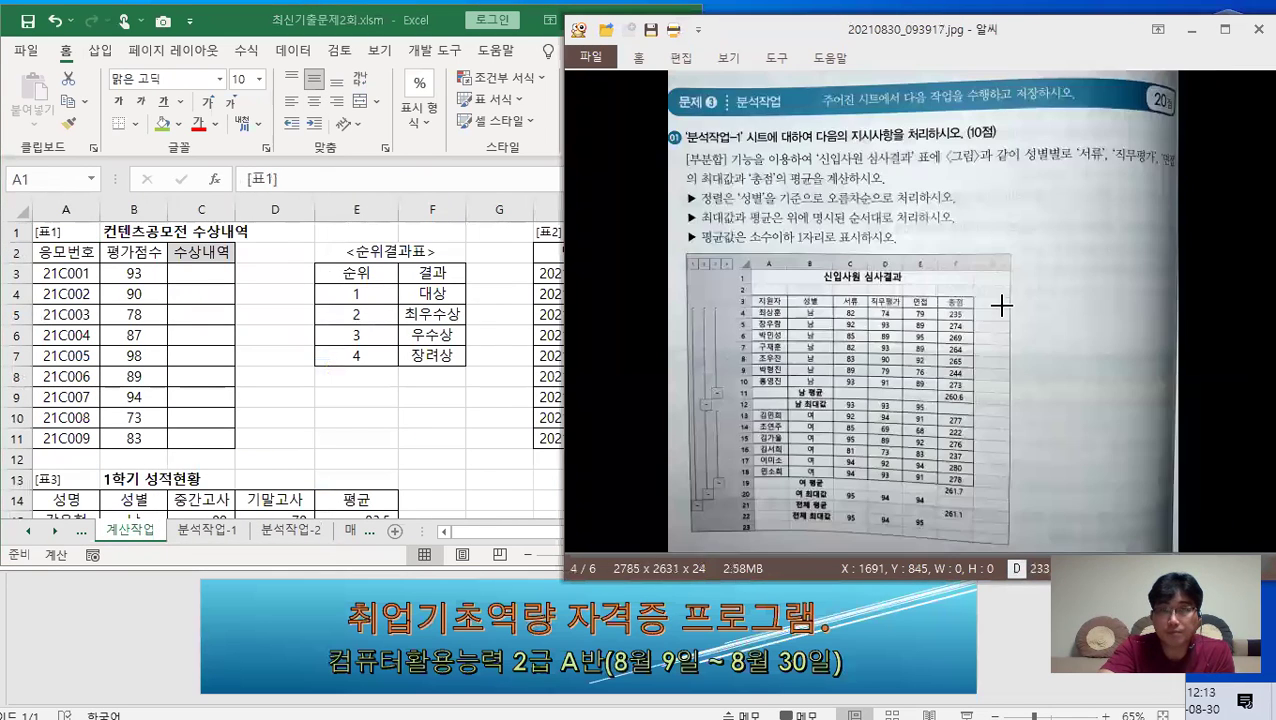
pyautogui.scroll(1, 1001, 305)
pyautogui.scroll(1, 1001, 305)
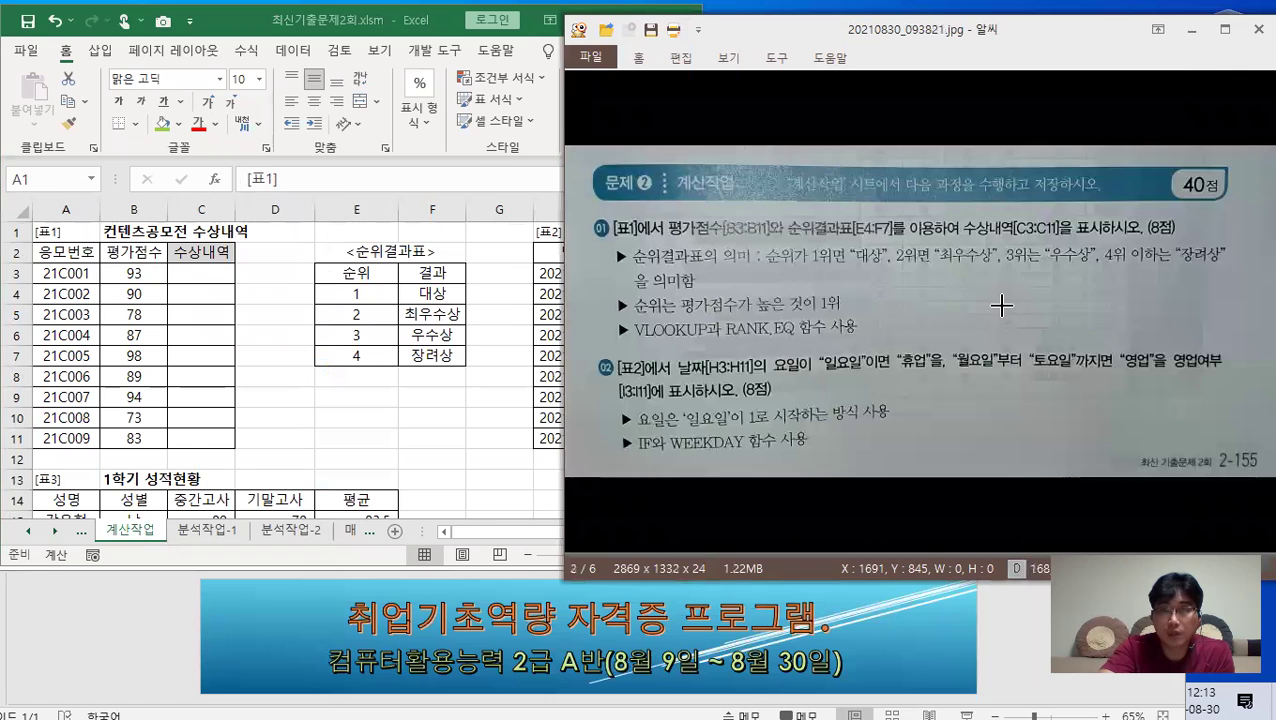
pyautogui.click(450, 408)
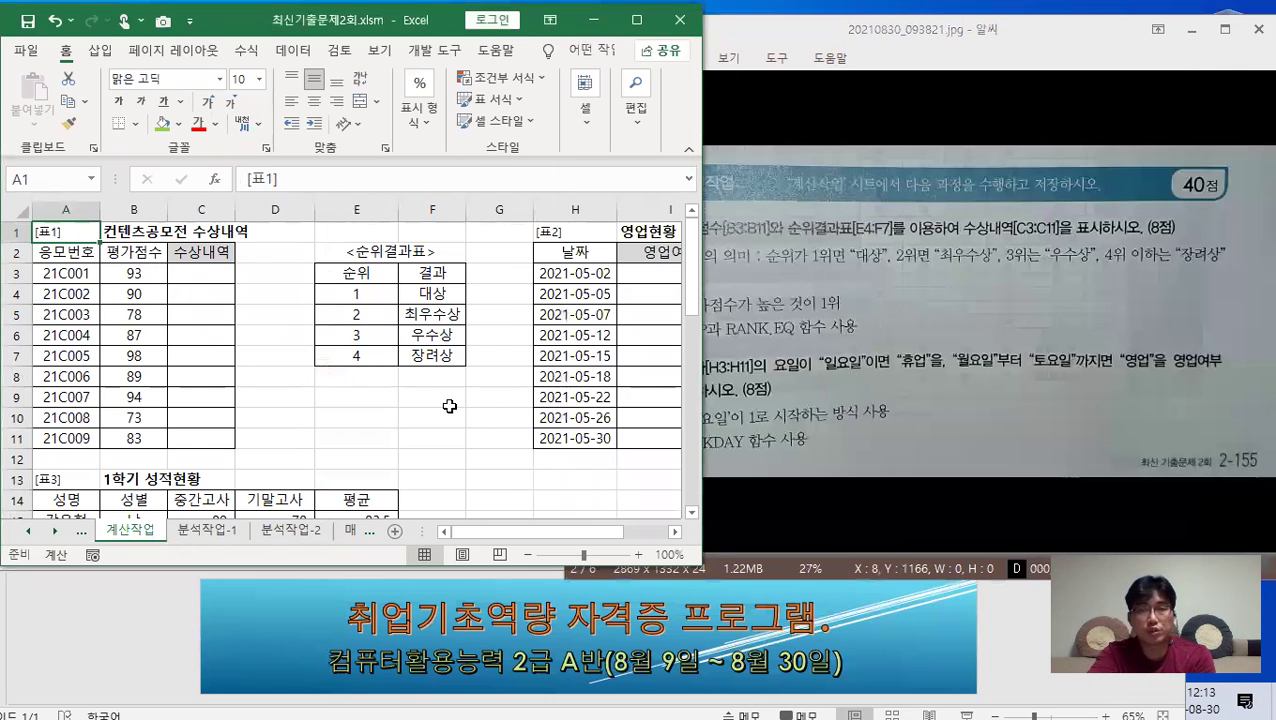
pyautogui.click(869, 340)
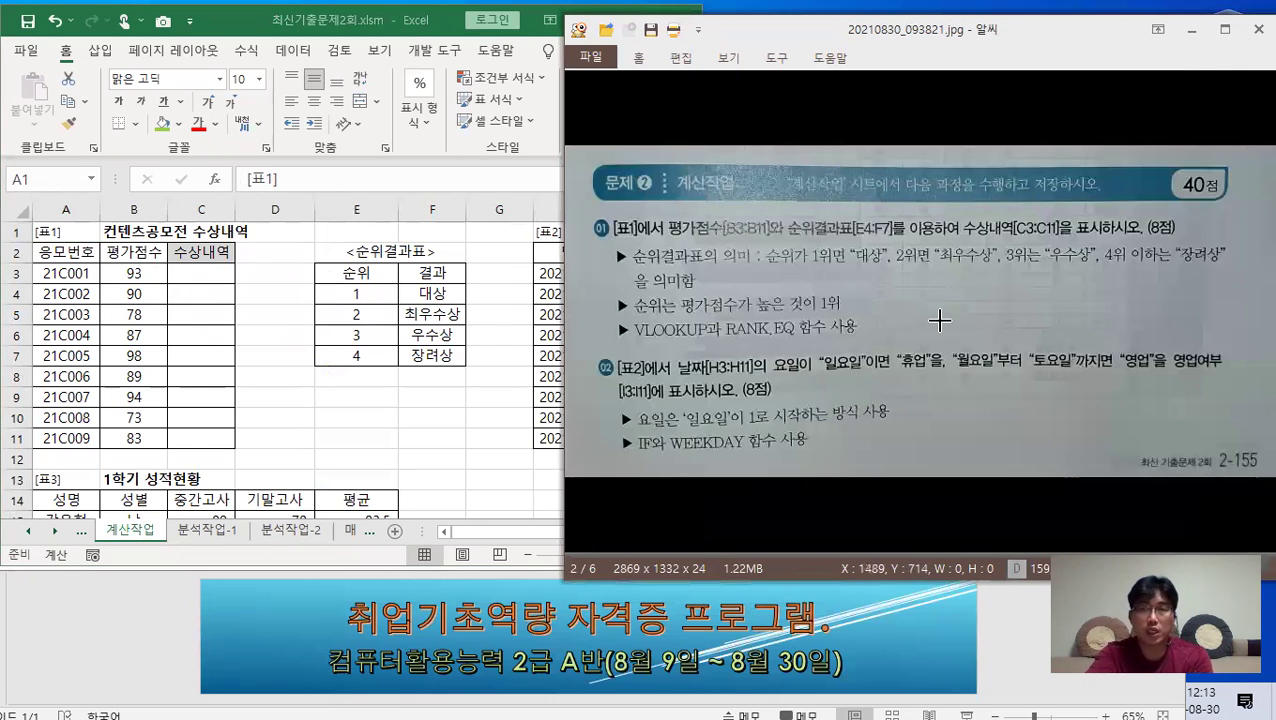
# Step: Close the image viewer and move the PowerPoint window higher so the taskbar is uncovered
pyautogui.doubleClick(994, 331)
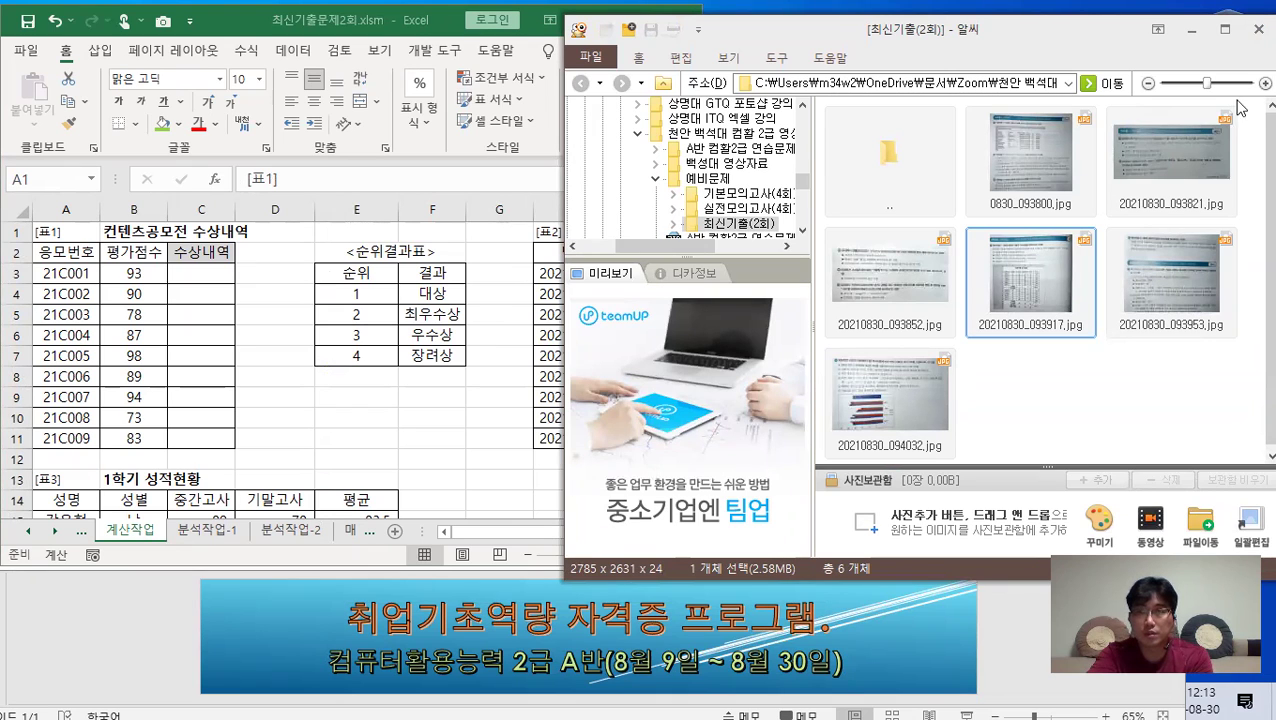
pyautogui.click(1251, 32)
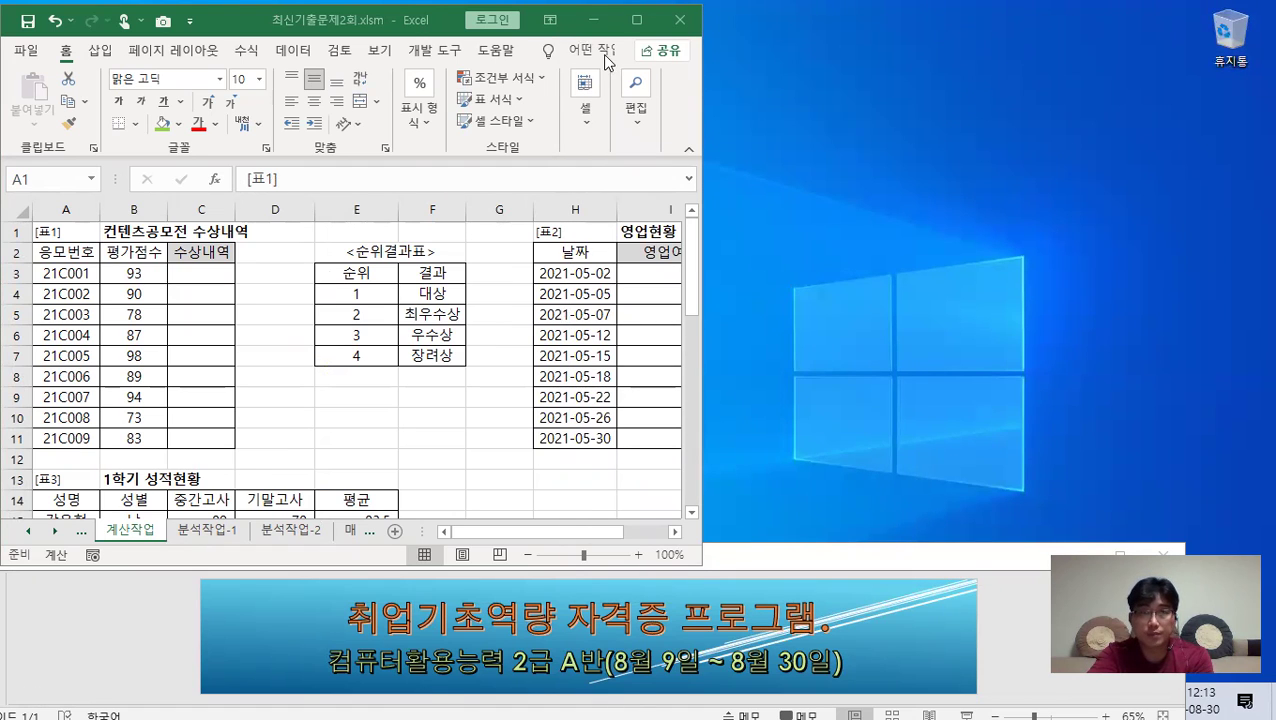
pyautogui.moveTo(983, 550); pyautogui.dragTo(985, 456)
# Step: In File Explorer, open the folder 문서 > Zoom > 천안 백석대 컴활 2급 영상자료 > 예비문제 > 최신기출(2회)
pyautogui.click(481, 700)
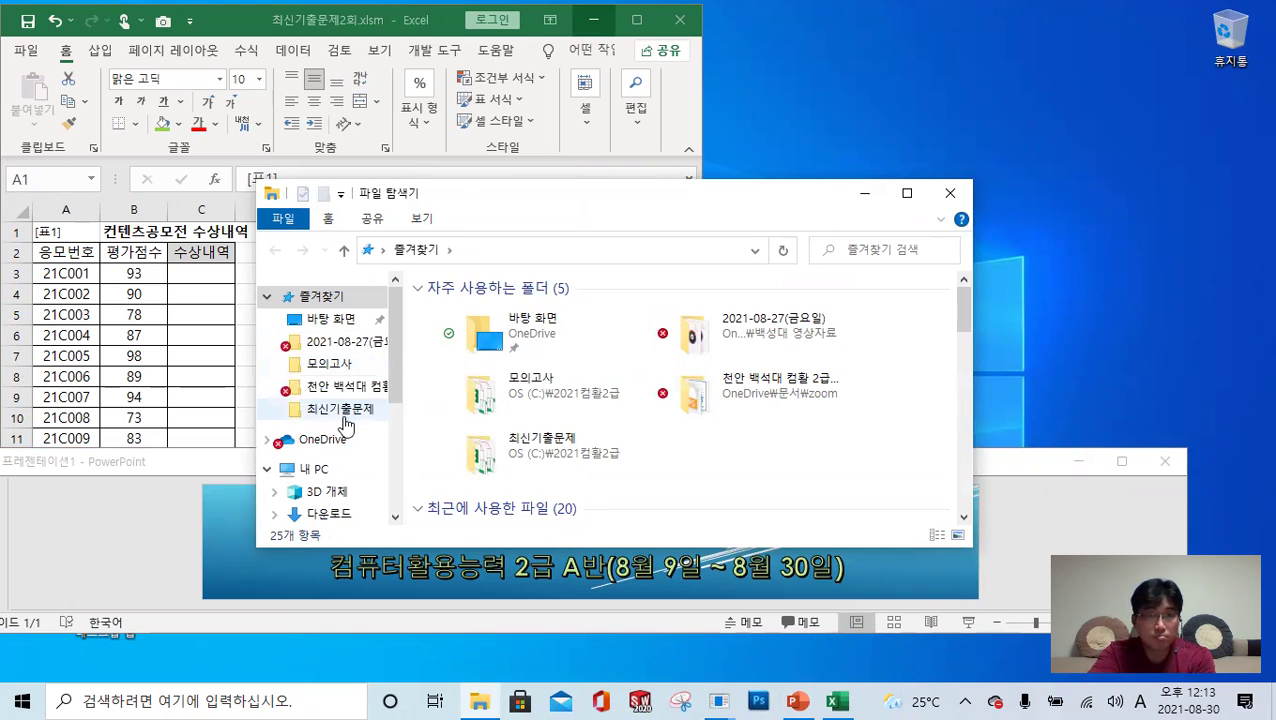
pyautogui.scroll(-1, 335, 480)
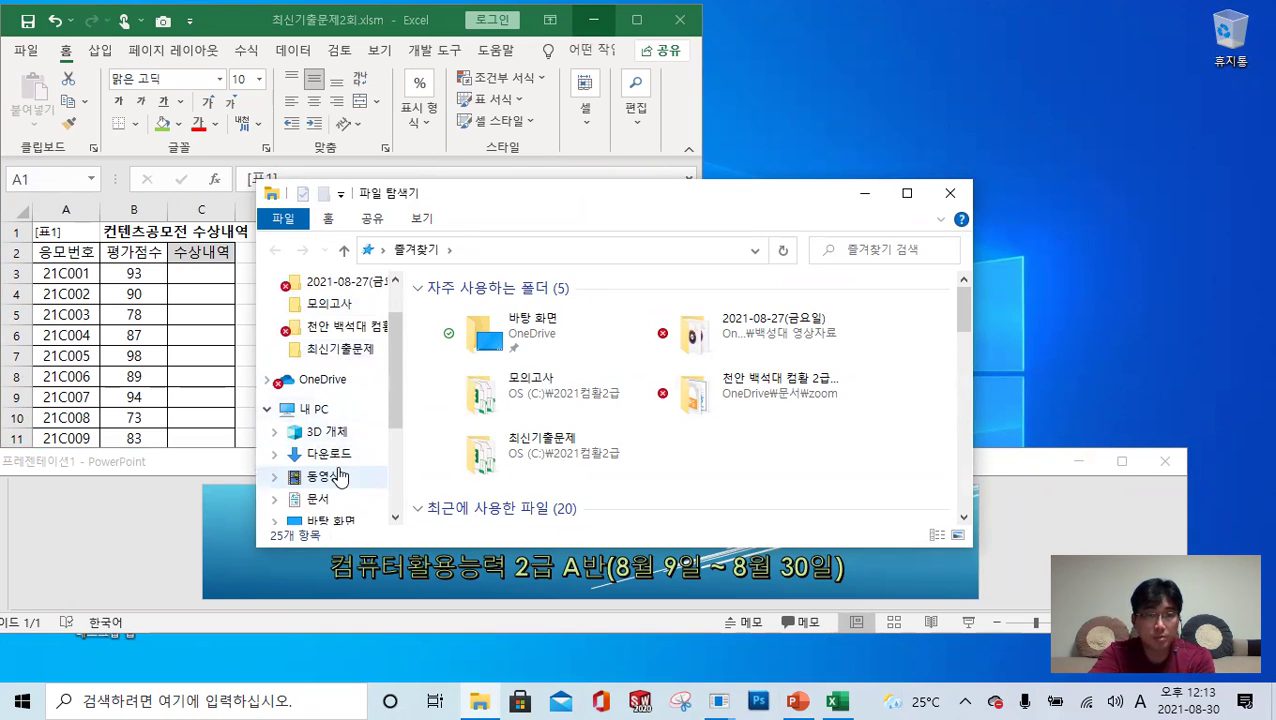
pyautogui.click(318, 499)
pyautogui.click(499, 486)
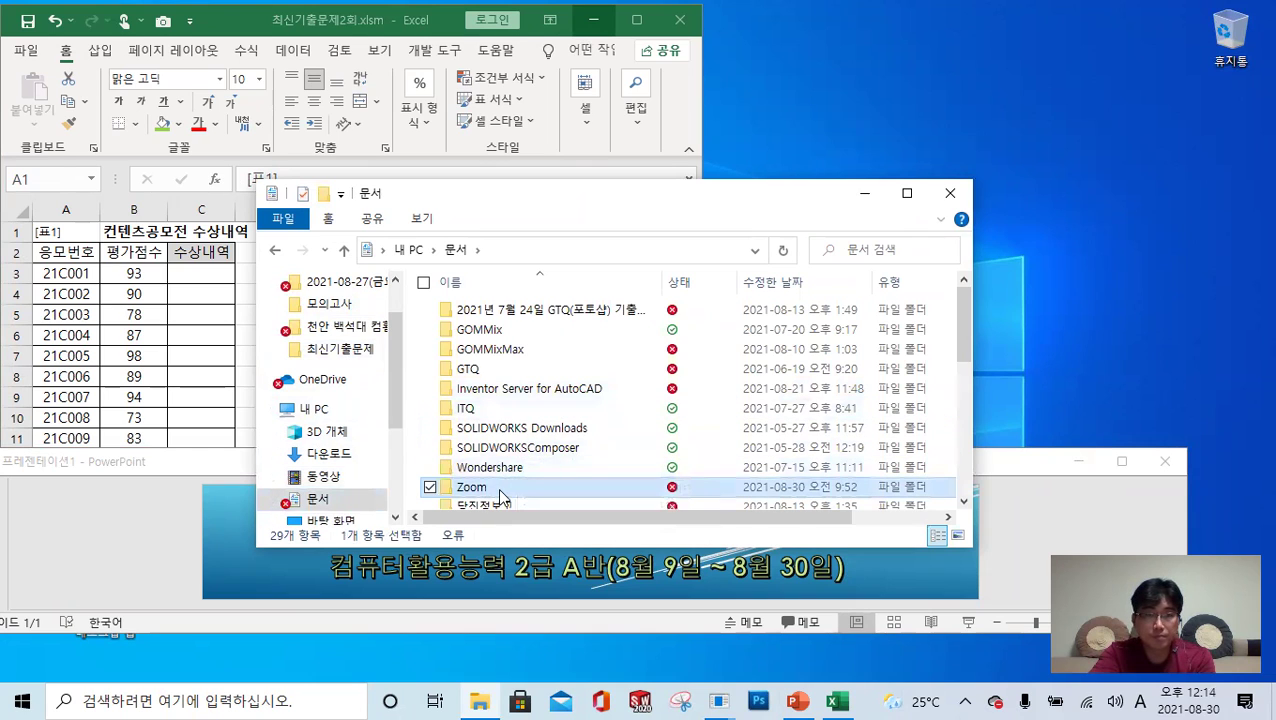
pyautogui.doubleClick(502, 487)
pyautogui.doubleClick(524, 378)
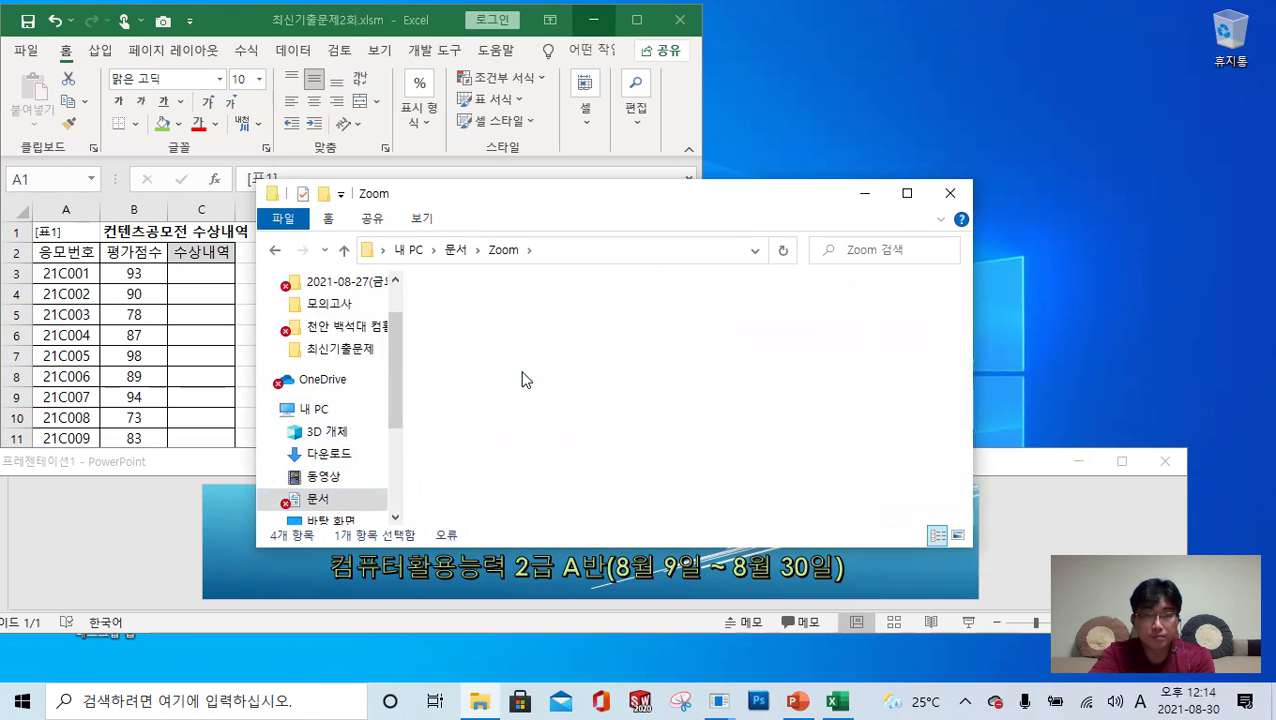
pyautogui.doubleClick(497, 352)
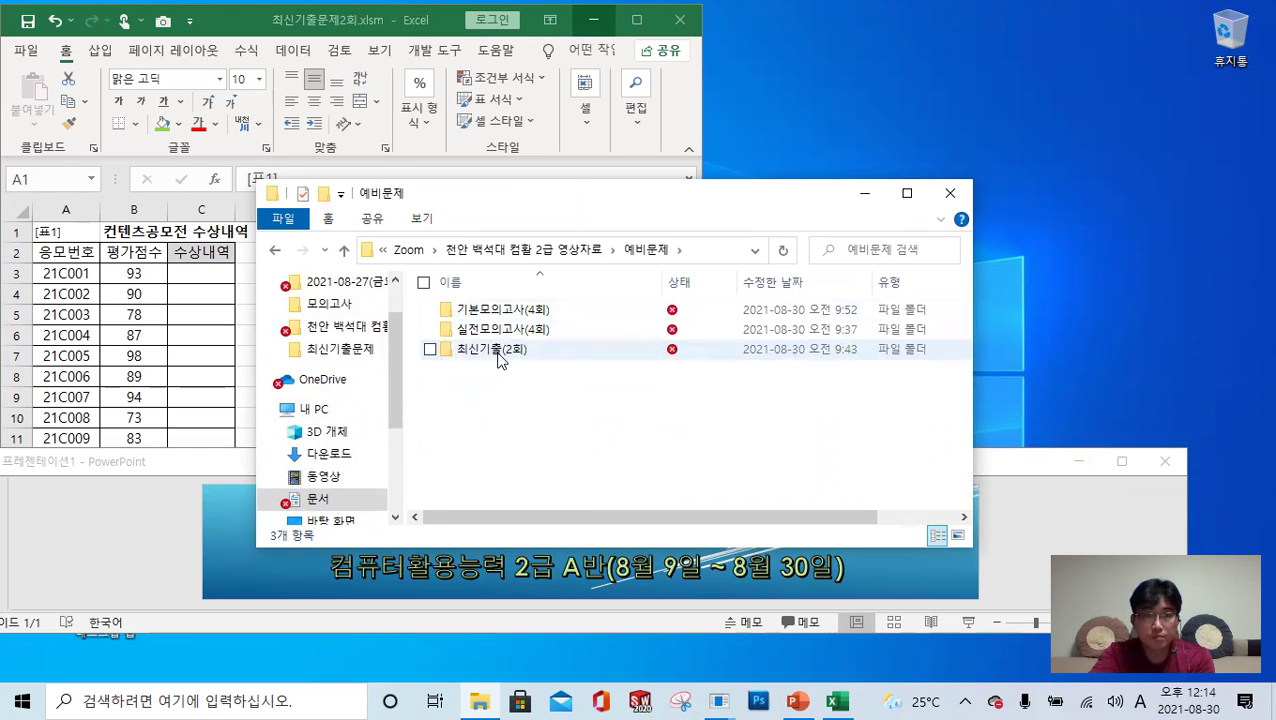
pyautogui.doubleClick(491, 349)
# Step: Open the exam image 0830_093800.jpg from the folder and close File Explorer
pyautogui.click(472, 355)
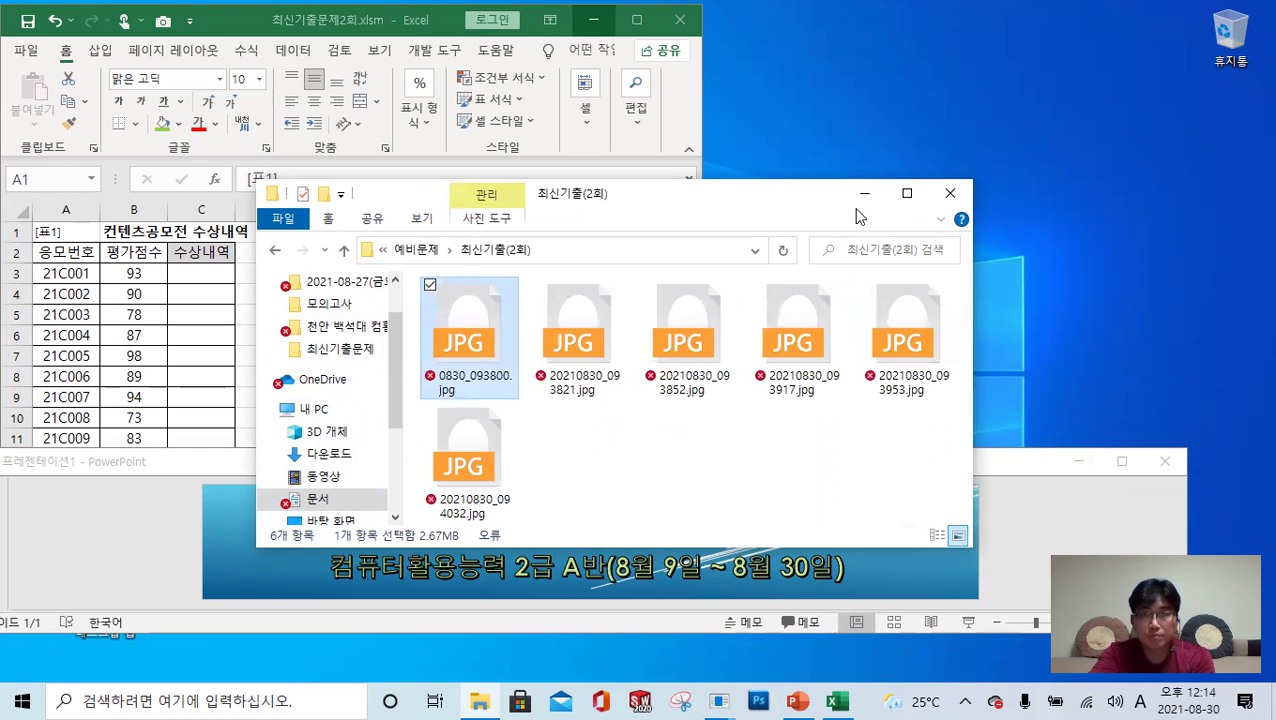
pyautogui.click(950, 193)
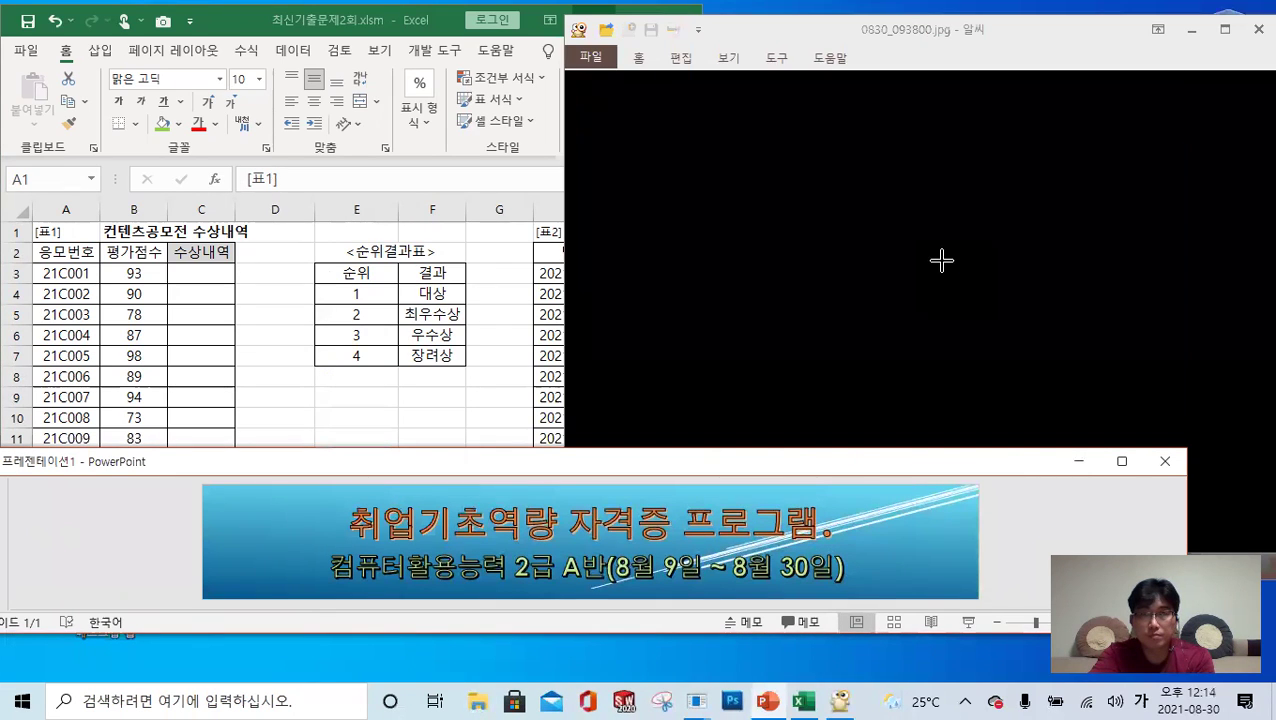
# Step: Enlarge the viewer to full screen and read the '계산작업' instructions for problems 01 to 05
pyautogui.scroll(-1, 942, 268)
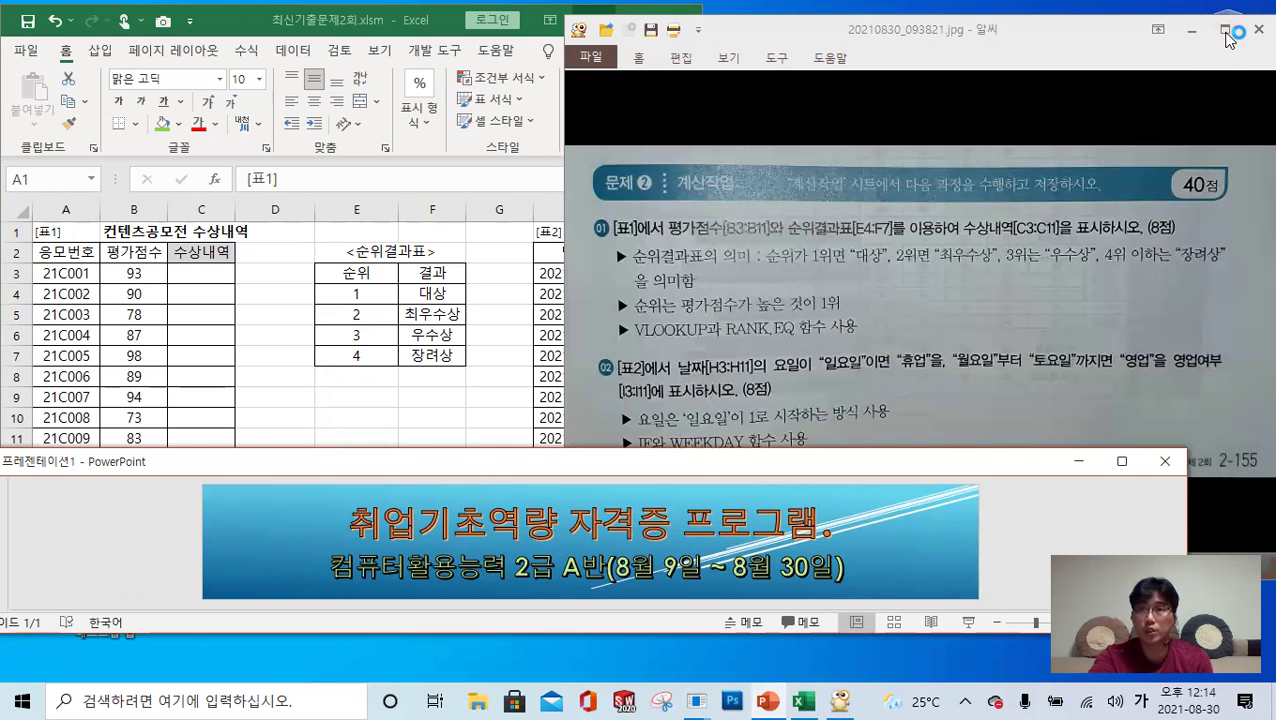
pyautogui.click(1224, 29)
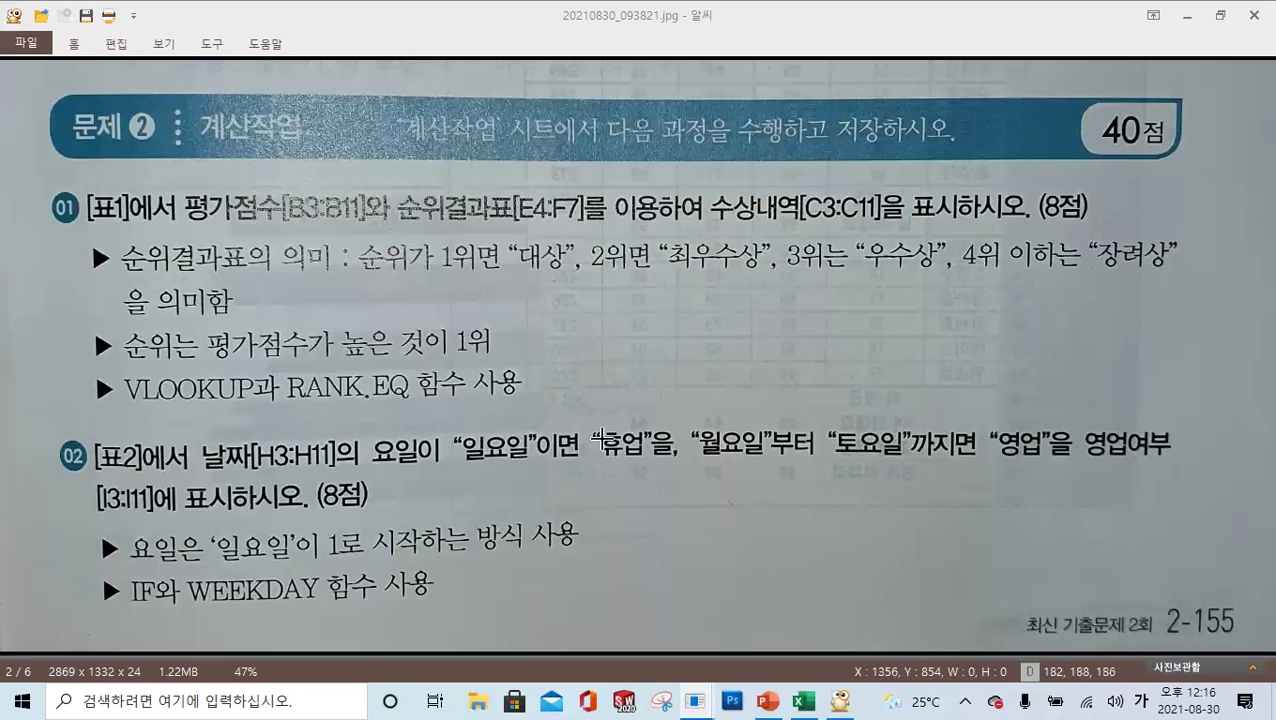
pyautogui.scroll(-1, 601, 438)
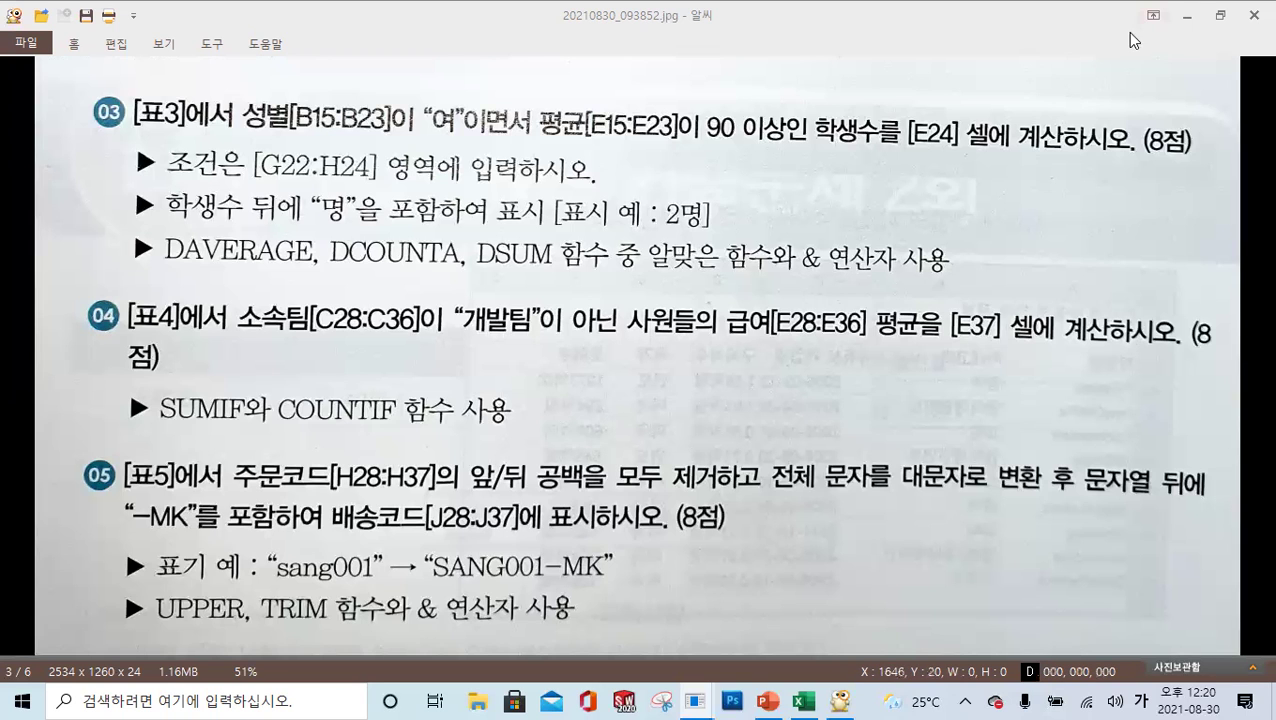
# Step: Restore the viewer to window size, return to 20210830_093821.jpg, and arrange it beside a narrower Excel window
pyautogui.click(1222, 18)
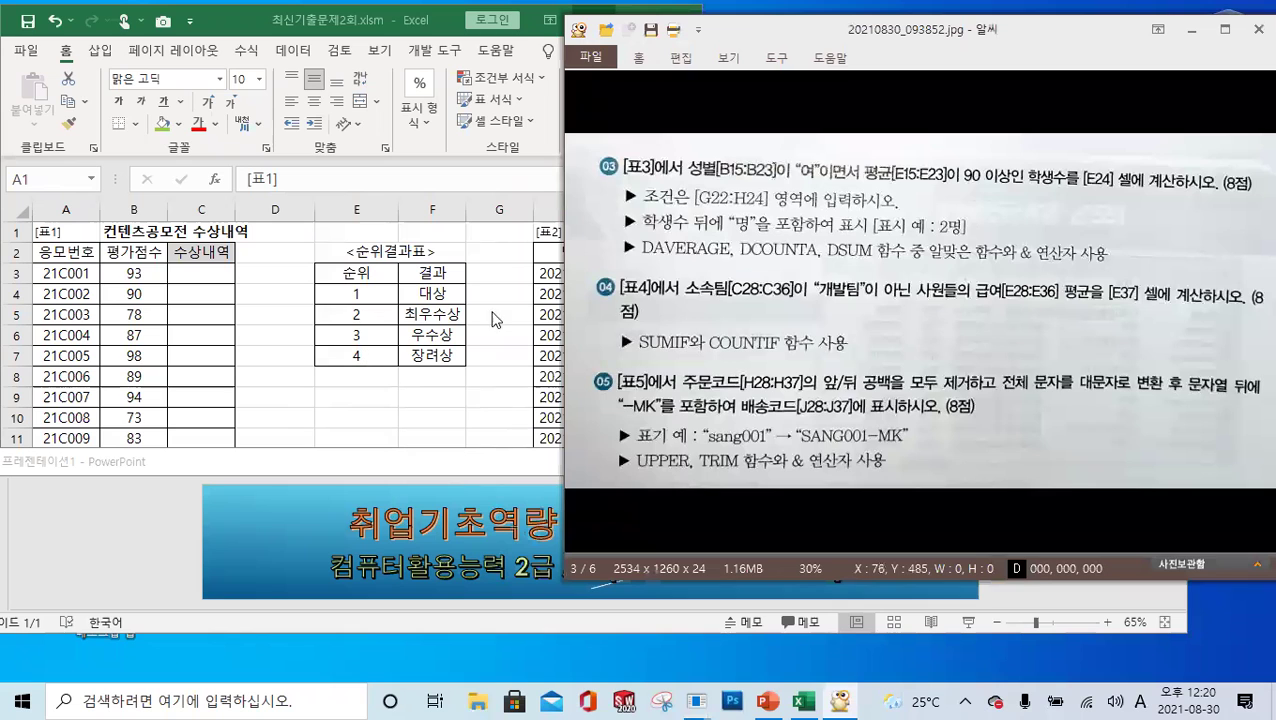
pyautogui.scroll(1, 793, 261)
pyautogui.click(256, 339)
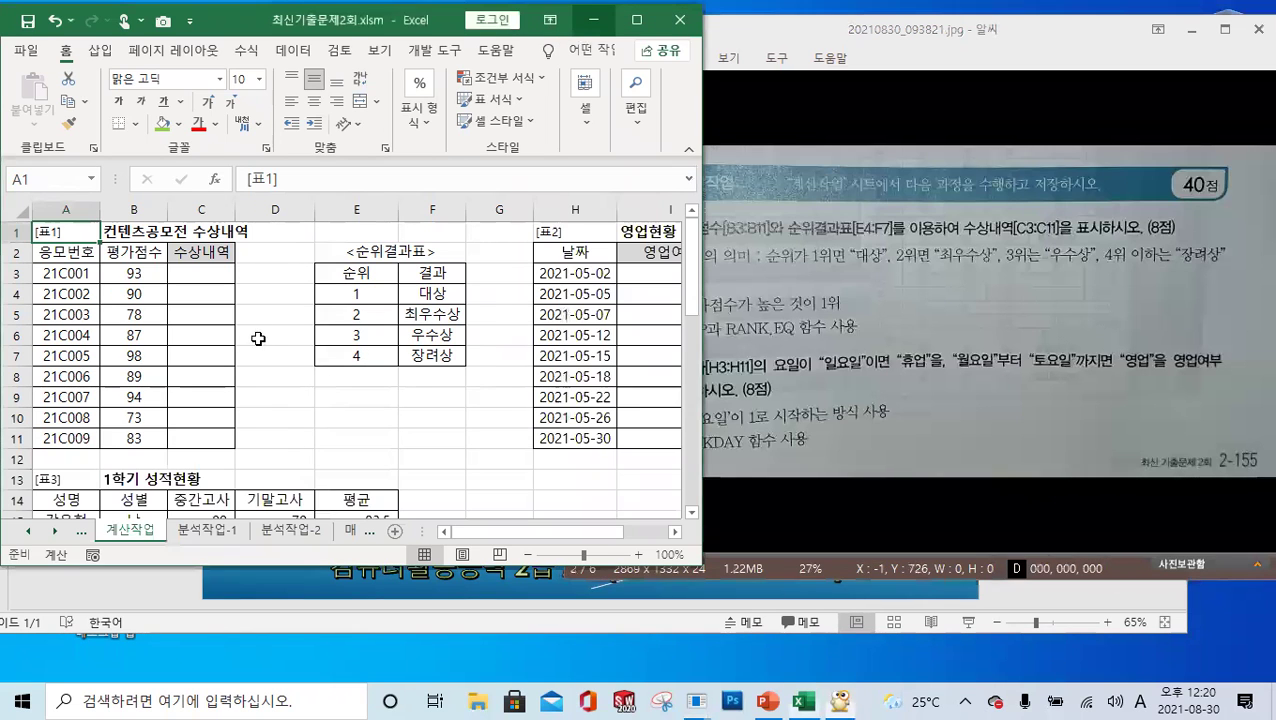
pyautogui.click(840, 297)
pyautogui.click(700, 288)
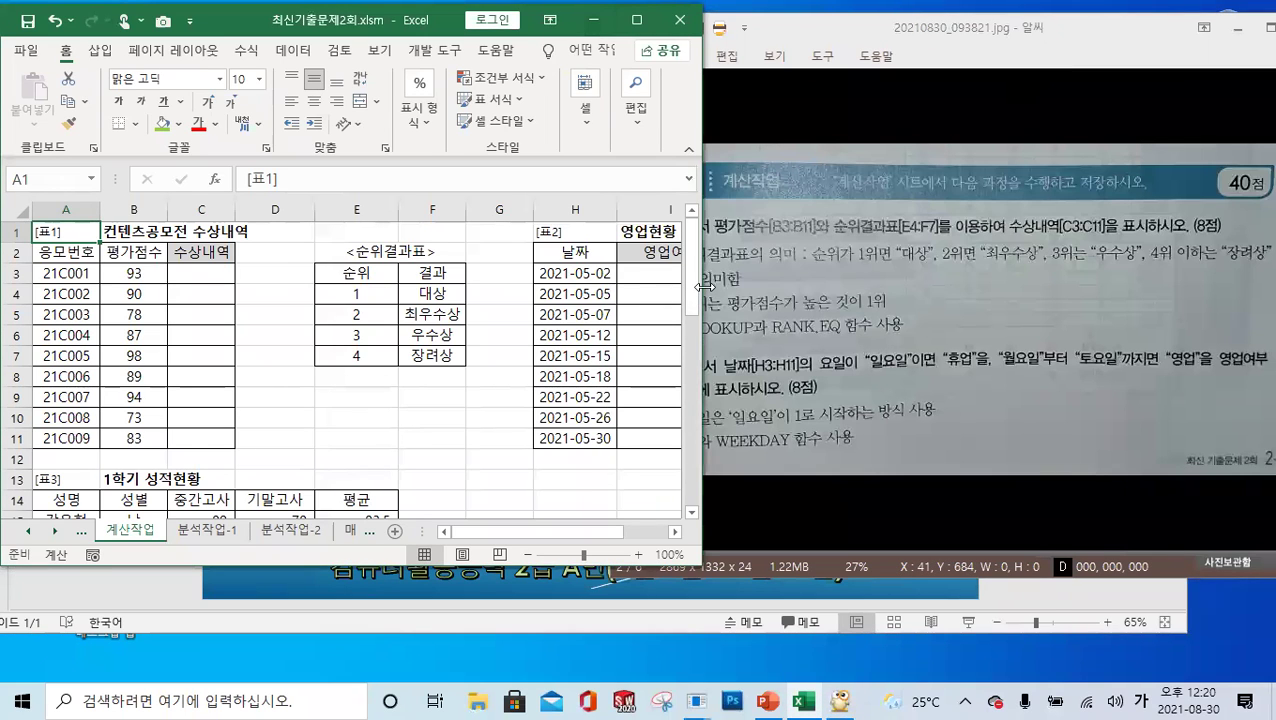
pyautogui.moveTo(705, 287); pyautogui.dragTo(634, 287)
# Step: Start a VLOOKUP formula in the first 수상내역 cell C3 with RANK.EQ nested as its lookup value
pyautogui.click(206, 280)
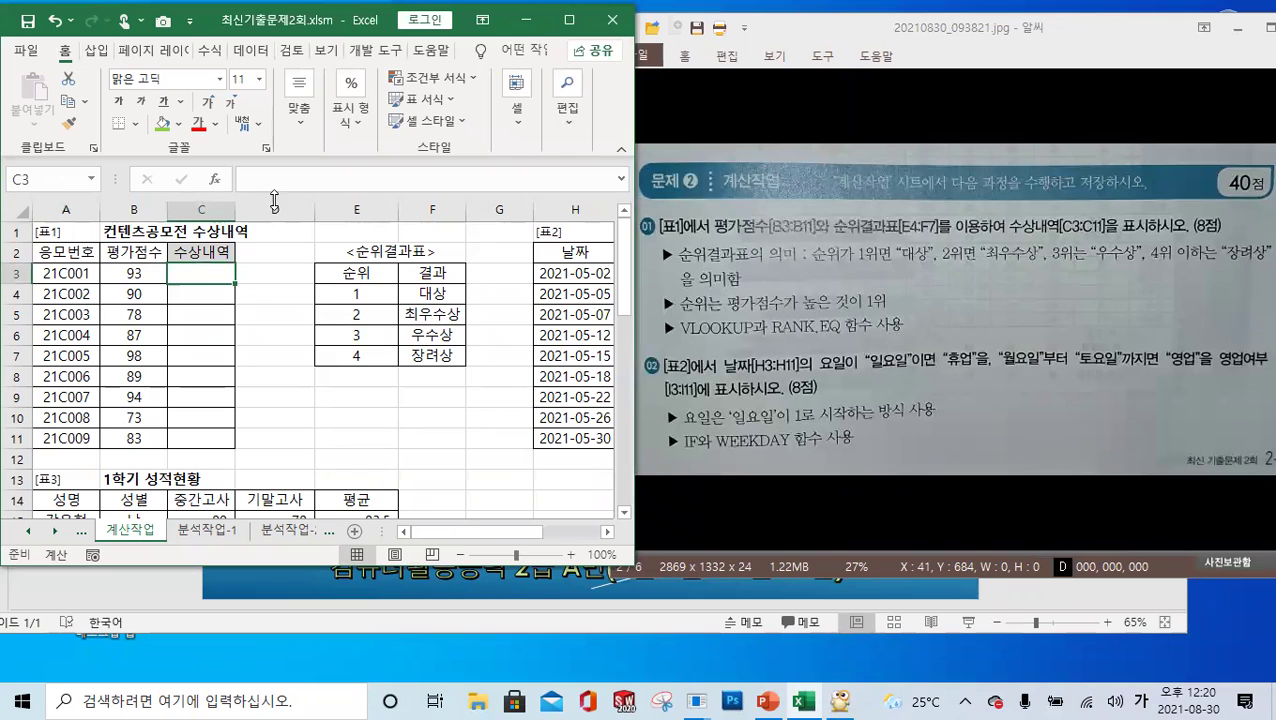
pyautogui.write('=')
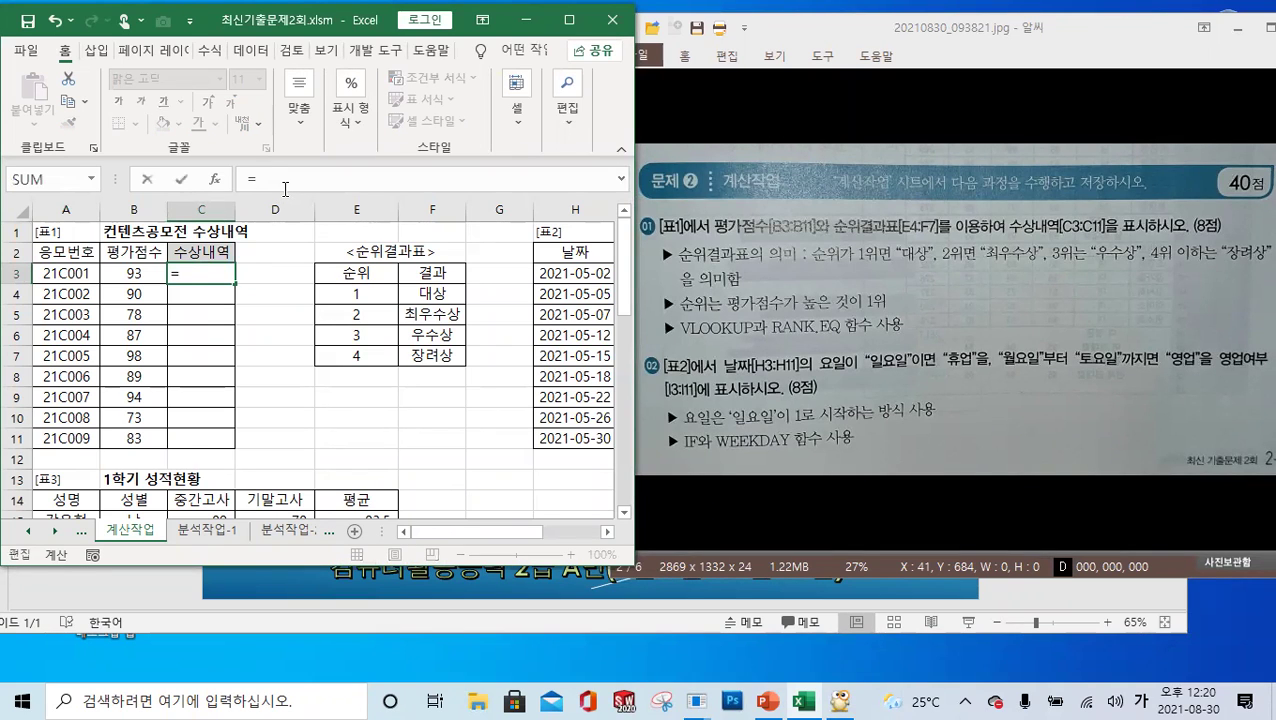
pyautogui.write('v')
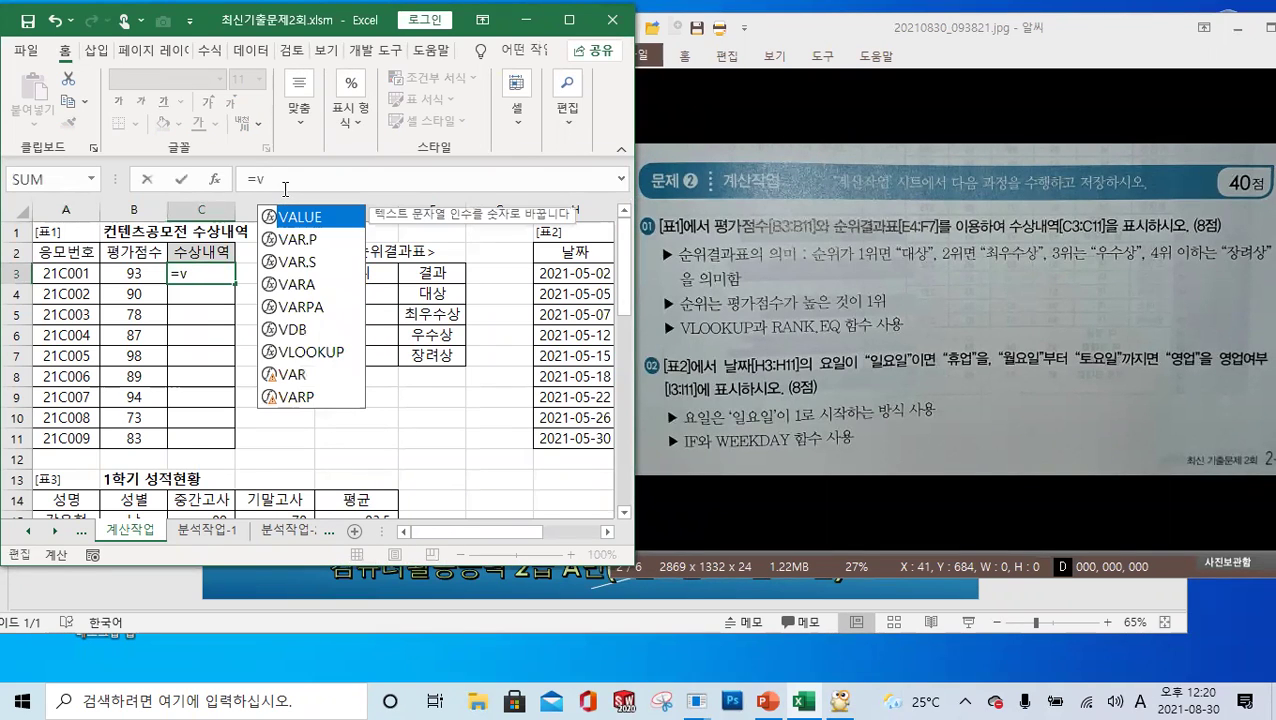
pyautogui.write('l')
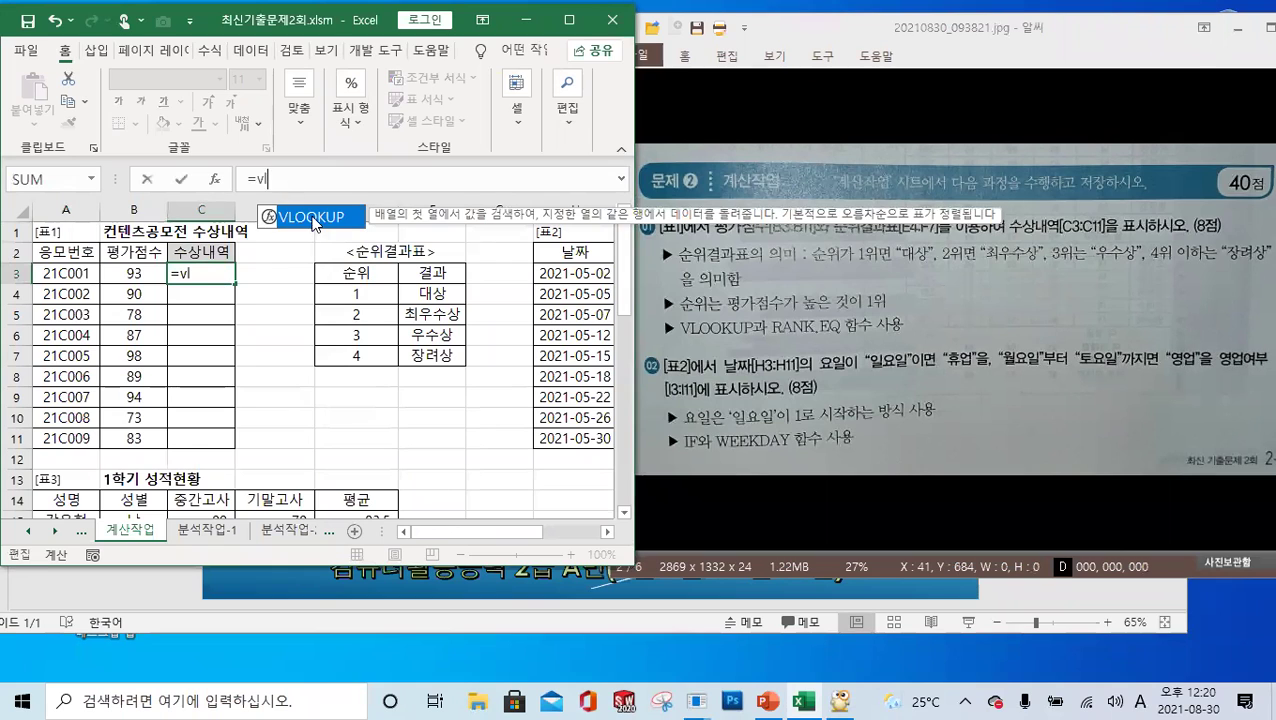
pyautogui.doubleClick(312, 217)
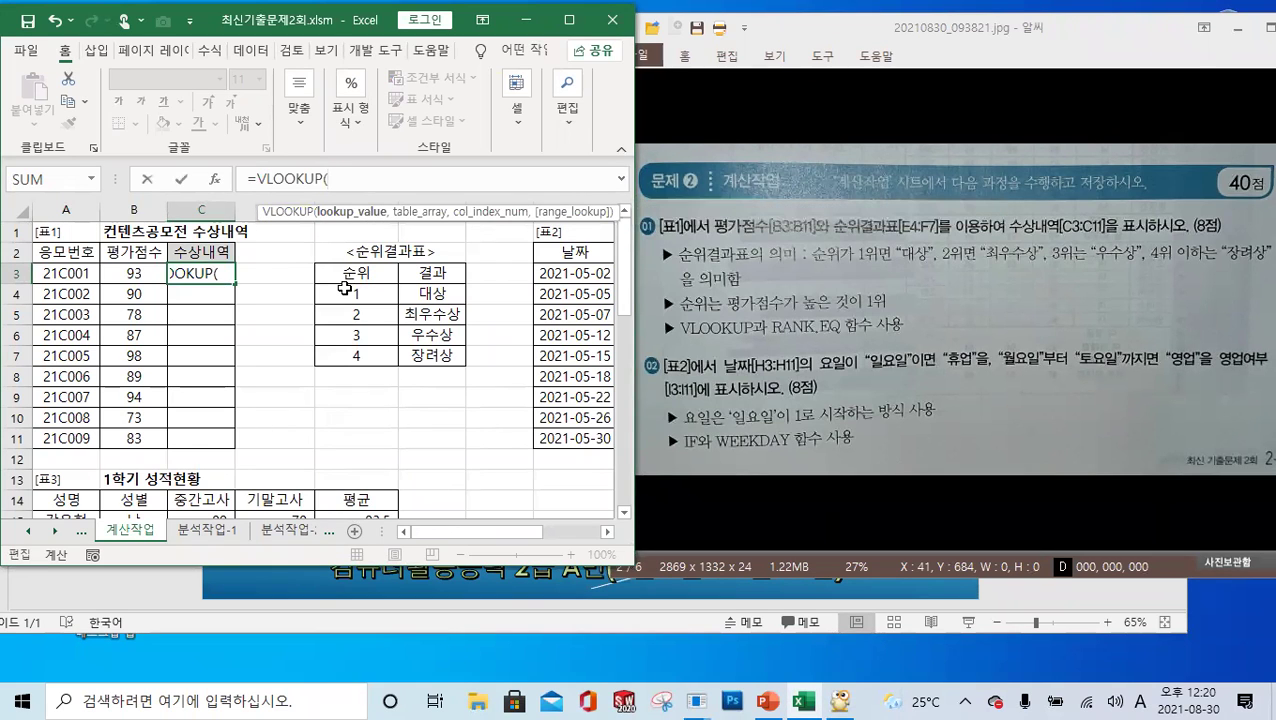
pyautogui.write('rank')
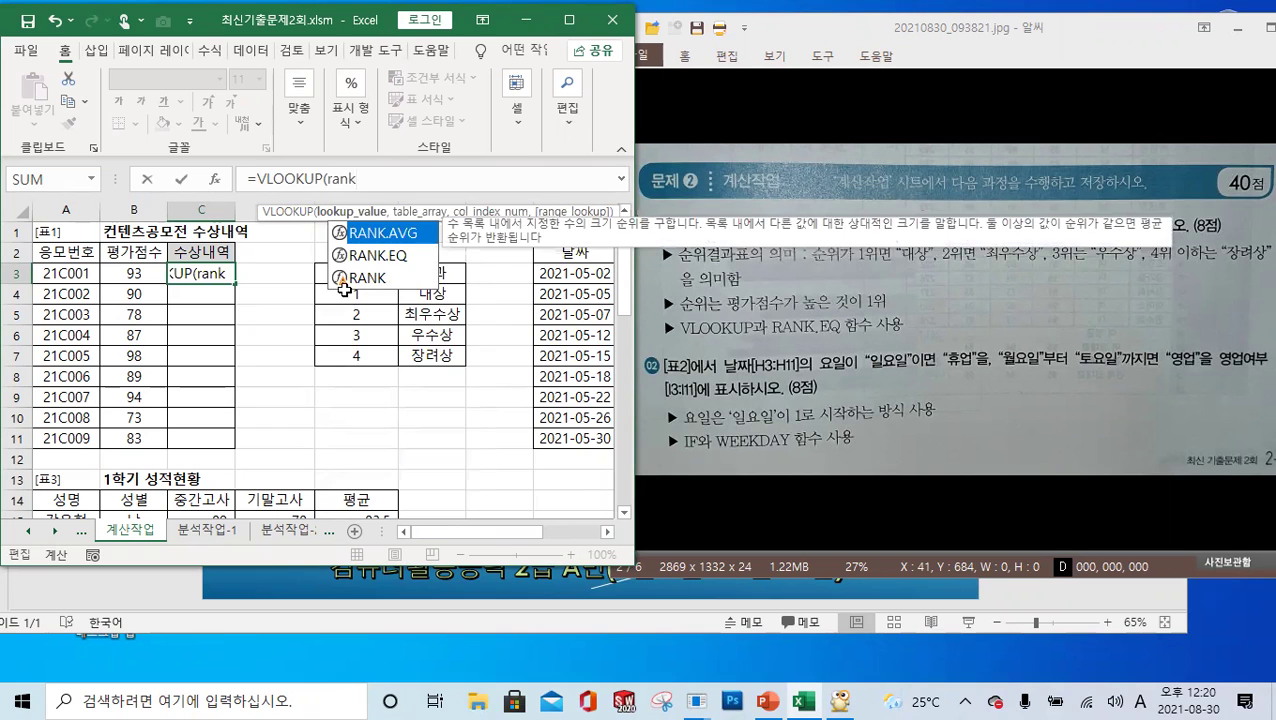
pyautogui.doubleClick(400, 258)
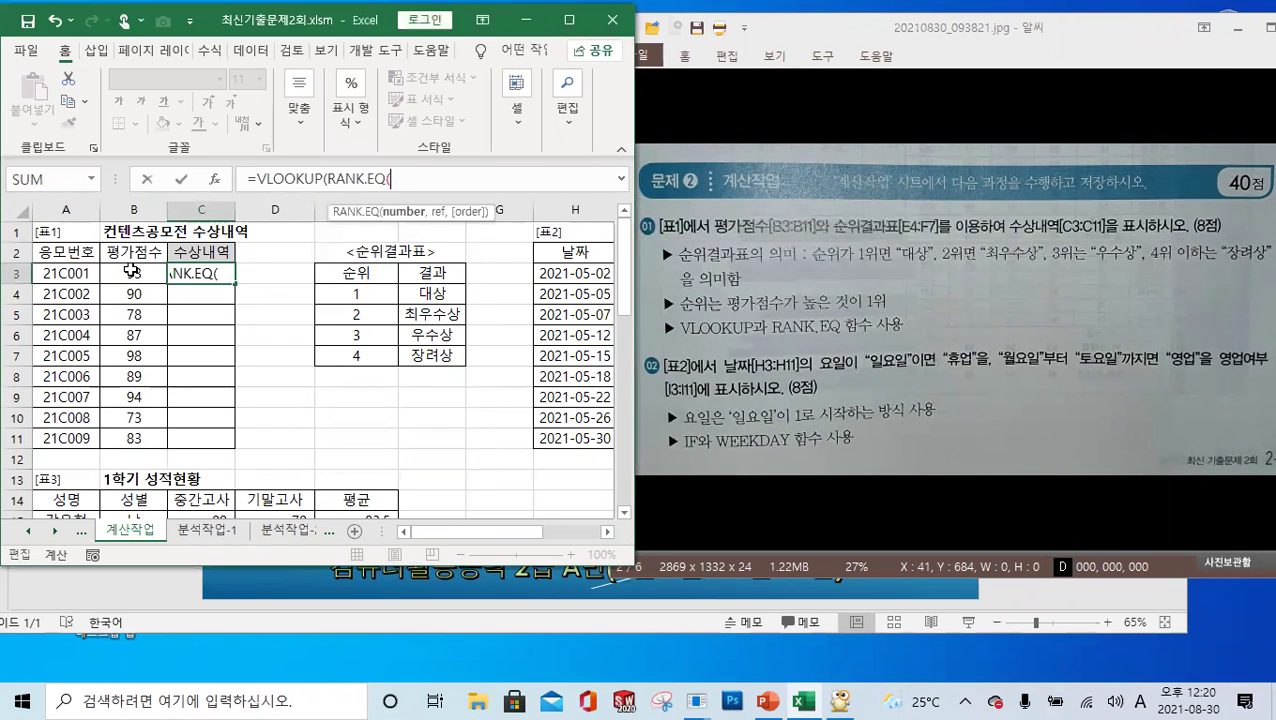
# Step: Fill the nested RANK.EQ with B3, the absolute range $B$3:$B$11 and order 0, and close that function
pyautogui.click(131, 270)
pyautogui.write(',')
pyautogui.moveTo(131, 273); pyautogui.dragTo(146, 437)
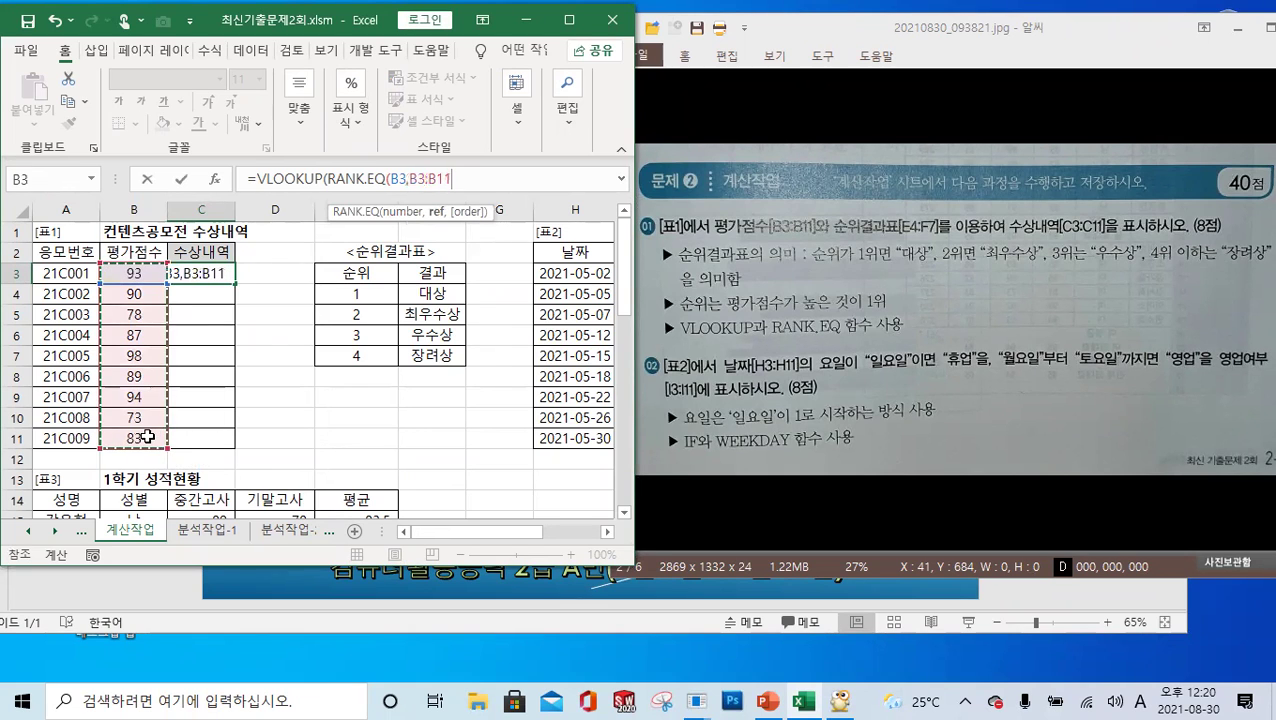
pyautogui.press('F4')
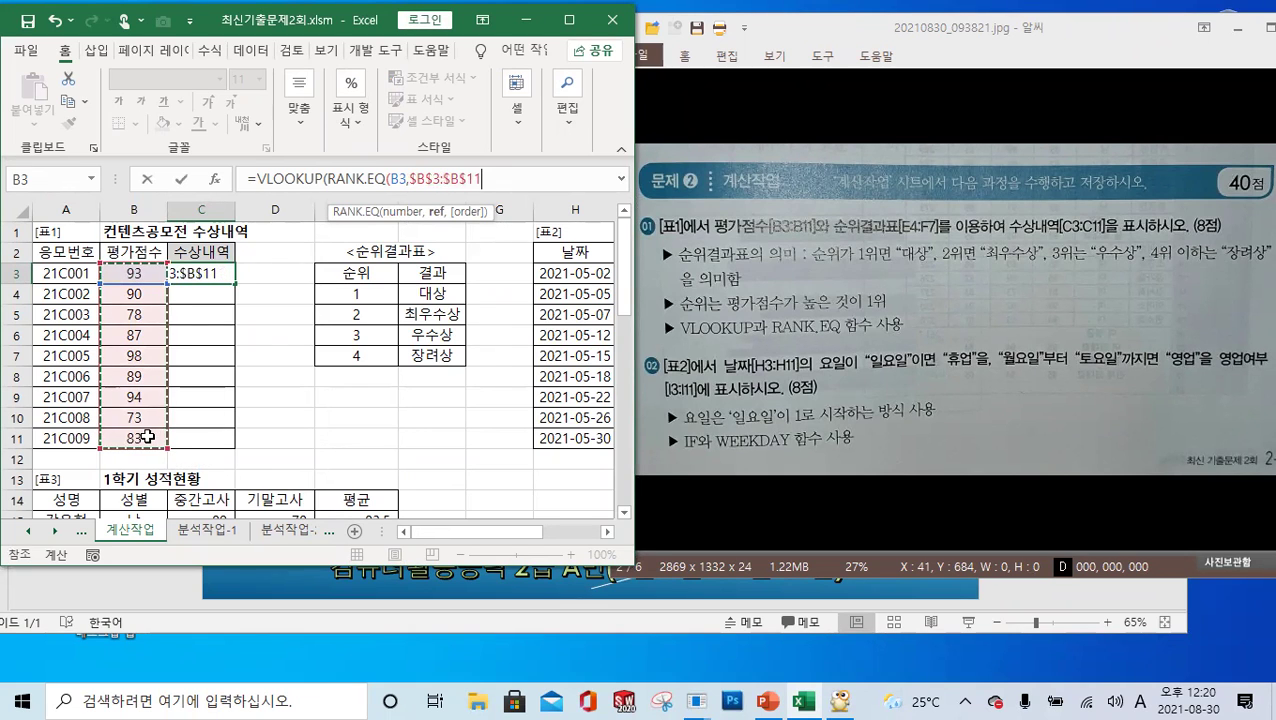
pyautogui.write(',')
pyautogui.doubleClick(537, 233)
pyautogui.write('),')
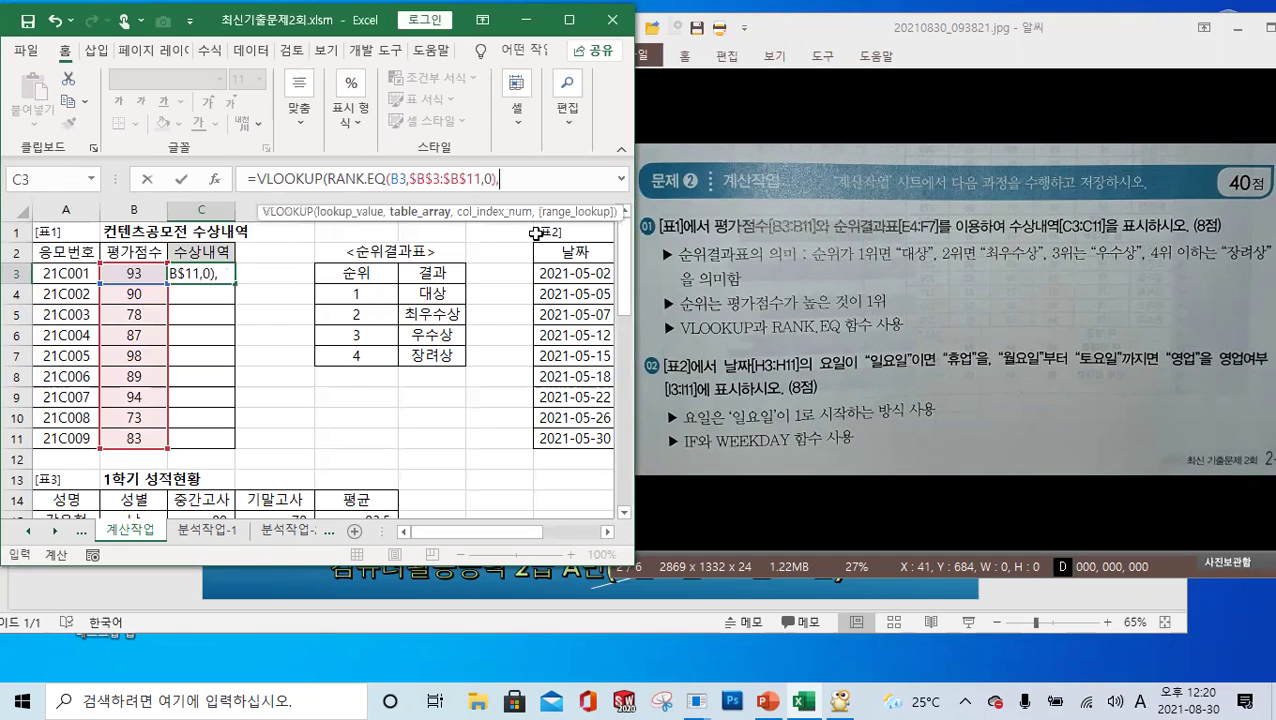
# Step: Complete the C3 VLOOKUP with the absolute table range $E$4:$F$7, column index 2 and the approximate match TRUE, and enter it
pyautogui.moveTo(372, 293); pyautogui.dragTo(430, 356)
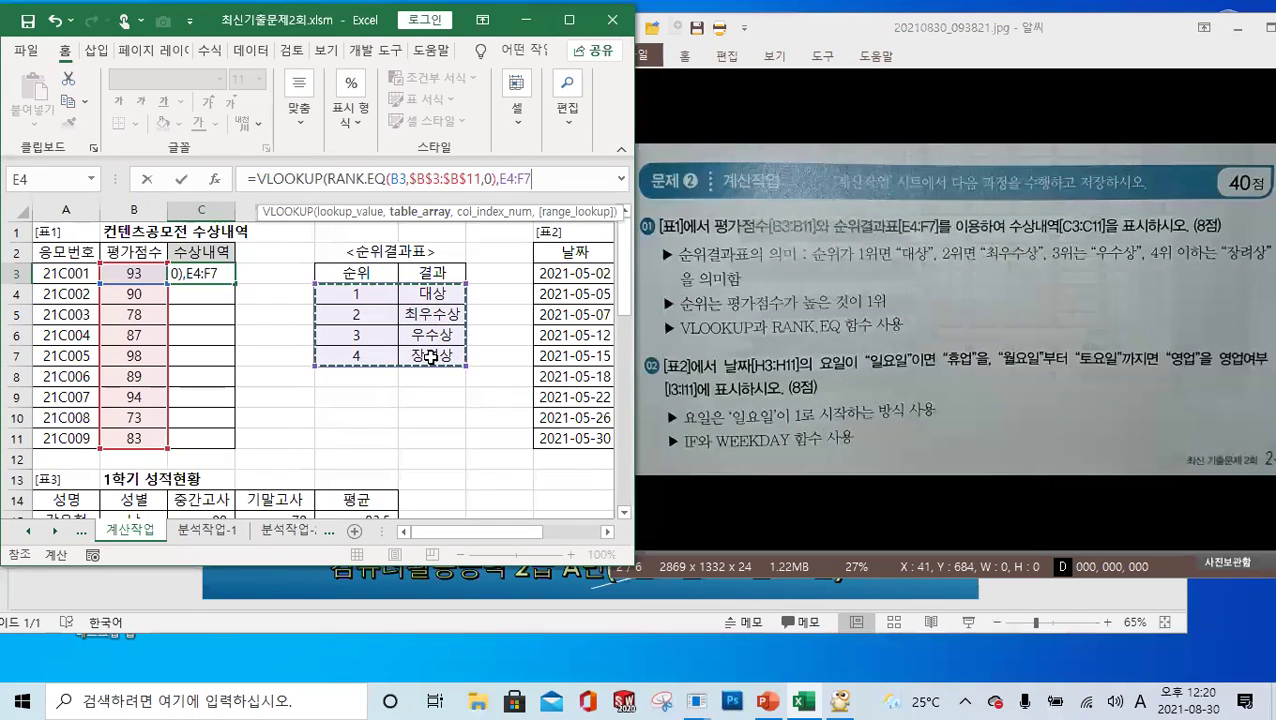
pyautogui.press('F4')
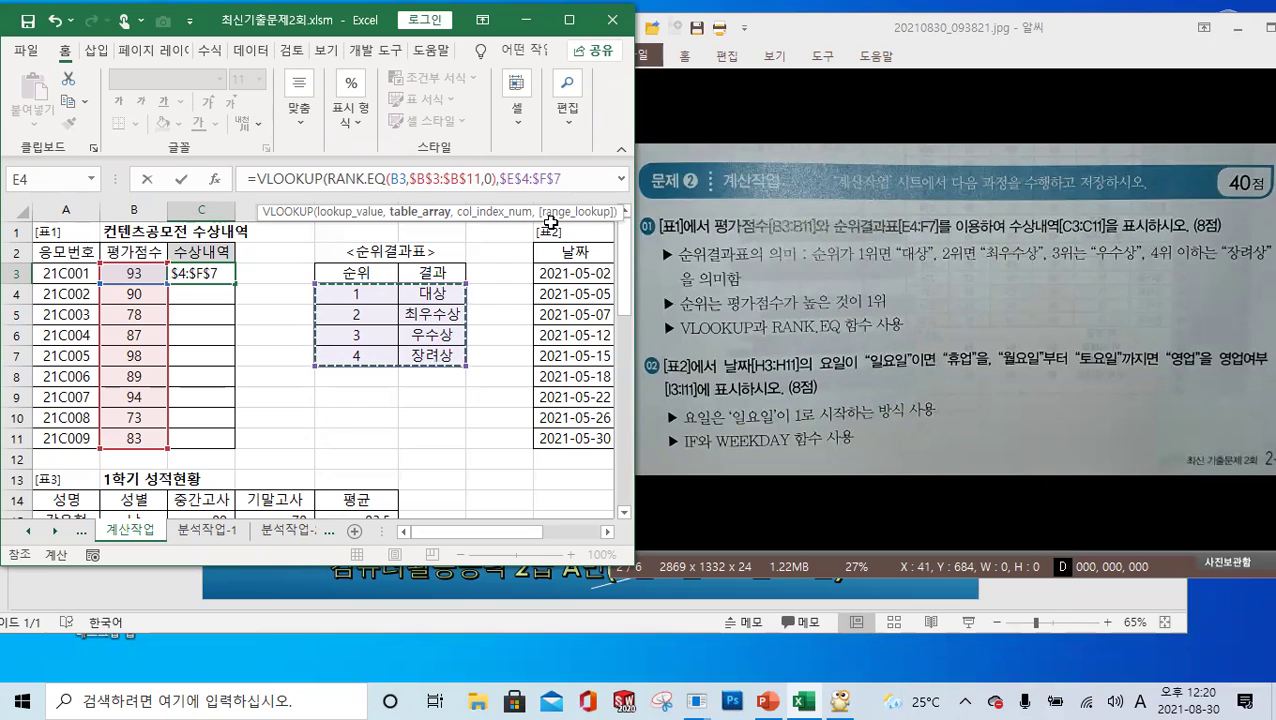
pyautogui.write(',')
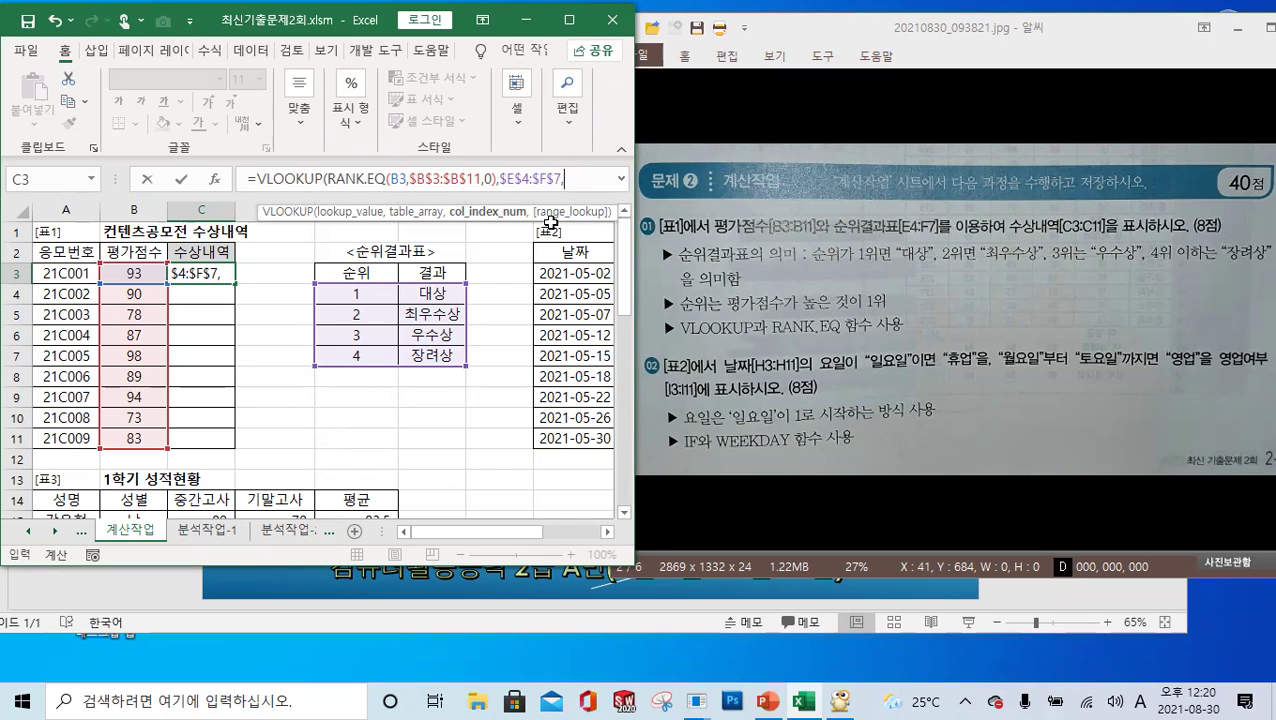
pyautogui.click(598, 177)
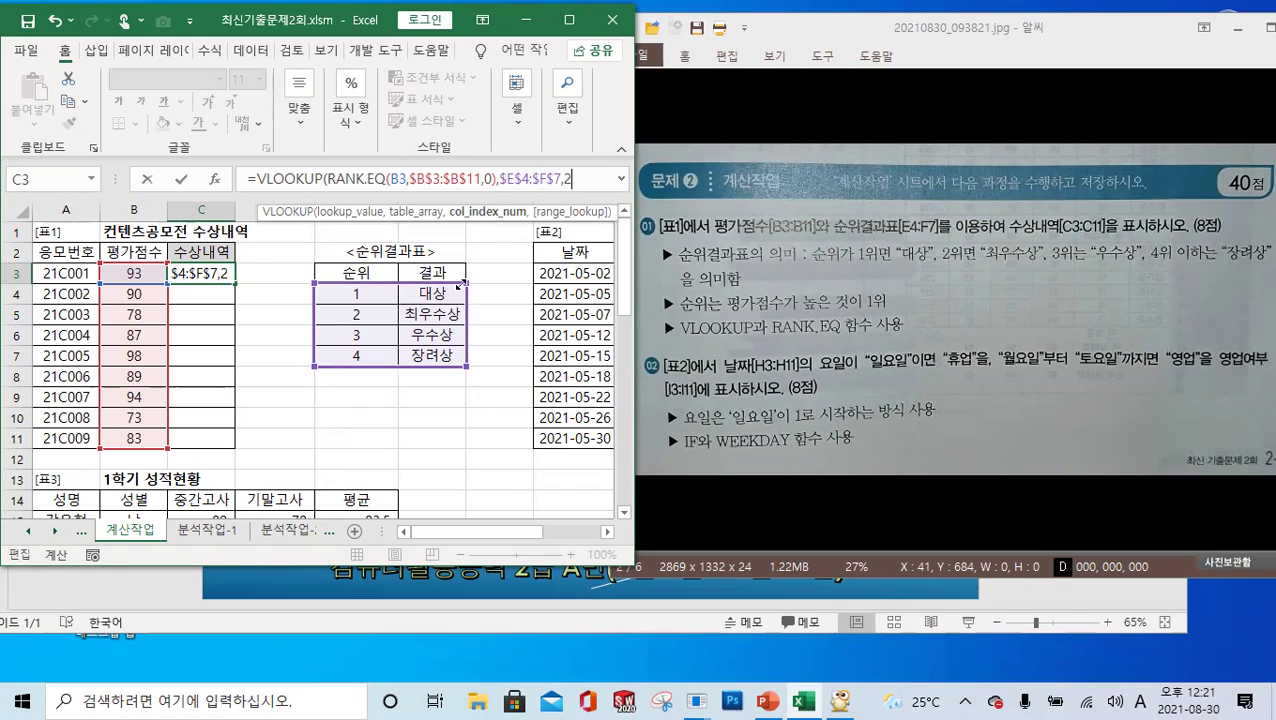
pyautogui.write('2,')
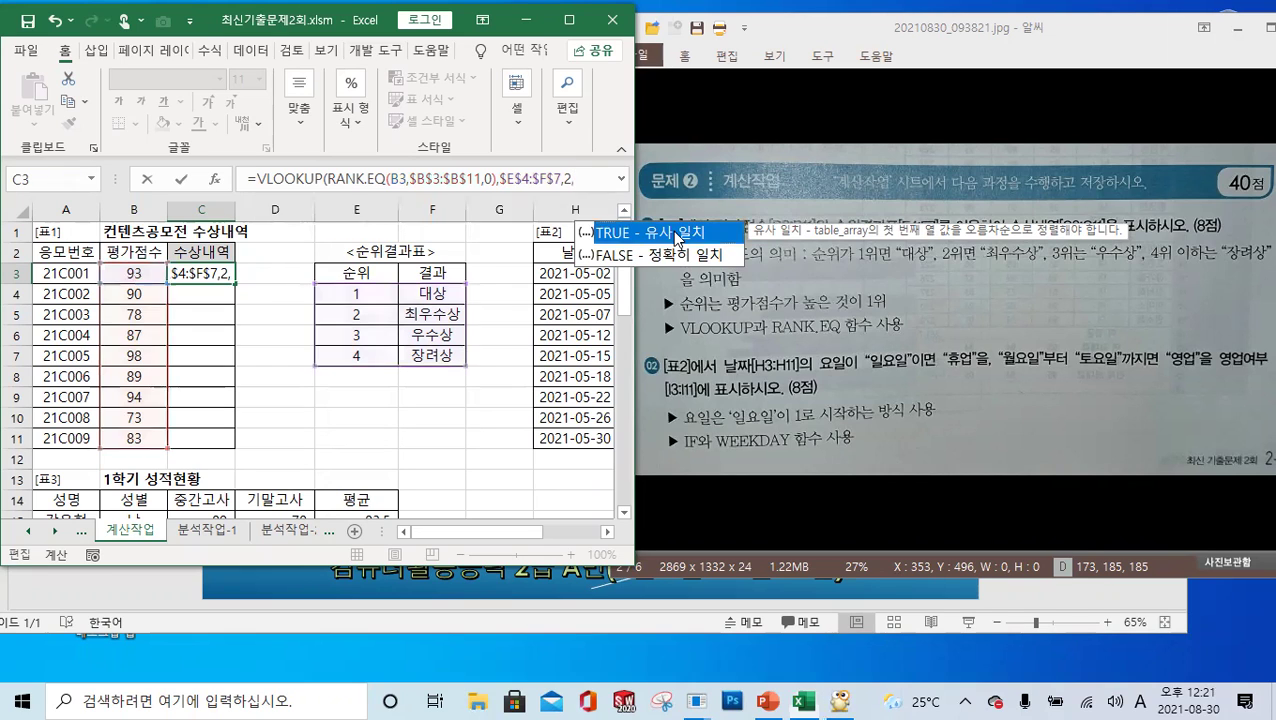
pyautogui.doubleClick(677, 238)
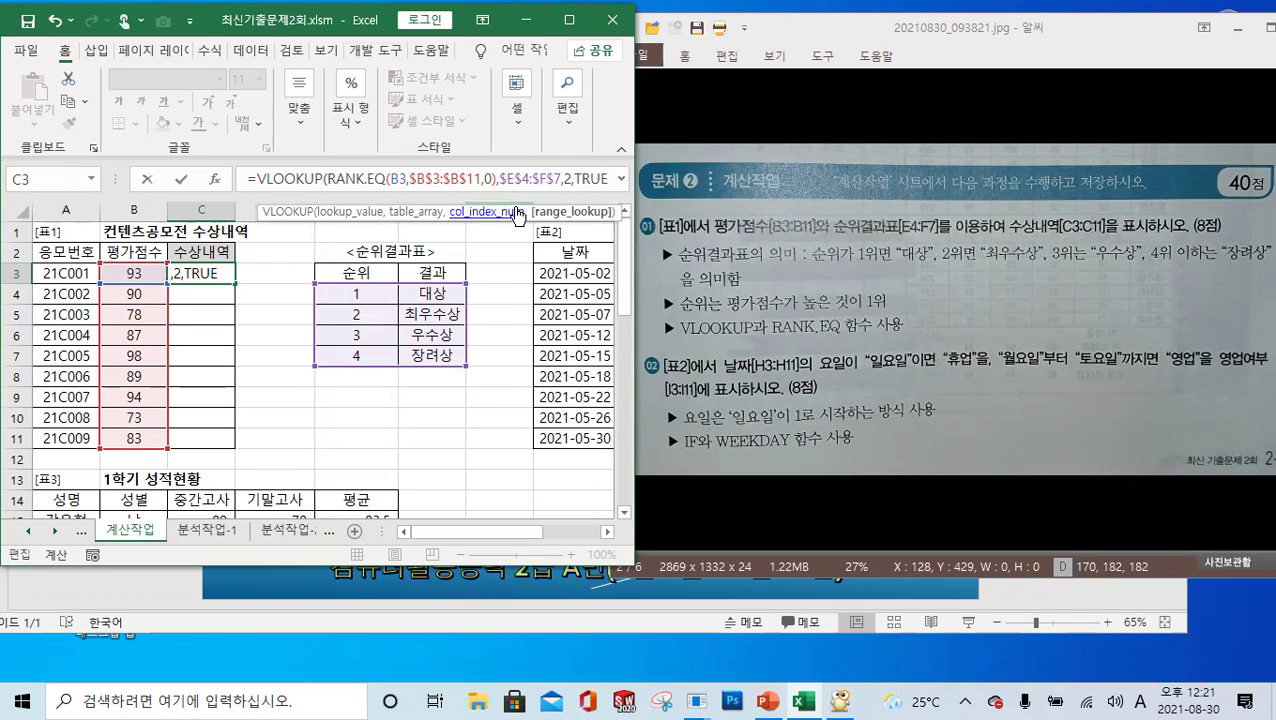
pyautogui.write(')')
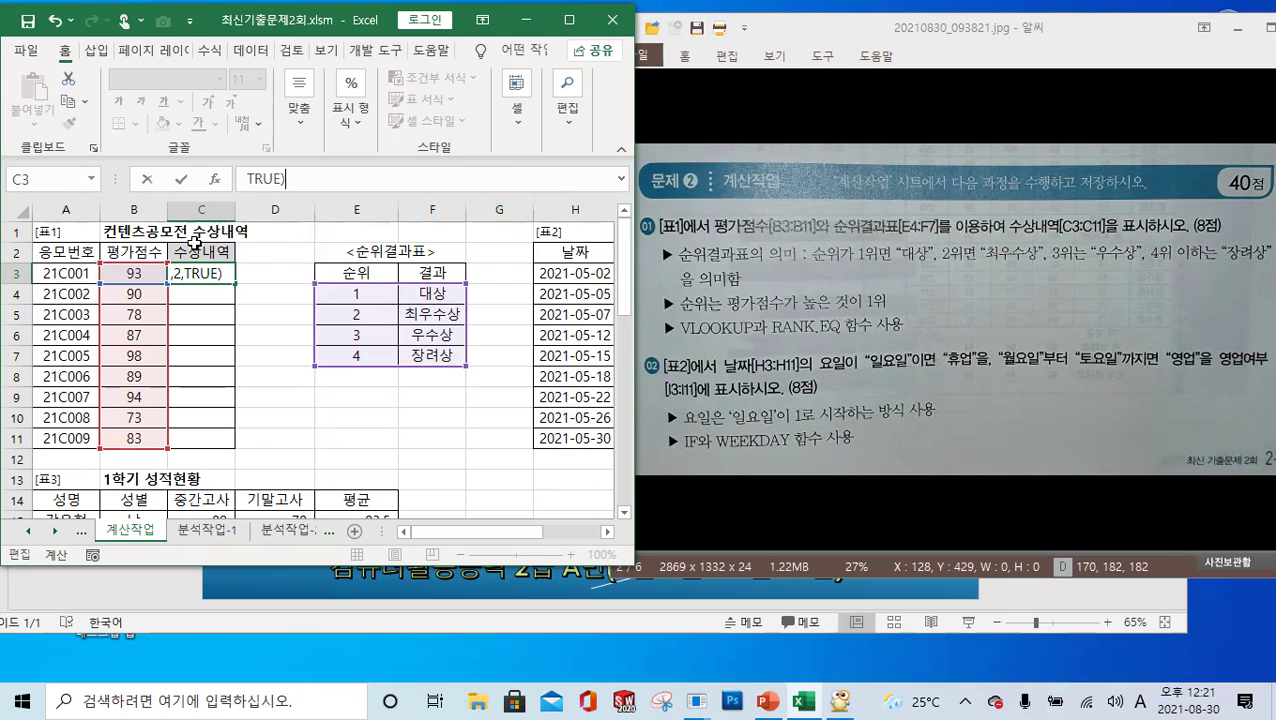
pyautogui.click(181, 180)
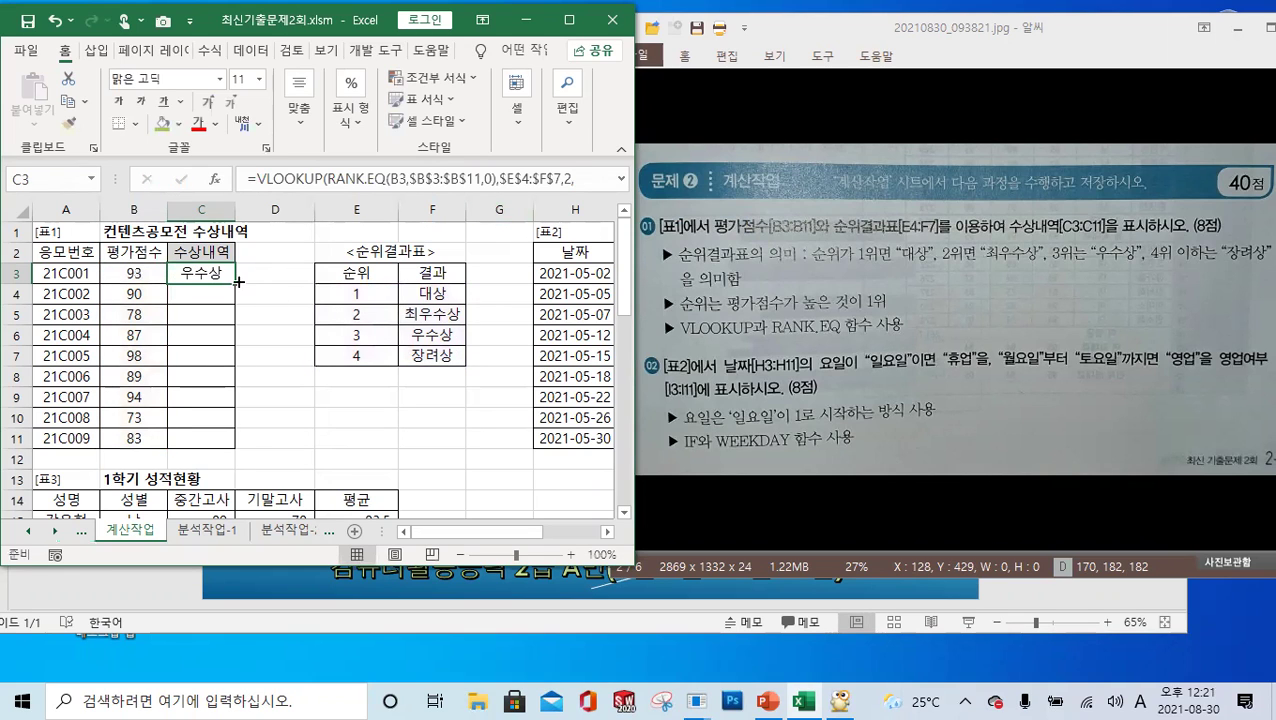
# Step: Fill the C3 formula down through C11 and widen the Excel window slightly so the whole formula fits
pyautogui.doubleClick(235, 283)
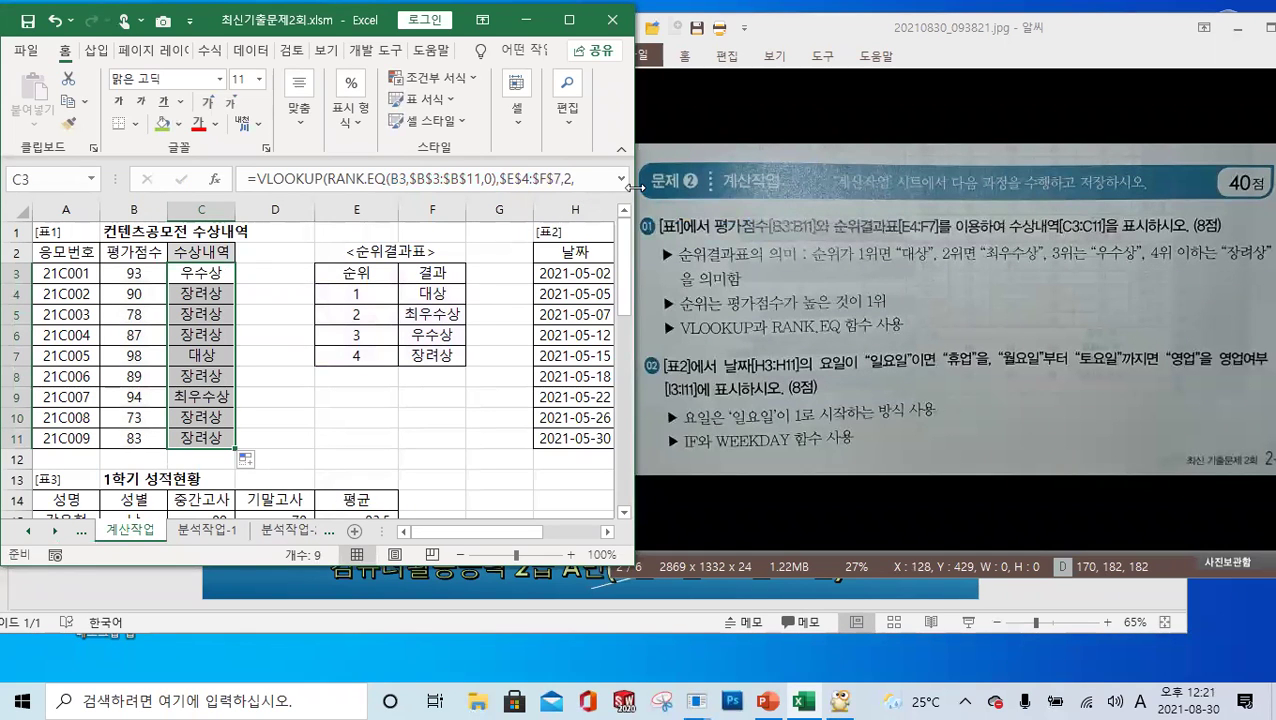
pyautogui.moveTo(634, 188); pyautogui.dragTo(711, 188)
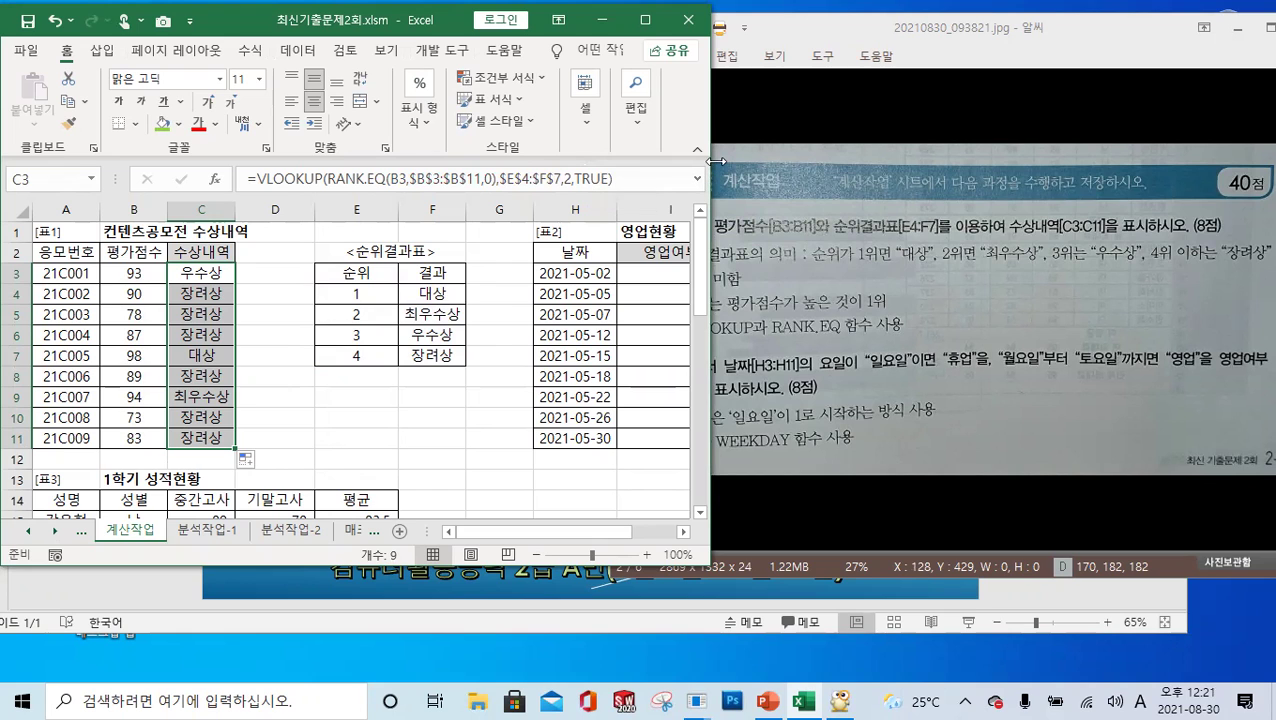
pyautogui.moveTo(718, 161); pyautogui.dragTo(640, 161)
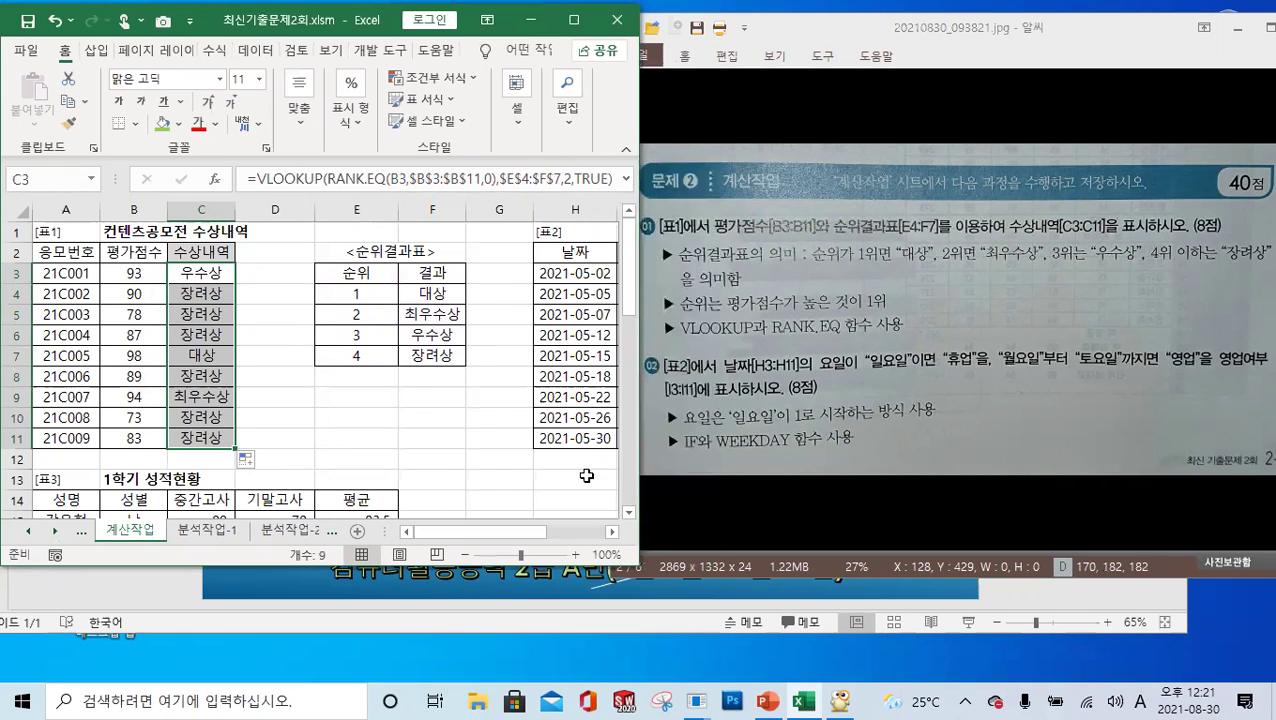
pyautogui.moveTo(533, 532); pyautogui.dragTo(645, 535)
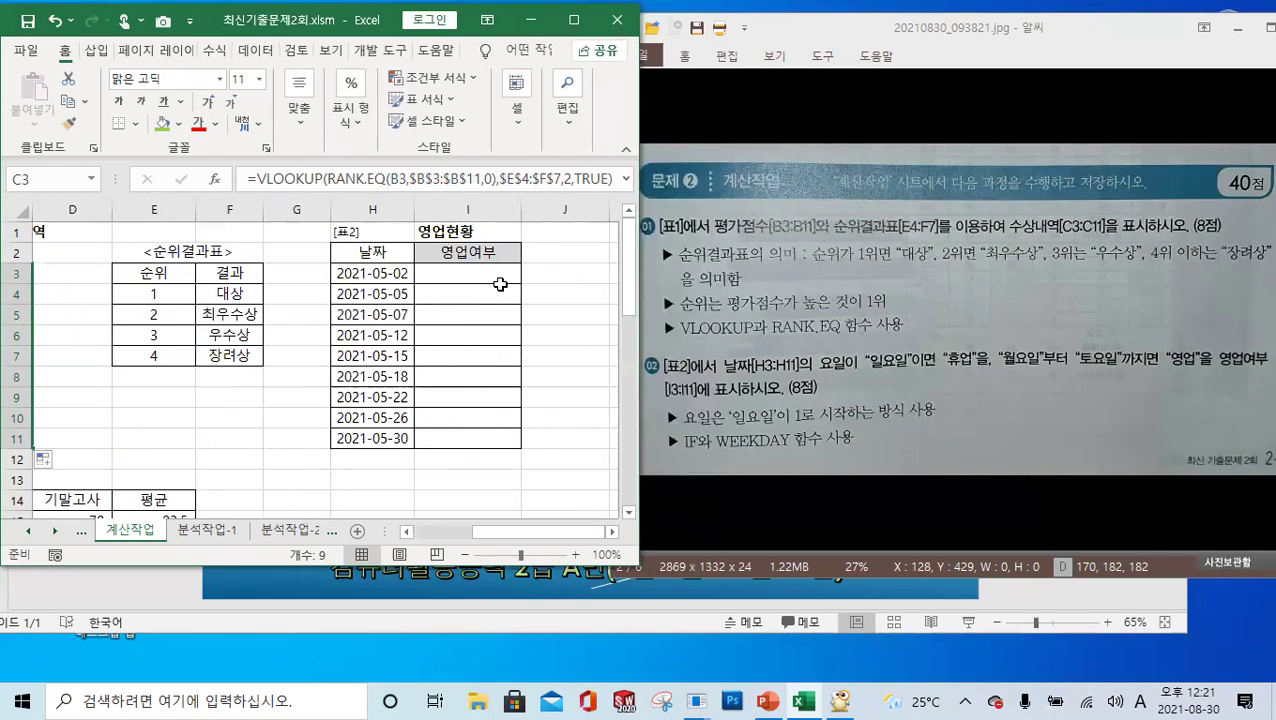
pyautogui.click(500, 292)
pyautogui.click(437, 181)
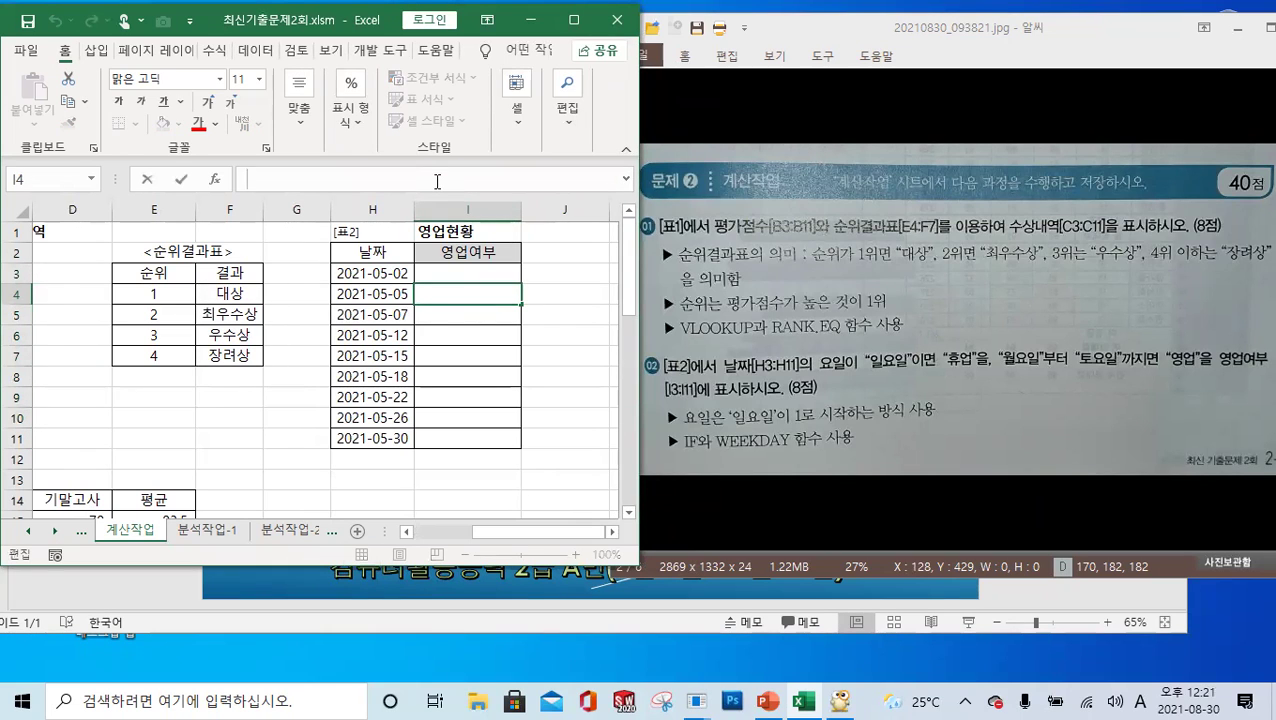
pyautogui.write('=if')
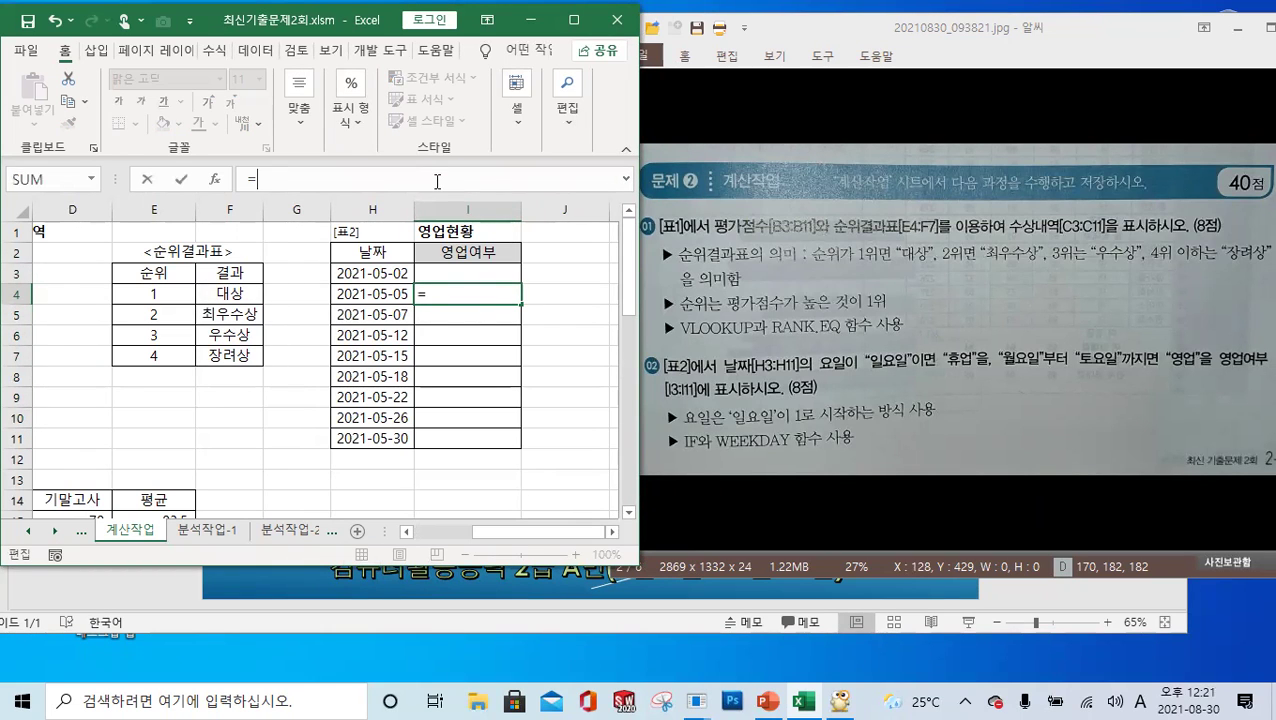
pyautogui.press('BackSpace')
pyautogui.press('BackSpace')
pyautogui.write('weekd')
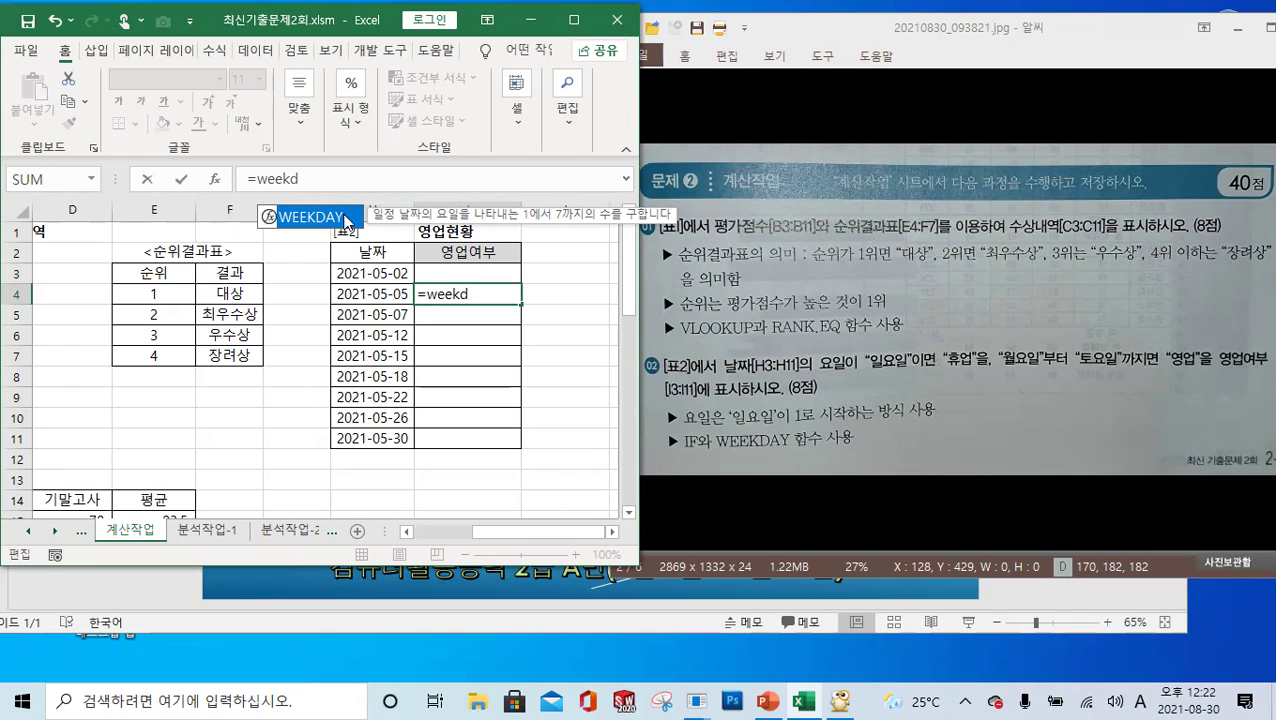
pyautogui.doubleClick(328, 216)
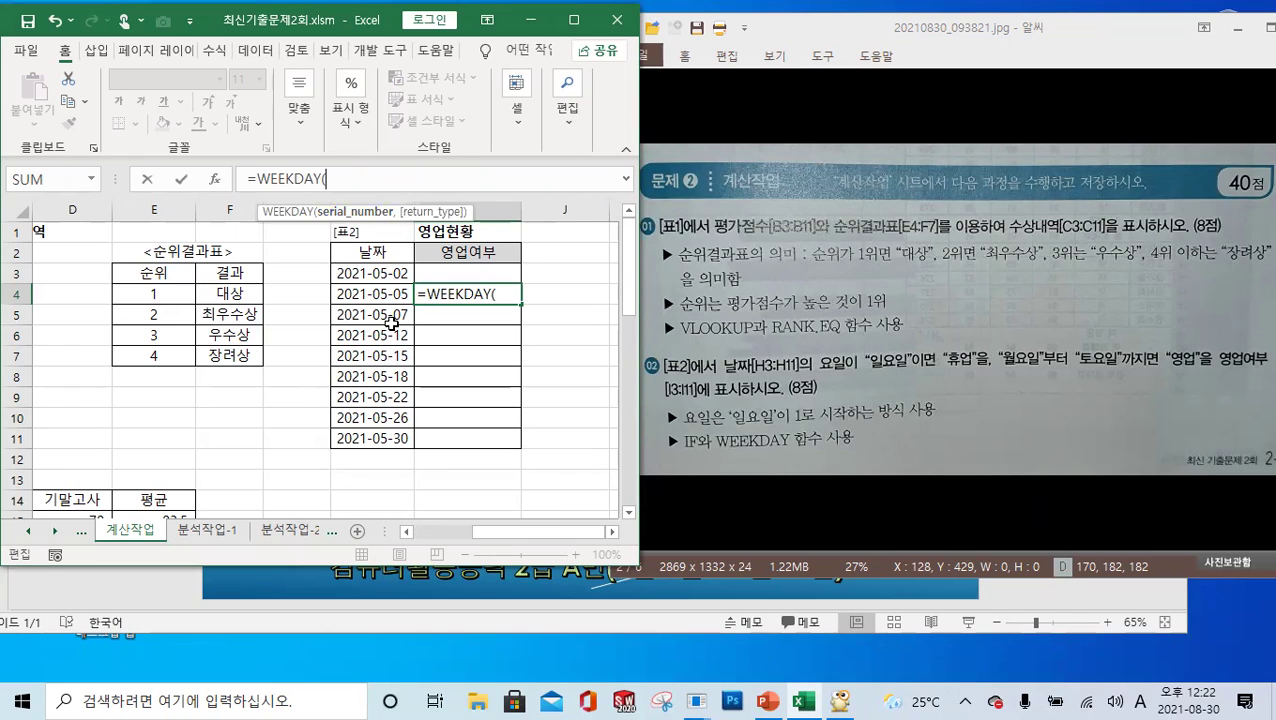
pyautogui.press('Escape')
# Step: Enter a WEEKDAY formula in the first 영업여부 cell I3, using date H3 and return type 1
pyautogui.click(494, 268)
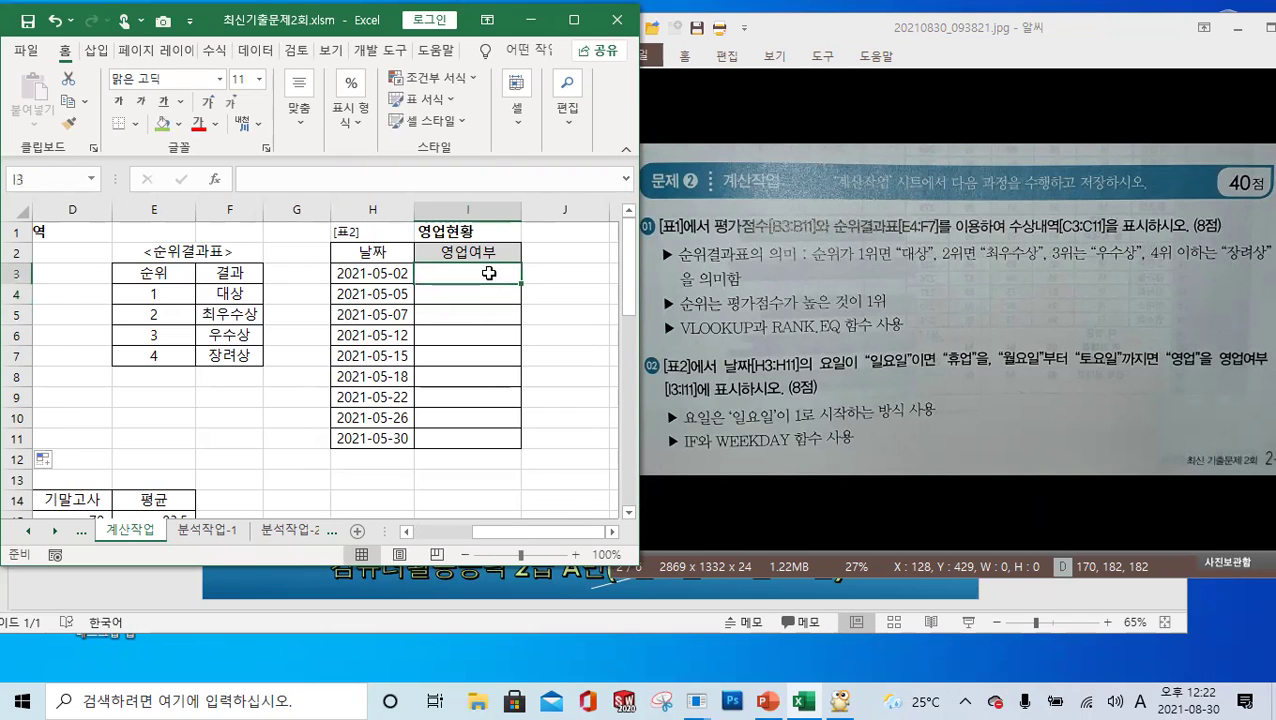
pyautogui.click(371, 177)
pyautogui.click(371, 176)
pyautogui.write('=')
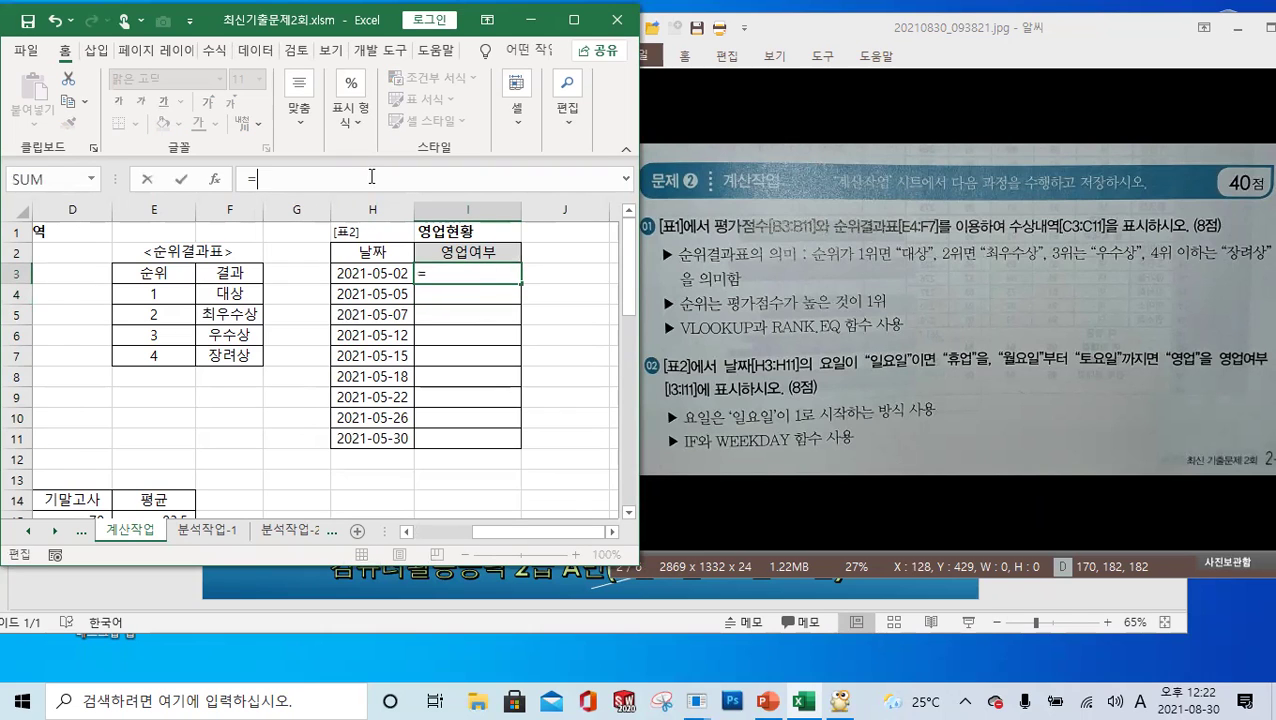
pyautogui.write('week')
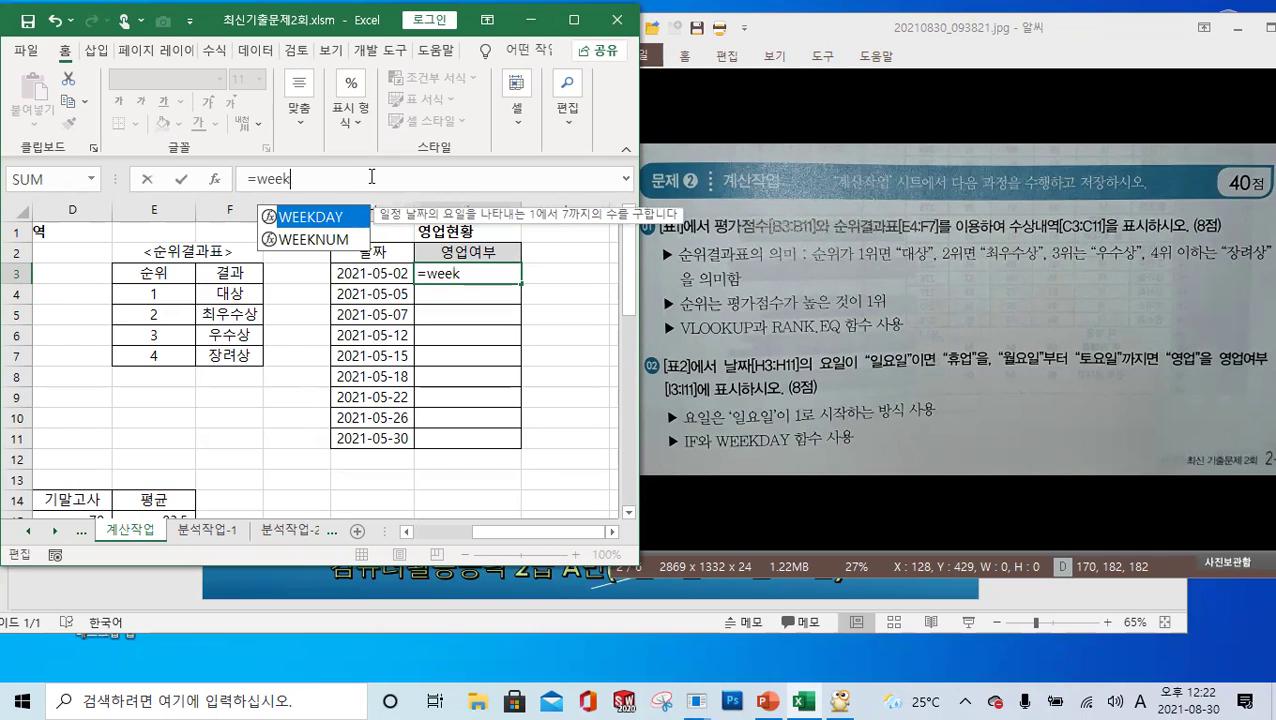
pyautogui.doubleClick(320, 218)
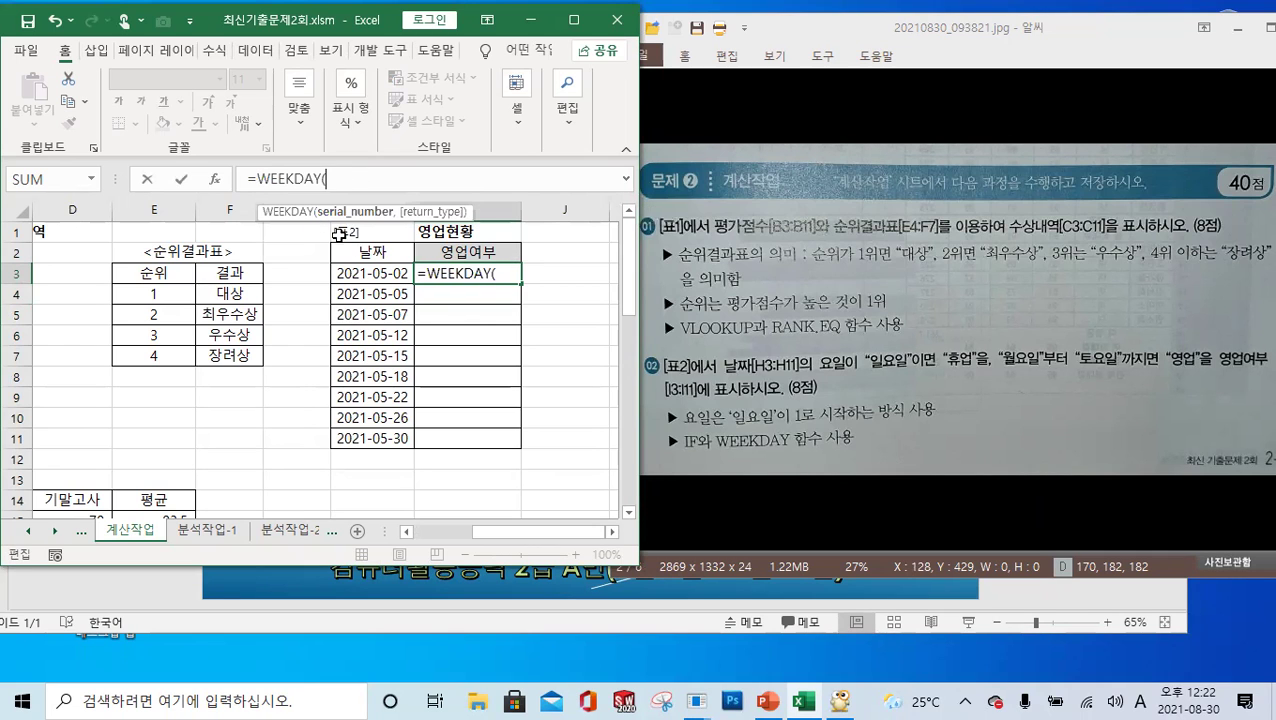
pyautogui.click(372, 279)
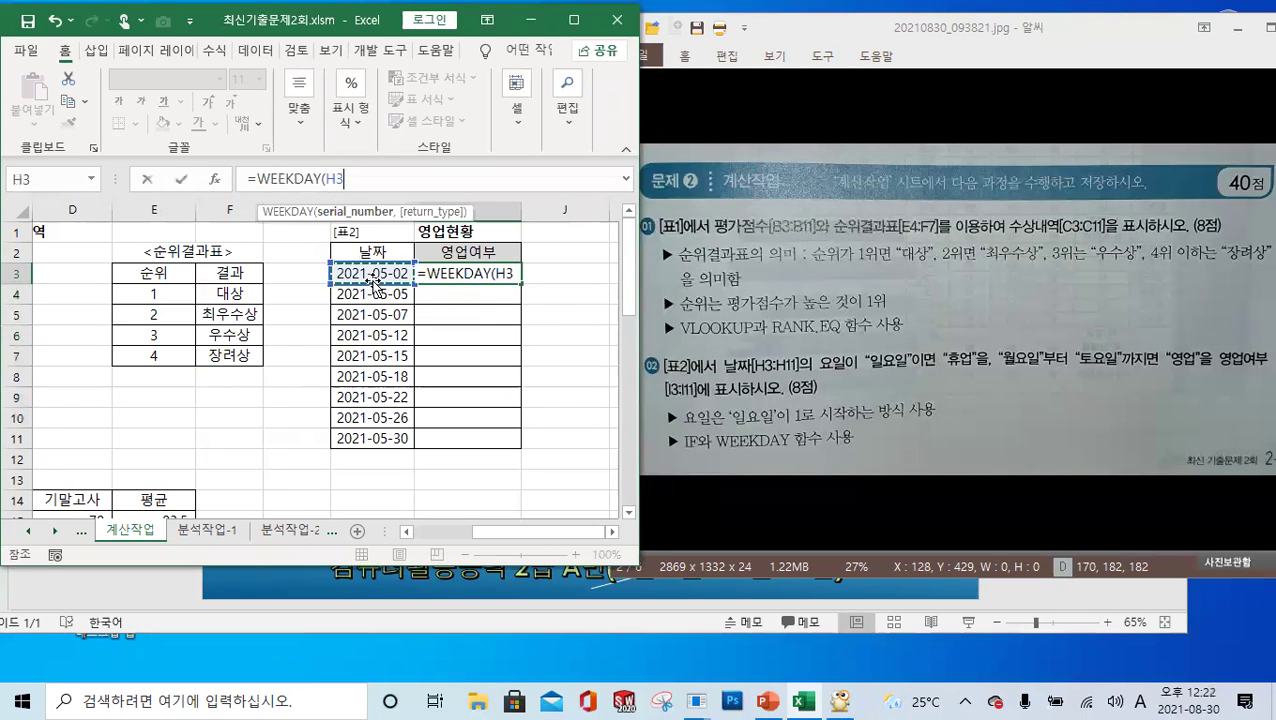
pyautogui.write(',')
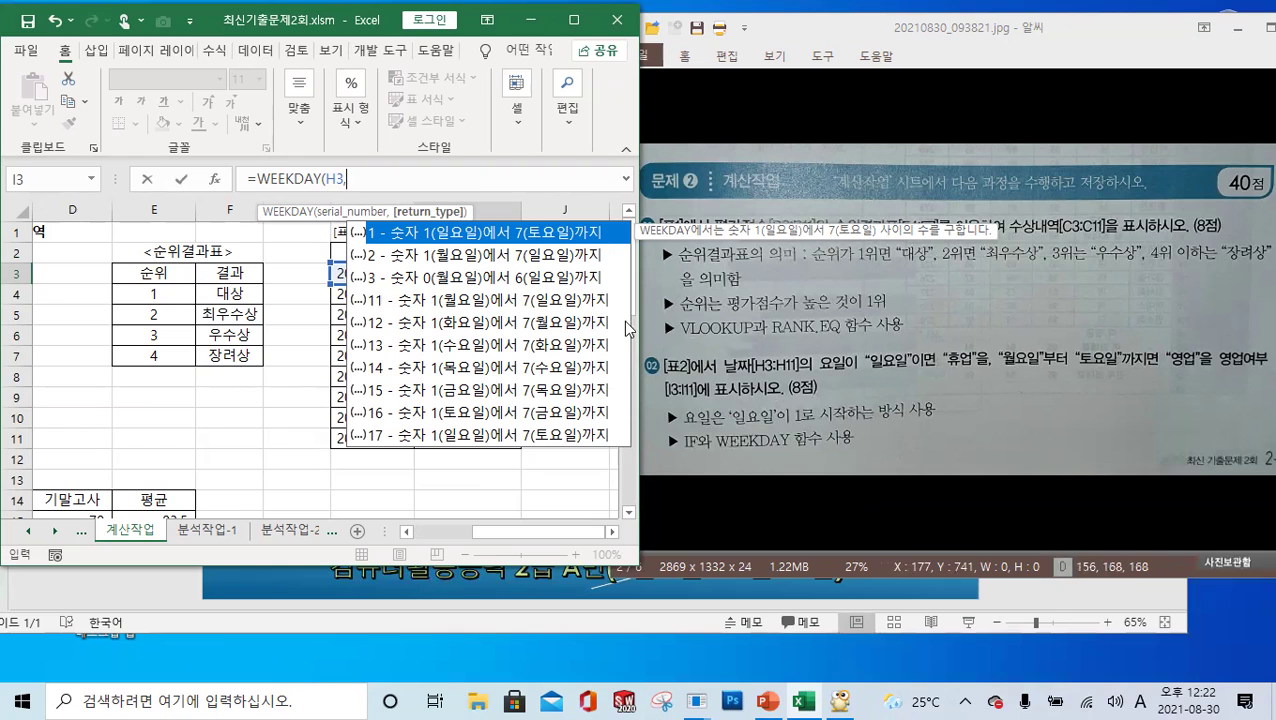
pyautogui.doubleClick(467, 240)
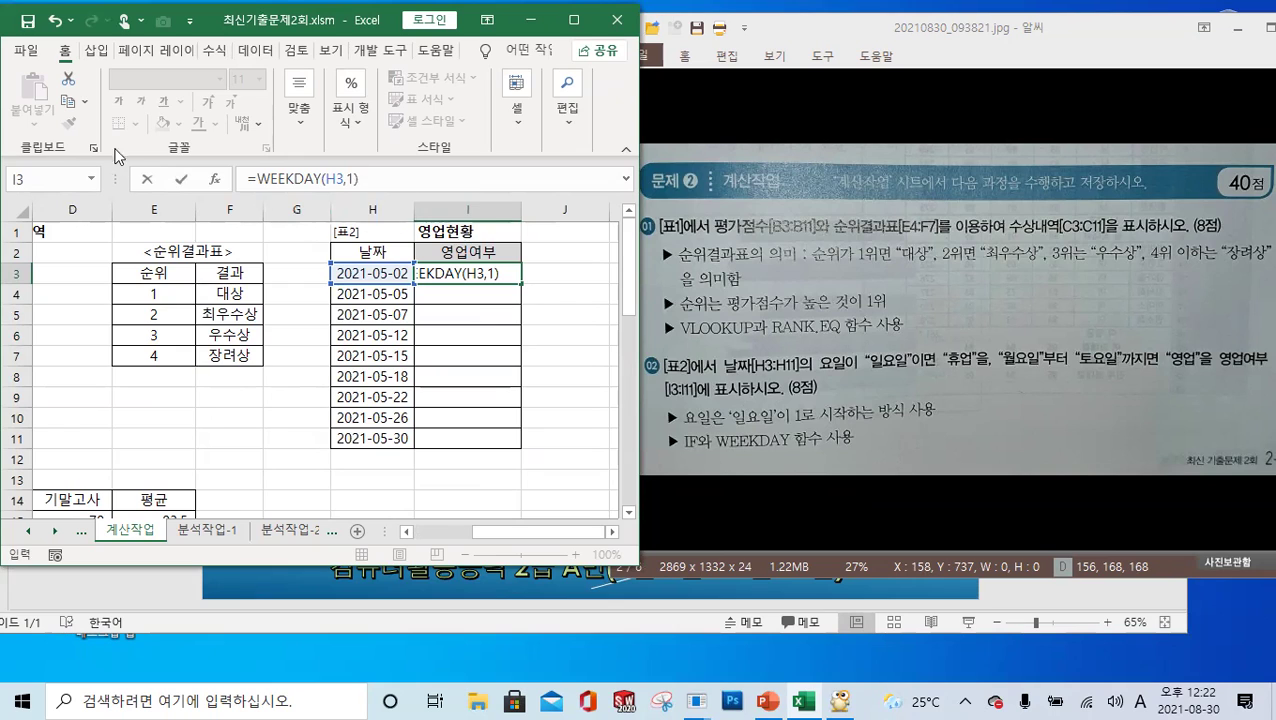
pyautogui.click(181, 179)
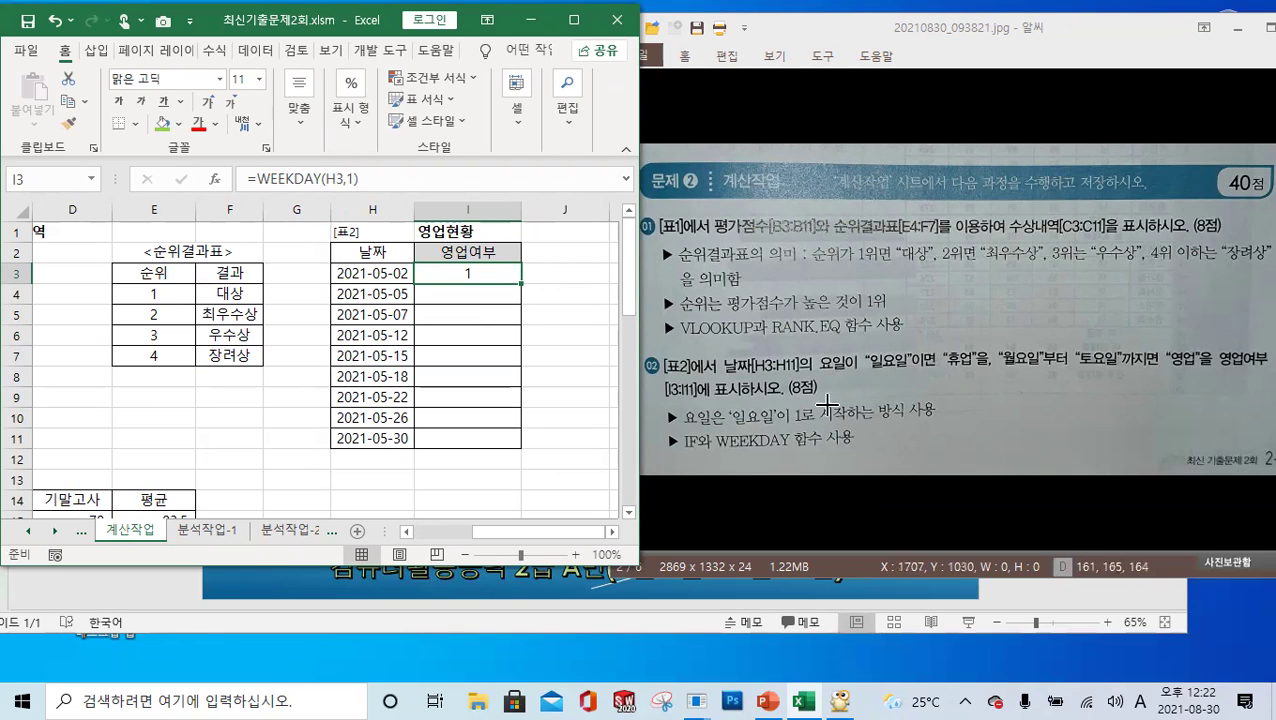
# Step: Wrap the WEEKDAY formula in I3 in an IF function whose logical test is WEEKDAY(H3,1)=1
pyautogui.click(258, 178)
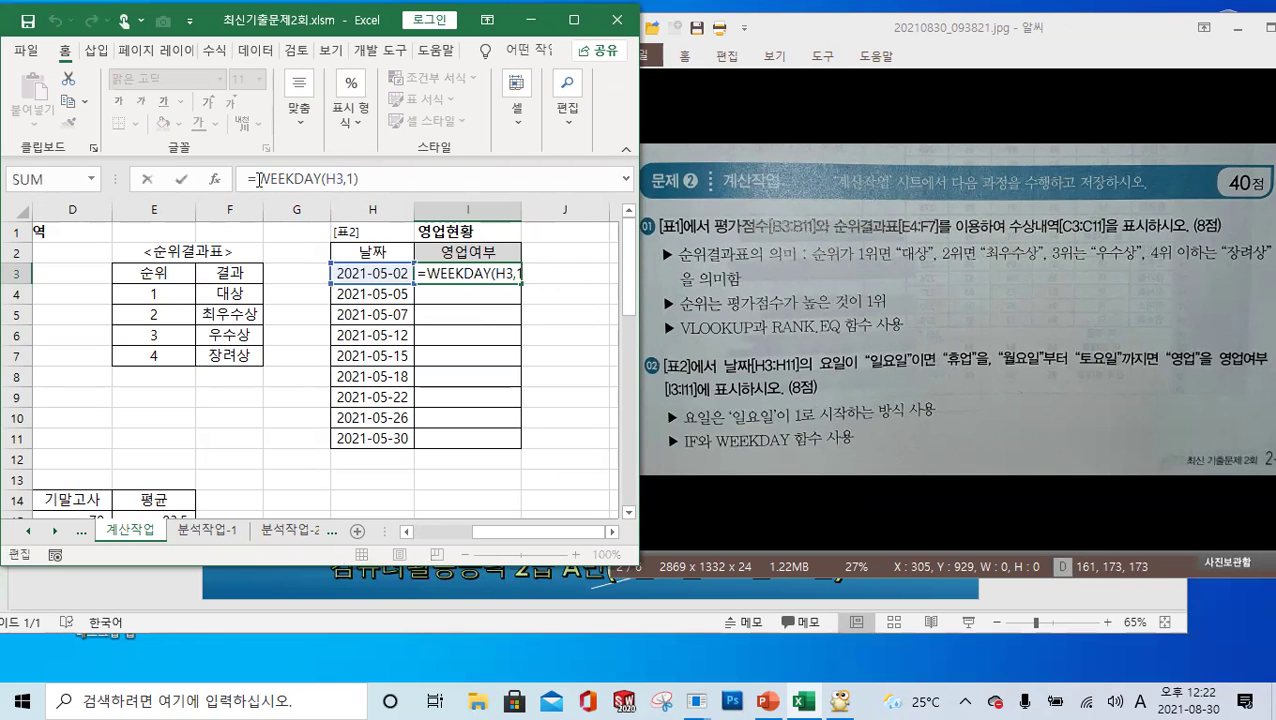
pyautogui.write('if')
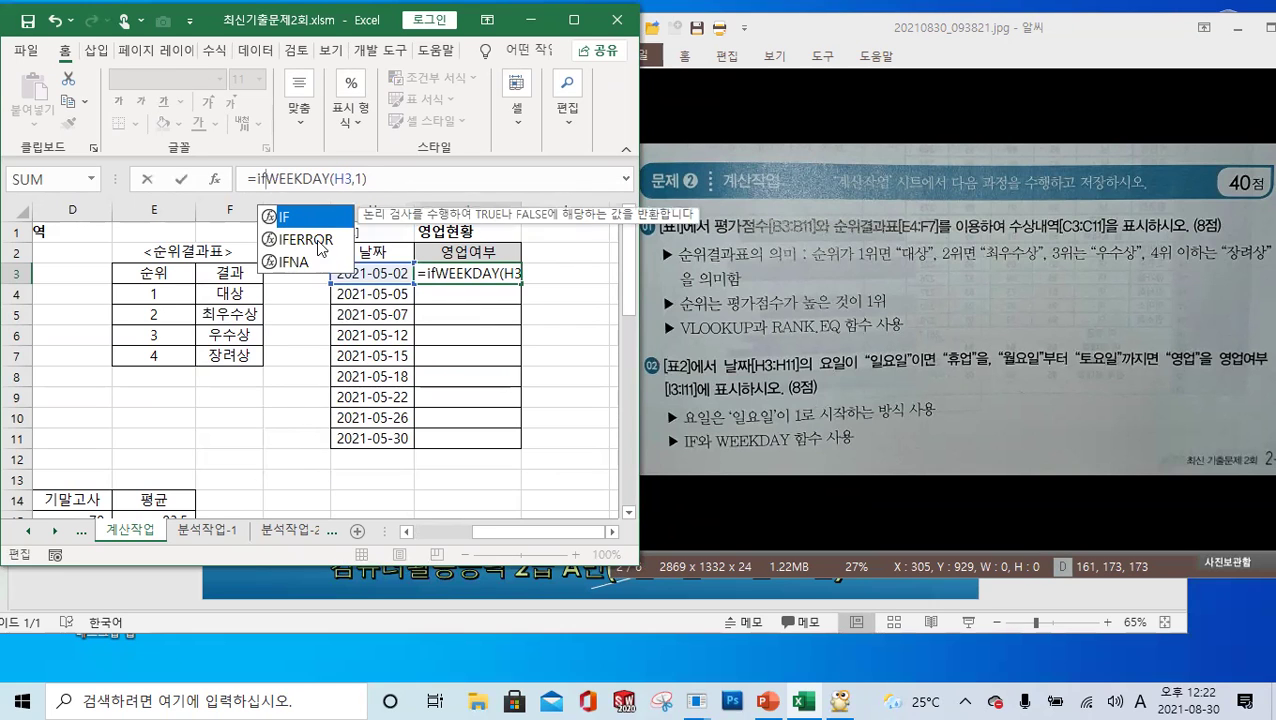
pyautogui.press('Tab')
pyautogui.click(416, 181)
pyautogui.write('=')
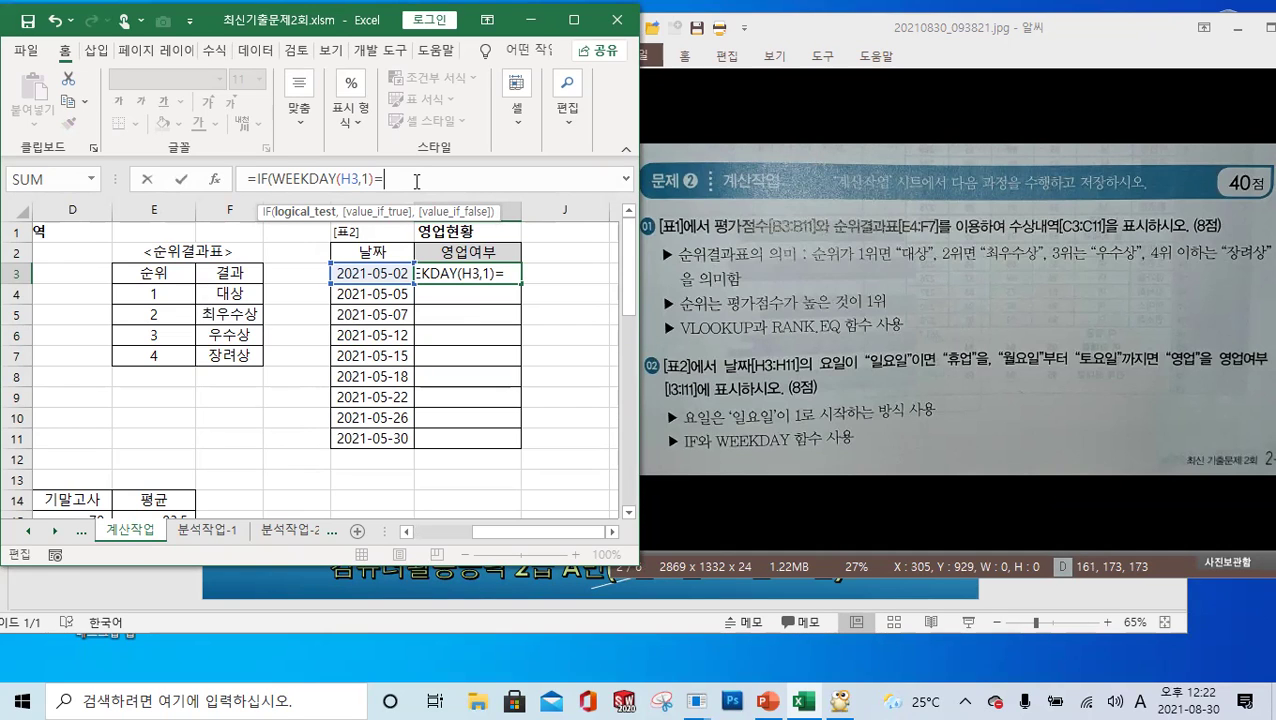
pyautogui.write('"1')
pyautogui.press('BackSpace')
pyautogui.press('BackSpace')
pyautogui.write('1,')
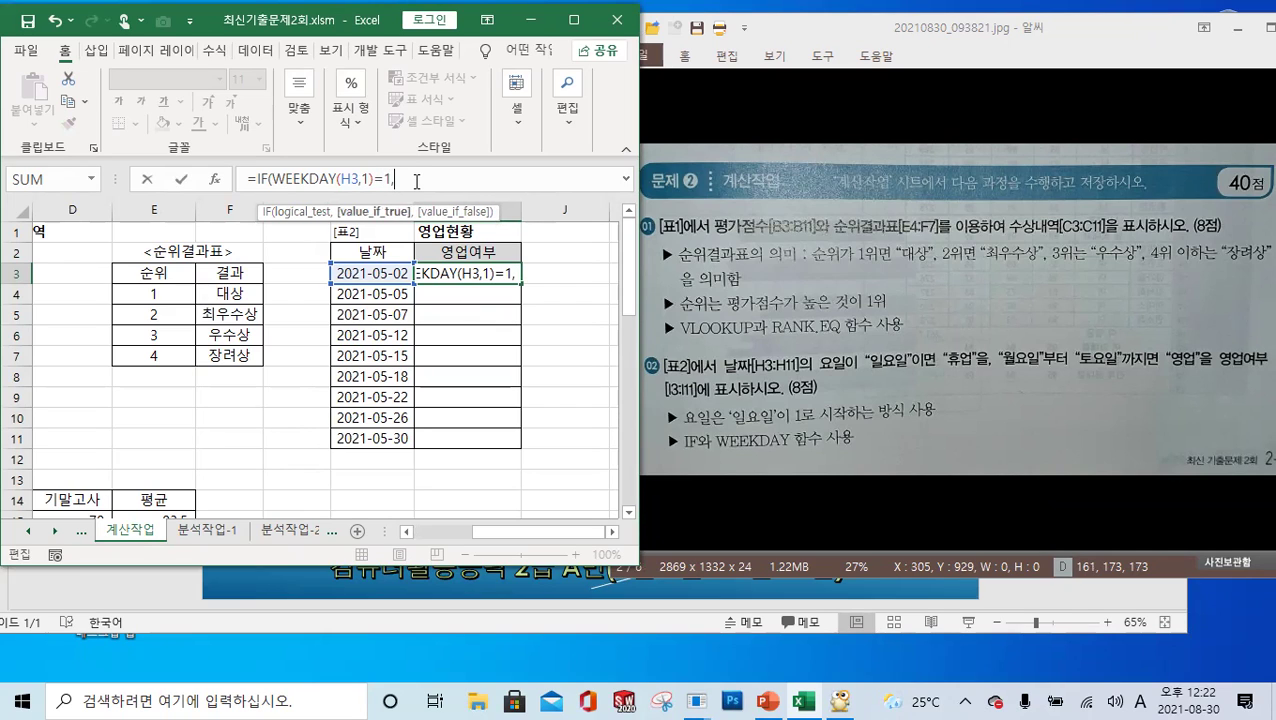
# Step: Finish the IF in I3 with "휴업" when true and "영업" when false, and fill it down through I11
pyautogui.write('"휴업')
pyautogui.write('",')
pyautogui.write(',')
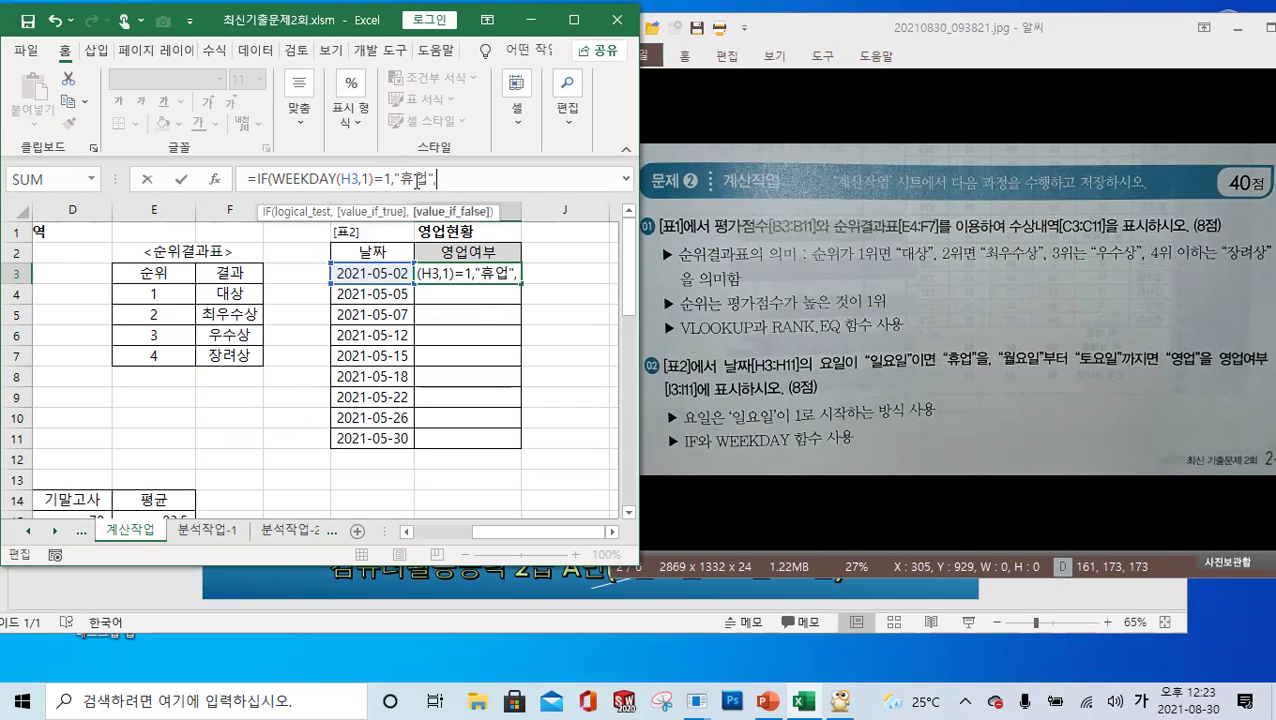
pyautogui.write('"영업"')
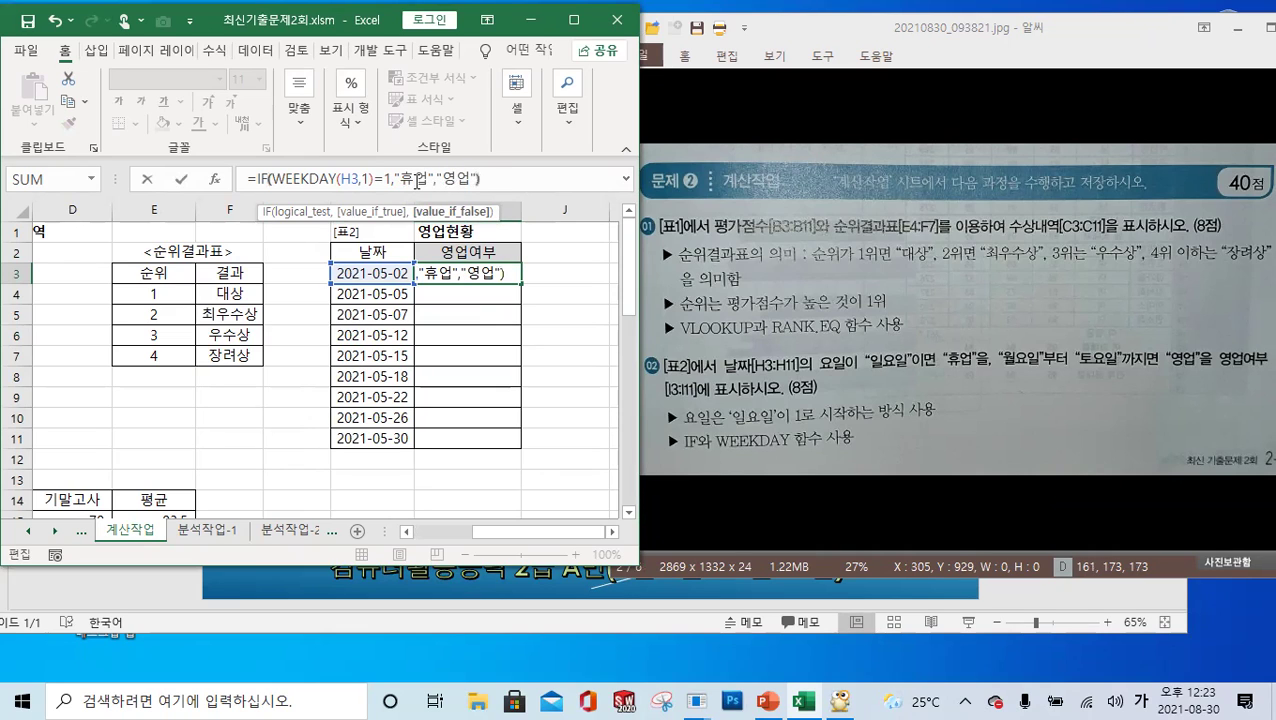
pyautogui.write(')')
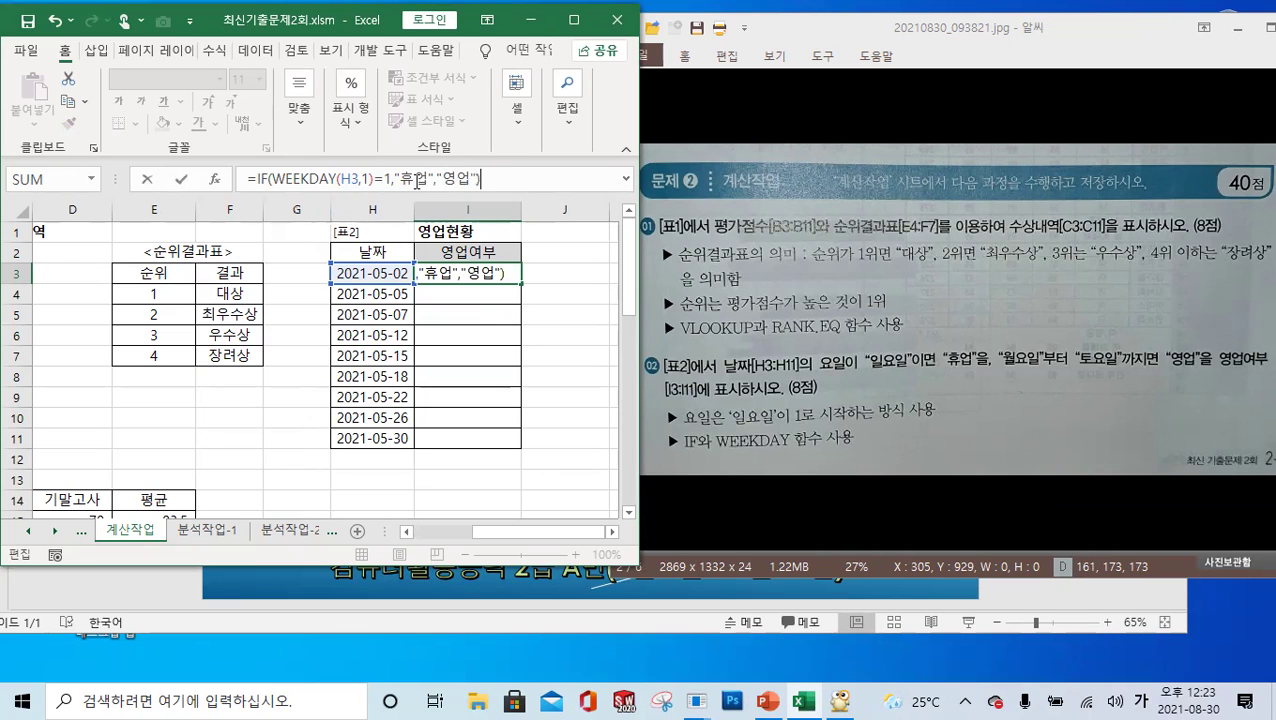
pyautogui.click(182, 179)
pyautogui.doubleClick(521, 283)
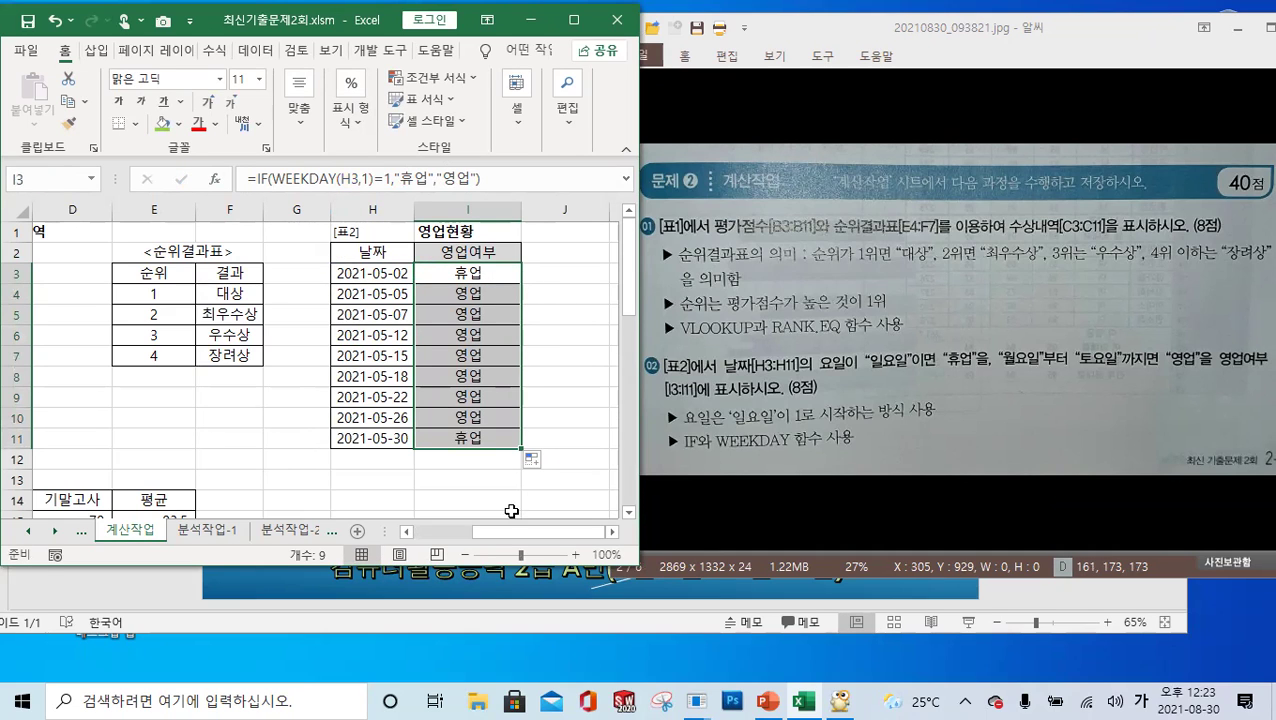
# Step: Change the logical test in I3 to WEEKDAY(H3,1)="1" with the 1 as text, and fill it down through I11
pyautogui.click(497, 282)
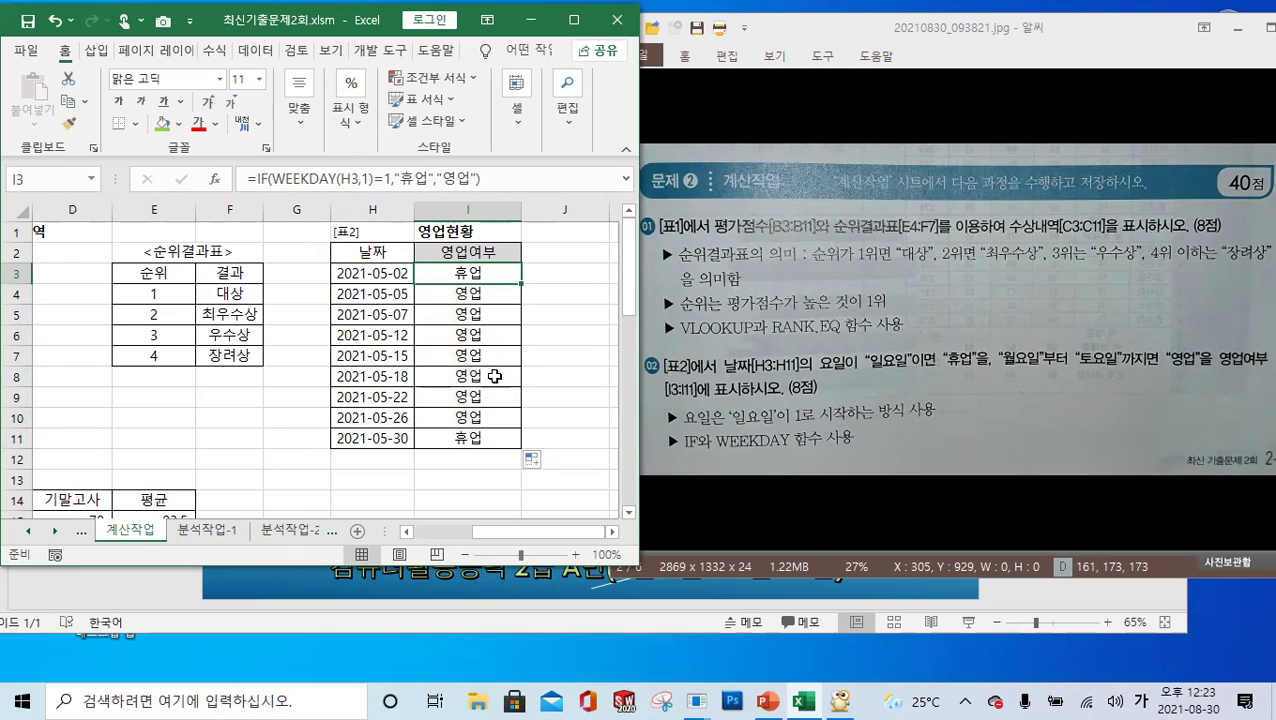
pyautogui.click(500, 443)
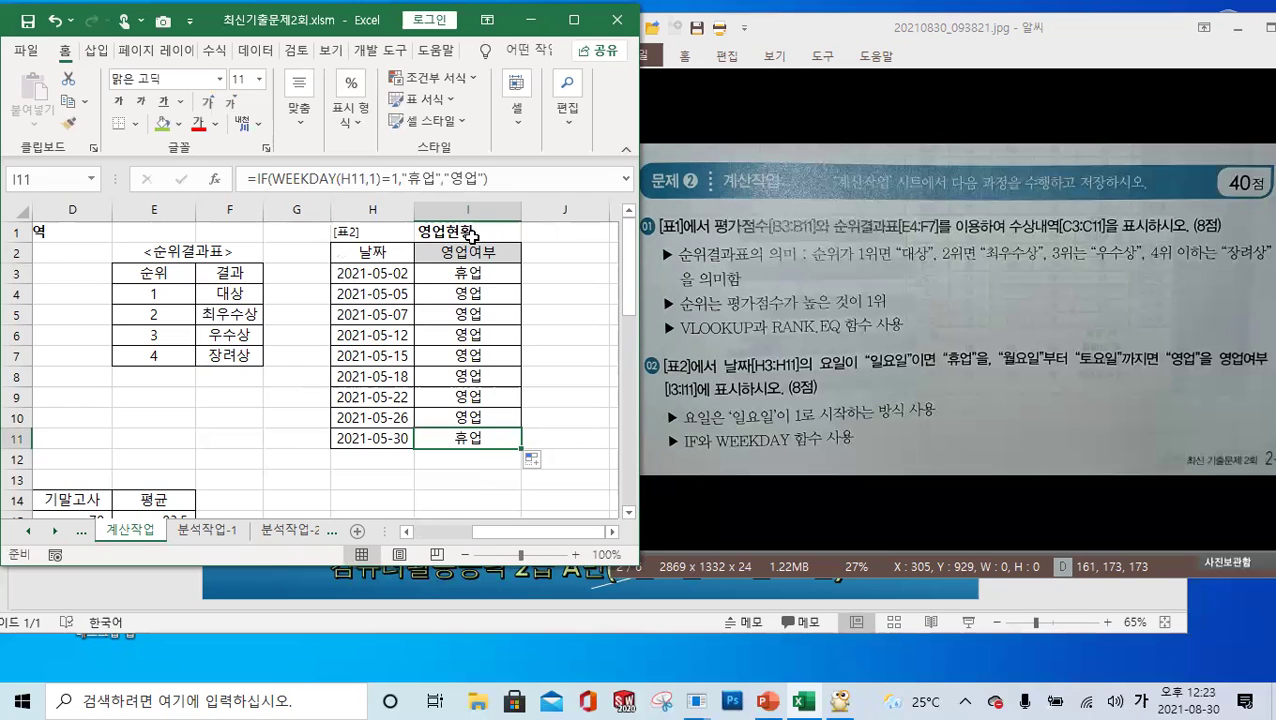
pyautogui.click(476, 275)
pyautogui.click(386, 182)
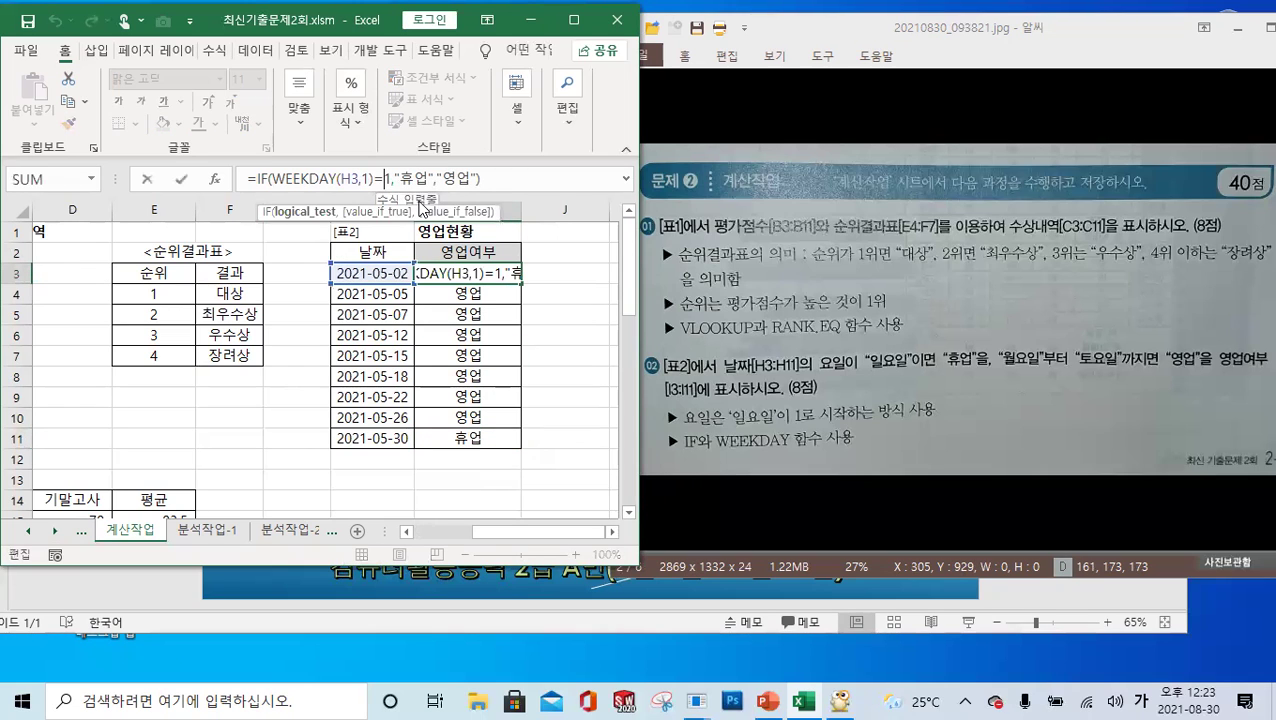
pyautogui.write('"1')
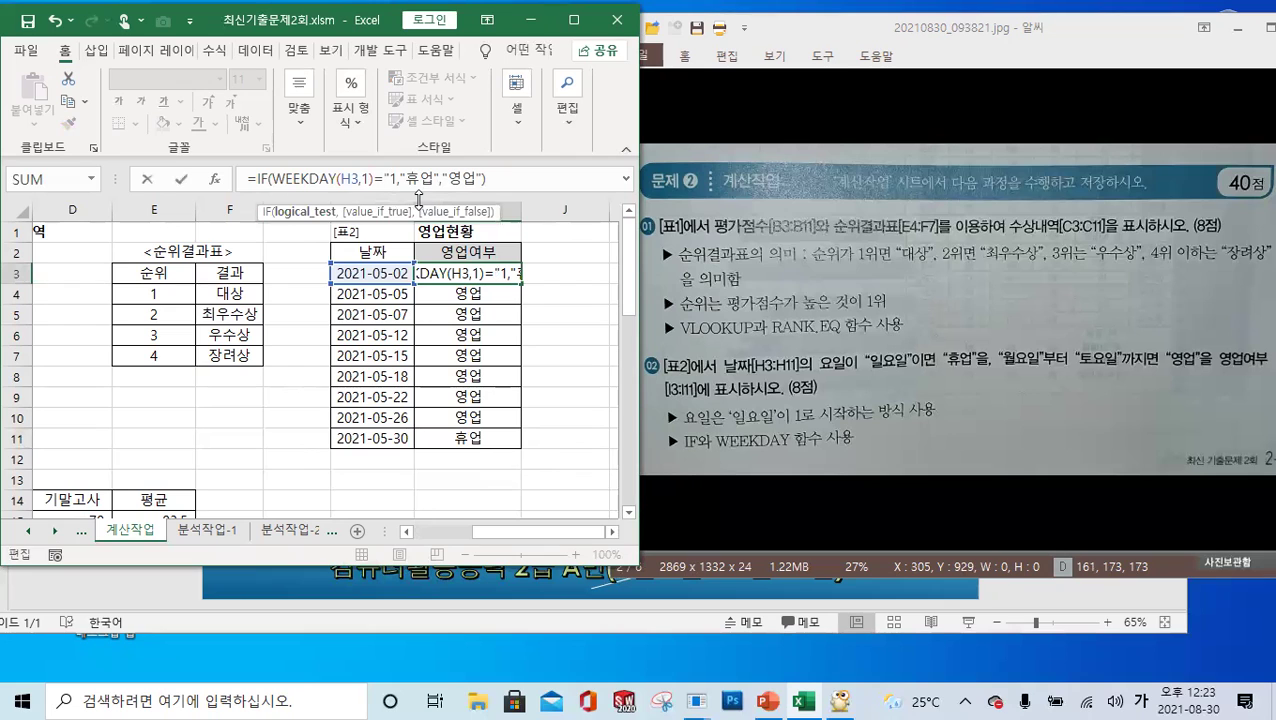
pyautogui.write('"')
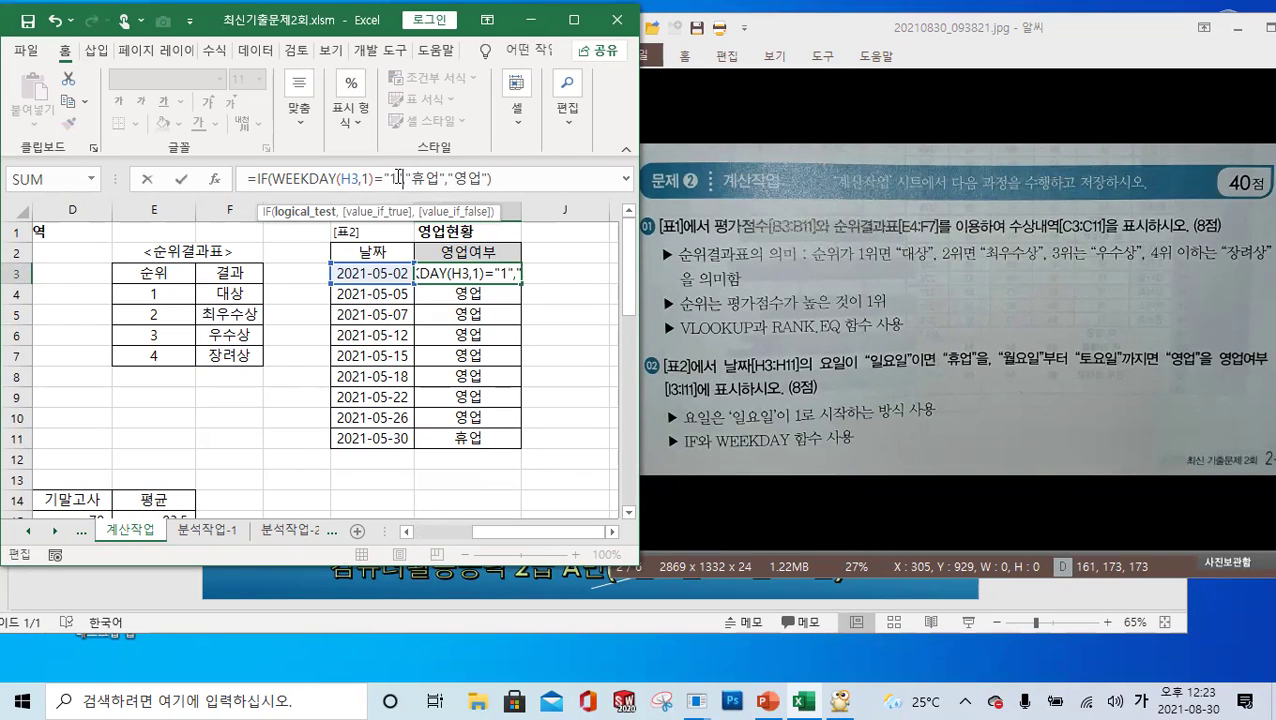
pyautogui.click(181, 179)
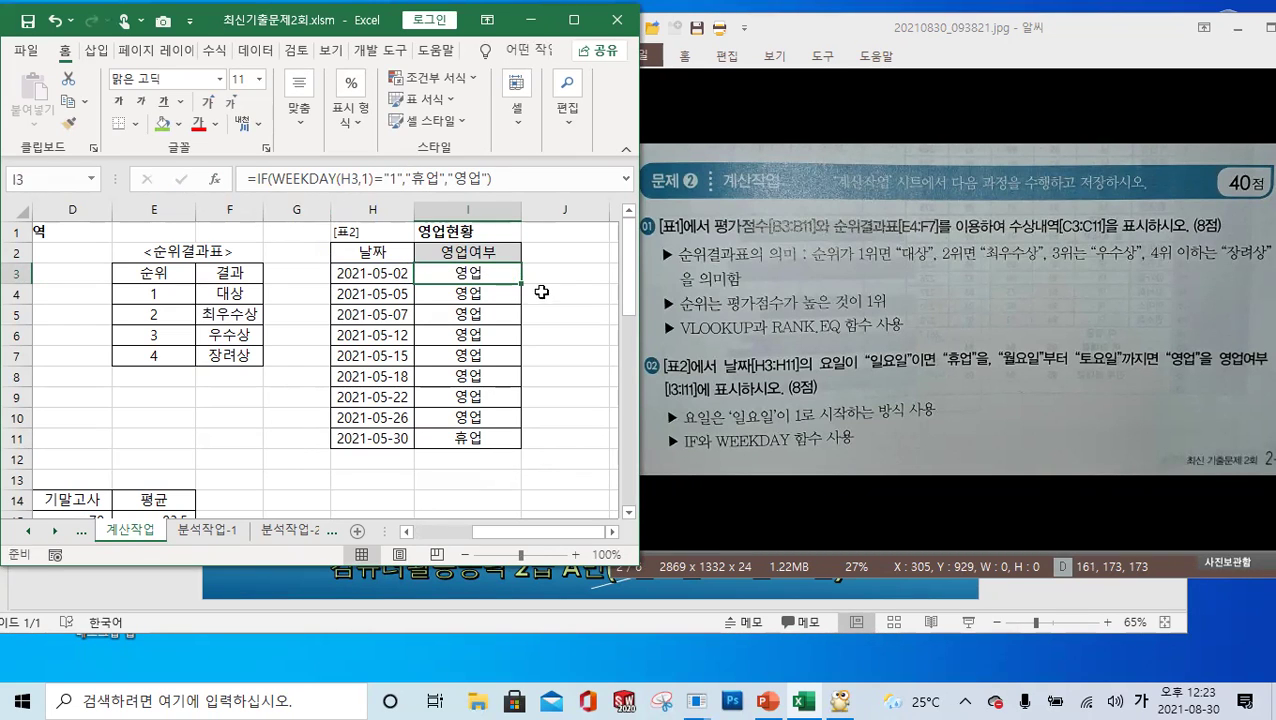
pyautogui.moveTo(520, 284); pyautogui.dragTo(520, 440)
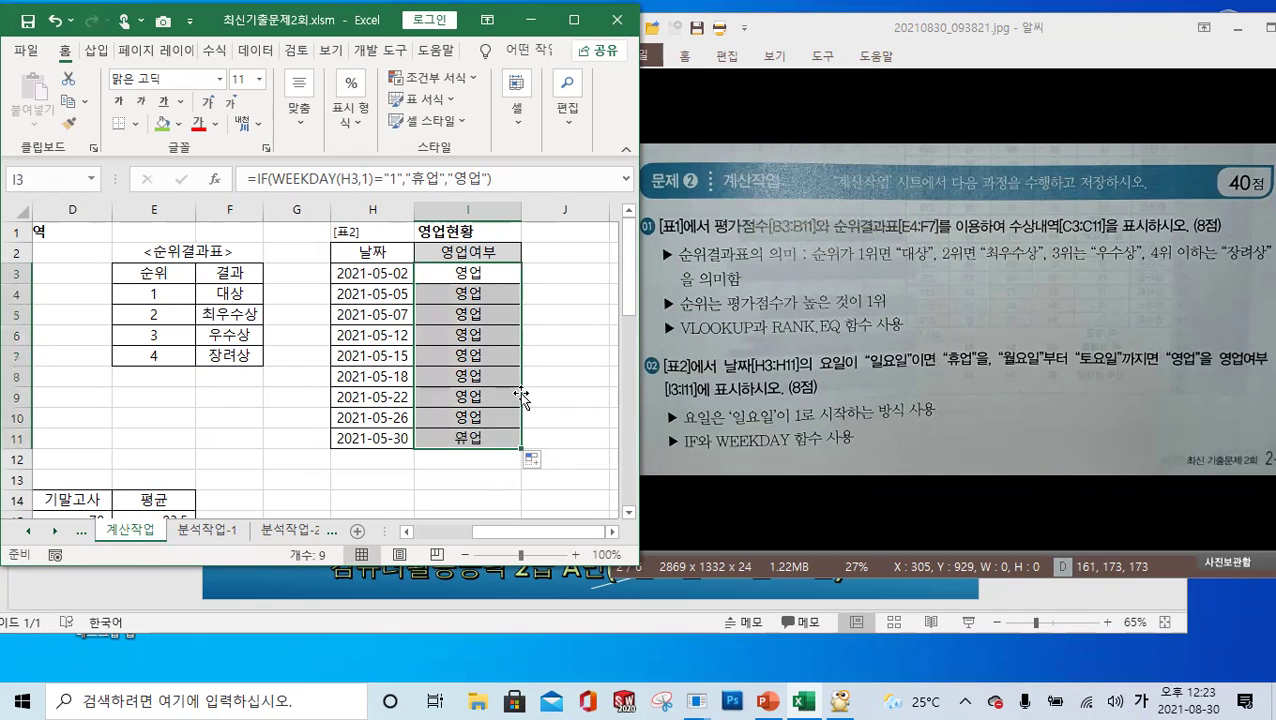
# Step: Remove the quotation marks around 1 in the I3 logical test and refill the formula down through I11
pyautogui.click(497, 280)
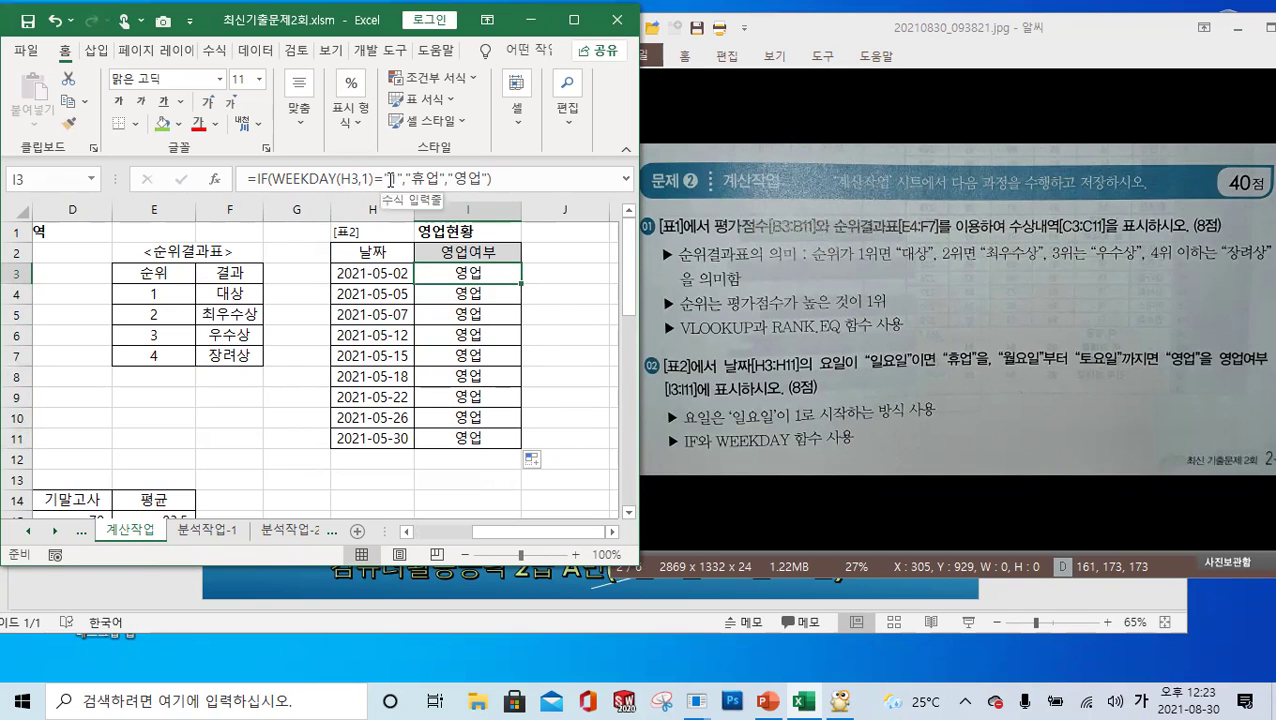
pyautogui.click(390, 179)
pyautogui.press('BackSpace')
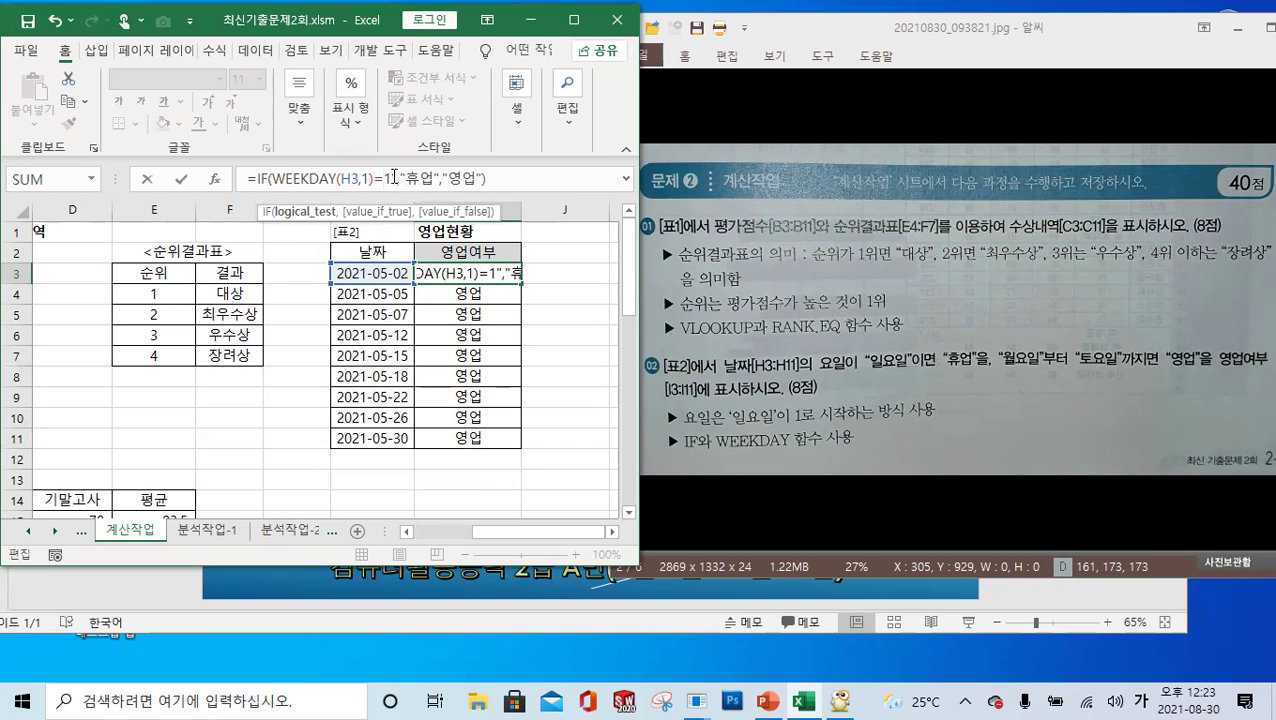
pyautogui.press('BackSpace')
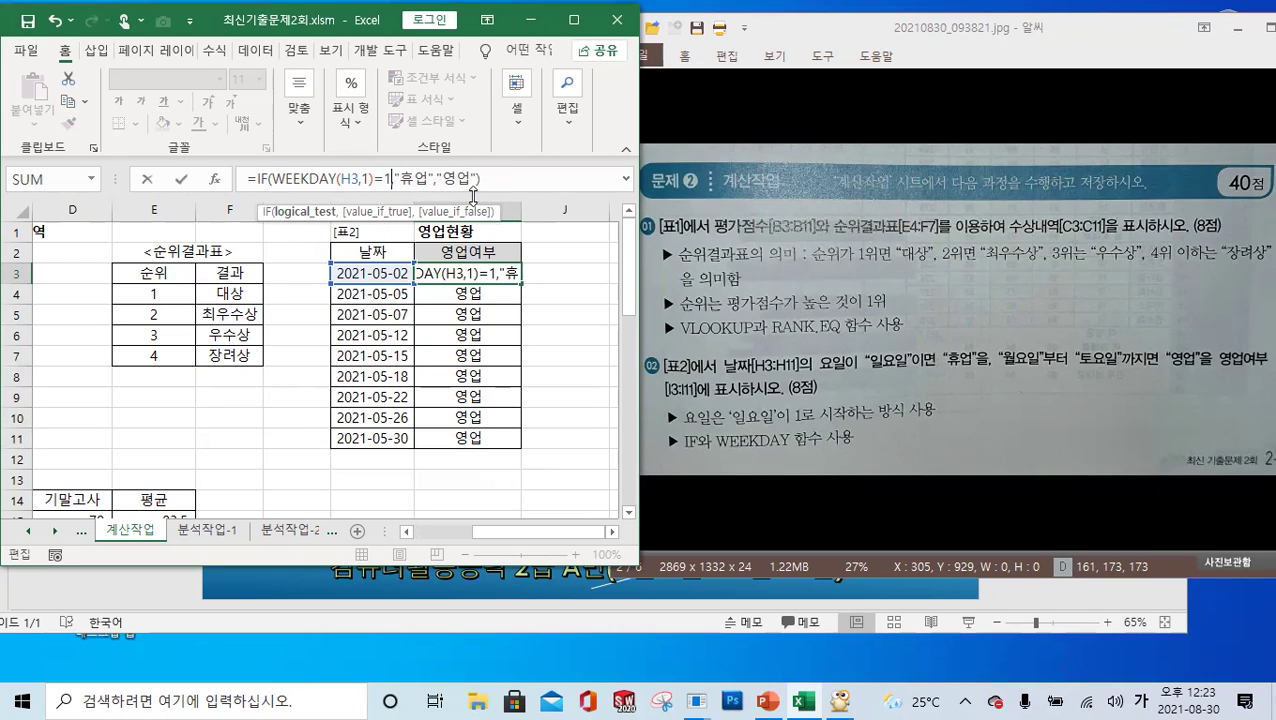
pyautogui.click(271, 185)
pyautogui.click(182, 178)
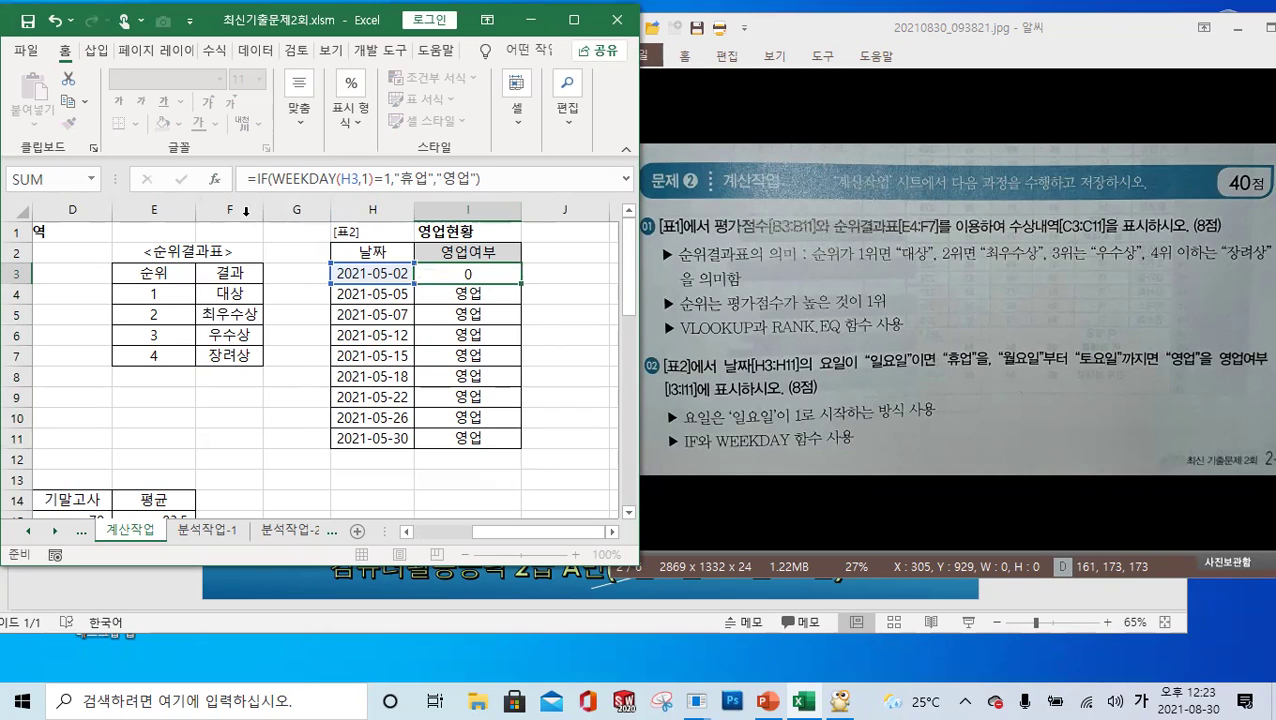
pyautogui.doubleClick(524, 284)
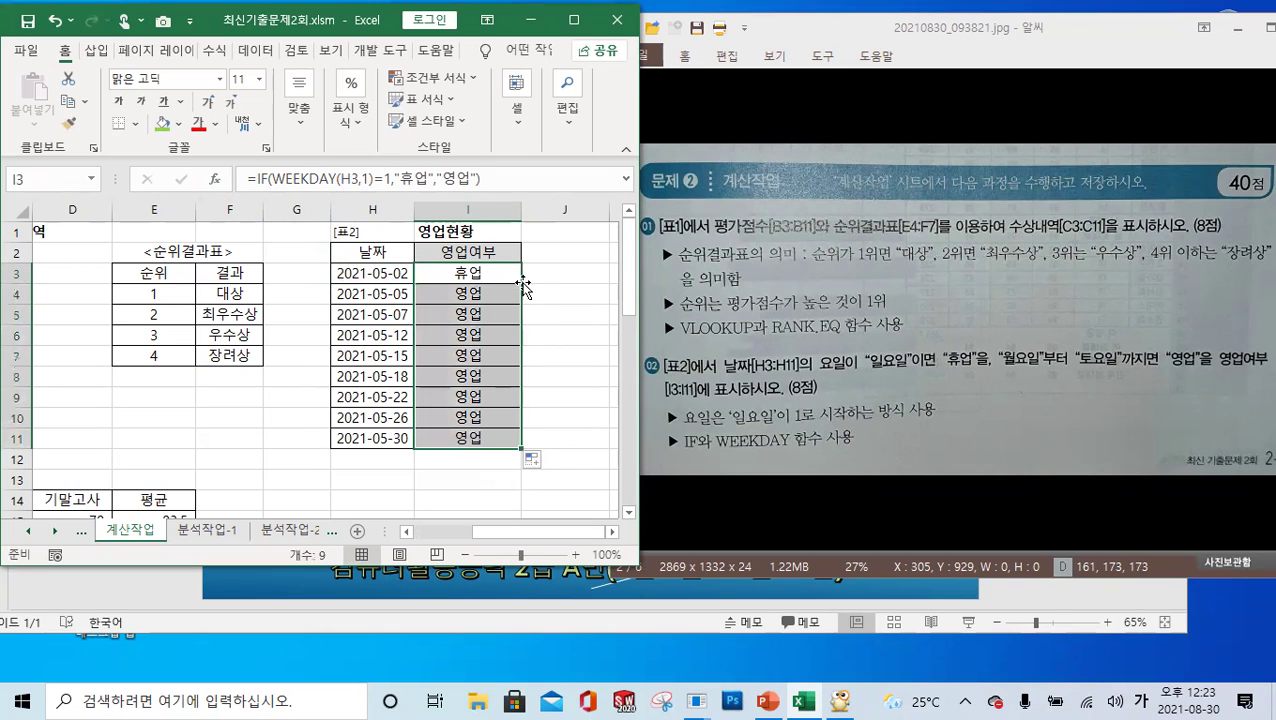
# Step: Review the 영업여부 formulas in I11 and I3 and look at the weekday layout of the system calendar
pyautogui.click(496, 440)
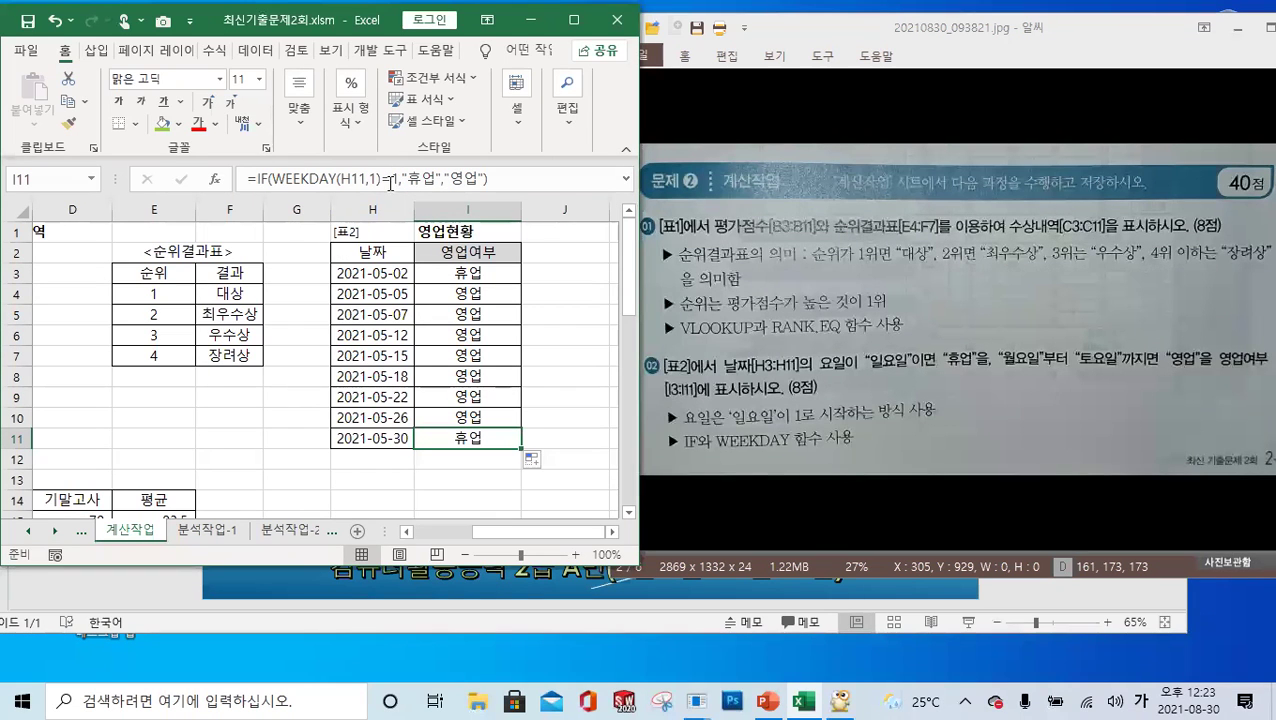
pyautogui.click(470, 275)
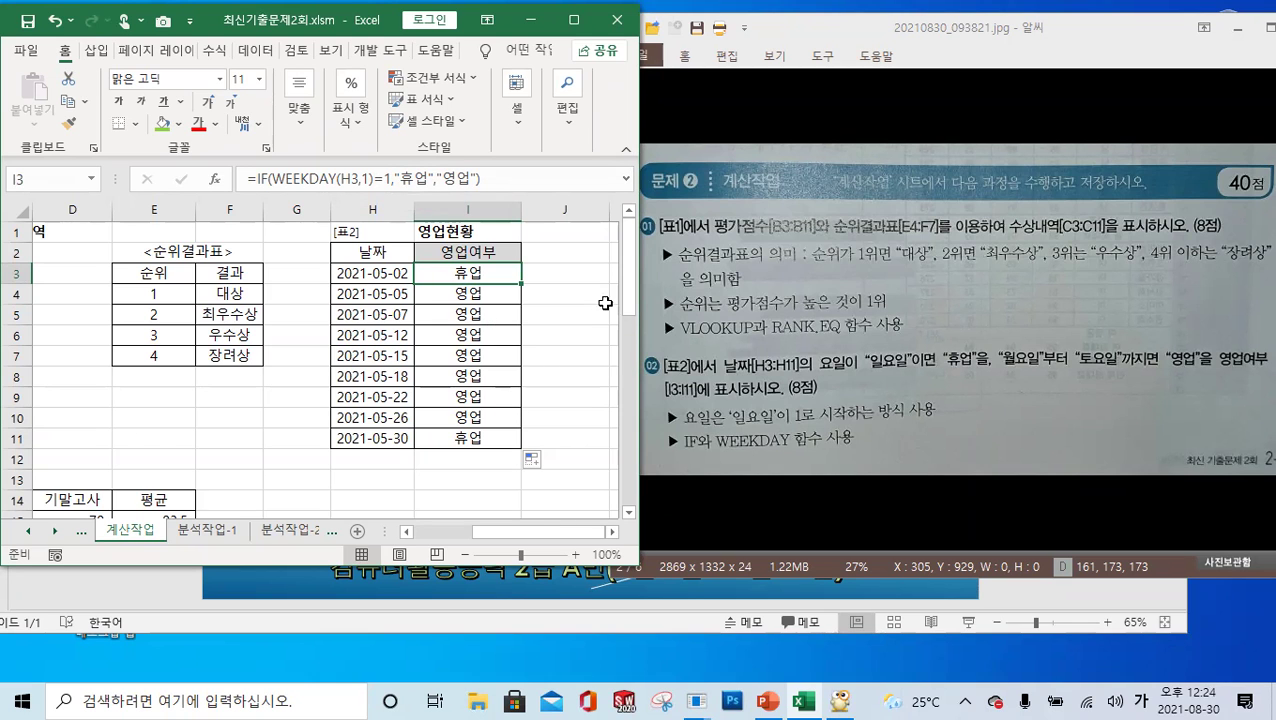
pyautogui.moveTo(631, 300); pyautogui.dragTo(628, 232)
pyautogui.click(1190, 693)
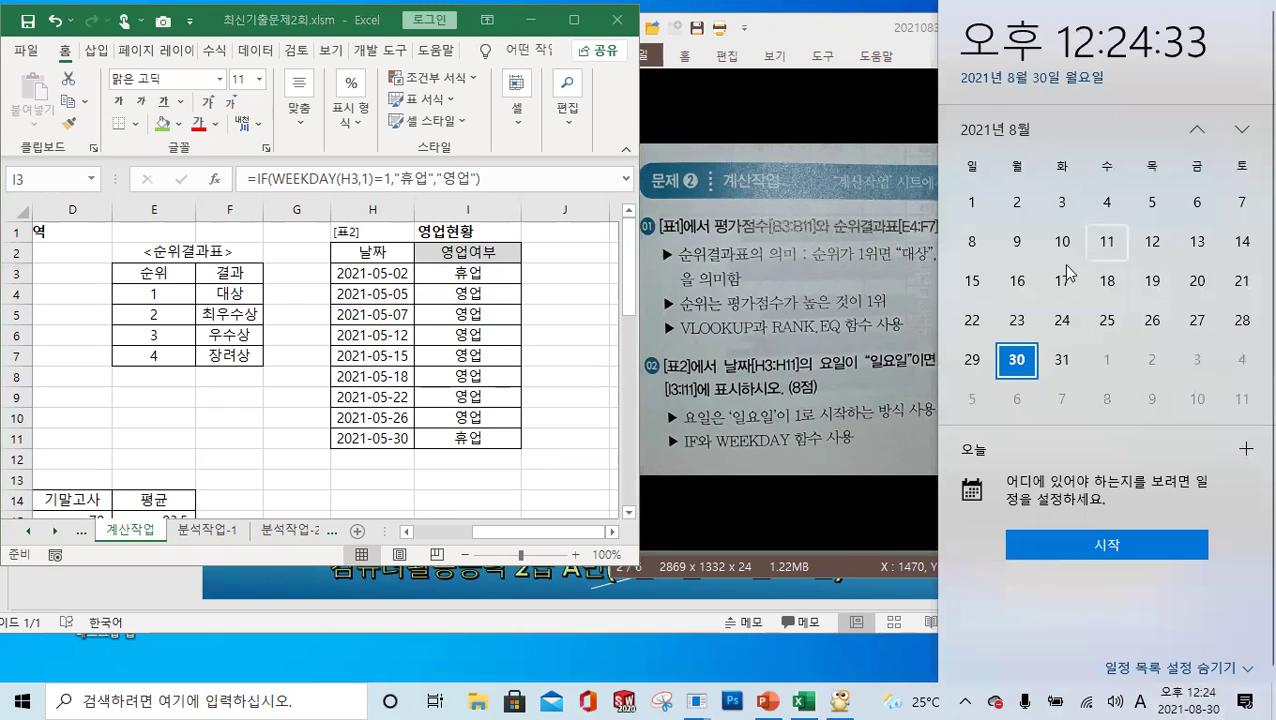
pyautogui.click(571, 285)
pyautogui.doubleClick(570, 282)
pyautogui.press('Escape')
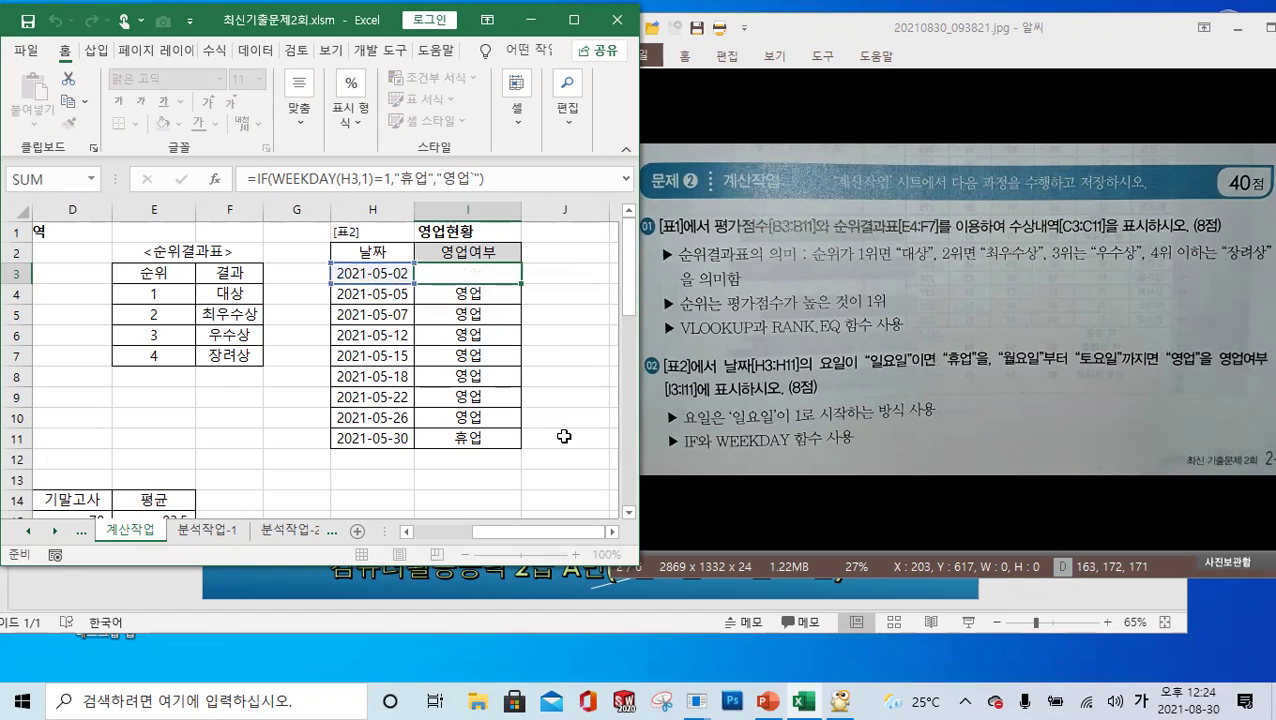
# Step: Bring [표3] into view and show the next problem image, 20210830_093852.jpg, in the image viewer
pyautogui.moveTo(595, 535); pyautogui.dragTo(540, 534)
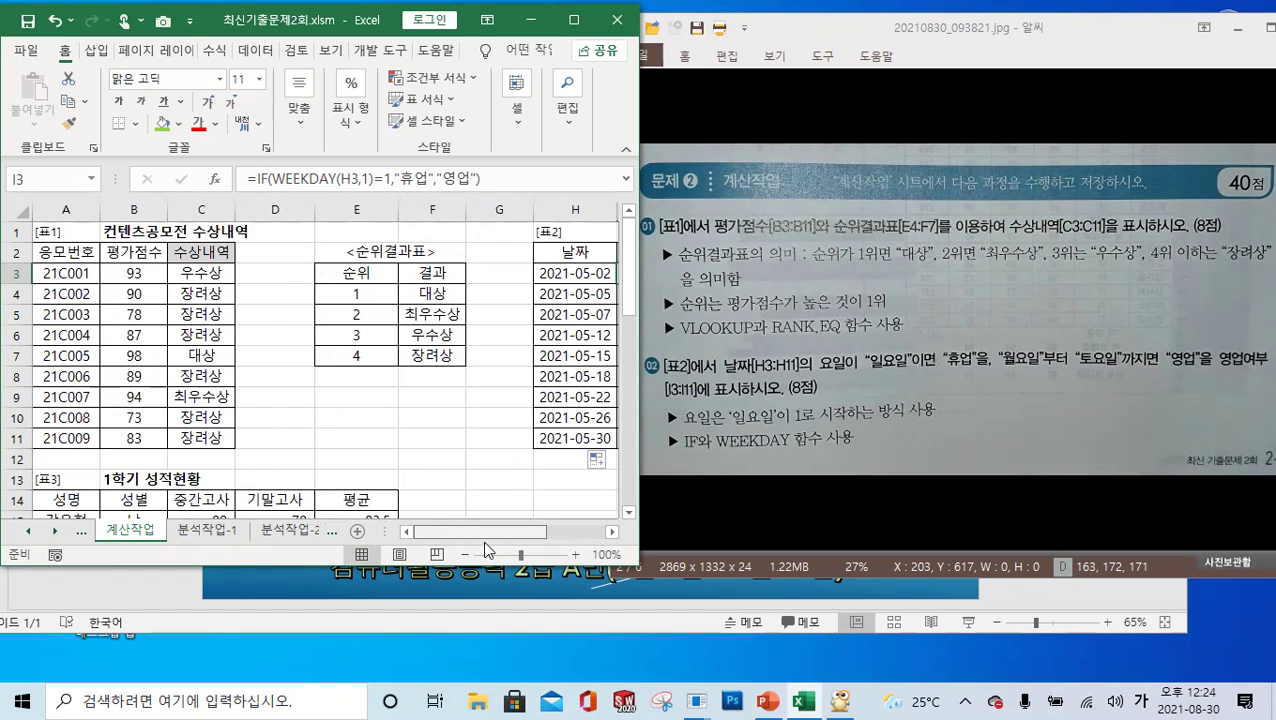
pyautogui.scroll(-3, 369, 357)
pyautogui.scroll(-1, 369, 357)
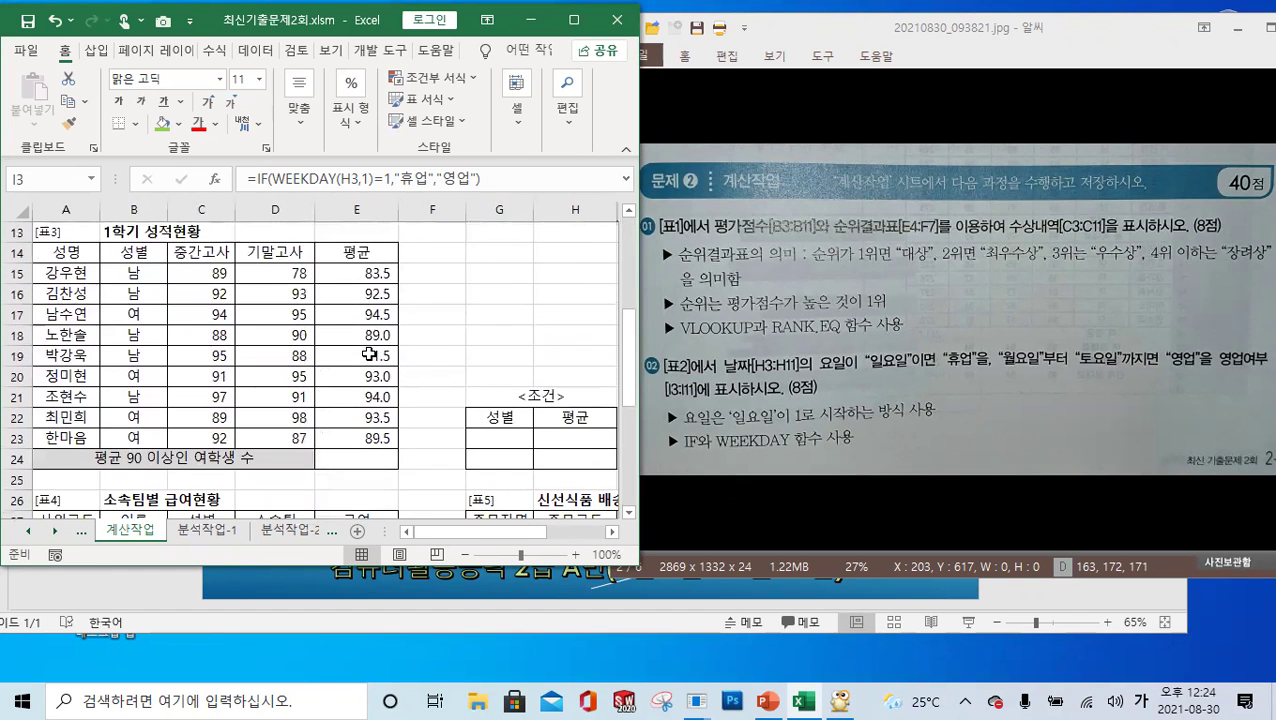
pyautogui.click(833, 378)
pyautogui.scroll(-1, 833, 378)
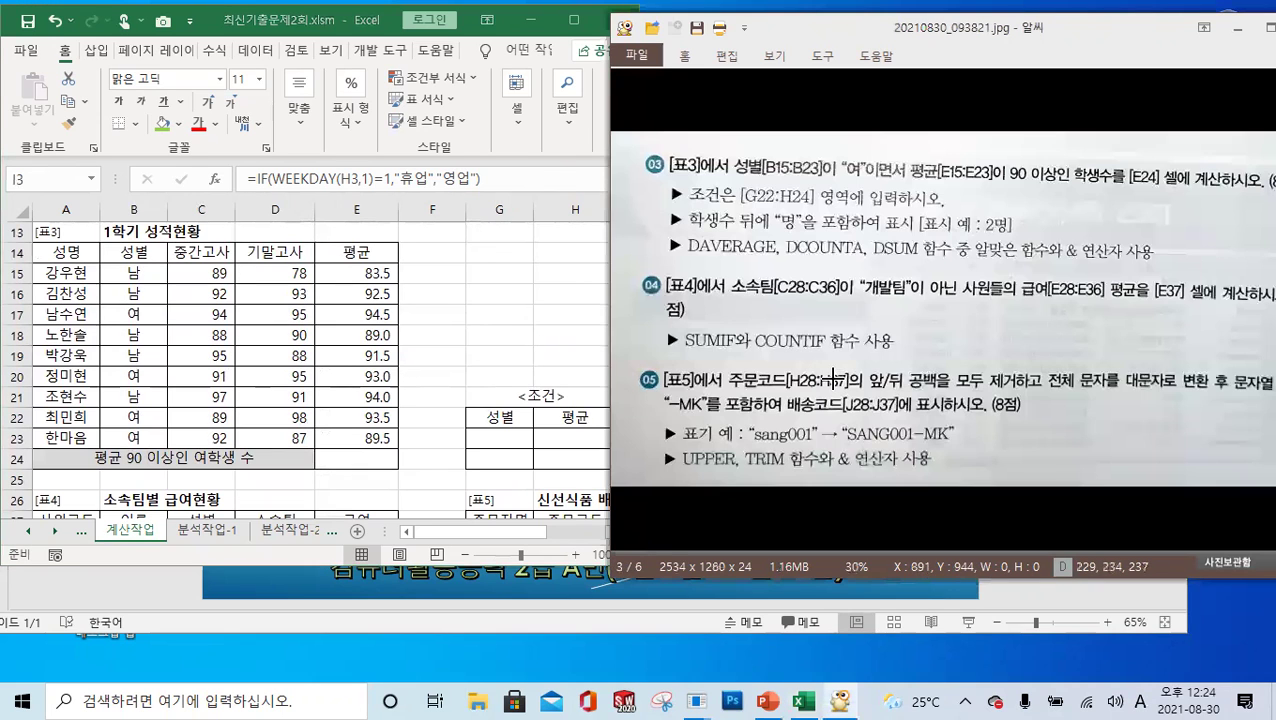
# Step: Fill in the <조건> range for [표3] with 여 under 성별 in G23 and >=90 under 평균 in H23
pyautogui.click(550, 343)
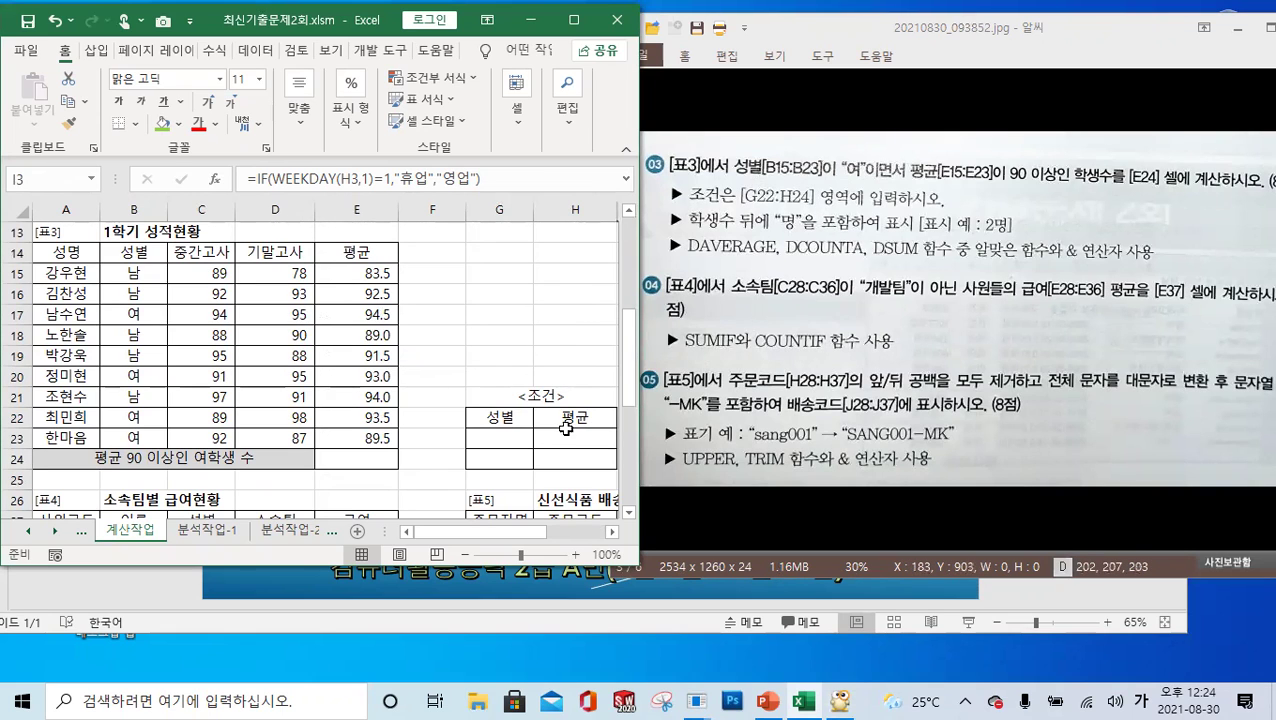
pyautogui.click(508, 443)
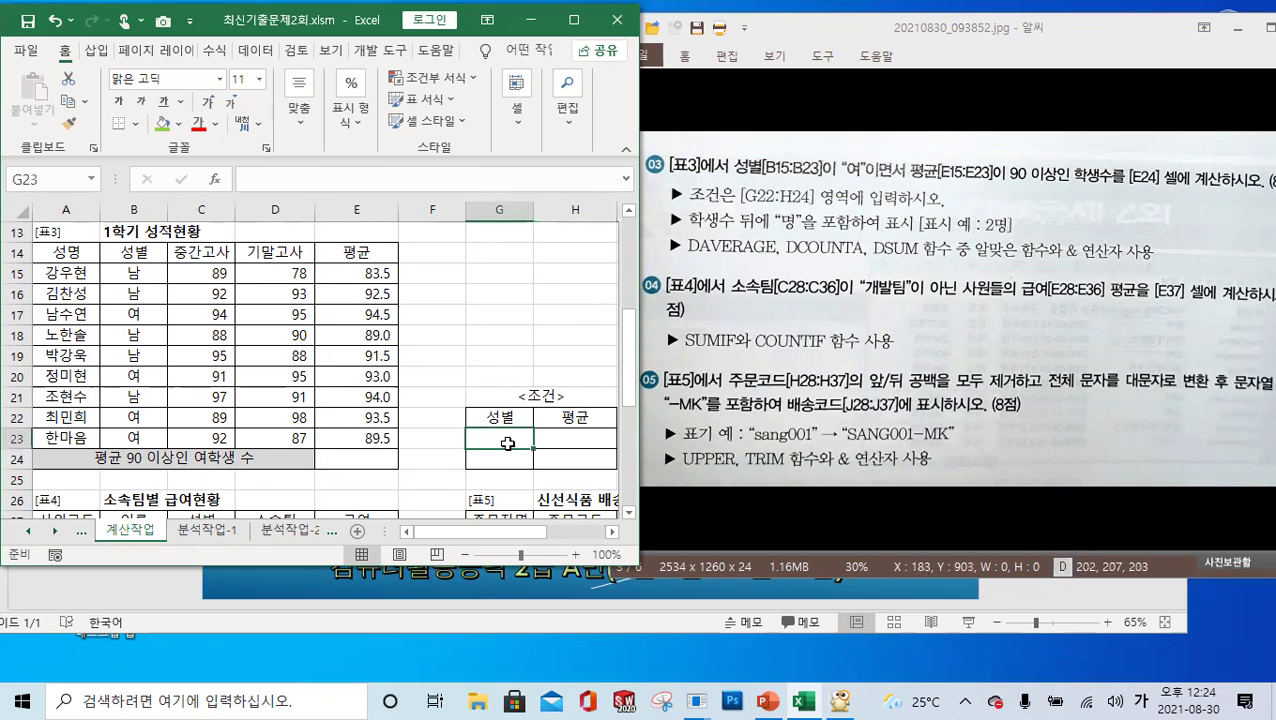
pyautogui.write('여')
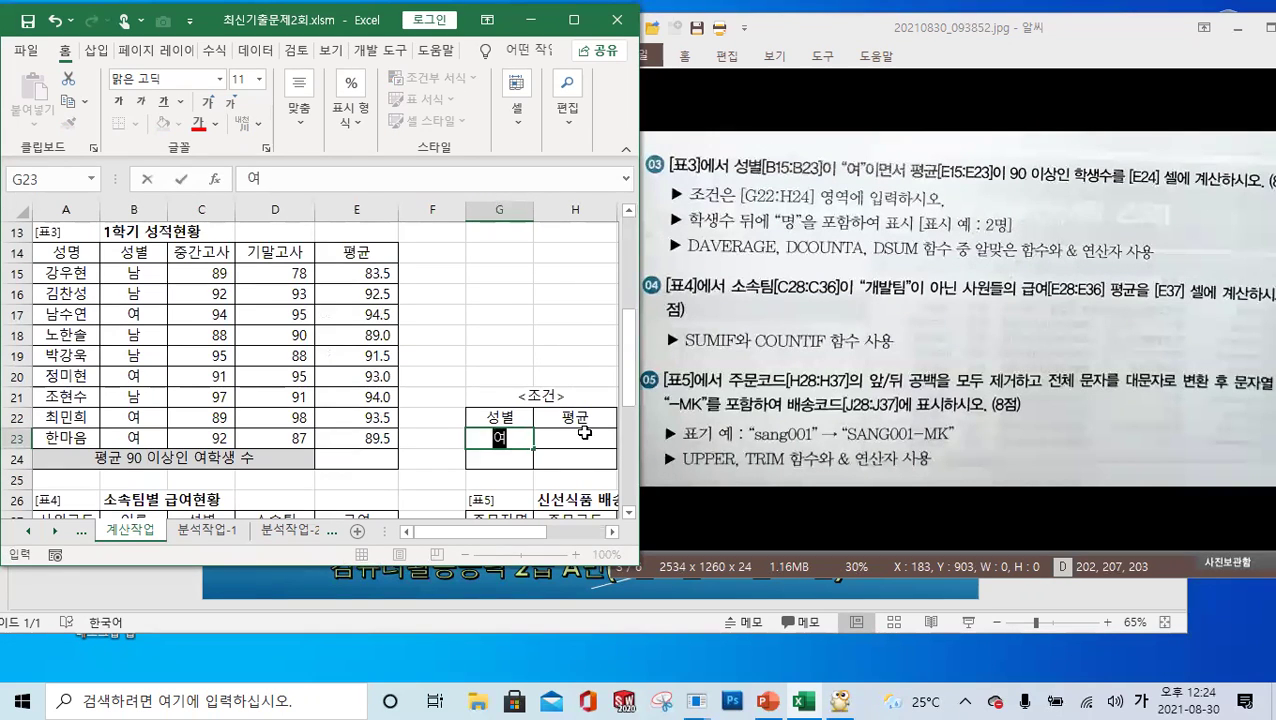
pyautogui.click(584, 436)
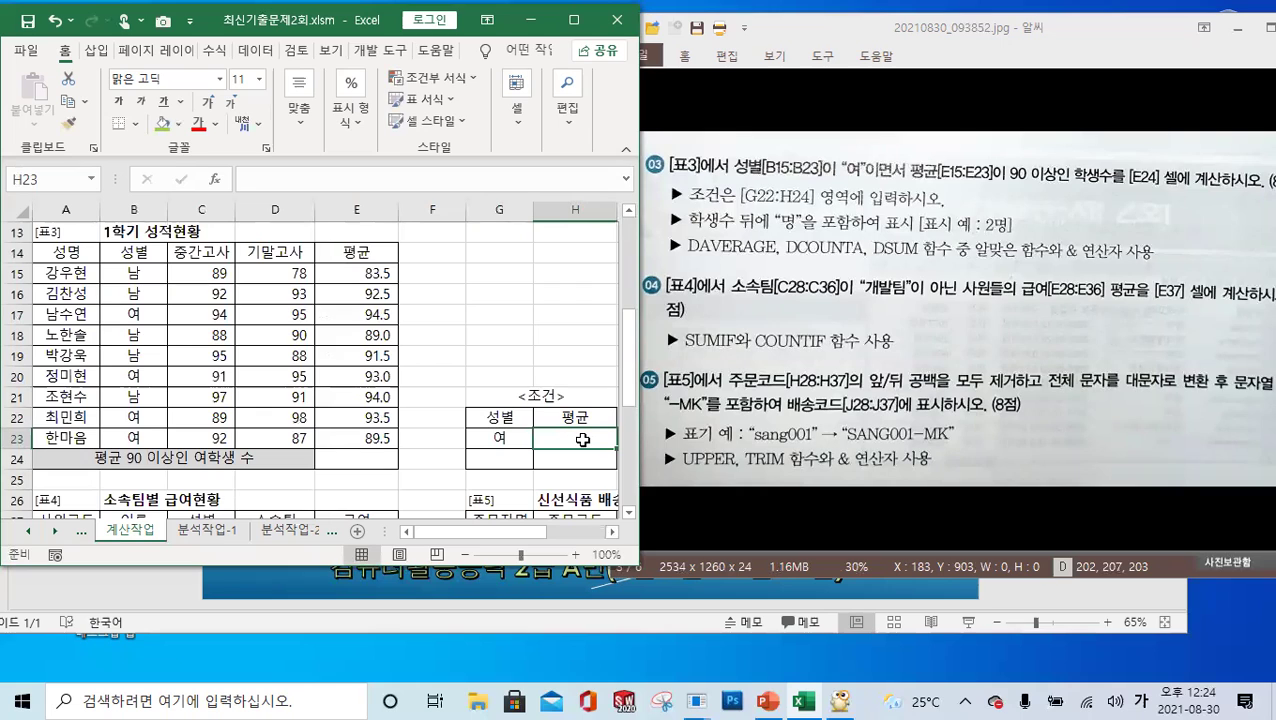
pyautogui.write('>=90')
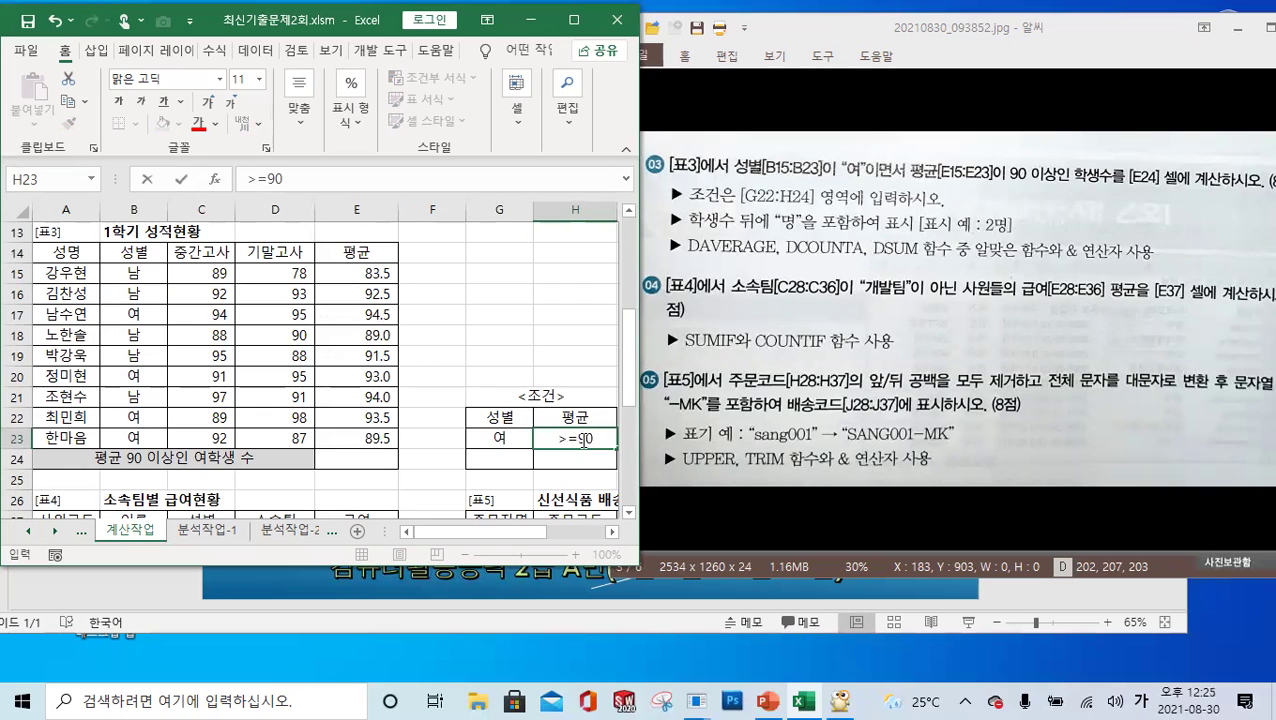
pyautogui.press('Return')
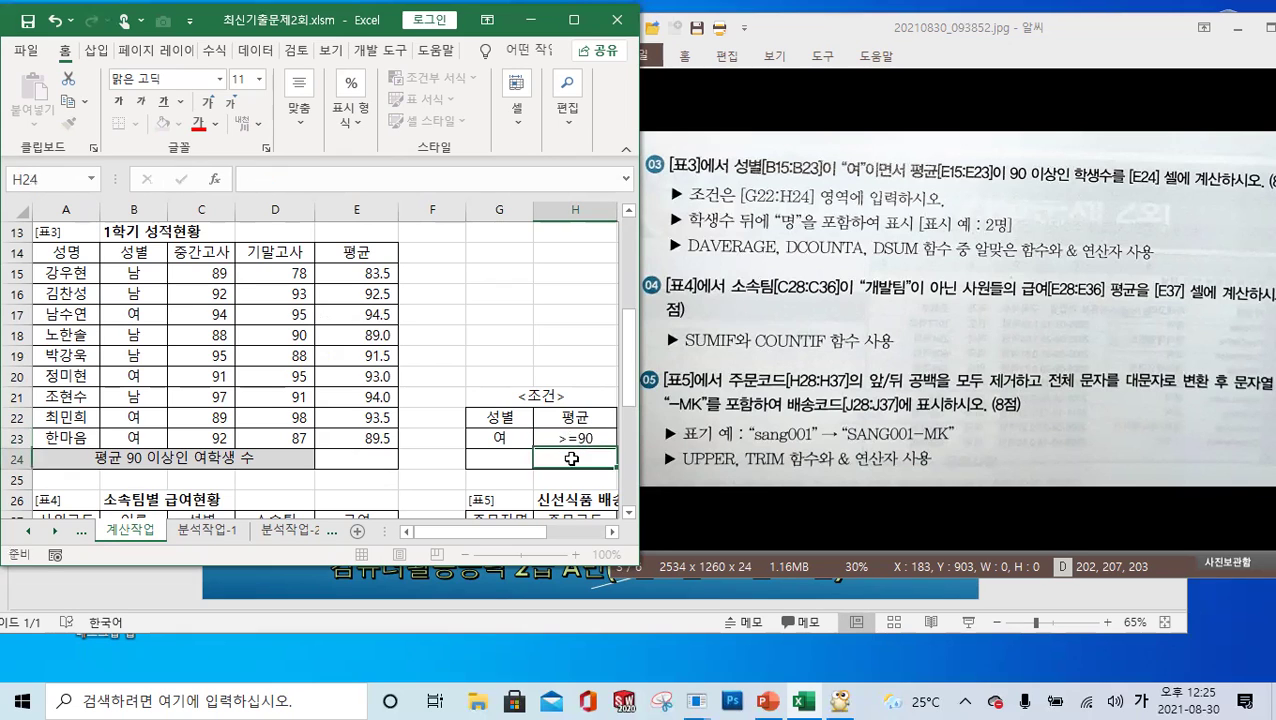
pyautogui.click(504, 458)
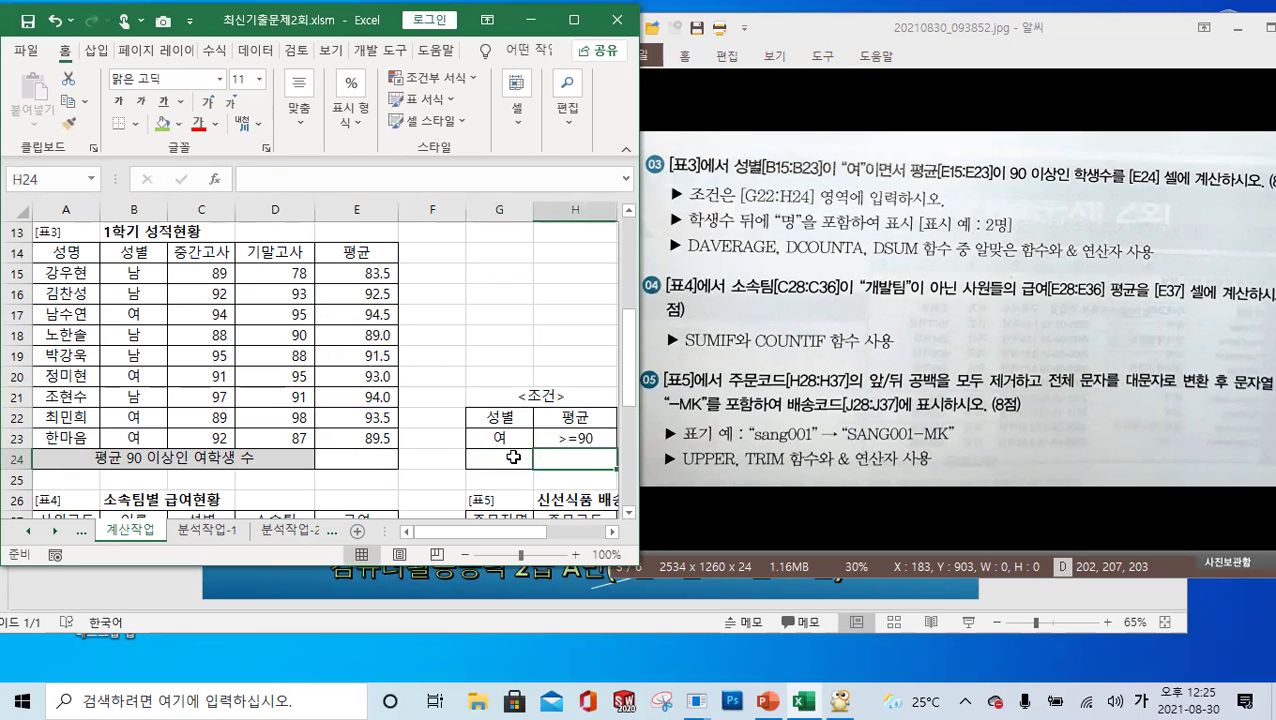
pyautogui.click(585, 438)
pyautogui.click(589, 458)
pyautogui.click(587, 440)
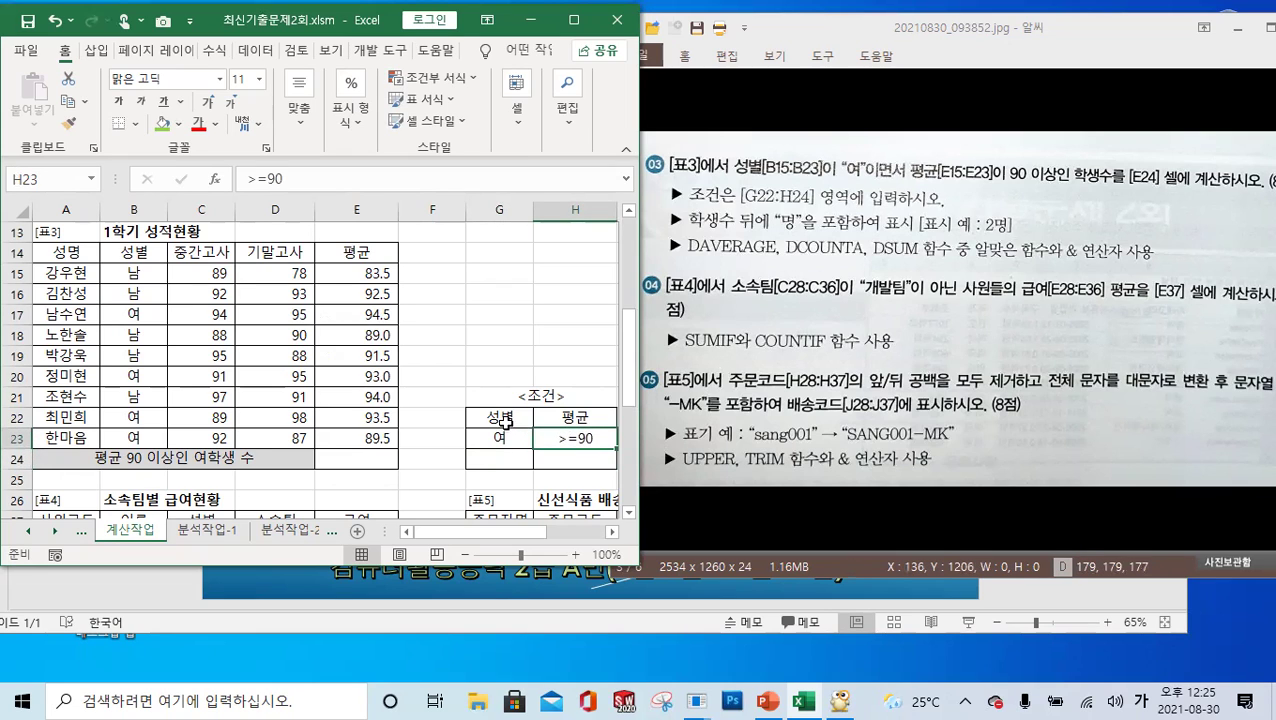
pyautogui.moveTo(502, 419); pyautogui.dragTo(582, 440)
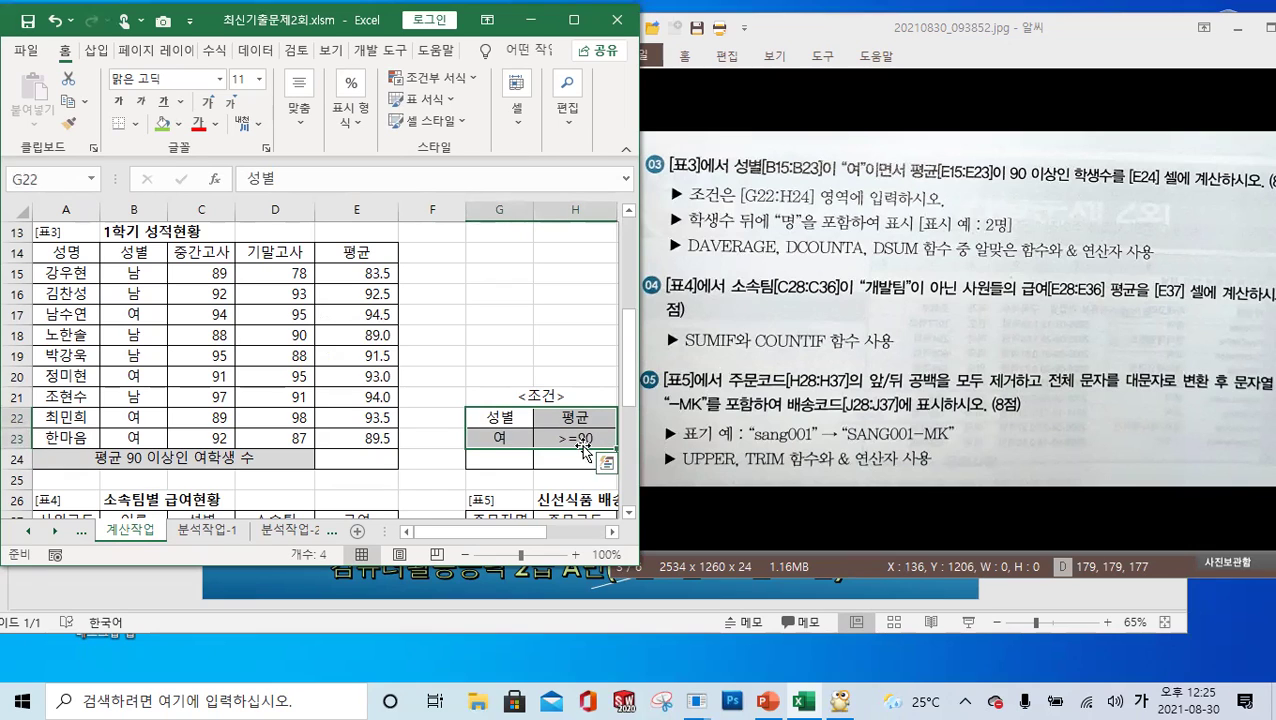
# Step: Start a DCOUNTA formula in E24 with the [표3] range A14:E23 as its database
pyautogui.click(382, 462)
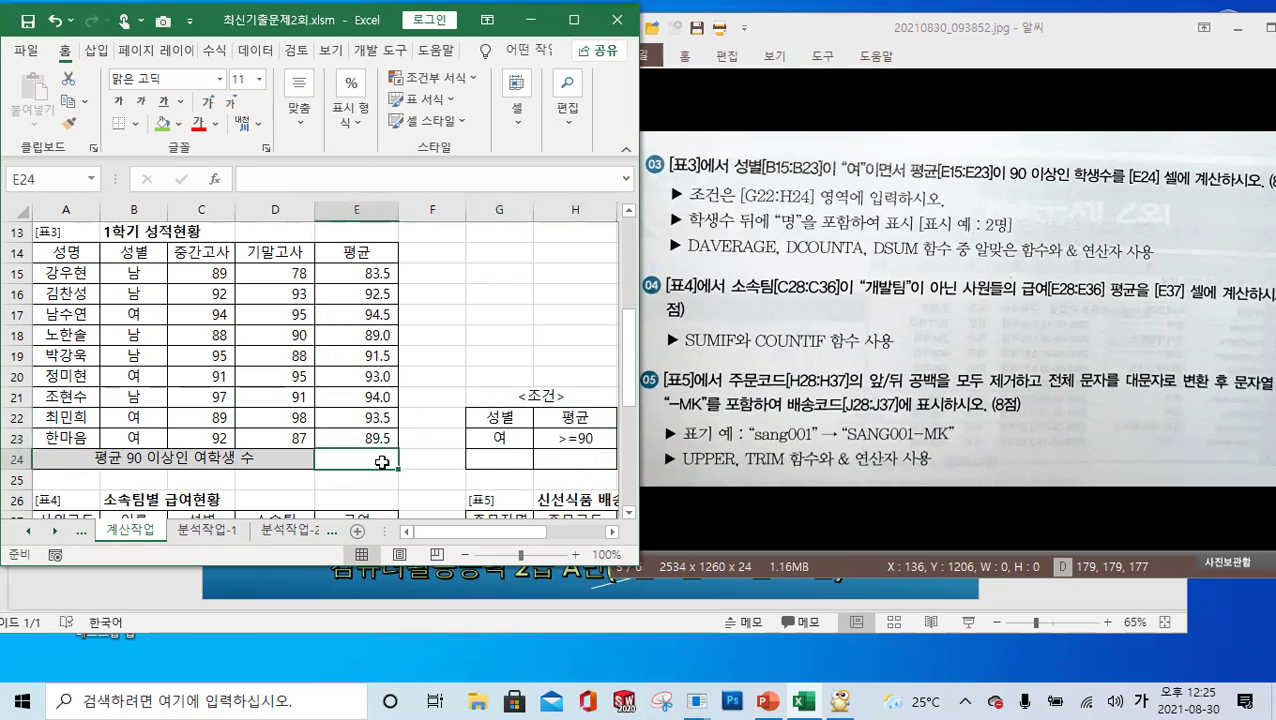
pyautogui.click(351, 177)
pyautogui.write('=')
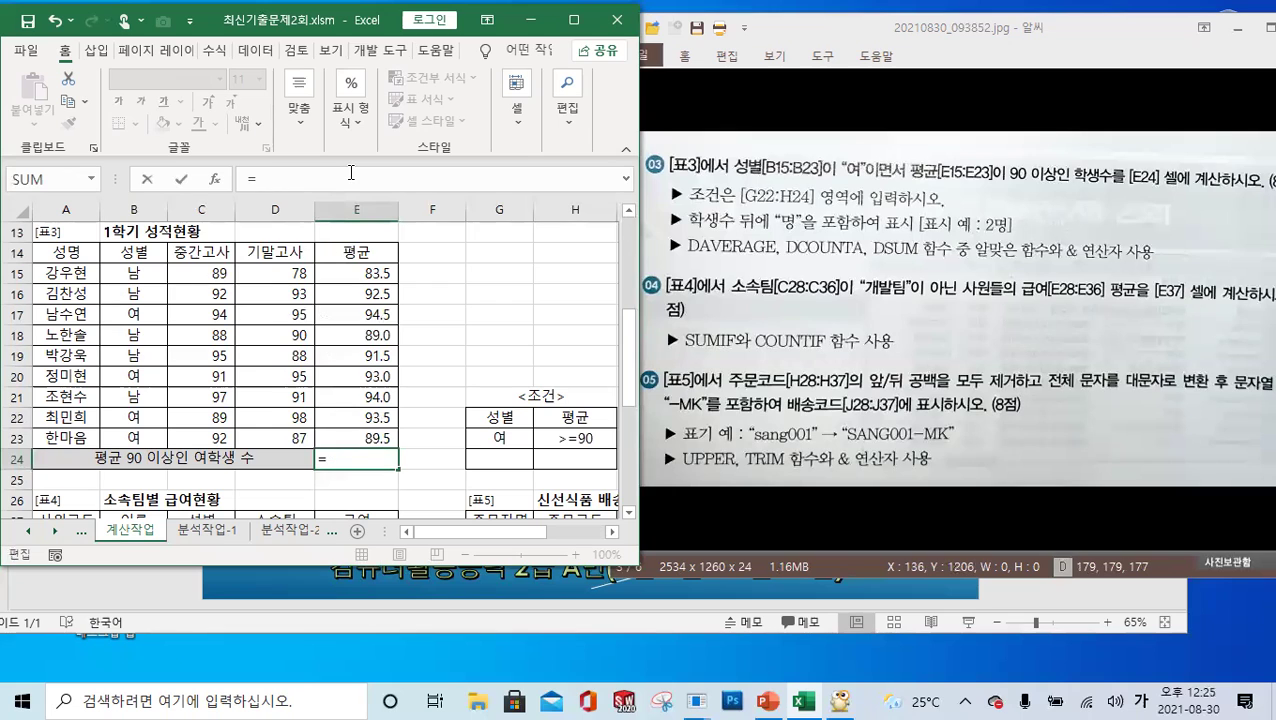
pyautogui.write('dc')
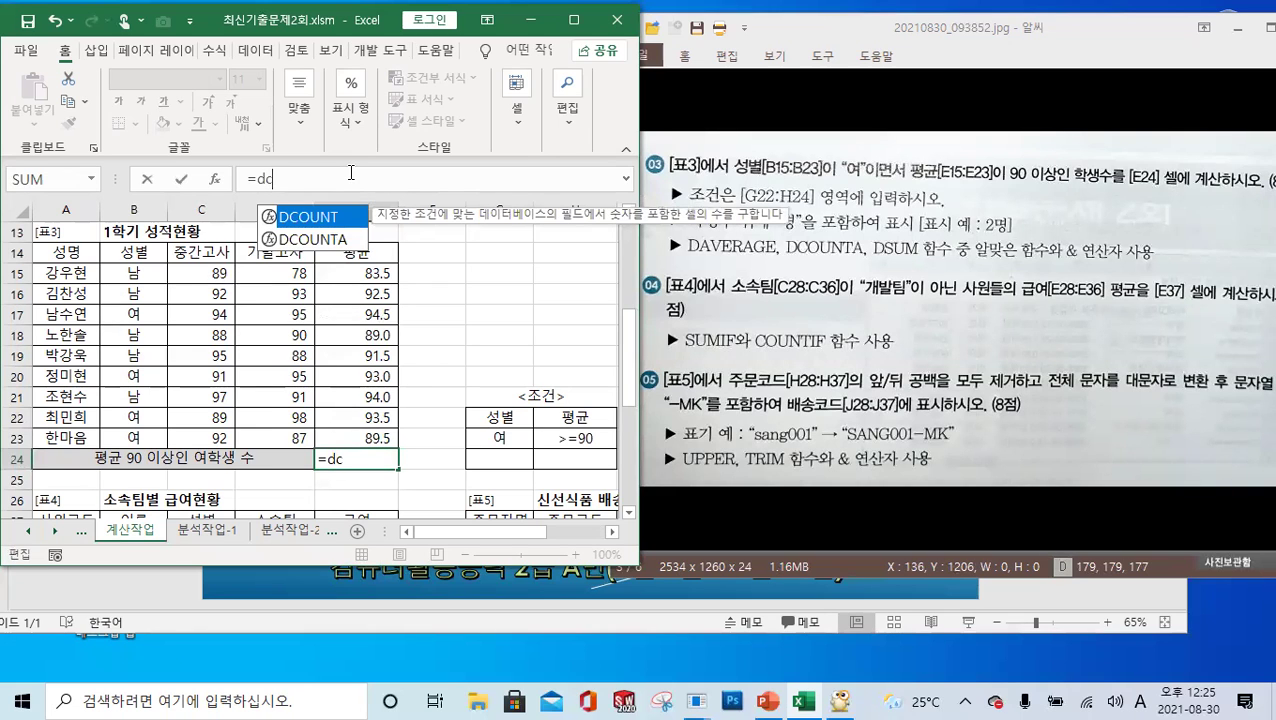
pyautogui.doubleClick(322, 239)
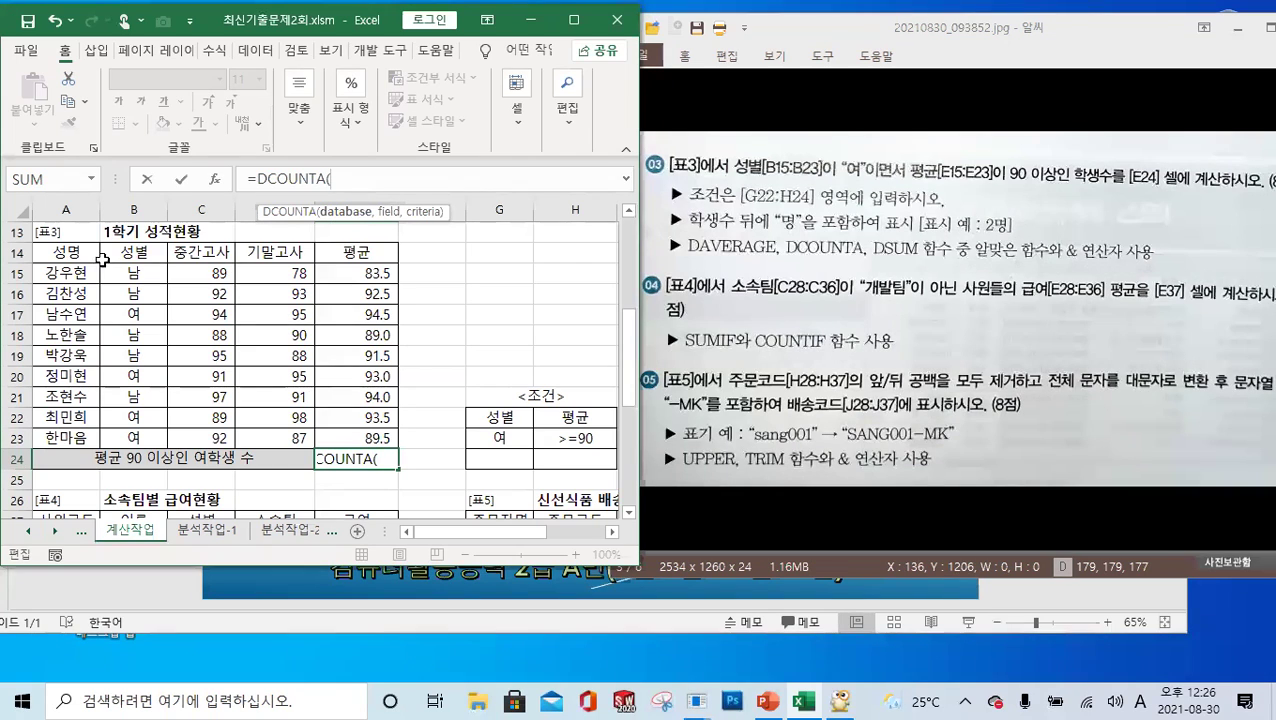
pyautogui.moveTo(82, 251); pyautogui.dragTo(362, 435)
pyautogui.write(',')
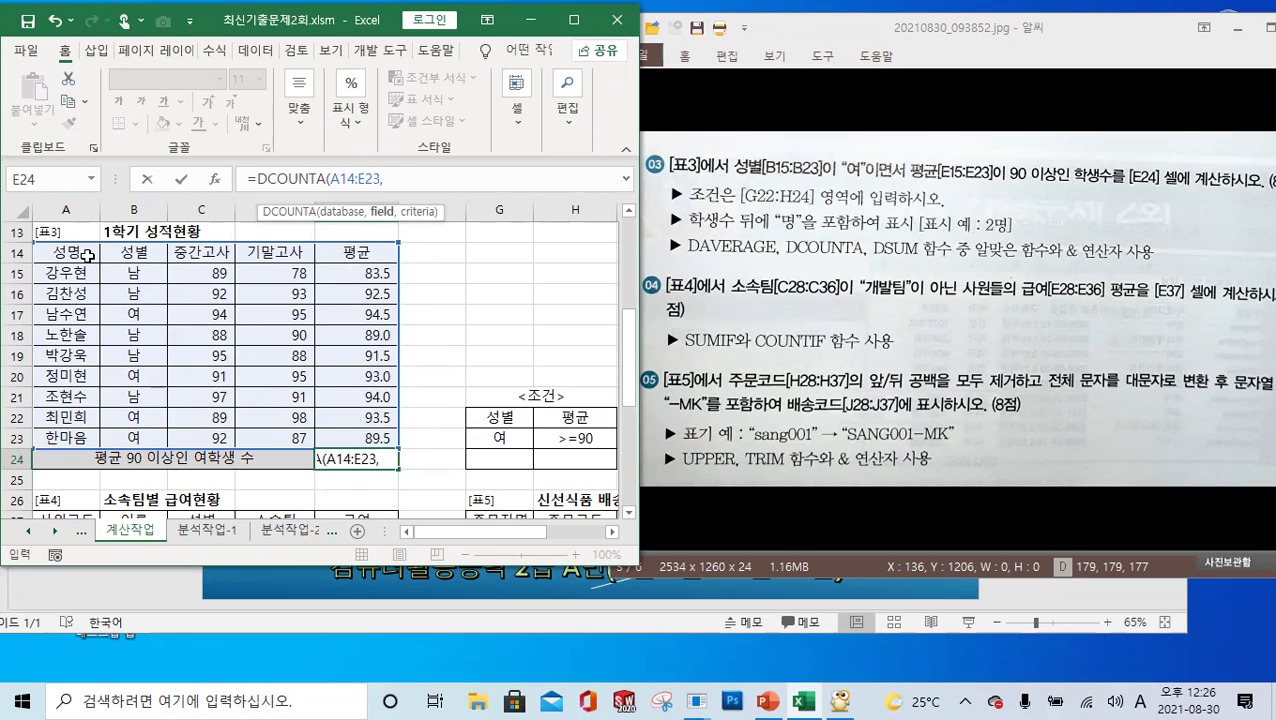
# Step: Complete the DCOUNTA arguments in E24 with field A14 and criteria range G22:H23, and close the parenthesis
pyautogui.click(88, 256)
pyautogui.write(',')
pyautogui.moveTo(508, 418); pyautogui.dragTo(580, 438)
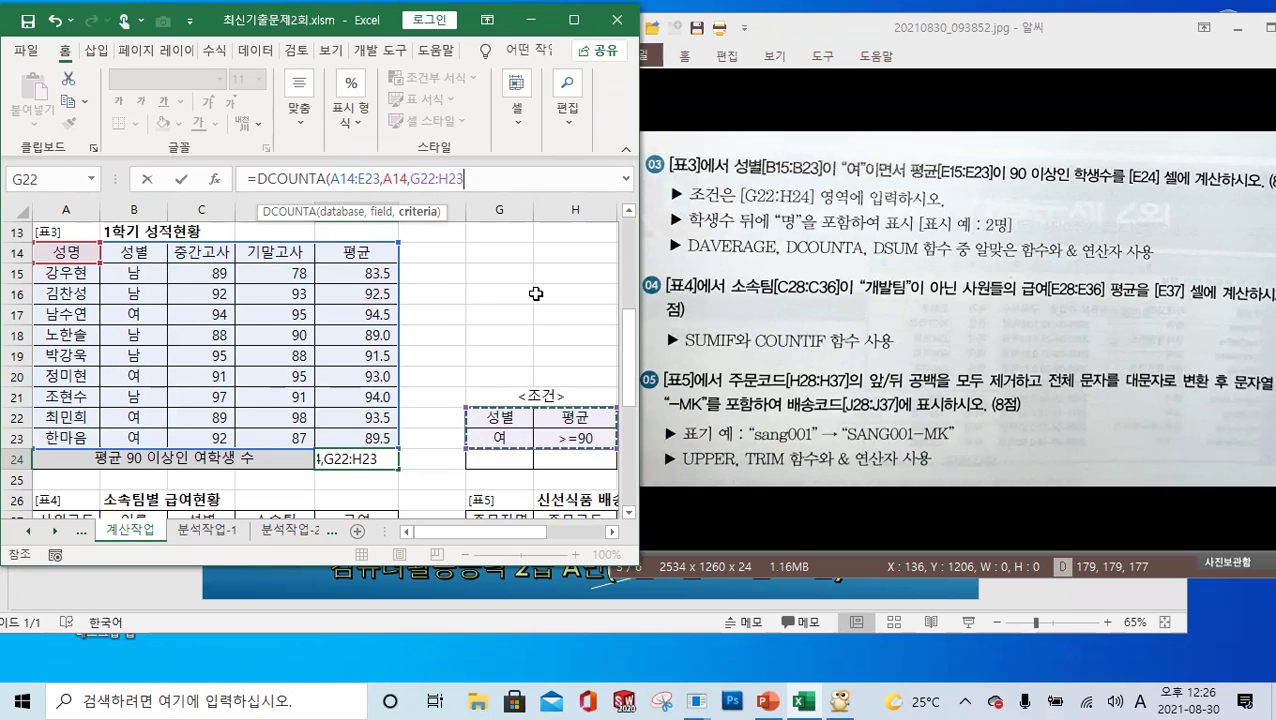
pyautogui.write(')')
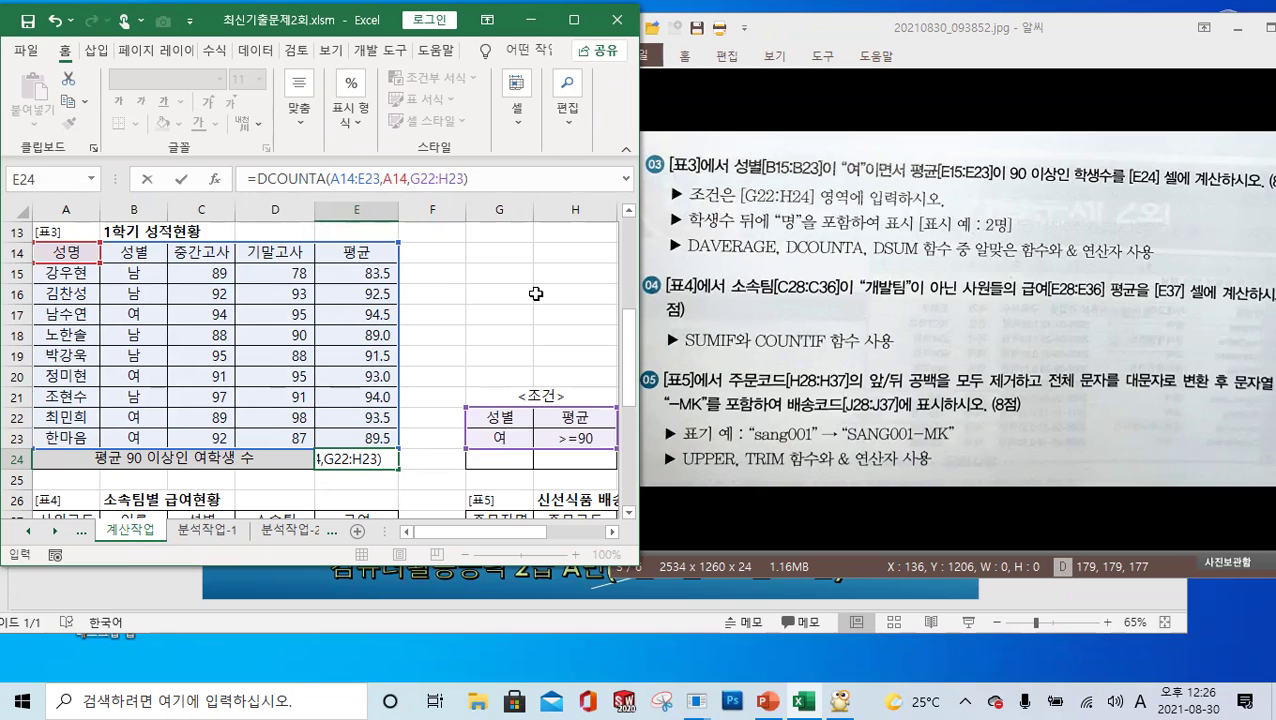
# Step: Append &"명" to the DCOUNTA formula in E24, enter it, and review its field argument A14
pyautogui.write('&"명')
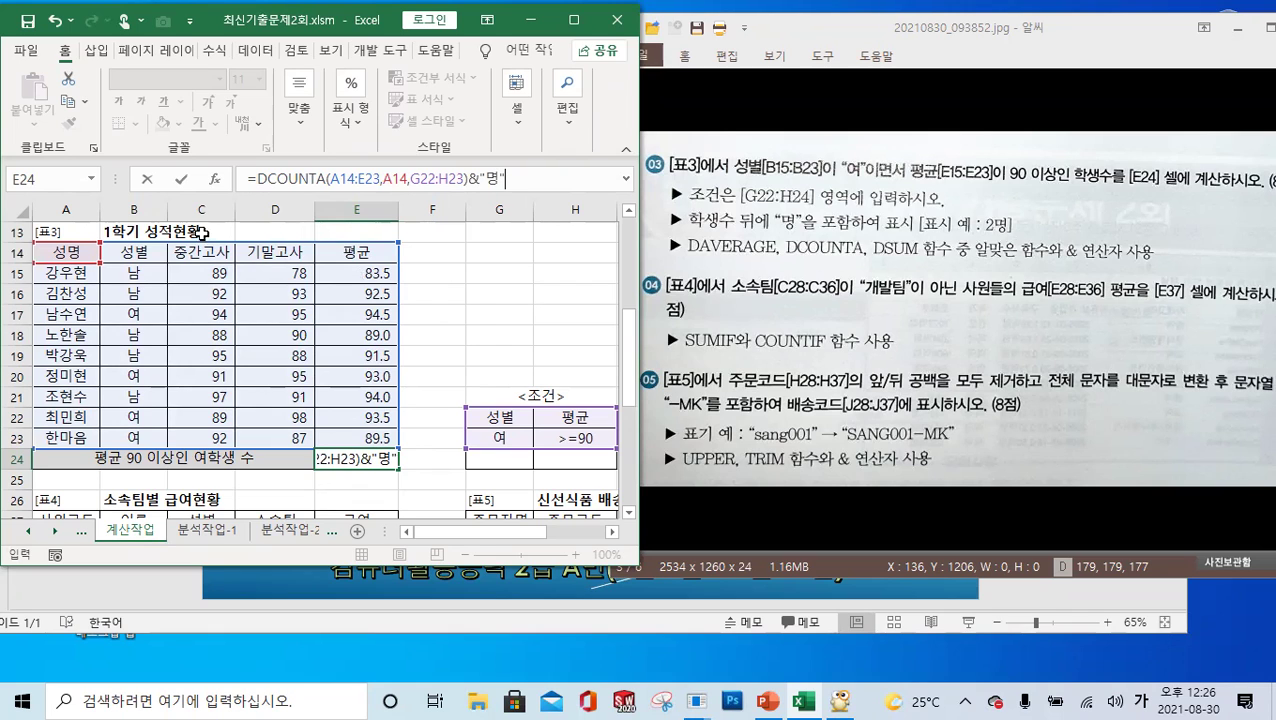
pyautogui.click(181, 179)
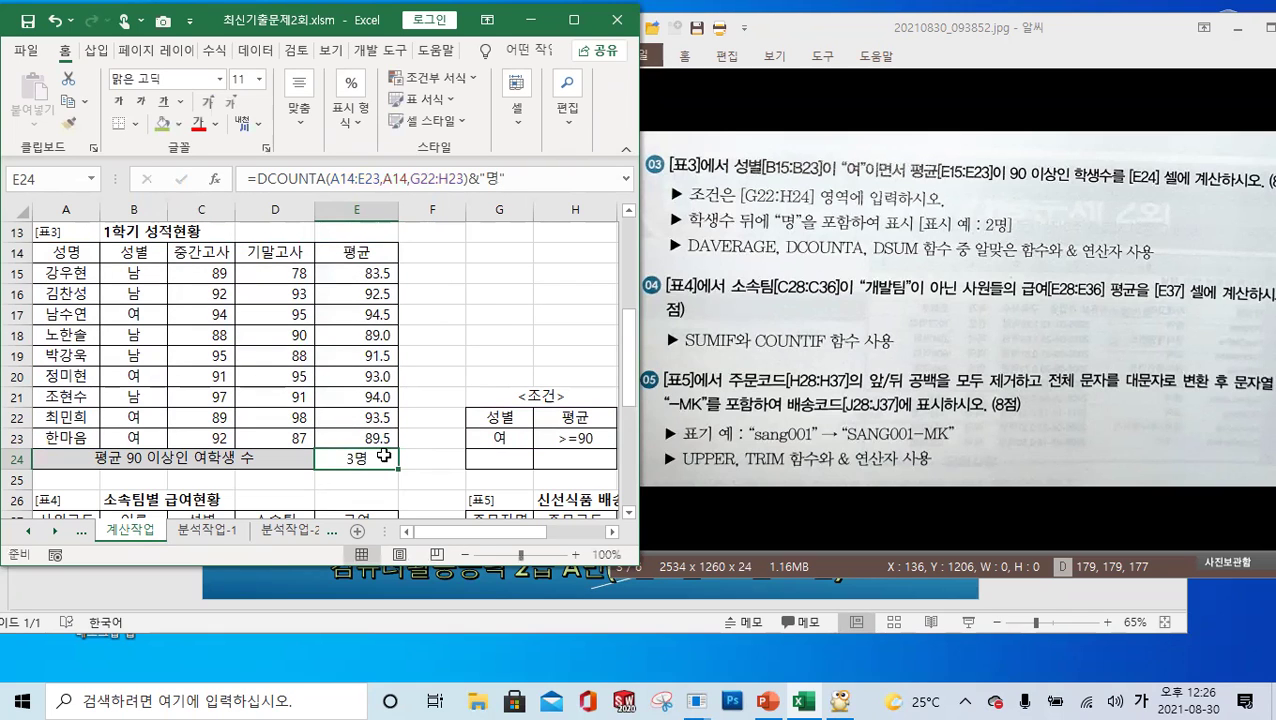
pyautogui.moveTo(409, 180); pyautogui.dragTo(386, 180)
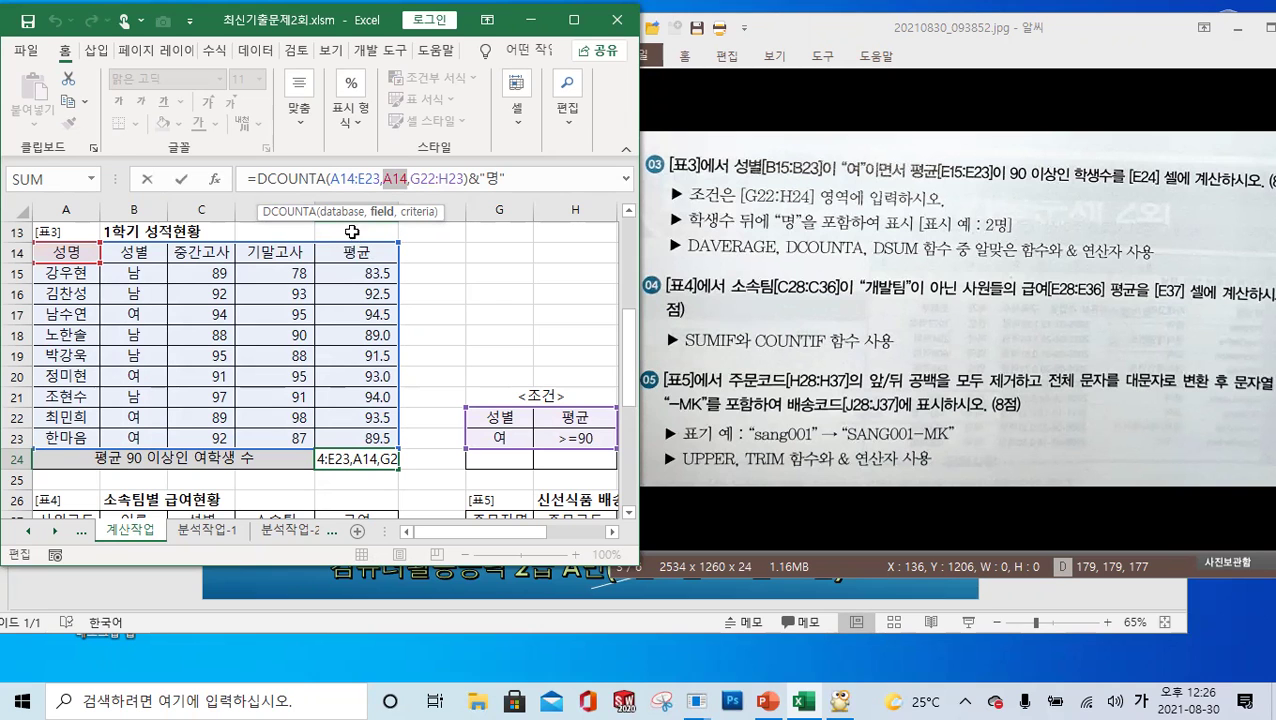
pyautogui.click(183, 179)
pyautogui.click(462, 292)
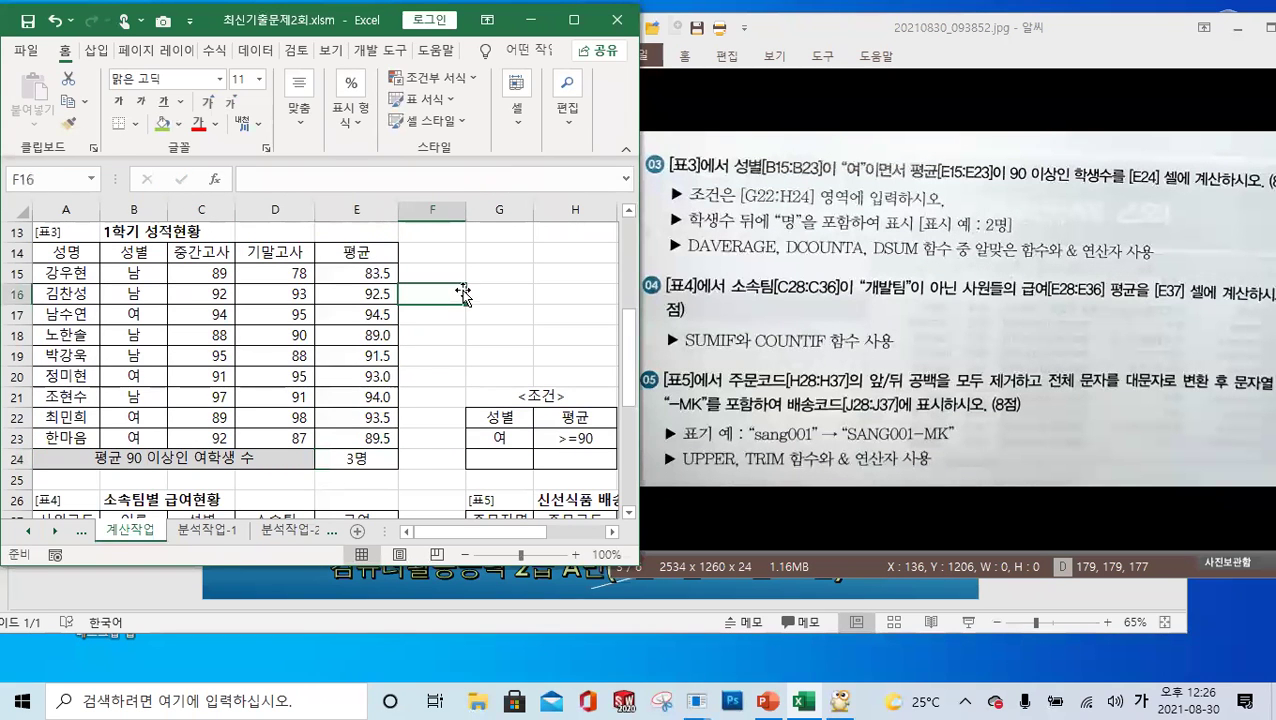
# Step: Start a SUMIF formula in E37 of [표4] with the 소속팀 cells D28:D36 as its range
pyautogui.scroll(-4, 462, 292)
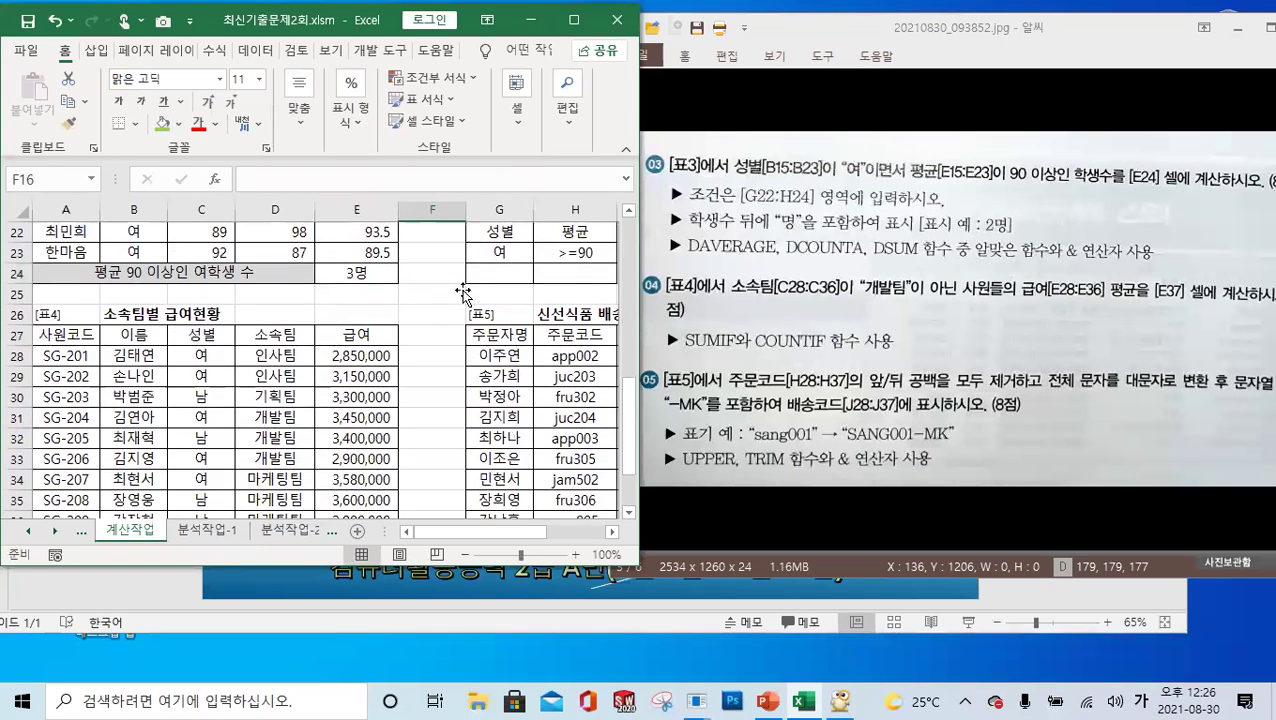
pyautogui.click(372, 482)
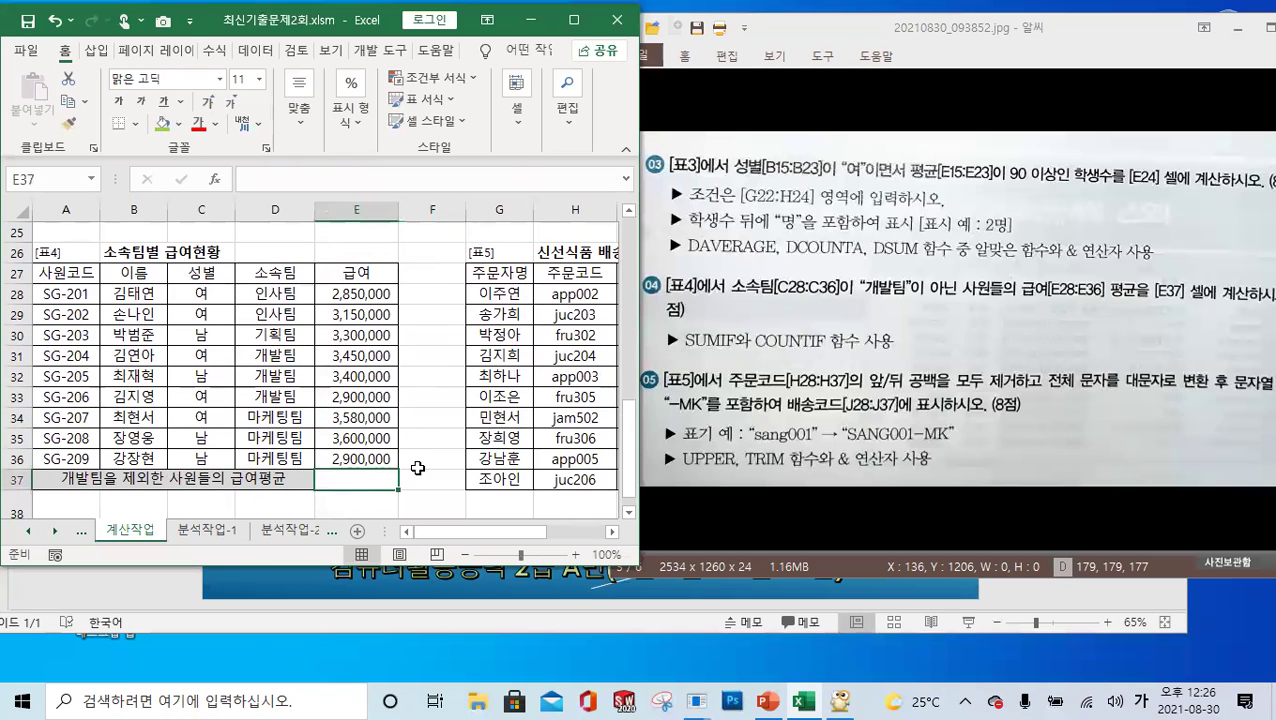
pyautogui.click(330, 187)
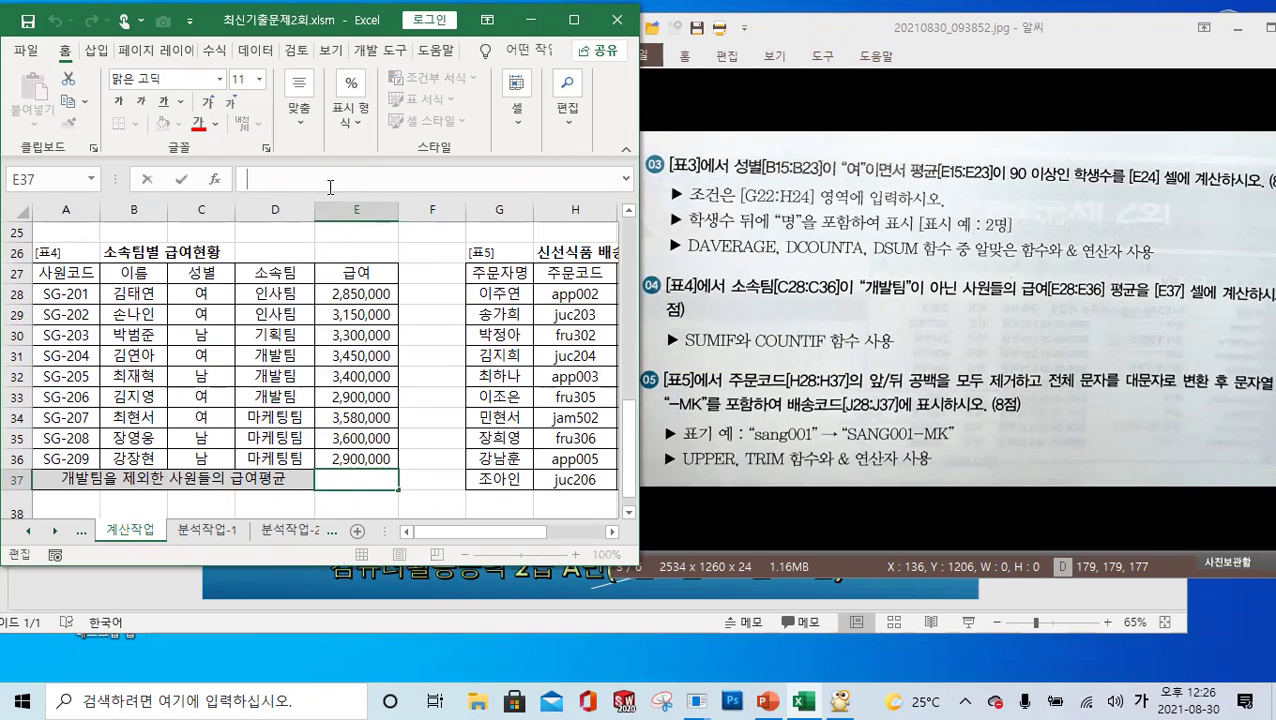
pyautogui.write('=')
pyautogui.write('ㄴ')
pyautogui.press('BackSpace')
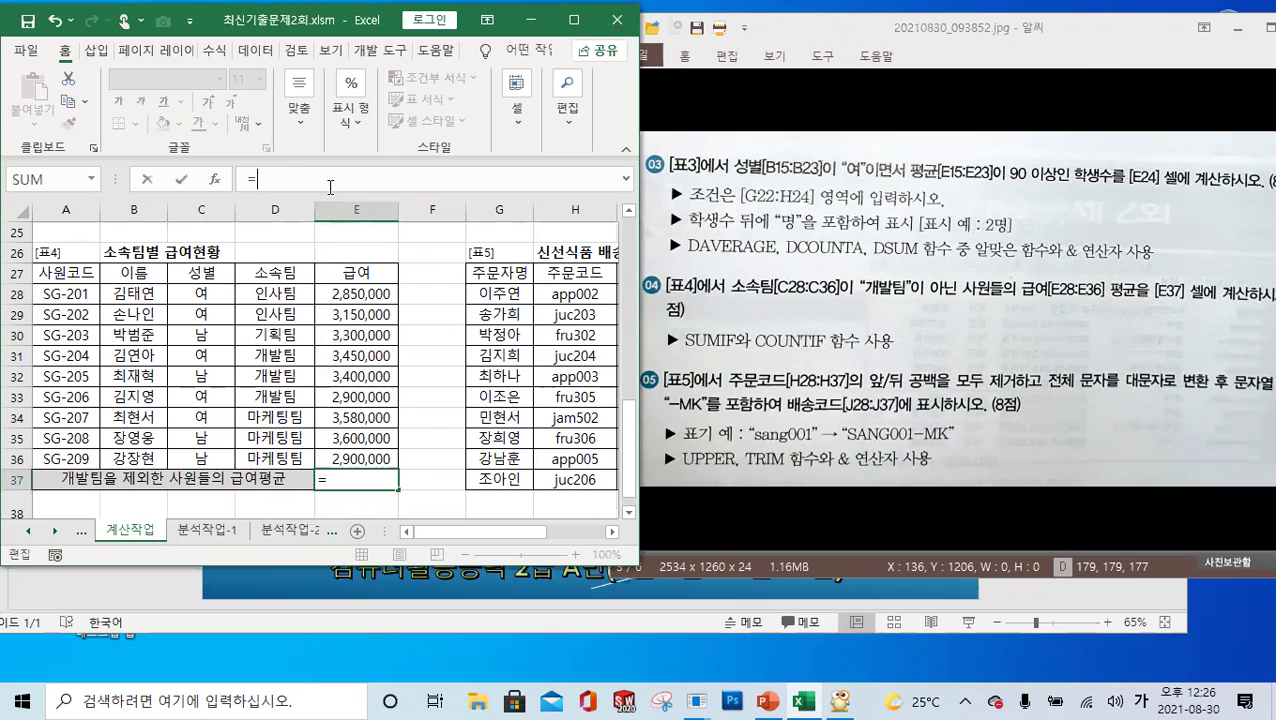
pyautogui.press('Hangul')
pyautogui.write('sumif')
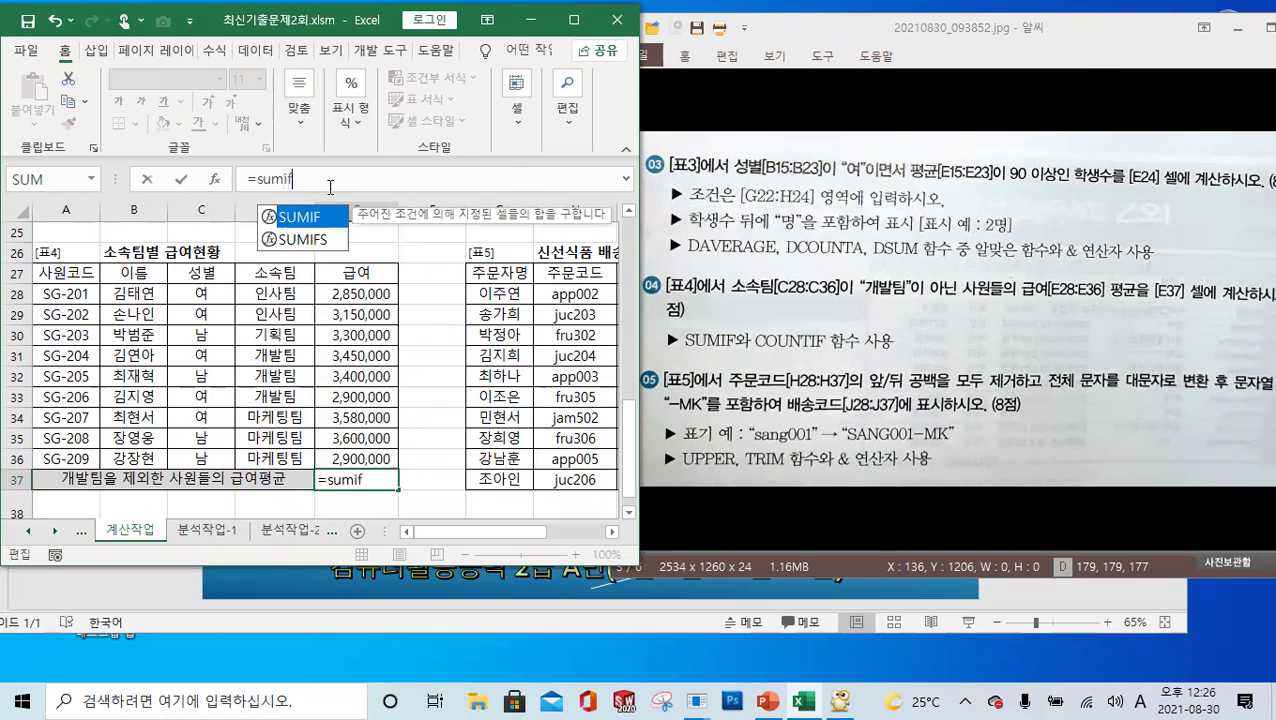
pyautogui.doubleClick(320, 216)
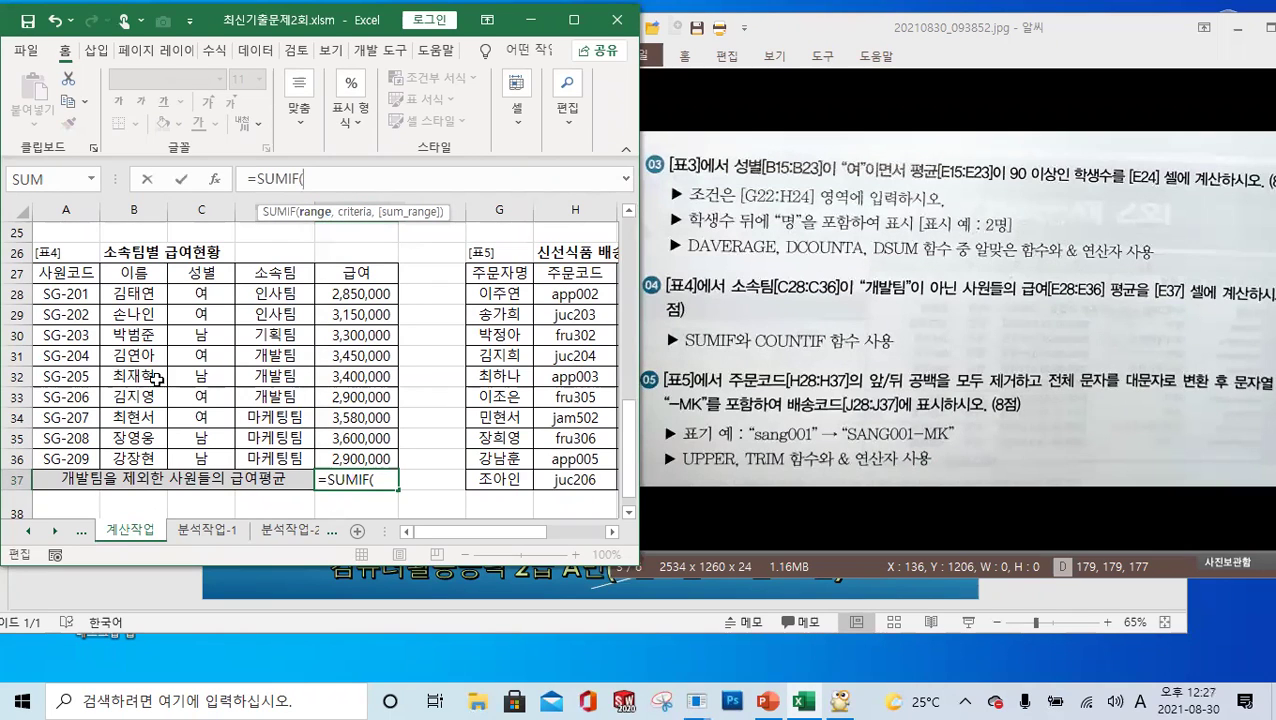
pyautogui.moveTo(270, 295); pyautogui.dragTo(280, 458)
pyautogui.write(',')
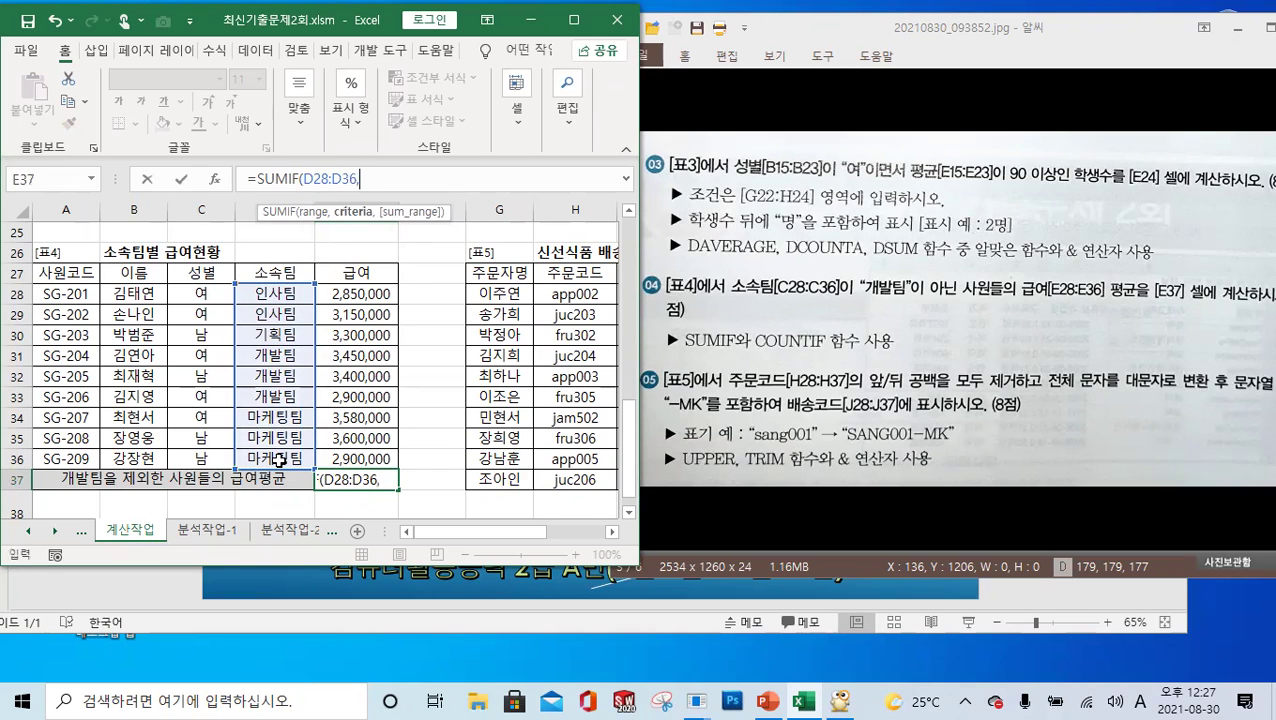
# Step: Complete the SUMIF in E37 with criteria "개발팀" and sum range E28:E36, and close the parenthesis
pyautogui.write('"개발팀')
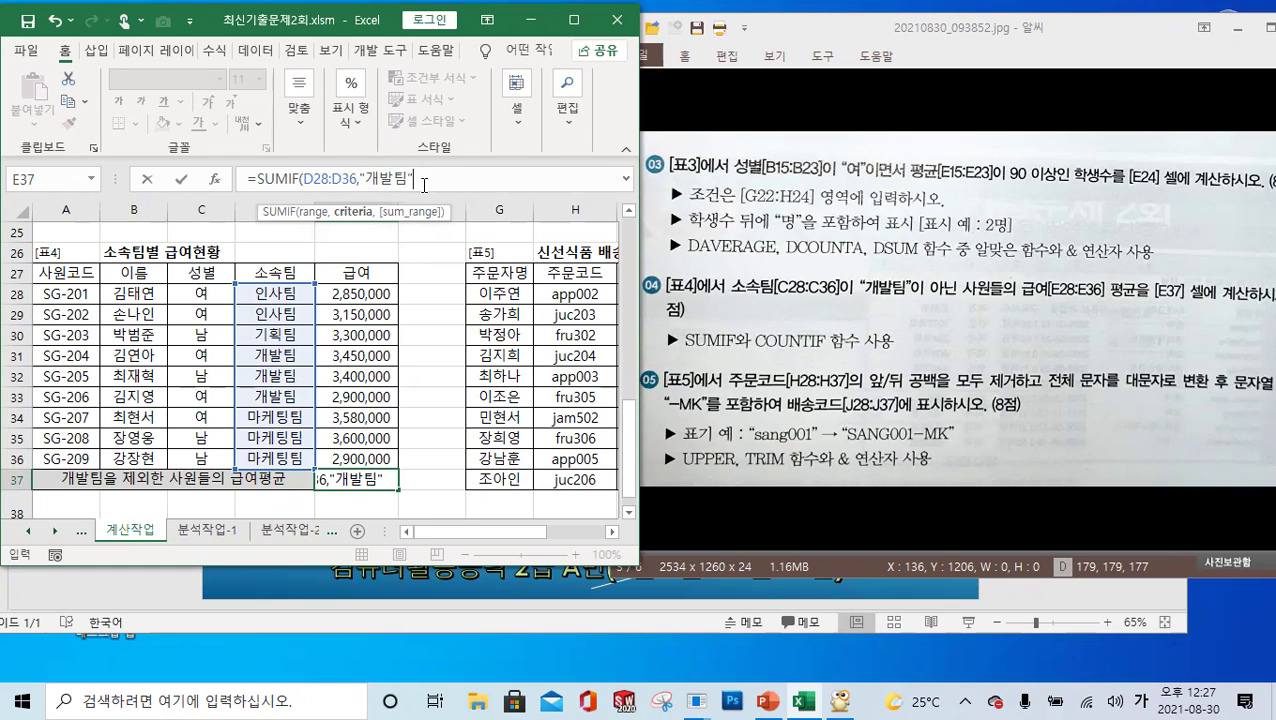
pyautogui.write(',')
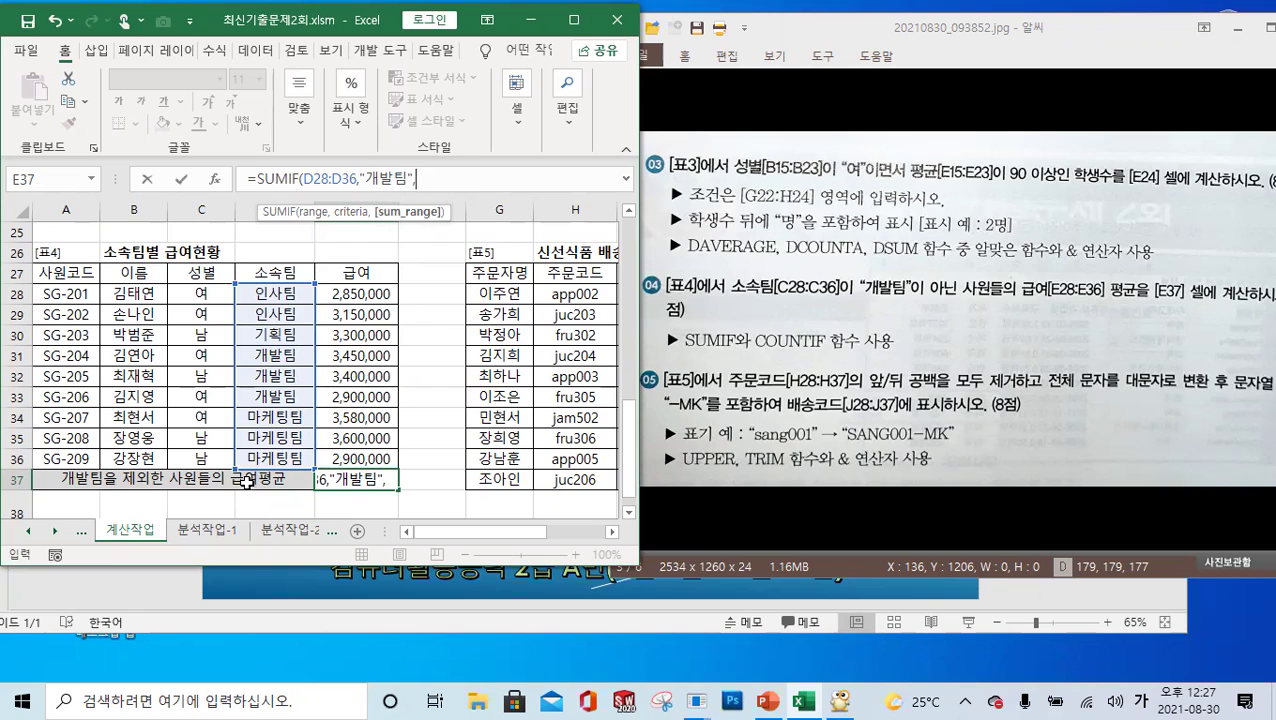
pyautogui.moveTo(366, 294); pyautogui.dragTo(376, 452)
pyautogui.write(')')
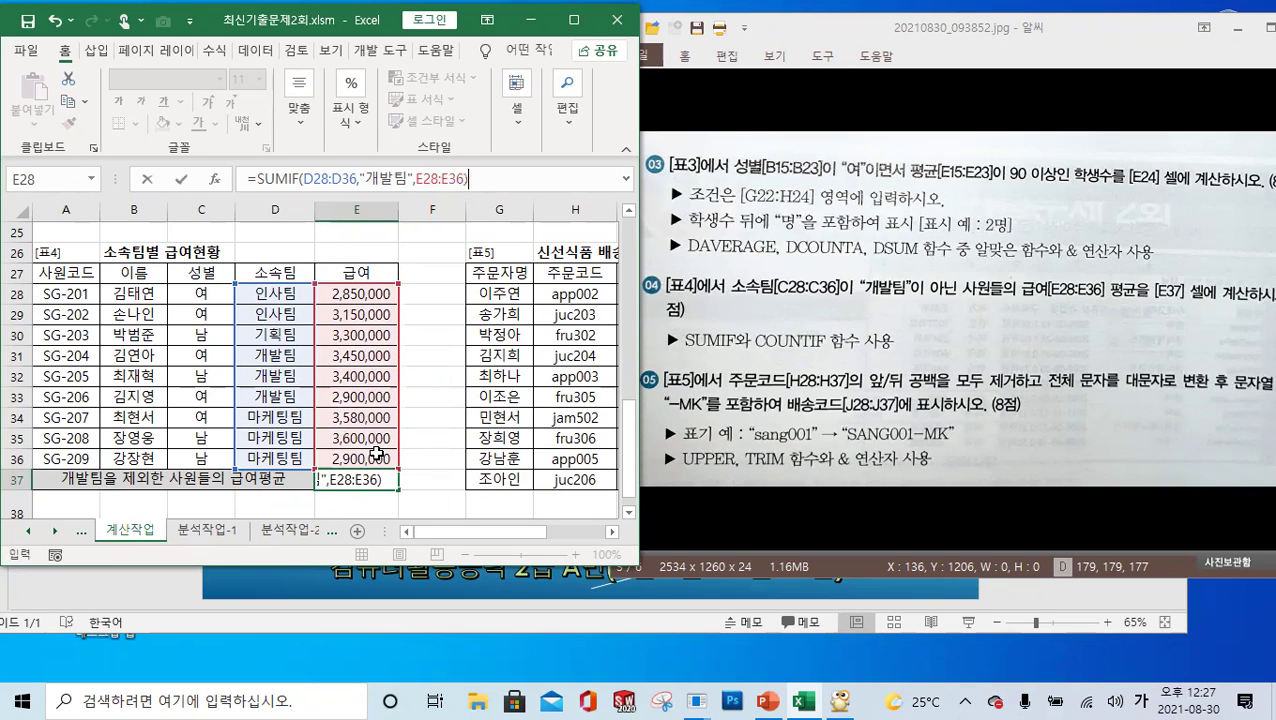
# Step: Divide the SUMIF in E37 by COUNTIF(D28:D36,"개발팀"), reusing the range and criteria copied from the SUMIF
pyautogui.write('/')
pyautogui.moveTo(303, 179); pyautogui.dragTo(412, 180)
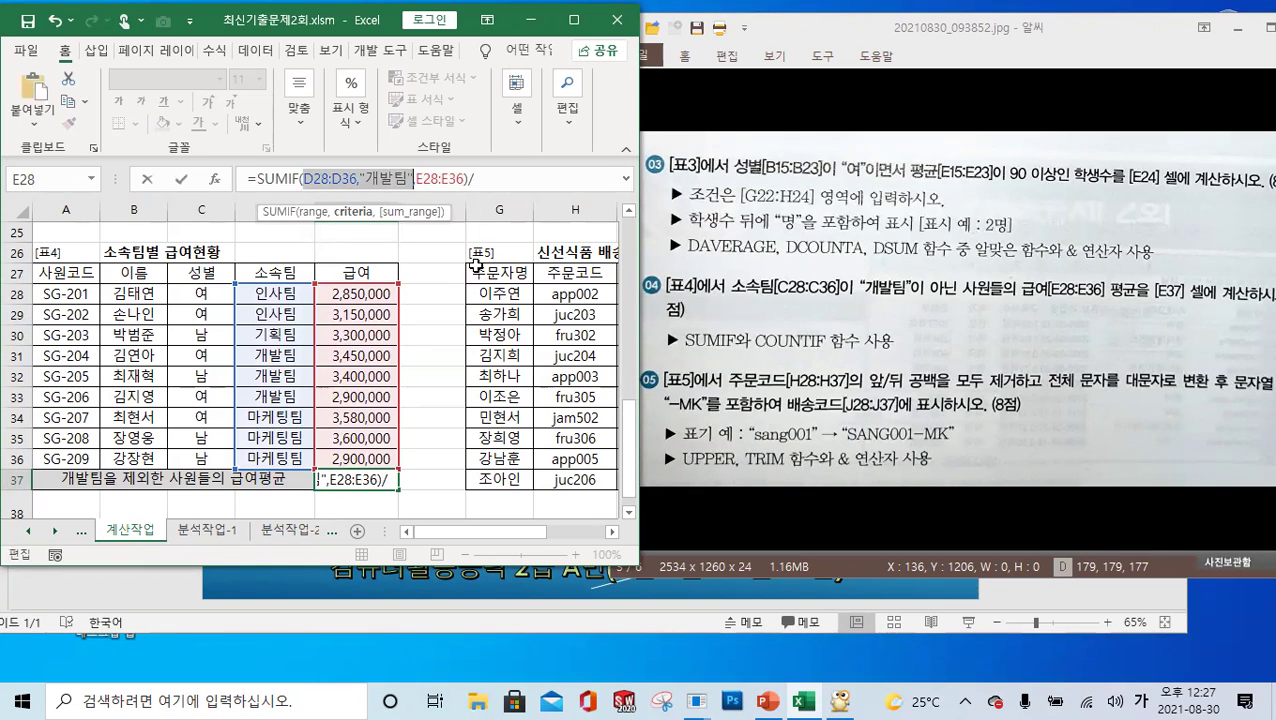
pyautogui.click(493, 177)
pyautogui.write('채ㅕ')
pyautogui.press('BackSpace')
pyautogui.press('BackSpace')
pyautogui.press('Hangul')
pyautogui.write('coun')
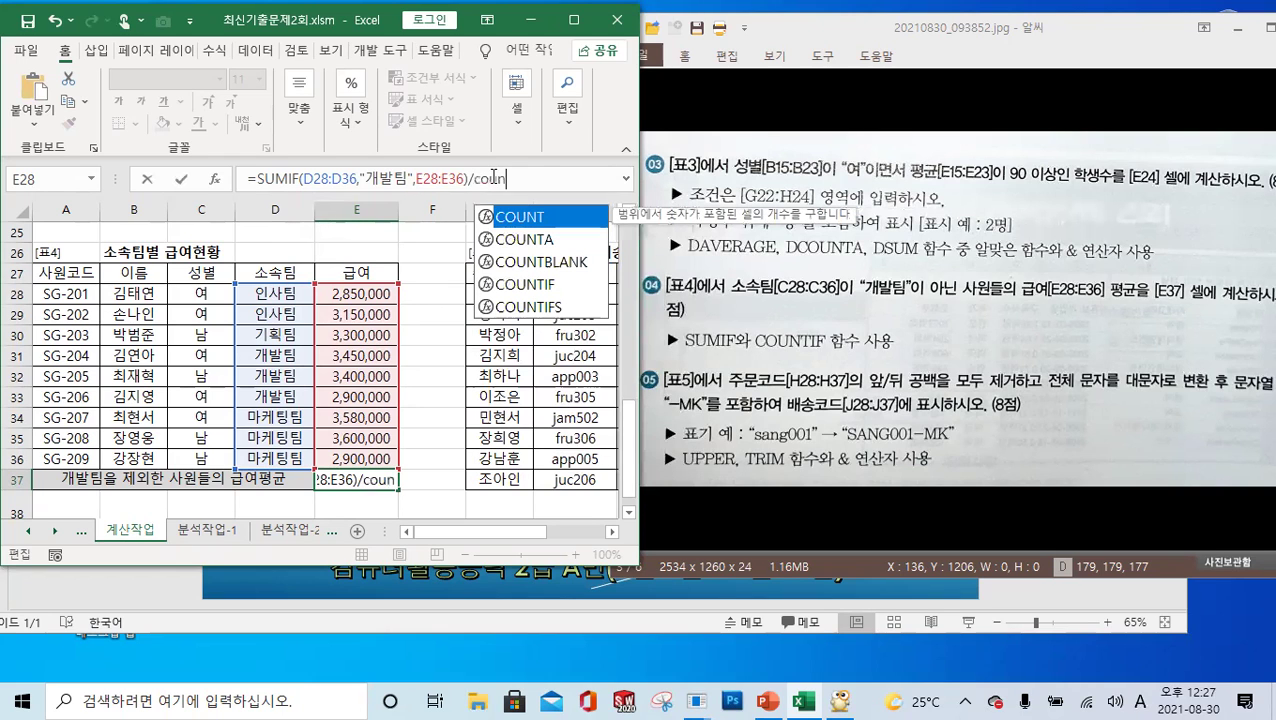
pyautogui.doubleClick(533, 284)
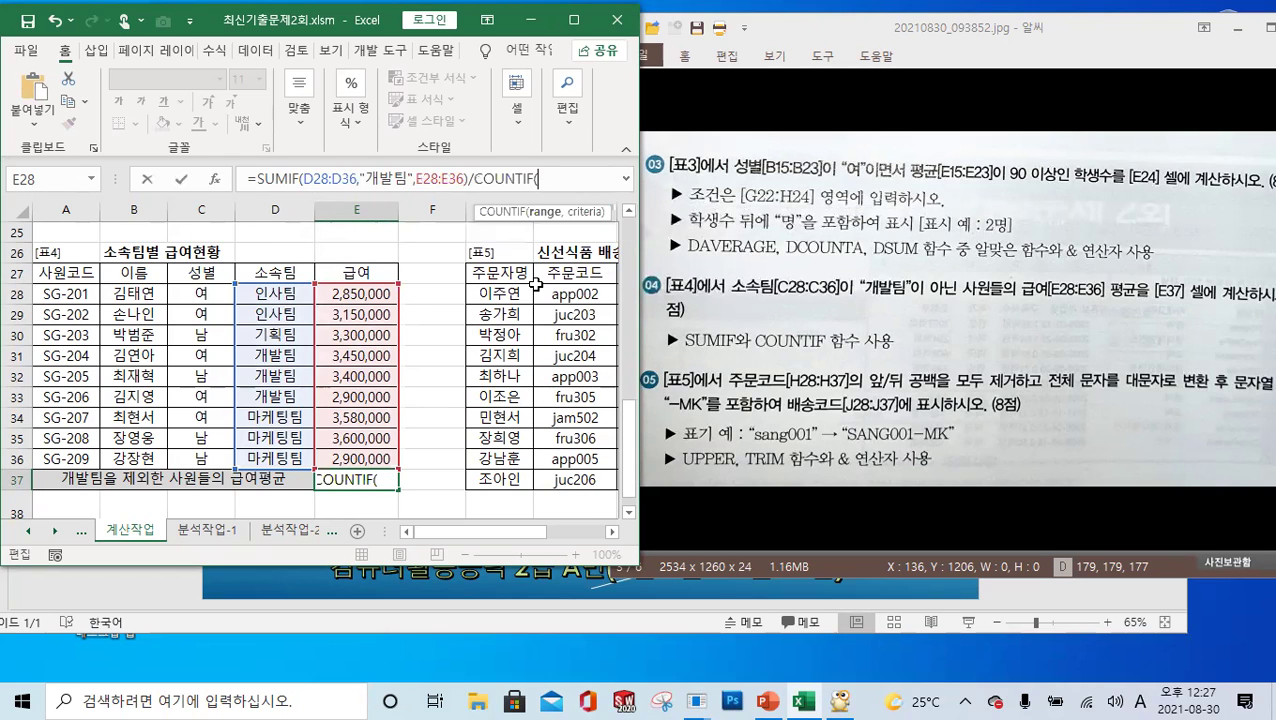
pyautogui.hotkey('ctrl', 'v')
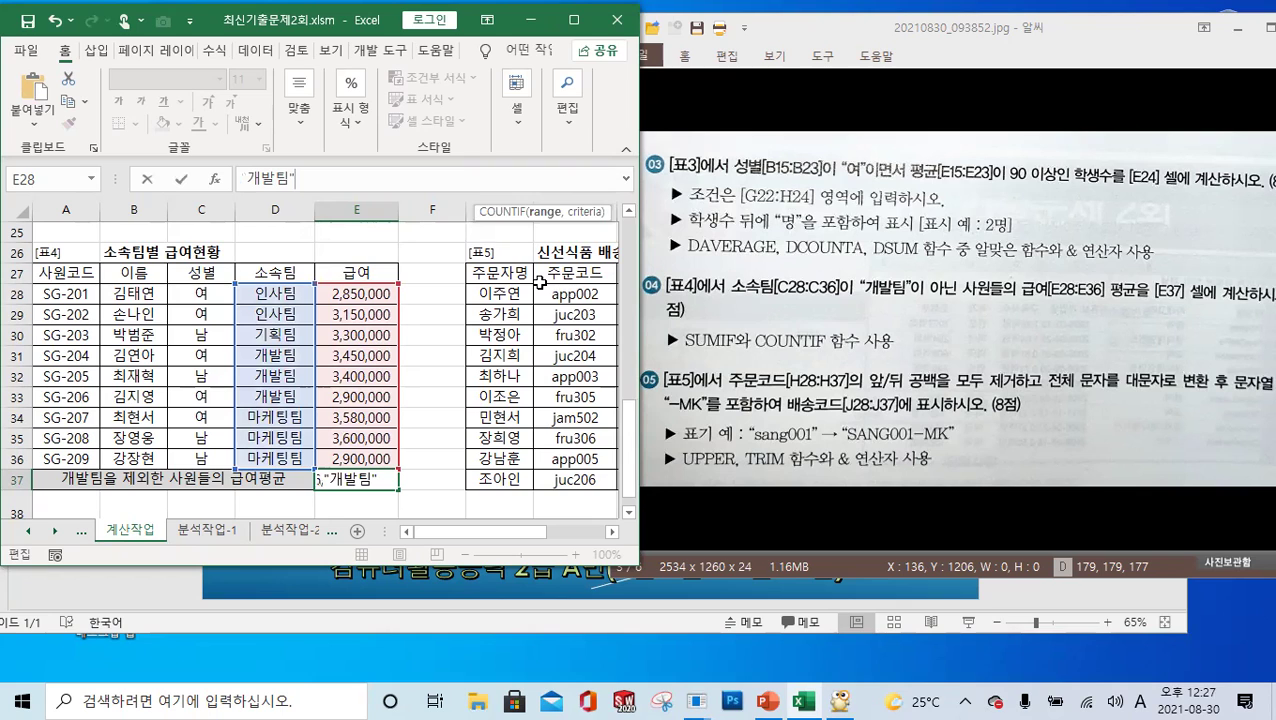
pyautogui.write(')')
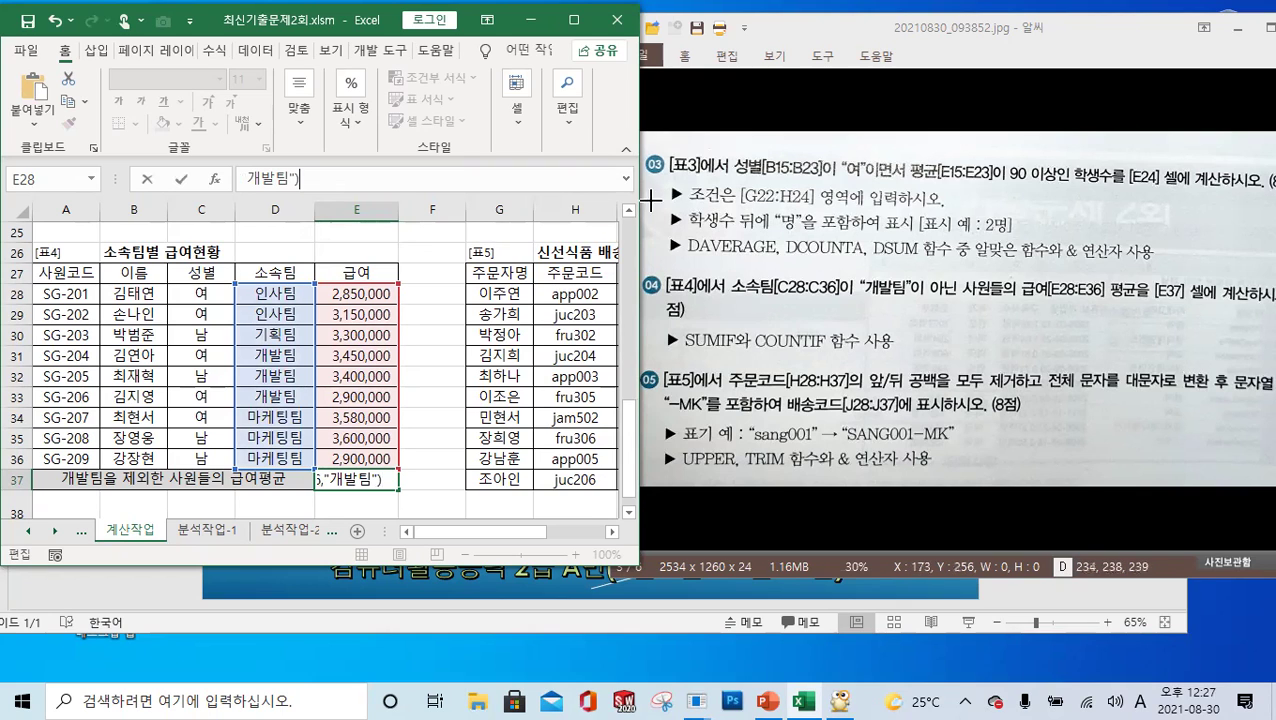
# Step: Widen the workbook window to check the whole SUMIF/COUNTIF formula, narrow it again, and enter the formula in E37
pyautogui.moveTo(643, 197); pyautogui.dragTo(841, 197)
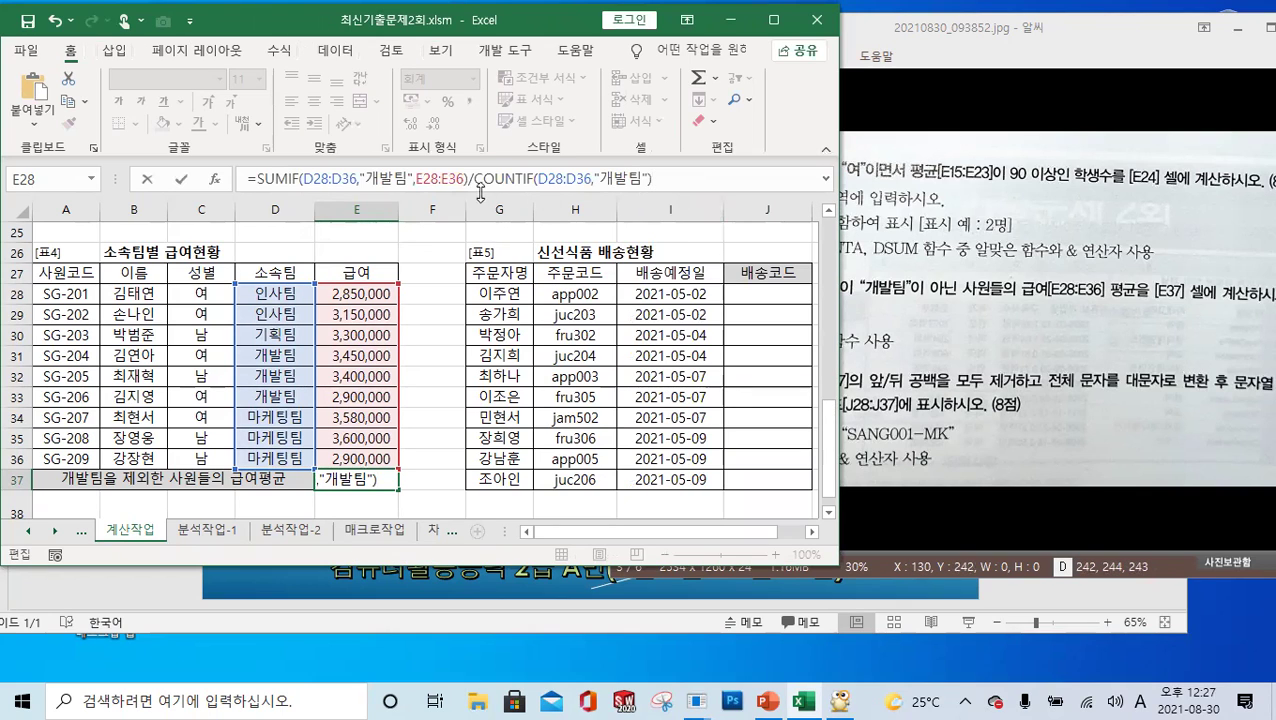
pyautogui.click(334, 178)
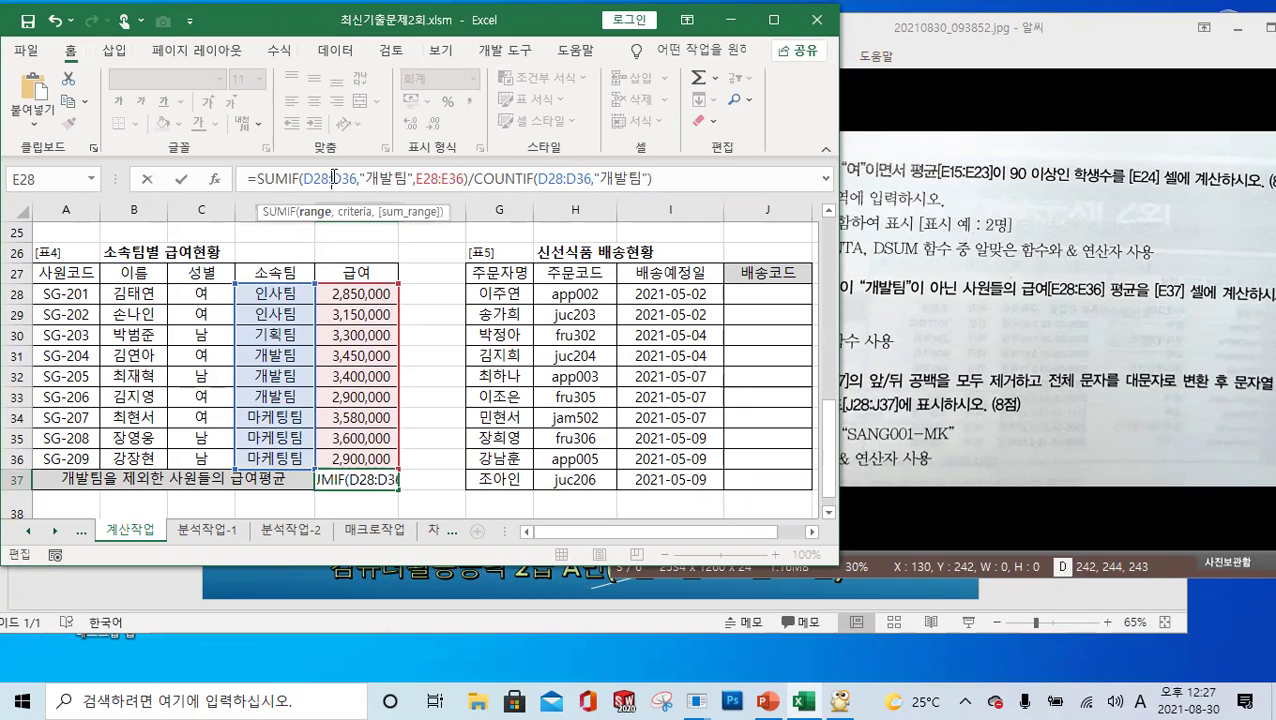
pyautogui.click(556, 177)
pyautogui.click(394, 179)
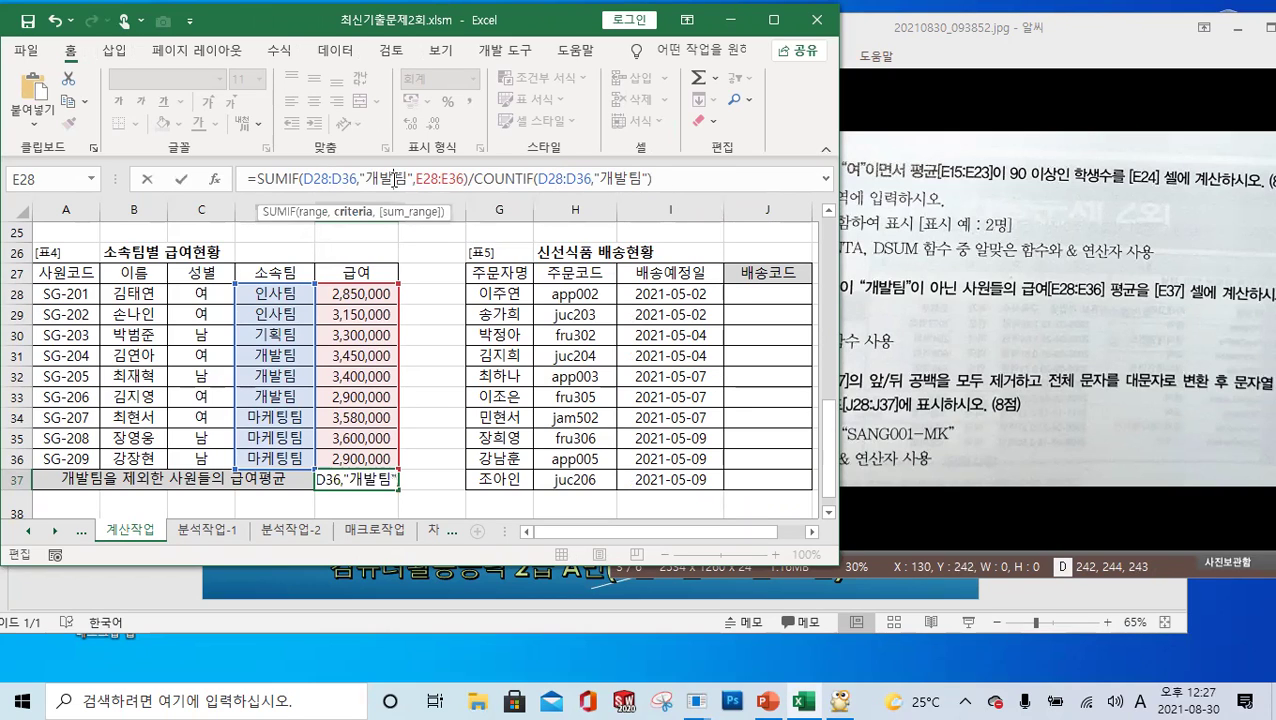
pyautogui.click(668, 177)
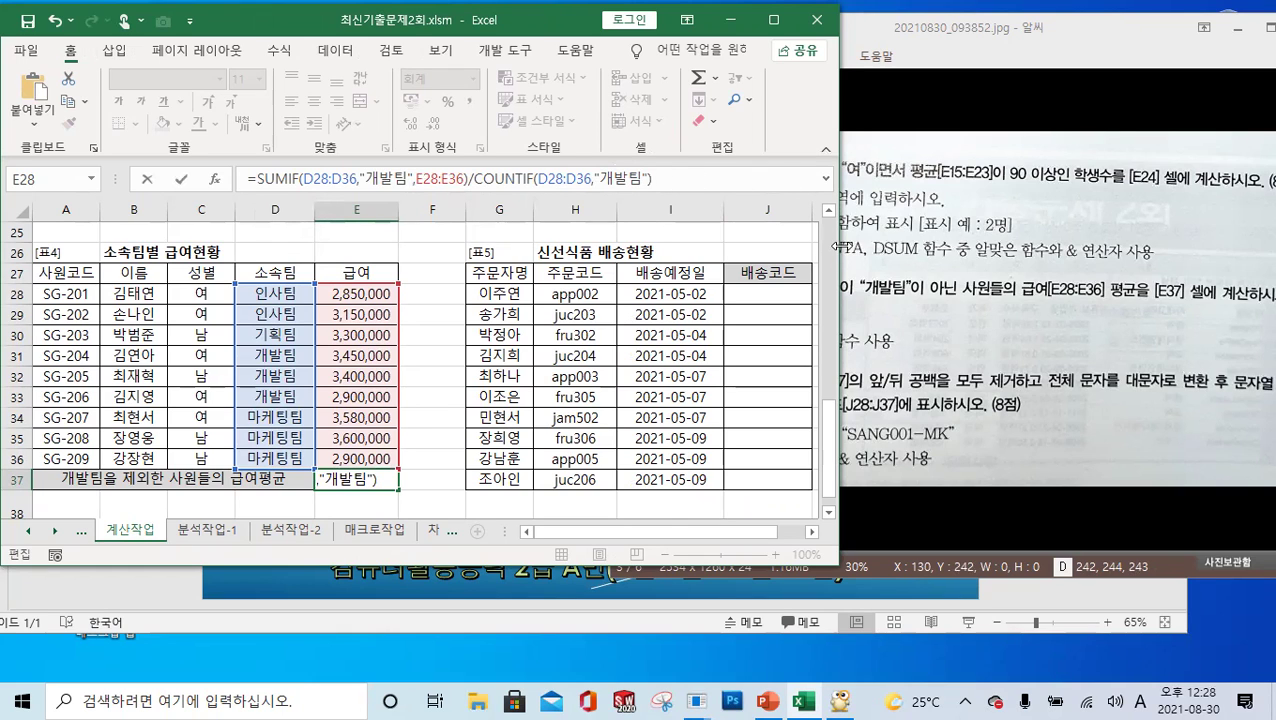
pyautogui.moveTo(840, 246); pyautogui.dragTo(668, 246)
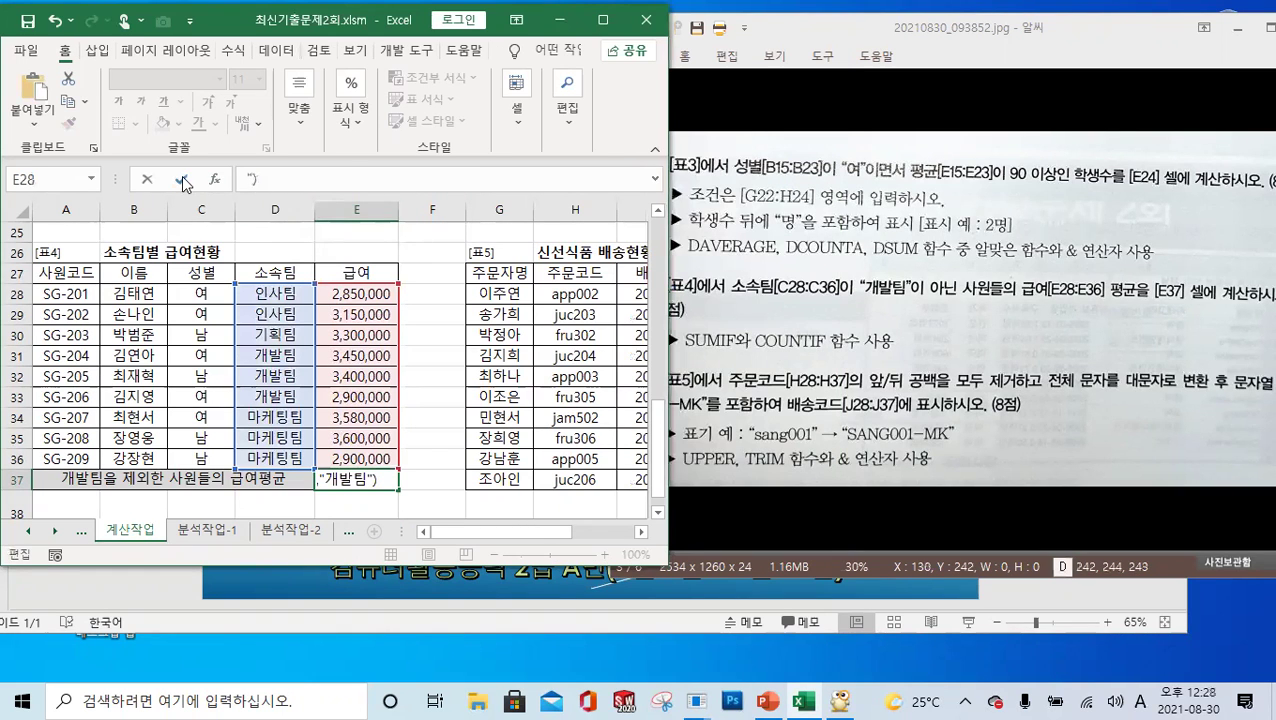
pyautogui.click(345, 478)
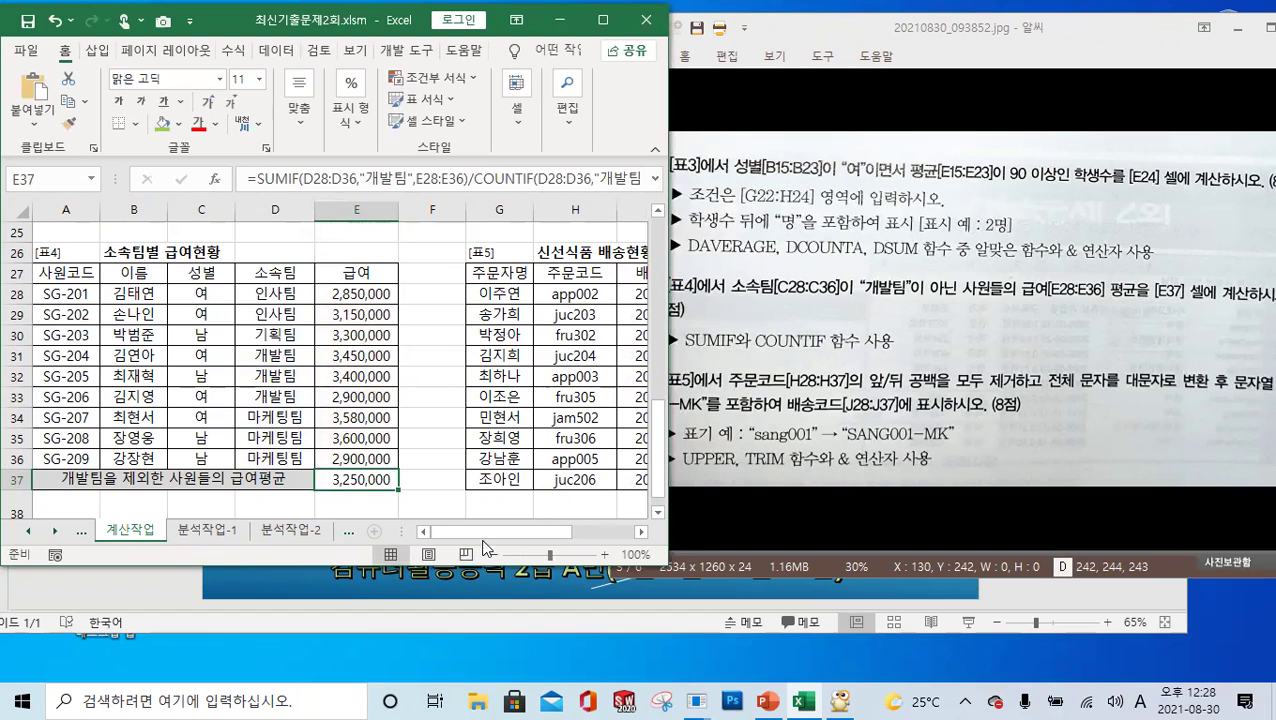
# Step: Enter =UPPER(H28) in J28 under 배송코드 in [표5] to convert the order code to uppercase
pyautogui.moveTo(500, 531); pyautogui.dragTo(565, 531)
pyautogui.click(577, 374)
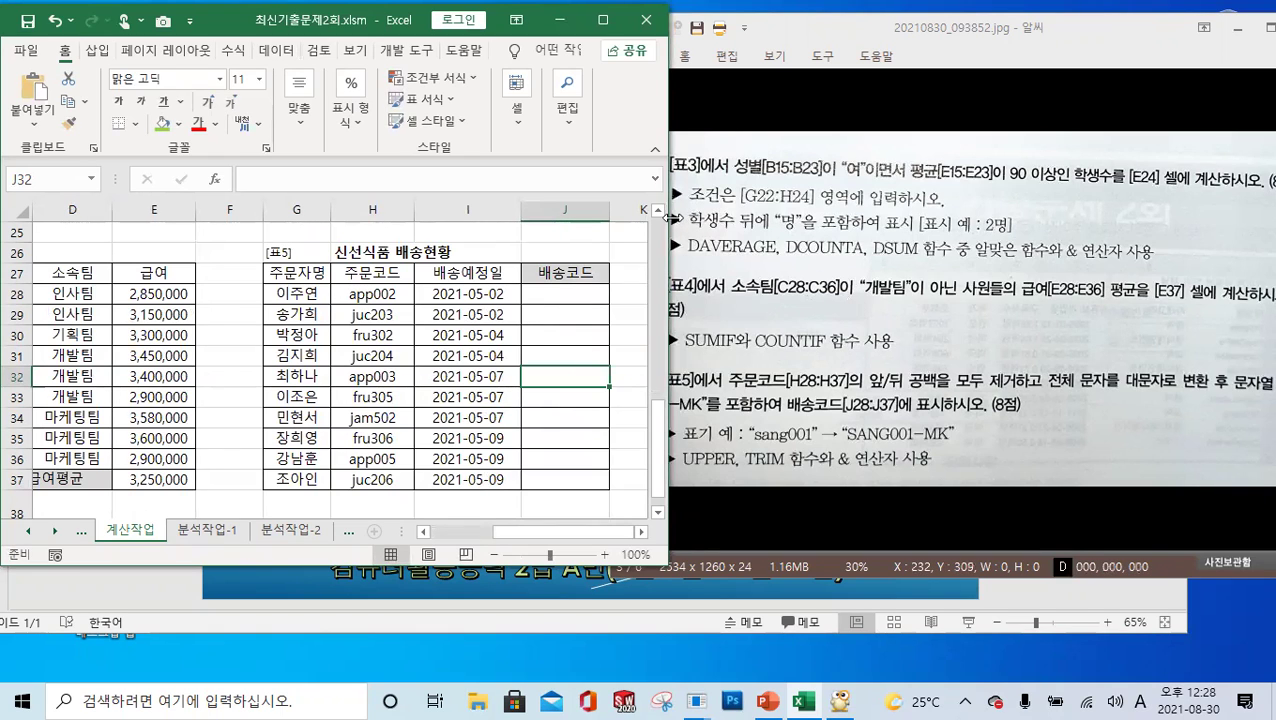
pyautogui.moveTo(664, 218); pyautogui.dragTo(634, 218)
pyautogui.click(577, 293)
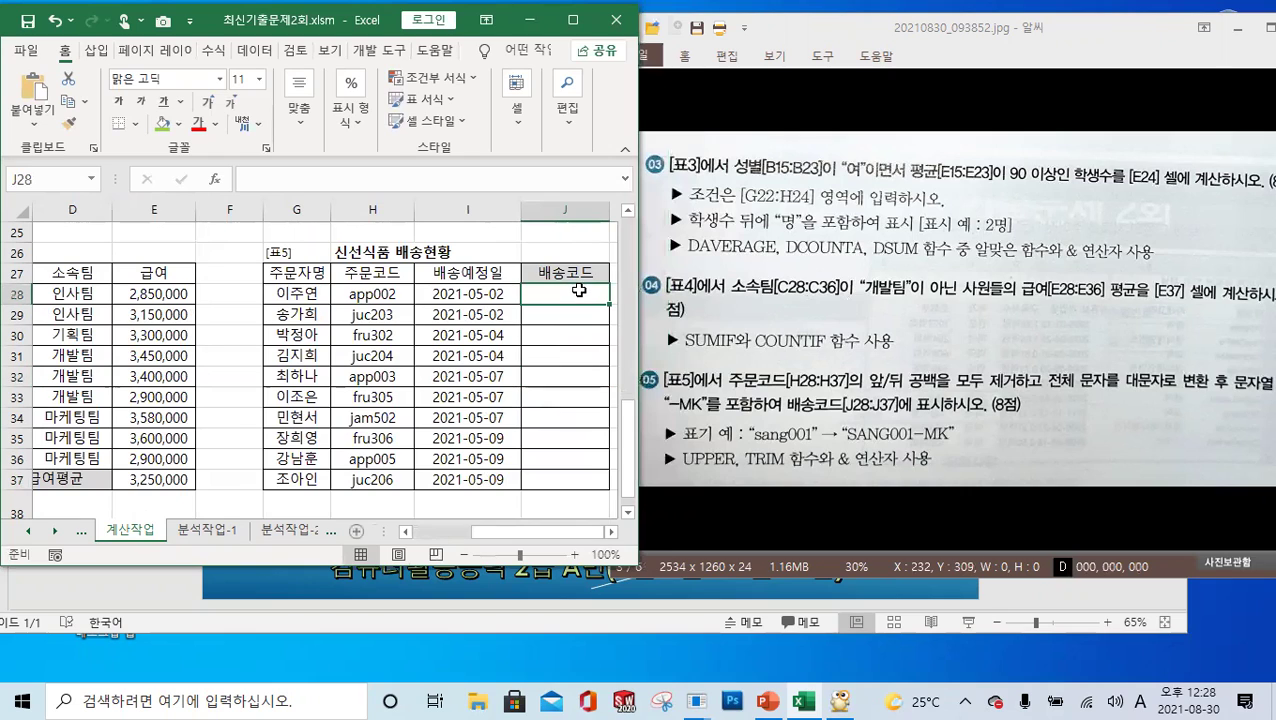
pyautogui.click(280, 181)
pyautogui.write('=')
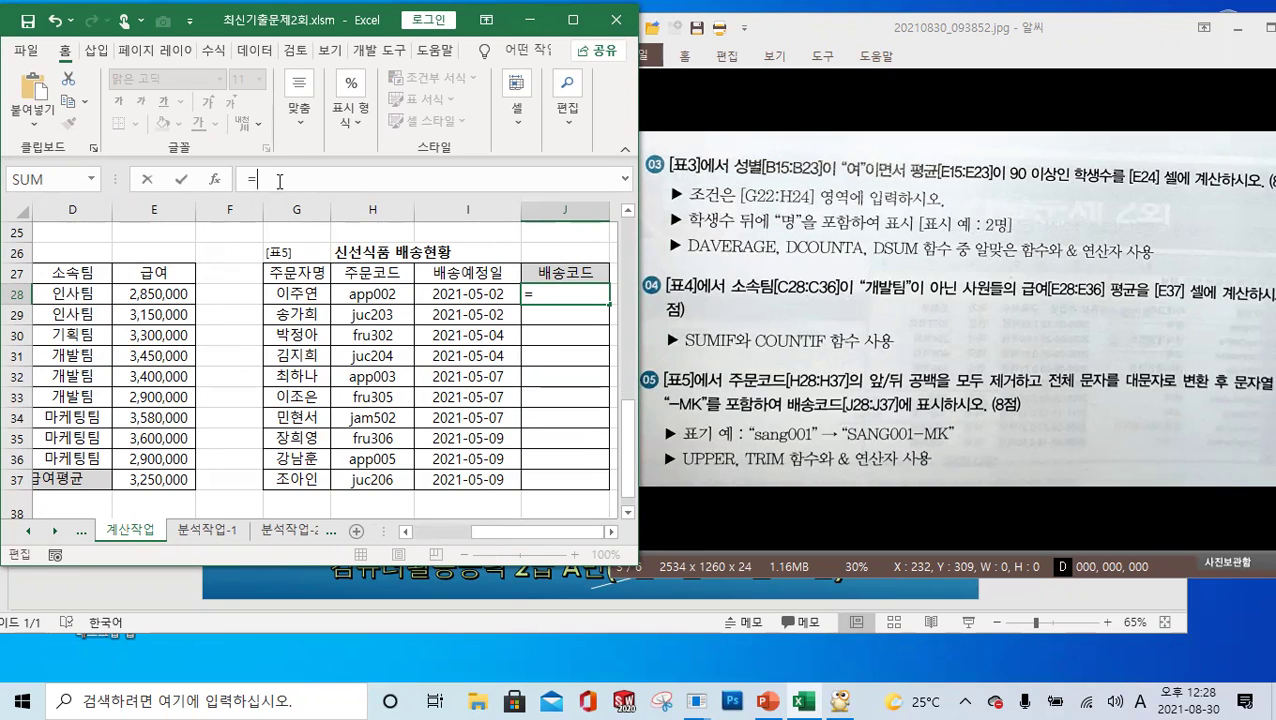
pyautogui.write('up')
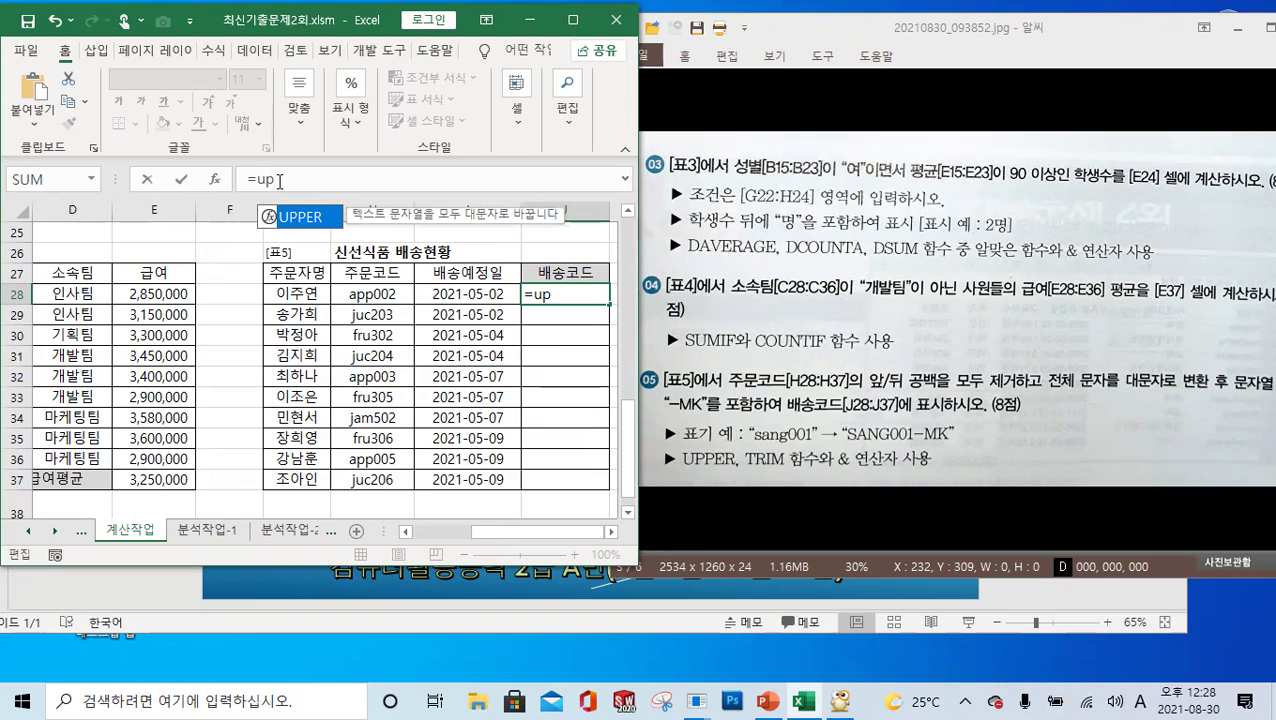
pyautogui.doubleClick(305, 217)
pyautogui.click(384, 293)
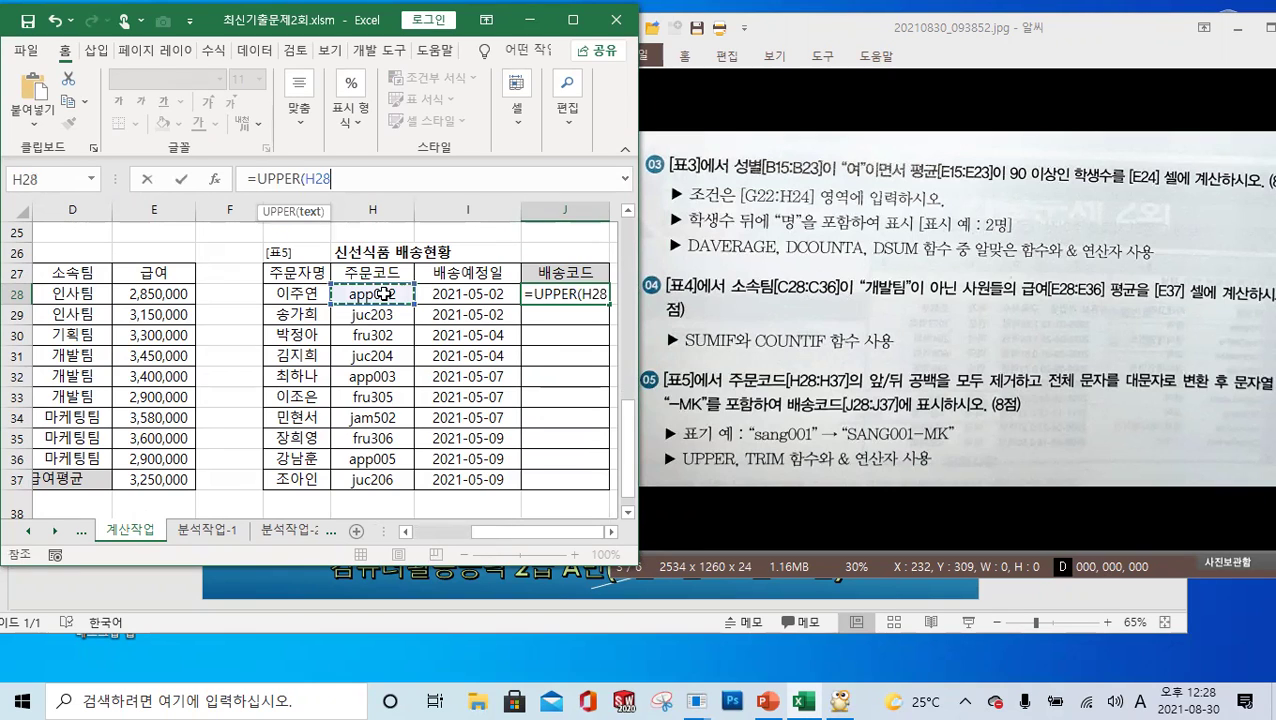
pyautogui.write(')')
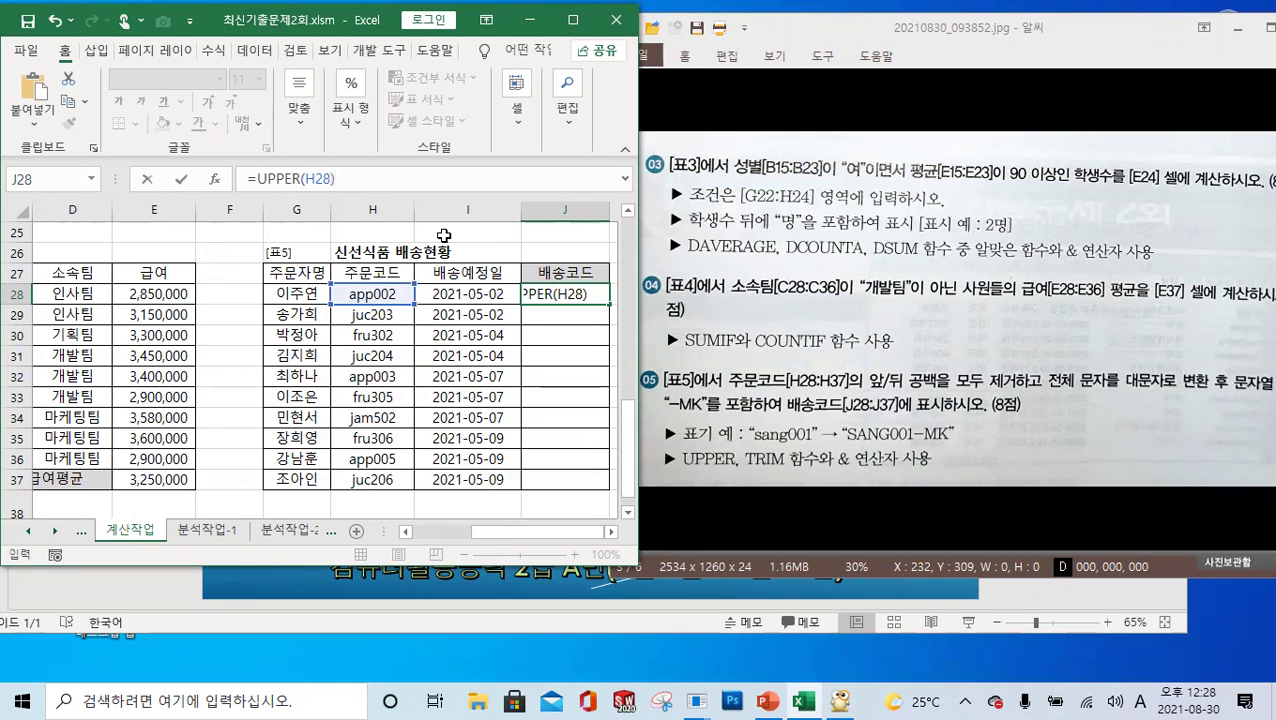
pyautogui.click(181, 178)
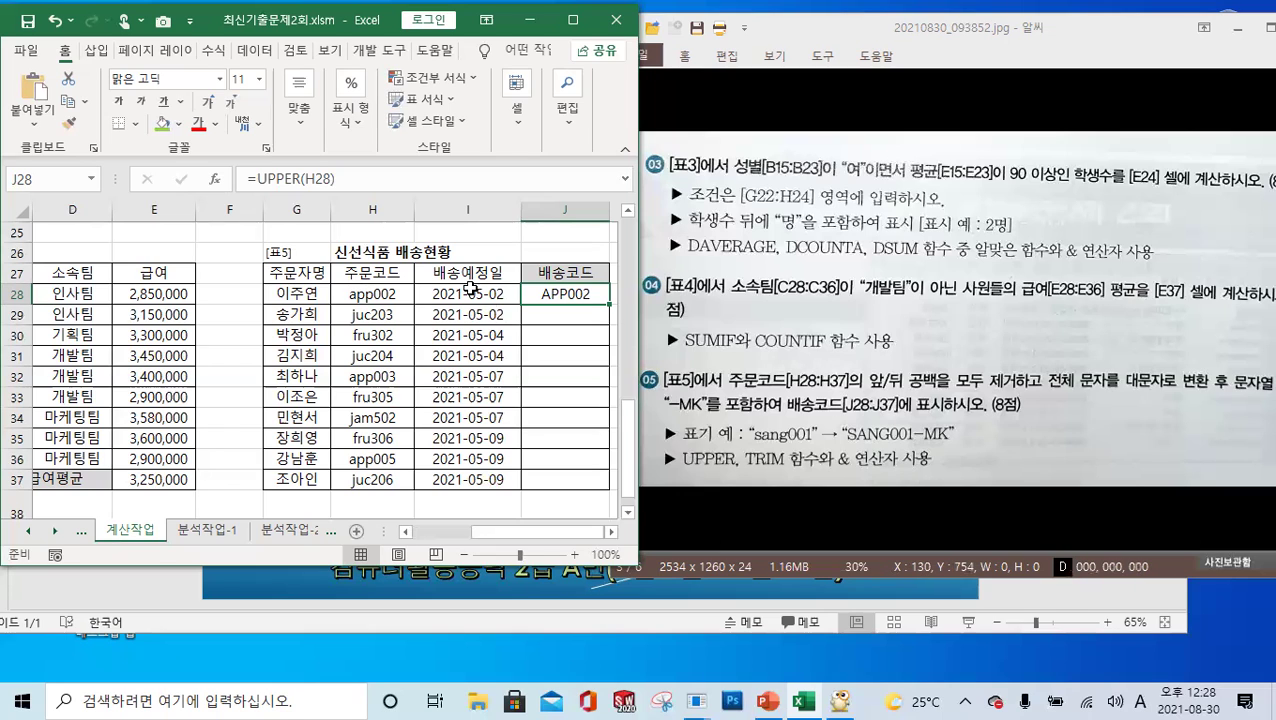
# Step: Append &"-MK" after UPPER(H28) in the J28 formula
pyautogui.click(398, 184)
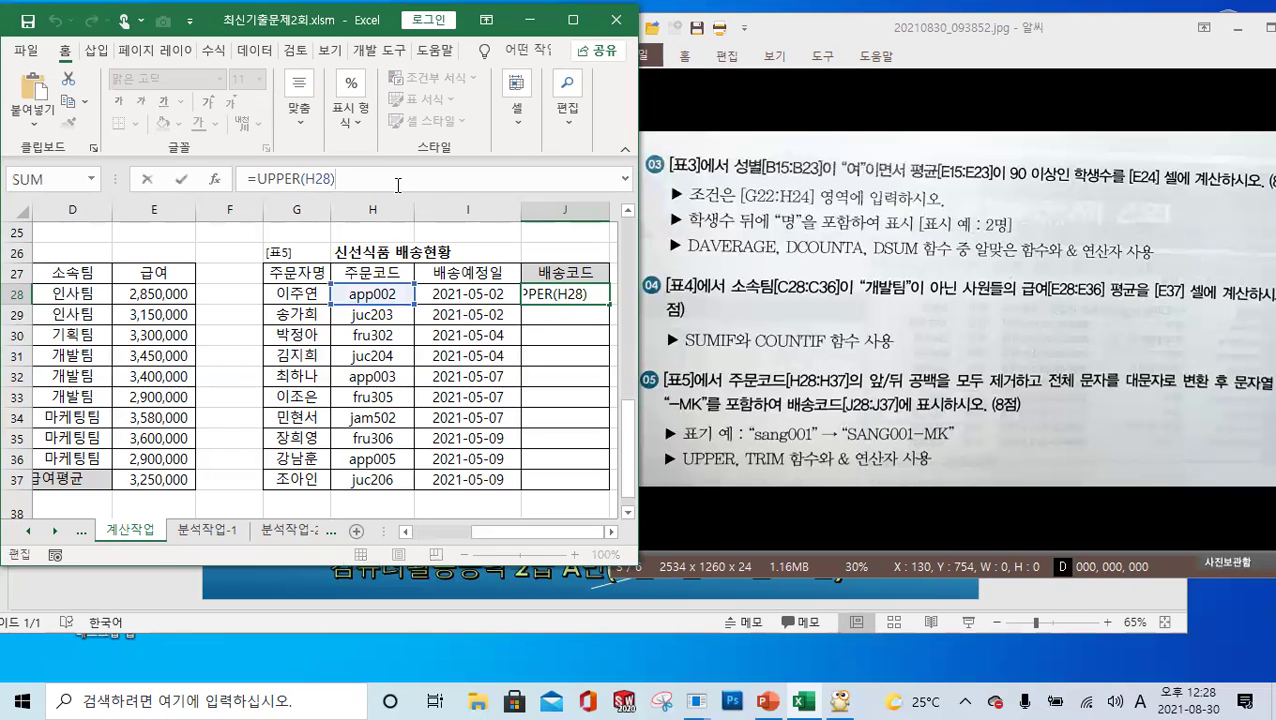
pyautogui.write('&"-ㅡ')
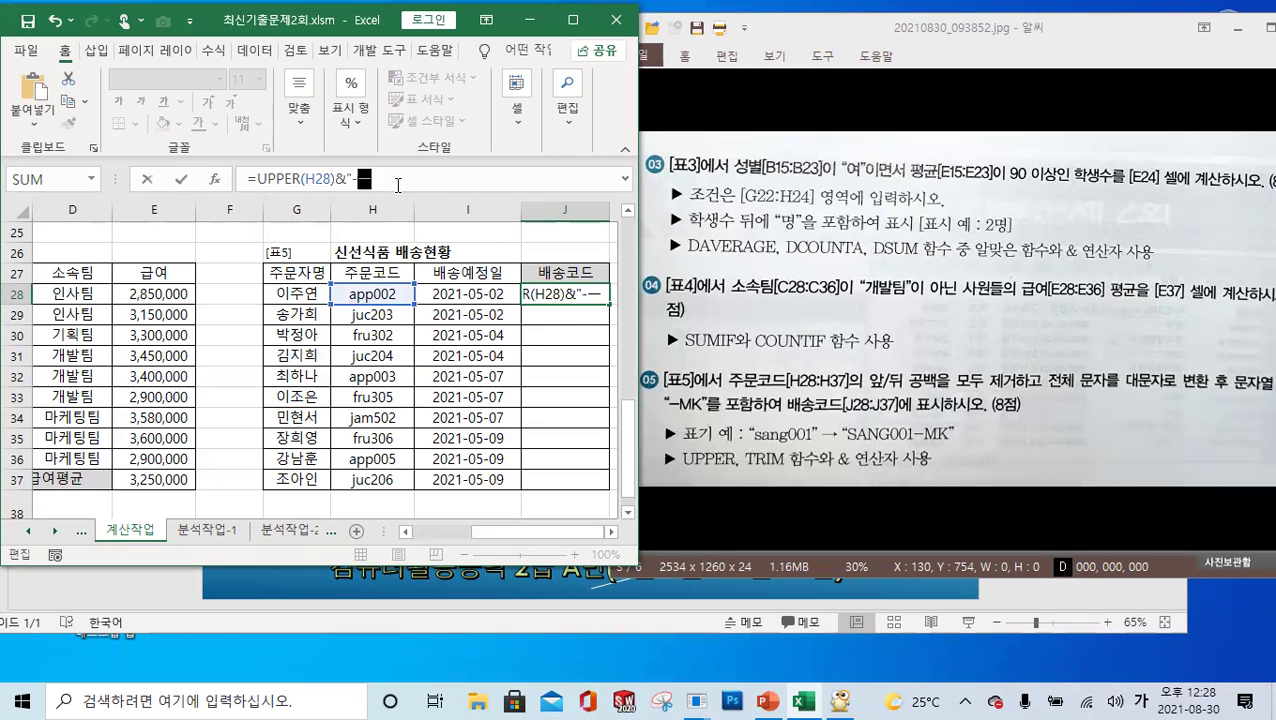
pyautogui.press('BackSpace')
pyautogui.write('MK"')
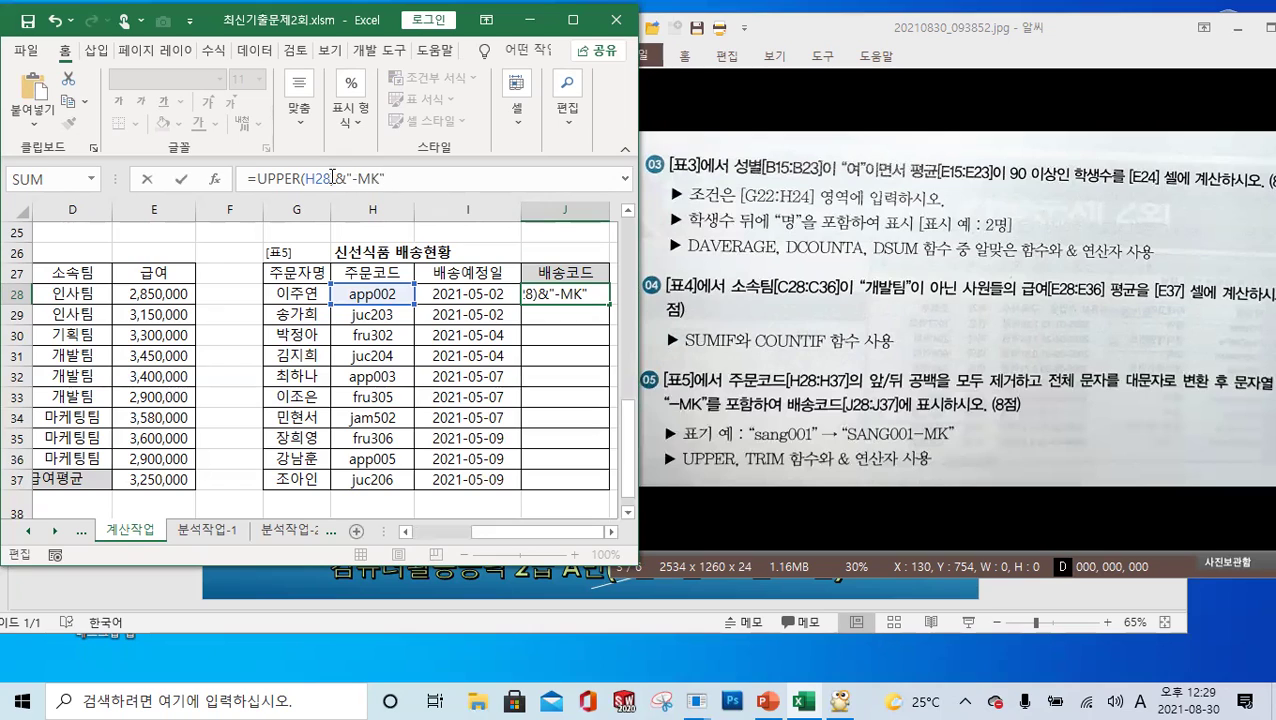
# Step: Nest TRIM around H28 in the J28 formula so it reads =UPPER(TRIM(H28))&"-MK"
pyautogui.write(')')
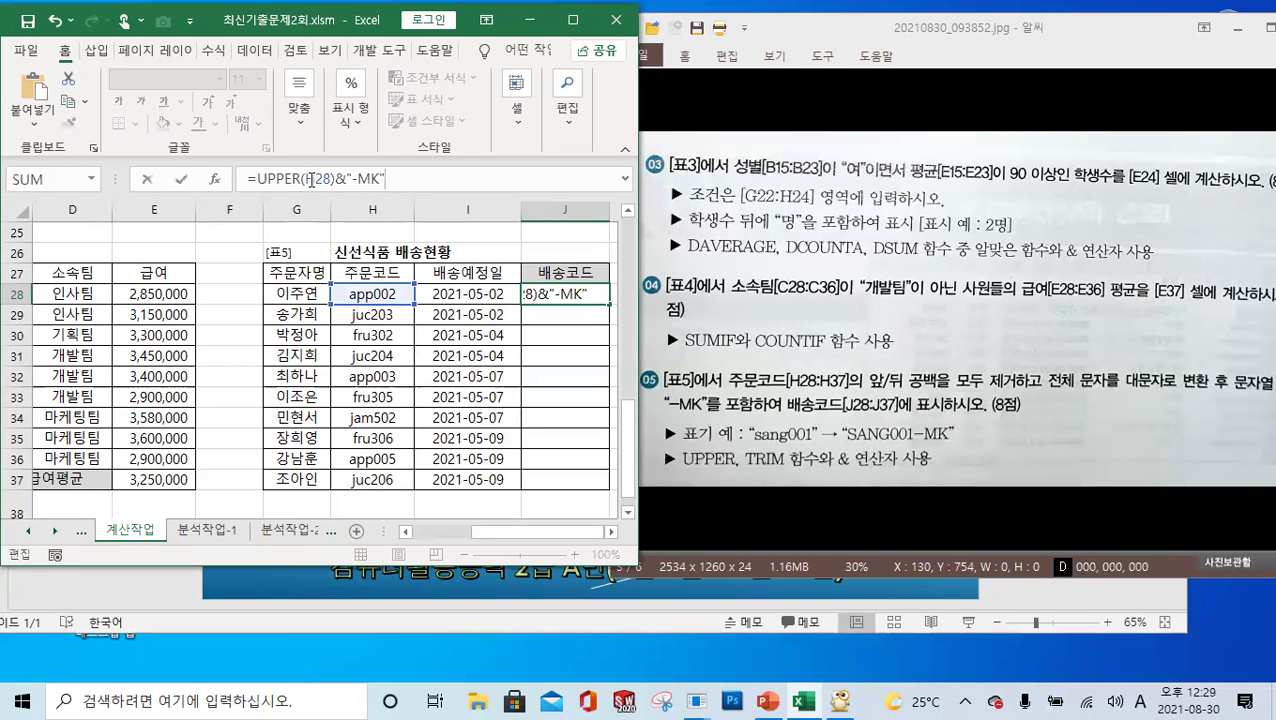
pyautogui.click(303, 180)
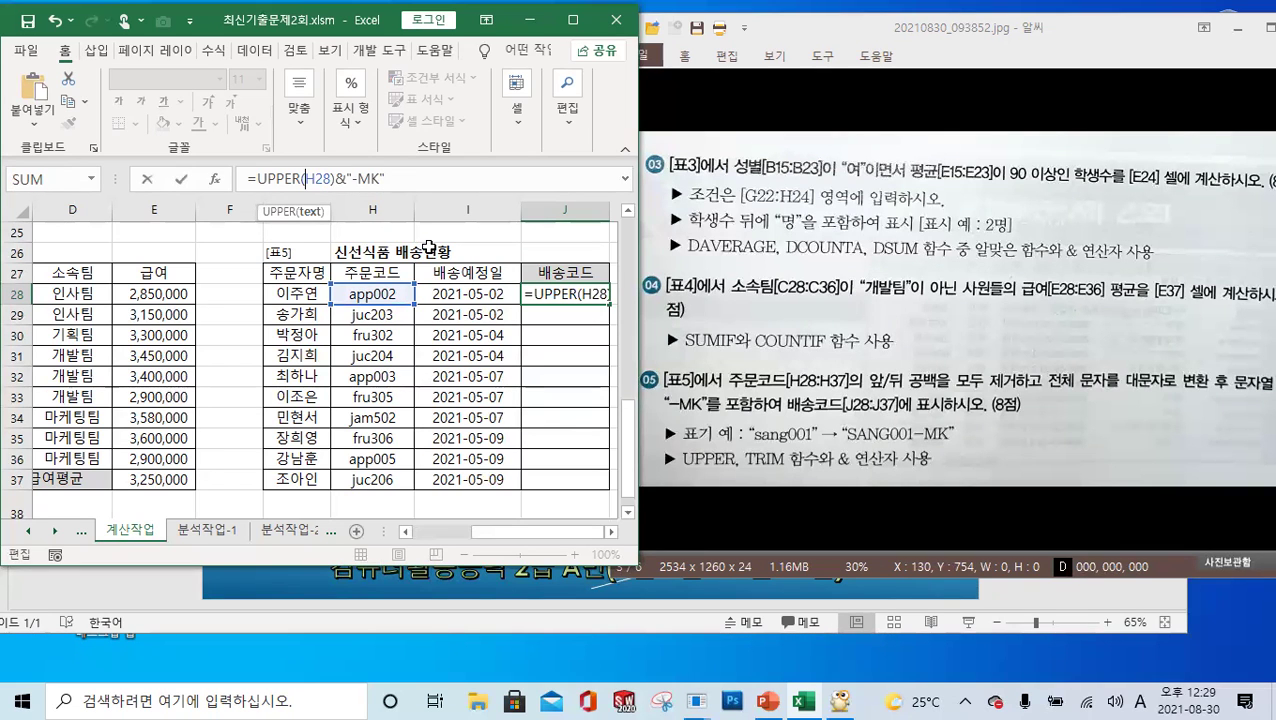
pyautogui.write('tr')
pyautogui.press('BackSpace')
pyautogui.press('BackSpace')
pyautogui.write('trim')
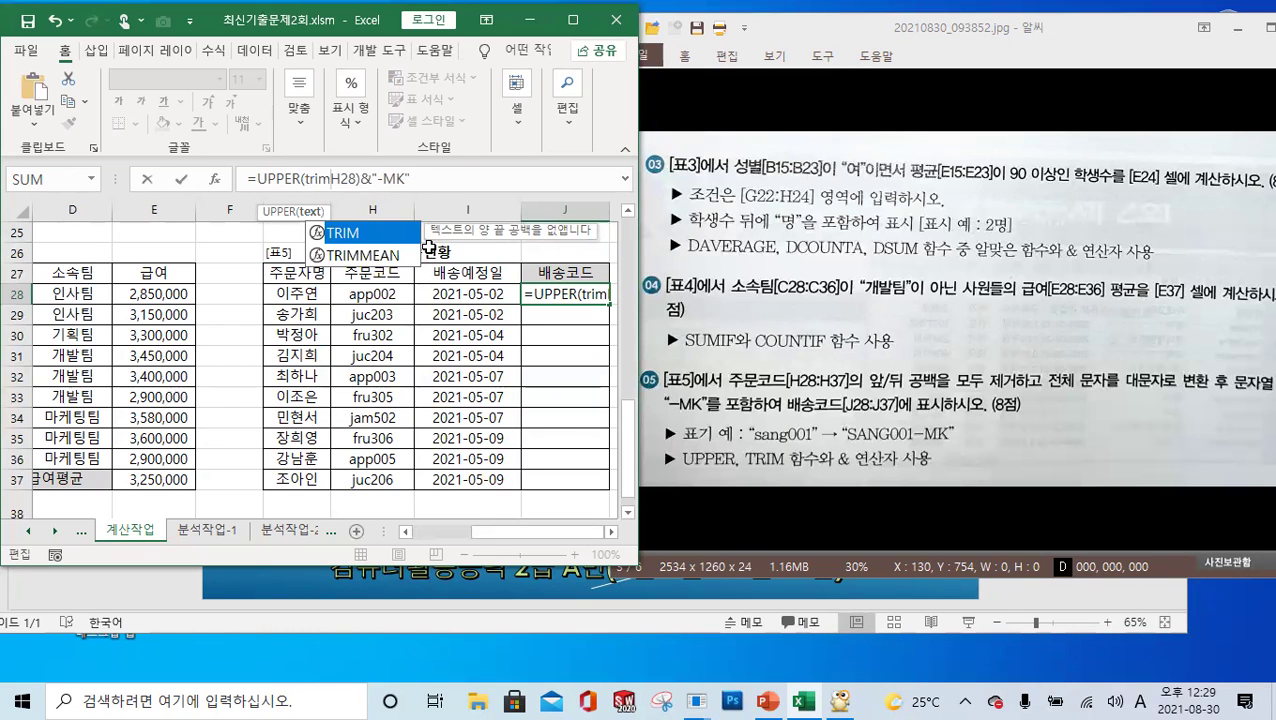
pyautogui.doubleClick(368, 236)
pyautogui.write('))')
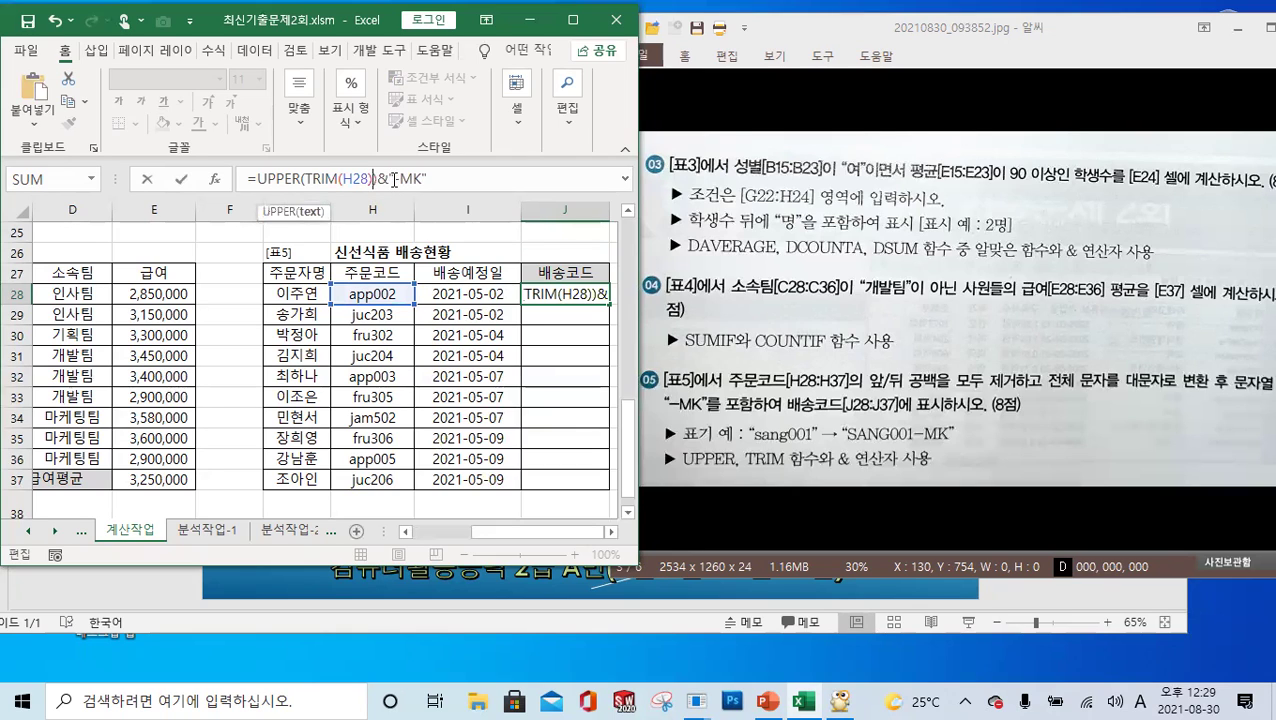
# Step: Enter the UPPER/TRIM formula in J28 and fill it down through J37
pyautogui.moveTo(306, 184); pyautogui.dragTo(370, 181)
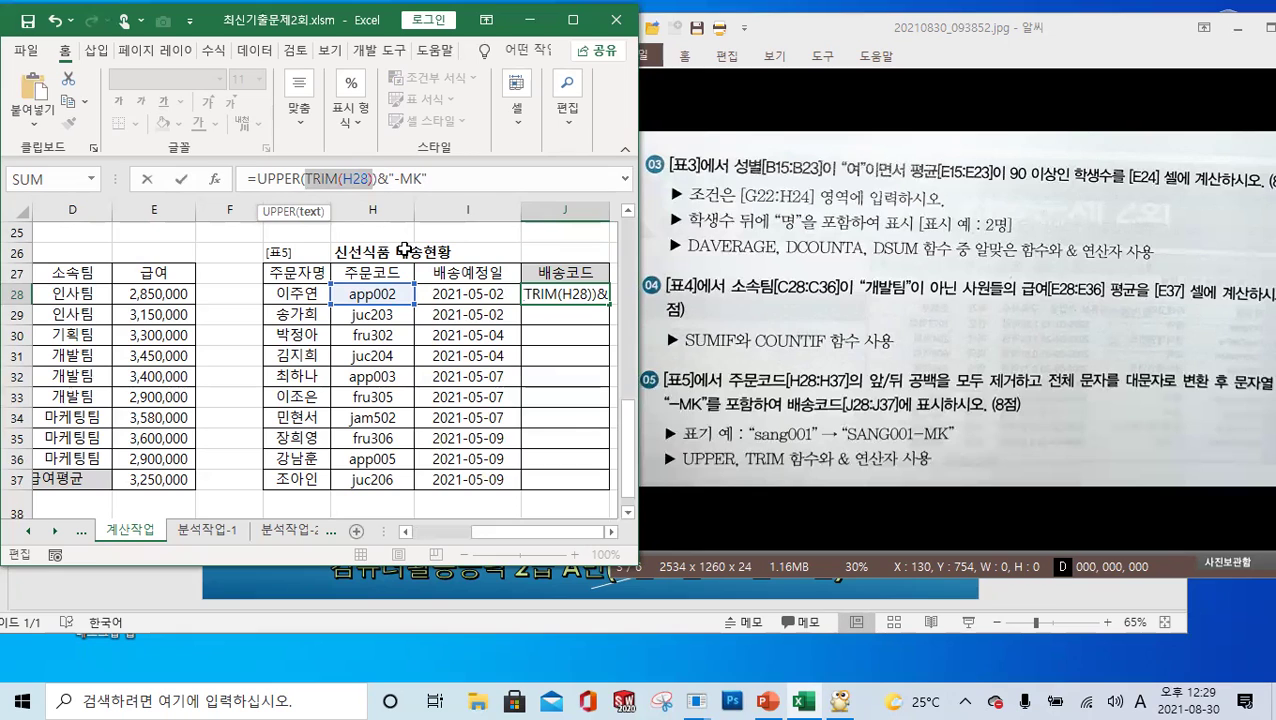
pyautogui.click(450, 184)
pyautogui.click(182, 181)
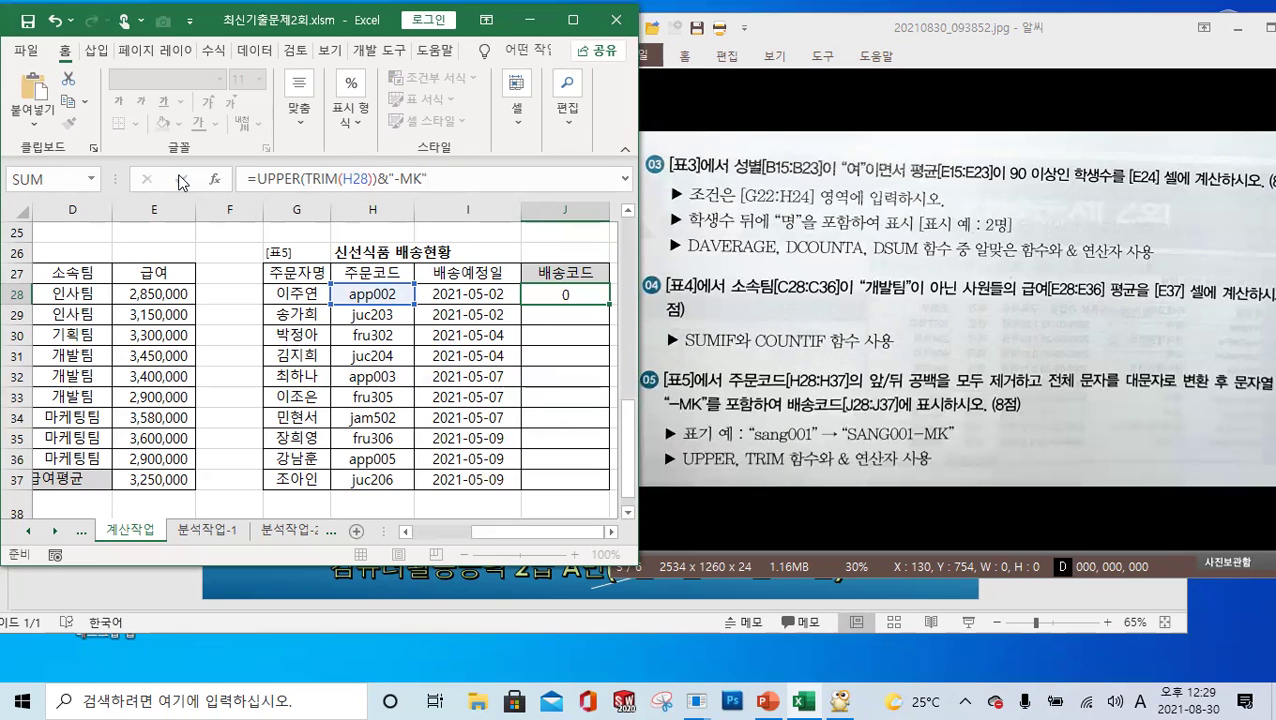
pyautogui.doubleClick(608, 303)
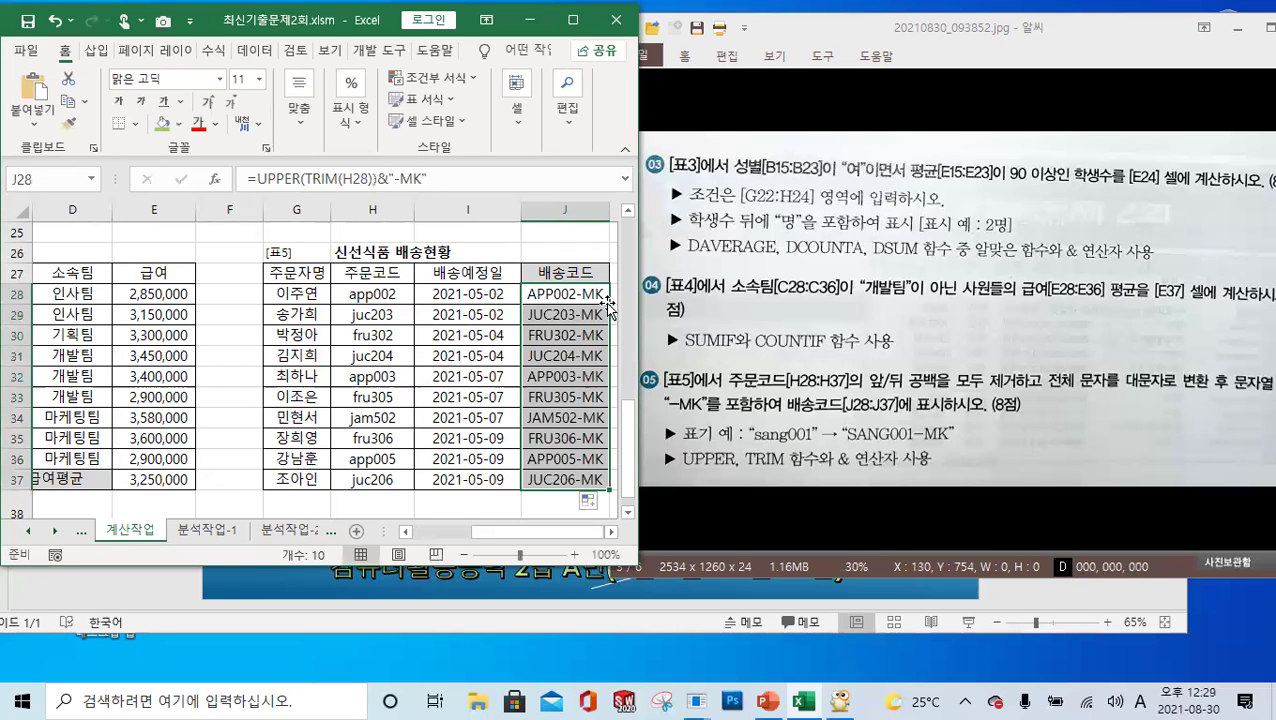
pyautogui.click(309, 178)
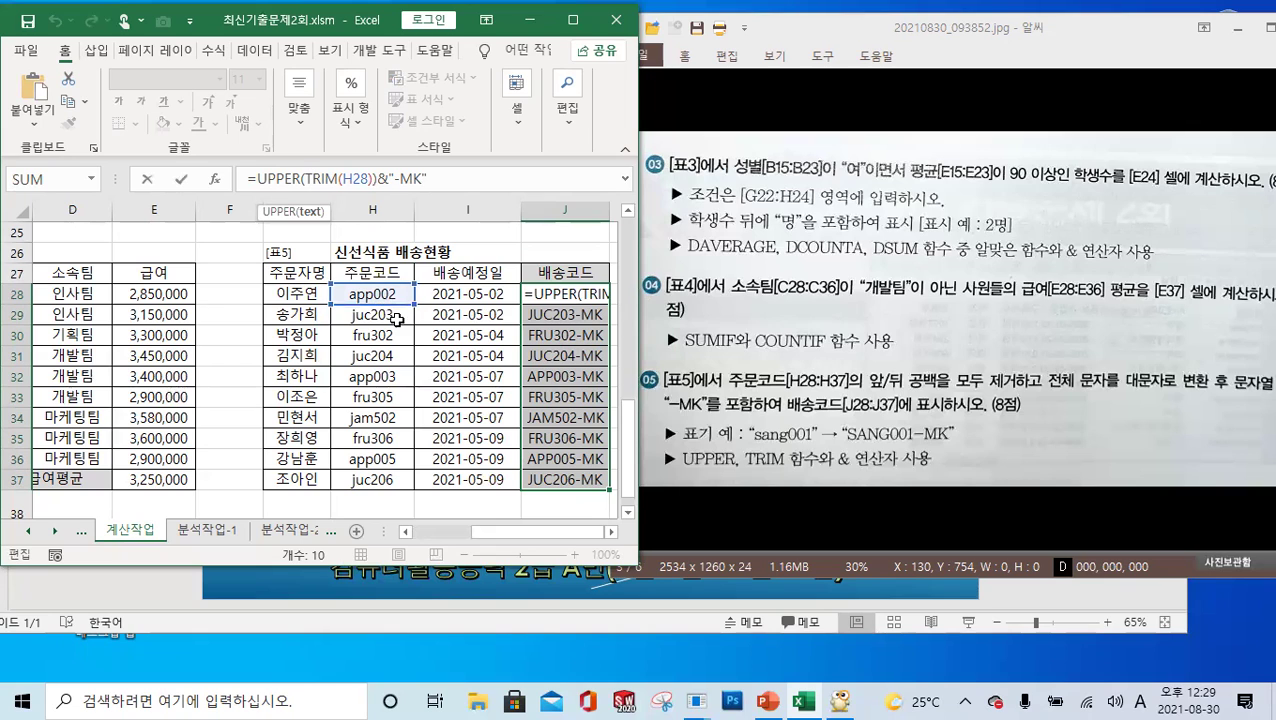
pyautogui.hotkey('ctrl', 'Return')
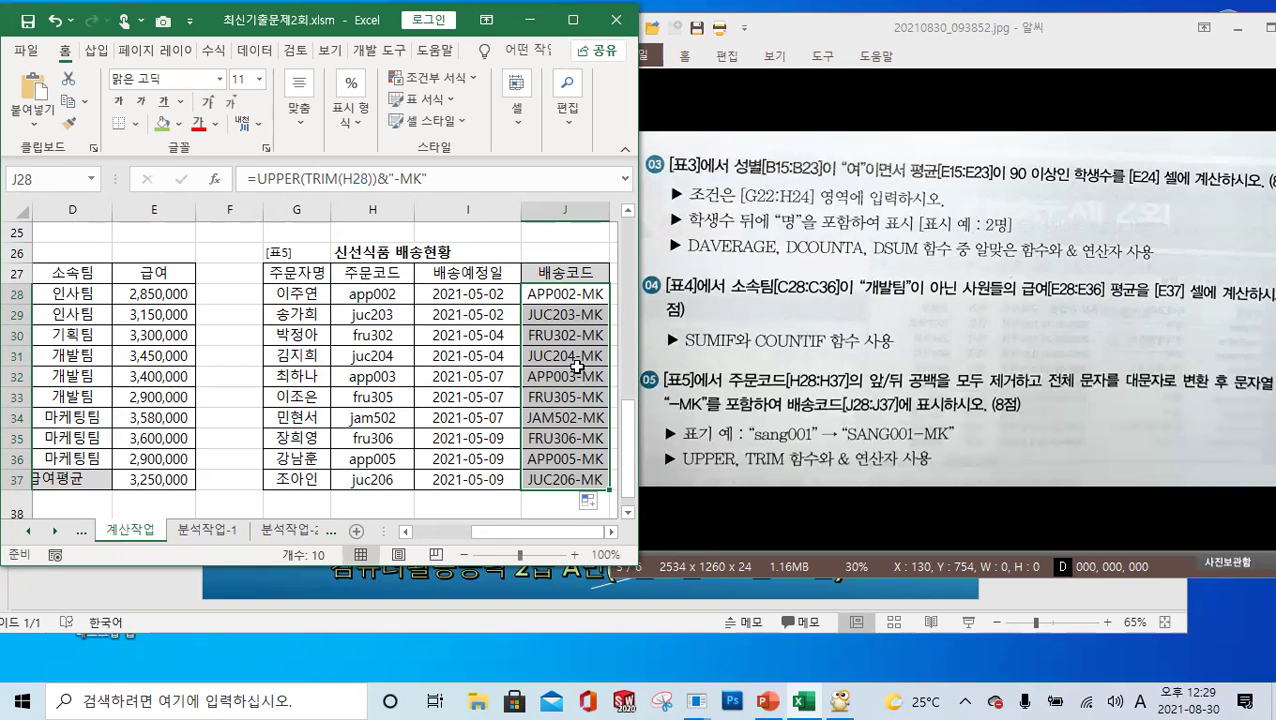
# Step: Examine the 주문코드 entries in H28:H35 for spaces before or after the text
pyautogui.click(424, 335)
pyautogui.click(387, 295)
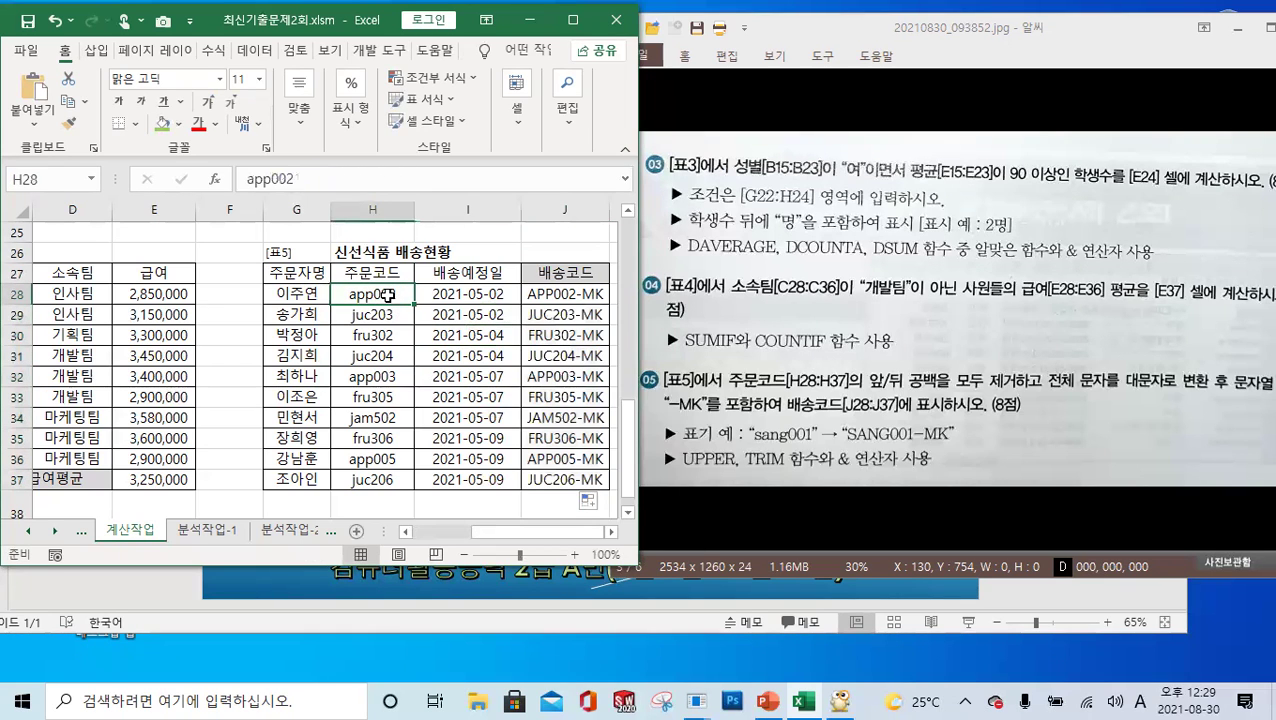
pyautogui.click(291, 179)
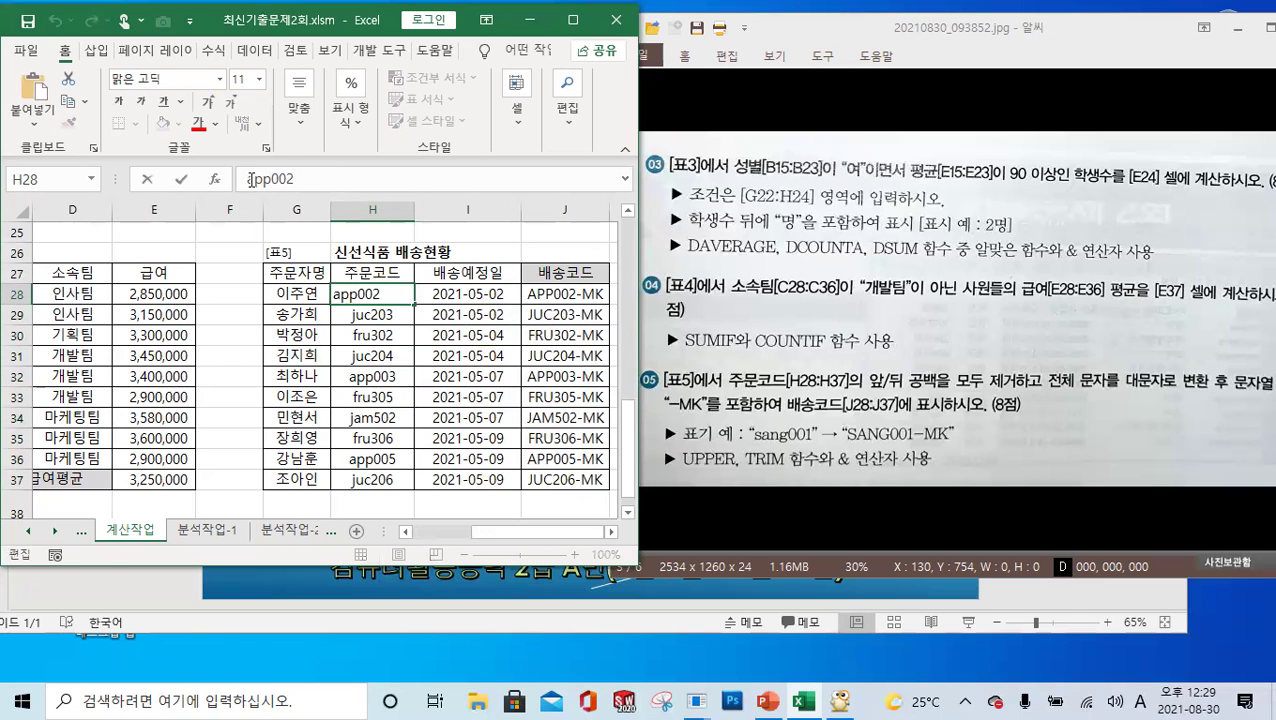
pyautogui.click(368, 315)
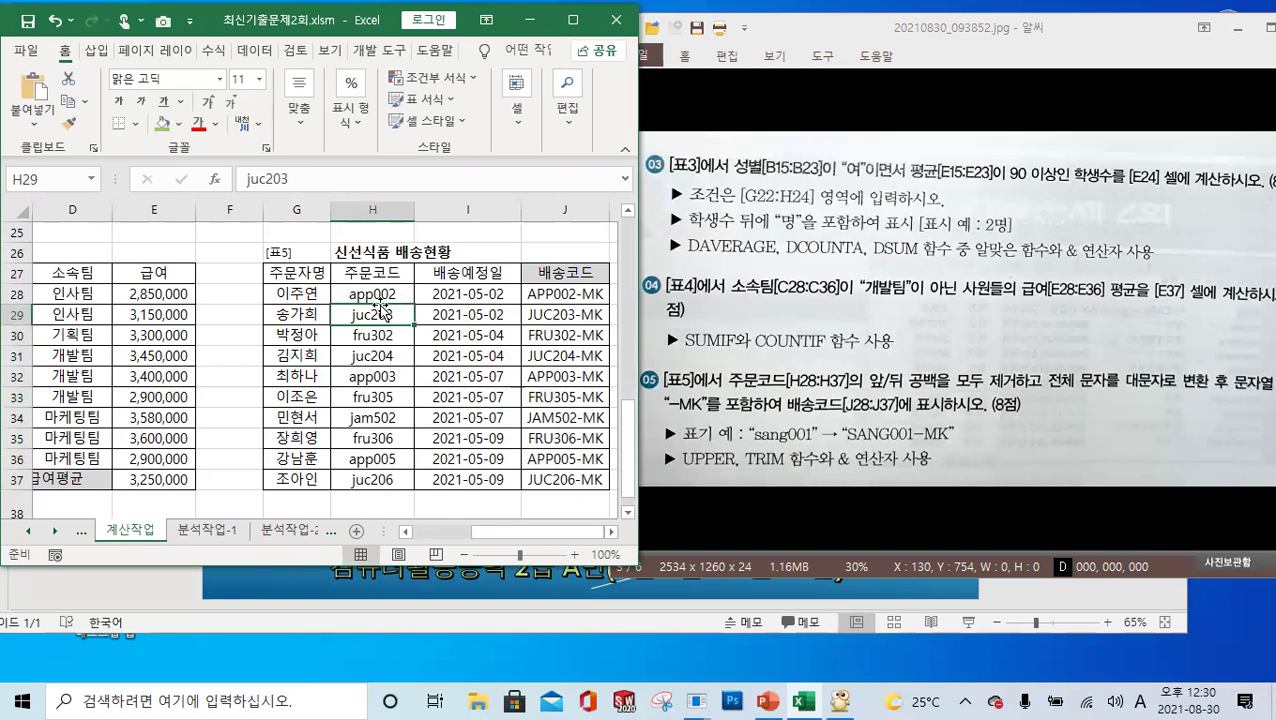
pyautogui.click(369, 335)
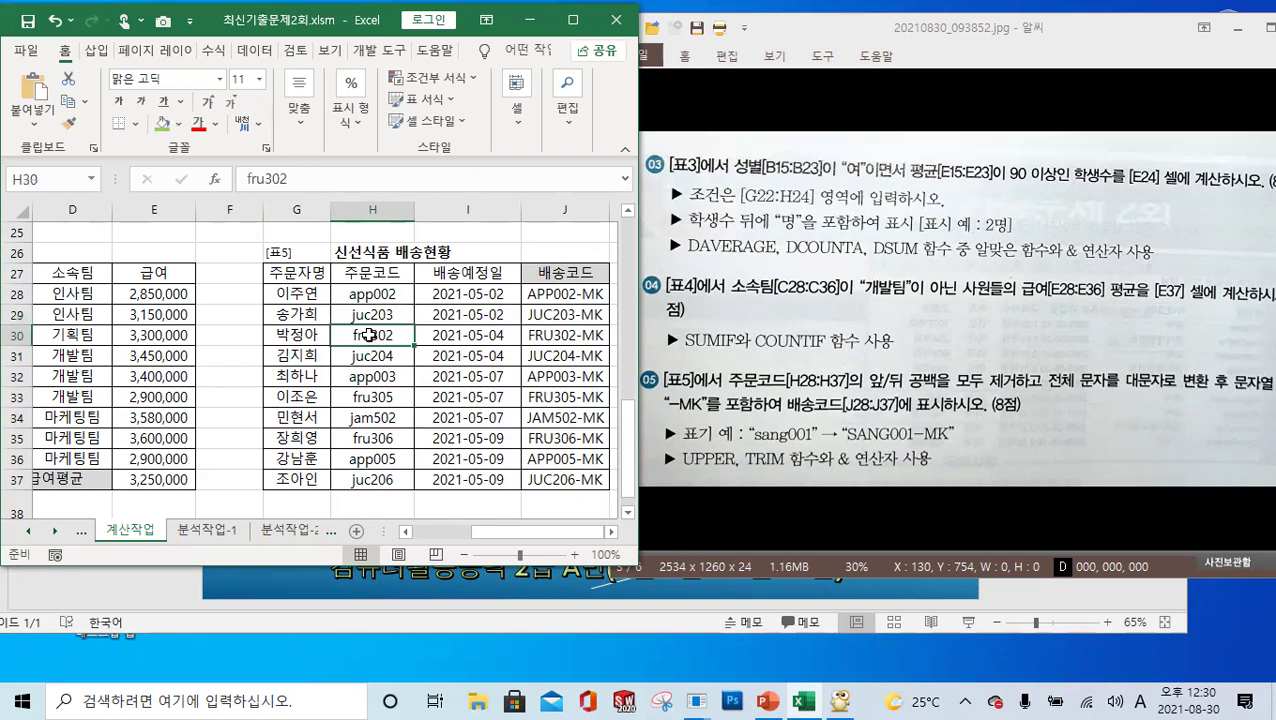
pyautogui.click(242, 178)
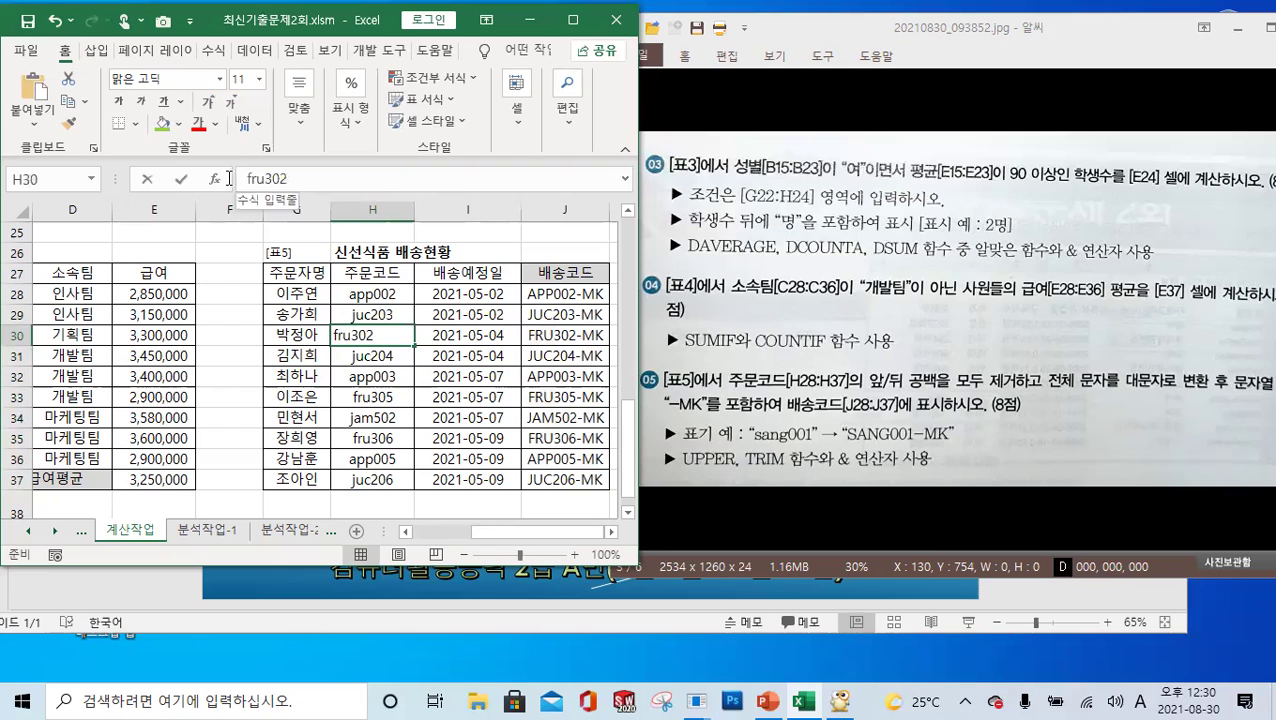
pyautogui.doubleClick(380, 340)
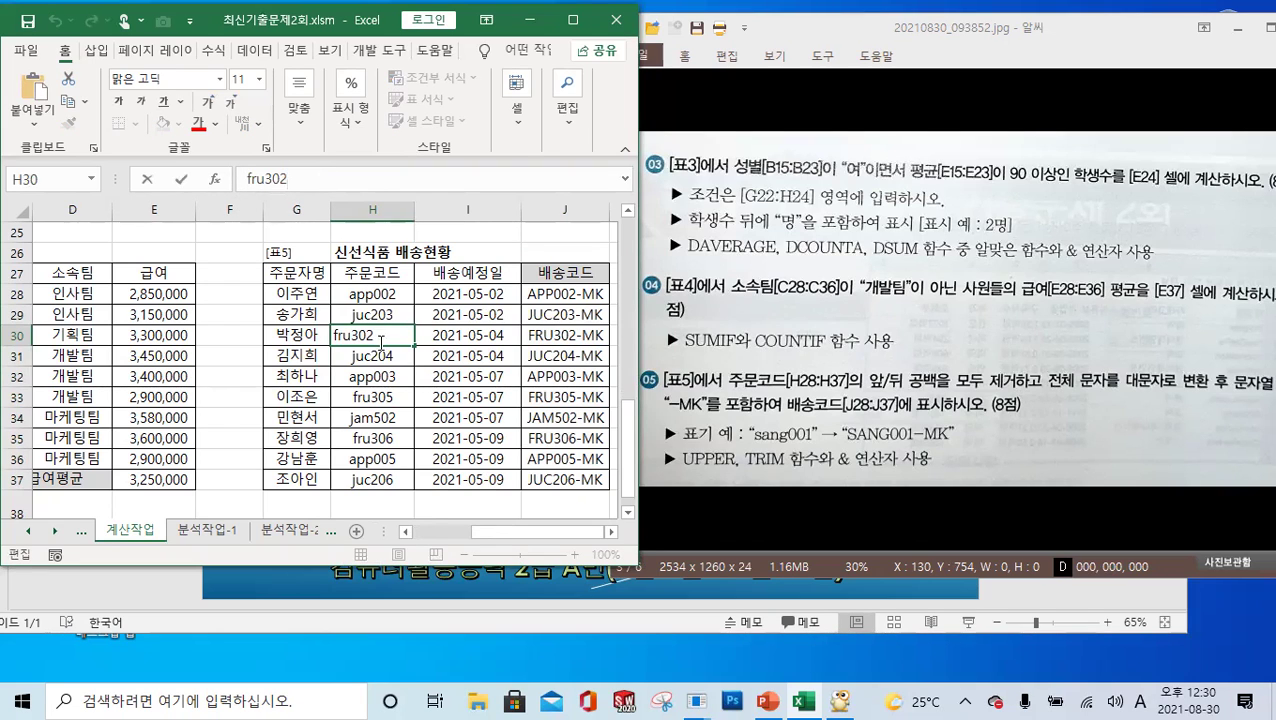
pyautogui.press('Return')
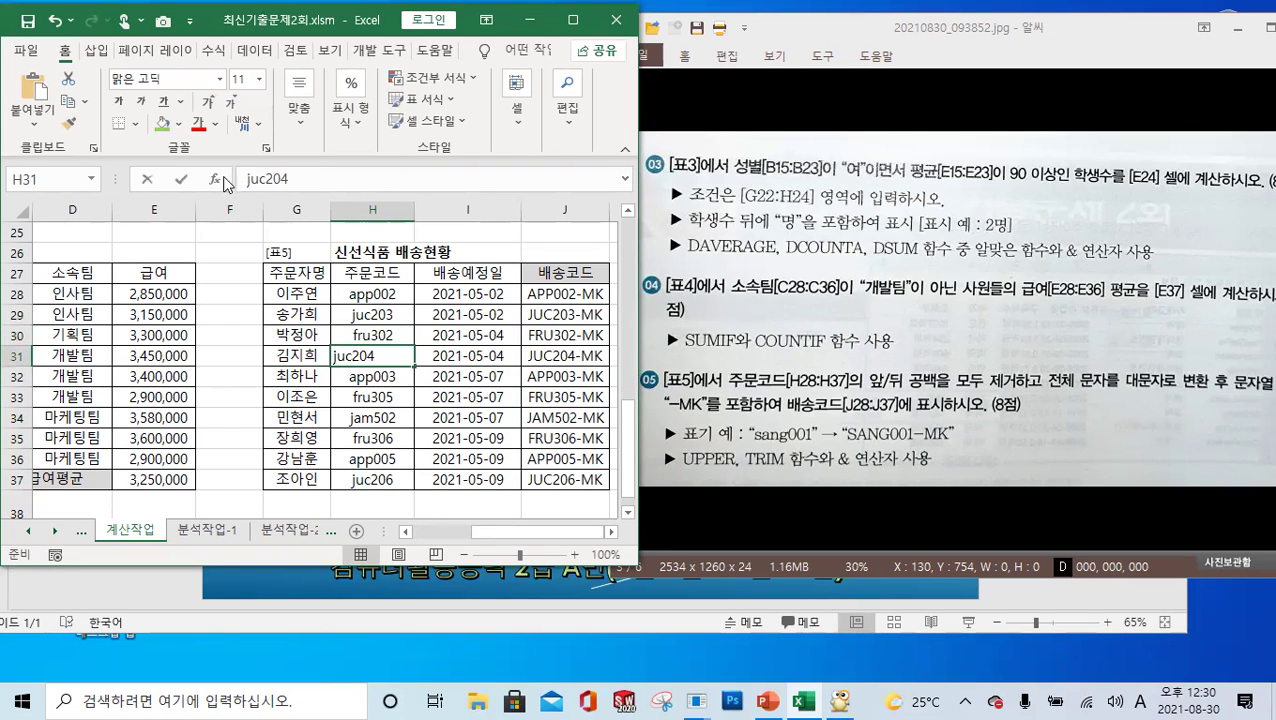
pyautogui.click(287, 180)
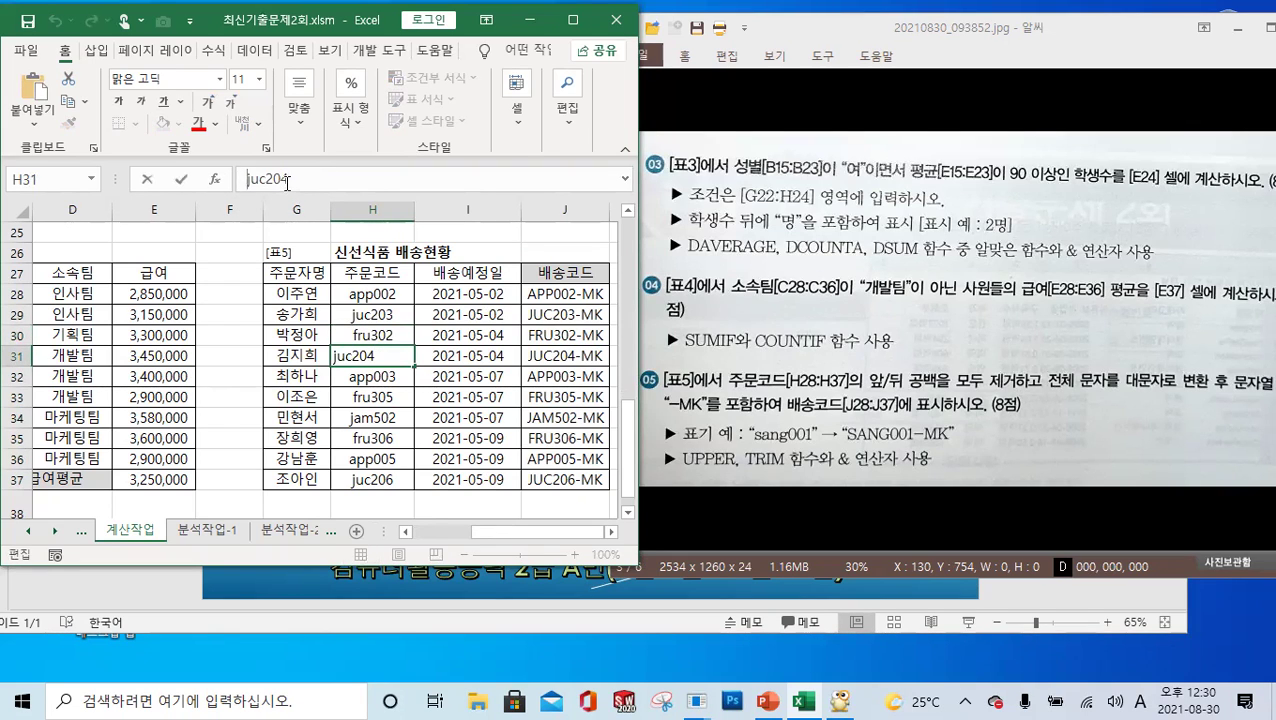
pyautogui.click(378, 374)
pyautogui.click(247, 178)
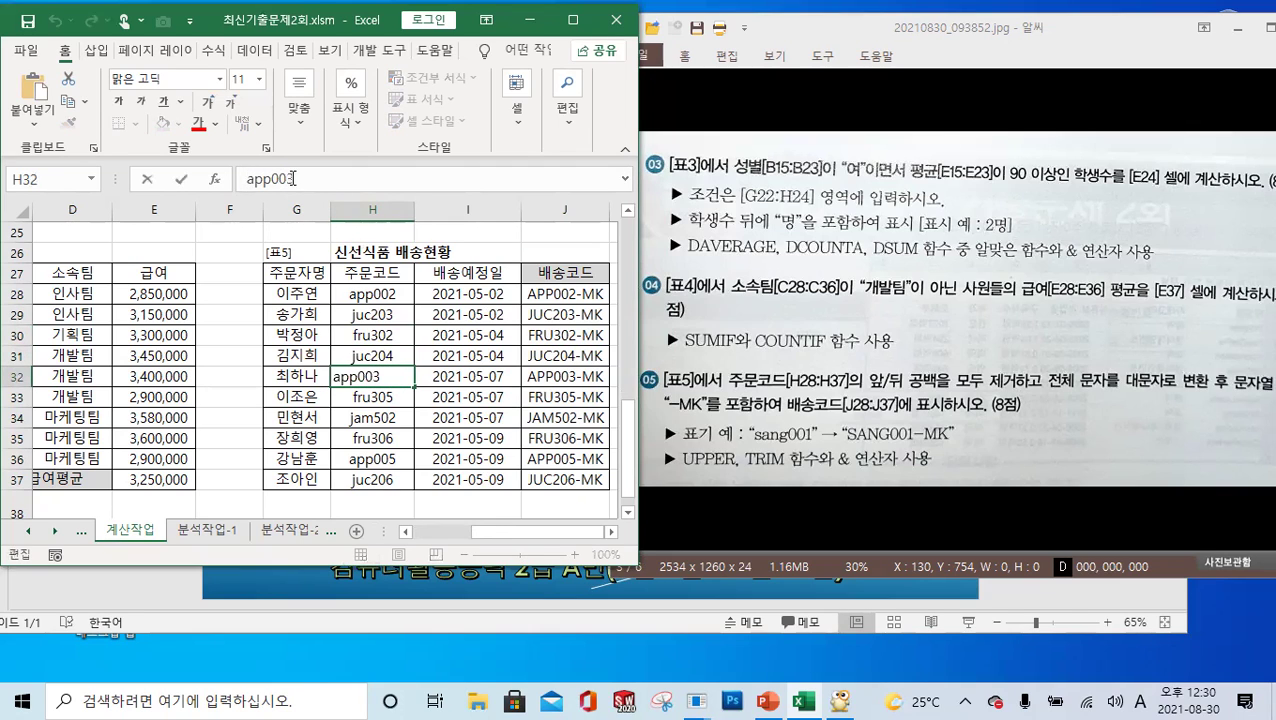
pyautogui.click(376, 398)
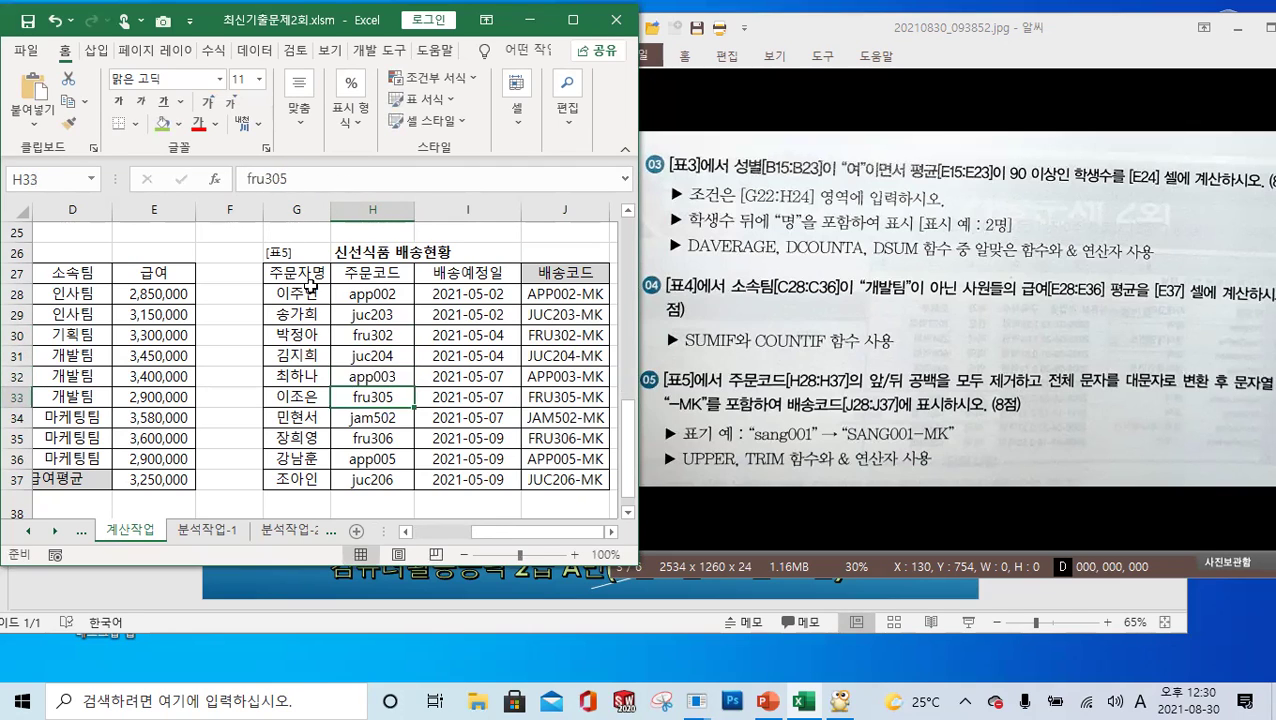
pyautogui.click(249, 178)
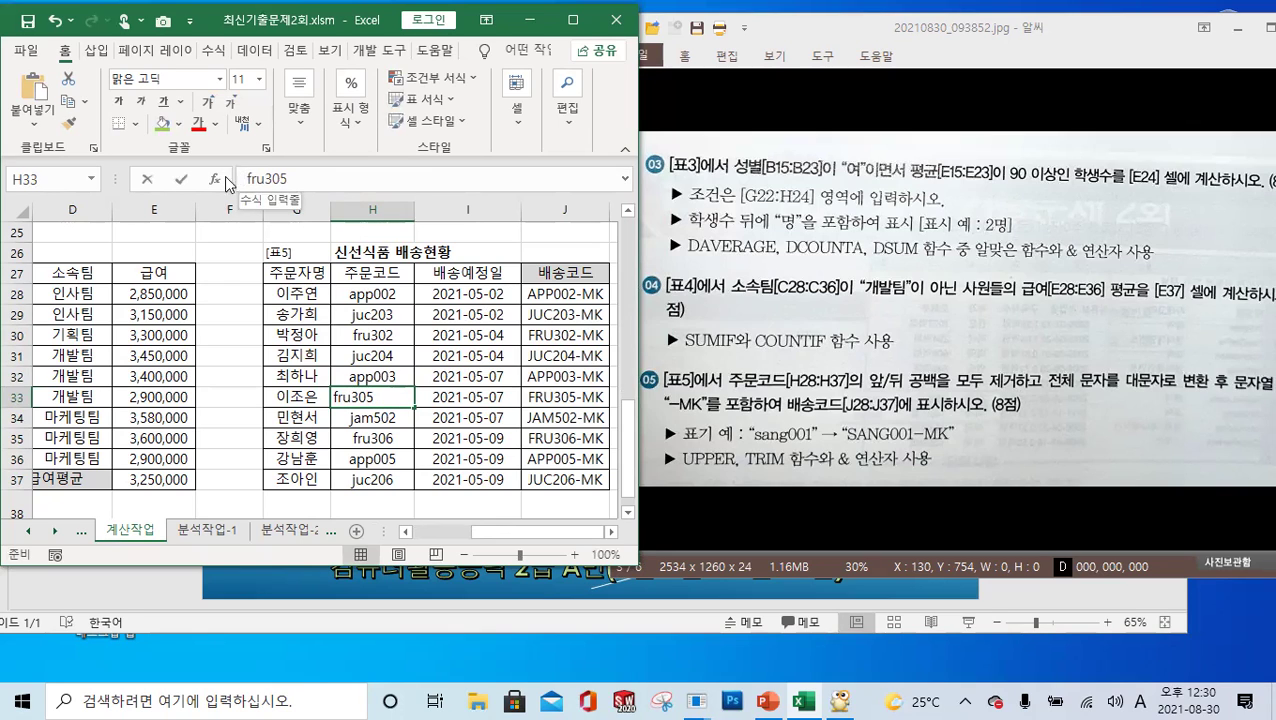
pyautogui.click(297, 177)
pyautogui.click(379, 417)
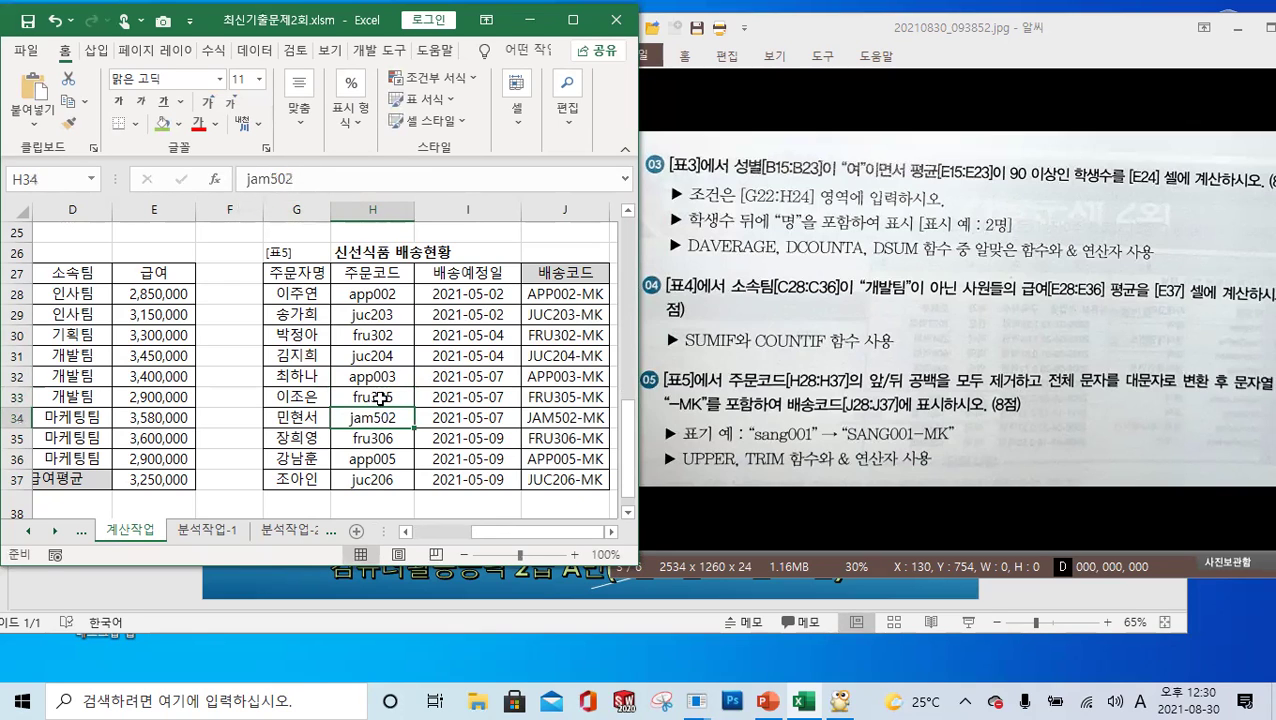
pyautogui.click(249, 178)
pyautogui.click(293, 178)
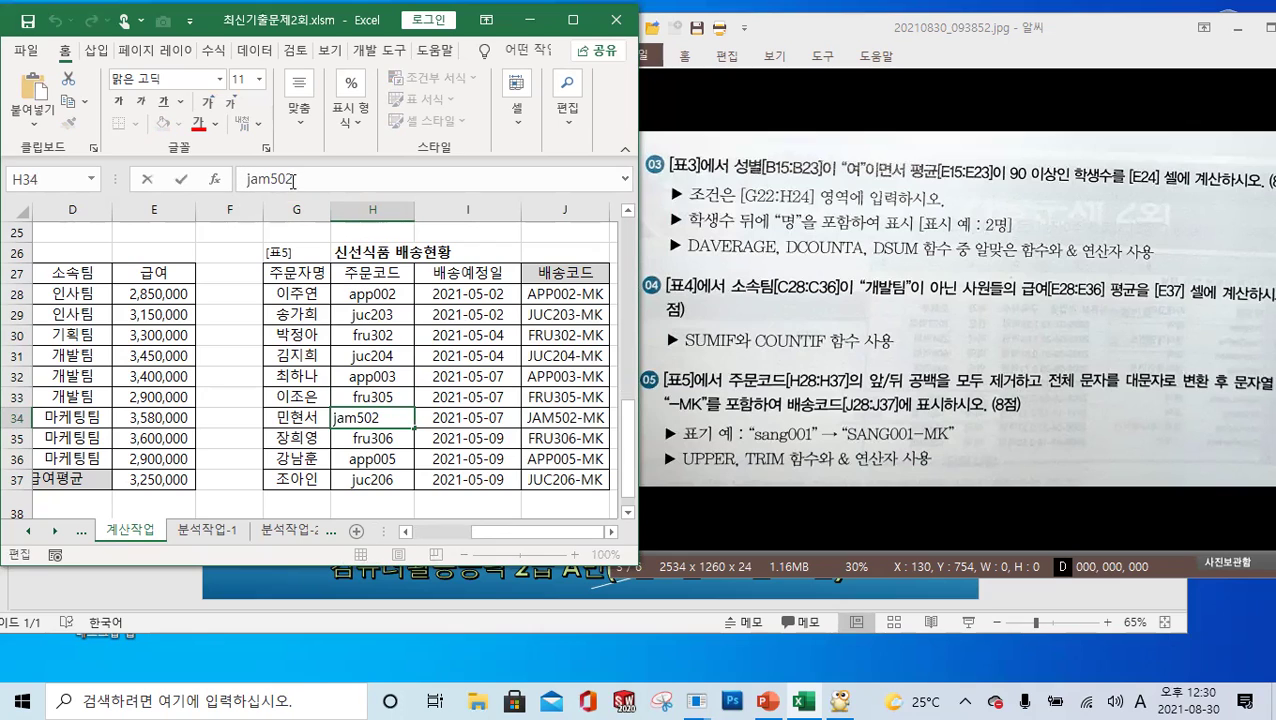
pyautogui.click(396, 438)
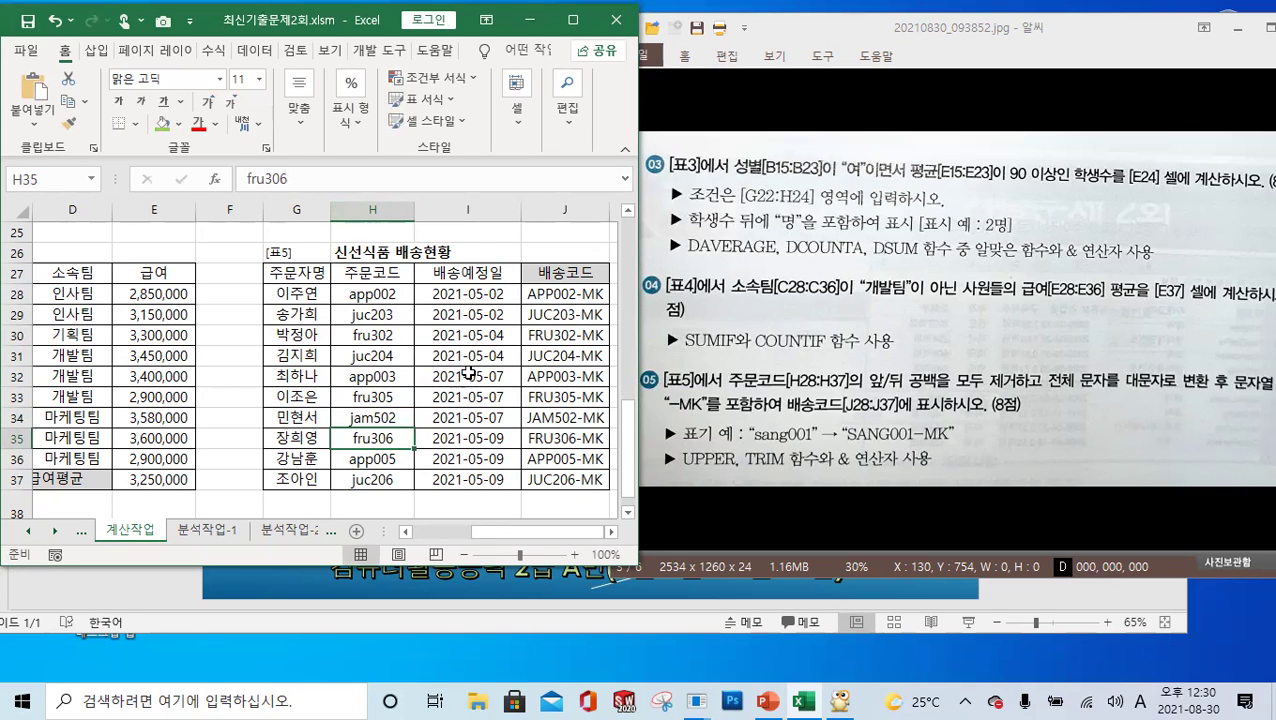
# Step: Remove TRIM from the J28 formula, leaving =UPPER(H28)&"-MK", and fill it down through J37
pyautogui.click(557, 291)
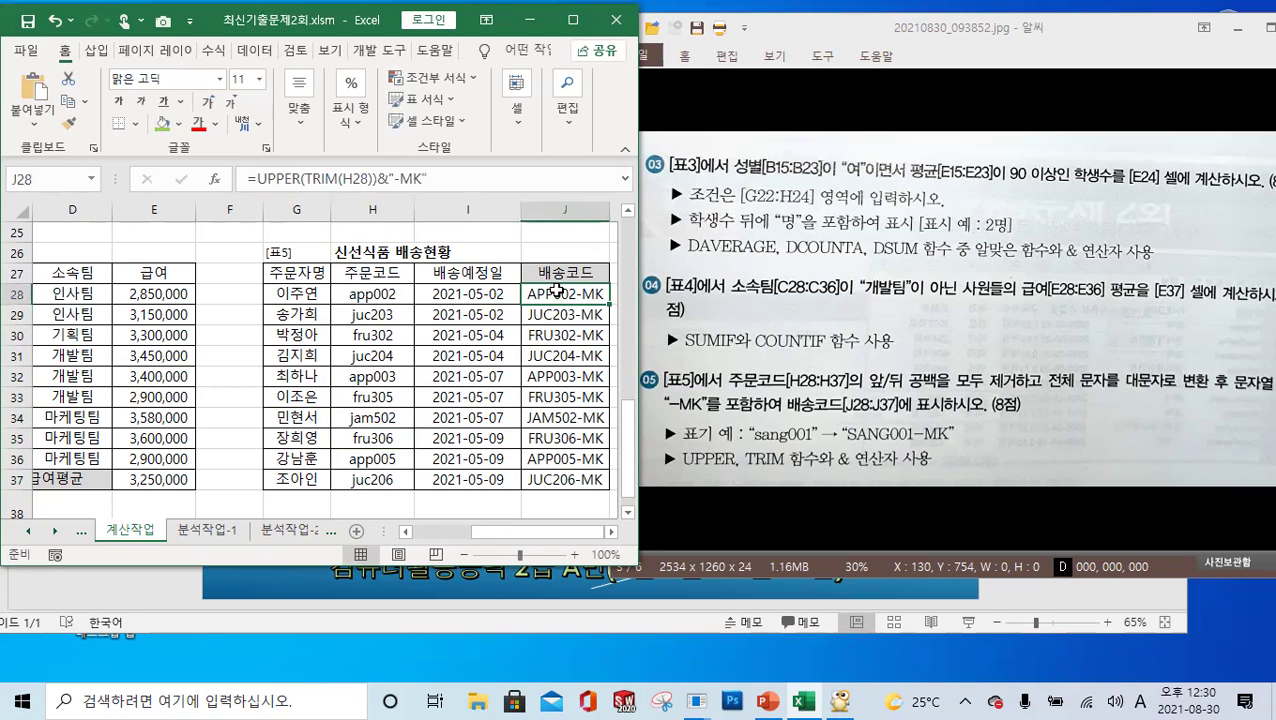
pyautogui.click(345, 182)
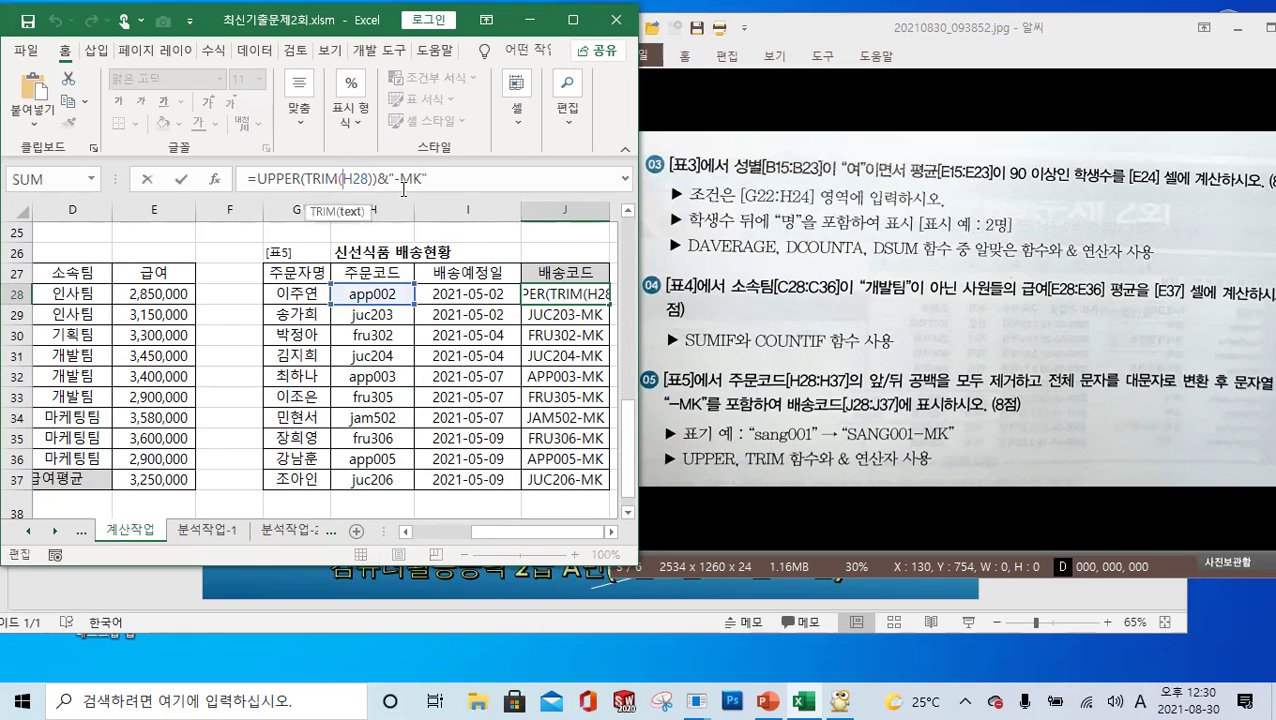
pyautogui.press('BackSpace')
pyautogui.press('BackSpace')
pyautogui.press('BackSpace')
pyautogui.press('BackSpace')
pyautogui.press('BackSpace')
pyautogui.click(341, 182)
pyautogui.press('BackSpace')
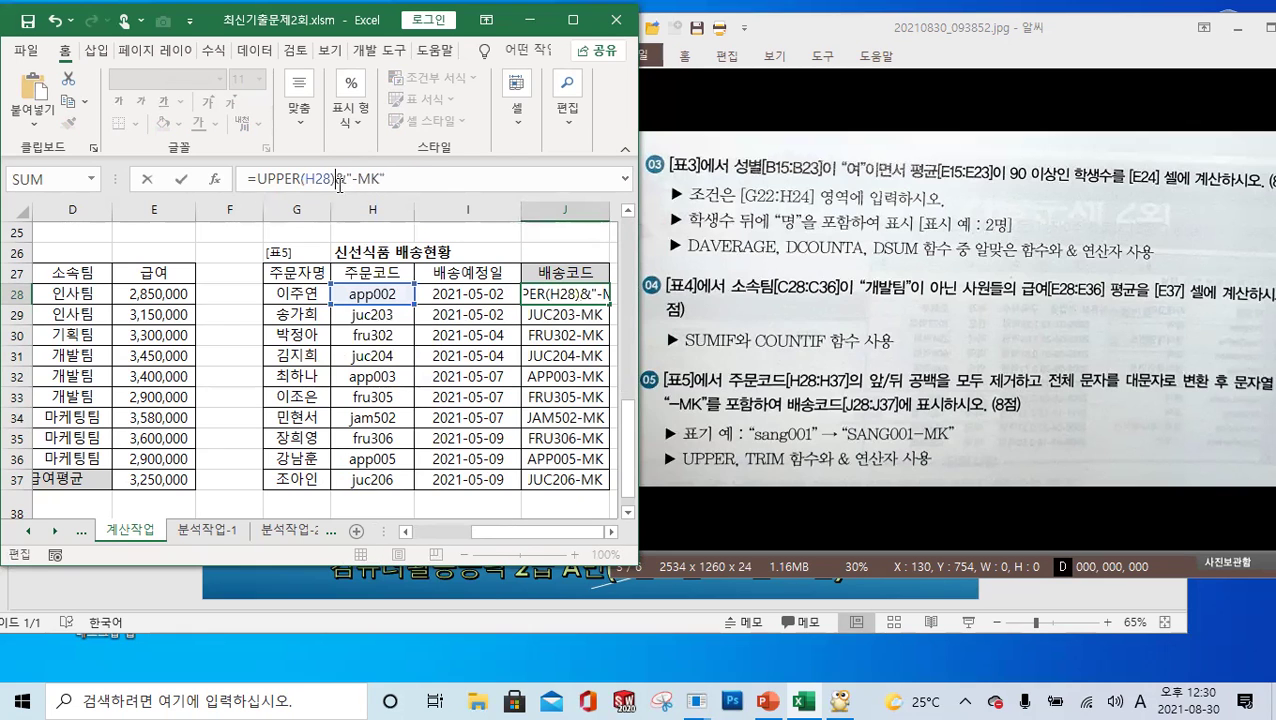
pyautogui.click(181, 179)
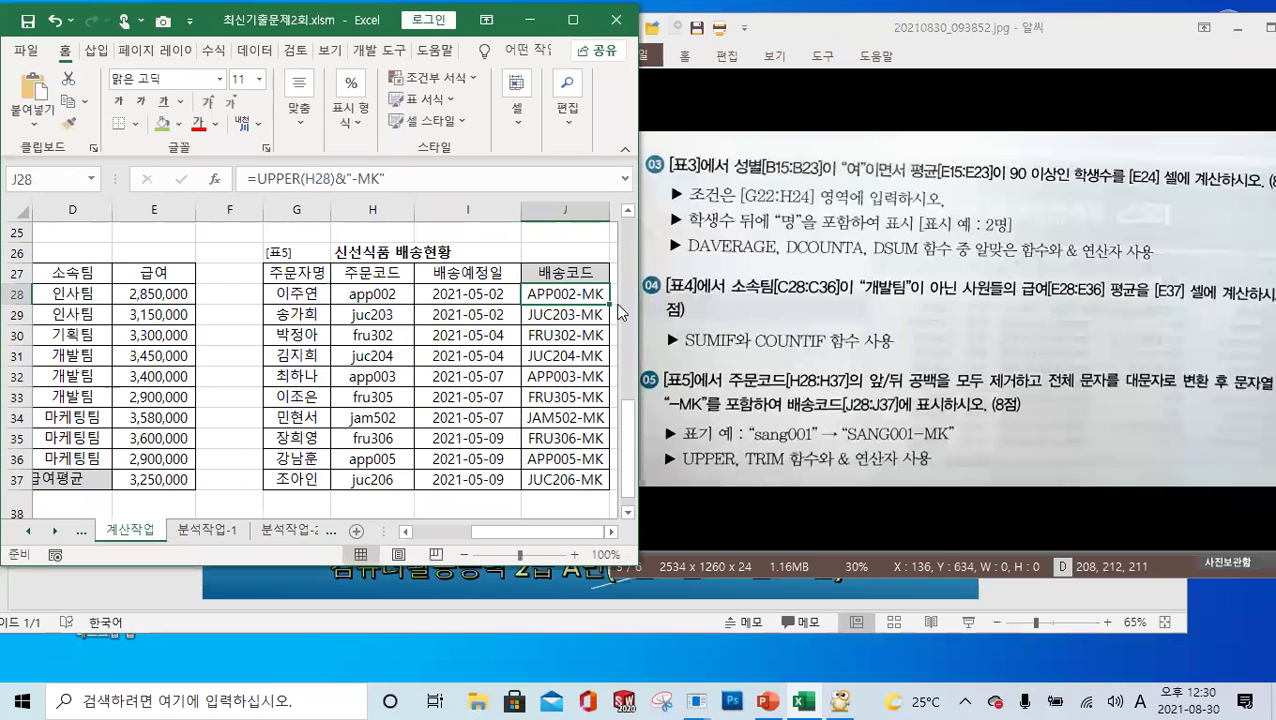
pyautogui.doubleClick(609, 304)
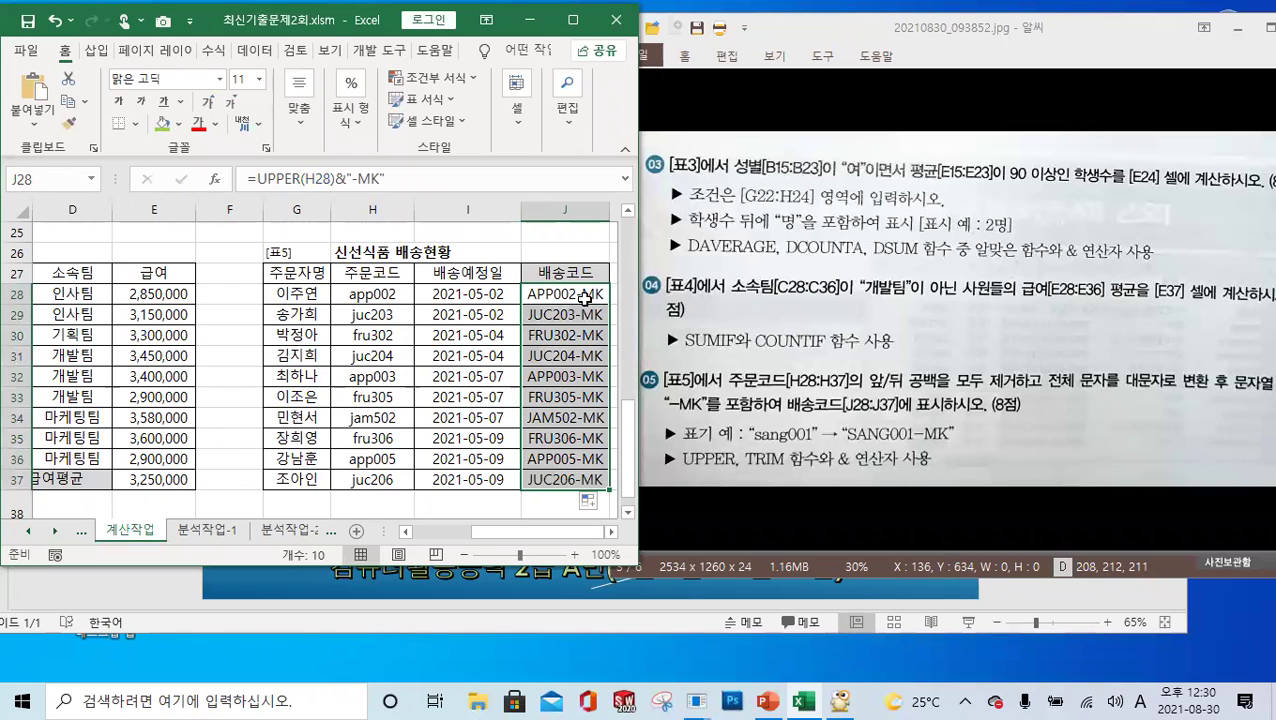
# Step: Add a trailing space after the order code app002 in H28
pyautogui.click(582, 297)
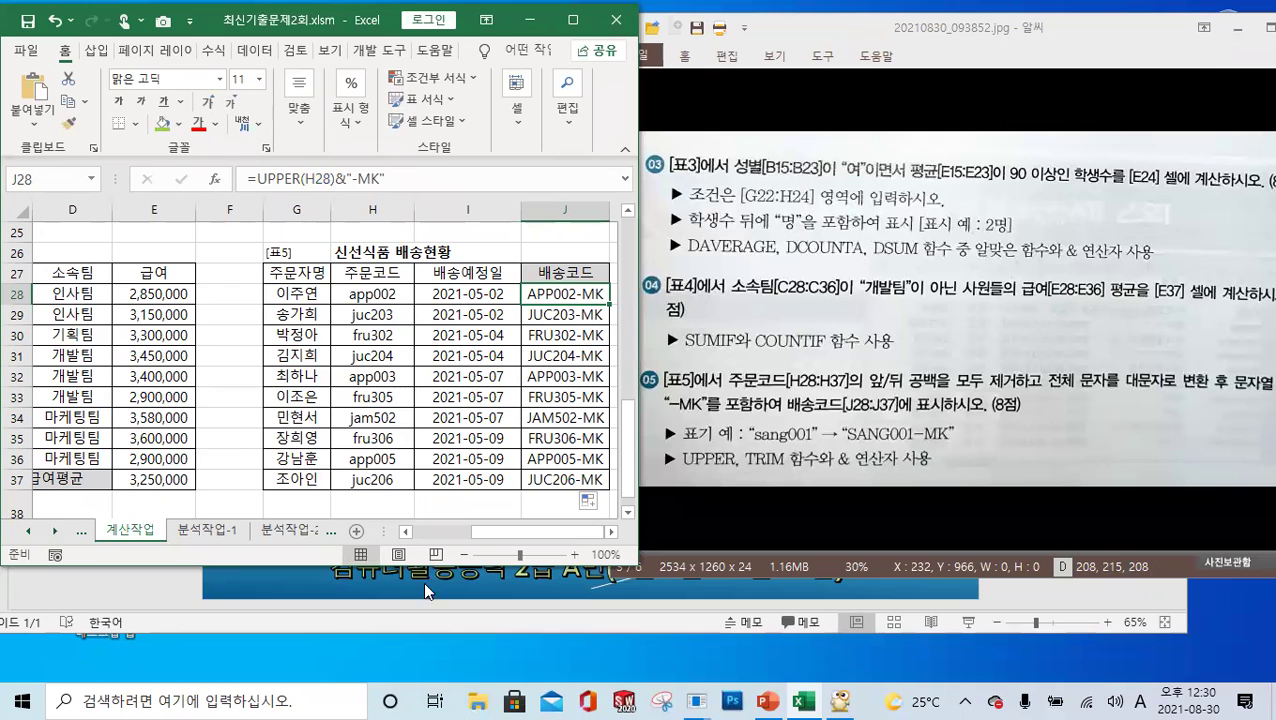
pyautogui.click(404, 292)
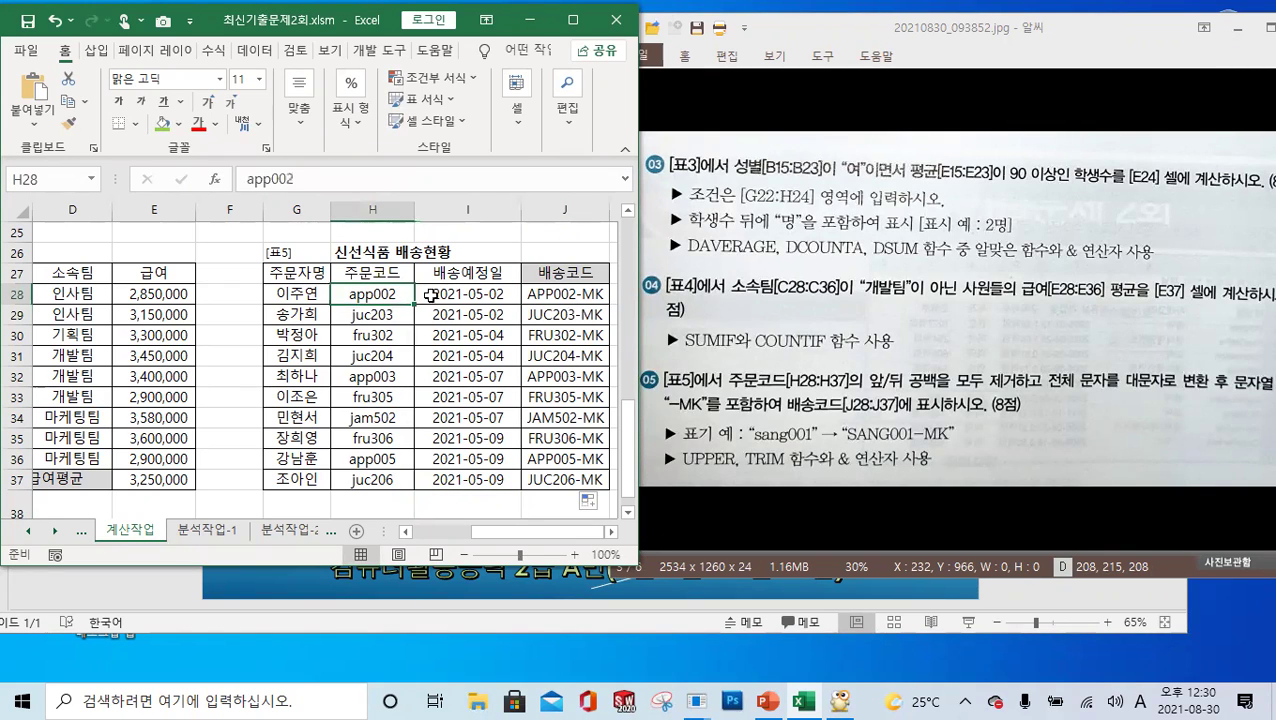
pyautogui.click(330, 179)
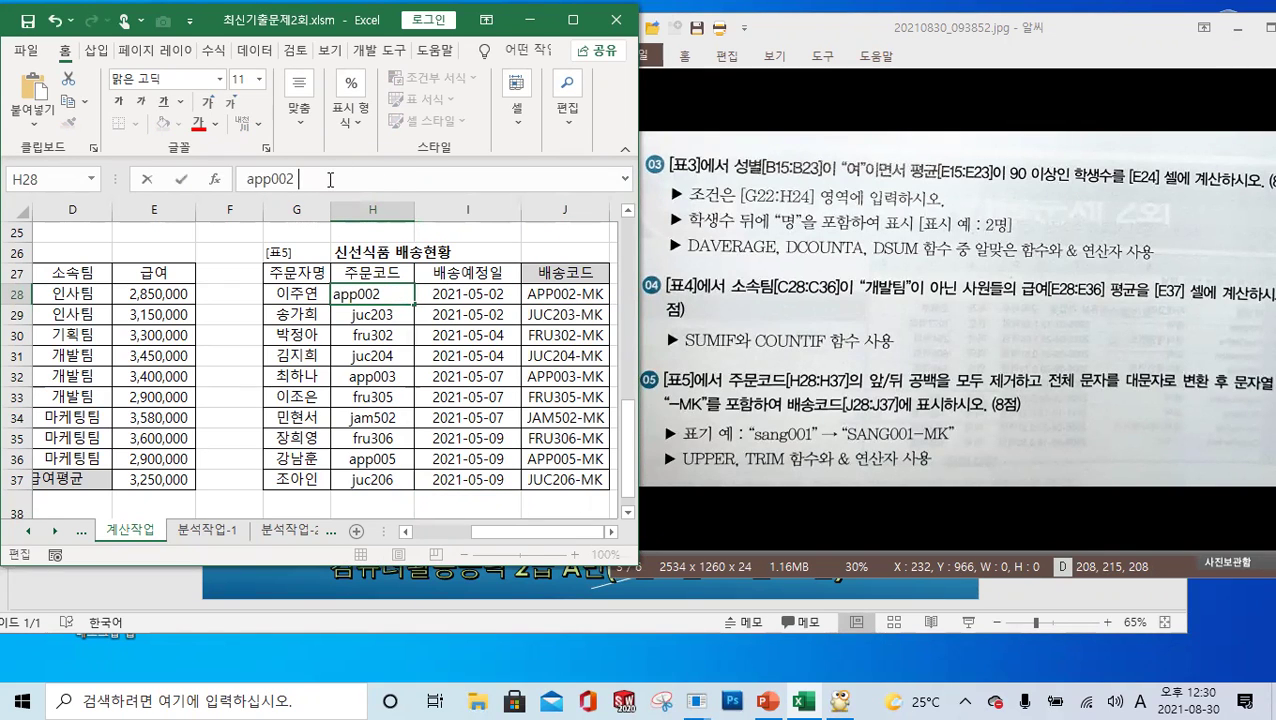
pyautogui.press('Return')
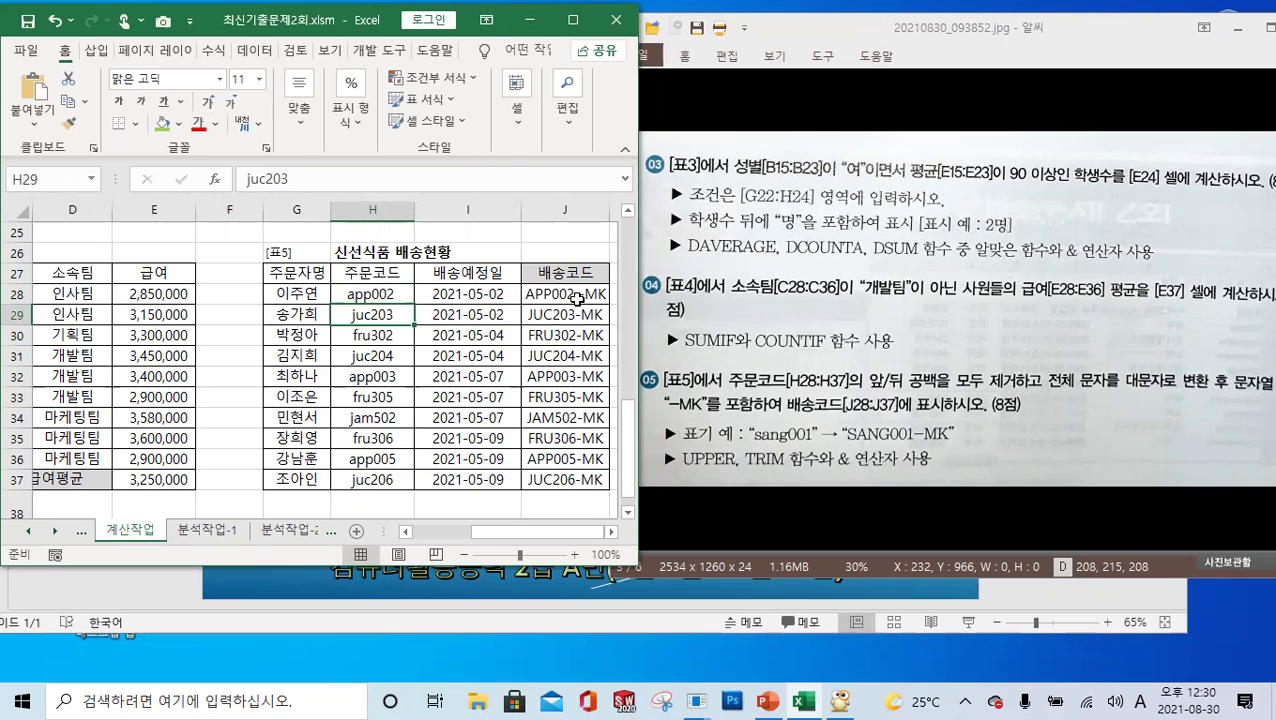
# Step: Add a leading space before the order code juc203 in H29
pyautogui.doubleClick(398, 314)
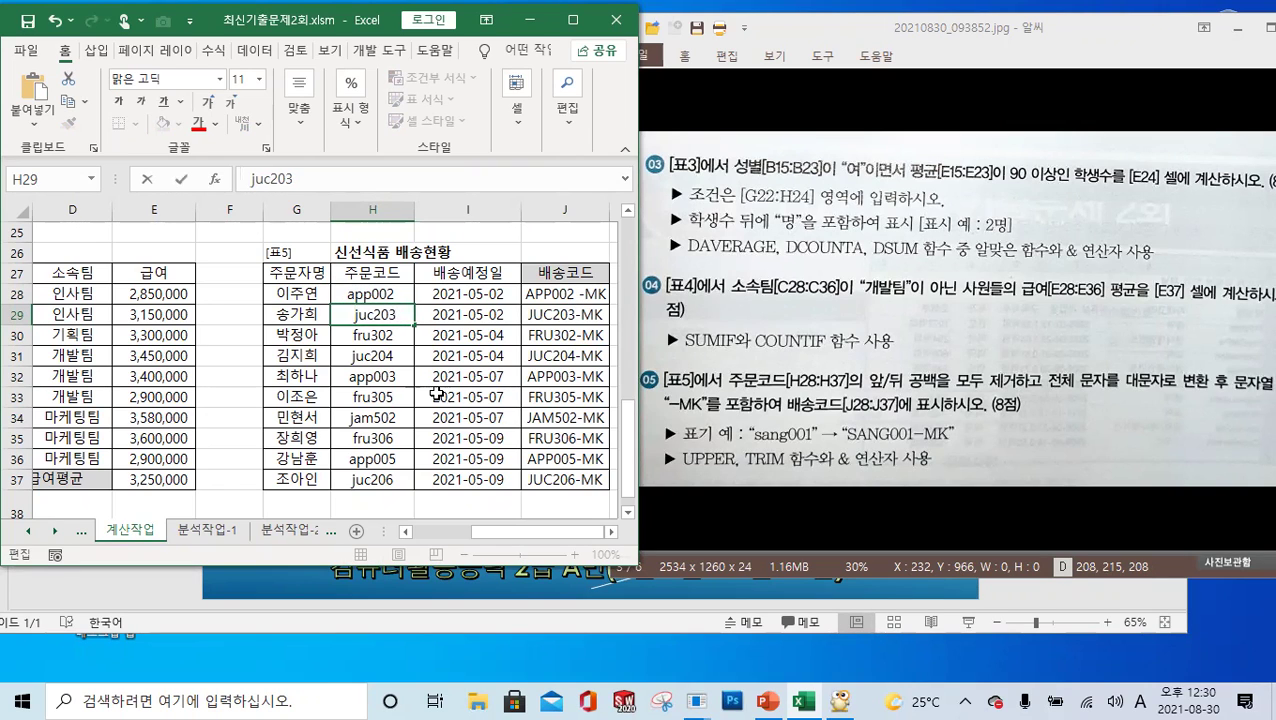
pyautogui.press('Return')
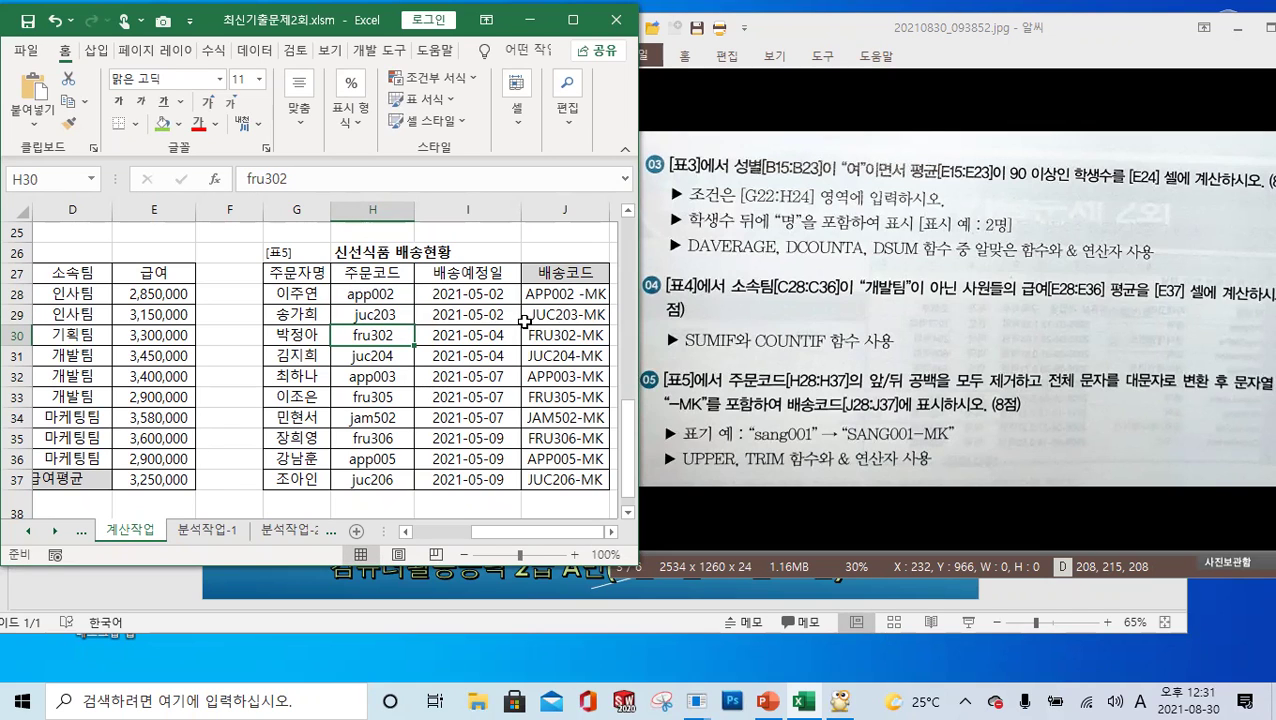
pyautogui.click(536, 360)
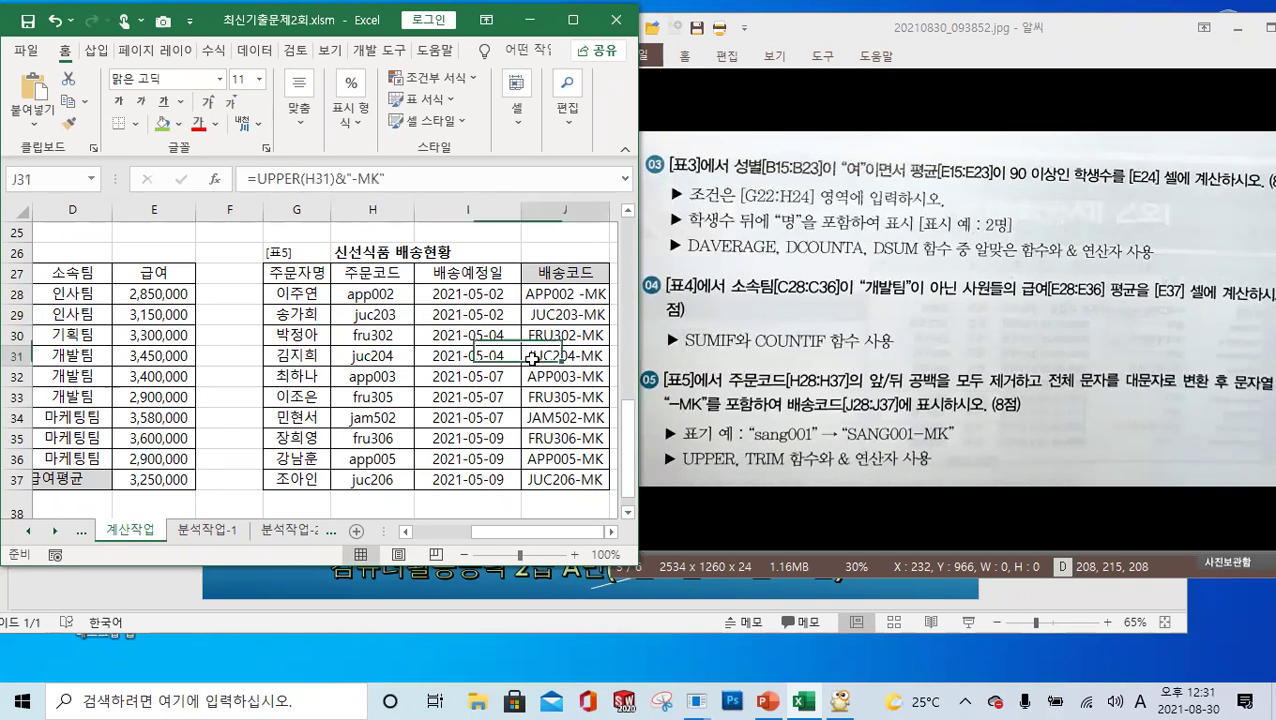
# Step: Wrap the H28 reference in J28 with TRIM so the formula reads =UPPER(TRIM(H28))&"-MK"
pyautogui.click(535, 315)
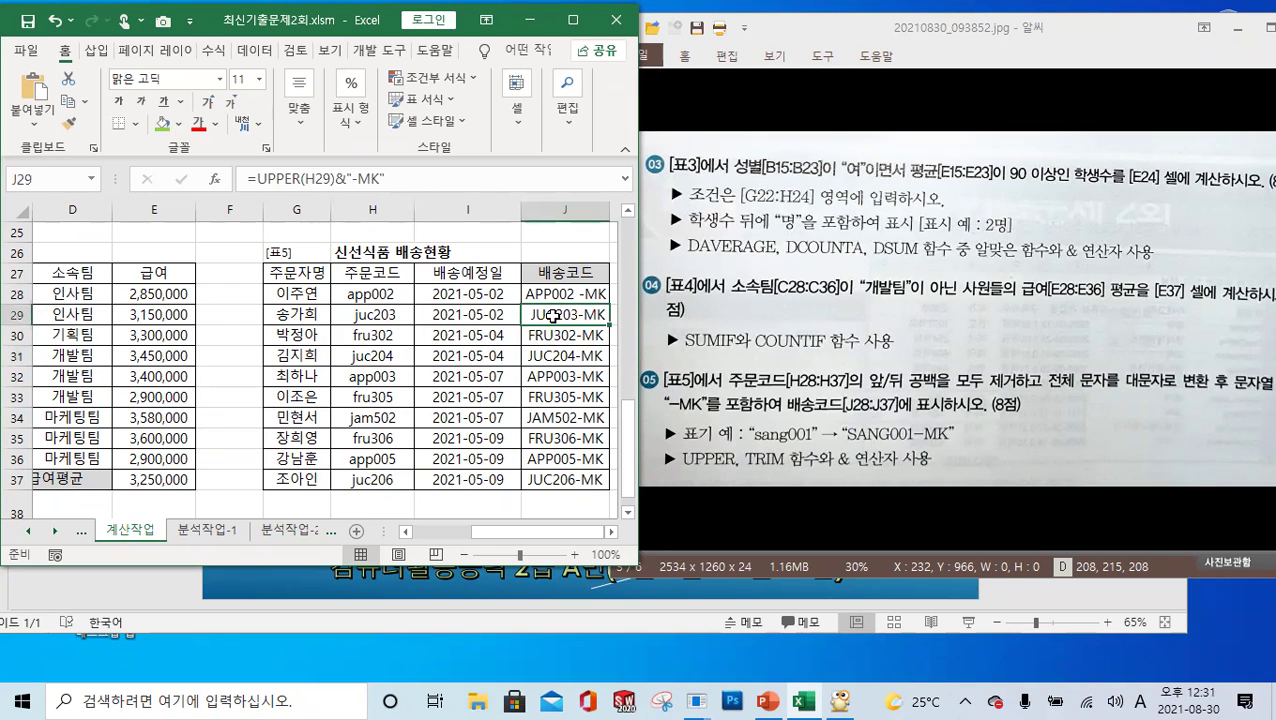
pyautogui.click(551, 296)
pyautogui.click(334, 186)
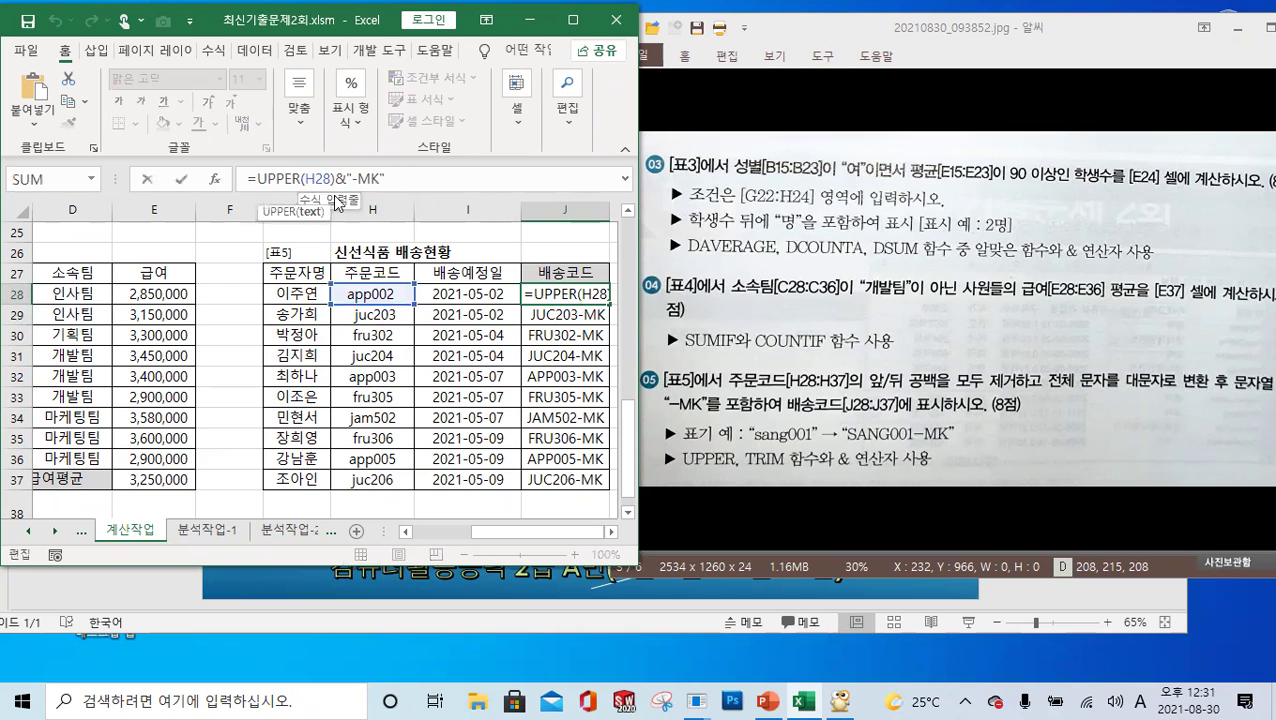
pyautogui.write('trim')
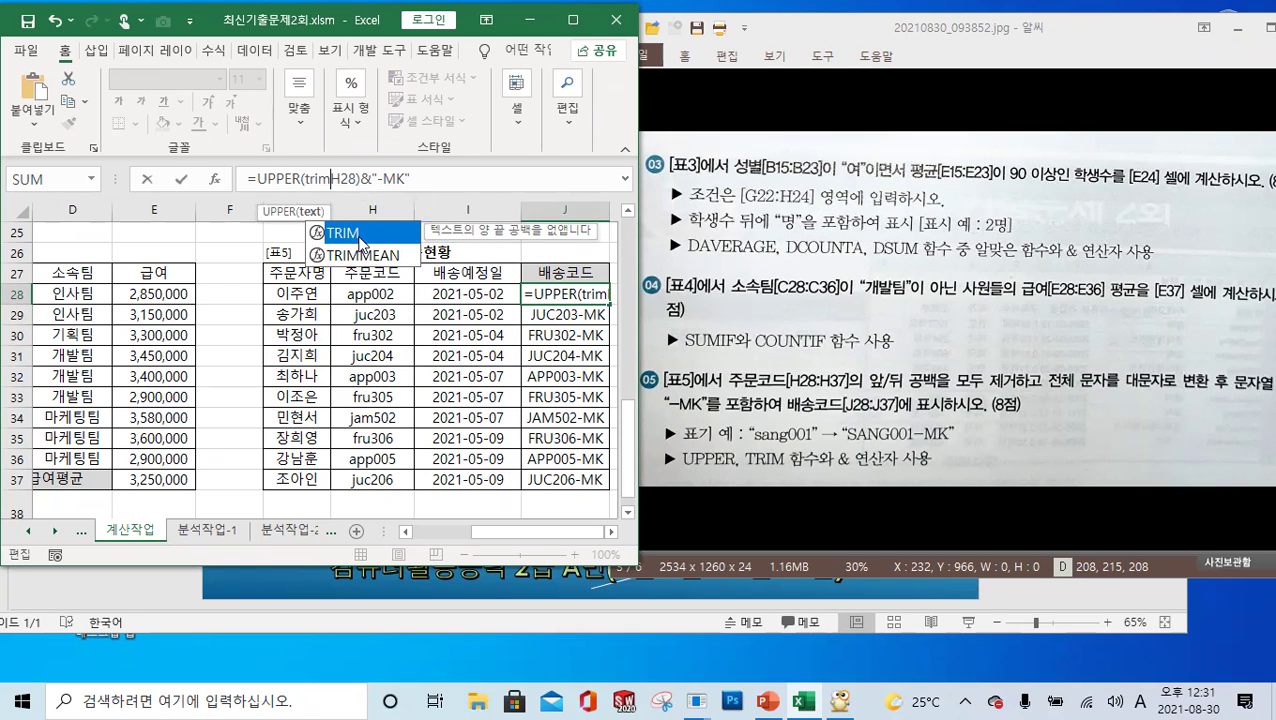
pyautogui.doubleClick(362, 240)
pyautogui.click(367, 180)
pyautogui.write('))')
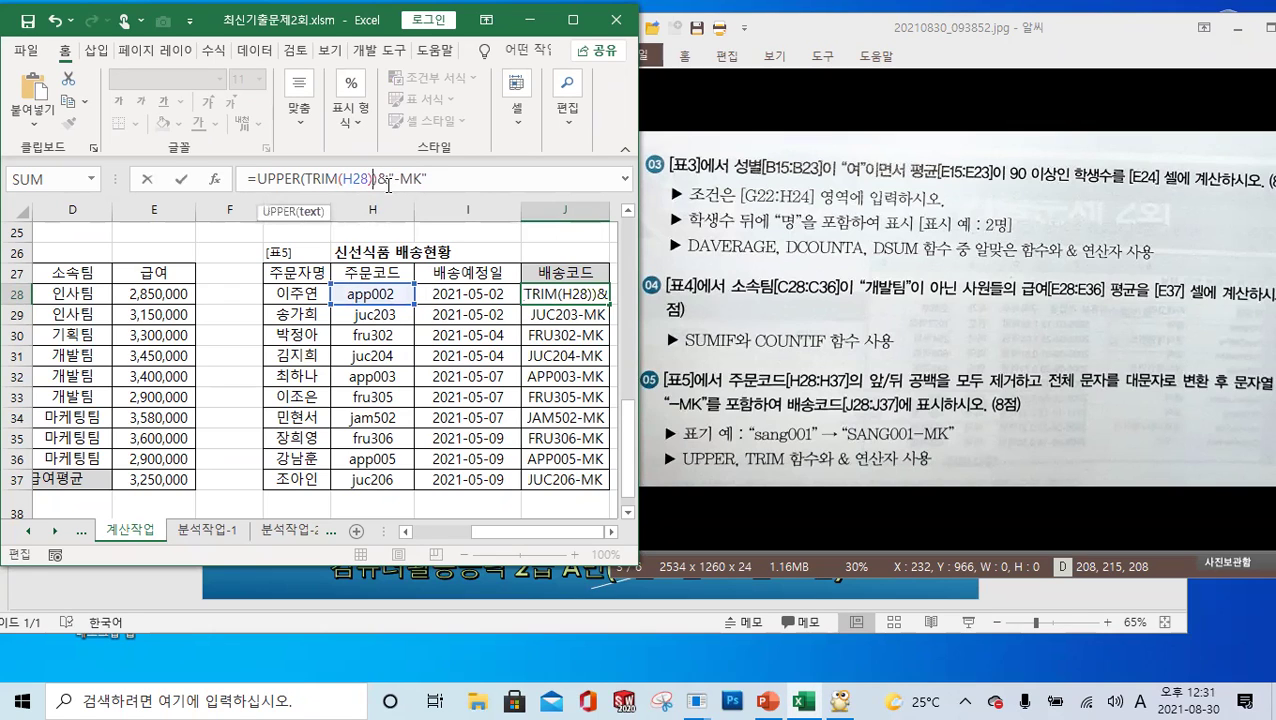
pyautogui.click(182, 180)
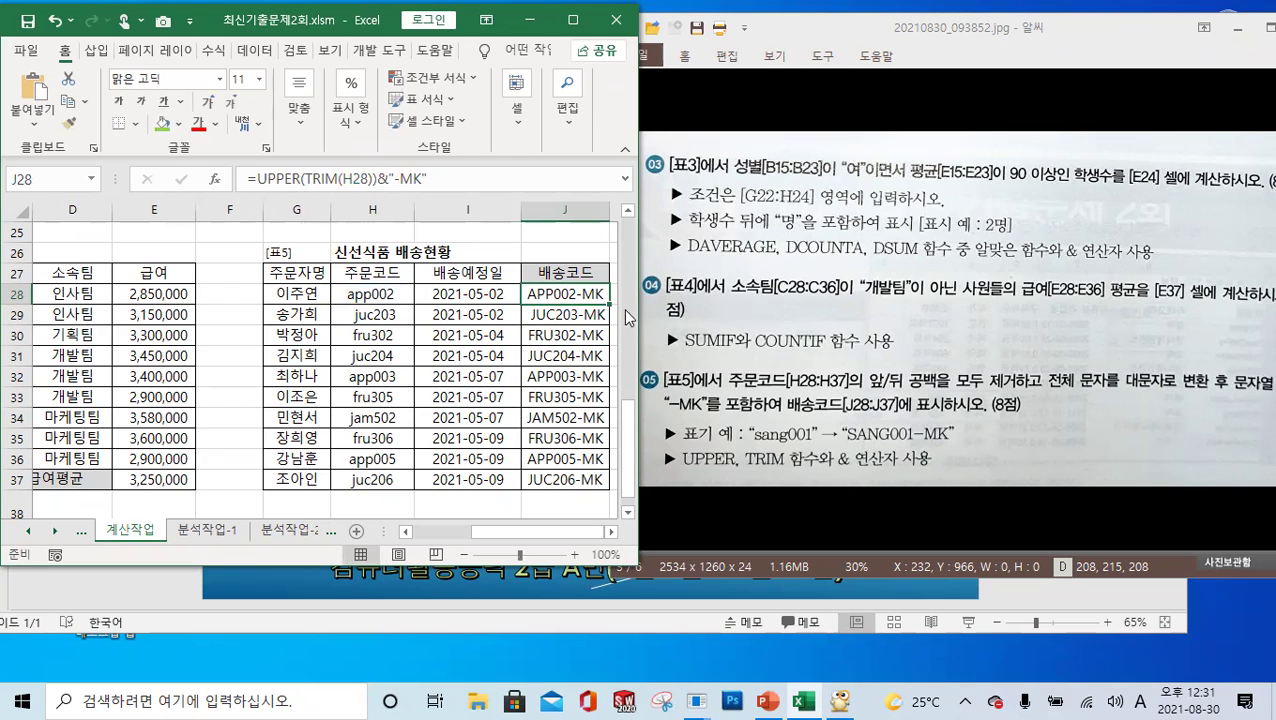
# Step: Fill the J28 formula with TRIM down the 배송코드 column through J37
pyautogui.click(550, 314)
pyautogui.click(598, 296)
pyautogui.doubleClick(610, 305)
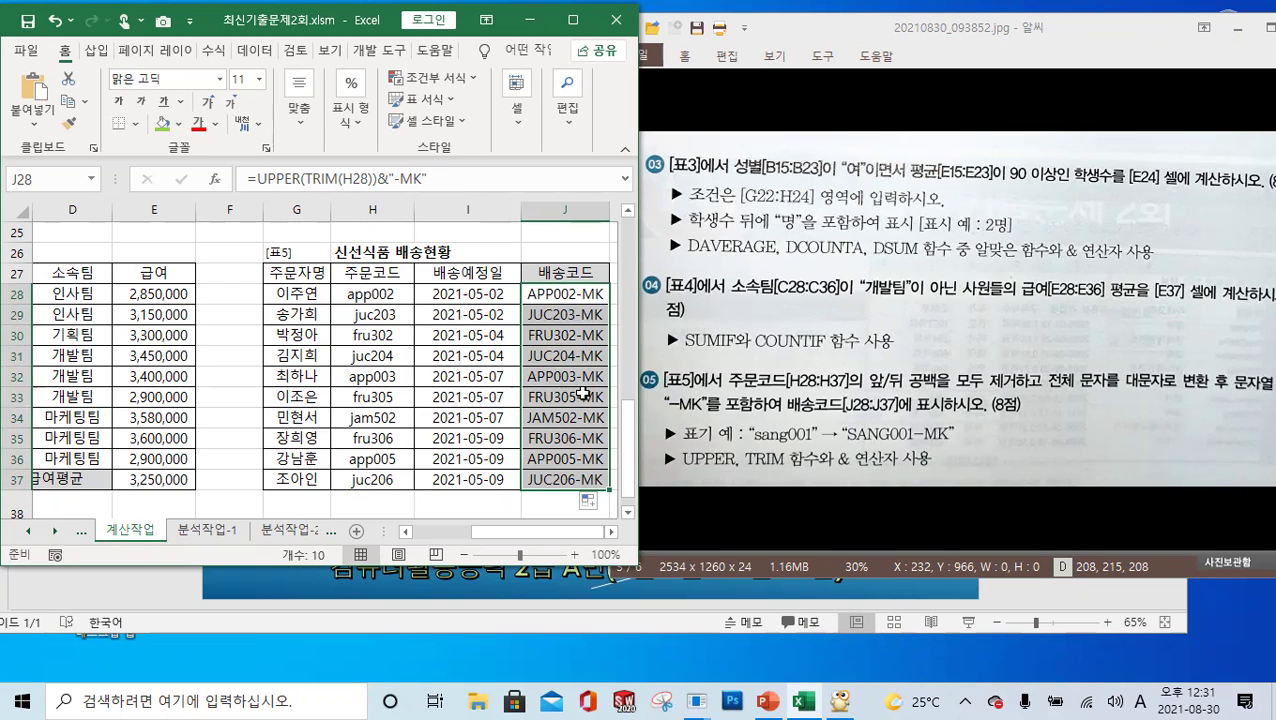
pyautogui.click(583, 293)
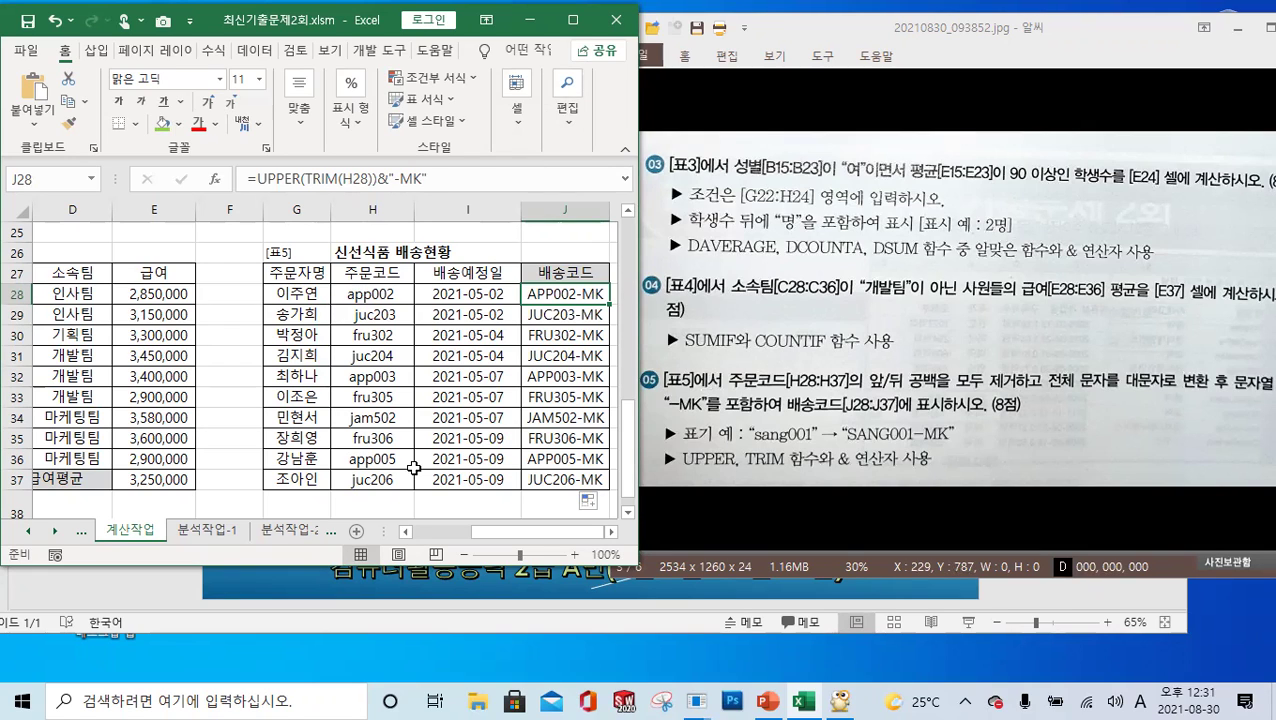
# Step: Switch to PowerPoint, move its window lower on the desktop, and return to the Excel worksheet
pyautogui.click(461, 626)
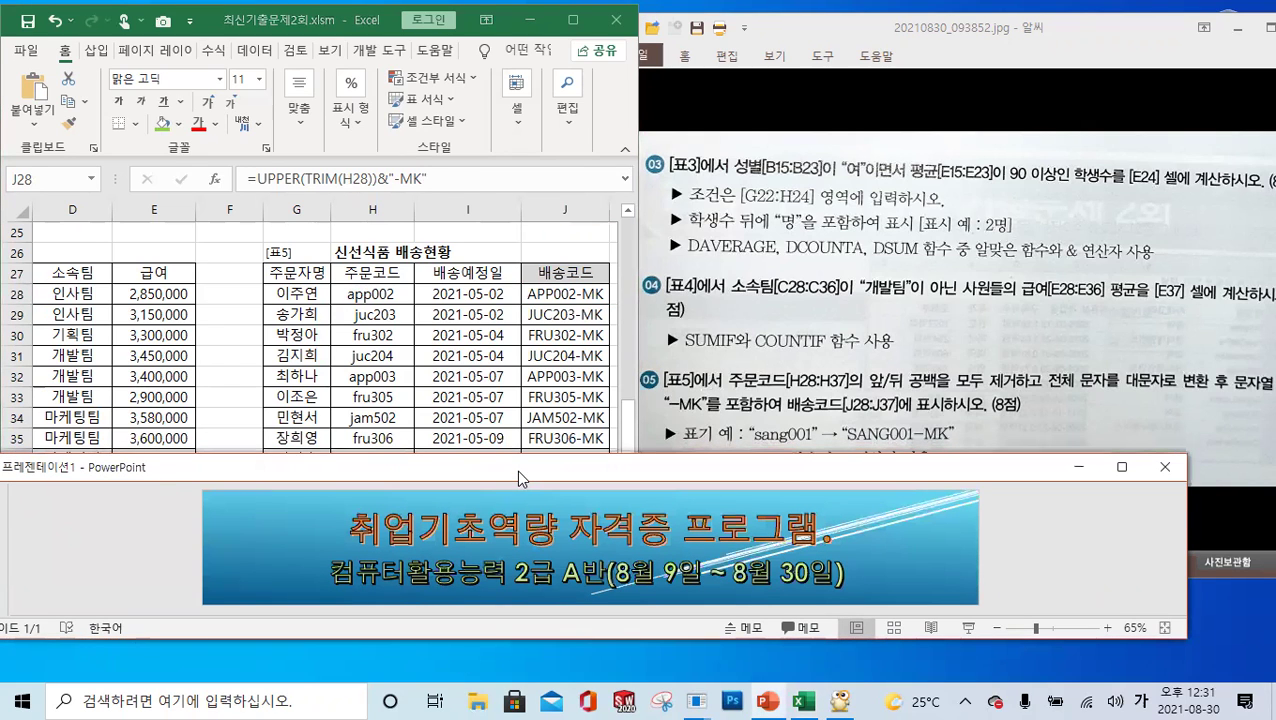
pyautogui.moveTo(518, 478); pyautogui.dragTo(520, 524)
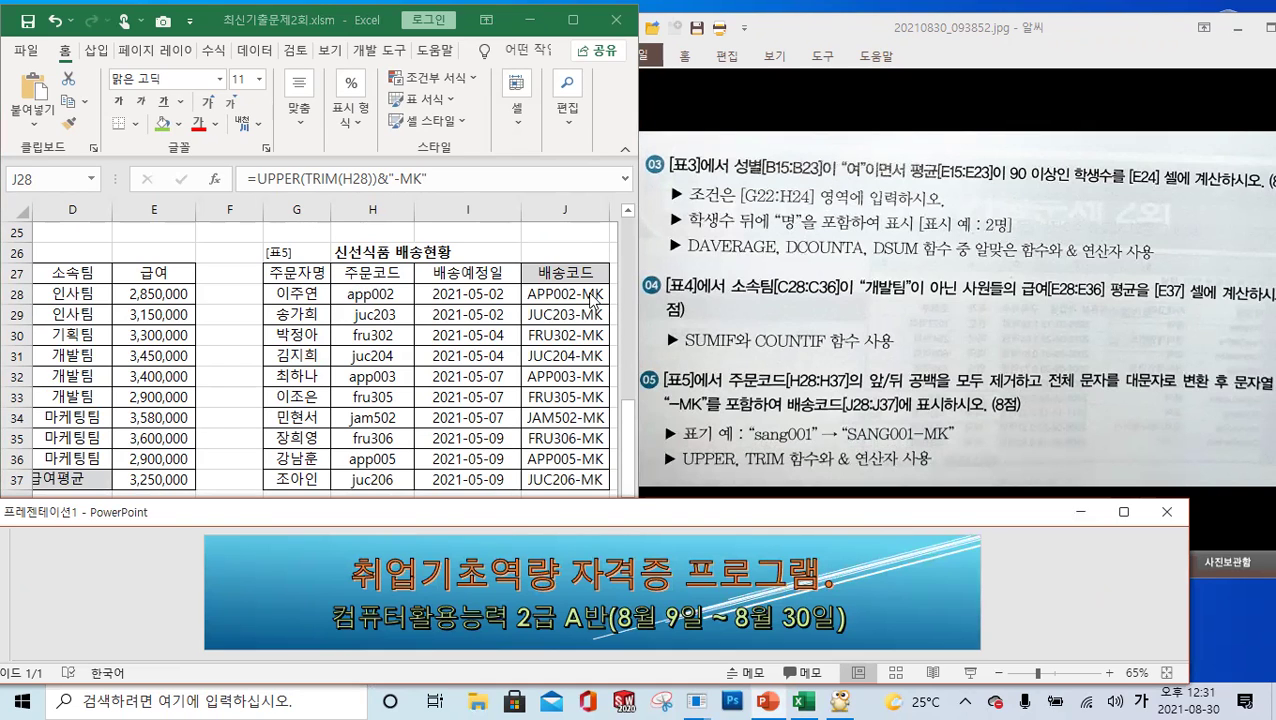
pyautogui.click(536, 323)
pyautogui.click(480, 315)
pyautogui.click(468, 356)
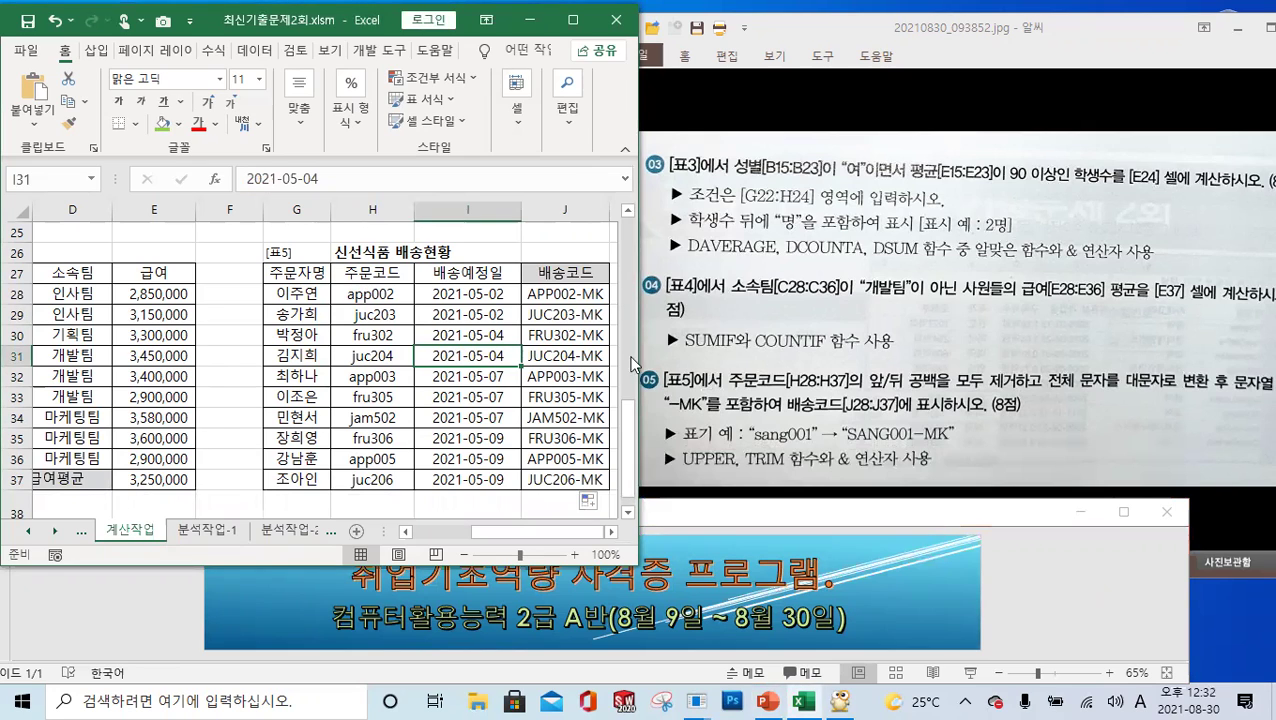
pyautogui.click(786, 354)
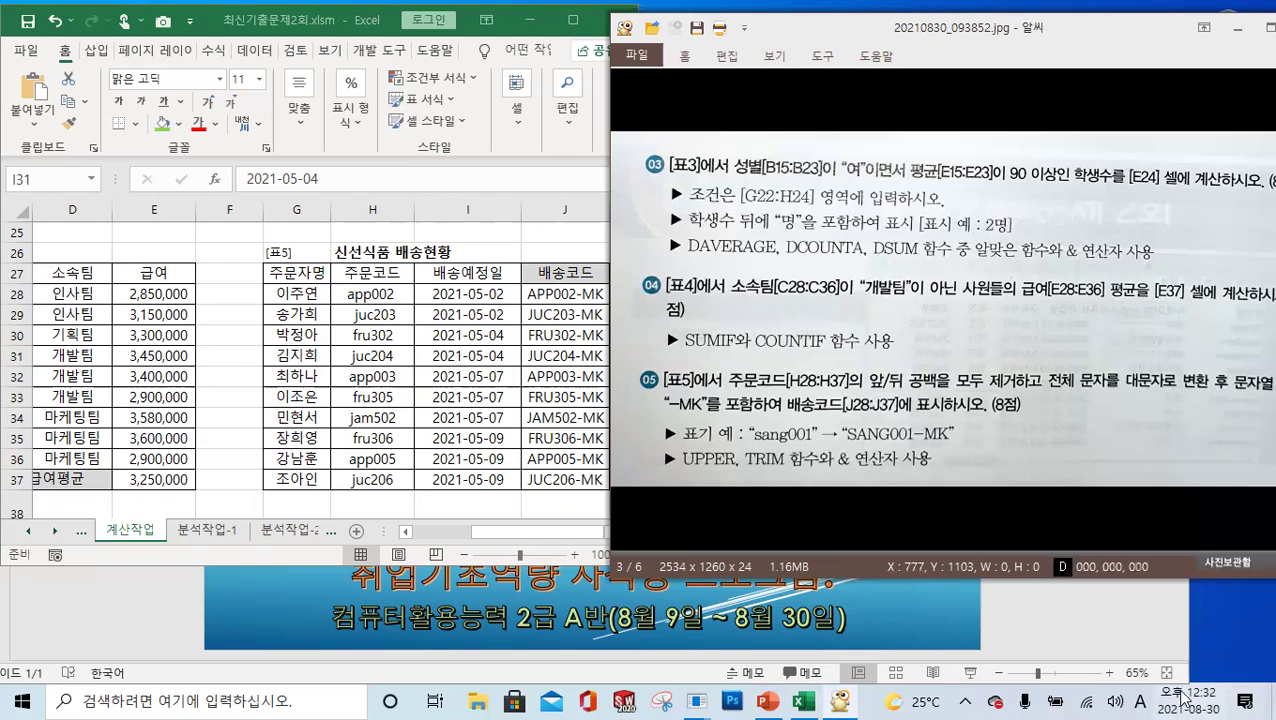
pyautogui.click(1081, 634)
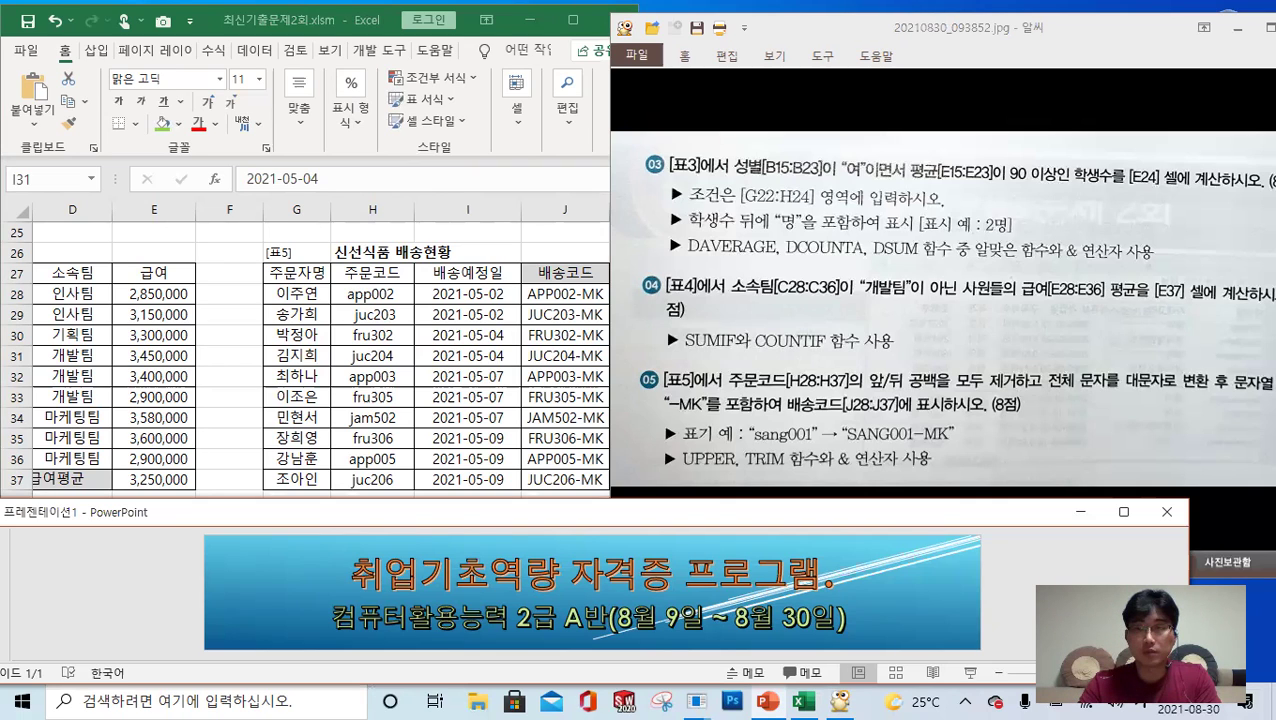
pyautogui.hotkey('ctrl', '2')
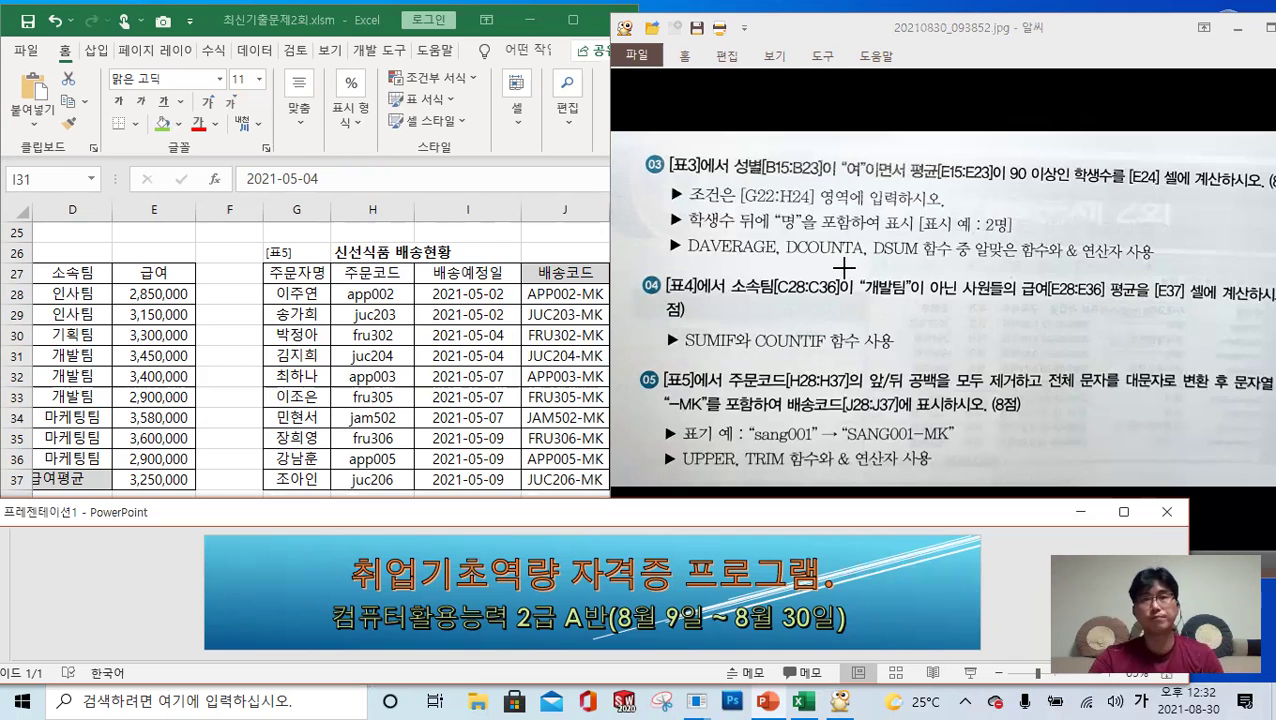